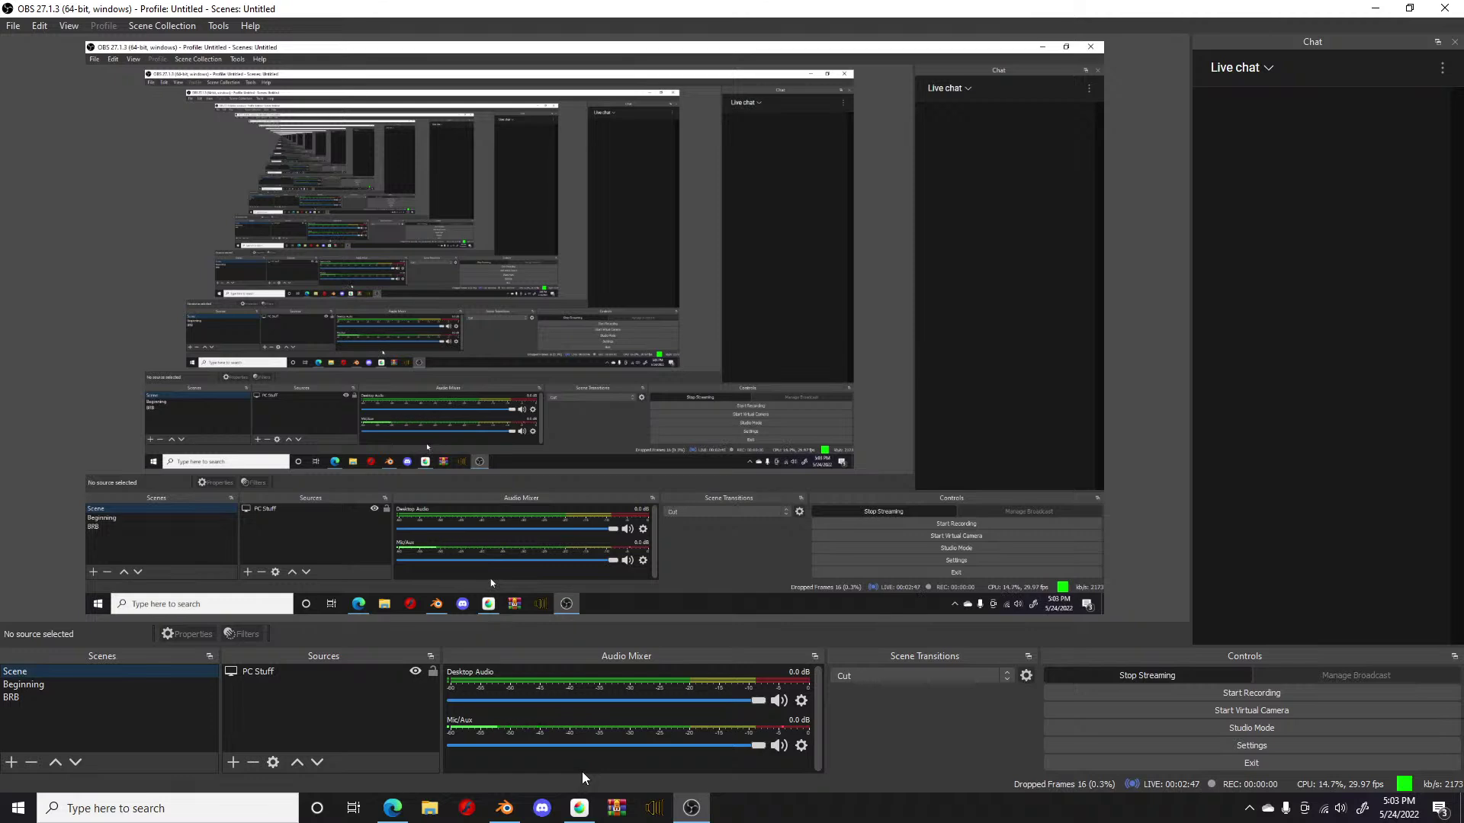
Step: Switch to MediBang Paint Pro and sketch the upper figure's neck, sloping shoulder and chest curve in blue pencil on Layer2
click(579, 808)
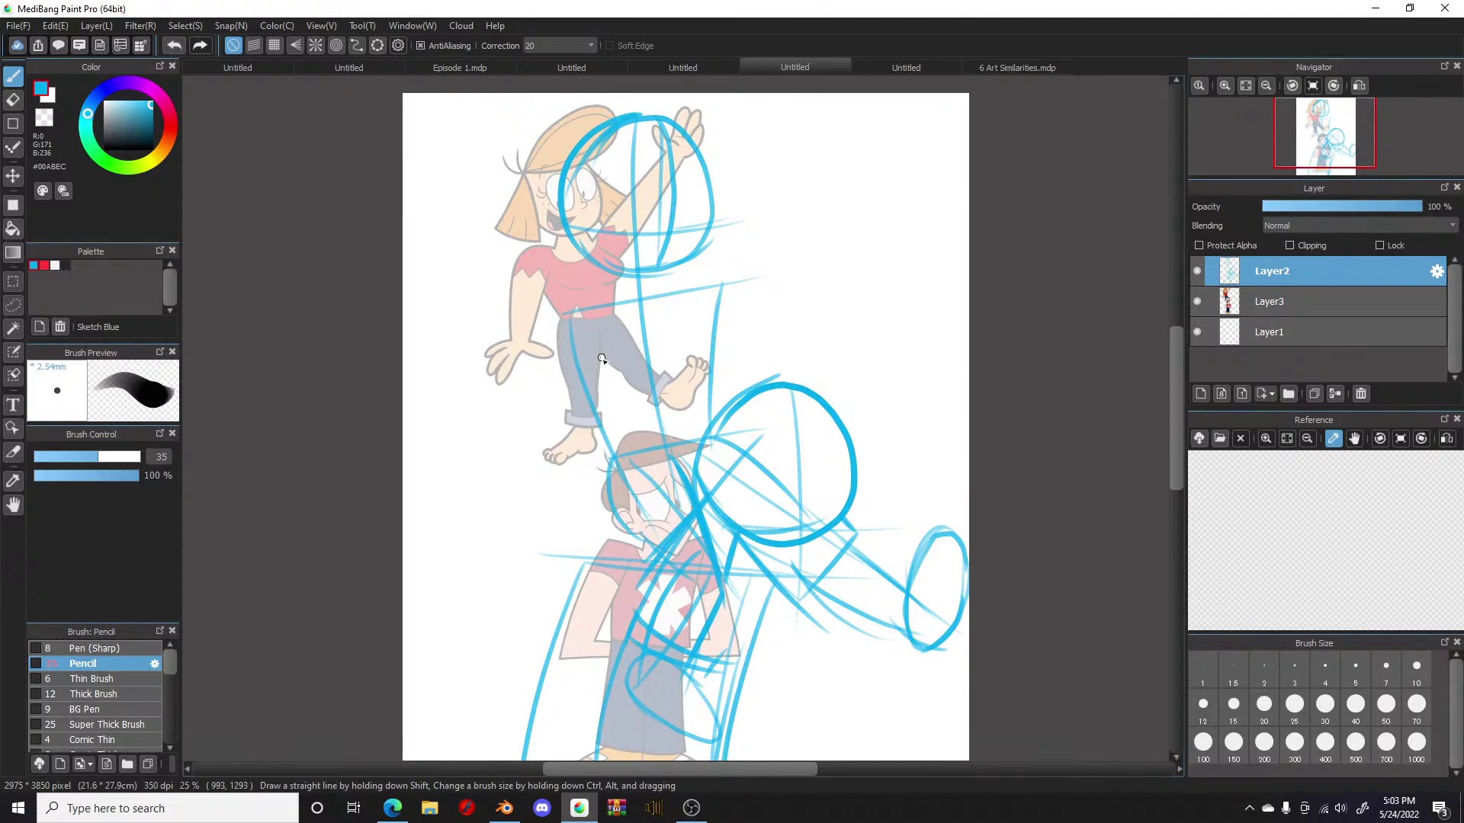
drag(619, 267, 617, 314)
drag(664, 265, 689, 309)
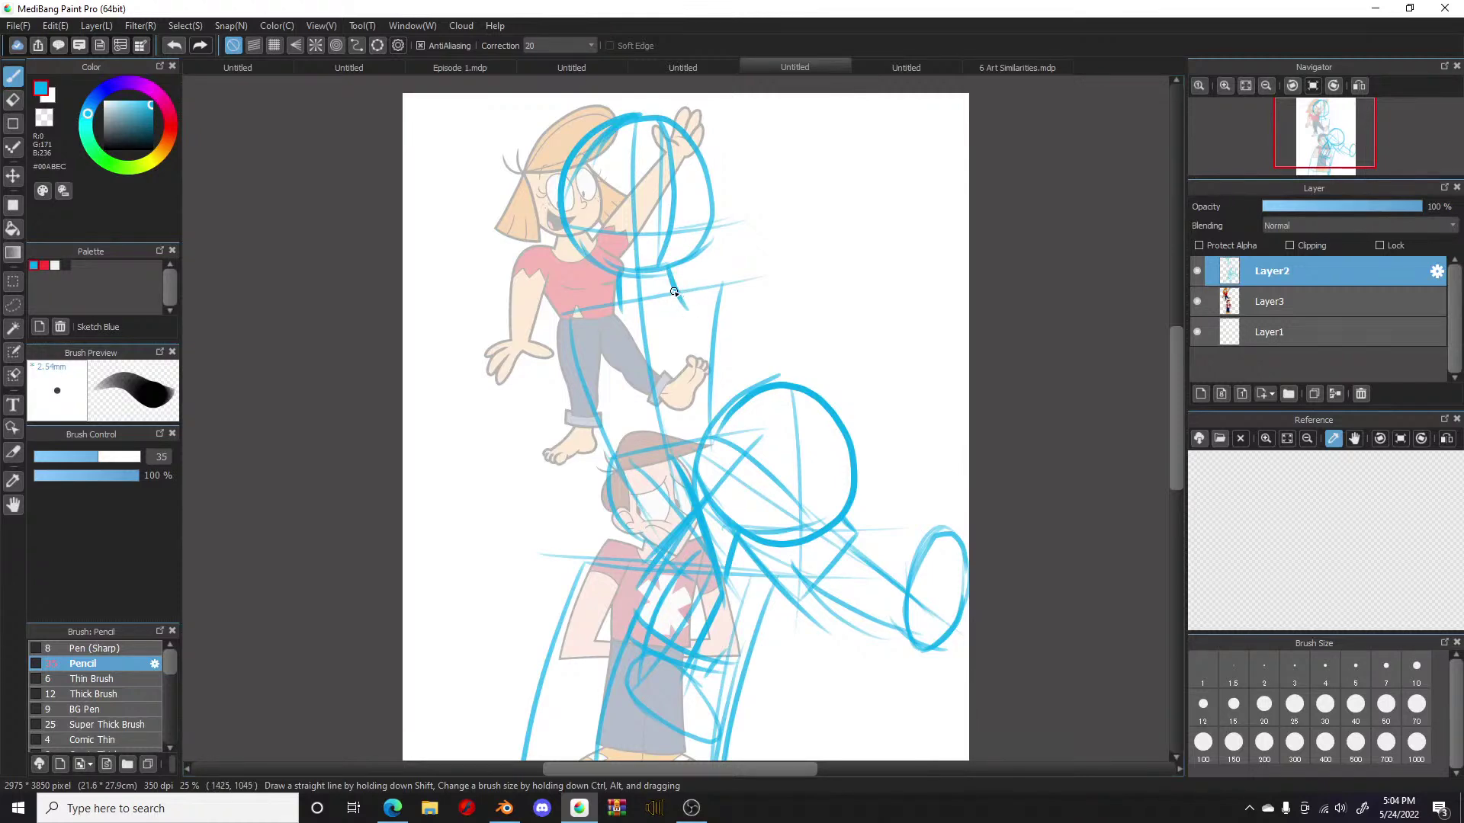
drag(677, 291, 737, 355)
mouse_move(677, 294)
mouse_down()
mouse_move(726, 355)
mouse_move(647, 389)
mouse_move(598, 369)
mouse_move(635, 393)
mouse_move(715, 375)
mouse_up()
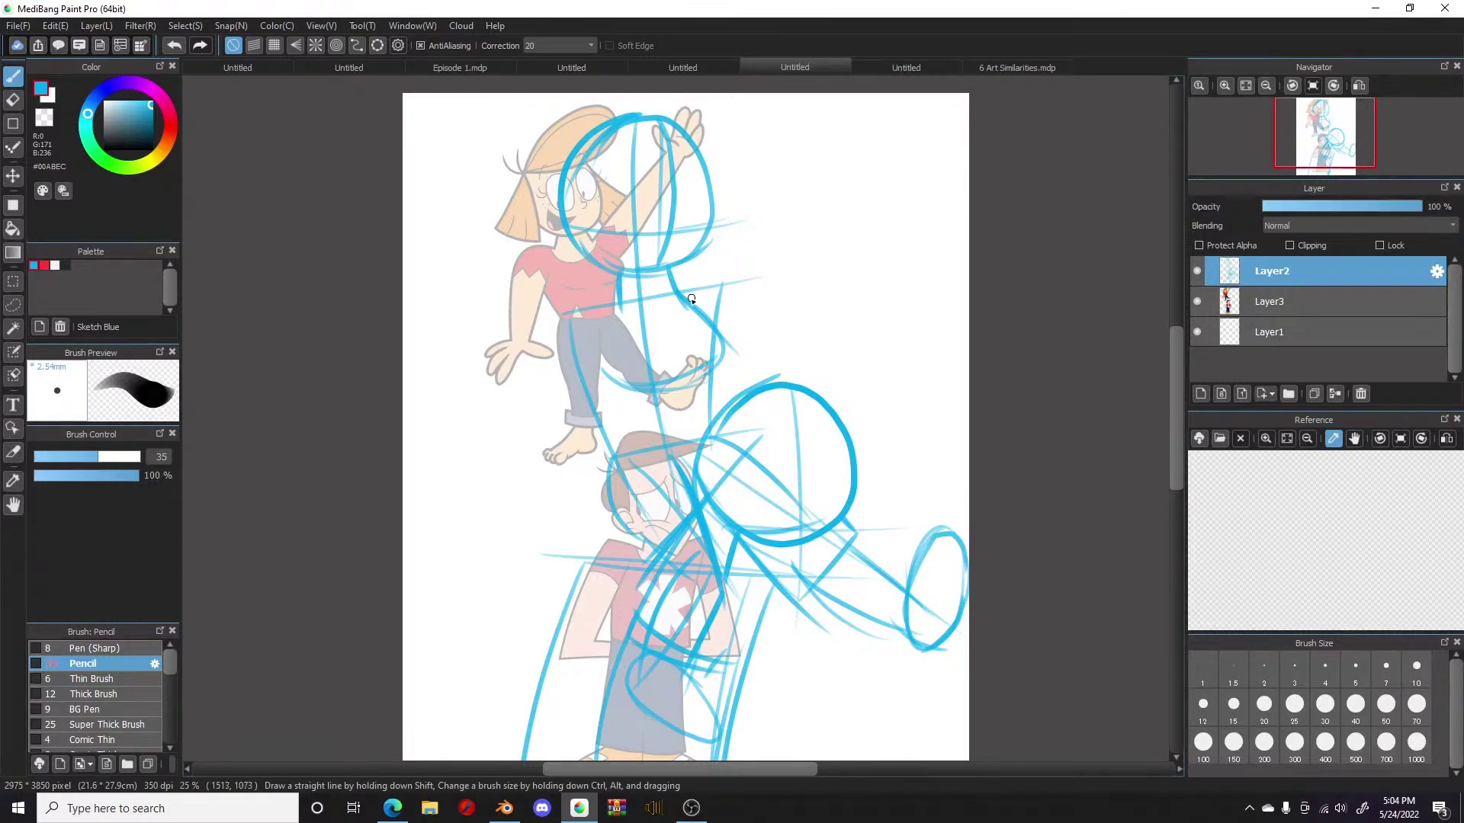
Step: Erase the curved vertical and horizontal face guidelines inside the upper head with a size 50 eraser
key(e)
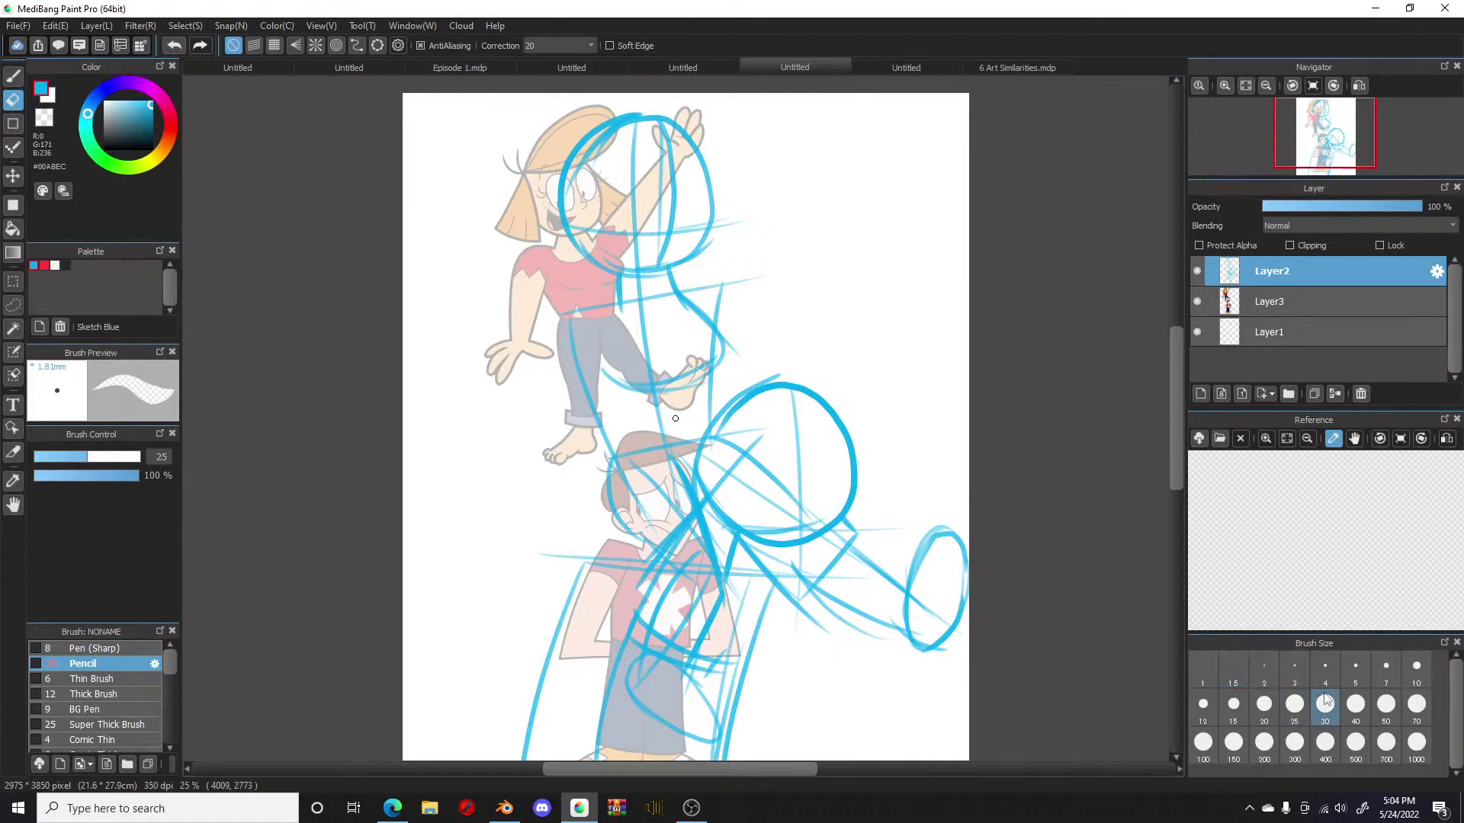
click(1386, 704)
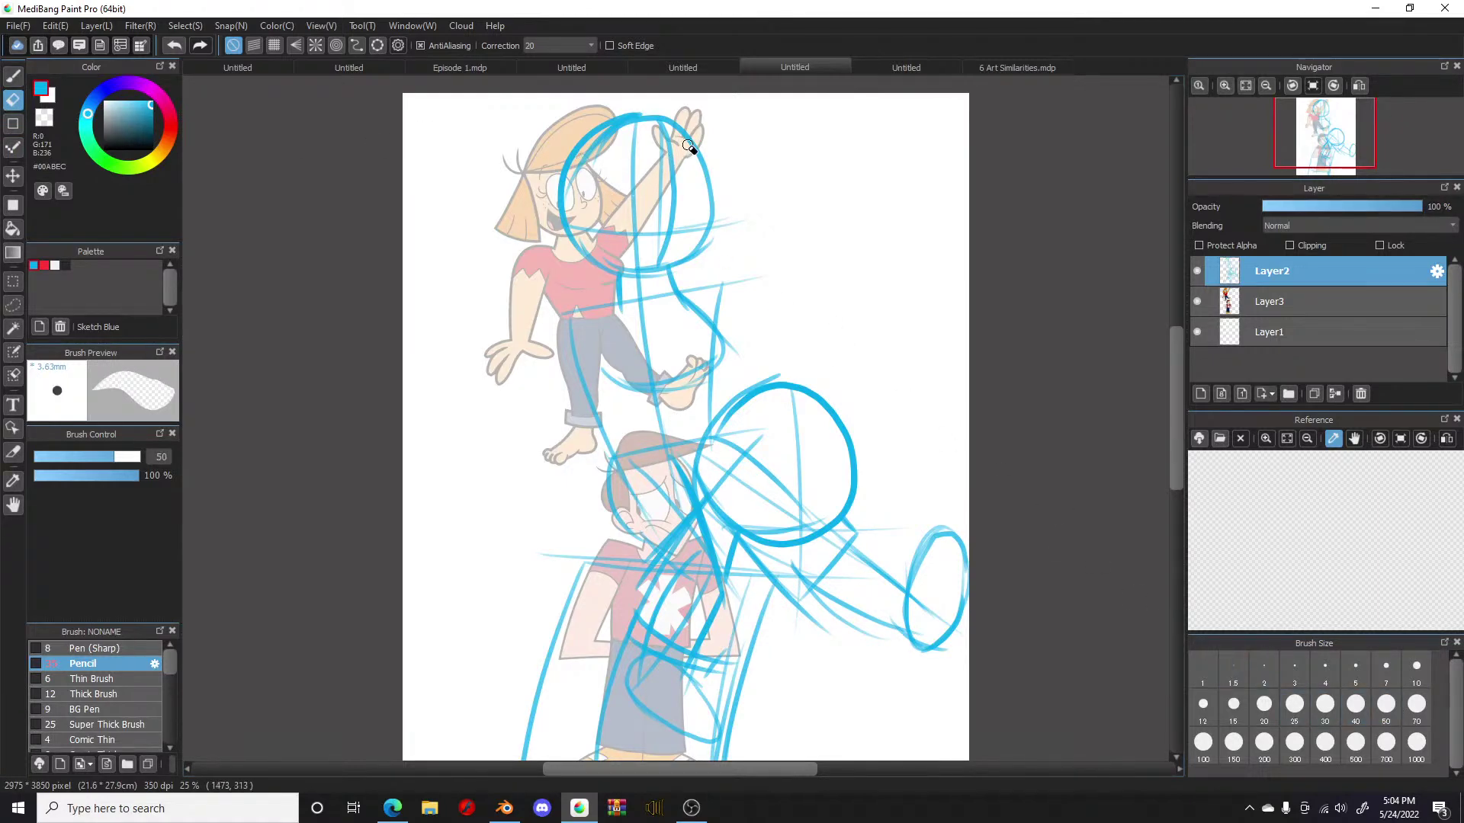
mouse_move(669, 154)
mouse_down()
mouse_move(662, 252)
mouse_move(650, 260)
mouse_move(672, 243)
mouse_move(576, 225)
mouse_move(701, 227)
mouse_move(657, 214)
mouse_move(657, 233)
mouse_move(660, 133)
mouse_move(655, 260)
mouse_up()
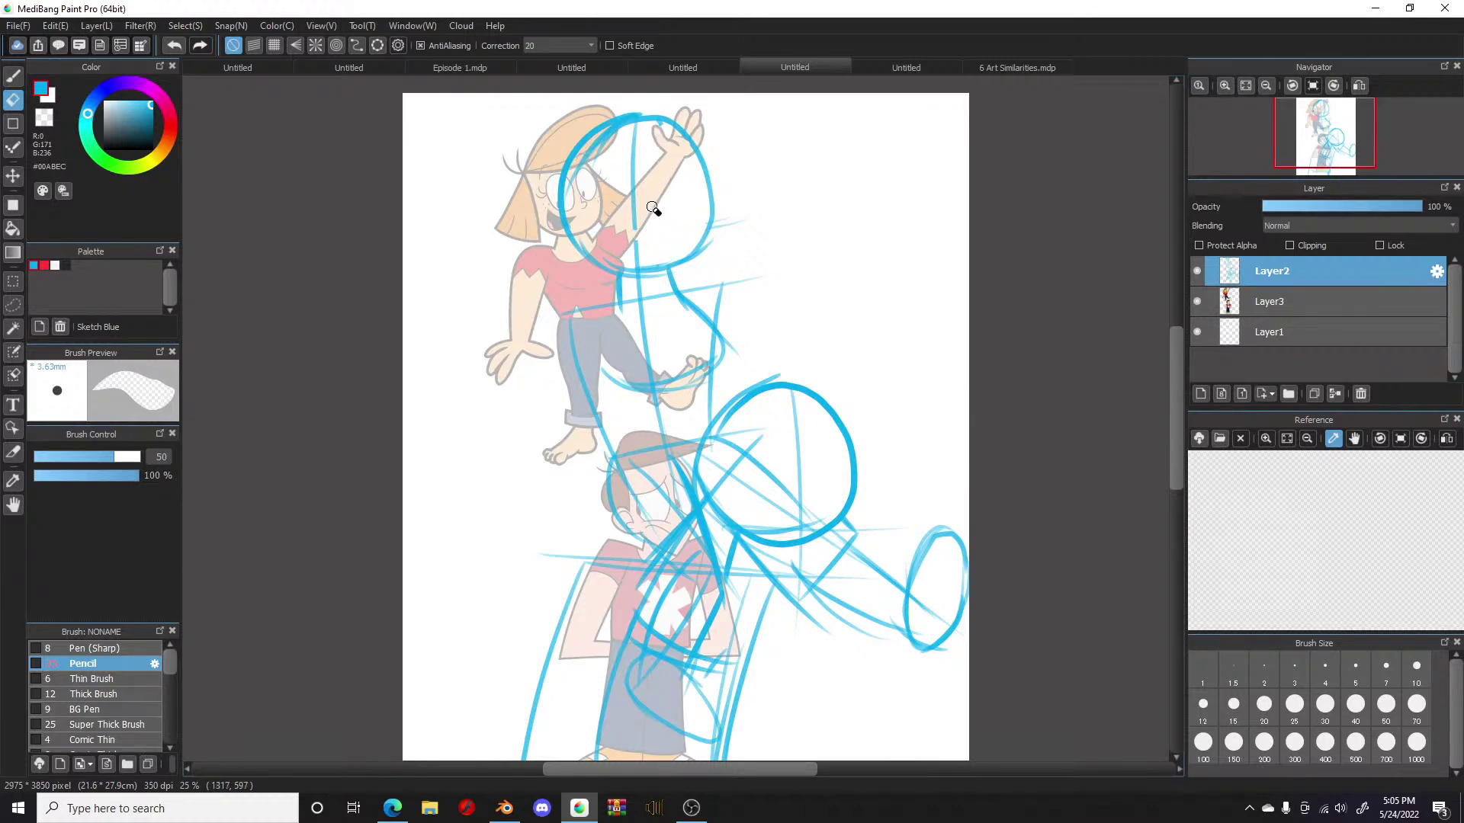
Step: Redraw the curved vertical face guideline on the upper head with the Pencil brush, undoing the stray attempts
key(b)
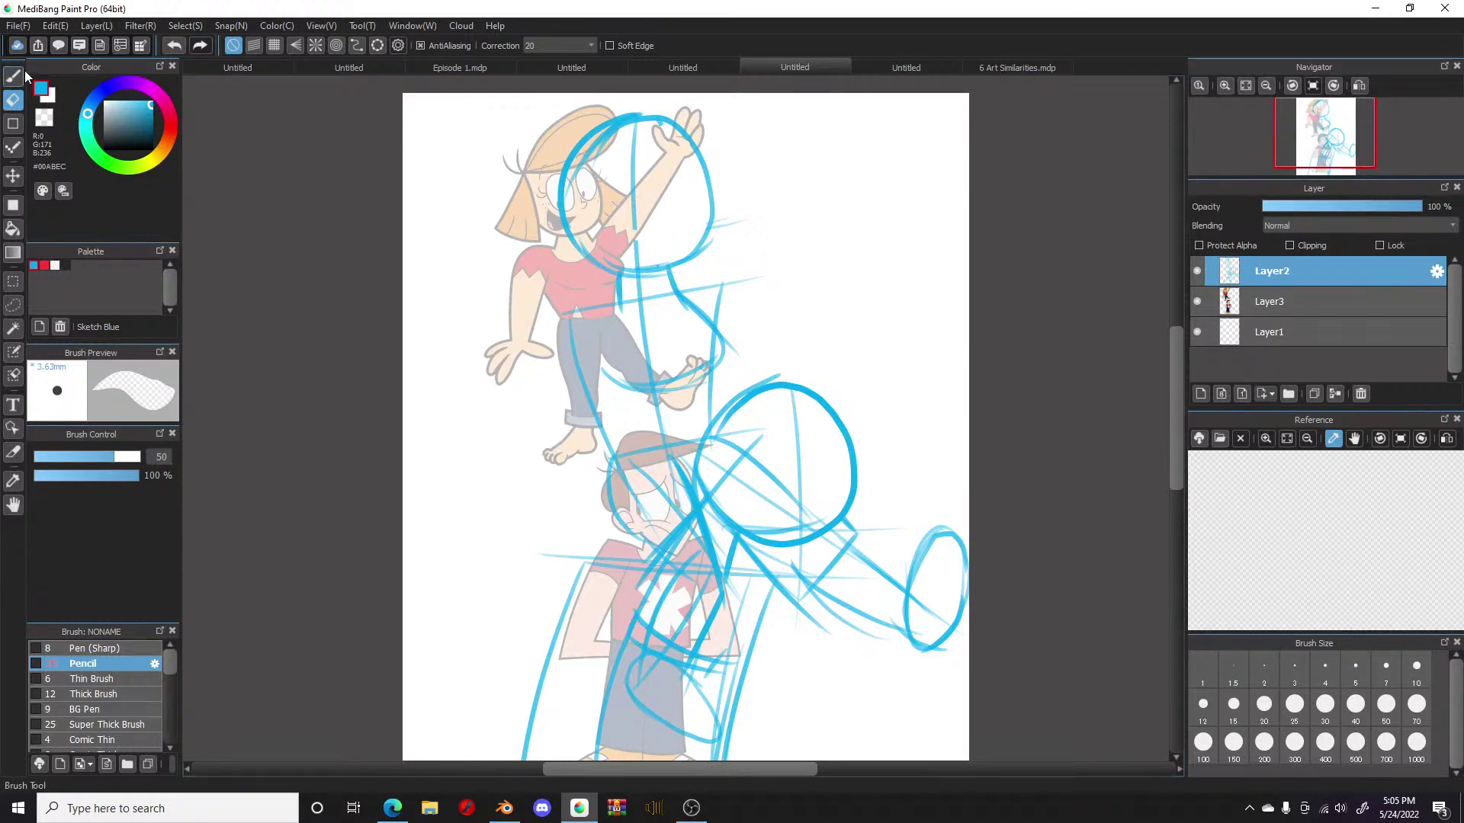
drag(617, 124, 658, 288)
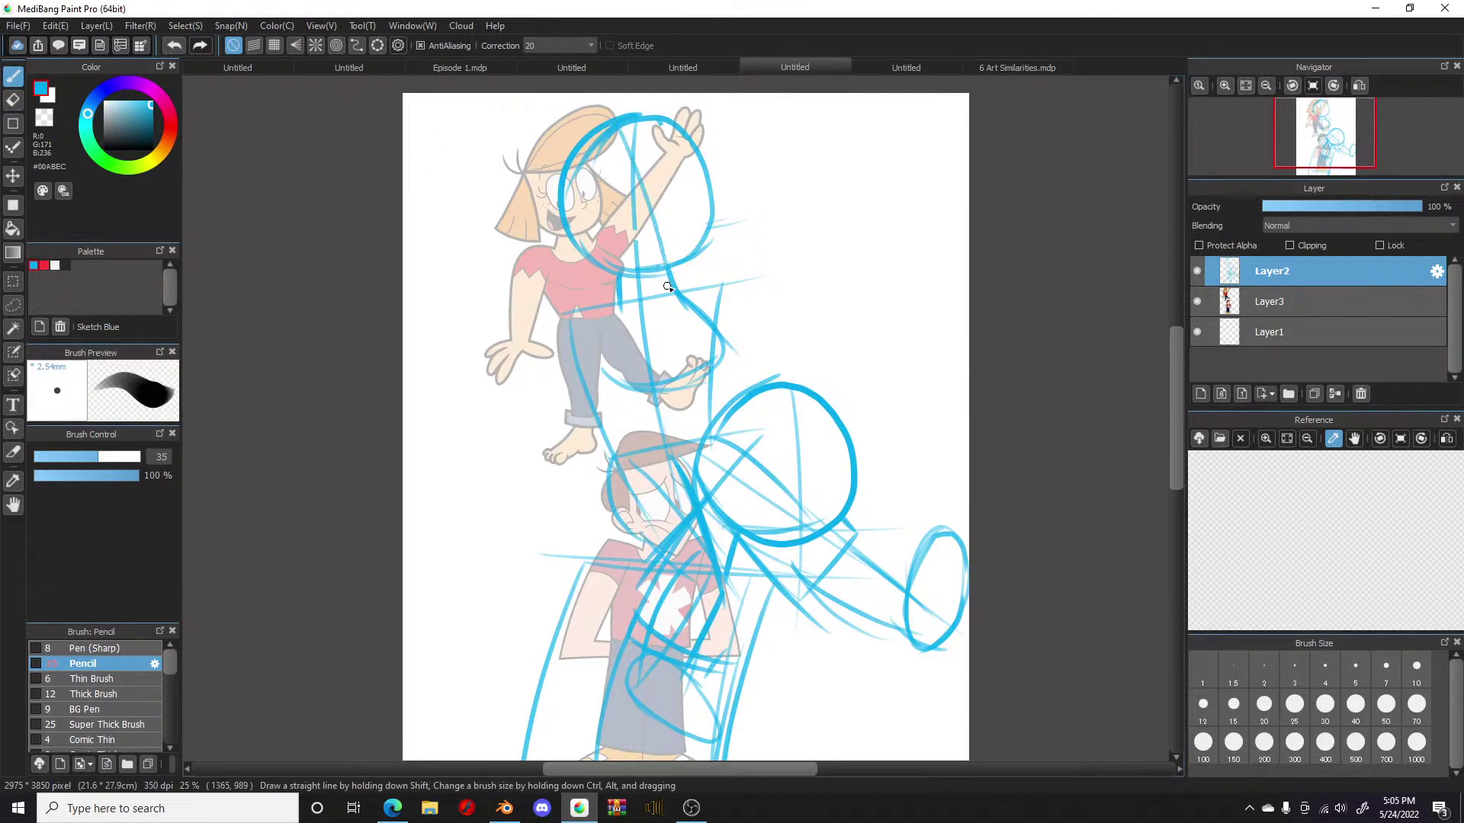
key(ctrl+z)
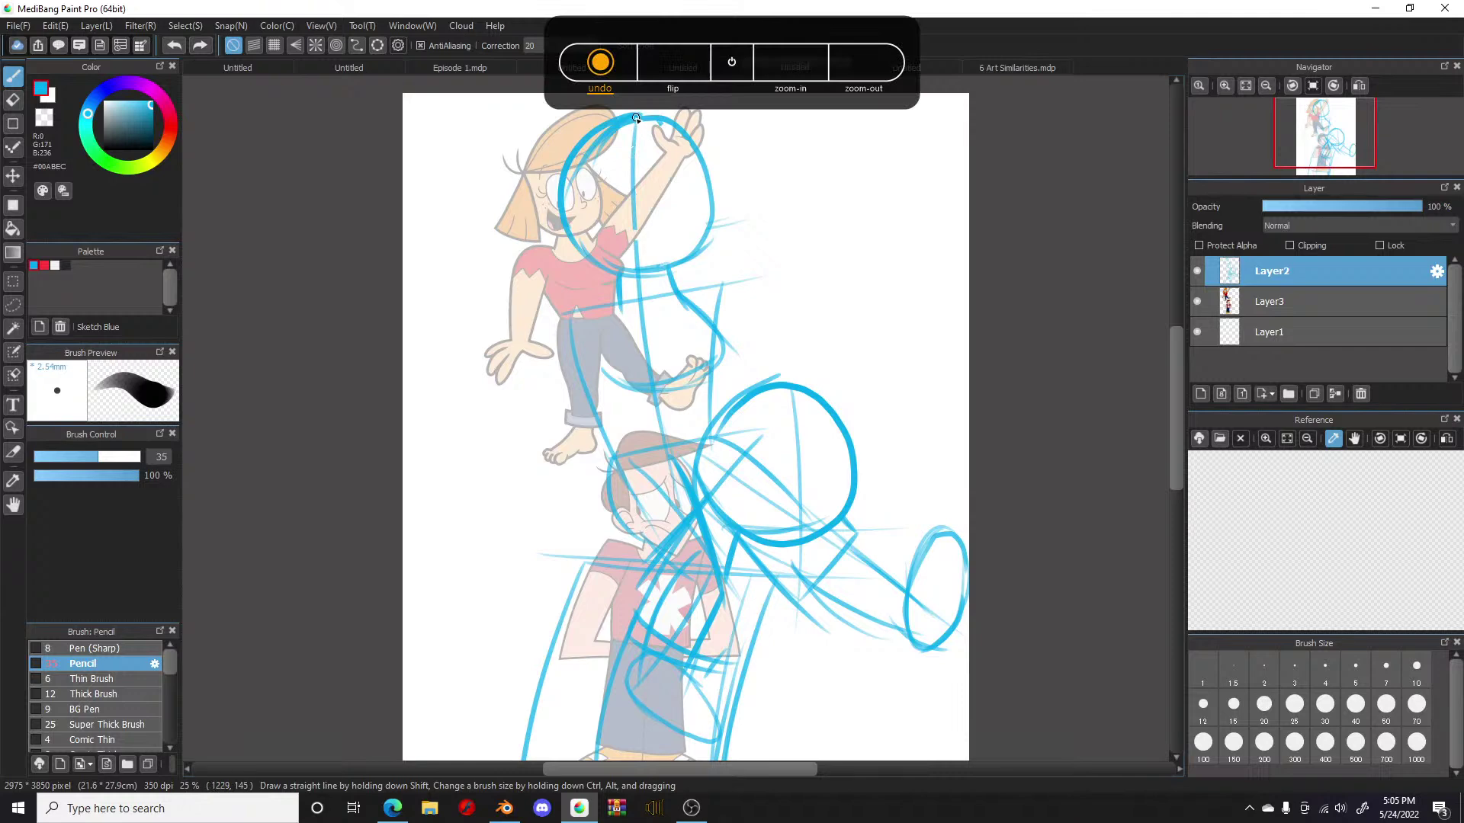
drag(648, 144, 670, 275)
key(ctrl+z)
mouse_move(623, 118)
mouse_down()
mouse_move(659, 162)
mouse_move(661, 288)
mouse_up()
Step: Draw a curved horizontal guideline across the upper head, tilted up toward its right side, retrying the stroke as needed
drag(604, 235, 760, 221)
key(ctrl+z)
drag(578, 231, 707, 214)
key(ctrl+z)
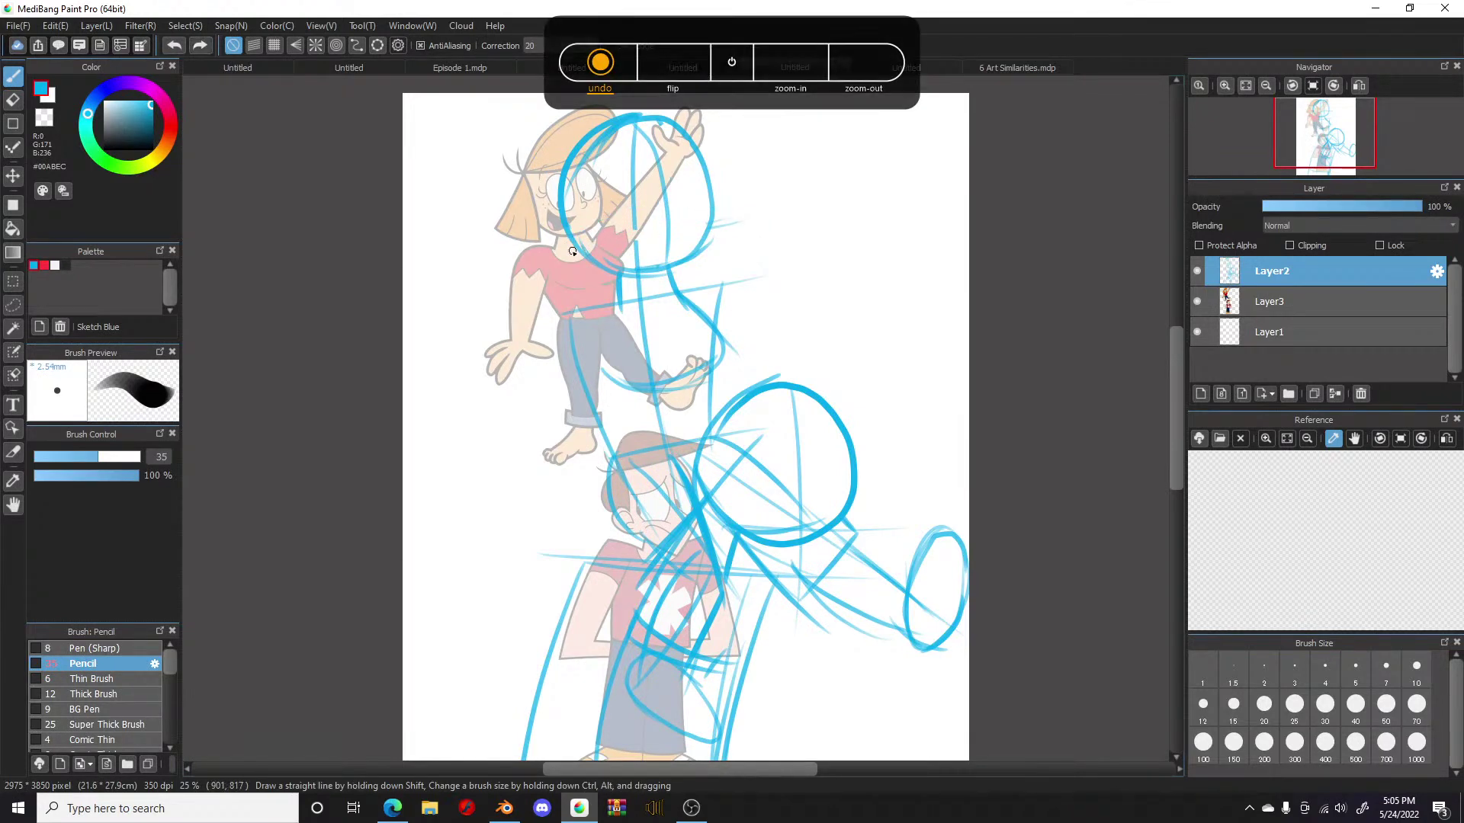
drag(568, 230, 743, 205)
key(ctrl+z)
drag(585, 228, 721, 200)
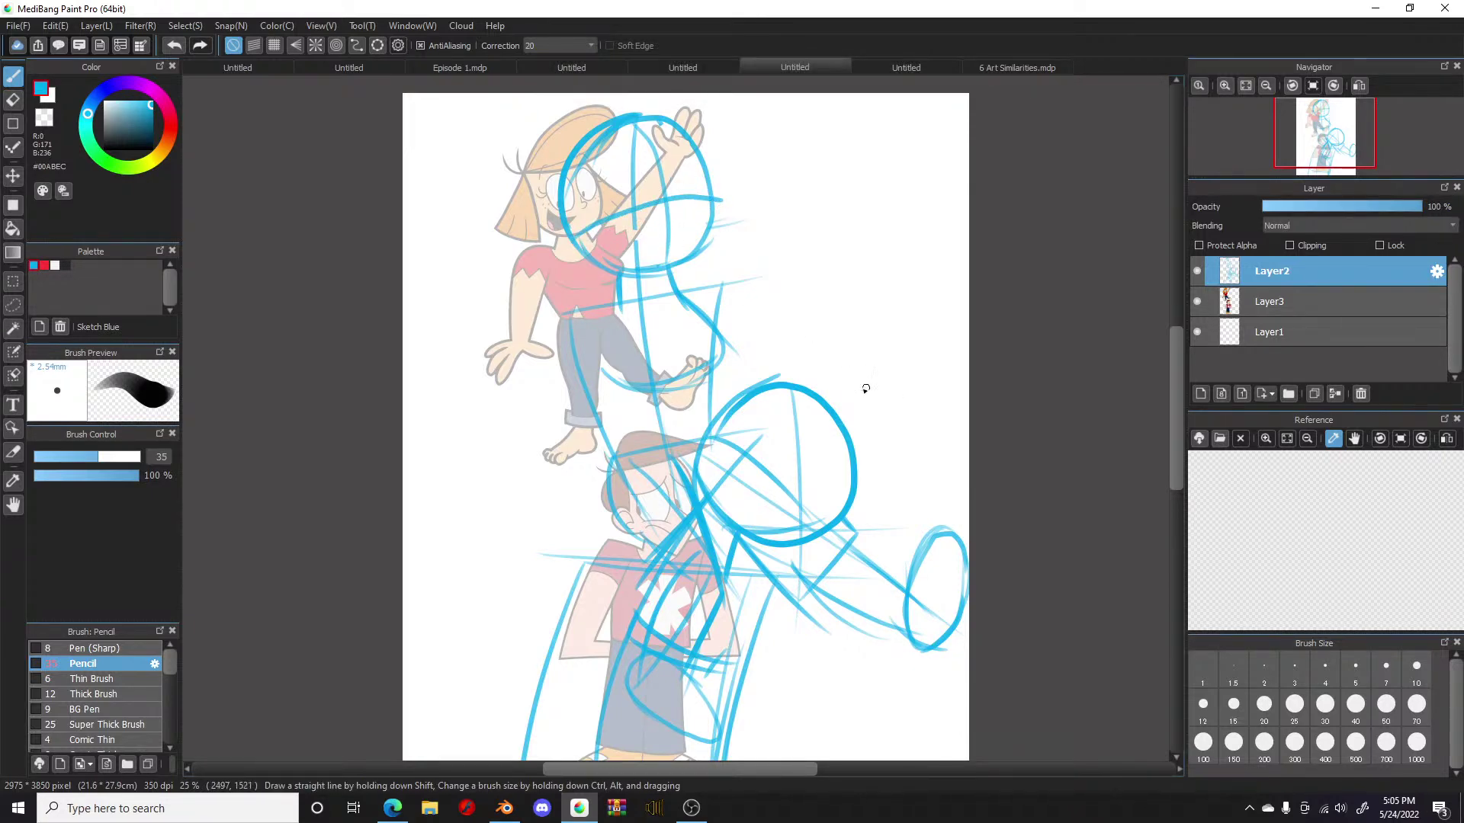
Step: Sketch the upper figure's outstretched left-side arm and raised right-side arm as single lines, each ending in a hand circle
mouse_move(403, 279)
mouse_down()
mouse_move(568, 304)
mouse_move(334, 313)
mouse_up()
key(ctrl+z)
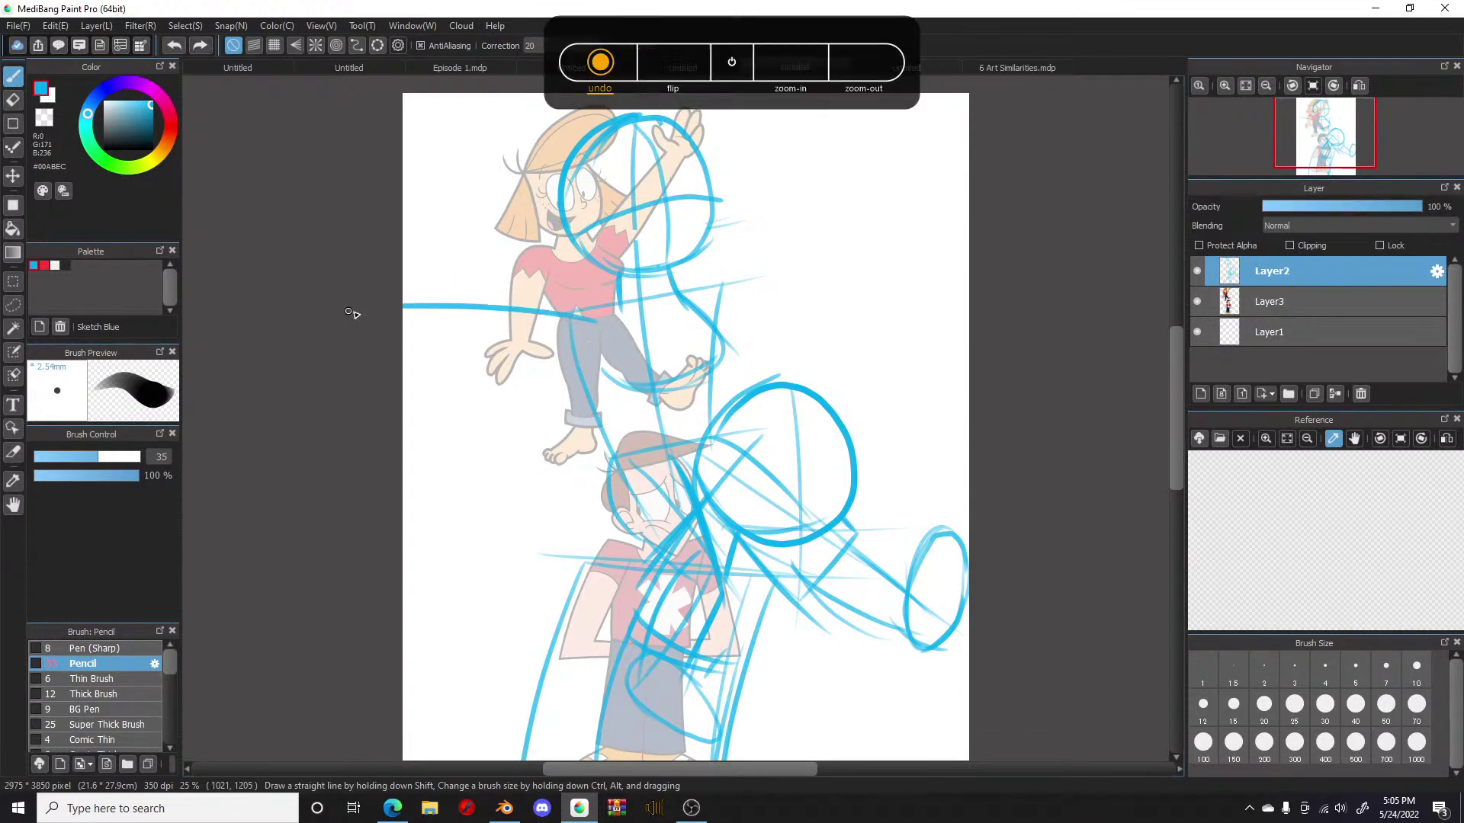
drag(695, 305, 874, 93)
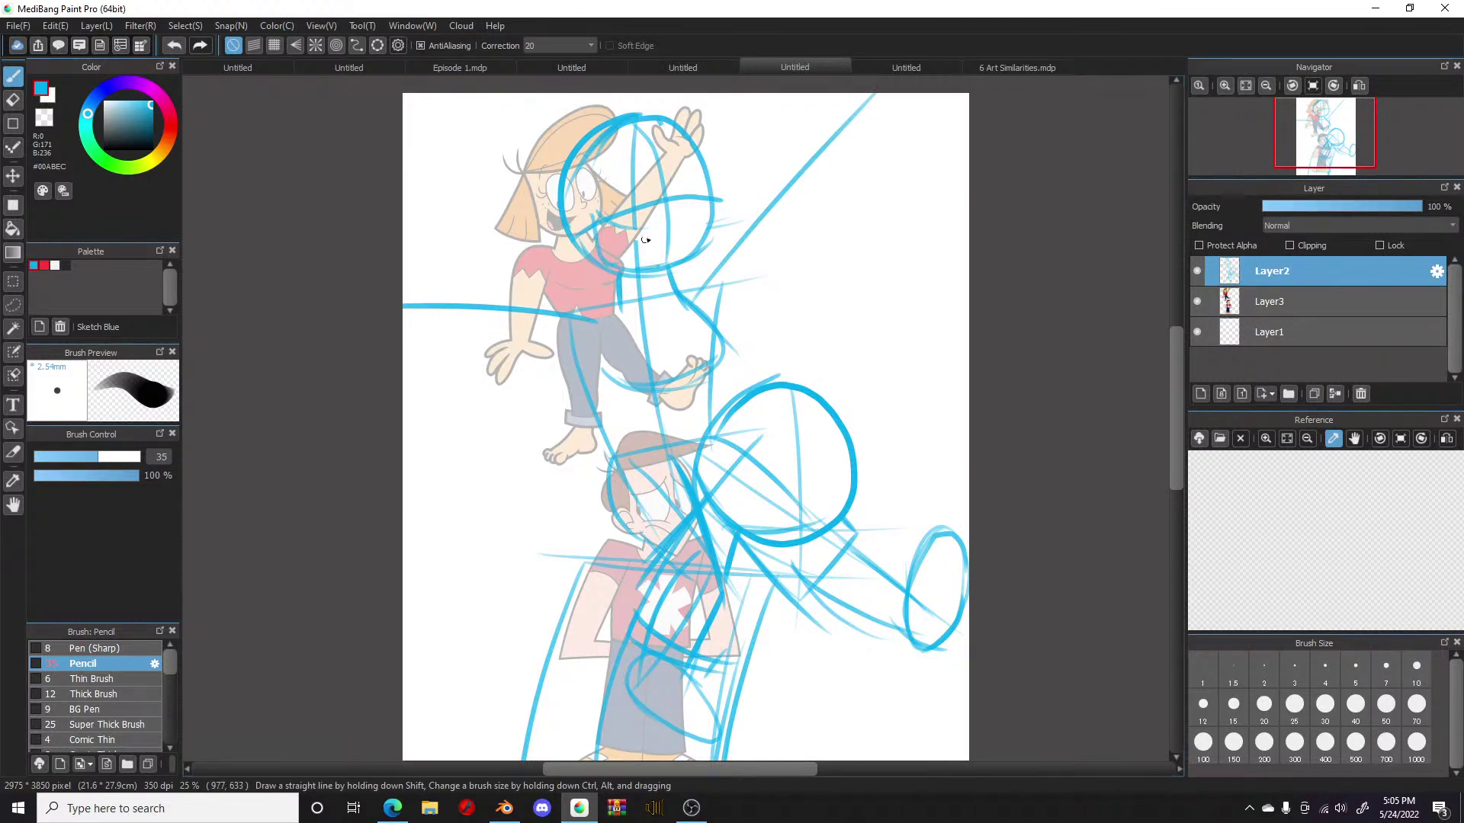
key(ctrl+z)
key(ctrl+z)
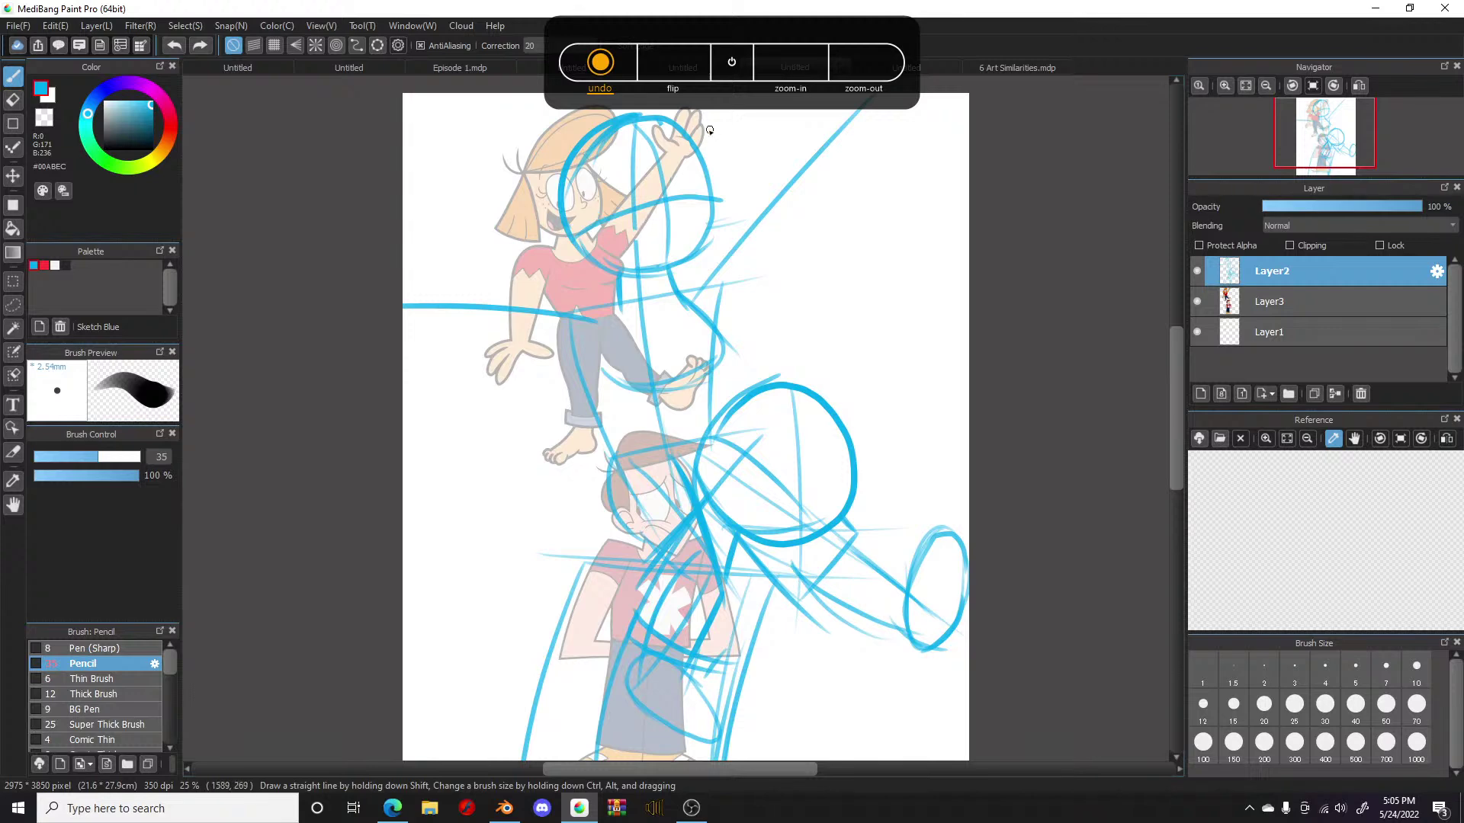
mouse_move(829, 139)
mouse_down()
mouse_move(887, 134)
mouse_move(884, 102)
mouse_move(854, 144)
mouse_move(809, 121)
mouse_move(848, 106)
mouse_move(831, 141)
mouse_move(817, 114)
mouse_move(885, 115)
mouse_move(834, 138)
mouse_move(869, 136)
mouse_move(876, 89)
mouse_up()
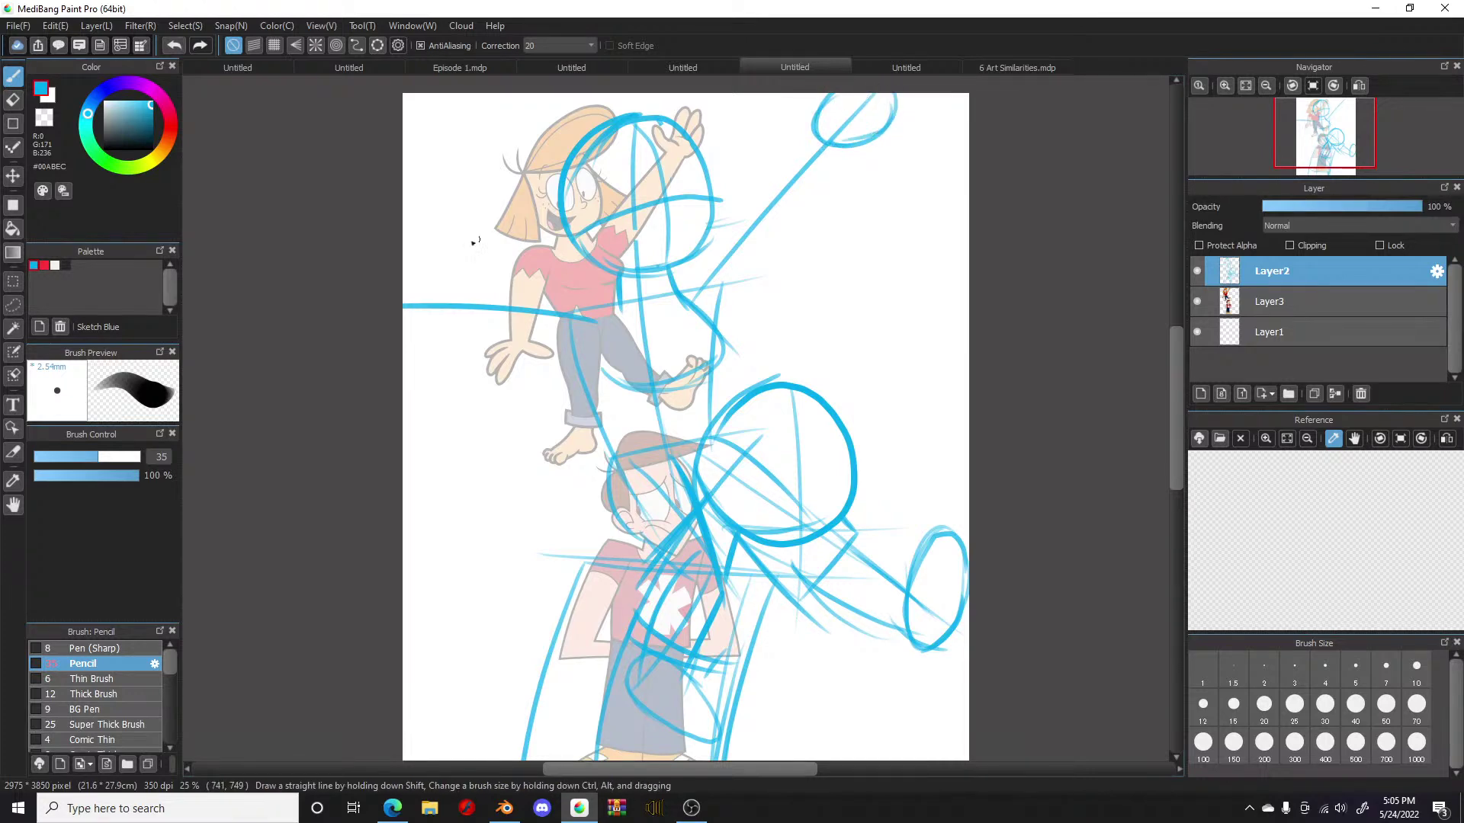
mouse_move(405, 276)
mouse_down()
mouse_move(434, 276)
mouse_move(404, 343)
mouse_up()
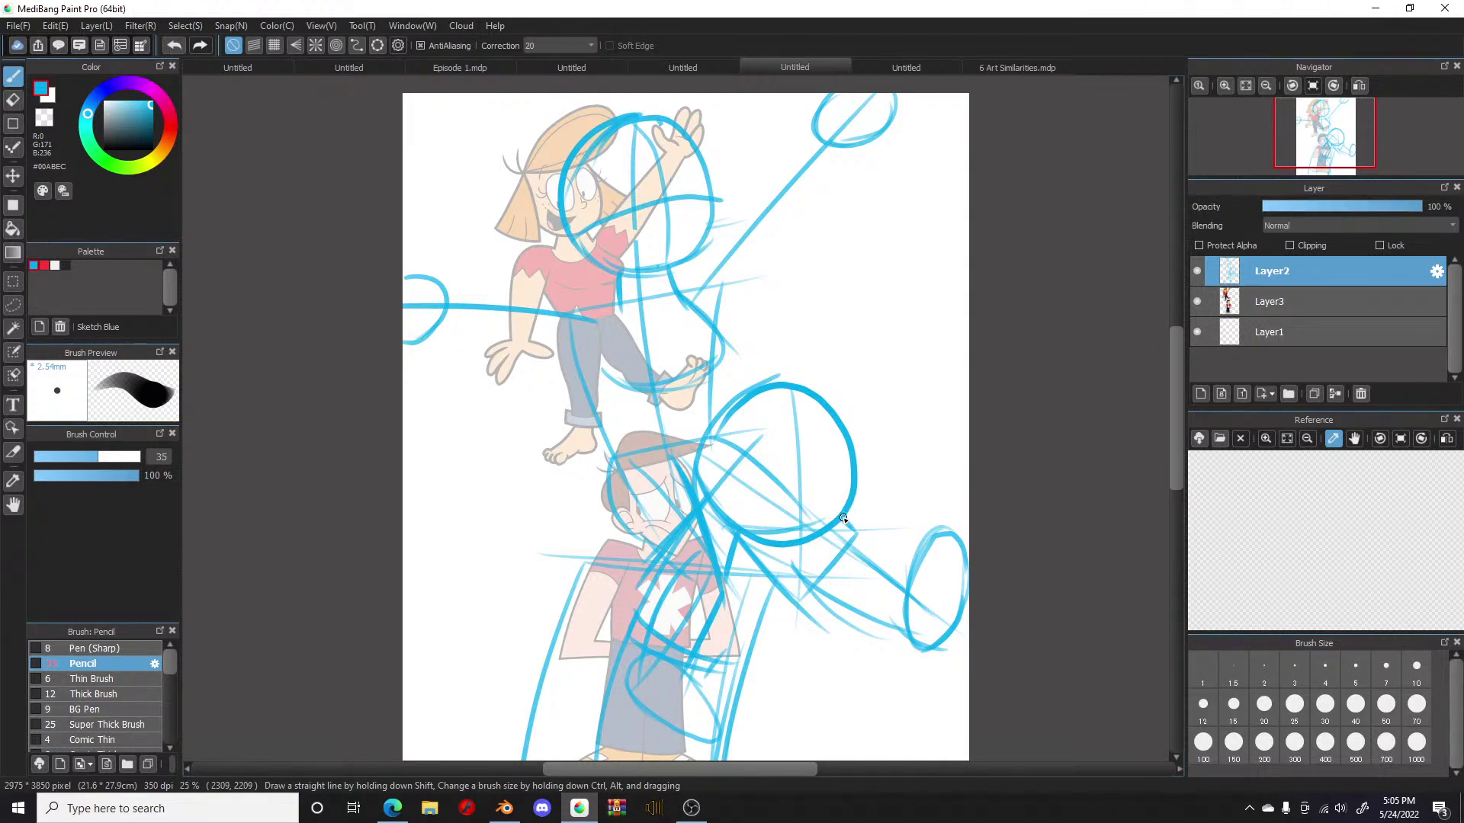
Step: Reinforce the line beneath the lower head and outline the thickness of both of the upper figure's arms
drag(728, 530, 898, 525)
mouse_move(611, 305)
mouse_down()
mouse_move(402, 292)
mouse_move(513, 344)
mouse_move(606, 364)
mouse_up()
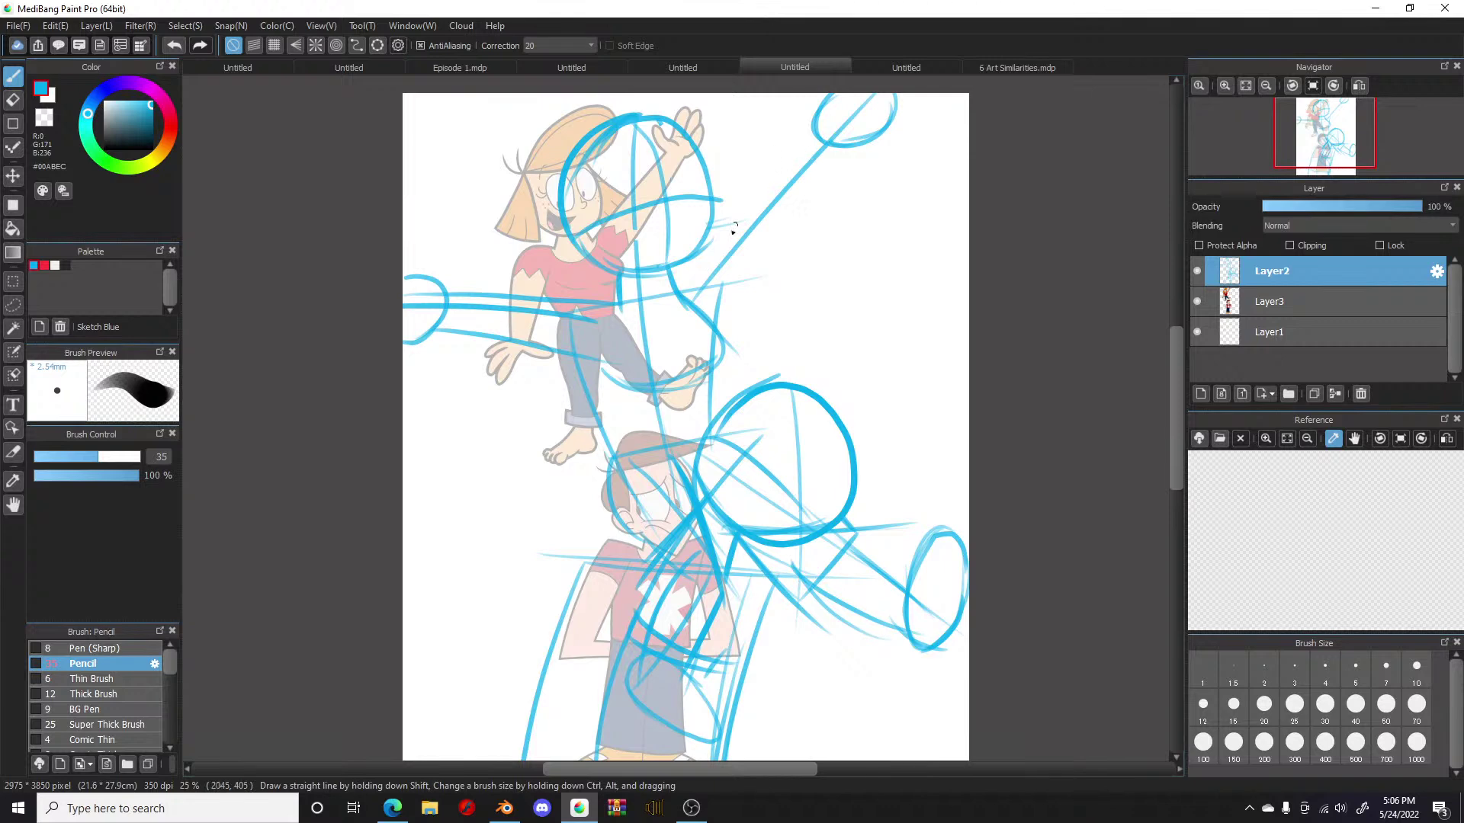
mouse_move(682, 289)
mouse_down()
mouse_move(815, 128)
mouse_move(715, 330)
mouse_up()
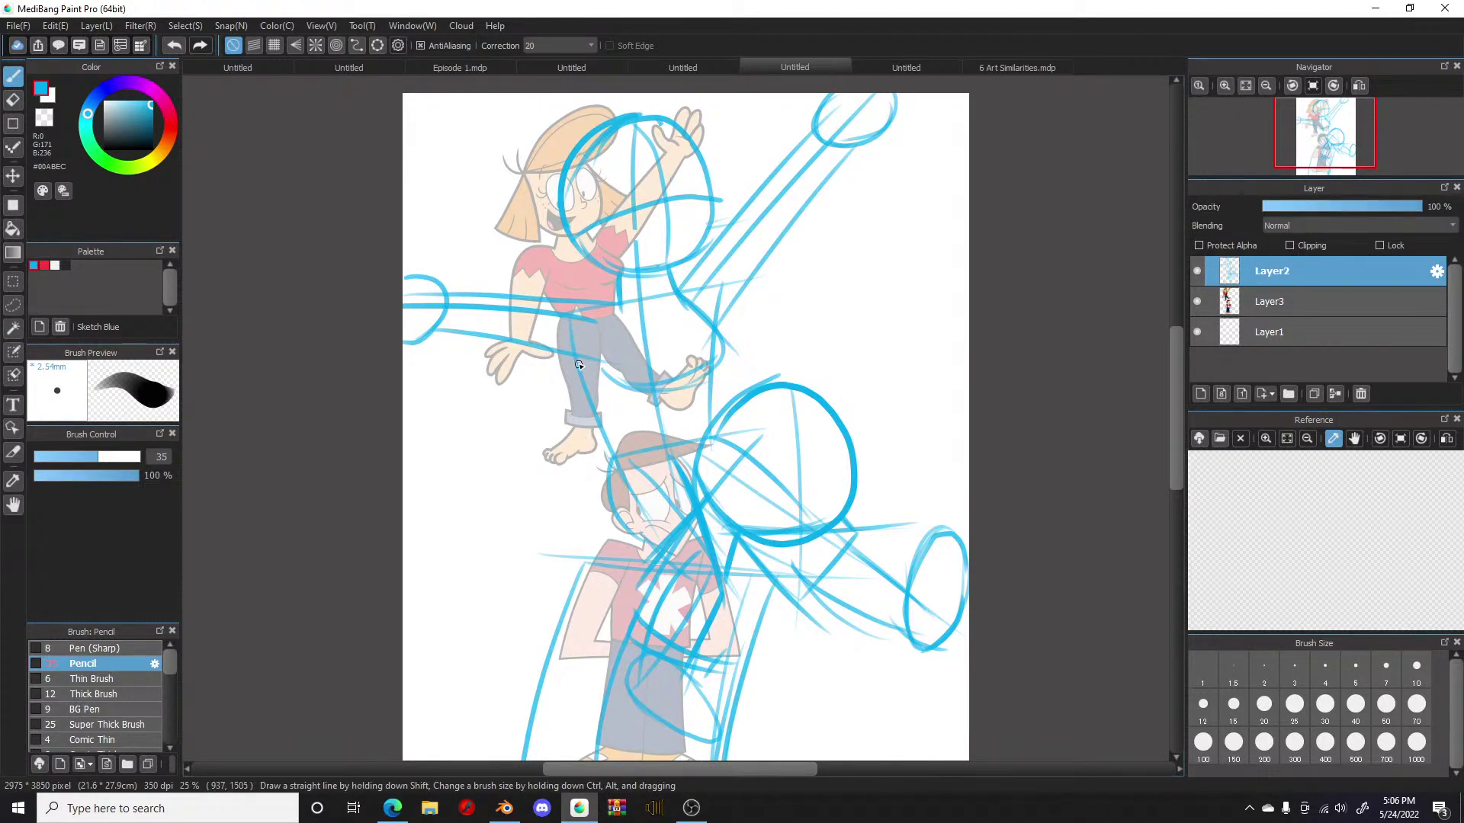
Step: Sketch a jagged shirt hem at the upper figure's waist and a jagged sleeve edge on the lower figure's left-side arm
mouse_move(636, 449)
mouse_down()
mouse_move(635, 418)
mouse_move(664, 458)
mouse_move(706, 437)
mouse_up()
drag(596, 576, 609, 671)
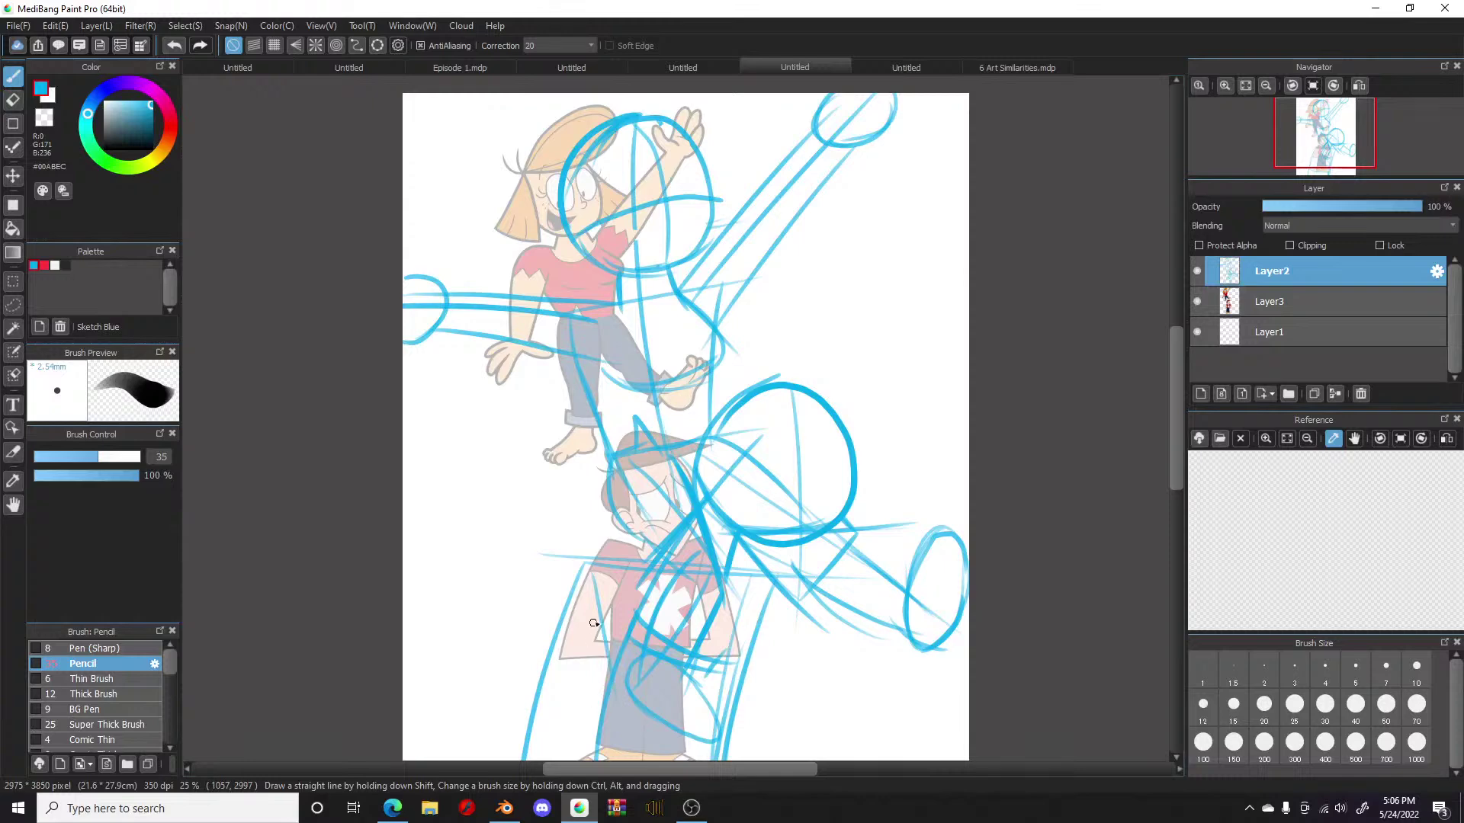
key(ctrl+z)
drag(588, 576, 589, 686)
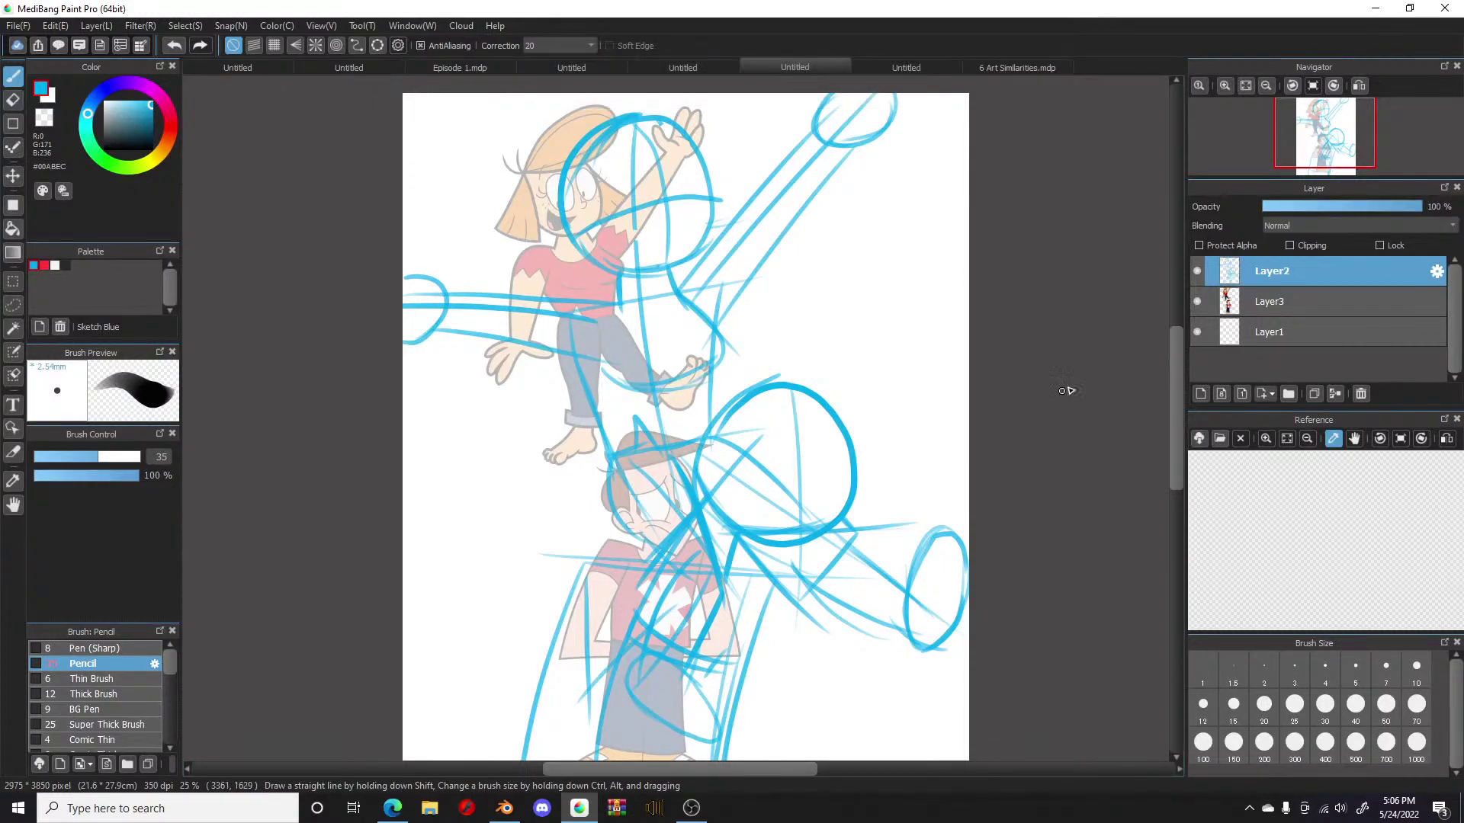
Step: Lower the opacity of Layer3, the reference artwork, to 8% and make Layer2 active again
click(1265, 301)
drag(1309, 203, 1273, 209)
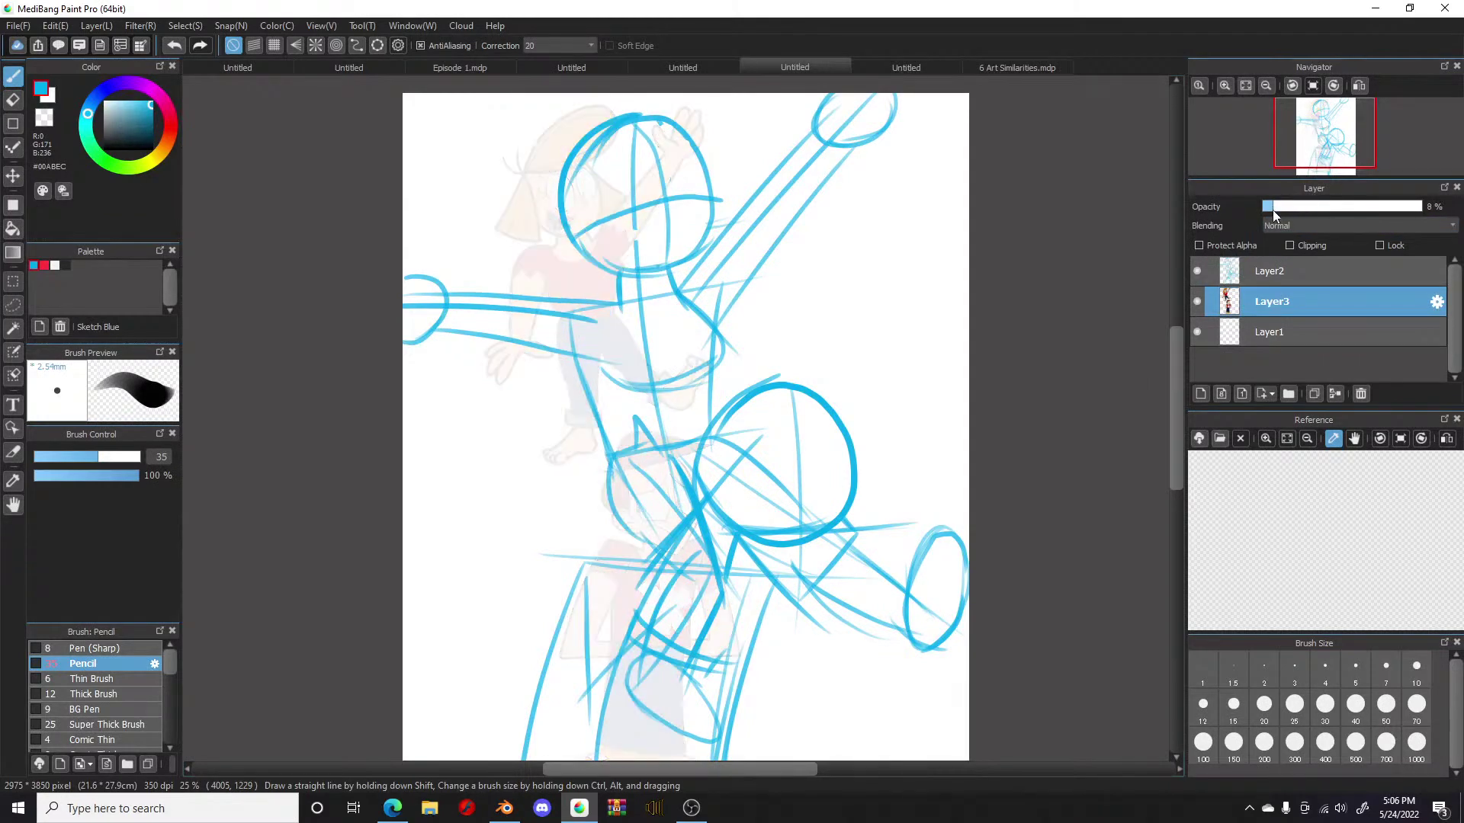
click(1266, 273)
Step: Sketch the lower figure's right-side jagged sleeve and a circle over each of the upper figure's lower legs
mouse_move(765, 587)
mouse_down()
mouse_move(801, 694)
mouse_move(863, 580)
mouse_up()
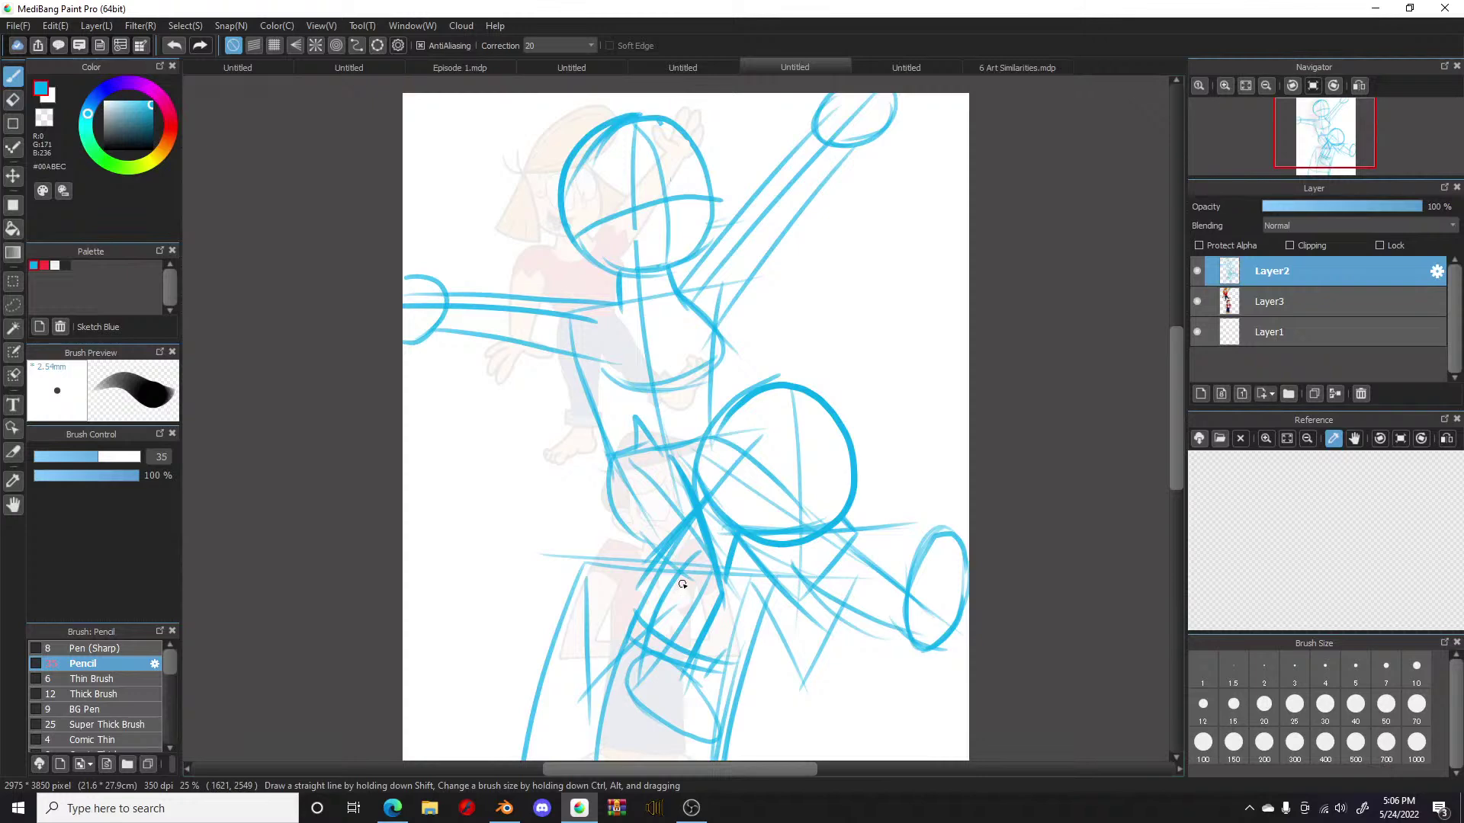
mouse_move(712, 581)
mouse_down()
mouse_move(656, 596)
mouse_move(707, 641)
mouse_move(721, 586)
mouse_up()
mouse_move(883, 560)
mouse_down()
mouse_move(832, 613)
mouse_move(886, 581)
mouse_move(824, 568)
mouse_move(879, 576)
mouse_up()
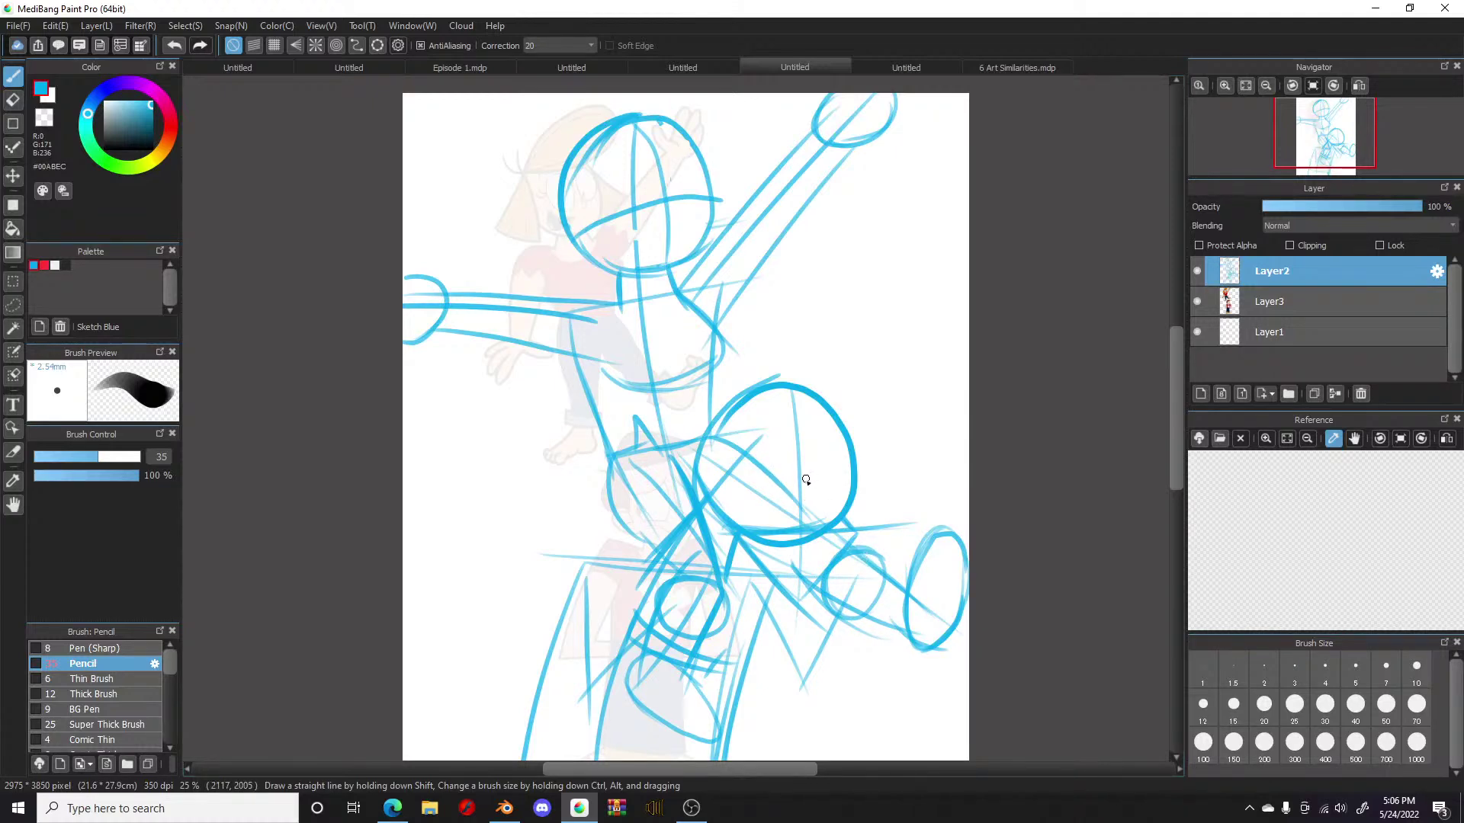
Step: Sketch the lower head's face with a nearly flat mouth line and two large oval eyes, undoing the stray strokes
mouse_move(803, 509)
mouse_down()
mouse_move(800, 550)
mouse_move(812, 542)
mouse_move(759, 551)
mouse_move(814, 573)
mouse_up()
drag(802, 518, 798, 467)
key(ctrl+z)
key(ctrl+y)
key(ctrl+z)
key(ctrl+y)
key(ctrl+z)
drag(725, 517, 854, 511)
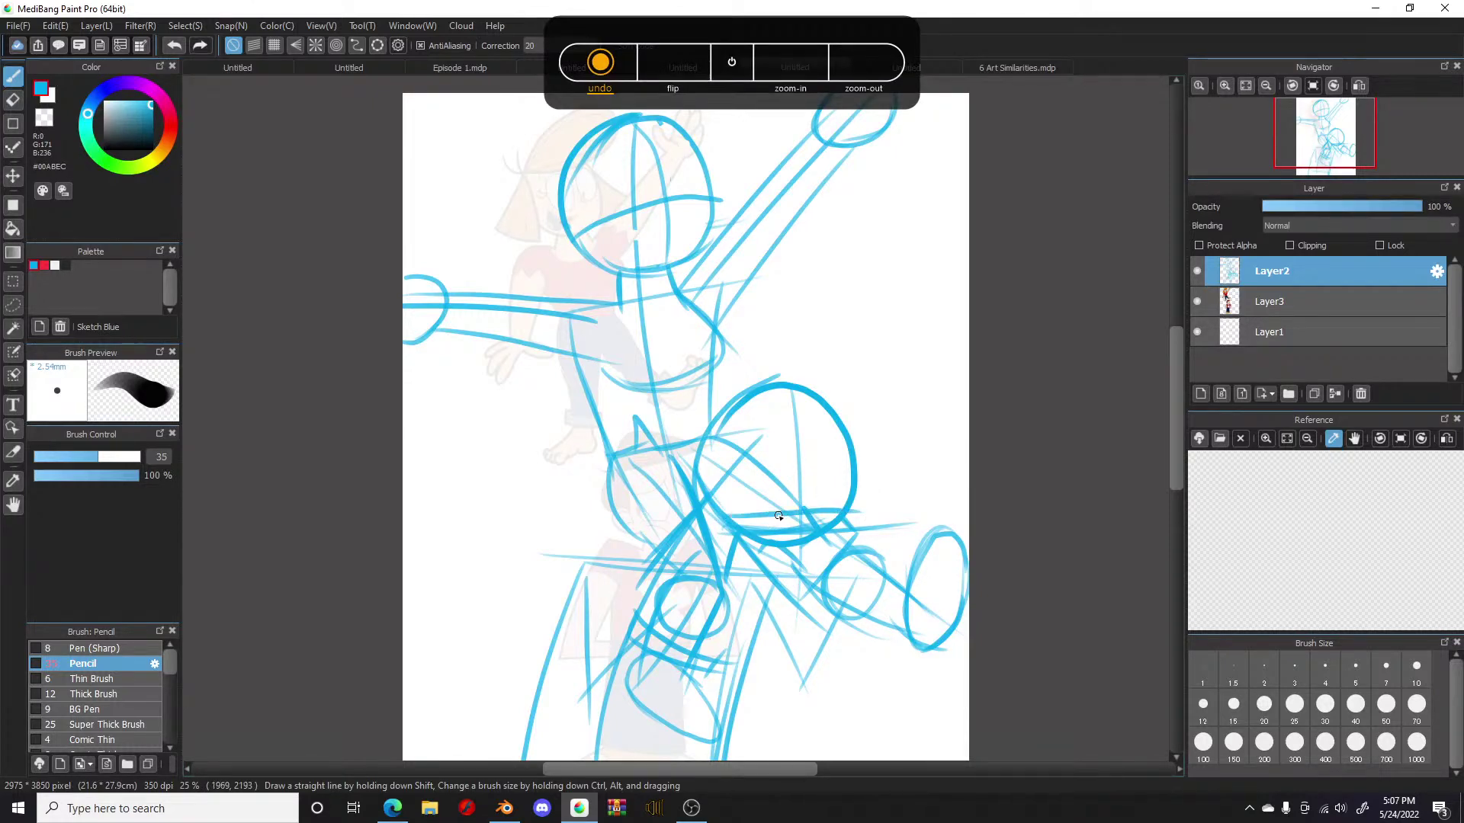
mouse_move(783, 524)
mouse_down()
mouse_move(788, 441)
mouse_move(758, 440)
mouse_move(742, 459)
mouse_move(752, 515)
mouse_move(789, 519)
mouse_move(811, 507)
mouse_move(800, 466)
mouse_move(818, 433)
mouse_move(846, 462)
mouse_move(849, 494)
mouse_move(803, 523)
mouse_up()
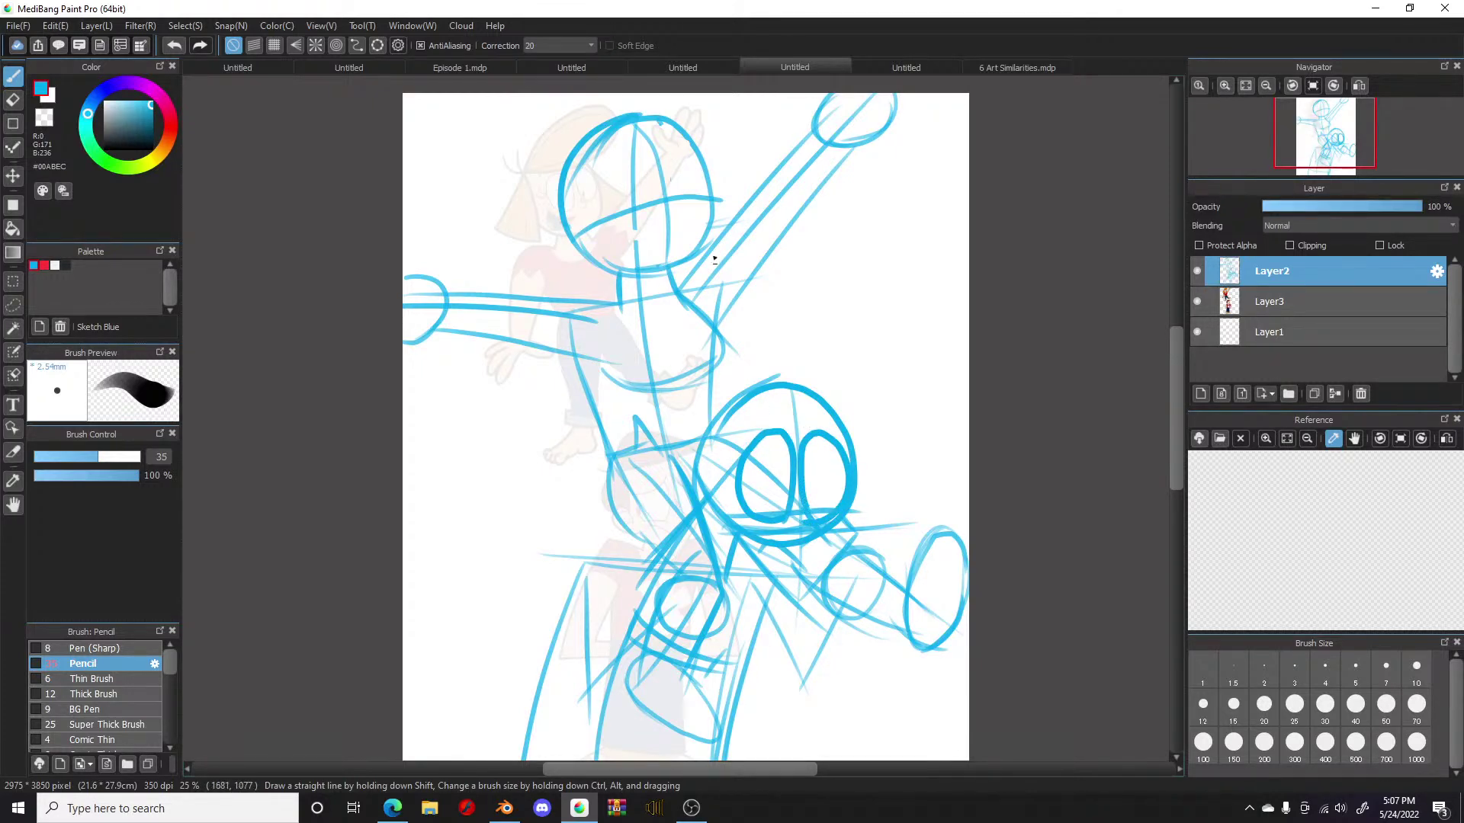
Step: Sketch tall eyes, a small nose and a wide open smile on the upper head
mouse_move(674, 182)
mouse_down()
mouse_move(676, 212)
mouse_move(648, 162)
mouse_move(670, 197)
mouse_move(680, 147)
mouse_move(705, 196)
mouse_up()
key(ctrl+z)
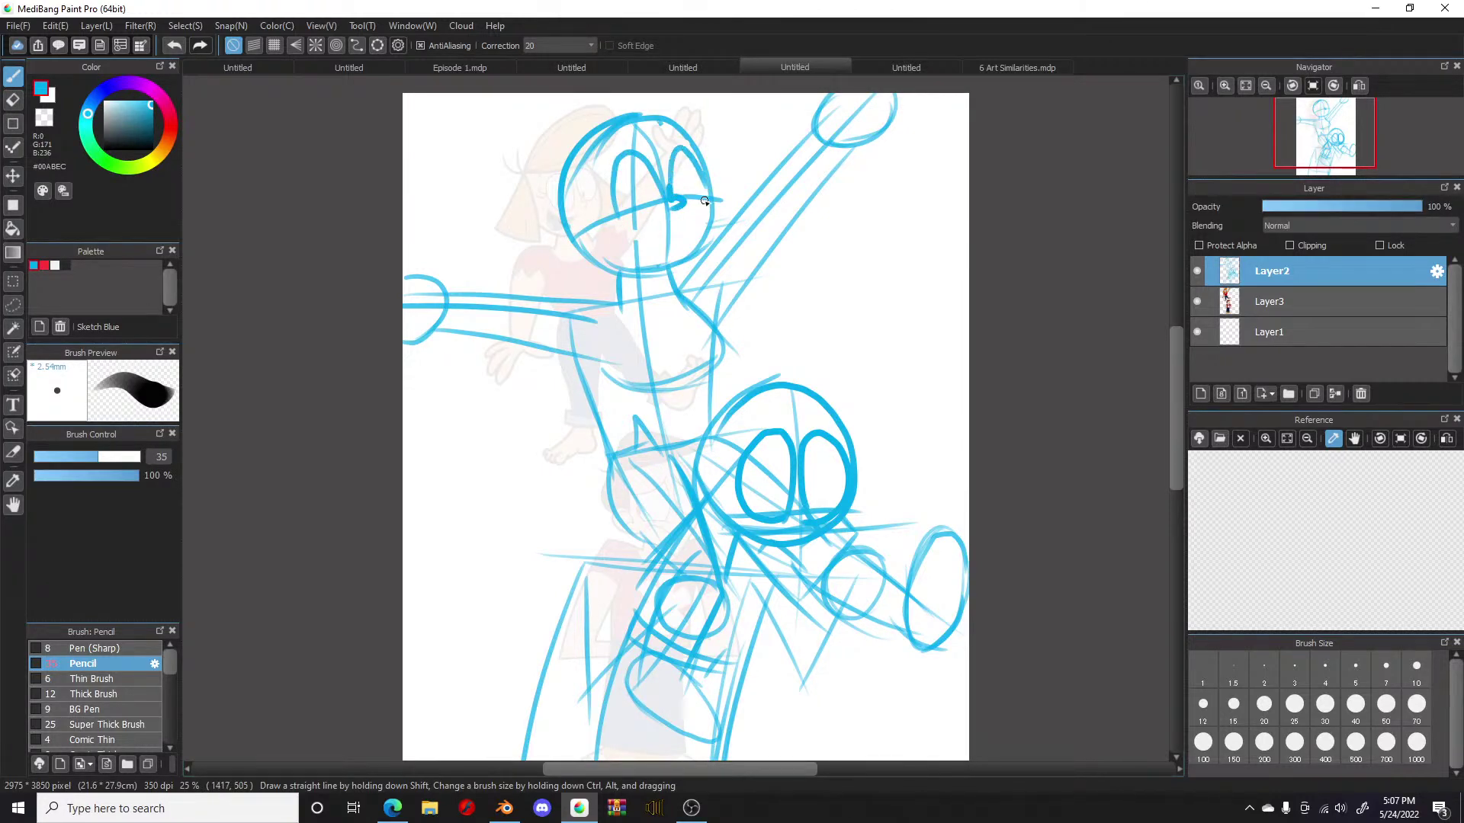
drag(603, 221, 690, 210)
key(ctrl+z)
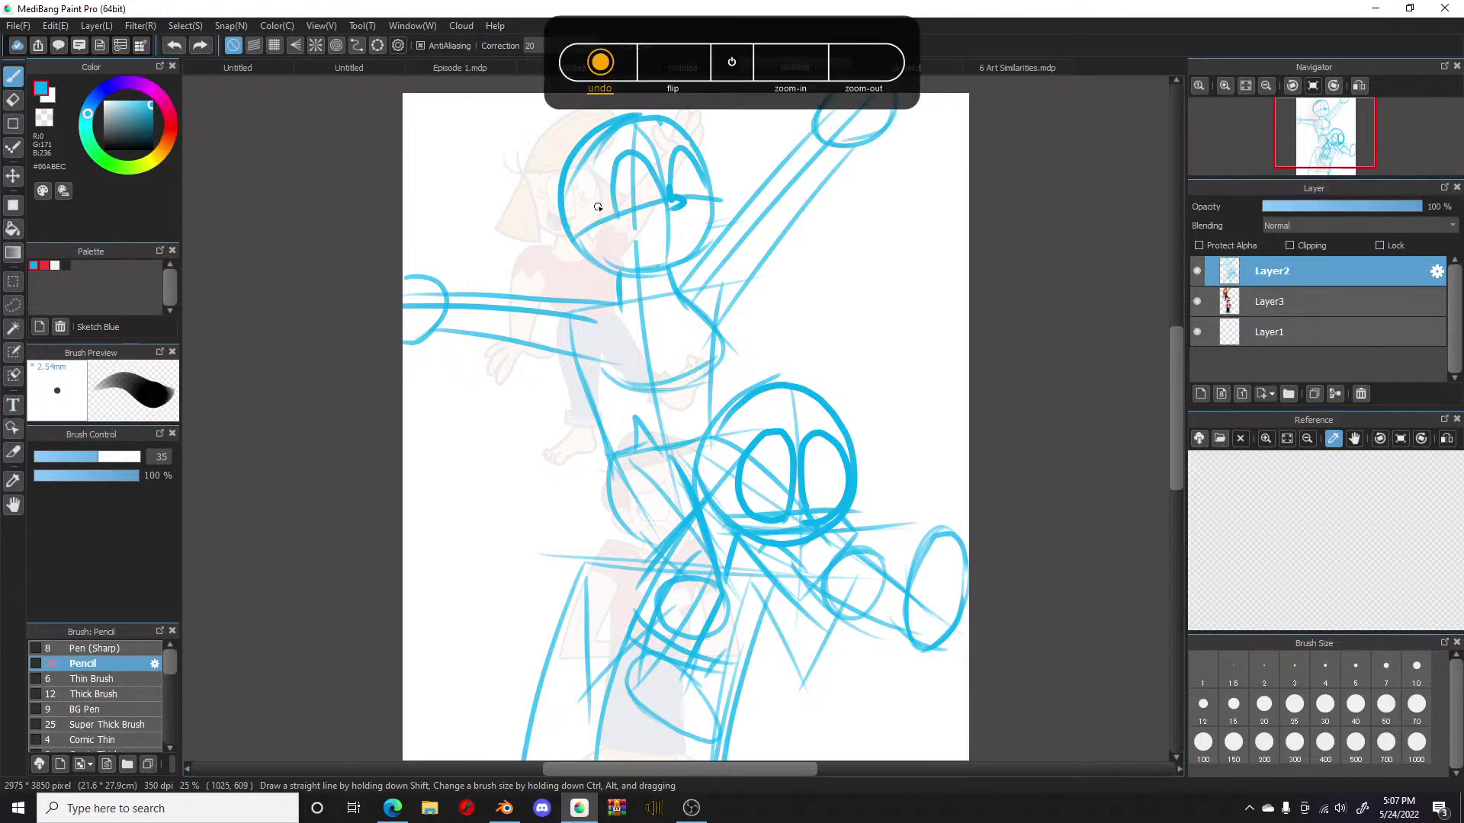
mouse_move(602, 208)
mouse_down()
mouse_move(677, 212)
mouse_move(602, 251)
mouse_move(635, 267)
mouse_move(661, 217)
mouse_up()
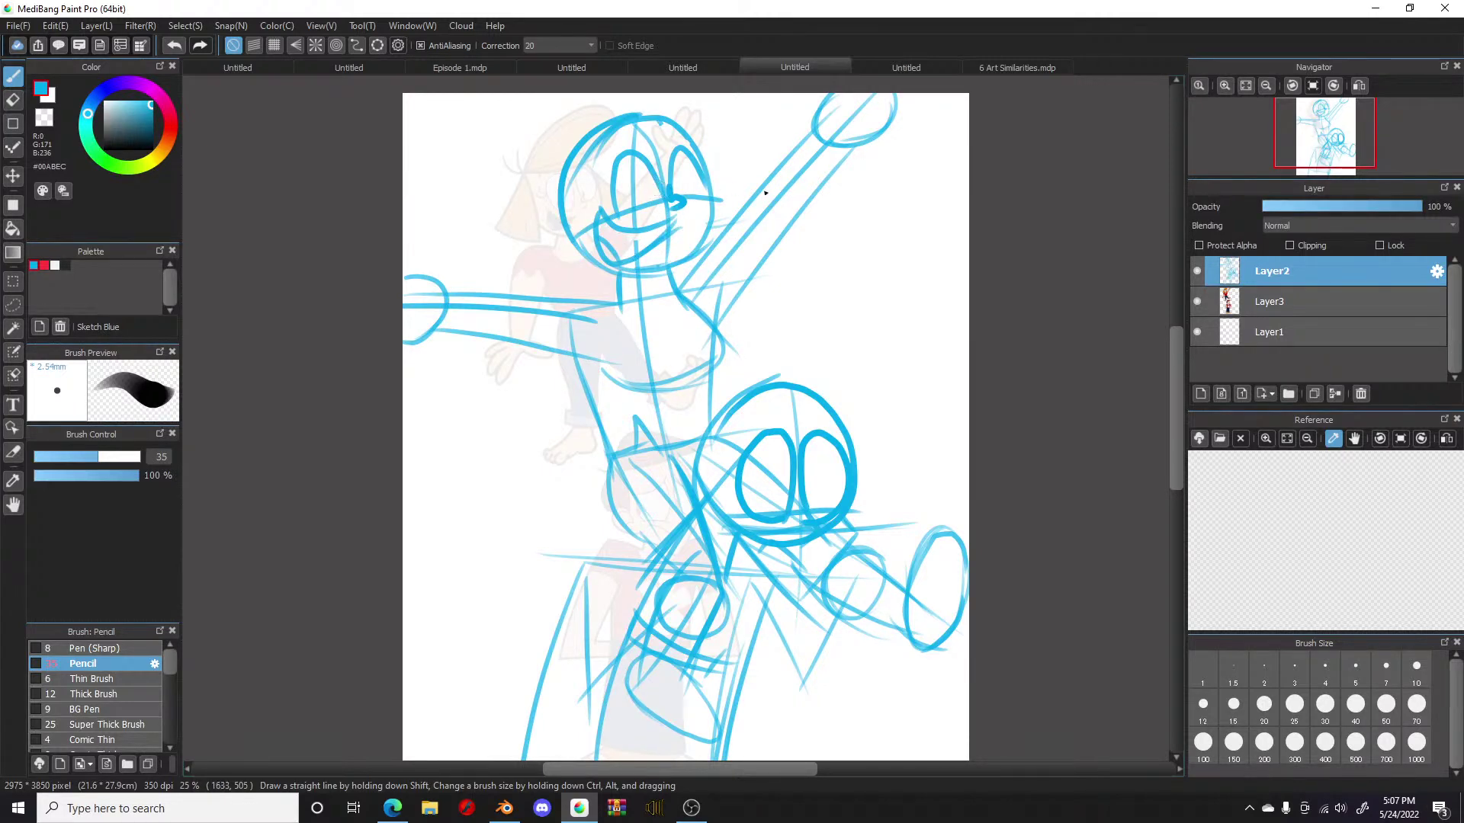
Step: Rough in the fingers on the upper figure's raised hand and outstretched hand
mouse_move(792, 96)
mouse_down()
mouse_move(828, 128)
mouse_move(820, 119)
mouse_move(875, 78)
mouse_move(877, 124)
mouse_move(837, 150)
mouse_move(895, 106)
mouse_move(893, 88)
mouse_move(812, 133)
mouse_move(822, 114)
mouse_move(847, 128)
mouse_move(834, 105)
mouse_move(866, 134)
mouse_move(851, 122)
mouse_move(882, 93)
mouse_move(835, 122)
mouse_up()
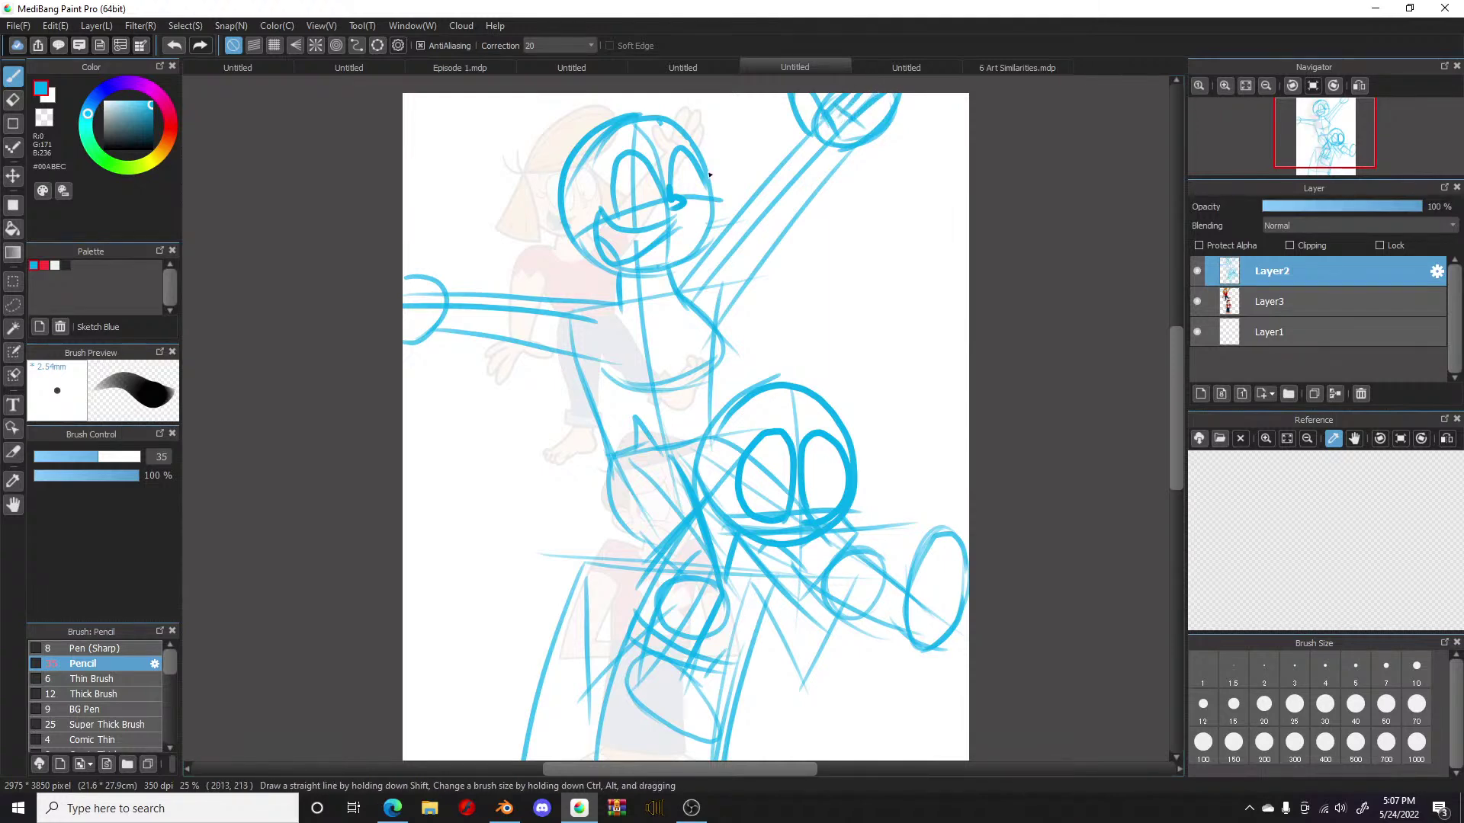
mouse_move(449, 296)
mouse_down()
mouse_move(356, 280)
mouse_move(446, 294)
mouse_up()
drag(418, 296, 412, 329)
Step: Add slanted eyelids and small pupils to the lower face's oval eyes, undoing the misplaced strokes
drag(726, 467, 785, 433)
drag(807, 421, 867, 461)
drag(747, 467, 760, 468)
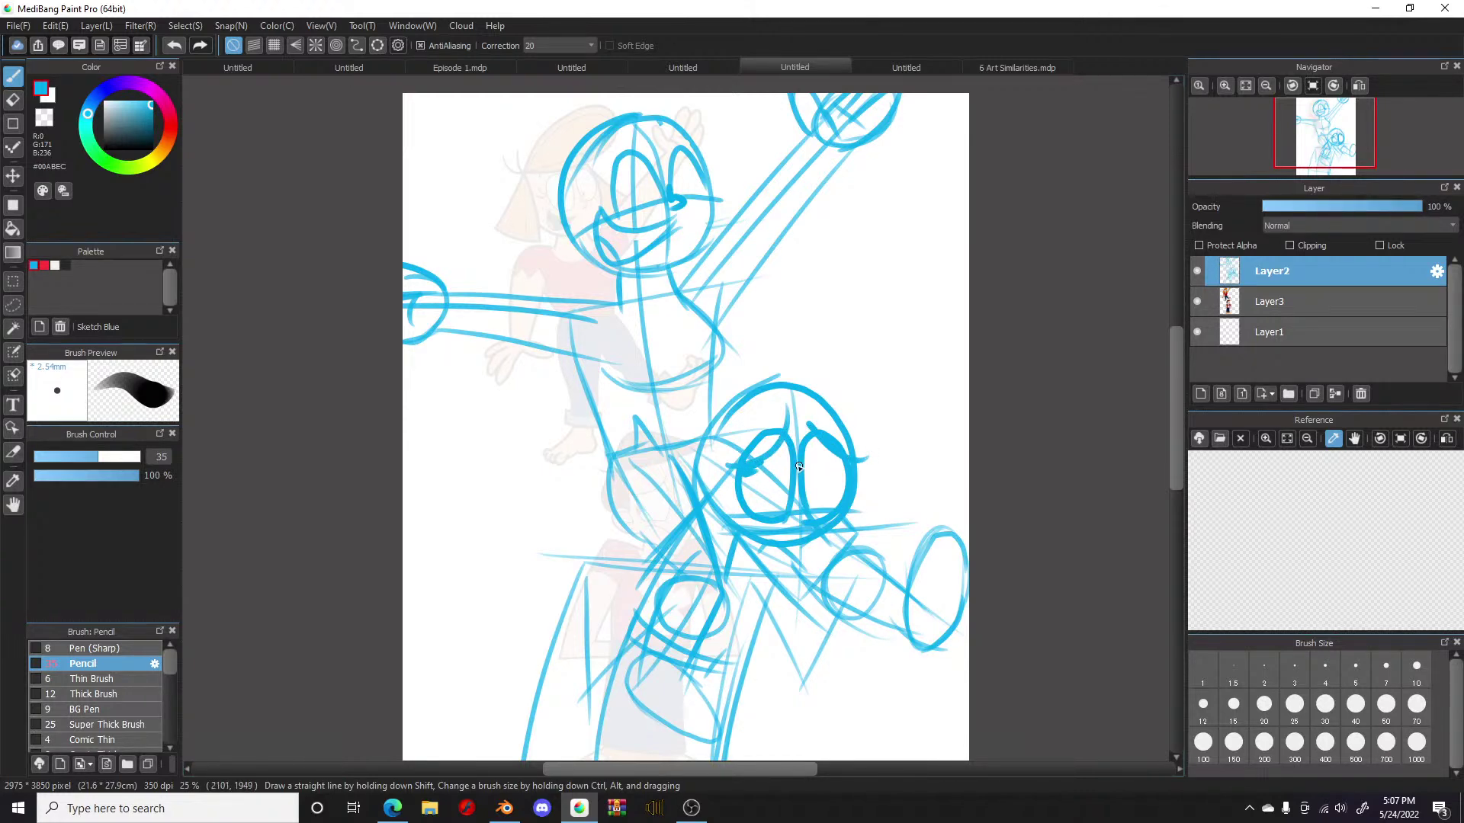
key(ctrl+z)
mouse_move(743, 473)
mouse_down()
mouse_move(806, 447)
mouse_move(802, 472)
mouse_up()
key(ctrl+z)
Step: Refine the outline of the upper figure's hanging left-side foot with bolder strokes
drag(680, 680, 716, 733)
key(ctrl+z)
drag(683, 671, 725, 724)
mouse_move(624, 677)
mouse_down()
mouse_move(685, 726)
mouse_move(677, 701)
mouse_move(623, 682)
mouse_move(716, 742)
mouse_move(674, 716)
mouse_move(685, 740)
mouse_move(707, 741)
mouse_move(673, 719)
mouse_move(718, 753)
mouse_move(718, 728)
mouse_move(679, 725)
mouse_move(732, 723)
mouse_up()
key(ctrl+z)
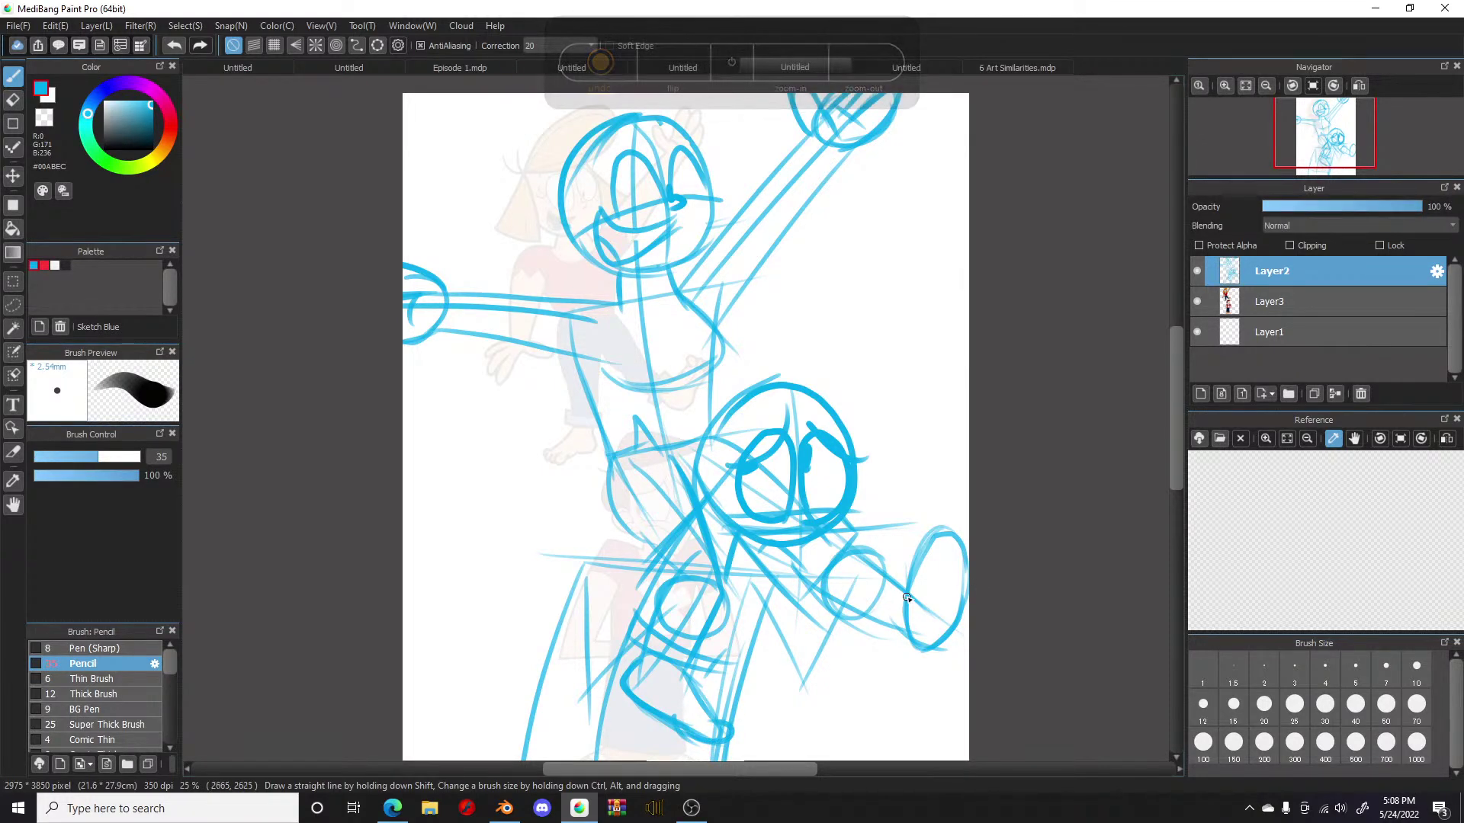
Step: Refine the toe, sole and heel contours of the upper figure's extended right-side foot
mouse_move(931, 549)
mouse_down()
mouse_move(924, 533)
mouse_move(965, 538)
mouse_up()
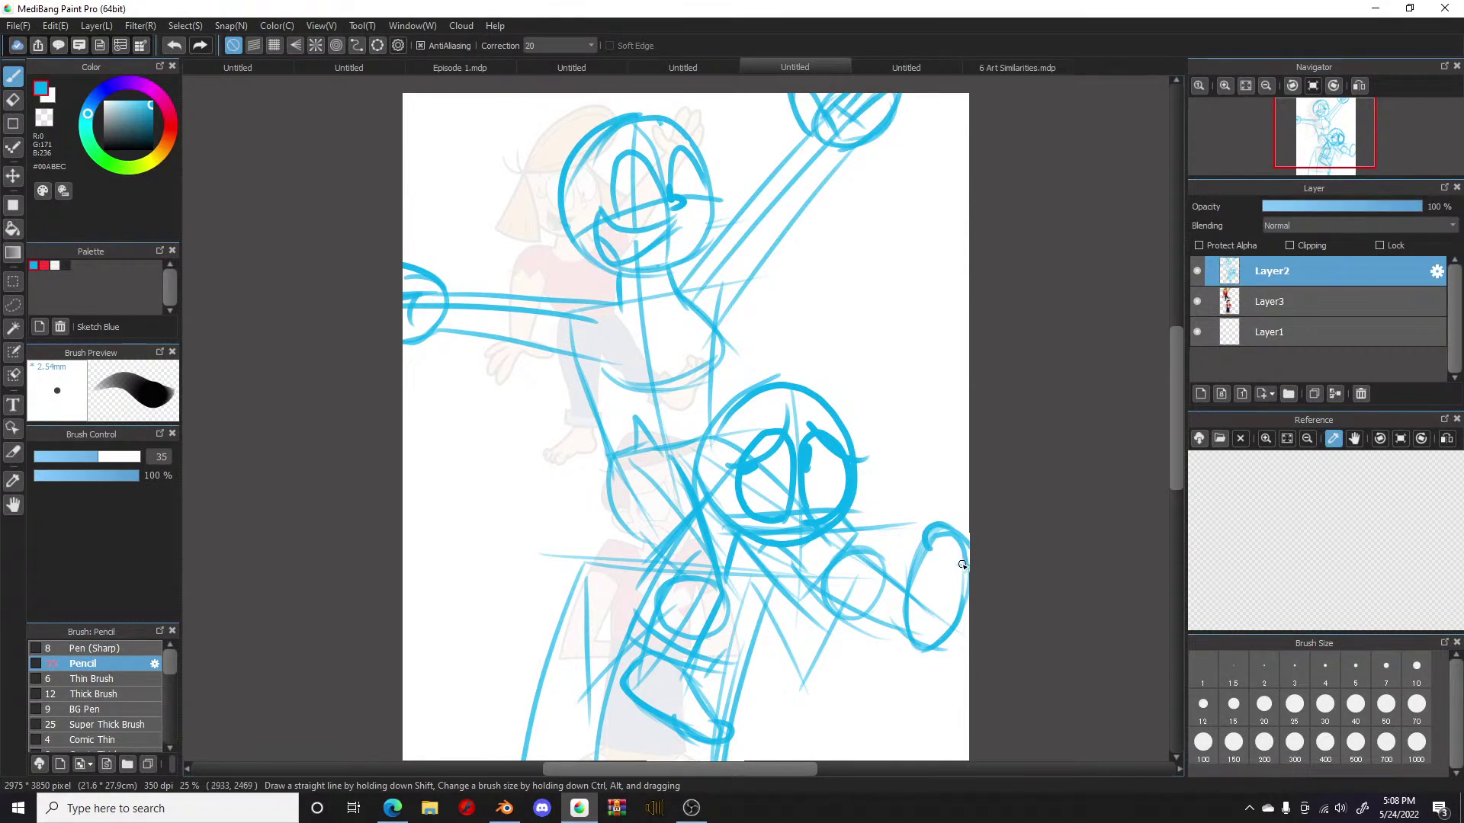
mouse_move(963, 583)
mouse_down()
mouse_move(958, 626)
mouse_move(960, 604)
mouse_move(915, 639)
mouse_up()
drag(932, 554, 900, 599)
Step: Sketch an ear and a patch of hair along the left side of the lower head
mouse_move(720, 492)
mouse_down()
mouse_move(689, 528)
mouse_move(731, 526)
mouse_up()
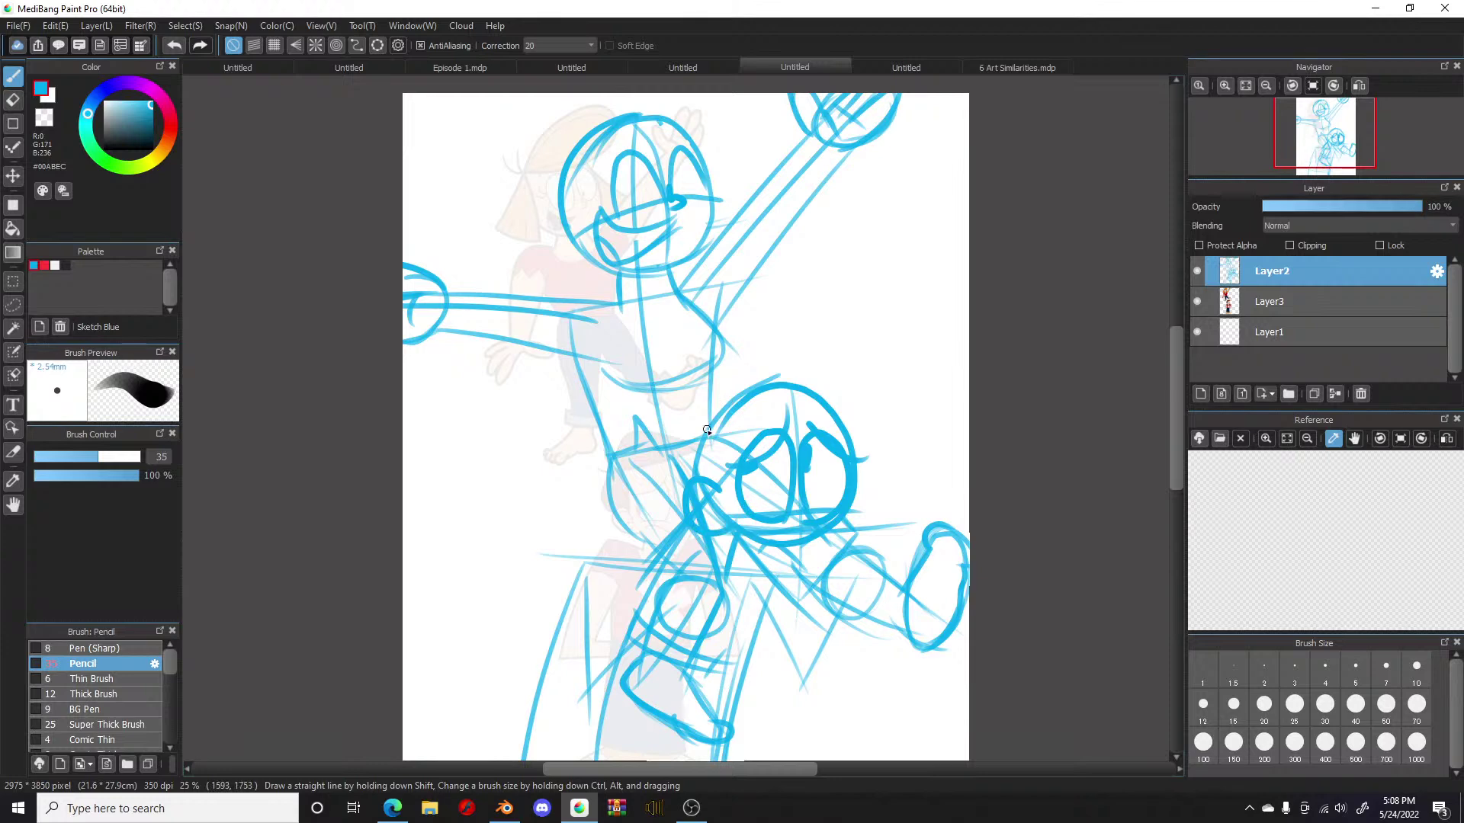
drag(715, 411, 686, 465)
drag(711, 415, 692, 489)
drag(721, 419, 721, 488)
Step: Draw a cap on the lower head with a rounded crown sweeping right into a pointed brim, redoing the uneven strokes
mouse_move(712, 398)
mouse_down()
mouse_move(807, 324)
mouse_move(885, 398)
mouse_up()
key(ctrl+z)
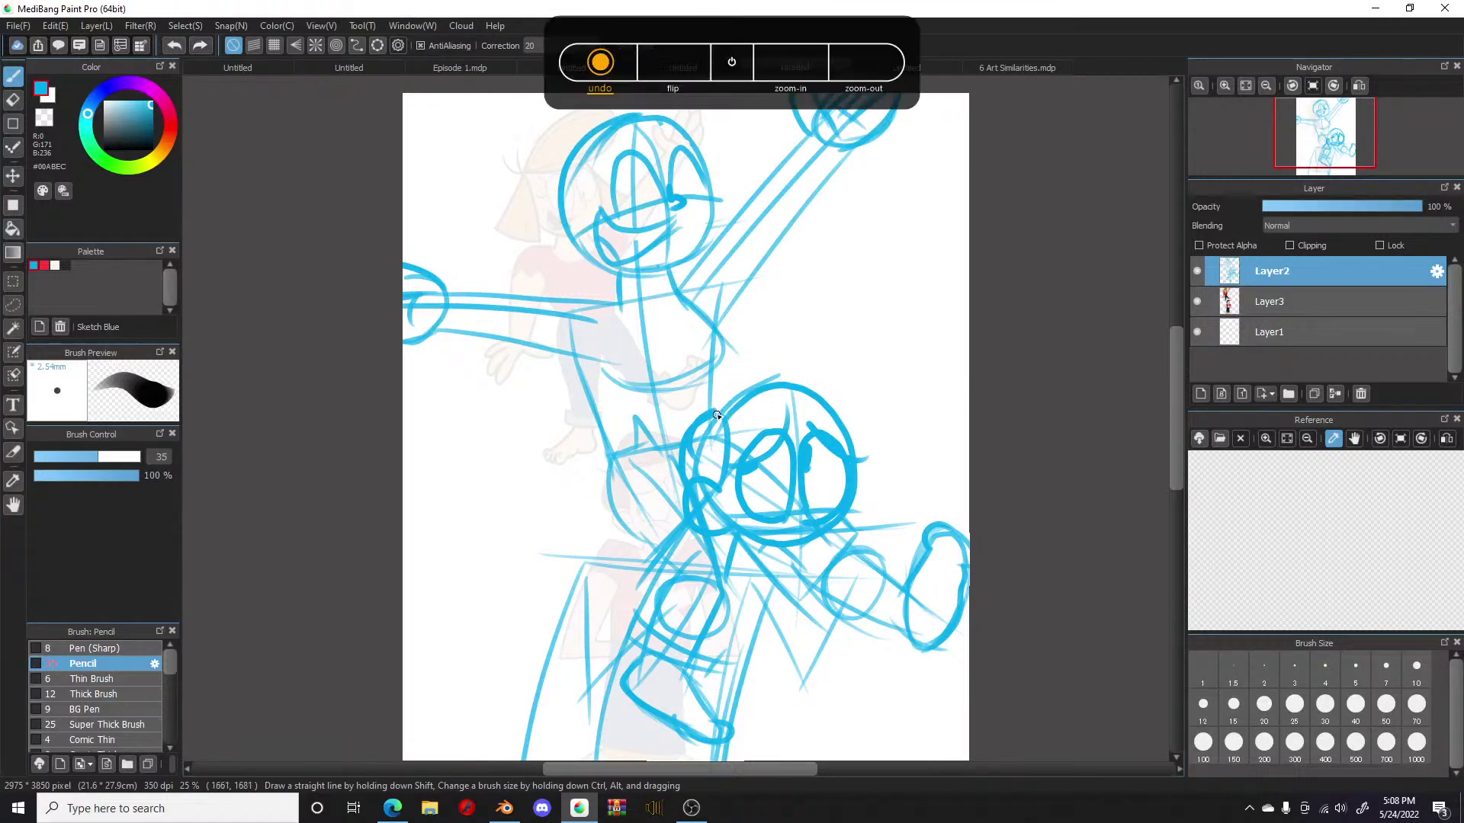
mouse_move(713, 404)
mouse_down()
mouse_move(907, 366)
mouse_move(715, 408)
mouse_move(725, 349)
mouse_move(934, 392)
mouse_up()
key(ctrl+z)
drag(717, 417, 854, 394)
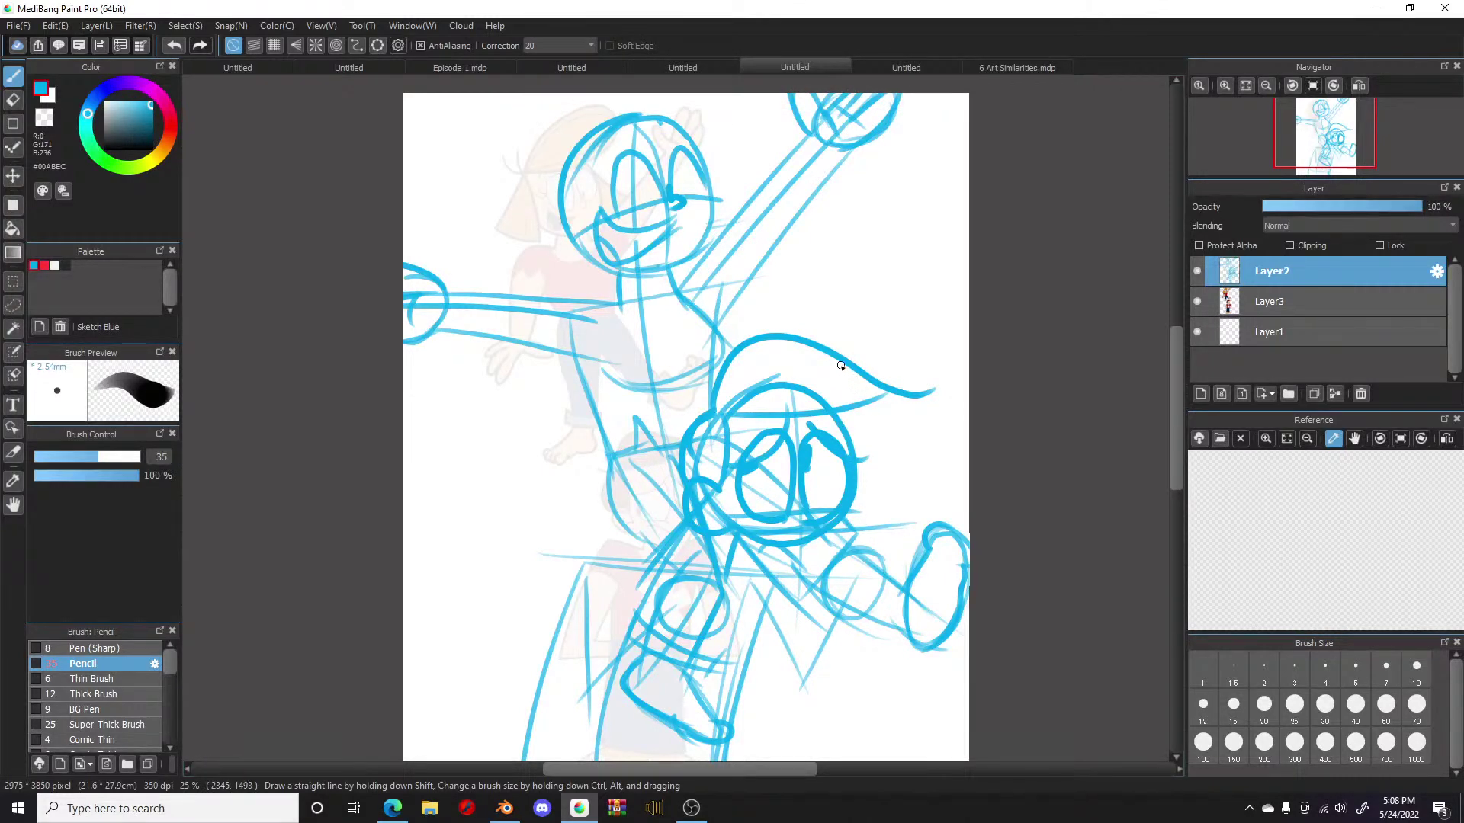
Step: Add a hair tuft behind the lower figure's cap, and put cheek freckles and raised eyebrows on the upper figure's face
mouse_move(692, 358)
mouse_down()
mouse_move(707, 418)
mouse_move(705, 361)
mouse_up()
click(587, 200)
click(592, 211)
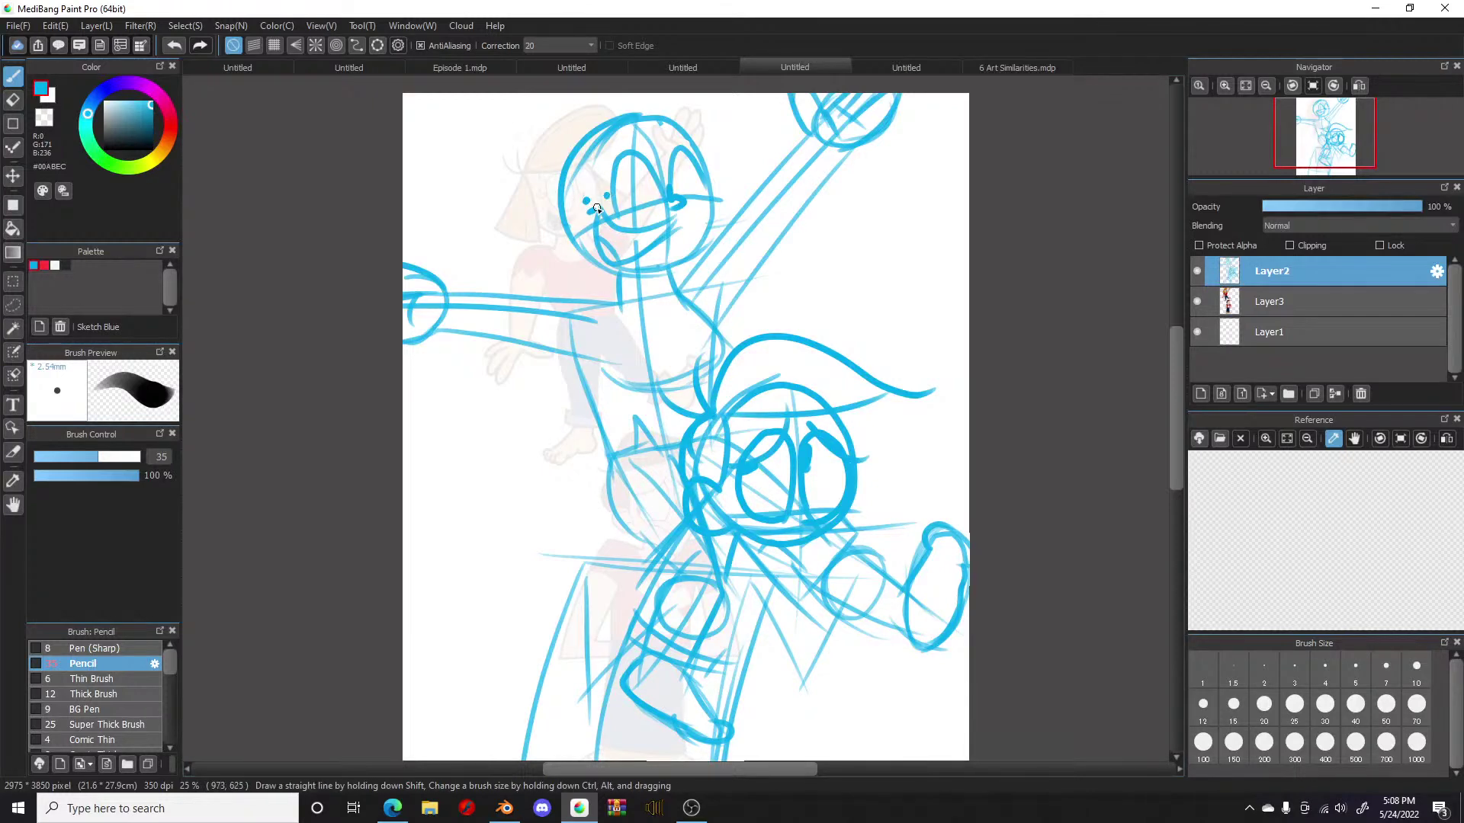
click(704, 209)
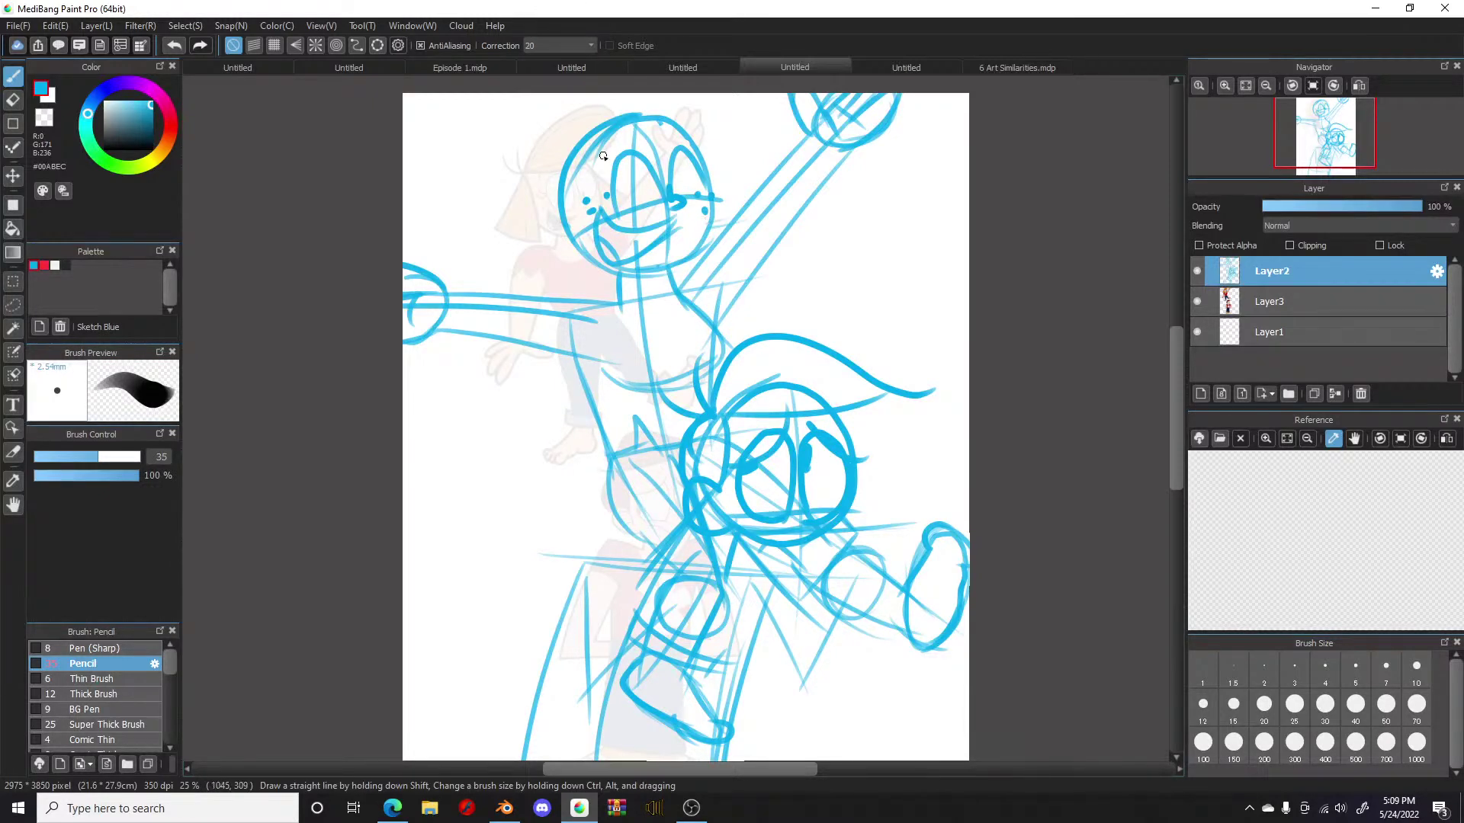
mouse_move(661, 104)
mouse_down()
mouse_move(696, 118)
mouse_move(712, 150)
mouse_up()
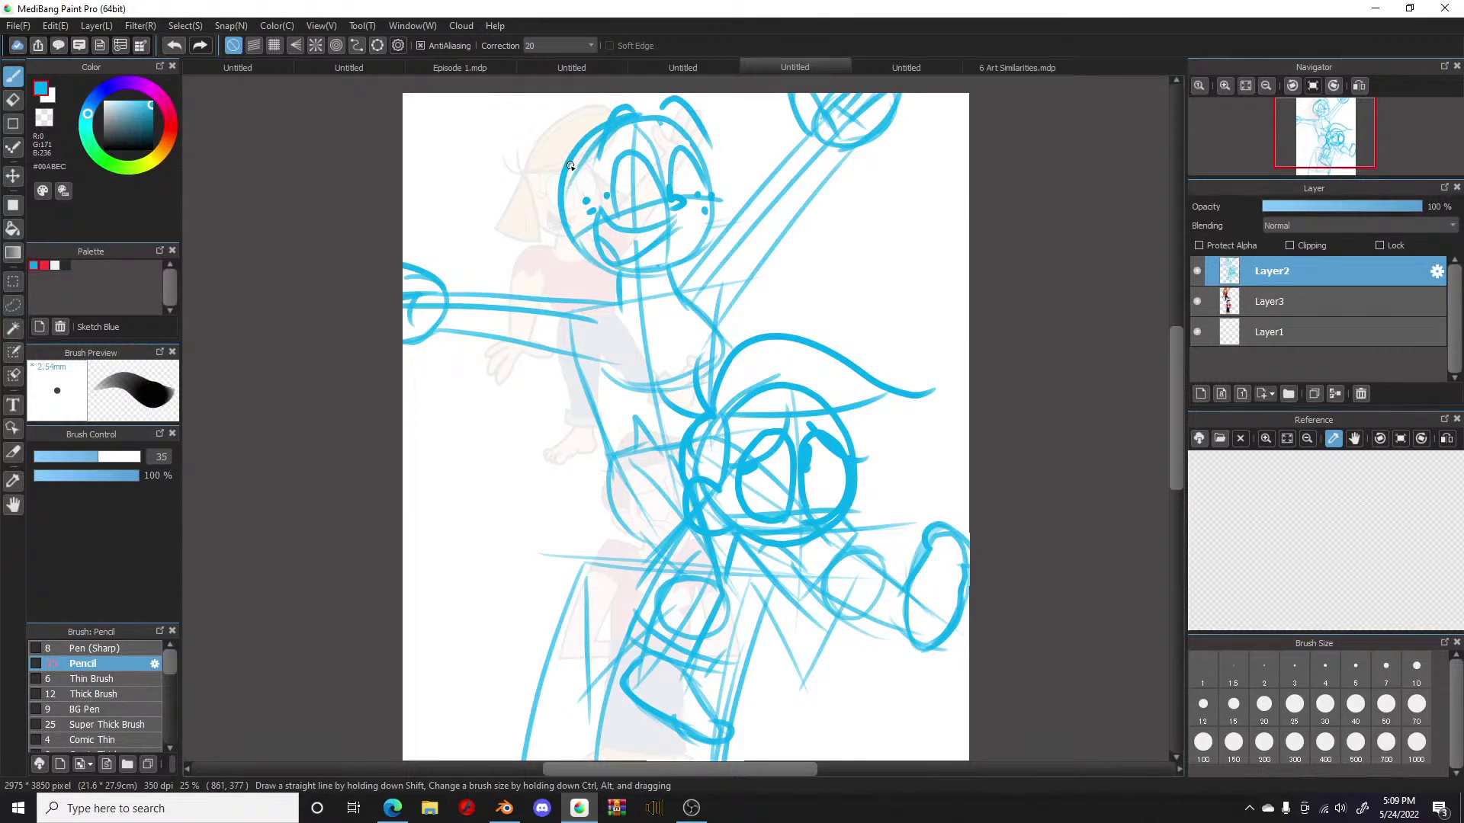
Step: Sketch an ear and long hair lines down the left side of the upper head, redoing the first stroke
mouse_move(568, 204)
mouse_down()
mouse_move(574, 254)
mouse_move(587, 215)
mouse_move(551, 236)
mouse_move(579, 249)
mouse_up()
key(ctrl+z)
mouse_move(579, 161)
mouse_down()
mouse_move(595, 285)
mouse_move(614, 324)
mouse_up()
mouse_move(568, 157)
mouse_down()
mouse_move(532, 283)
mouse_move(616, 303)
mouse_up()
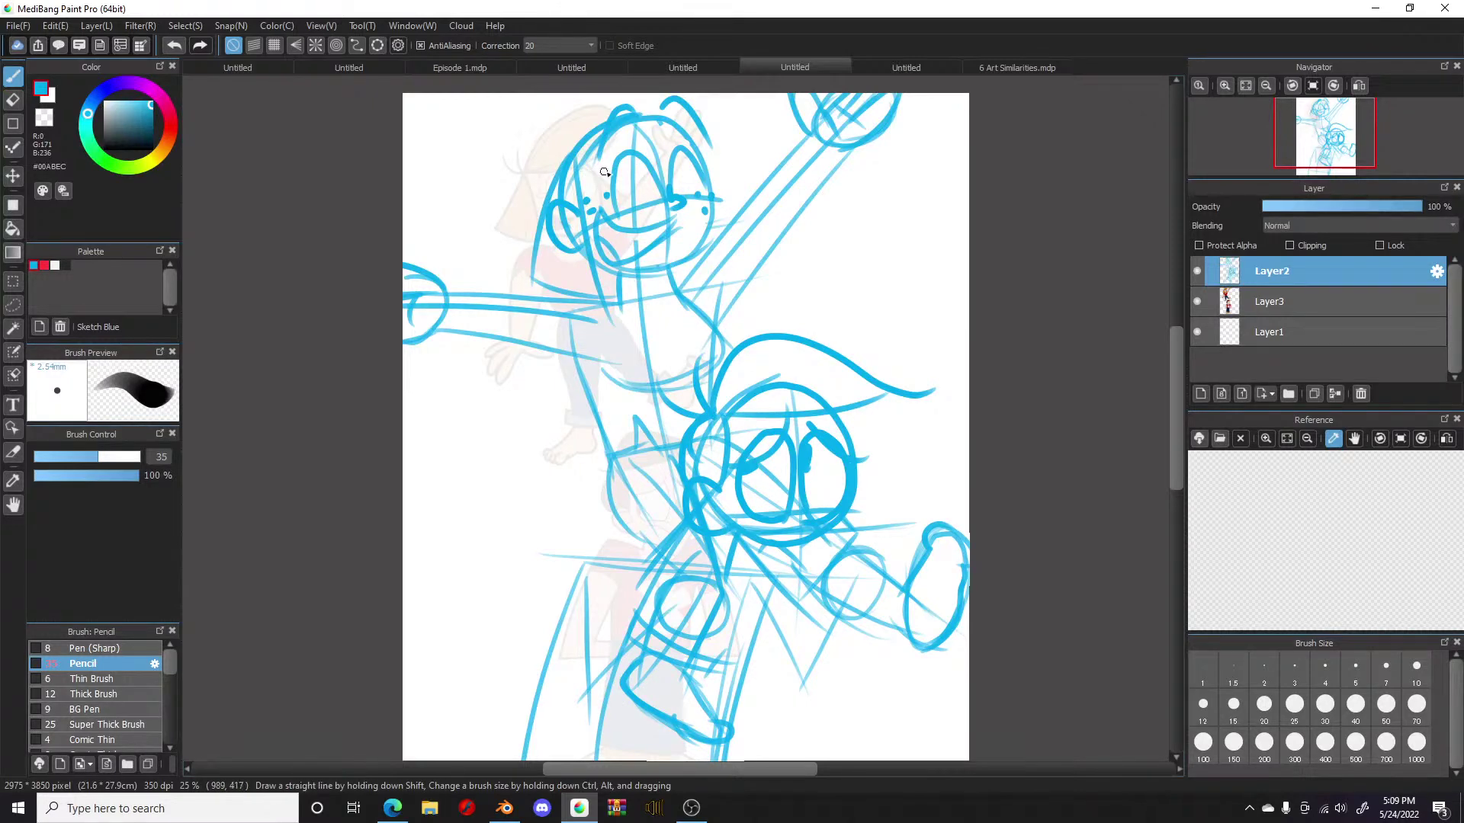
Step: Draw a cap on the upper head with a rounded crown and a brim line curving up to the right, redoing uneven strokes
mouse_move(568, 160)
mouse_down()
mouse_move(623, 165)
mouse_move(780, 120)
mouse_up()
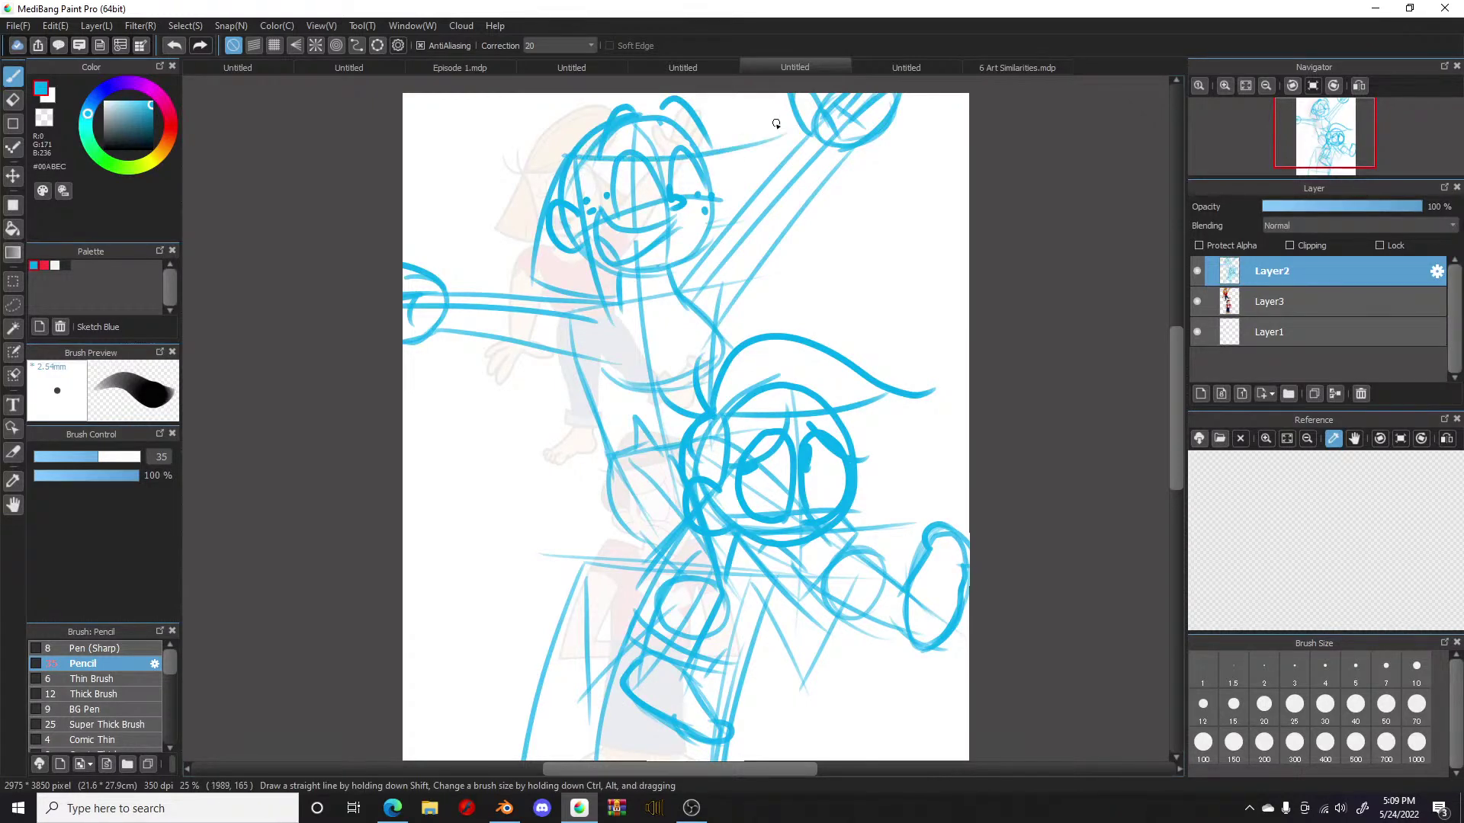
key(ctrl+z)
drag(569, 156, 766, 96)
drag(569, 153, 595, 115)
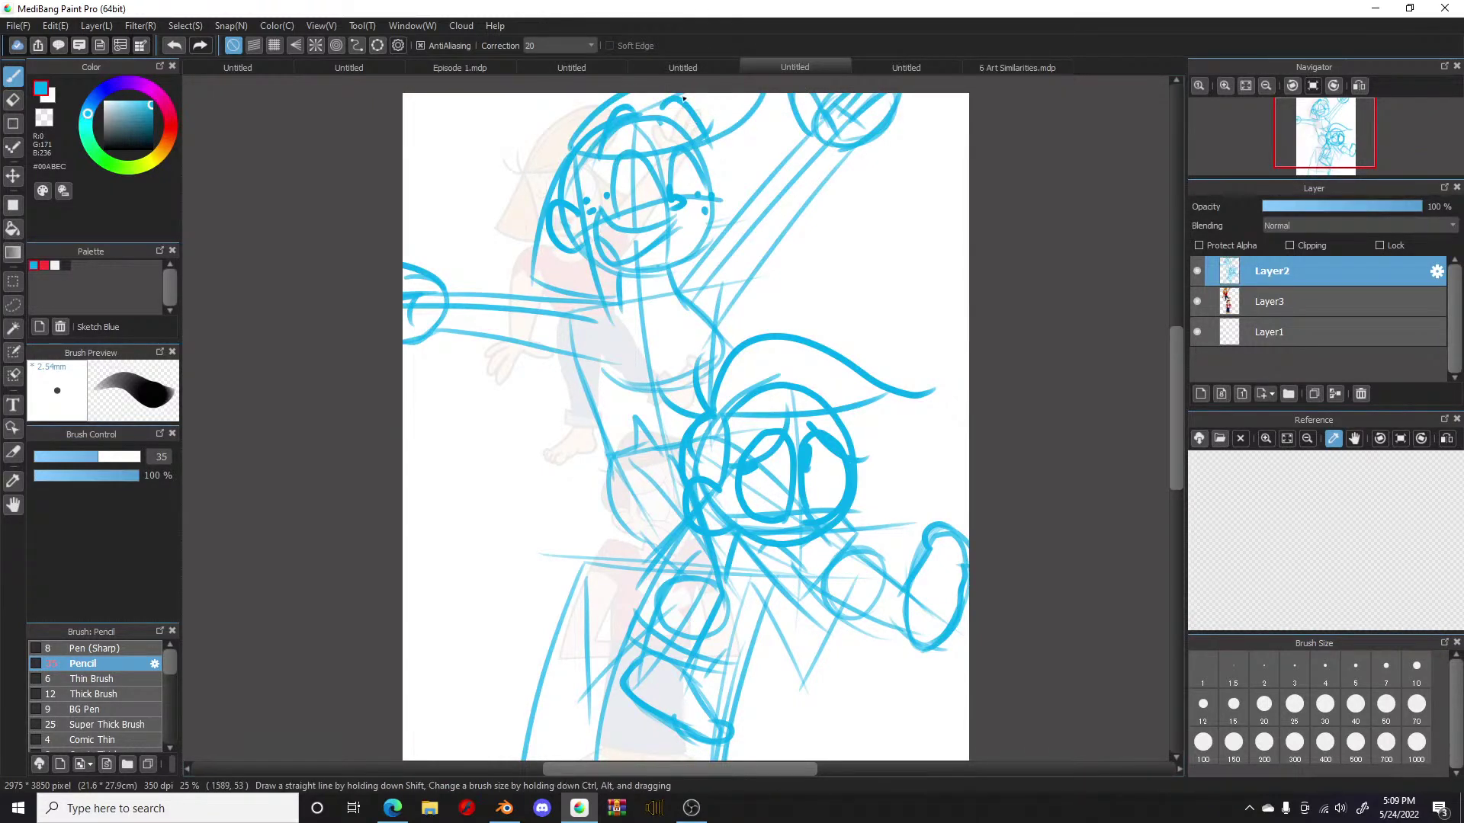
key(ctrl+z)
drag(570, 157, 661, 52)
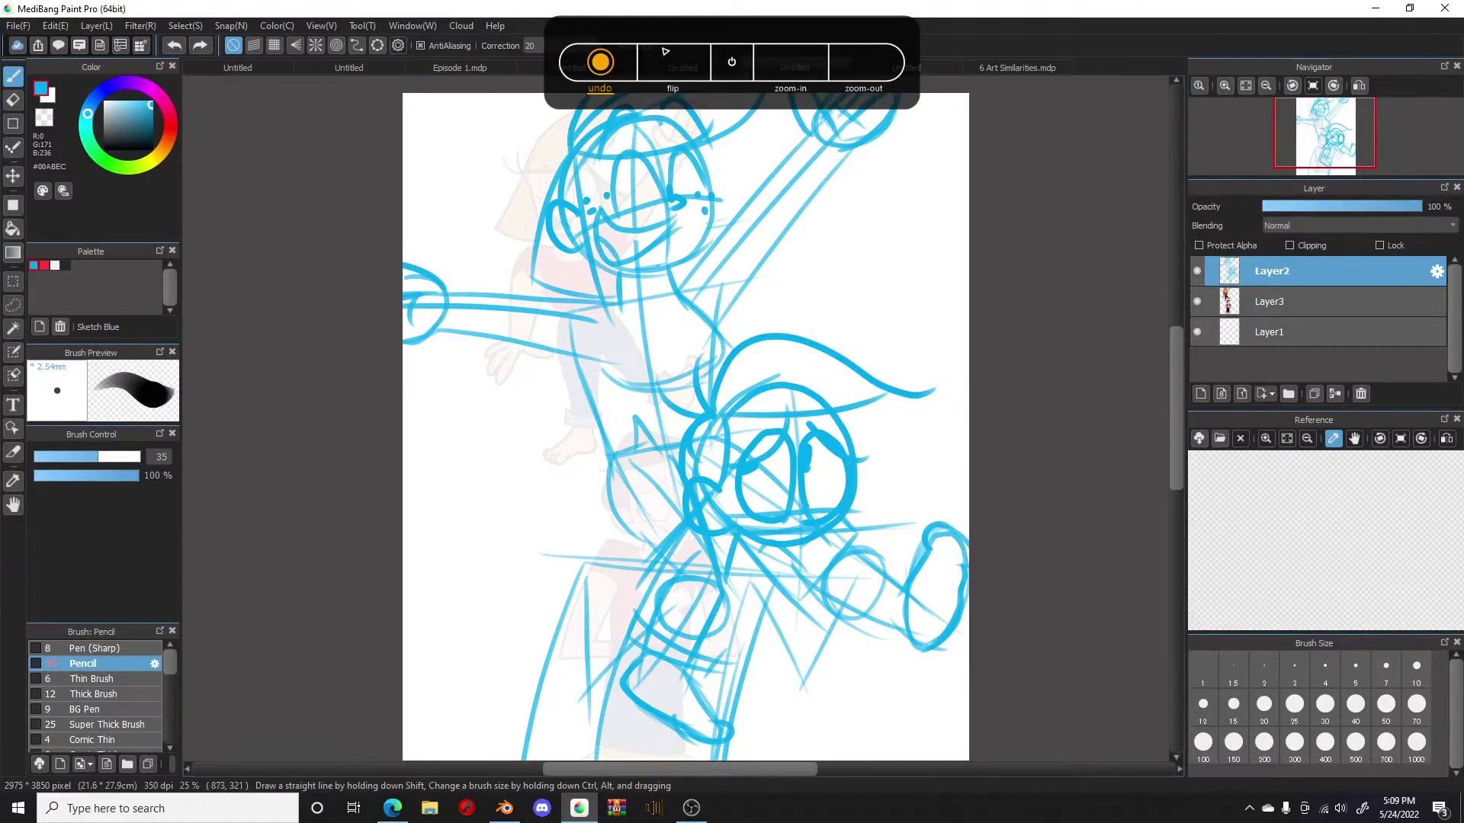
drag(572, 149, 764, 85)
key(ctrl+z)
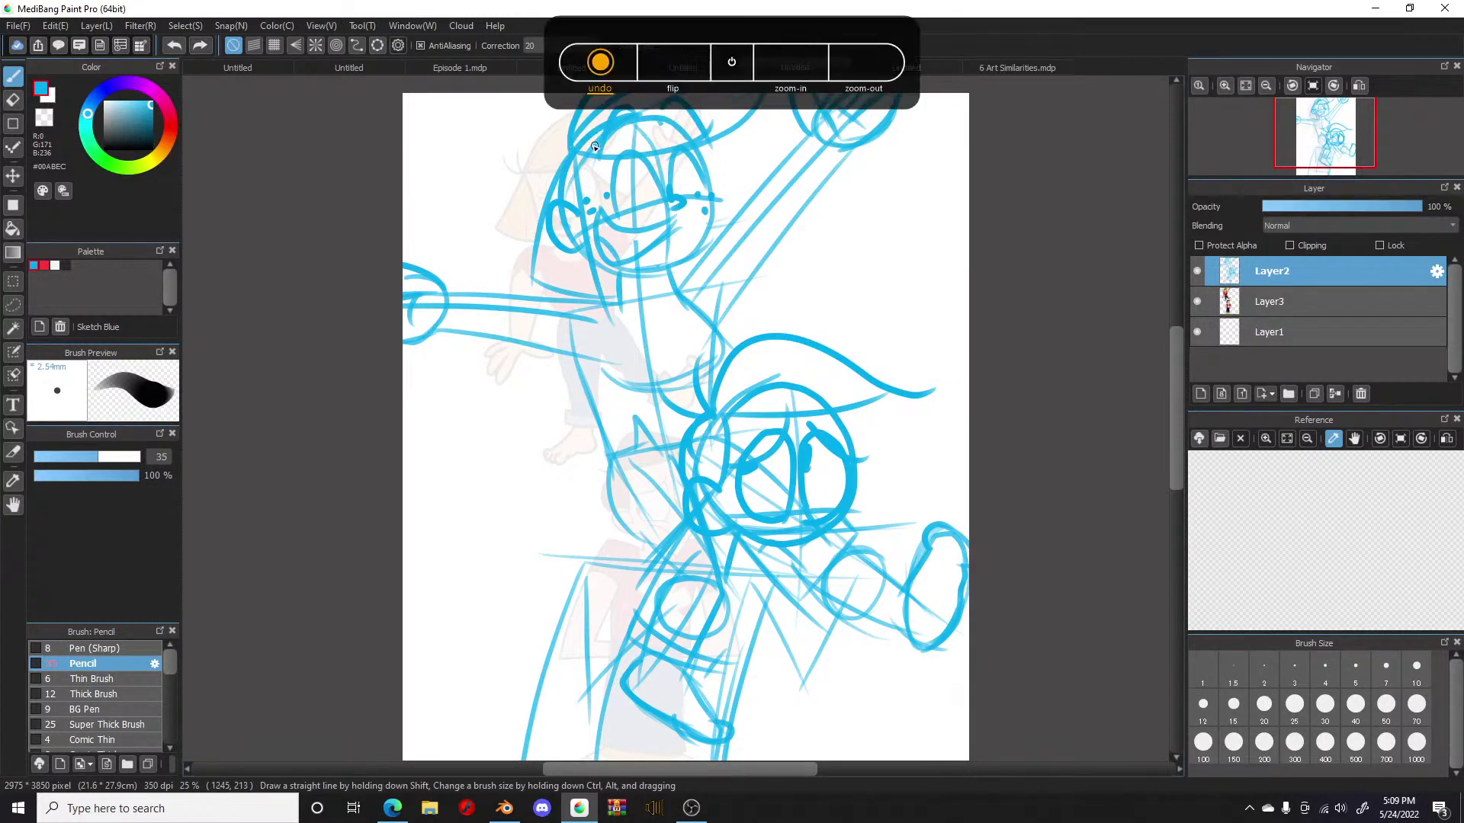
drag(577, 148, 754, 95)
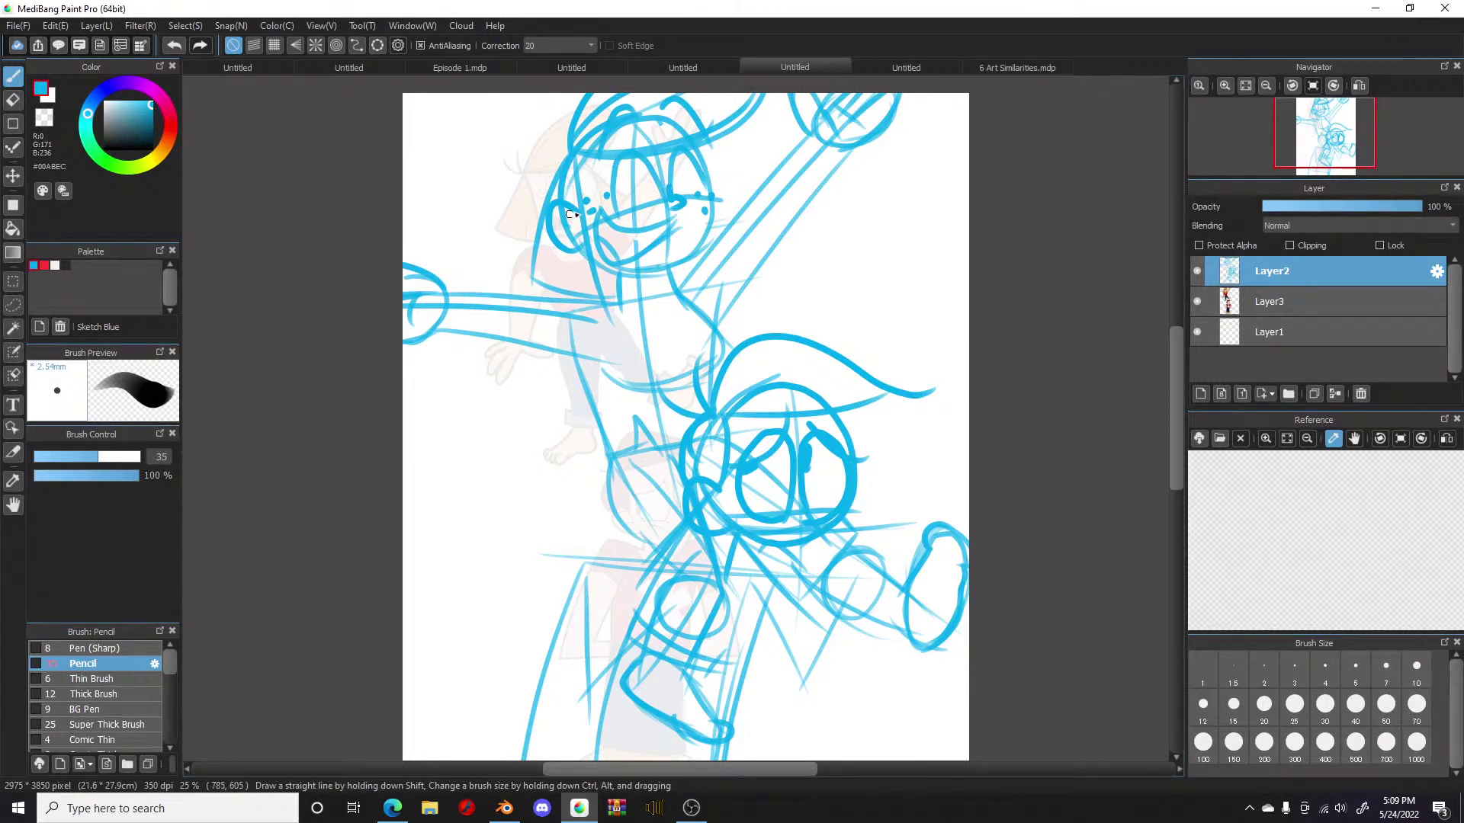
Step: Add flicked hair behind the upper figure's cap and hair strands hanging on both sides of the face
mouse_move(573, 153)
mouse_down()
mouse_move(552, 99)
mouse_move(568, 149)
mouse_move(510, 122)
mouse_up()
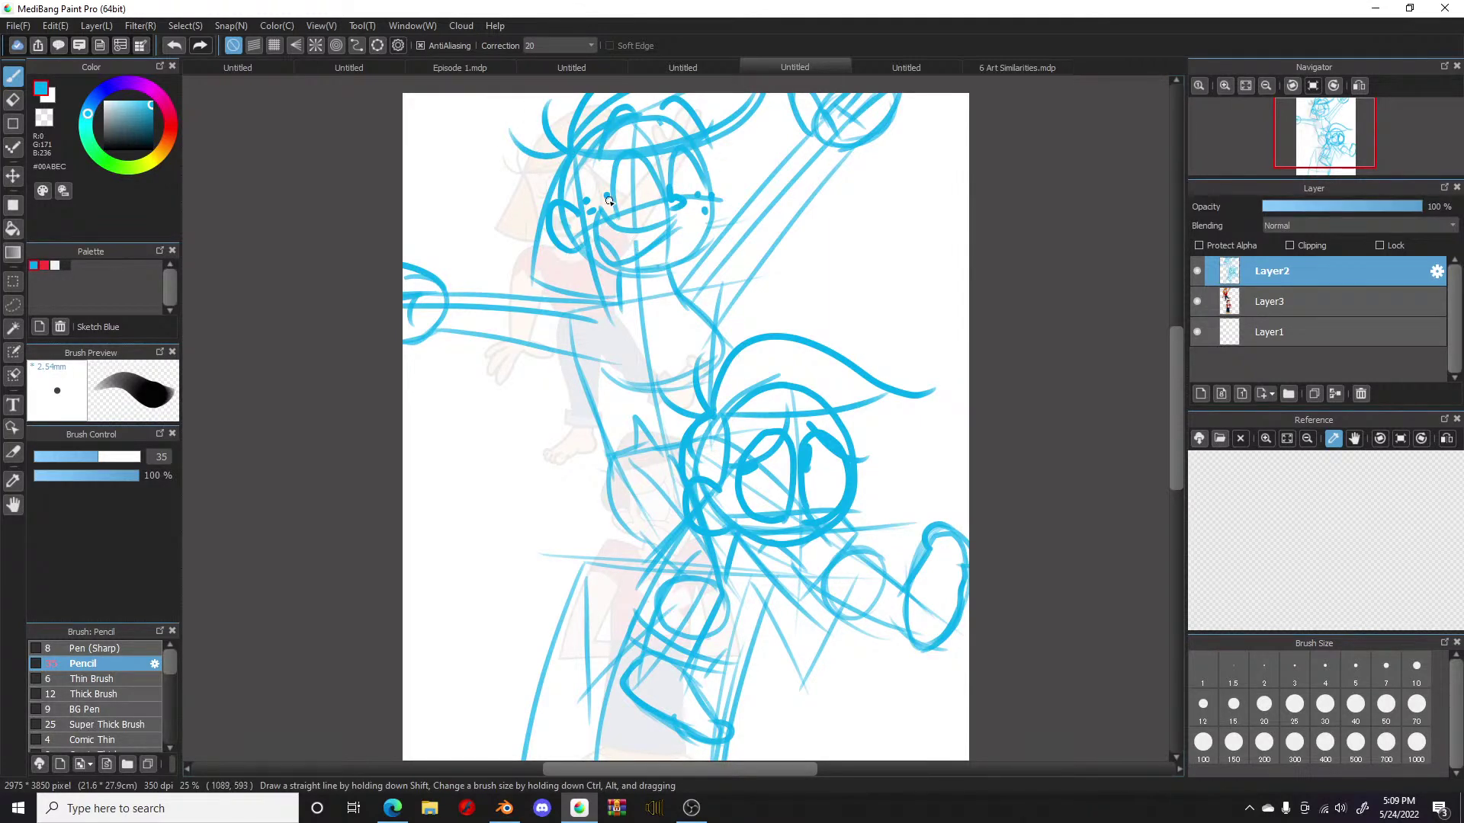
drag(586, 299, 584, 222)
mouse_move(702, 145)
mouse_down()
mouse_move(711, 186)
mouse_move(777, 233)
mouse_move(761, 226)
mouse_move(700, 276)
mouse_move(689, 244)
mouse_up()
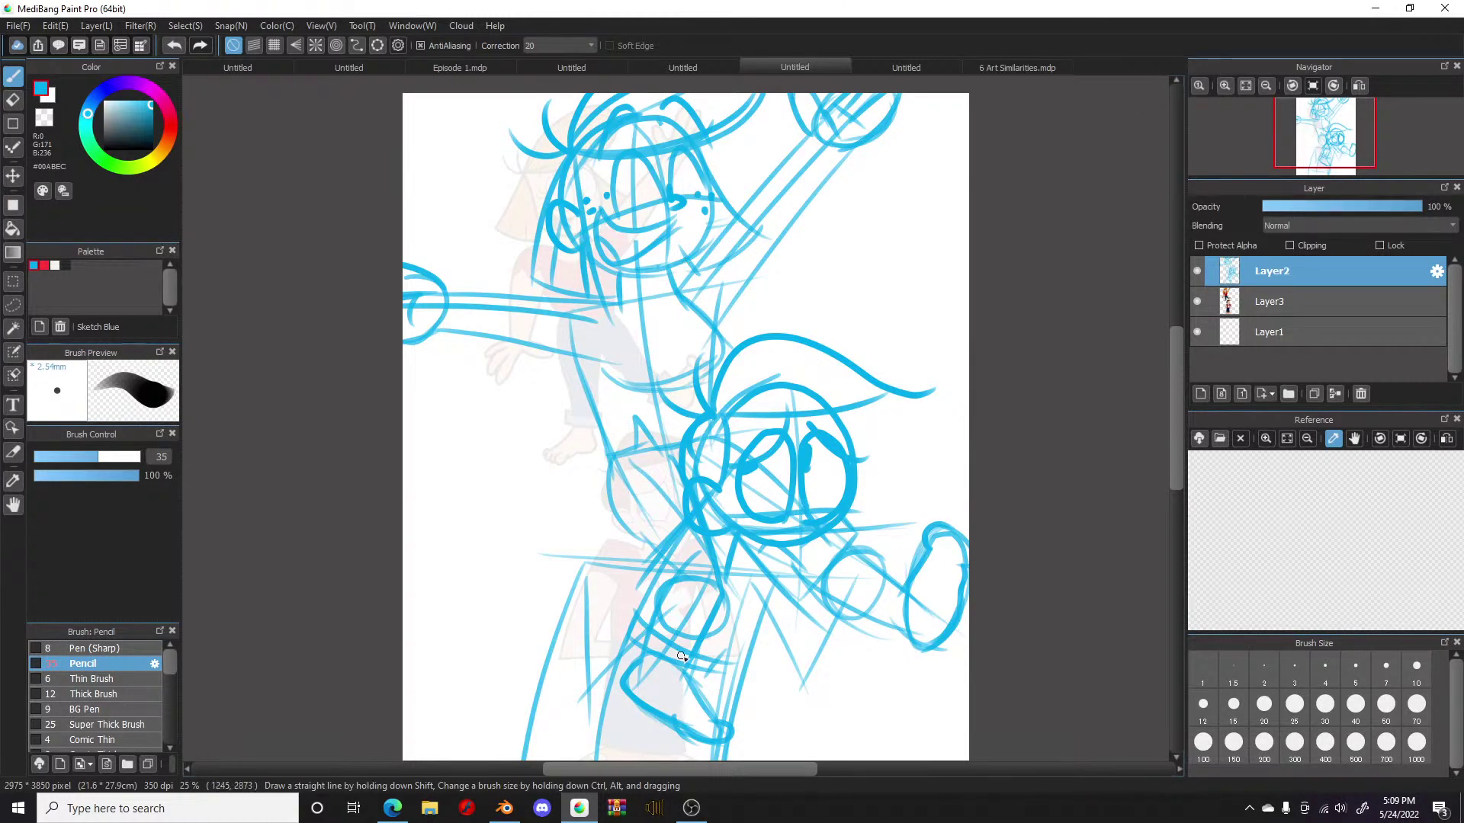
Step: Draw toes and ankle lines on the upper figure's two bare feet
drag(927, 531, 938, 555)
mouse_move(945, 572)
mouse_down()
mouse_move(941, 555)
mouse_move(967, 564)
mouse_move(959, 537)
mouse_move(970, 546)
mouse_up()
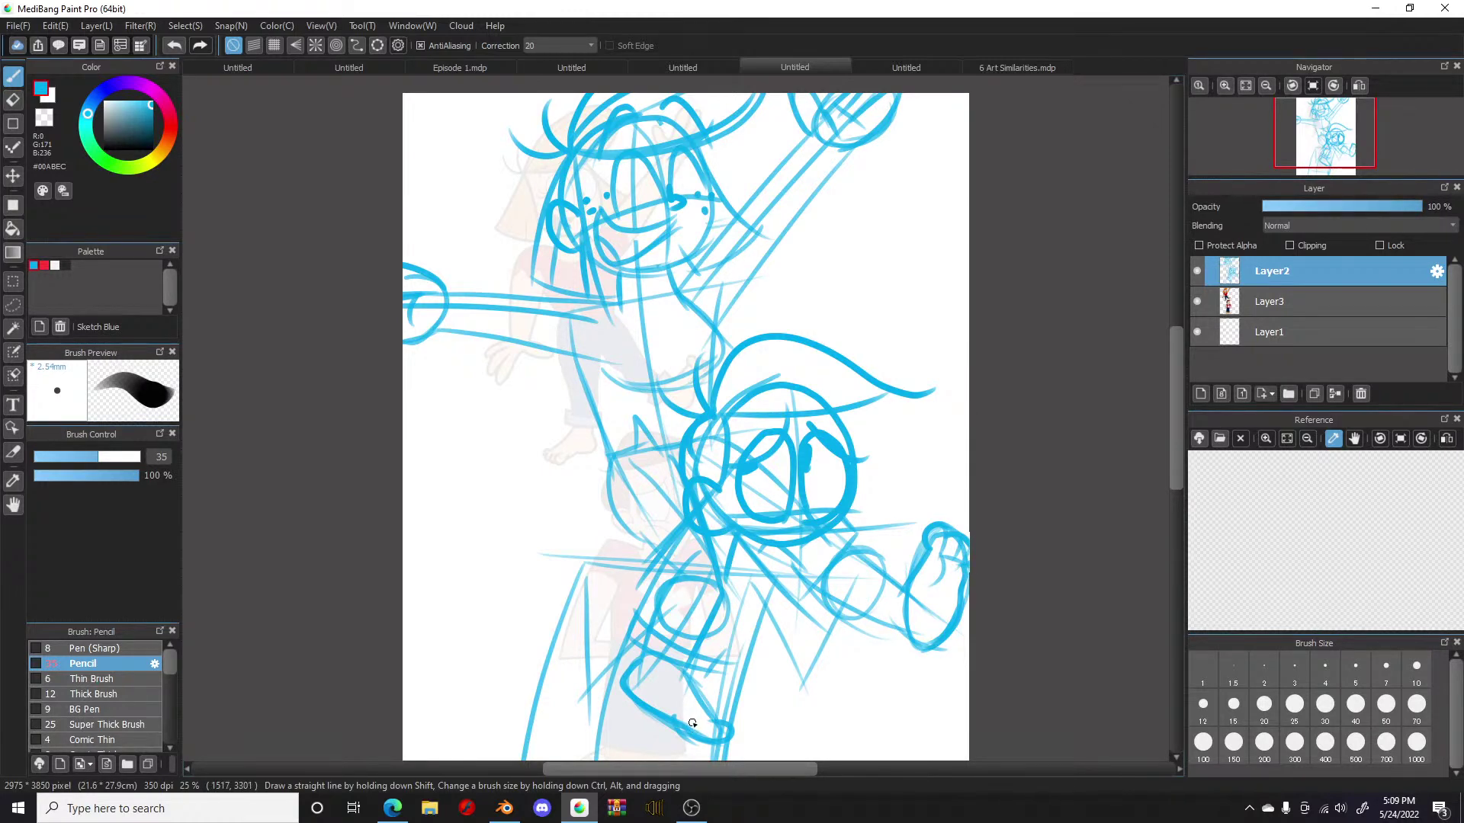
drag(687, 728, 728, 732)
mouse_move(662, 652)
mouse_down()
mouse_move(653, 670)
mouse_move(684, 692)
mouse_up()
Step: Sketch the lower figure's two hands with fingers gripping the upper figure's legs
mouse_move(888, 585)
mouse_down()
mouse_move(871, 628)
mouse_move(839, 627)
mouse_move(896, 550)
mouse_move(911, 584)
mouse_move(889, 586)
mouse_move(885, 554)
mouse_move(881, 586)
mouse_move(876, 541)
mouse_move(838, 562)
mouse_move(839, 589)
mouse_move(873, 587)
mouse_move(856, 600)
mouse_move(881, 569)
mouse_move(853, 599)
mouse_move(873, 557)
mouse_move(885, 565)
mouse_move(845, 596)
mouse_move(843, 578)
mouse_move(873, 554)
mouse_up()
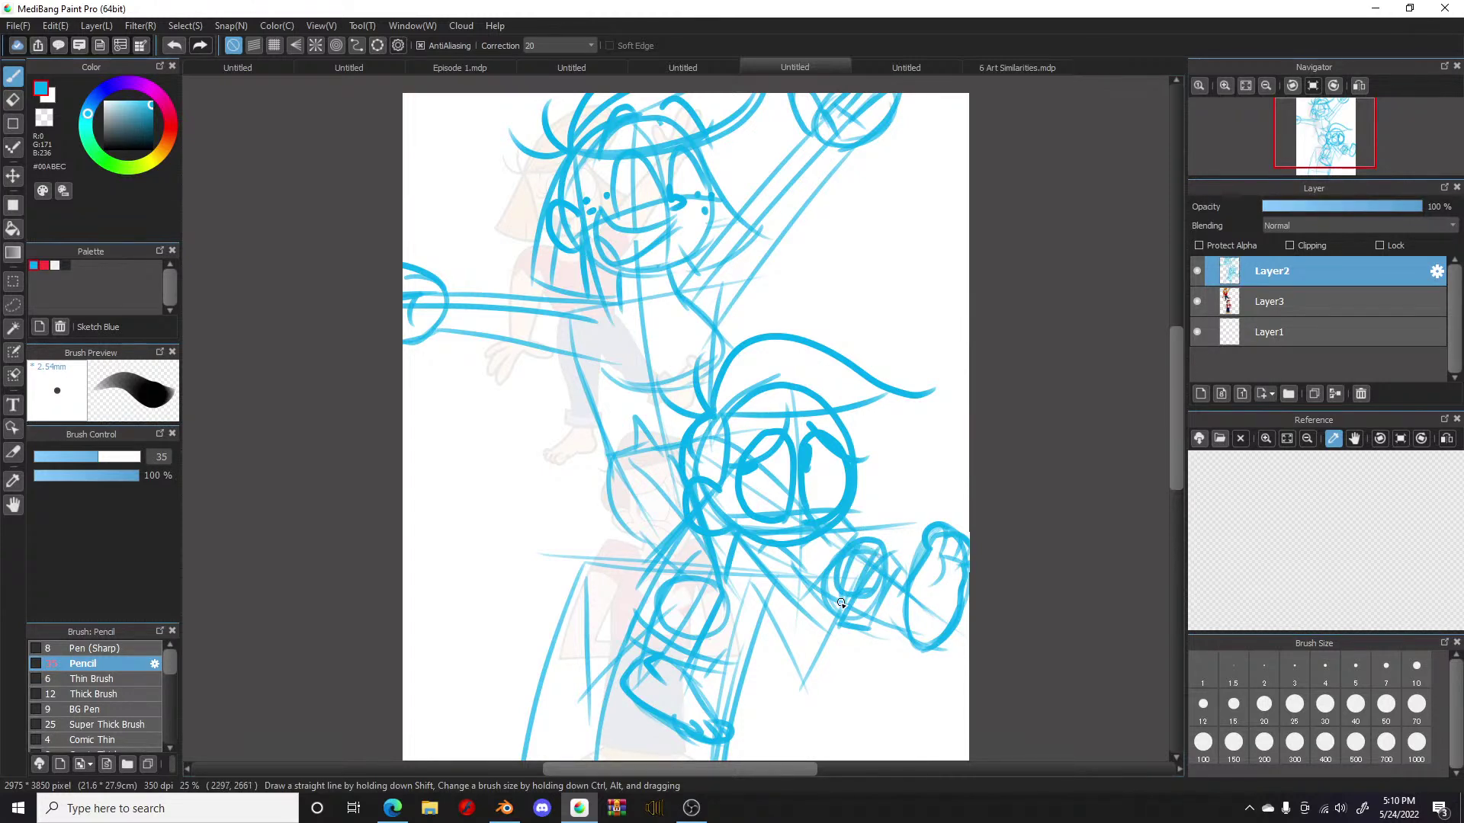
mouse_move(825, 601)
mouse_down()
mouse_move(820, 568)
mouse_move(847, 587)
mouse_move(831, 598)
mouse_move(847, 581)
mouse_up()
mouse_move(652, 608)
mouse_down()
mouse_move(683, 571)
mouse_move(734, 583)
mouse_move(716, 638)
mouse_up()
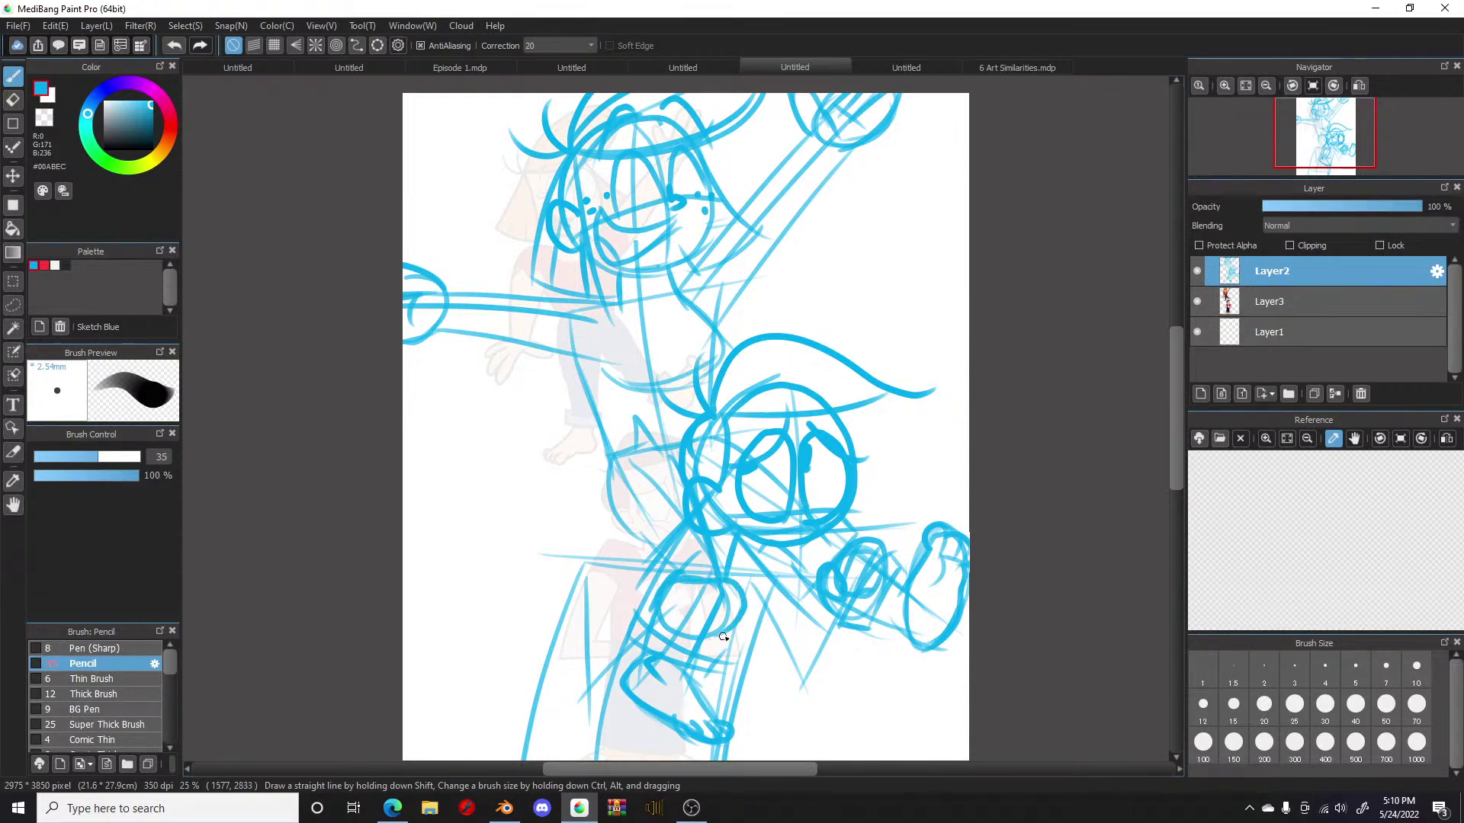
mouse_move(725, 583)
mouse_down()
mouse_move(741, 610)
mouse_move(724, 630)
mouse_move(678, 633)
mouse_move(694, 621)
mouse_up()
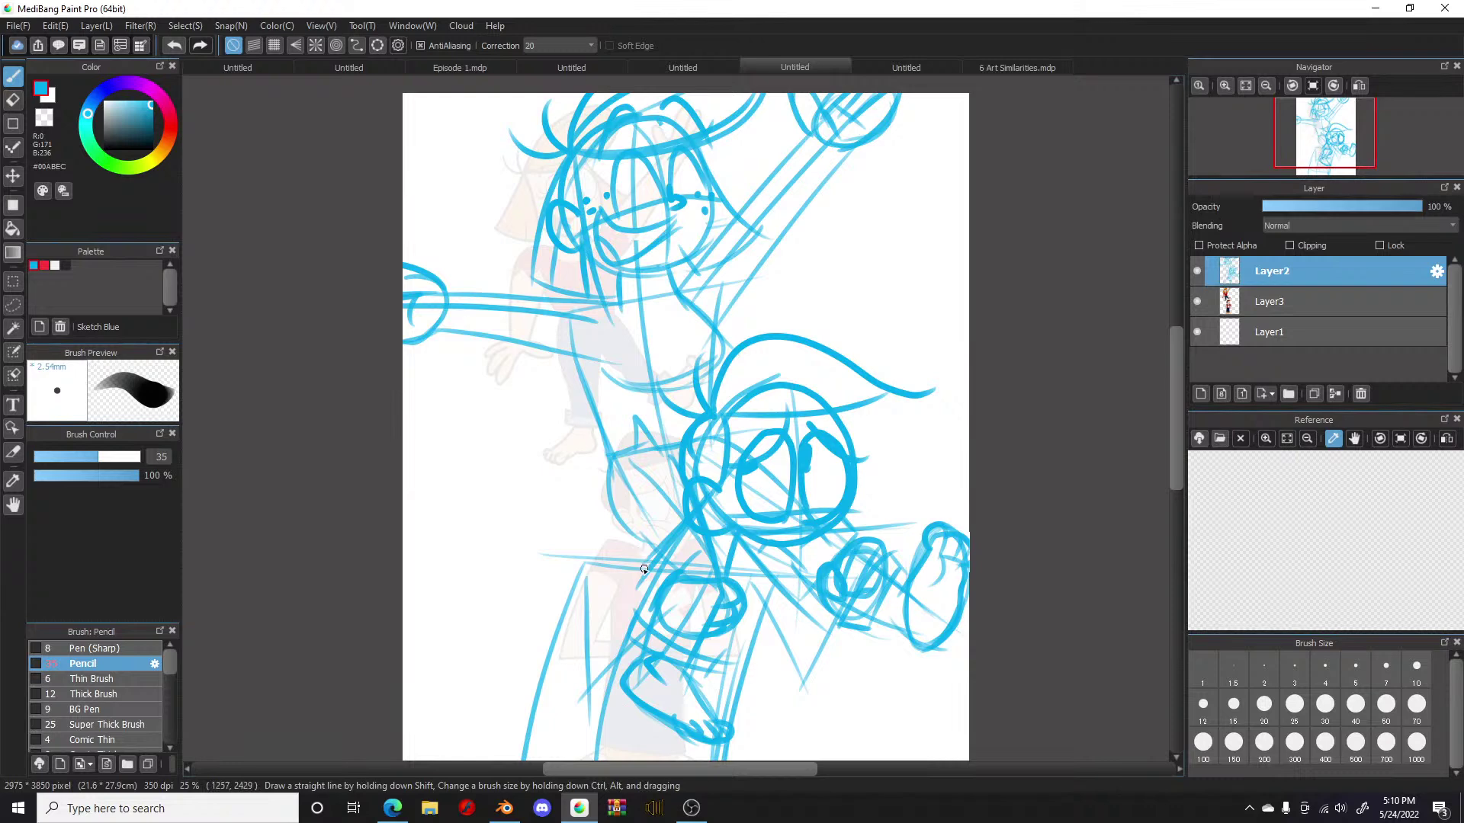
Step: Outline the lower figure's shoulders and bent arms on both sides with bolder angular strokes, redoing the left outer edge
mouse_move(652, 570)
mouse_down()
mouse_move(559, 538)
mouse_move(586, 690)
mouse_up()
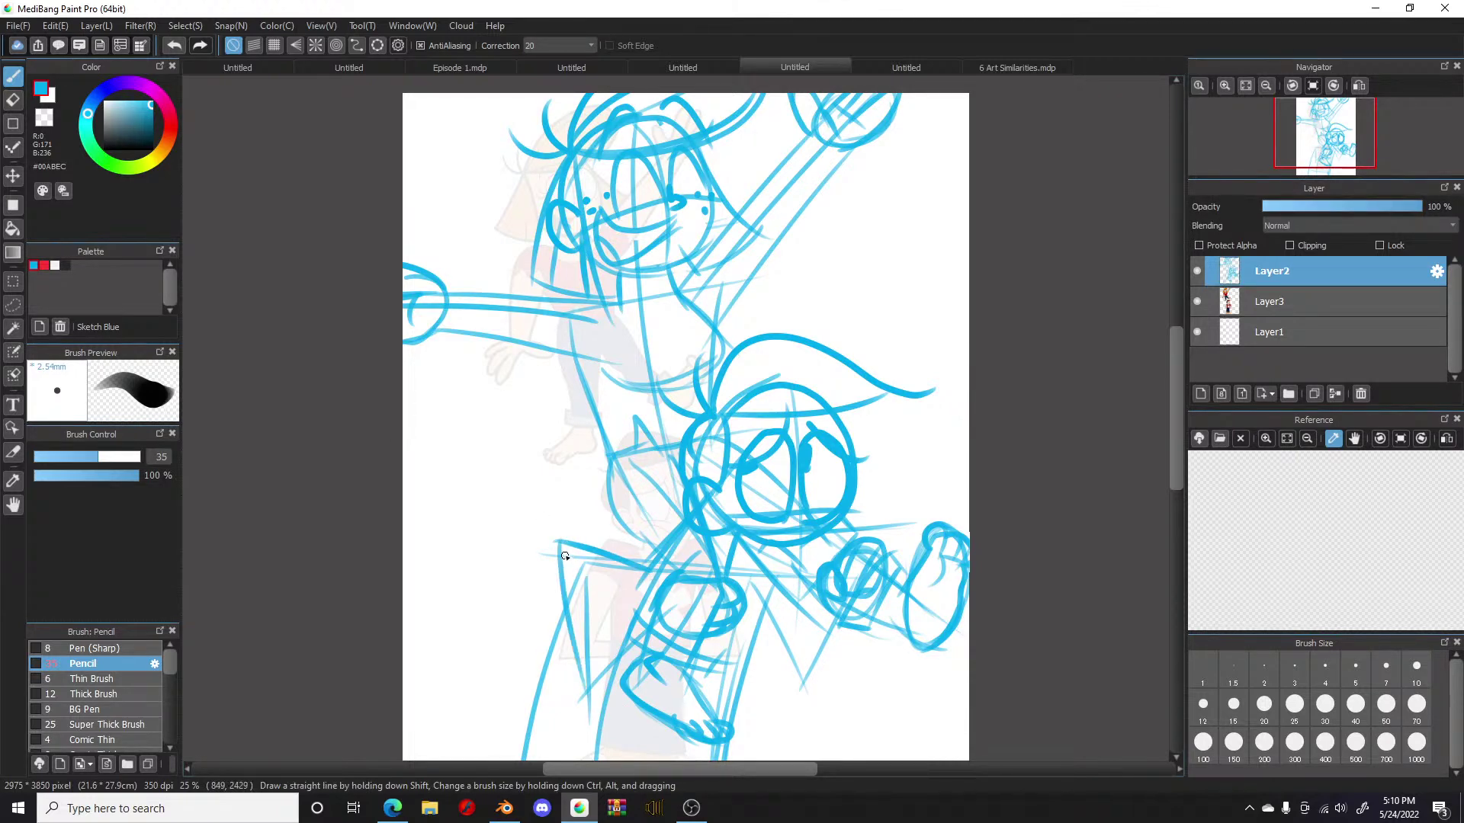
key(ctrl+z)
drag(561, 546, 567, 743)
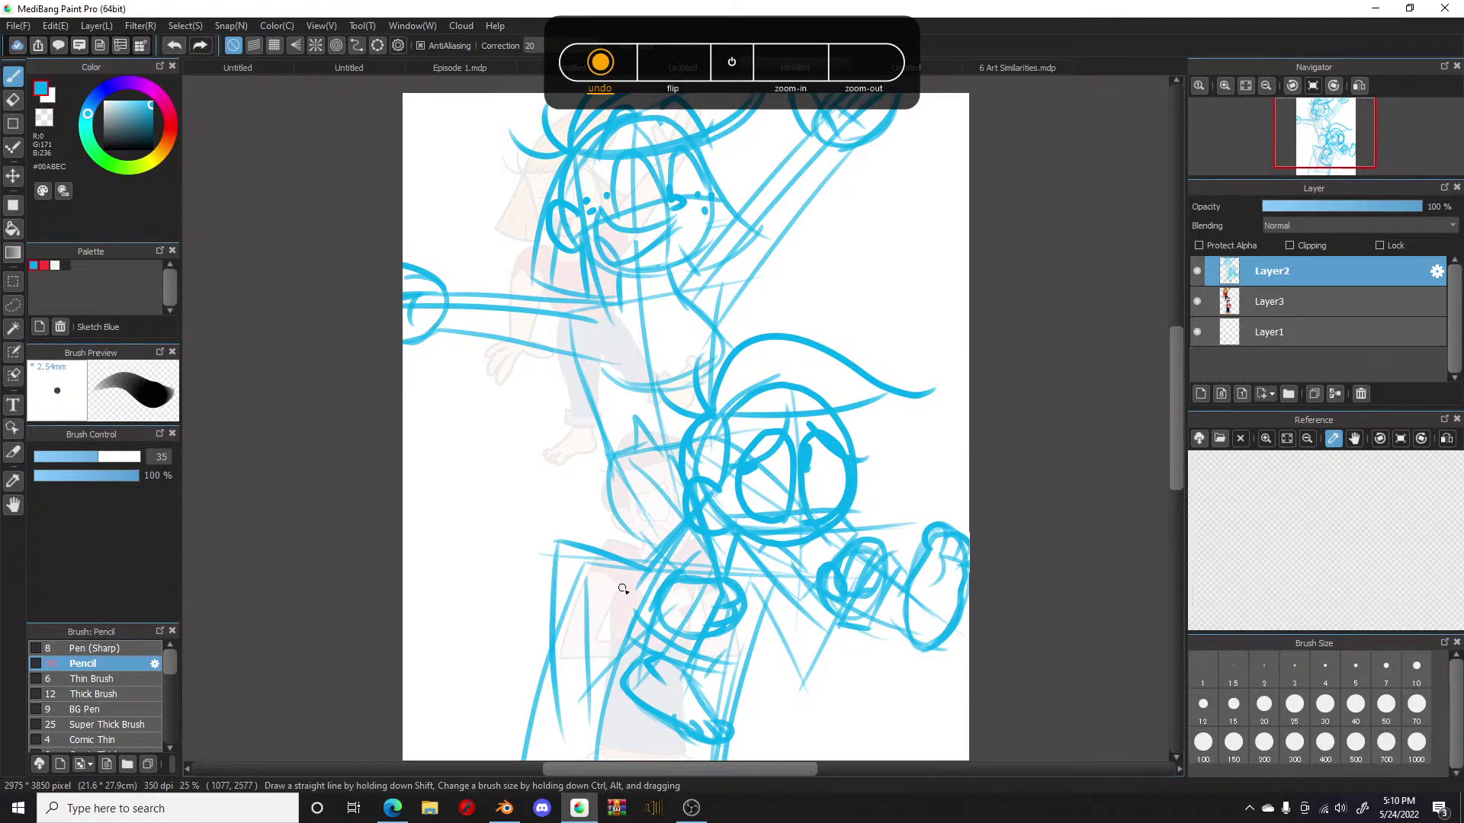
drag(656, 588, 578, 662)
drag(682, 612, 567, 722)
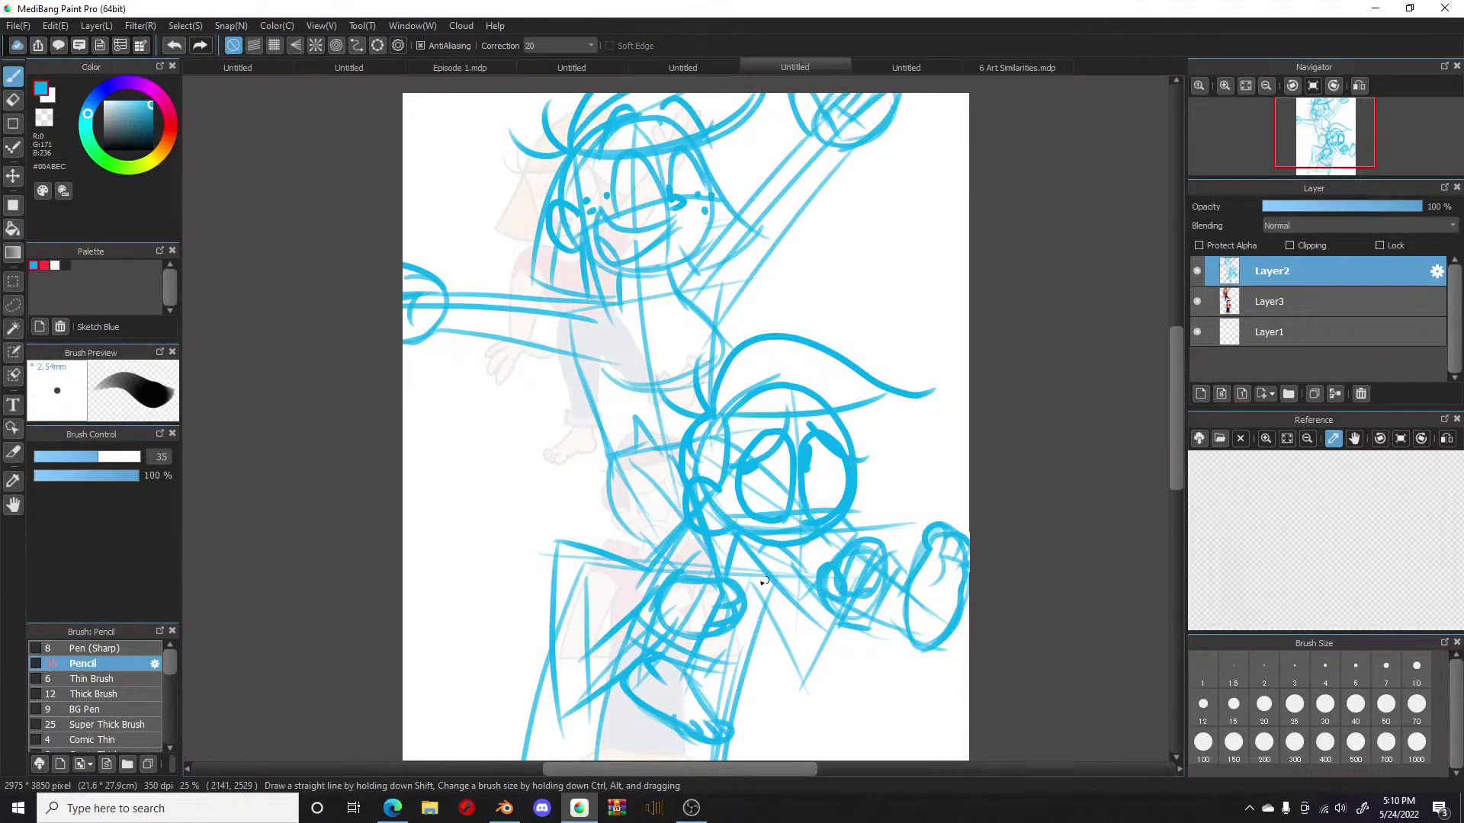
mouse_move(825, 599)
mouse_down()
mouse_move(784, 735)
mouse_move(816, 692)
mouse_up()
drag(755, 618, 817, 740)
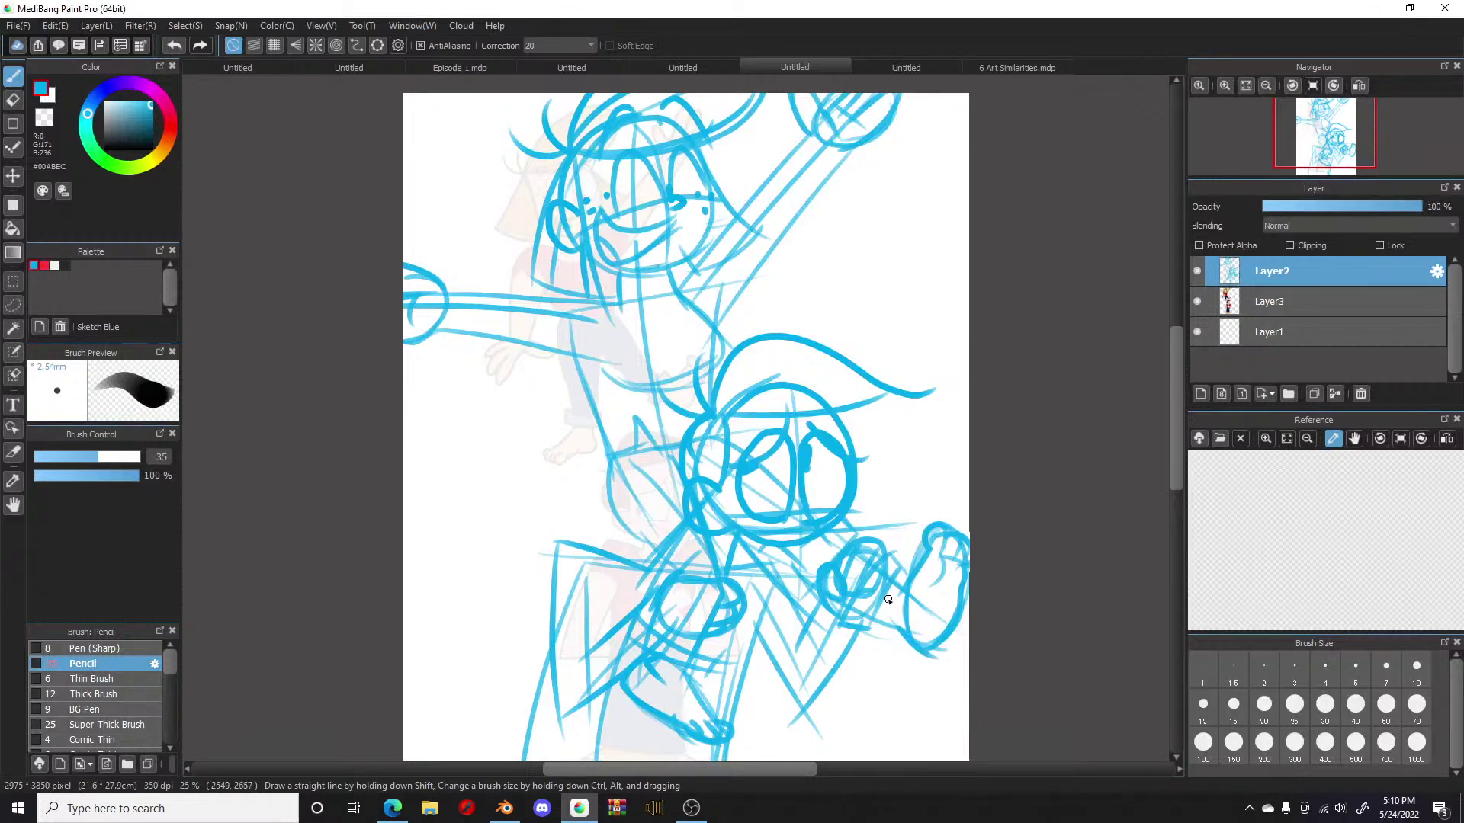
Step: Add a cuff at the upper figure's extended right-side ankle and jagged sleeve edges on both raised arms
drag(884, 613, 909, 616)
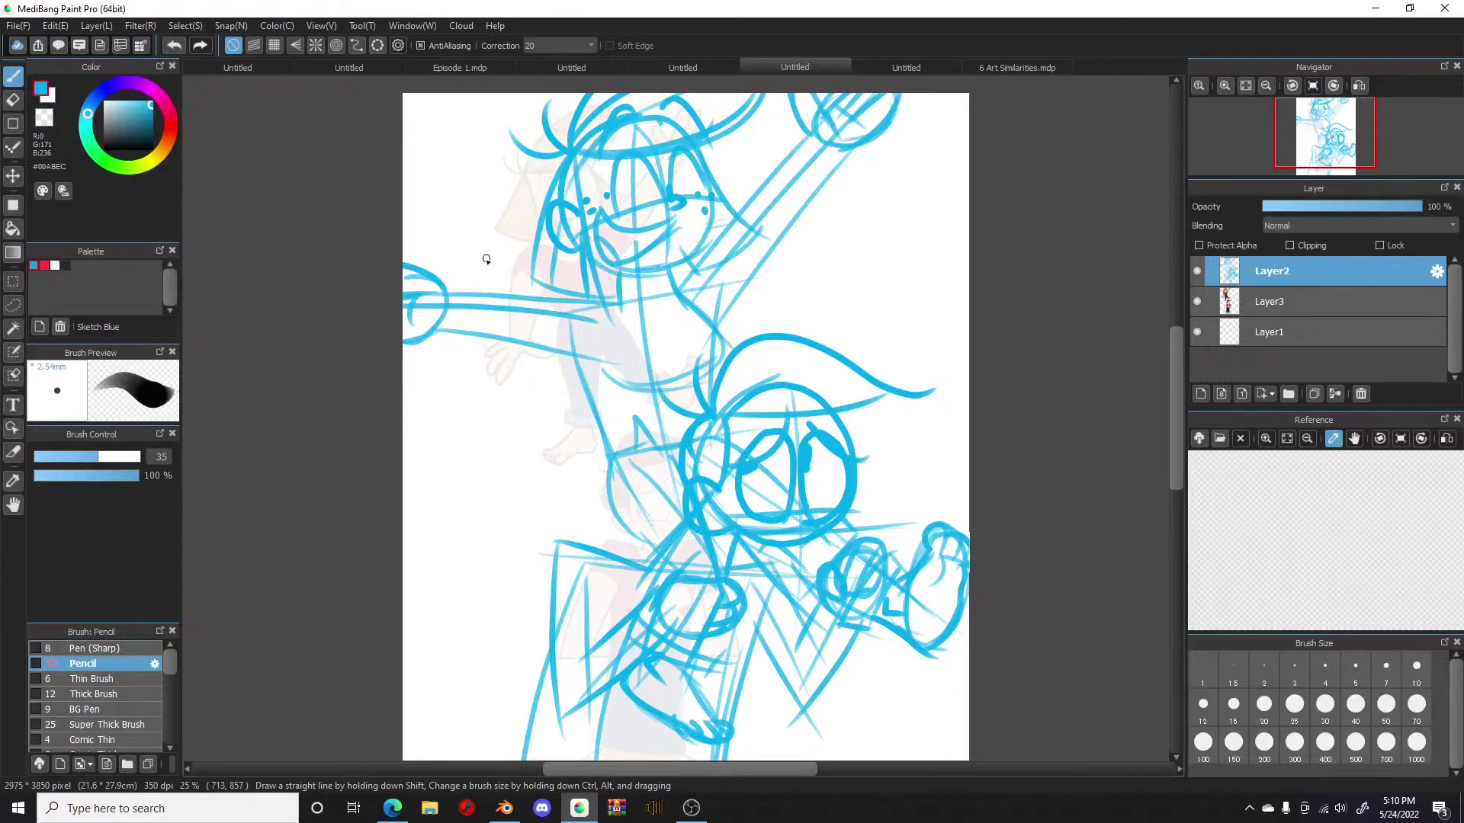
mouse_move(551, 308)
mouse_down()
mouse_move(584, 317)
mouse_move(545, 354)
mouse_up()
mouse_move(701, 279)
mouse_down()
mouse_move(733, 258)
mouse_move(727, 279)
mouse_move(753, 301)
mouse_up()
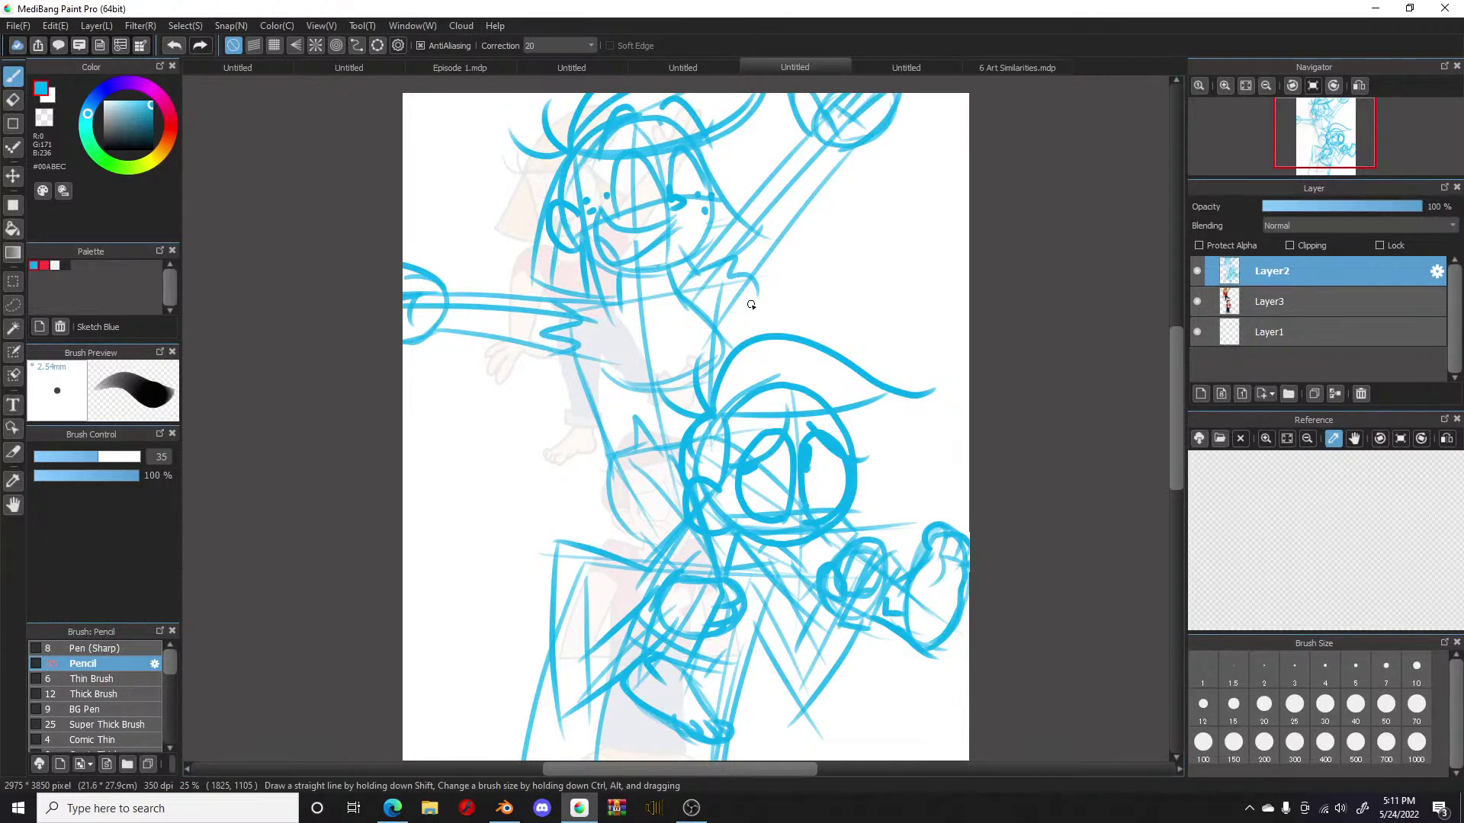
Step: Hide the faded reference artwork on Layer3
scroll(751, 305, down, 1)
scroll(770, 366, up, 1)
scroll(793, 442, down, 1)
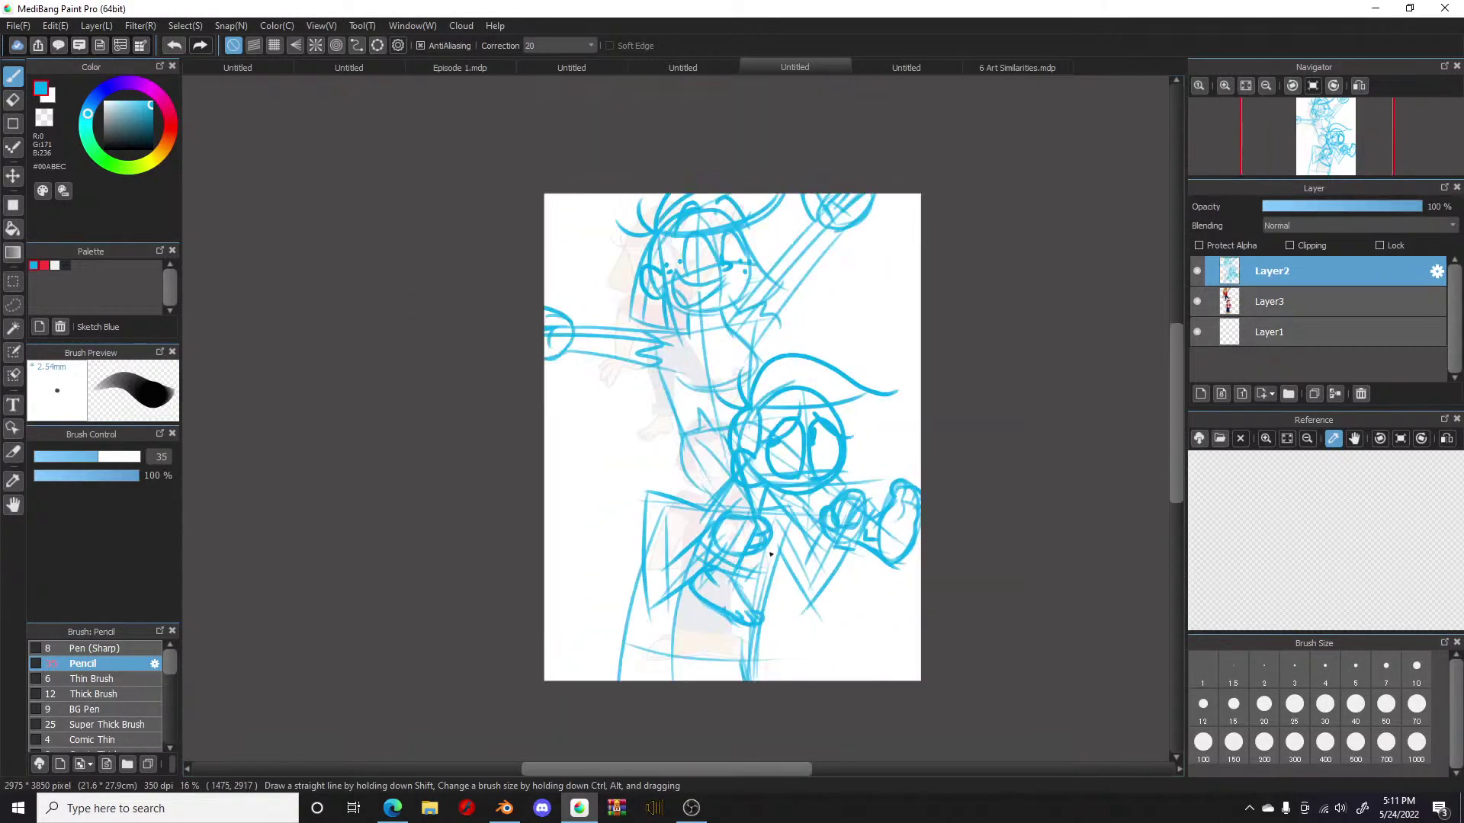
scroll(826, 534, up, 1)
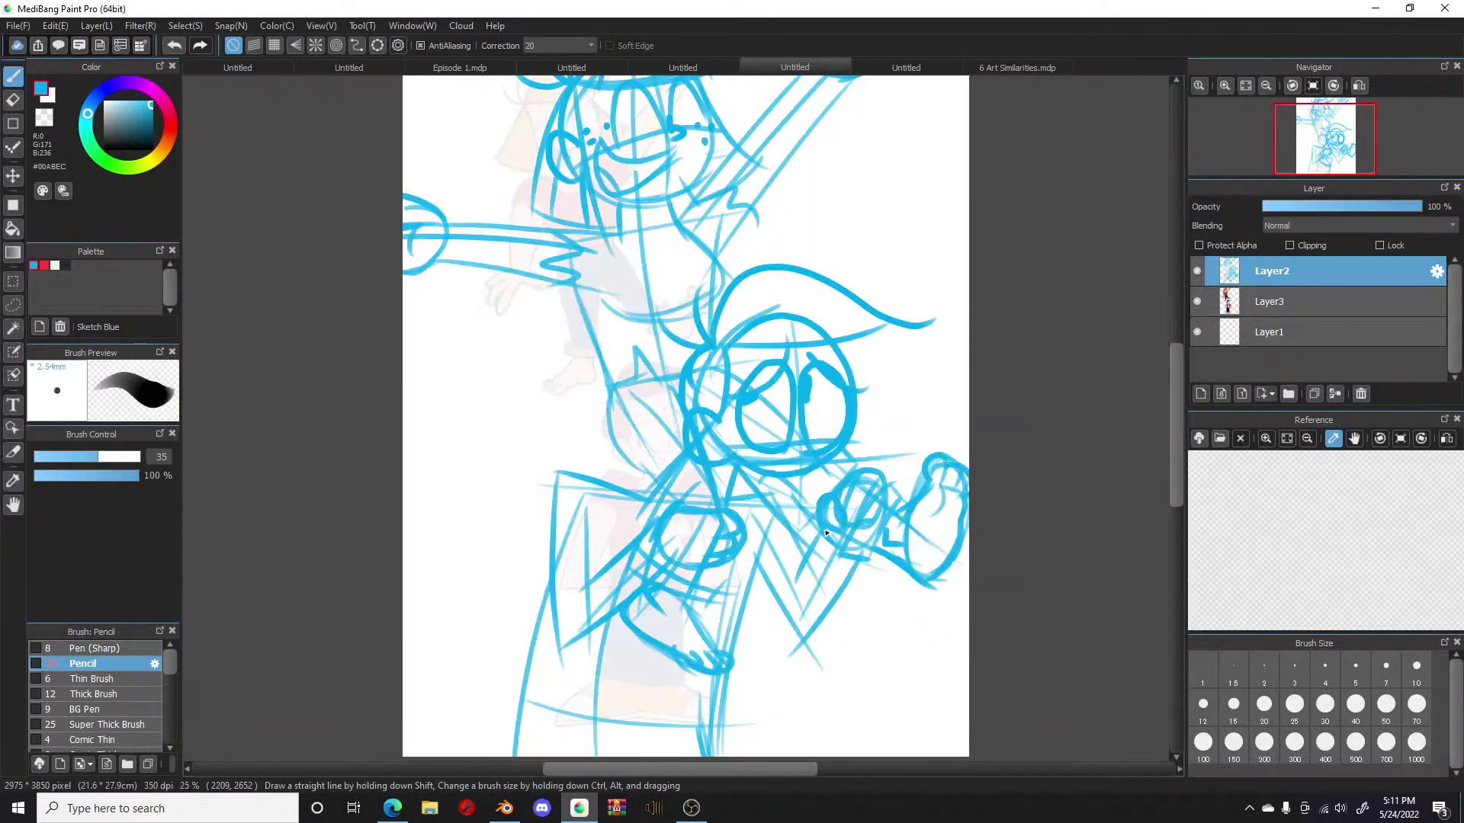
click(1196, 307)
Step: Fade the blue rough on Layer2 to 13% opacity and add a new layer above it
scroll(833, 448, down, 1)
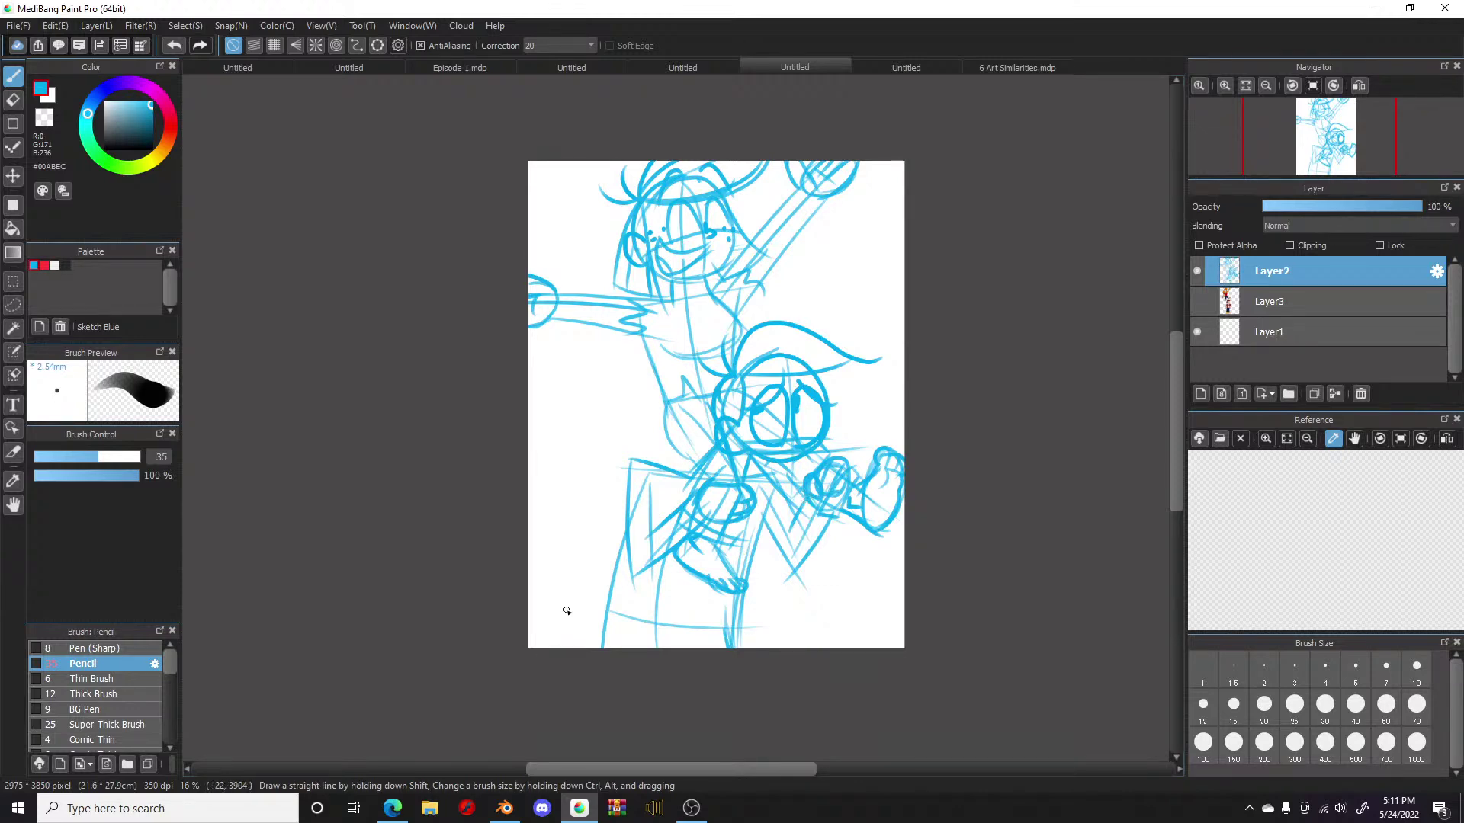
scroll(610, 571, down, 1)
scroll(663, 533, up, 3)
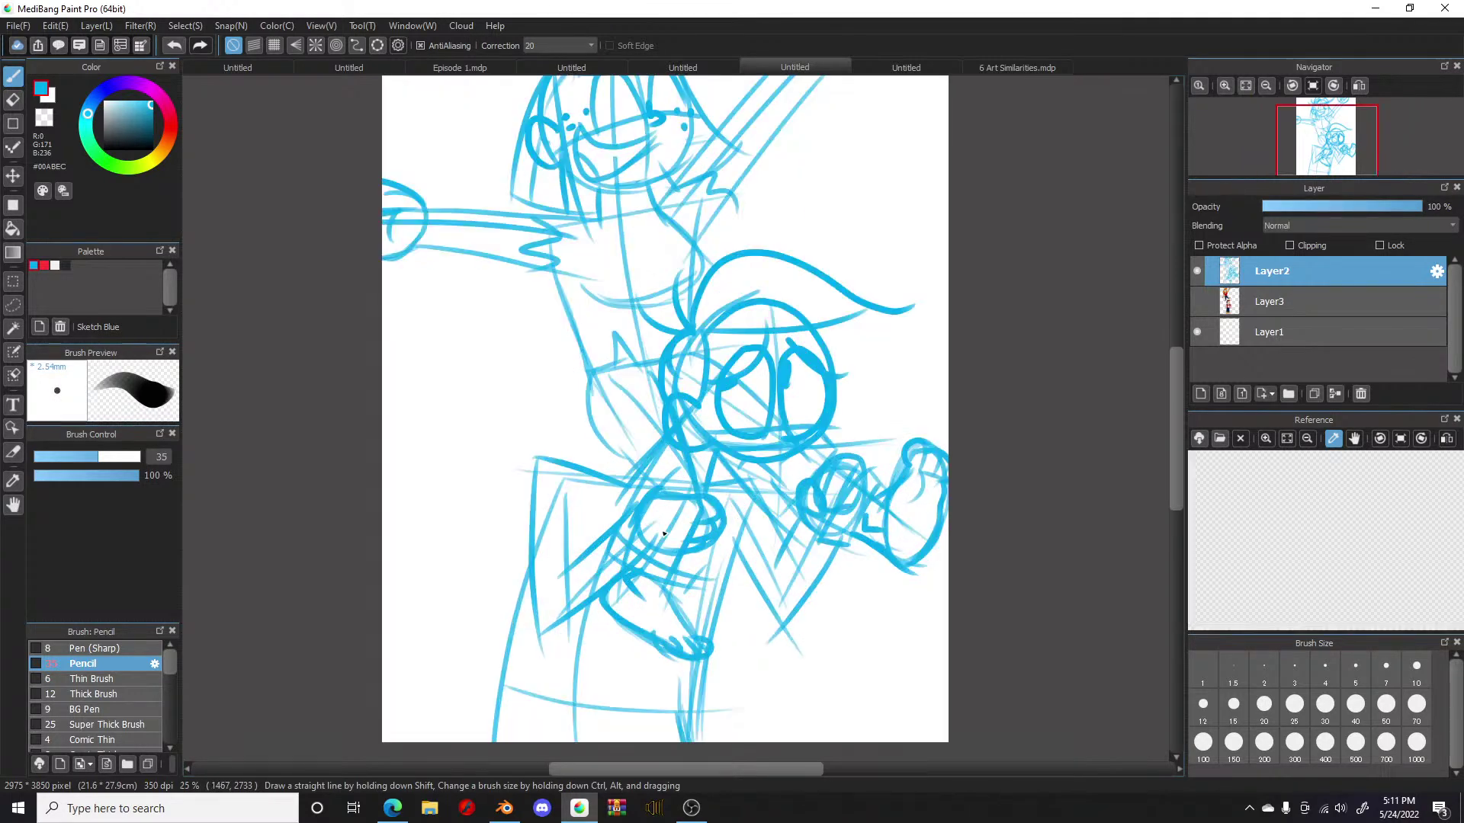
scroll(669, 339, down, 1)
scroll(606, 263, up, 1)
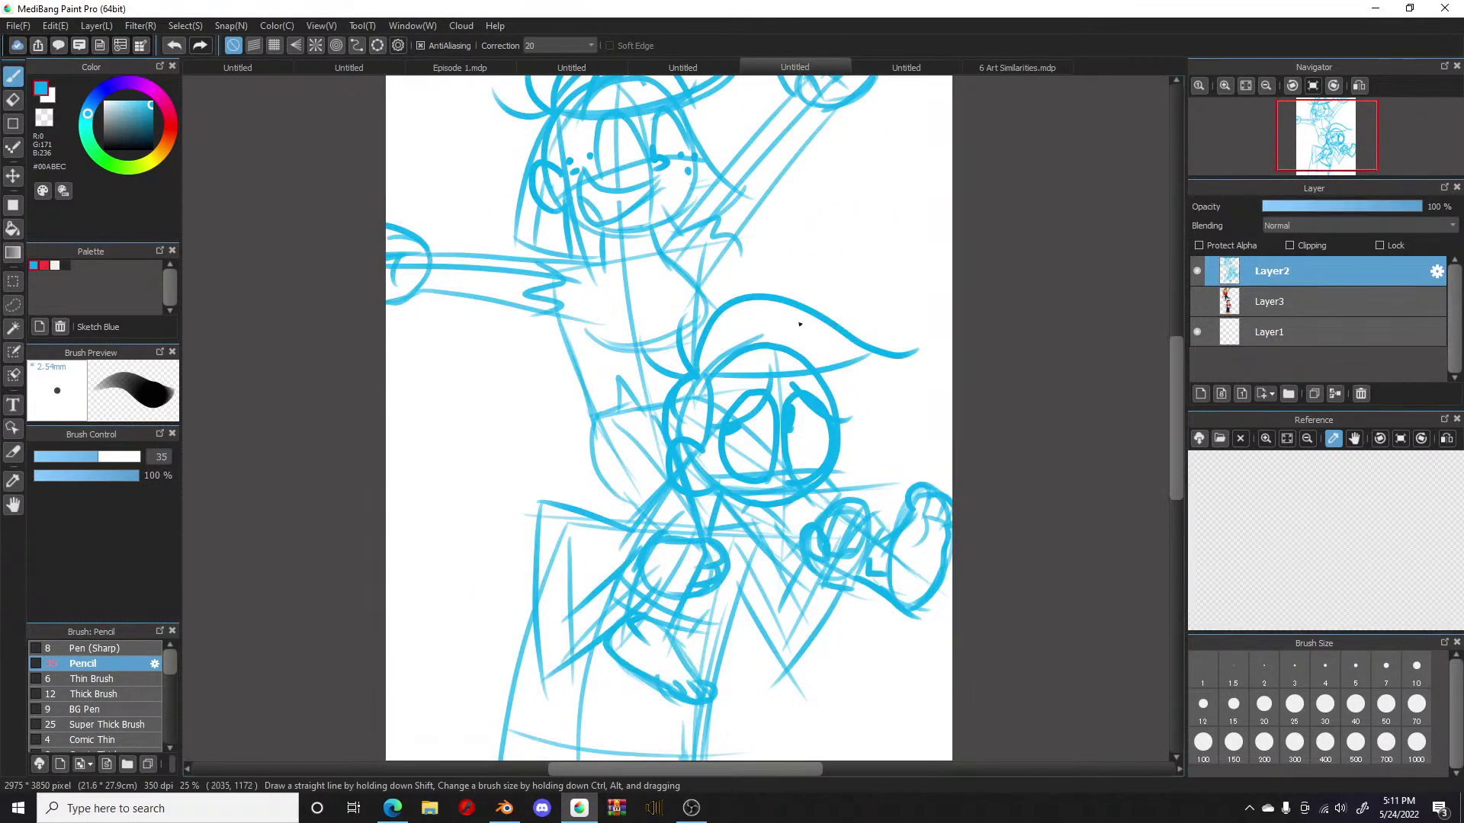
drag(1305, 208, 1283, 211)
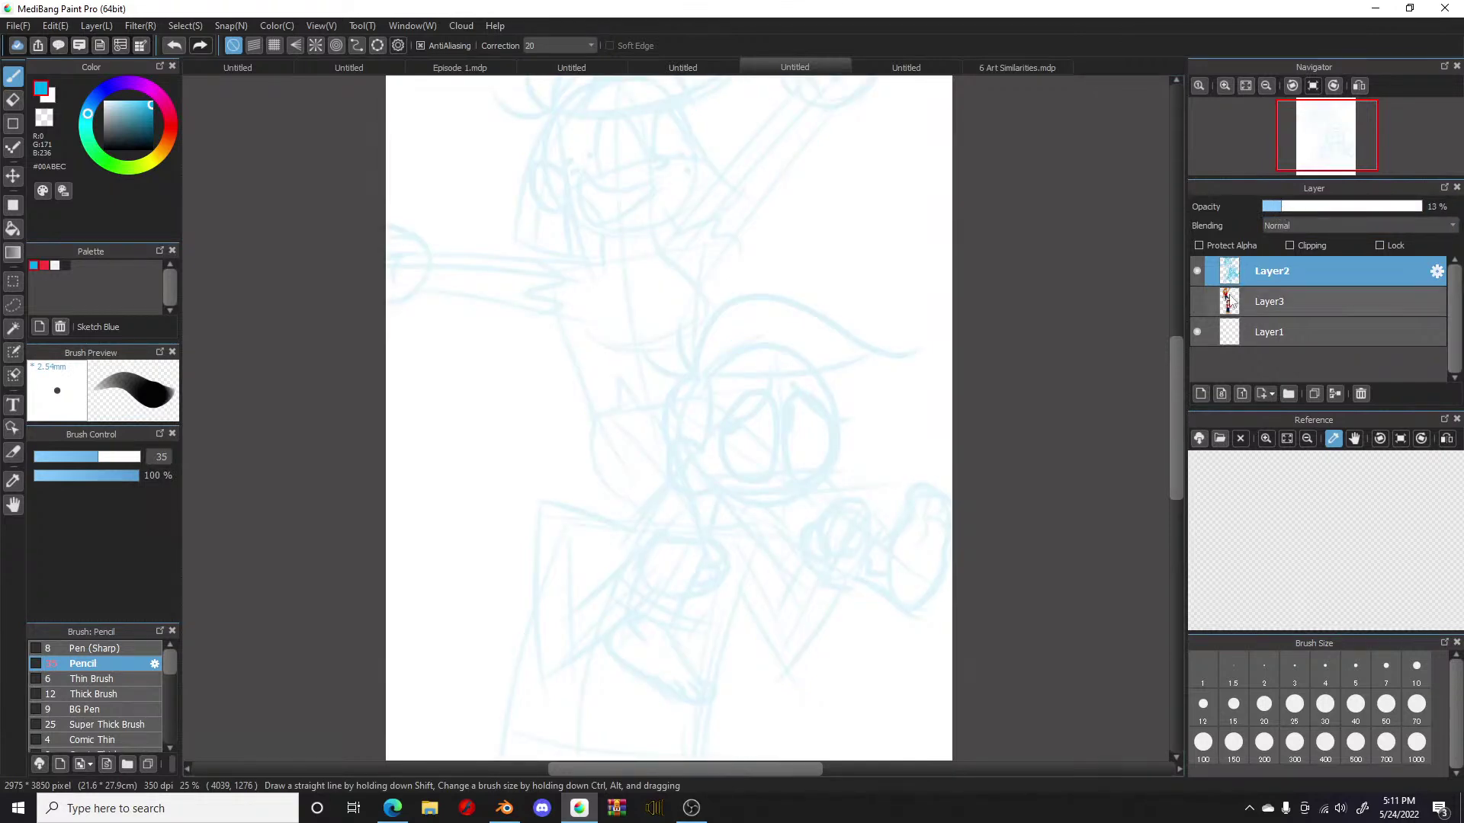
click(1200, 393)
Step: Try several pencil sizes and set the brush size to 15 for the new layer
click(1245, 742)
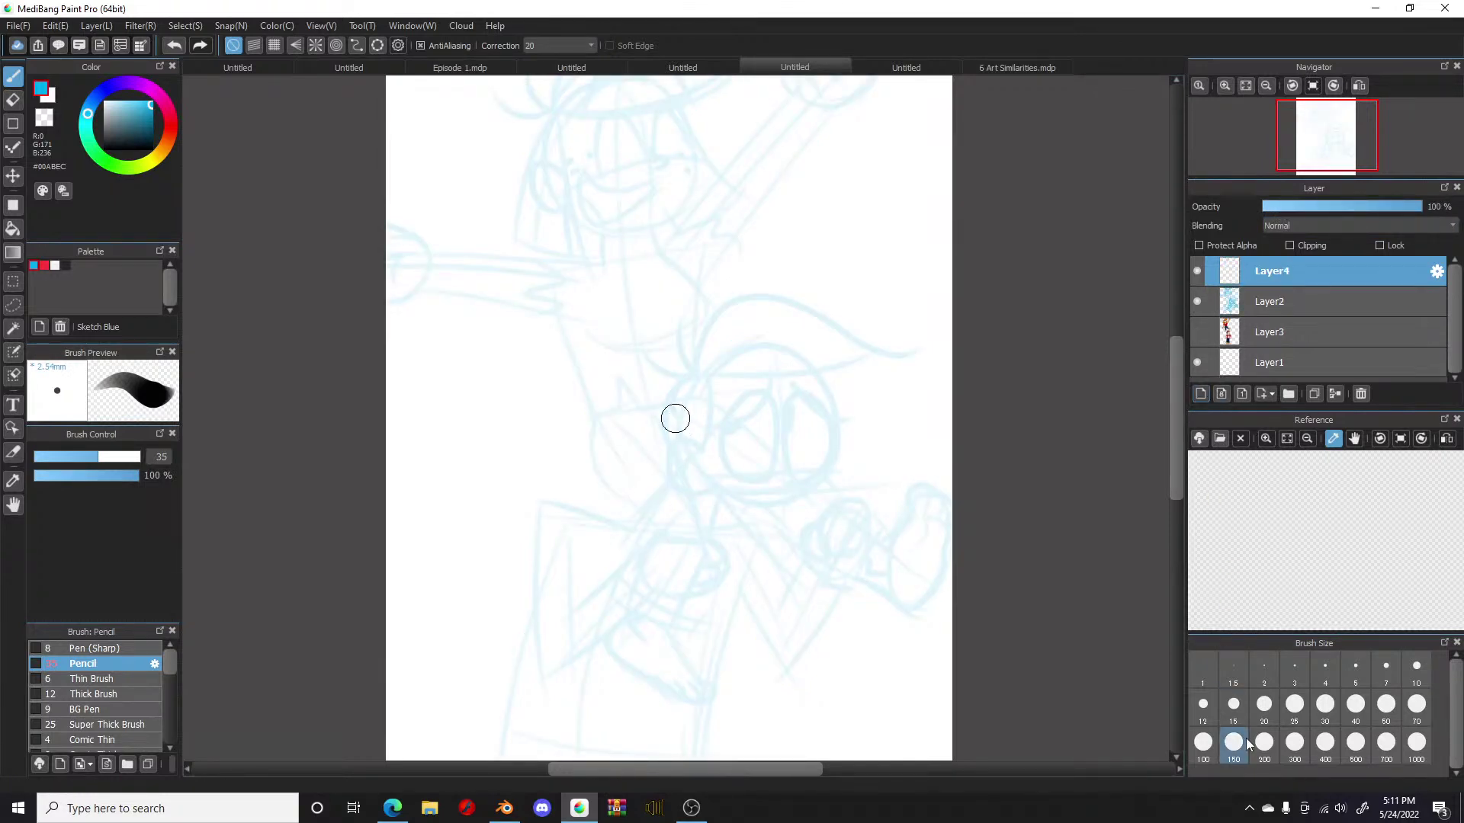
click(1343, 682)
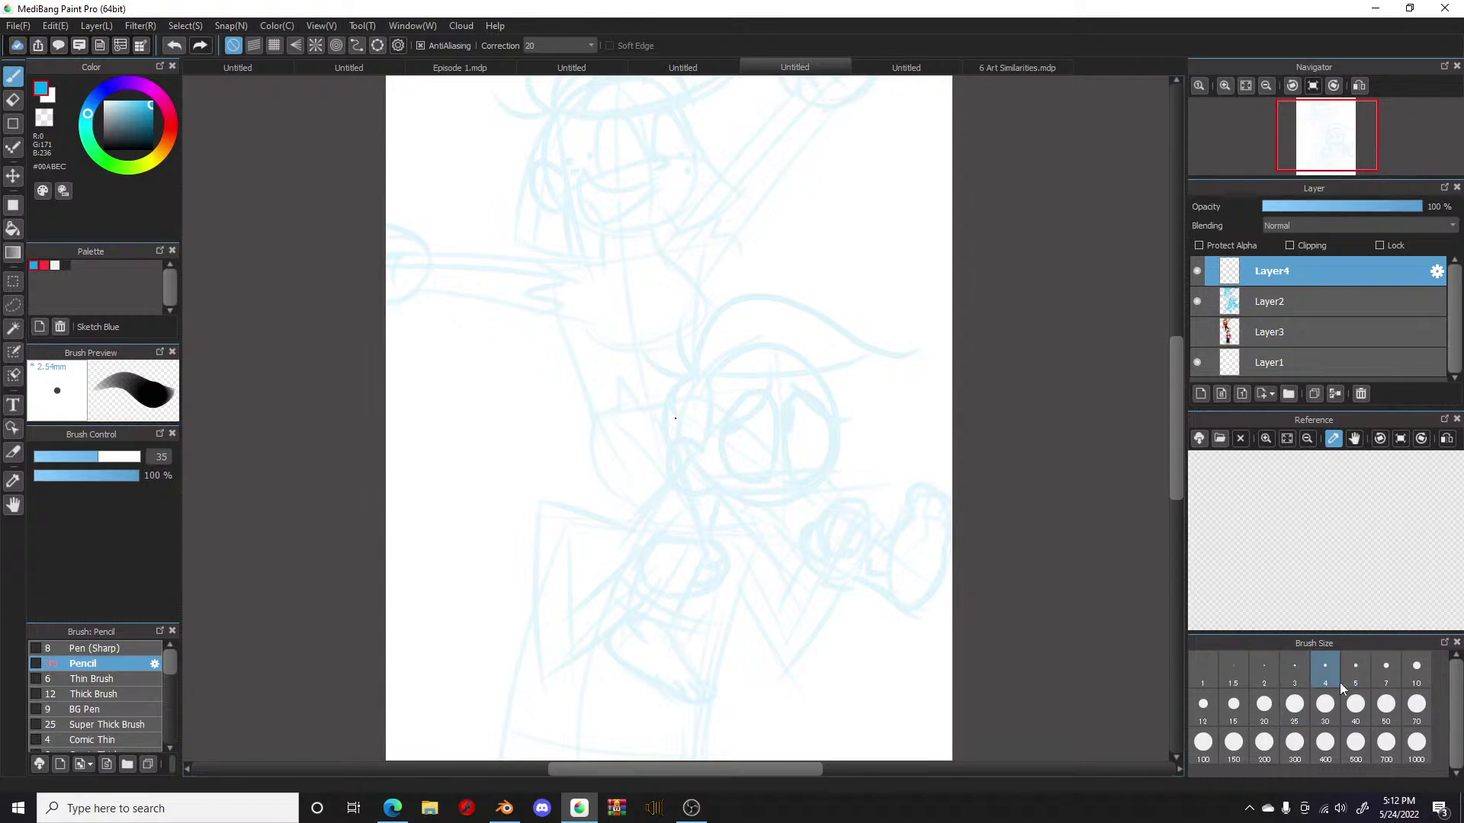
click(1333, 700)
click(1294, 712)
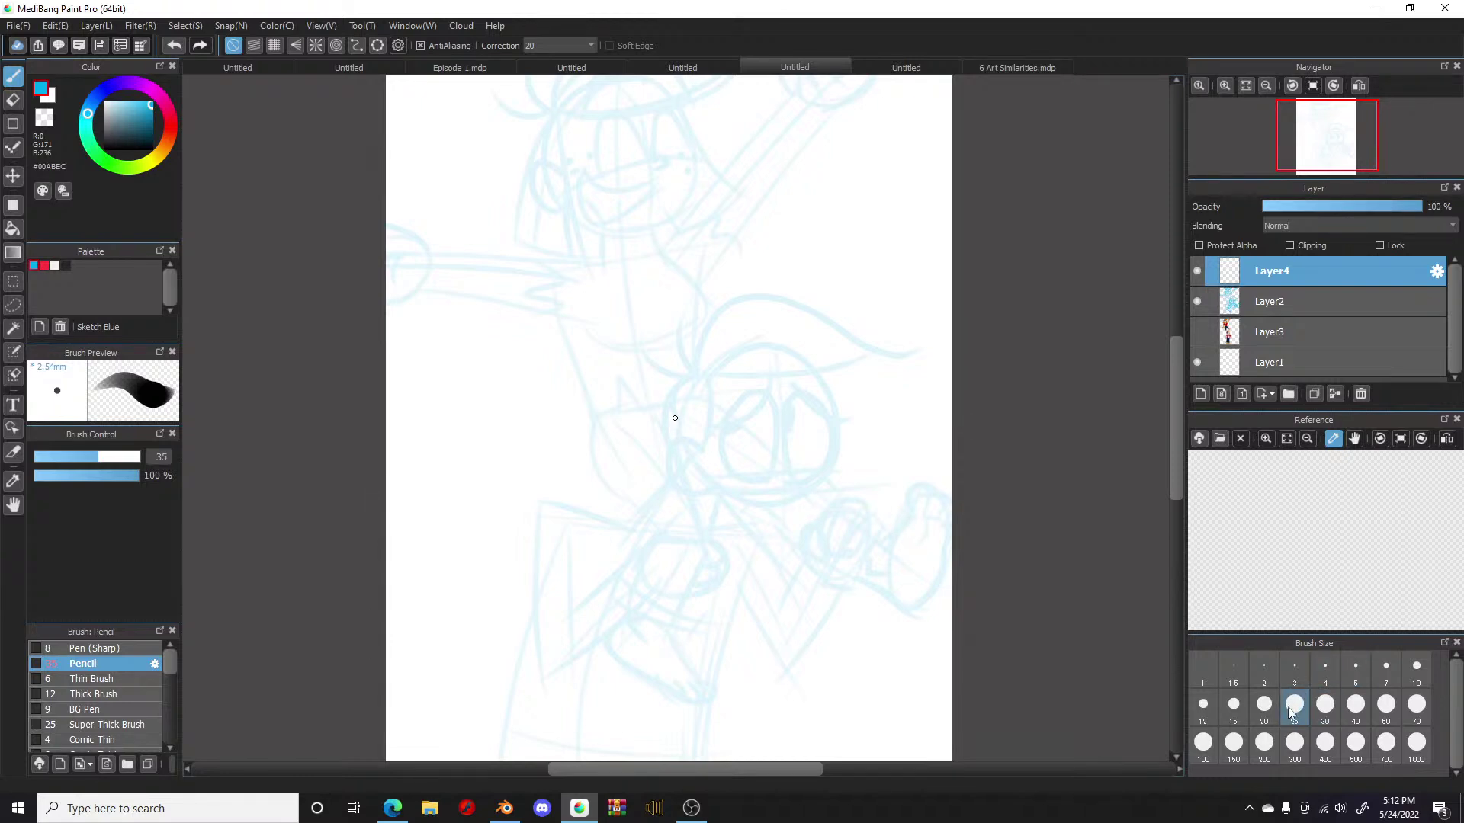
click(1233, 714)
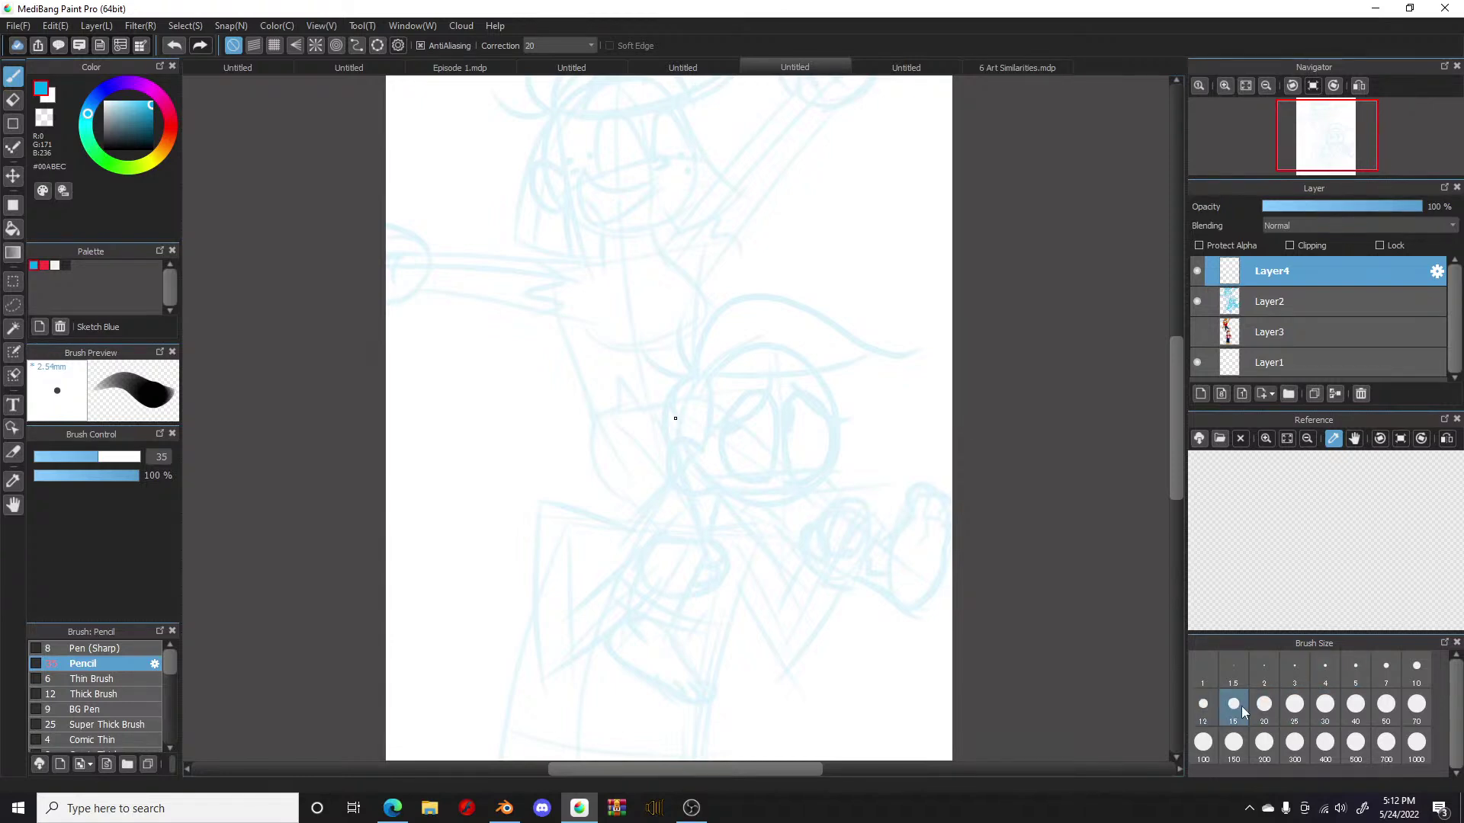
scroll(683, 419, up, 2)
scroll(693, 424, up, 1)
click(1254, 701)
click(1233, 703)
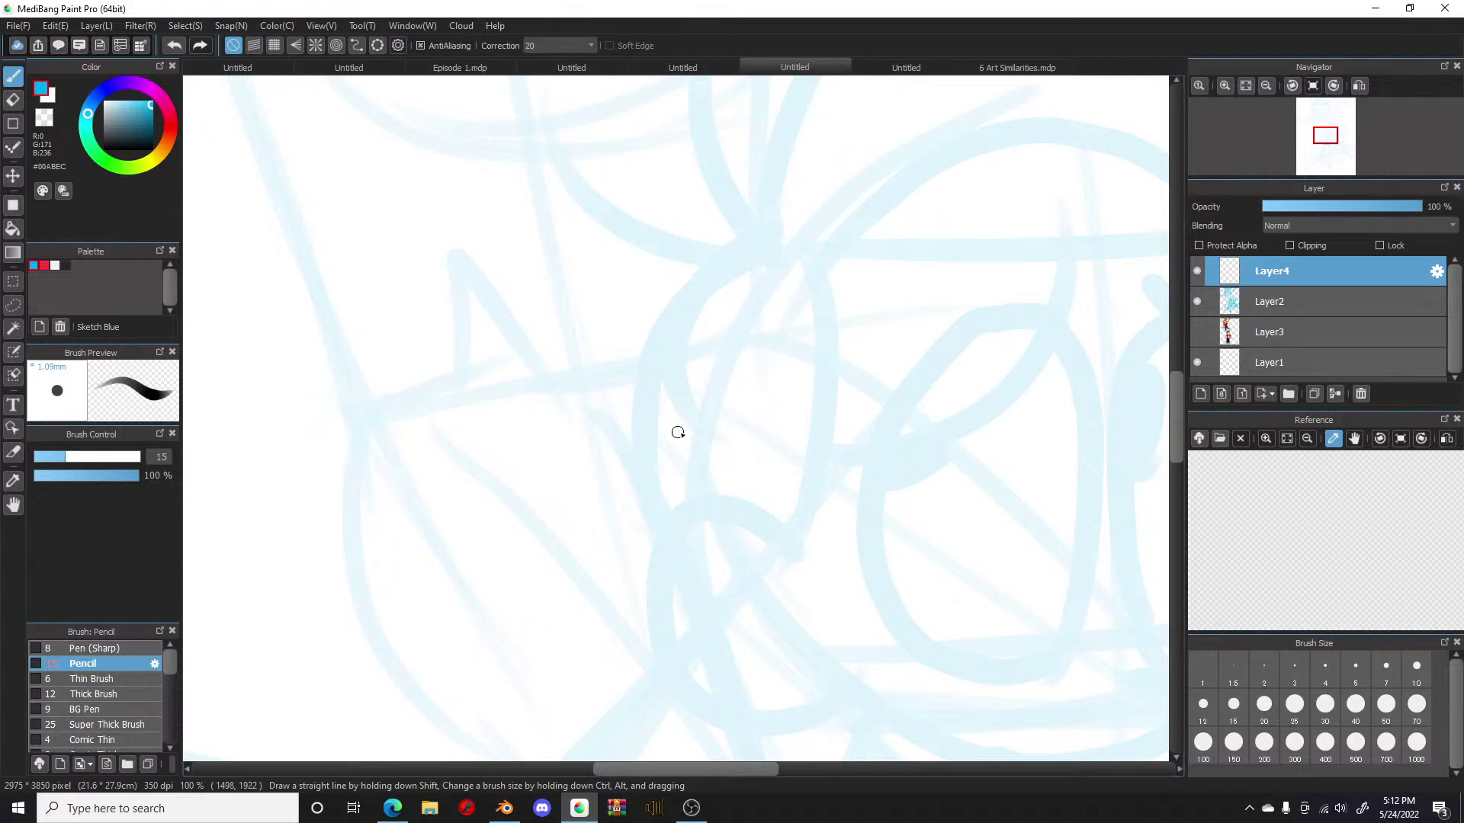
scroll(761, 497, down, 1)
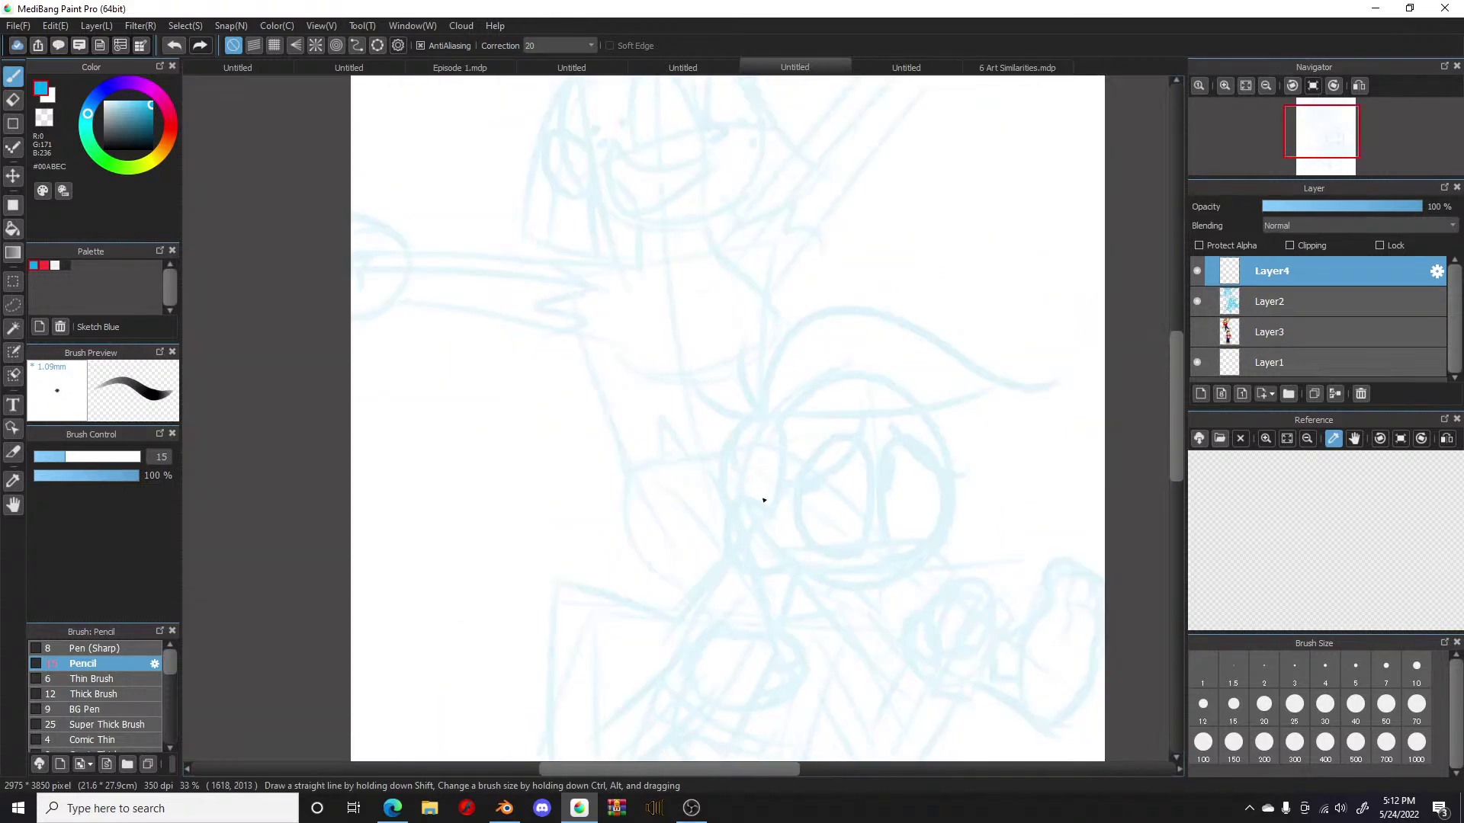
scroll(781, 503, down, 1)
scroll(778, 497, down, 1)
scroll(817, 614, up, 1)
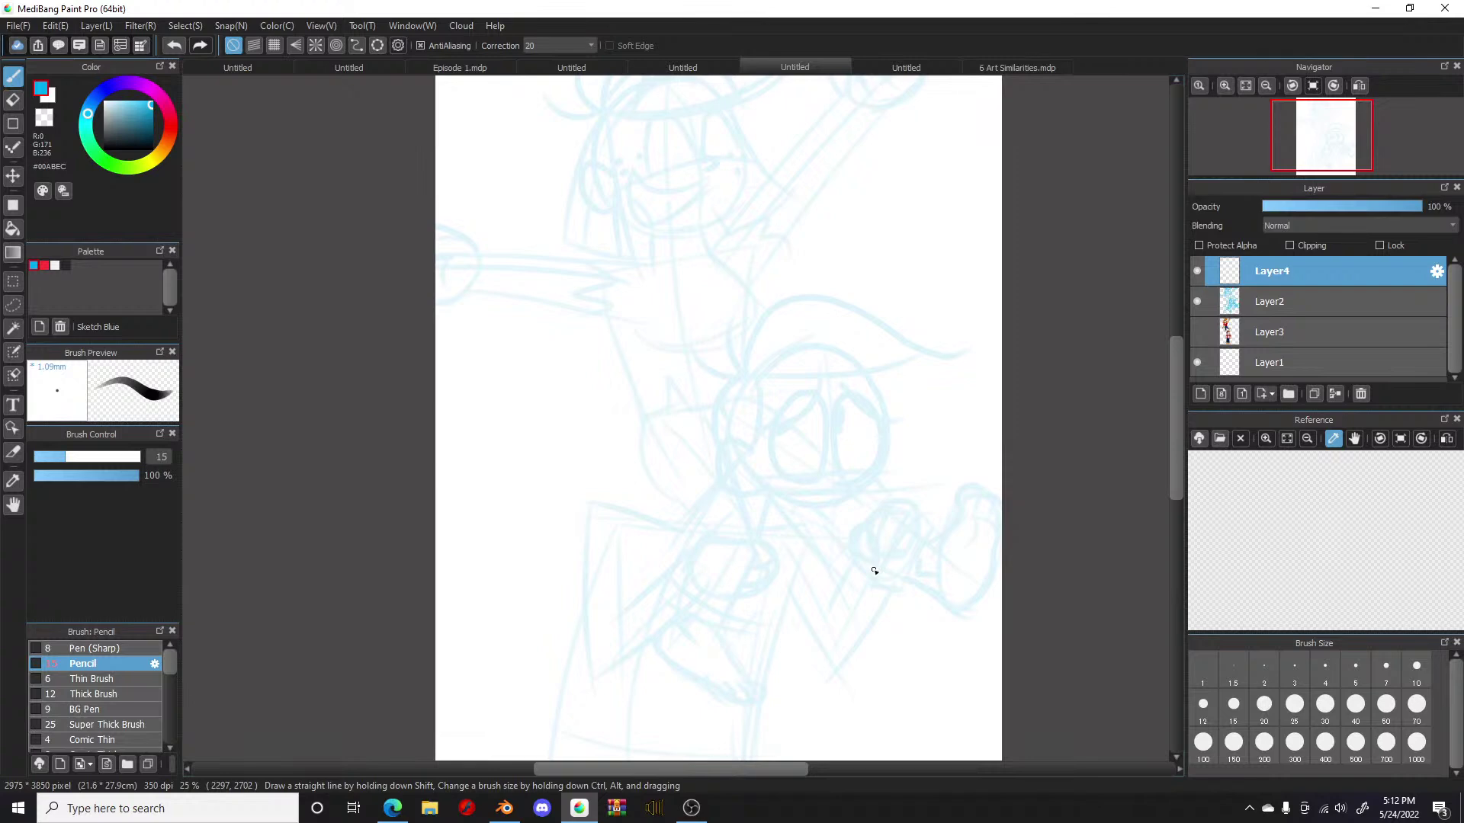
scroll(874, 571, down, 3)
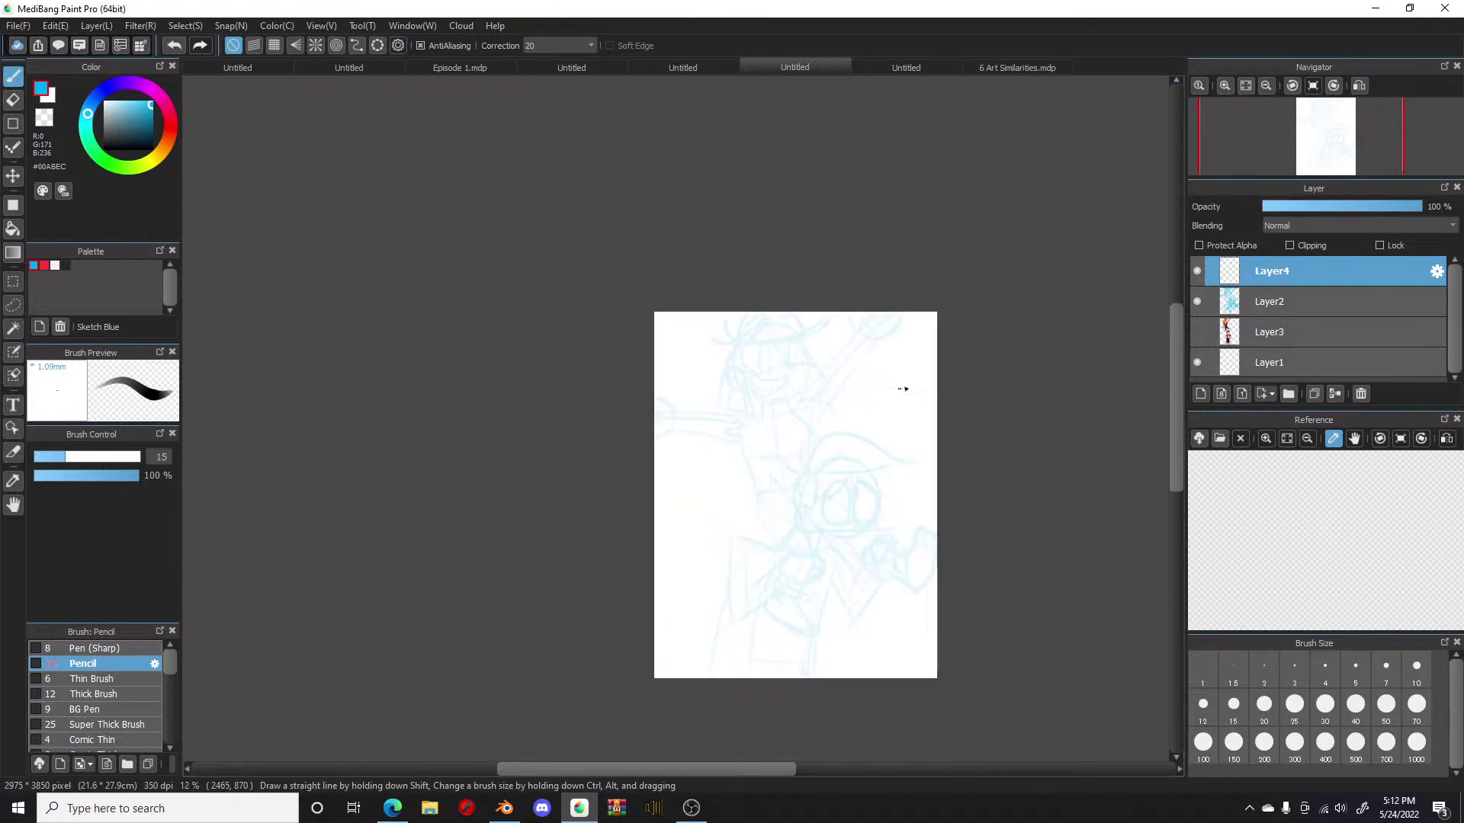
Step: Draw the long curved line across the upper figure's forehead, sweeping up past the canvas's top edge
scroll(767, 379, up, 4)
scroll(549, 407, down, 1)
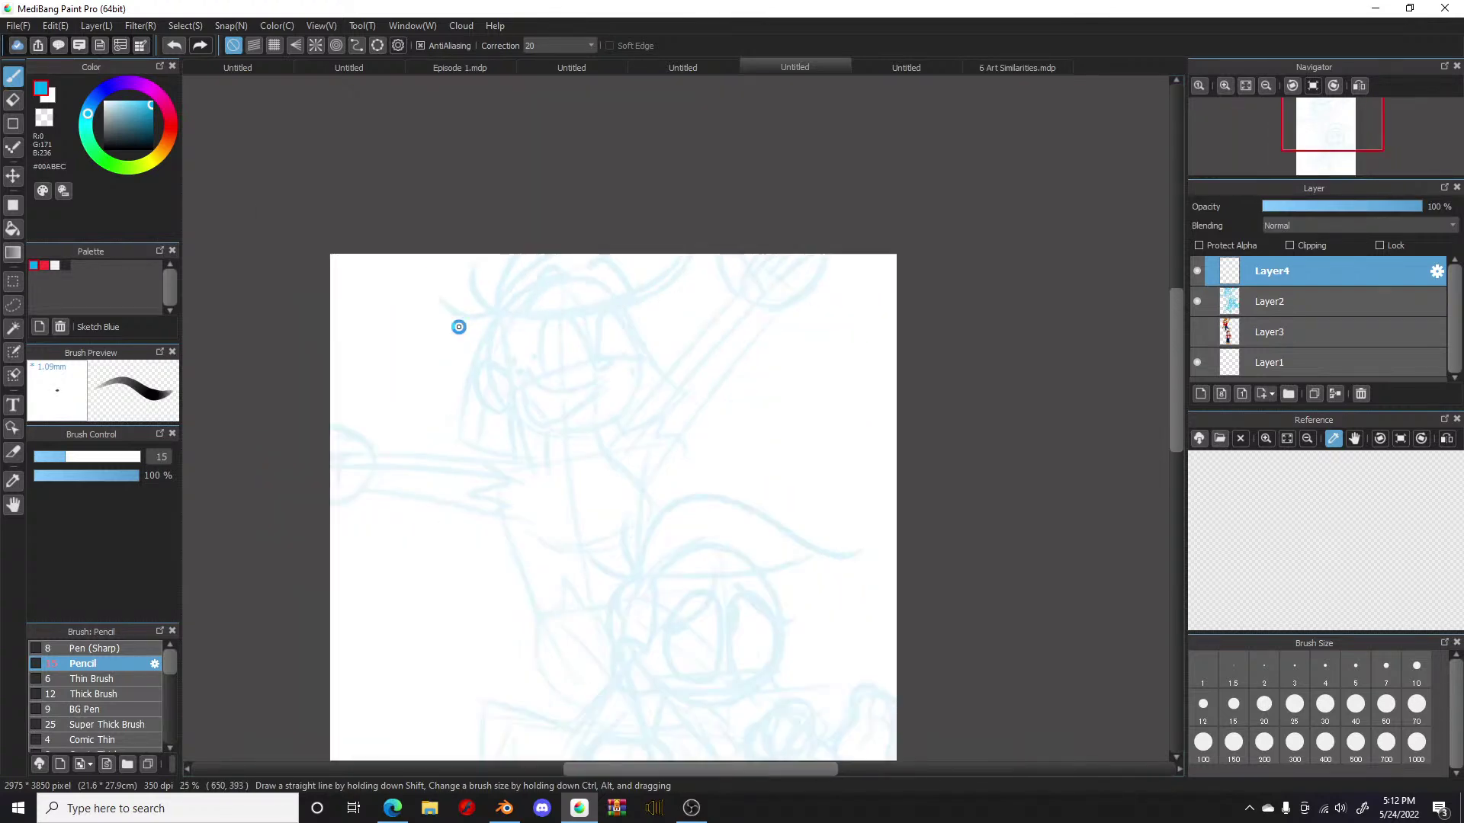
scroll(461, 330, up, 2)
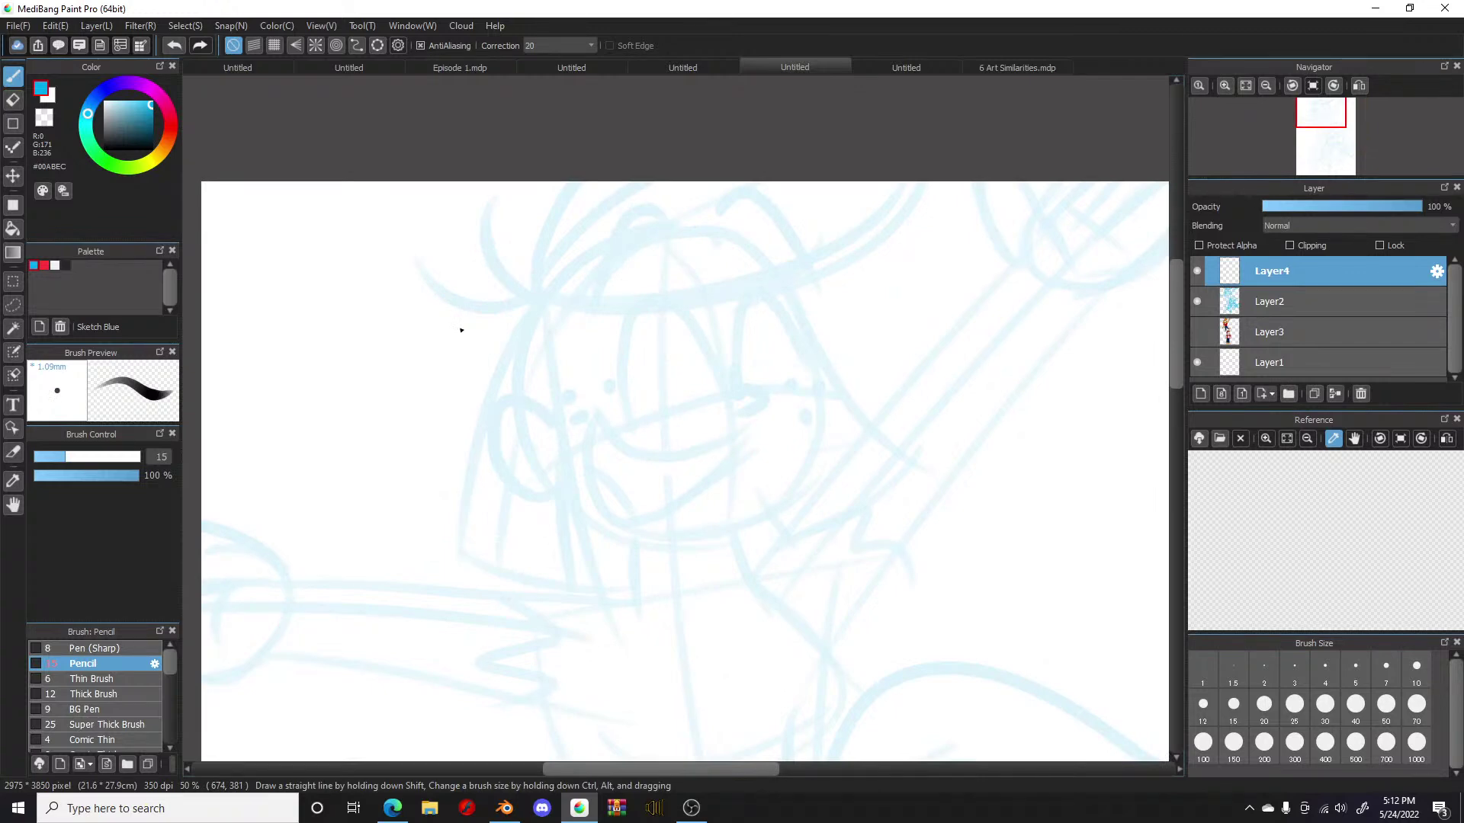
mouse_move(538, 299)
mouse_down()
mouse_move(600, 313)
mouse_move(810, 294)
mouse_move(851, 275)
mouse_up()
click(1430, 637)
key(ctrl+z)
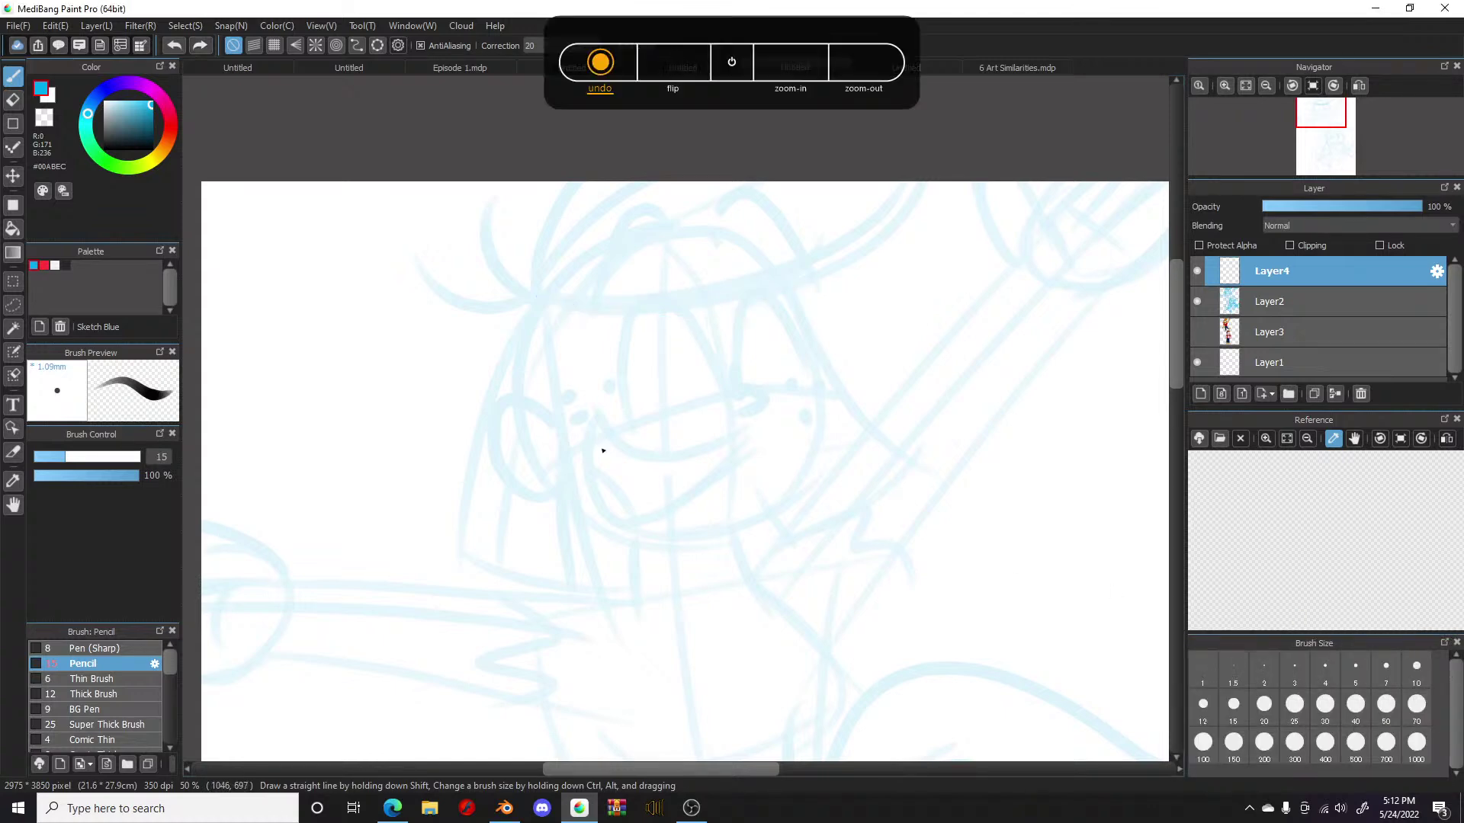
mouse_move(536, 296)
mouse_down()
mouse_move(659, 305)
mouse_move(860, 219)
mouse_up()
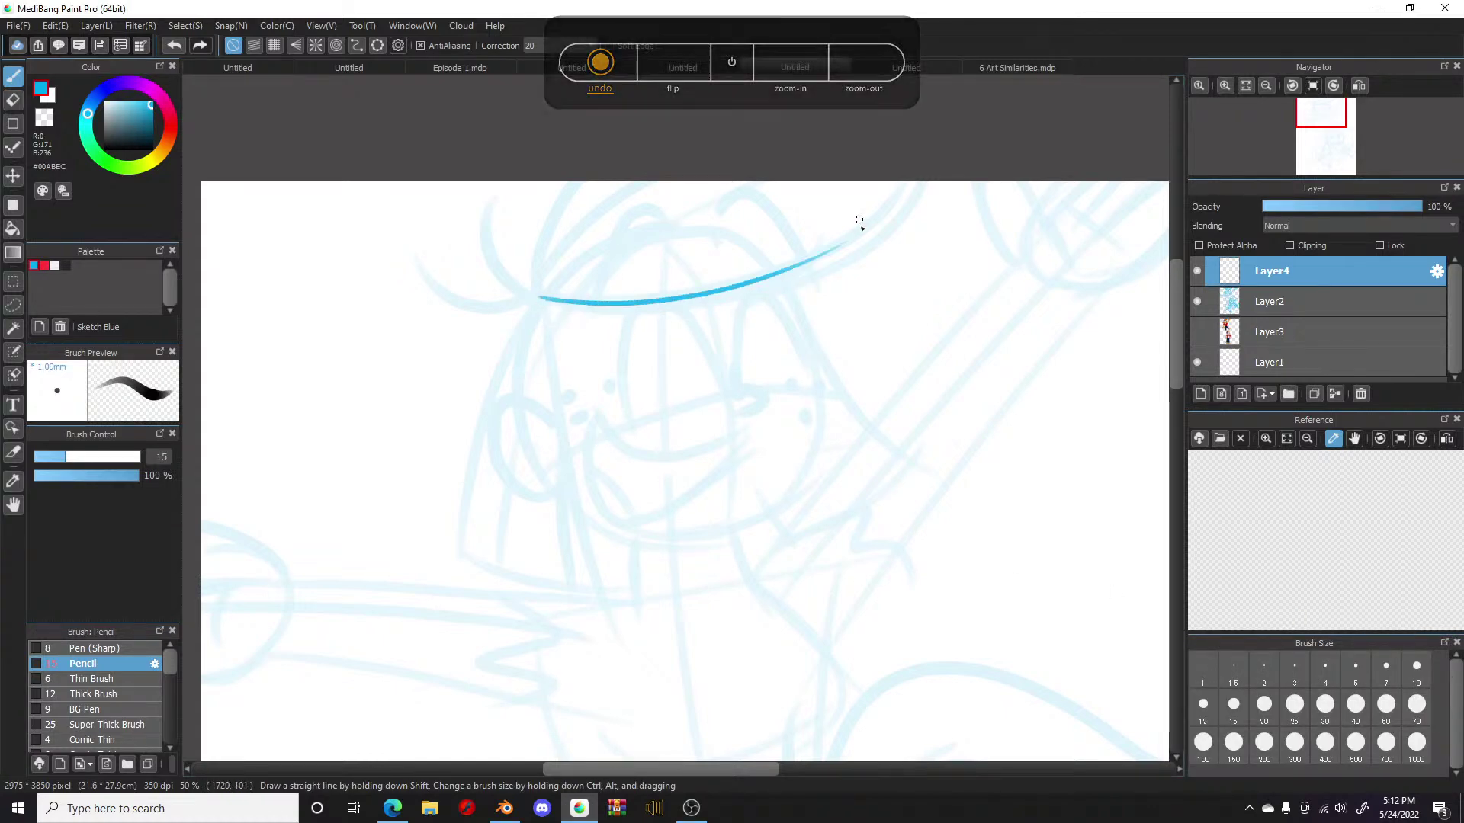
mouse_move(778, 274)
mouse_down()
mouse_move(868, 245)
mouse_move(944, 152)
mouse_up()
Step: Add the curves fanning upward from the left end of the forehead line over the upper figure's head
drag(537, 299, 633, 174)
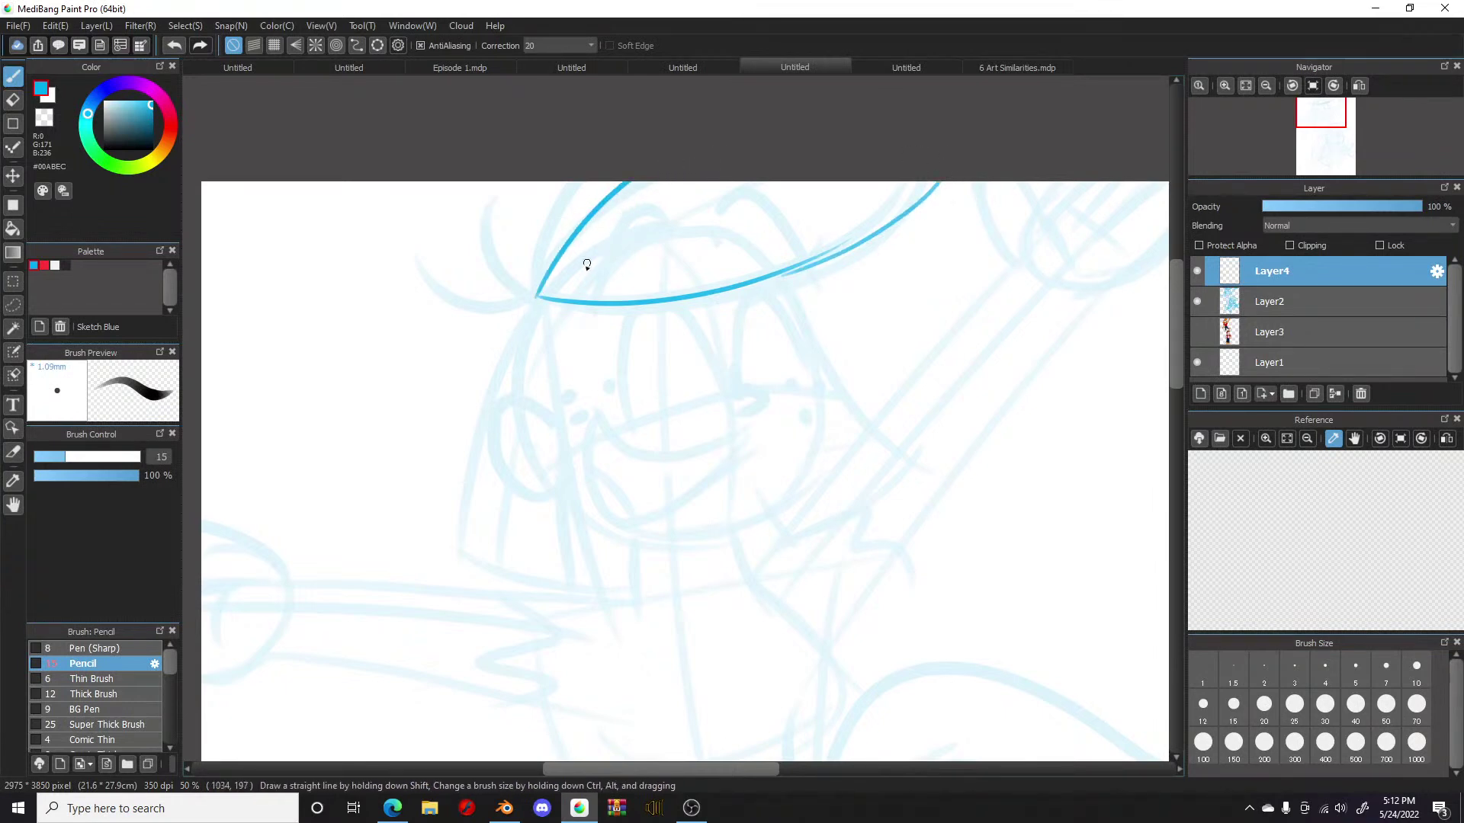
key(ctrl+z)
drag(539, 297, 588, 196)
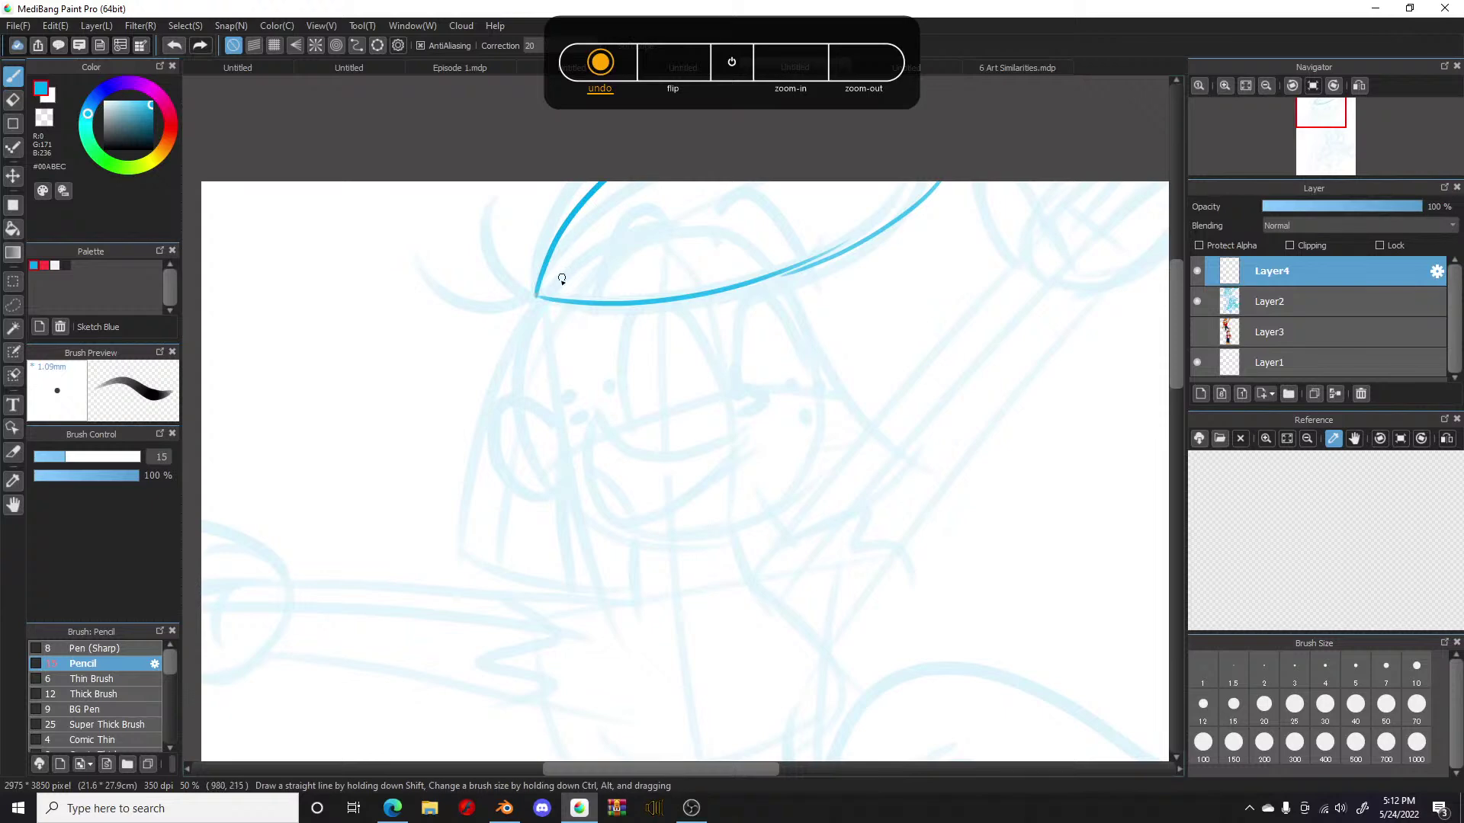
key(ctrl+z)
drag(537, 298, 640, 176)
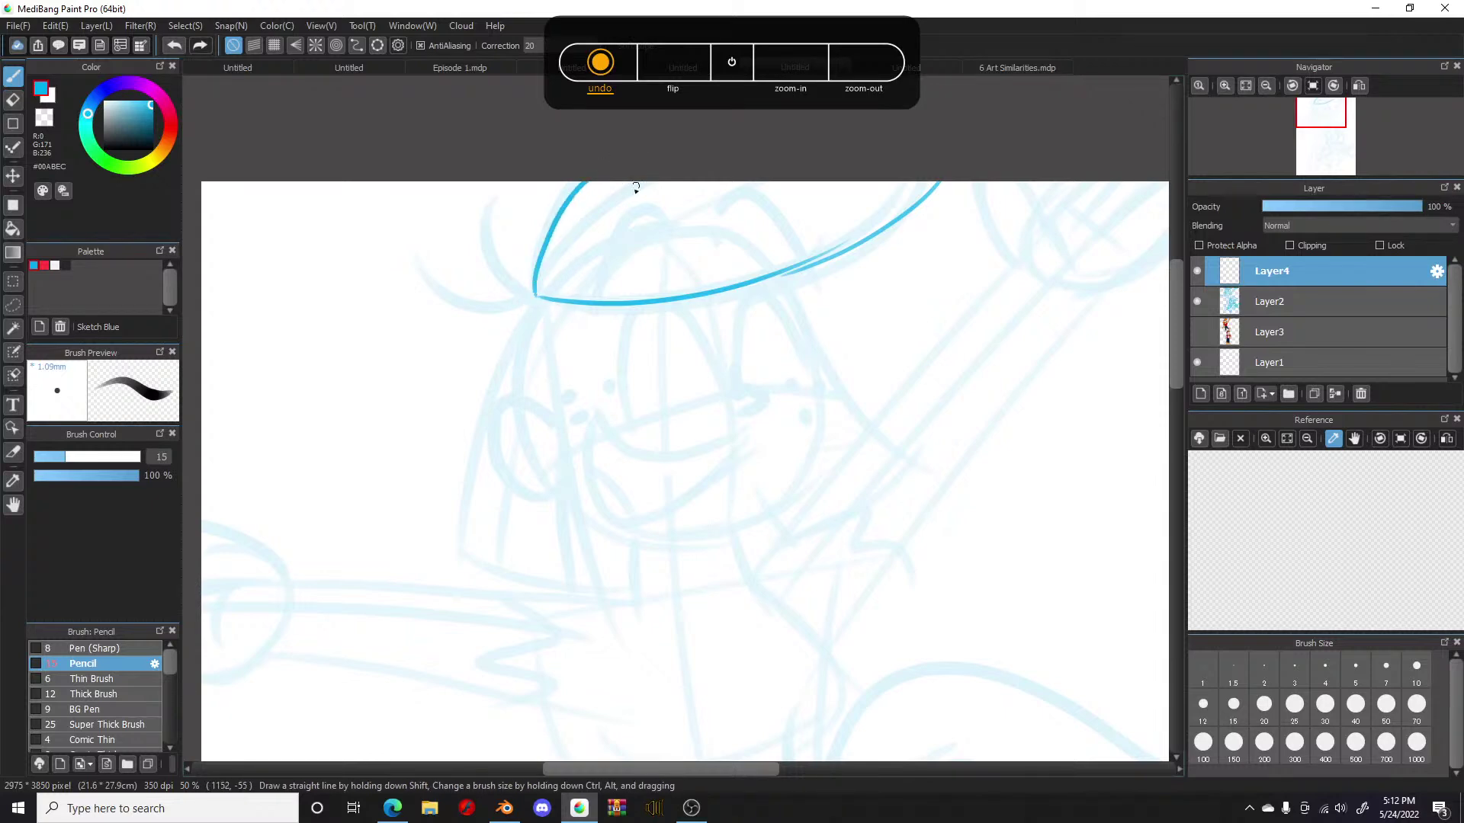
drag(534, 299, 885, 182)
key(ctrl+z)
drag(538, 294, 880, 183)
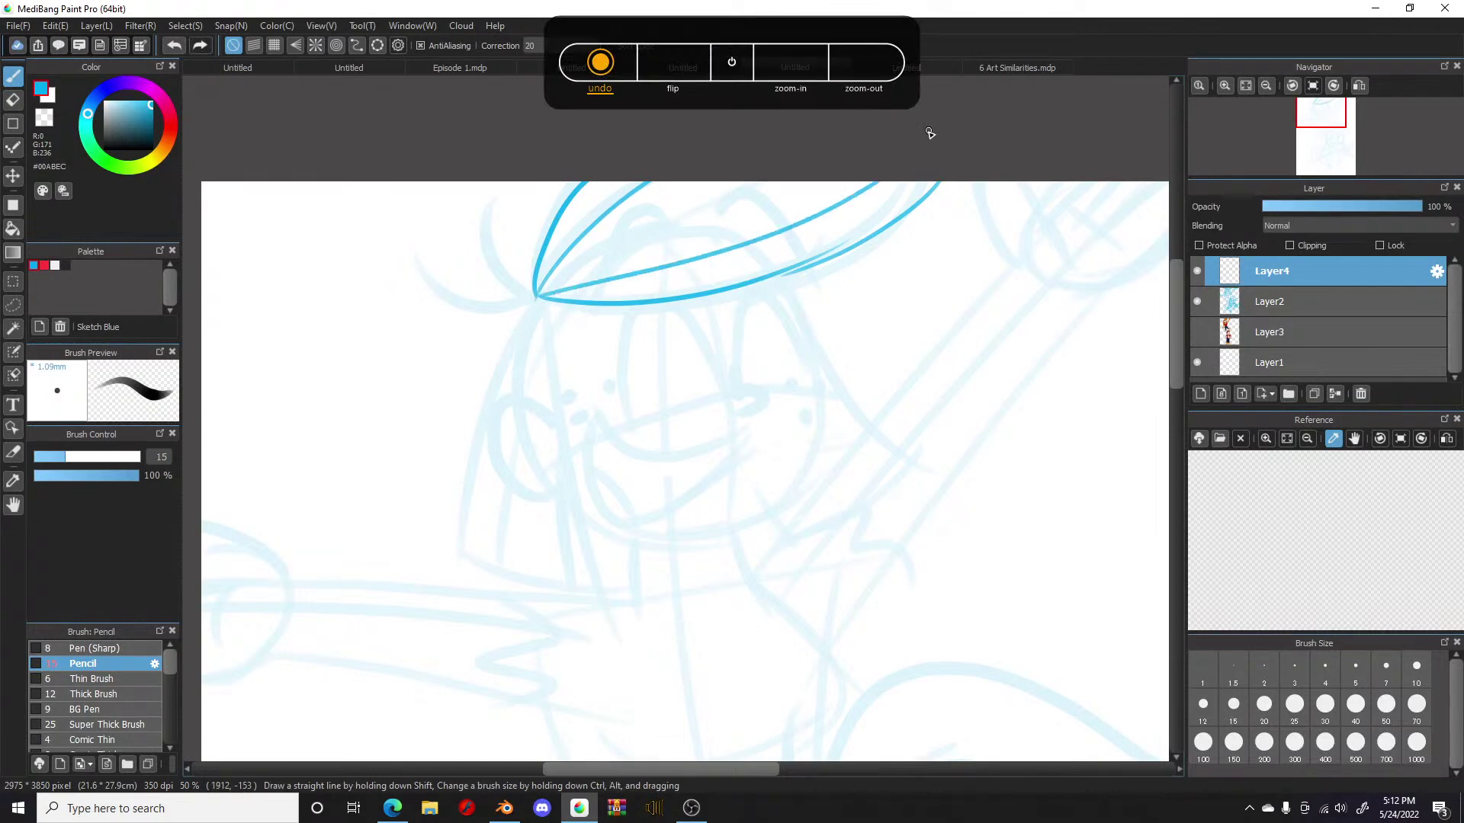
Step: Draw the long hair lock hanging beside the upper figure's face, with a closed lower edge
drag(537, 299, 588, 599)
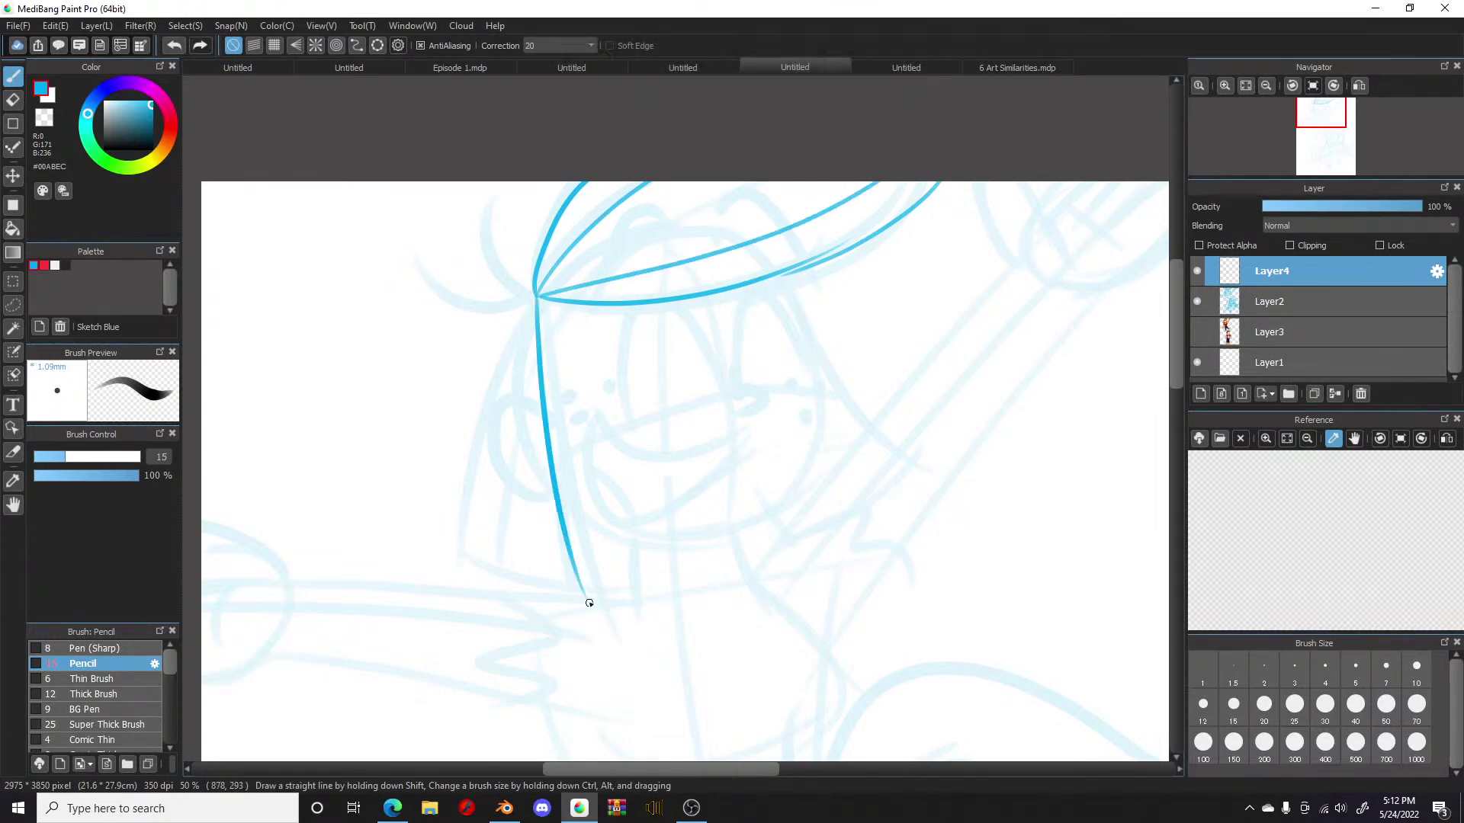
key(ctrl+z)
drag(541, 297, 605, 579)
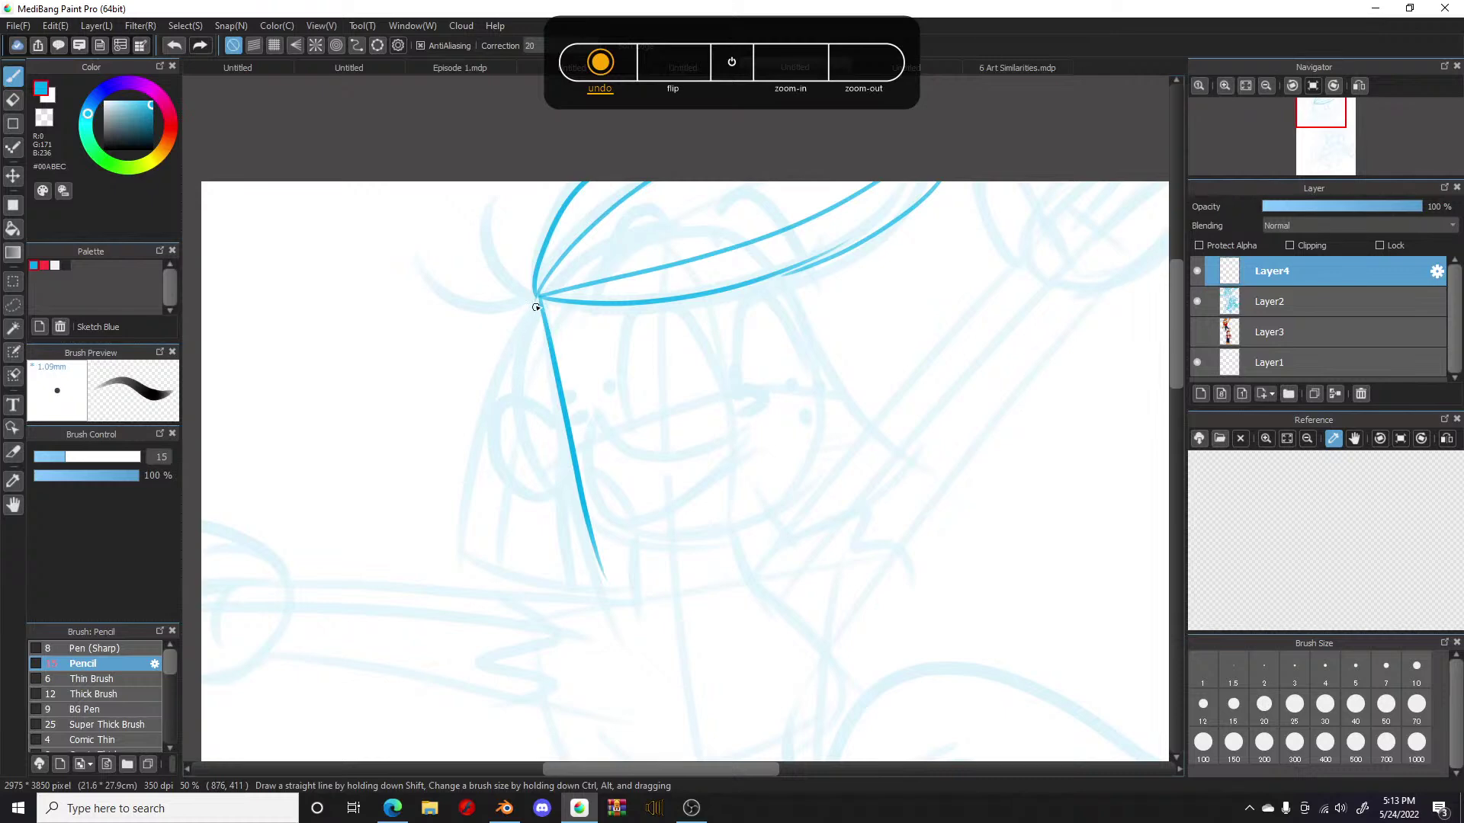
mouse_move(536, 296)
mouse_down()
mouse_move(451, 555)
mouse_move(648, 586)
mouse_up()
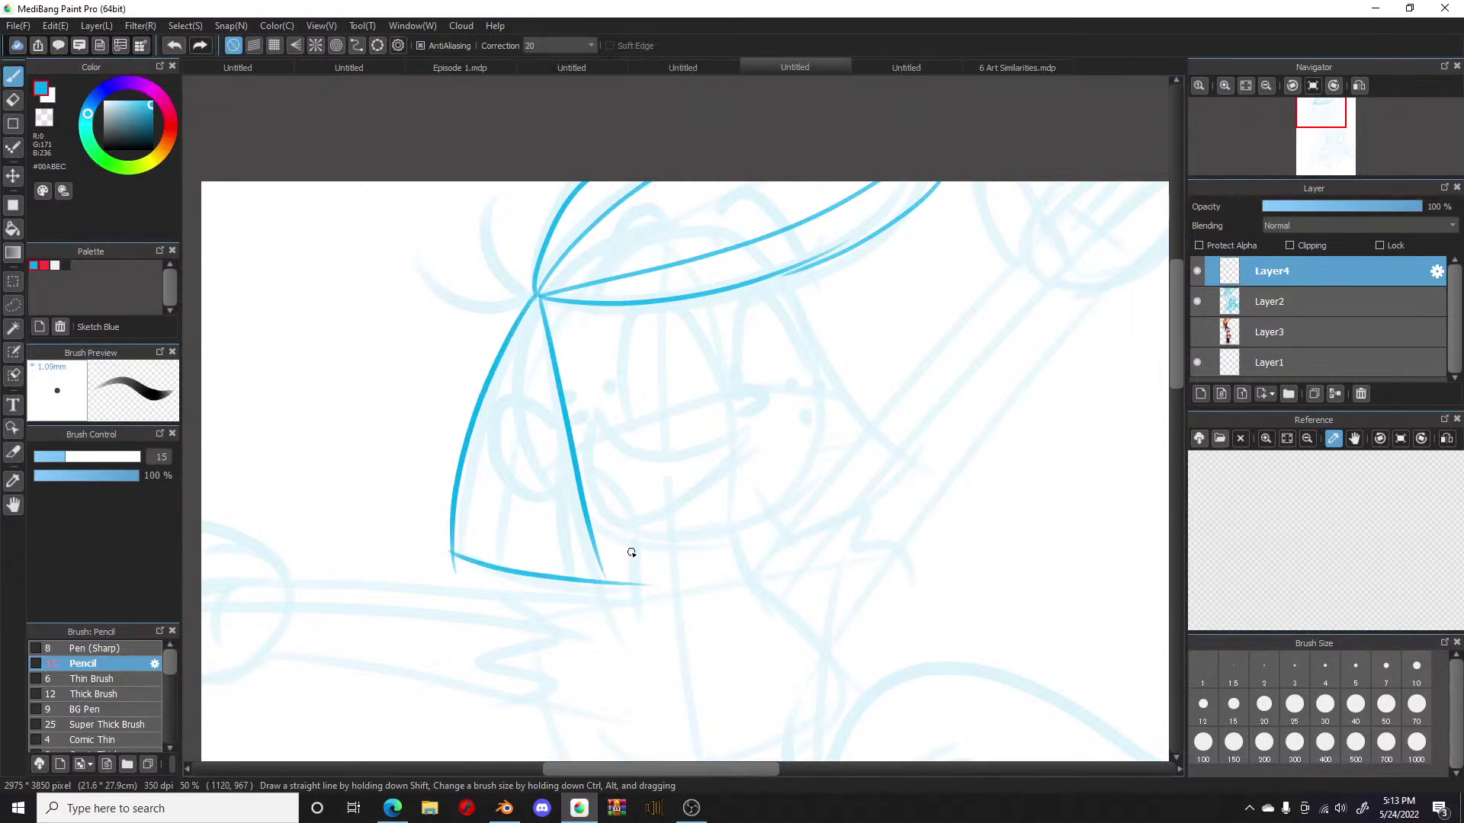
Step: Outline the upper figure's cheek, jaw and rounded chin from the forehead line to the hair lock
mouse_move(777, 268)
mouse_down()
mouse_move(811, 335)
mouse_move(802, 485)
mouse_move(816, 450)
mouse_move(692, 535)
mouse_move(652, 510)
mouse_move(762, 526)
mouse_up()
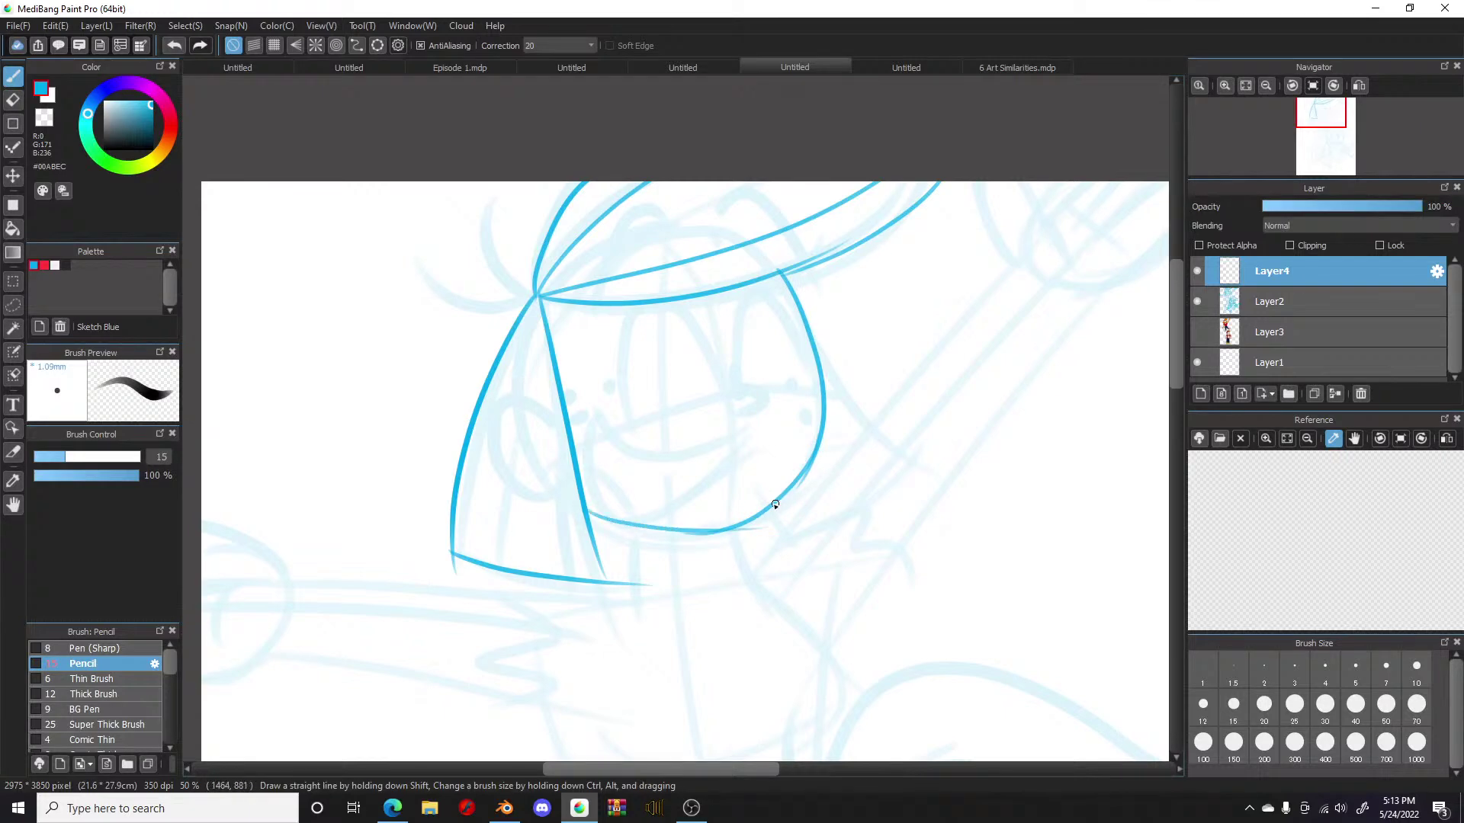
key(ctrl+z)
drag(599, 535, 762, 526)
key(ctrl+z)
key(ctrl+z)
mouse_move(589, 524)
mouse_down()
mouse_move(666, 546)
mouse_move(826, 491)
mouse_move(775, 518)
mouse_up()
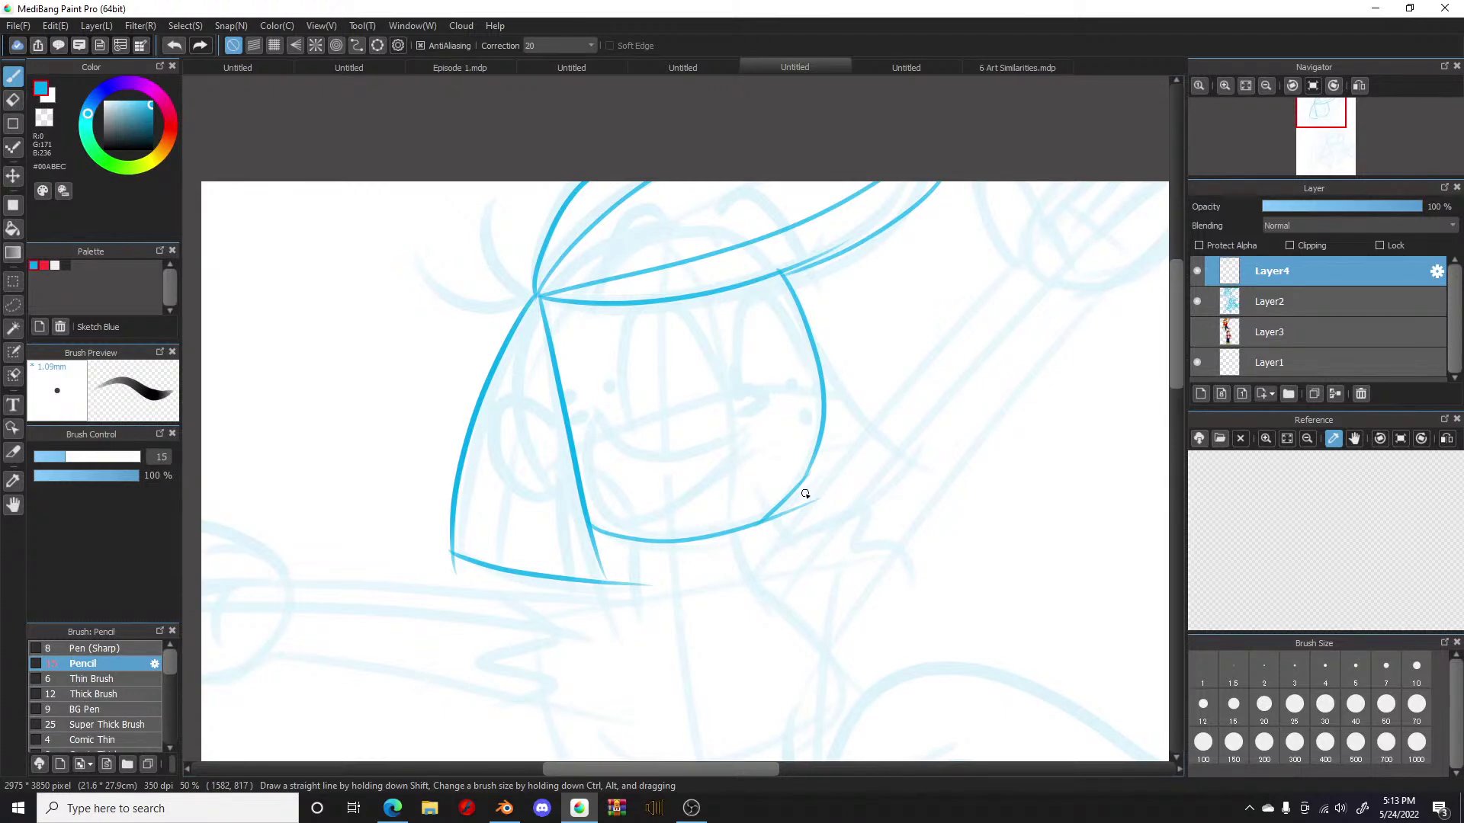
Step: Add two curved tufts at the left side of the upper figure's head and crossing guidelines on the face
drag(535, 297, 508, 285)
mouse_move(489, 189)
mouse_down()
mouse_move(509, 286)
mouse_move(499, 309)
mouse_move(438, 244)
mouse_up()
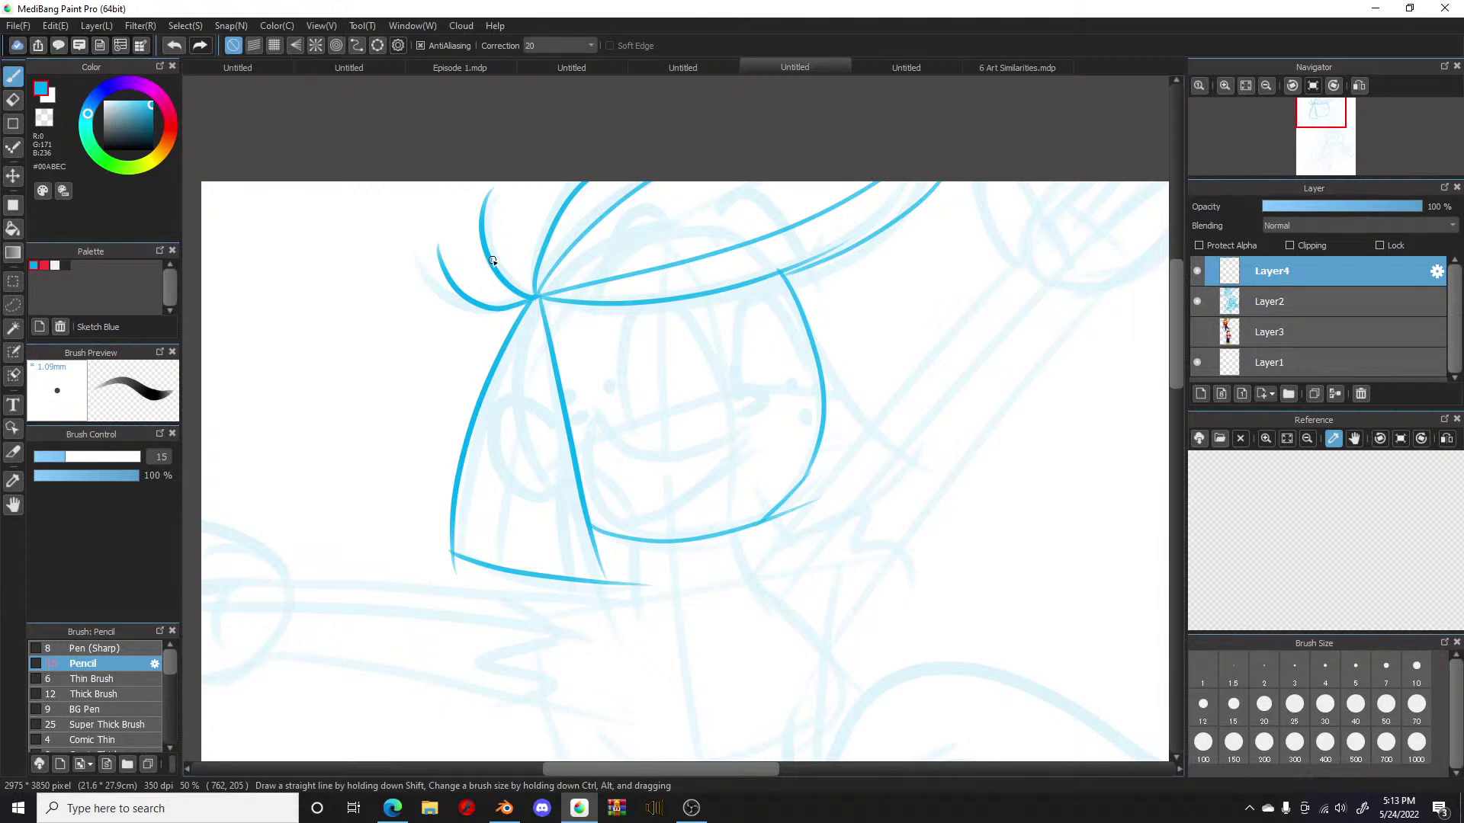
mouse_move(711, 294)
mouse_down()
mouse_move(735, 414)
mouse_move(729, 543)
mouse_up()
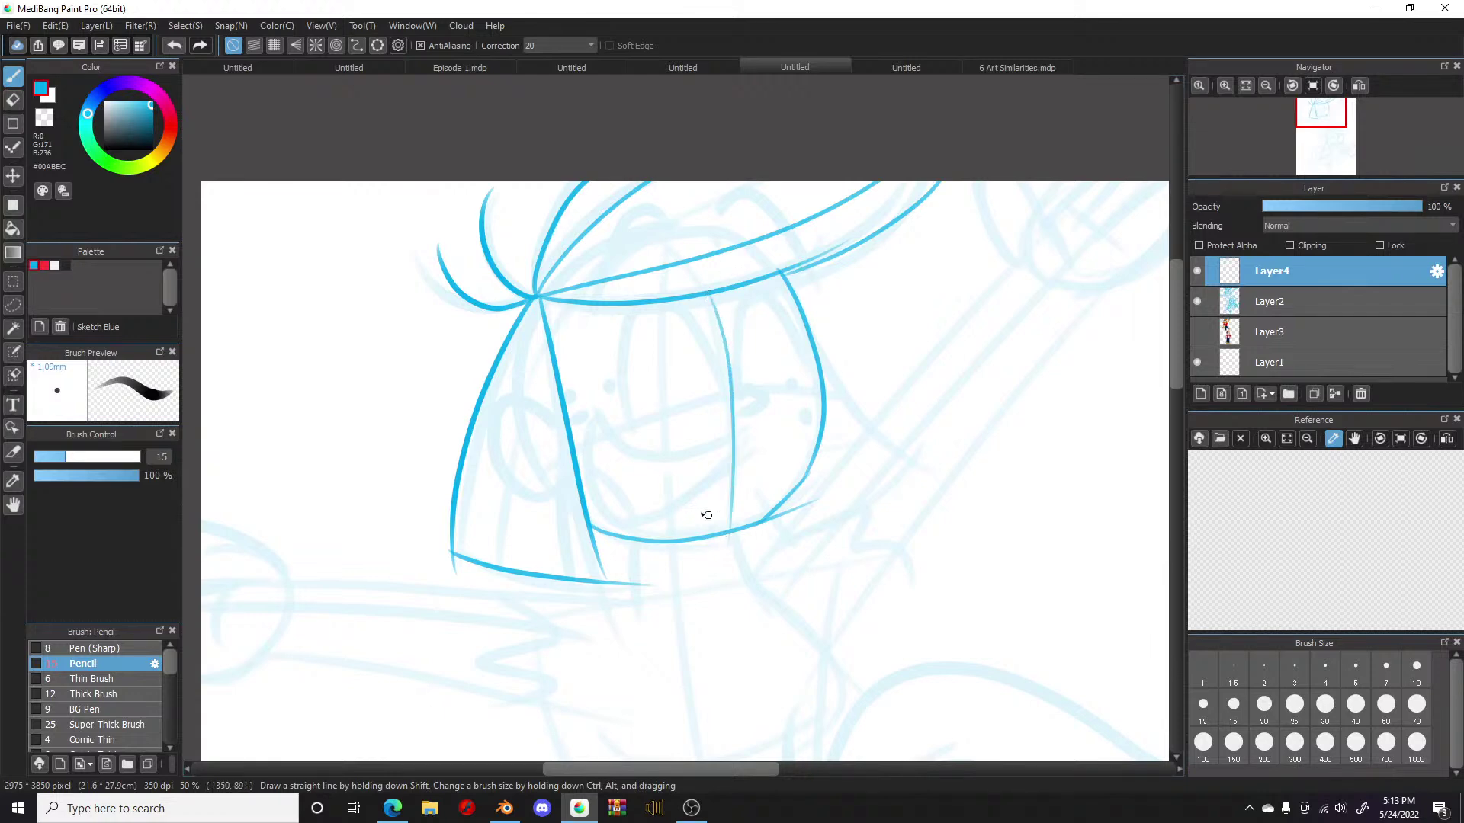
drag(573, 449, 809, 385)
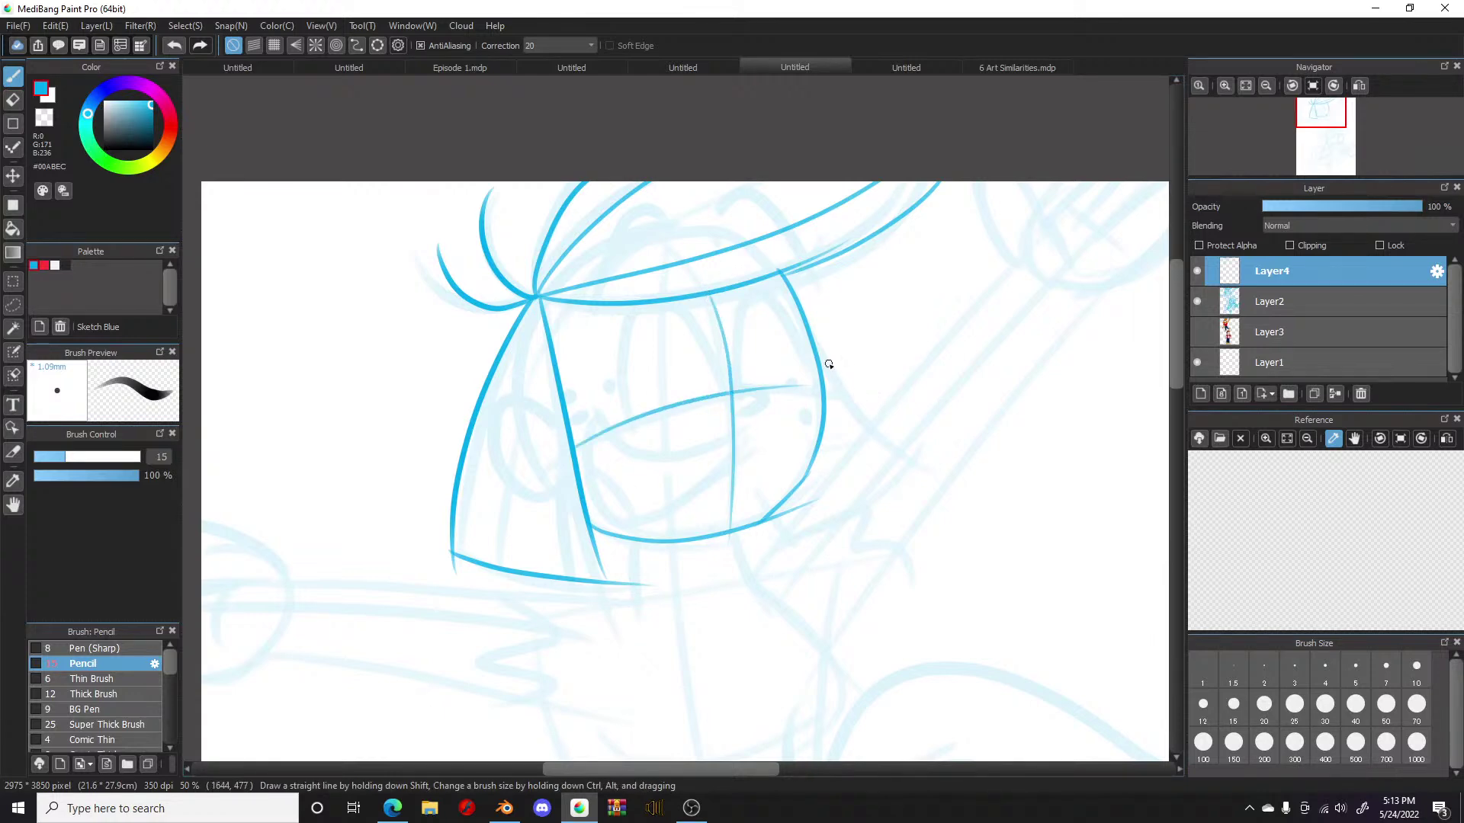
key(ctrl+z)
drag(573, 448, 858, 392)
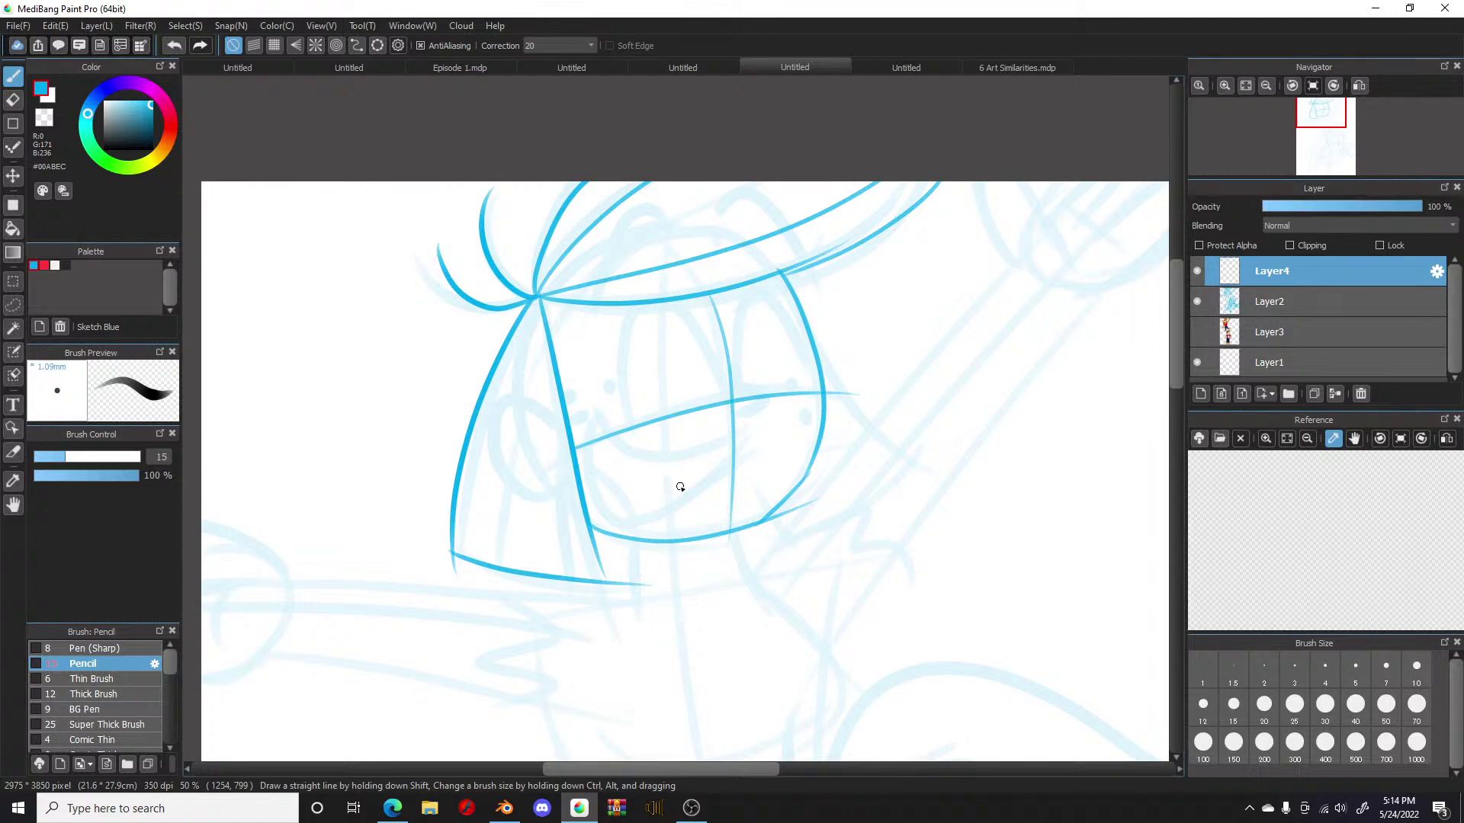
drag(783, 272, 877, 411)
key(ctrl+z)
Step: Draw the upper figure's neck, right-side shoulder and lower chest curve
scroll(1177, 368, down, 5)
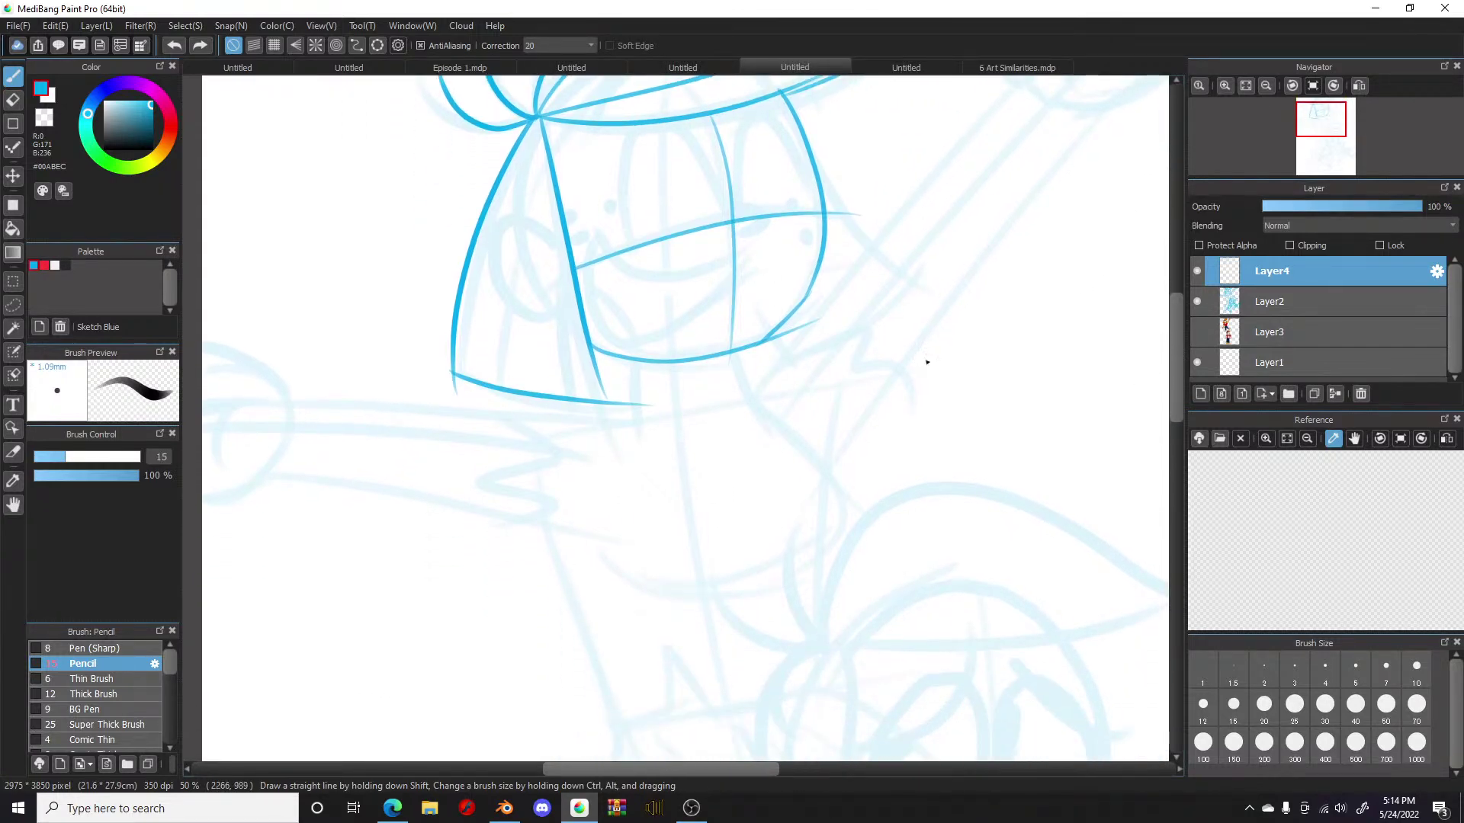
drag(634, 361, 639, 435)
drag(734, 352, 759, 414)
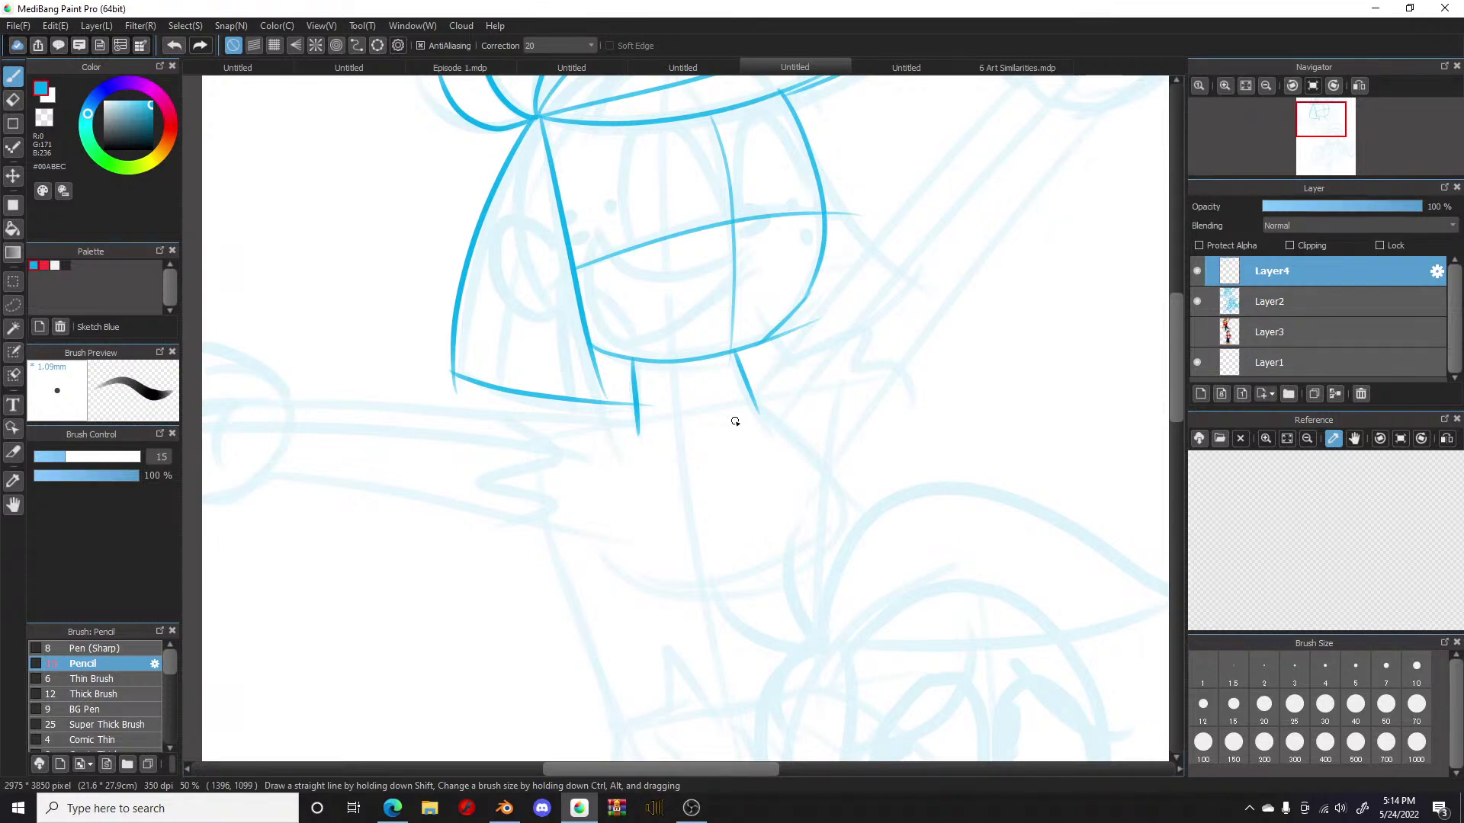
mouse_move(758, 417)
mouse_down()
mouse_move(857, 481)
mouse_move(828, 550)
mouse_move(790, 570)
mouse_up()
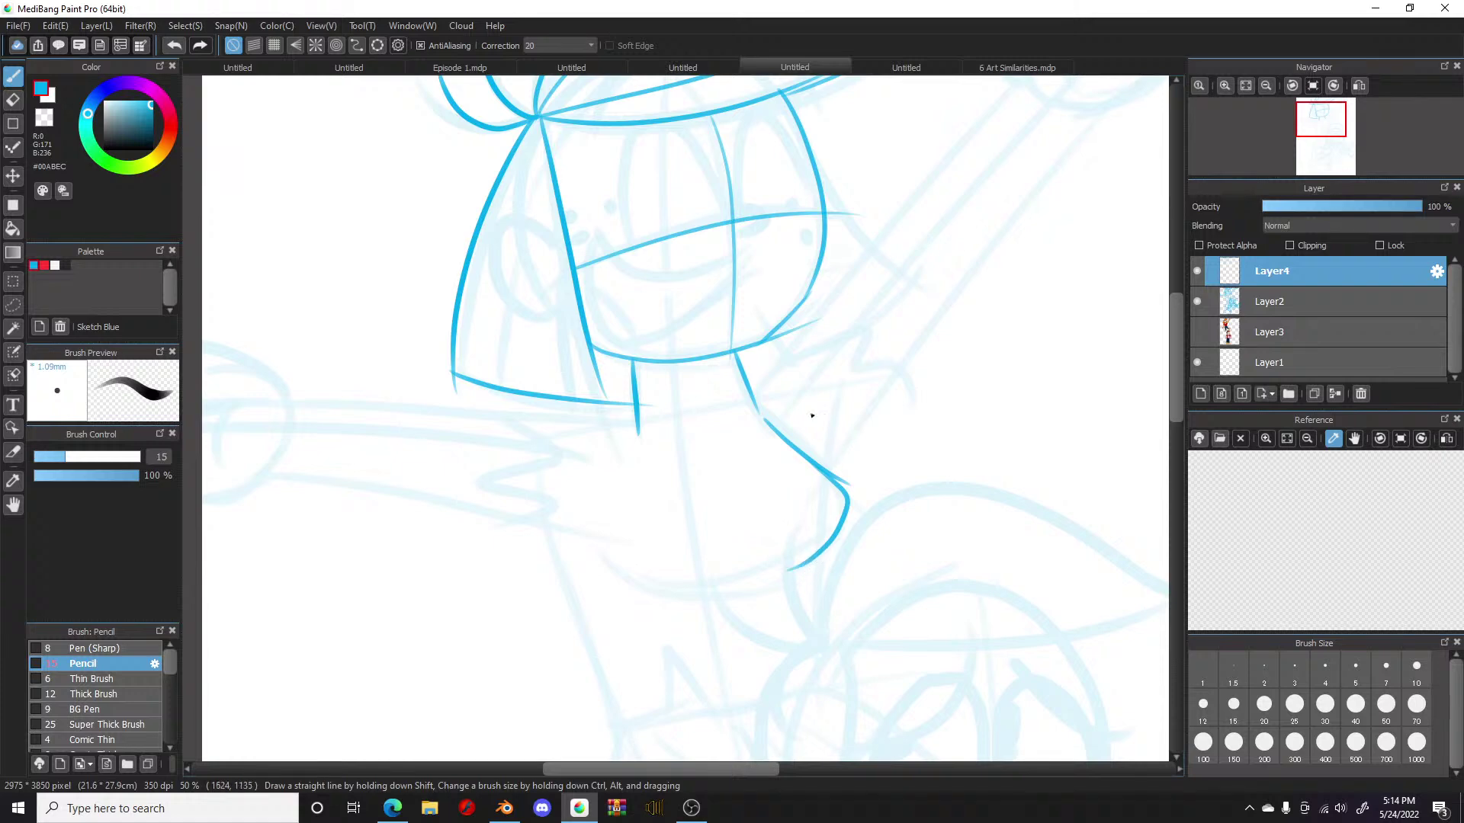
drag(599, 554, 694, 588)
Step: Draw the upper figure's left-side outstretched arm with its cropped hand and jagged sleeve edge
drag(647, 777, 609, 777)
mouse_move(799, 435)
mouse_down()
mouse_move(647, 419)
mouse_move(447, 430)
mouse_up()
drag(757, 540, 402, 486)
drag(436, 421, 353, 359)
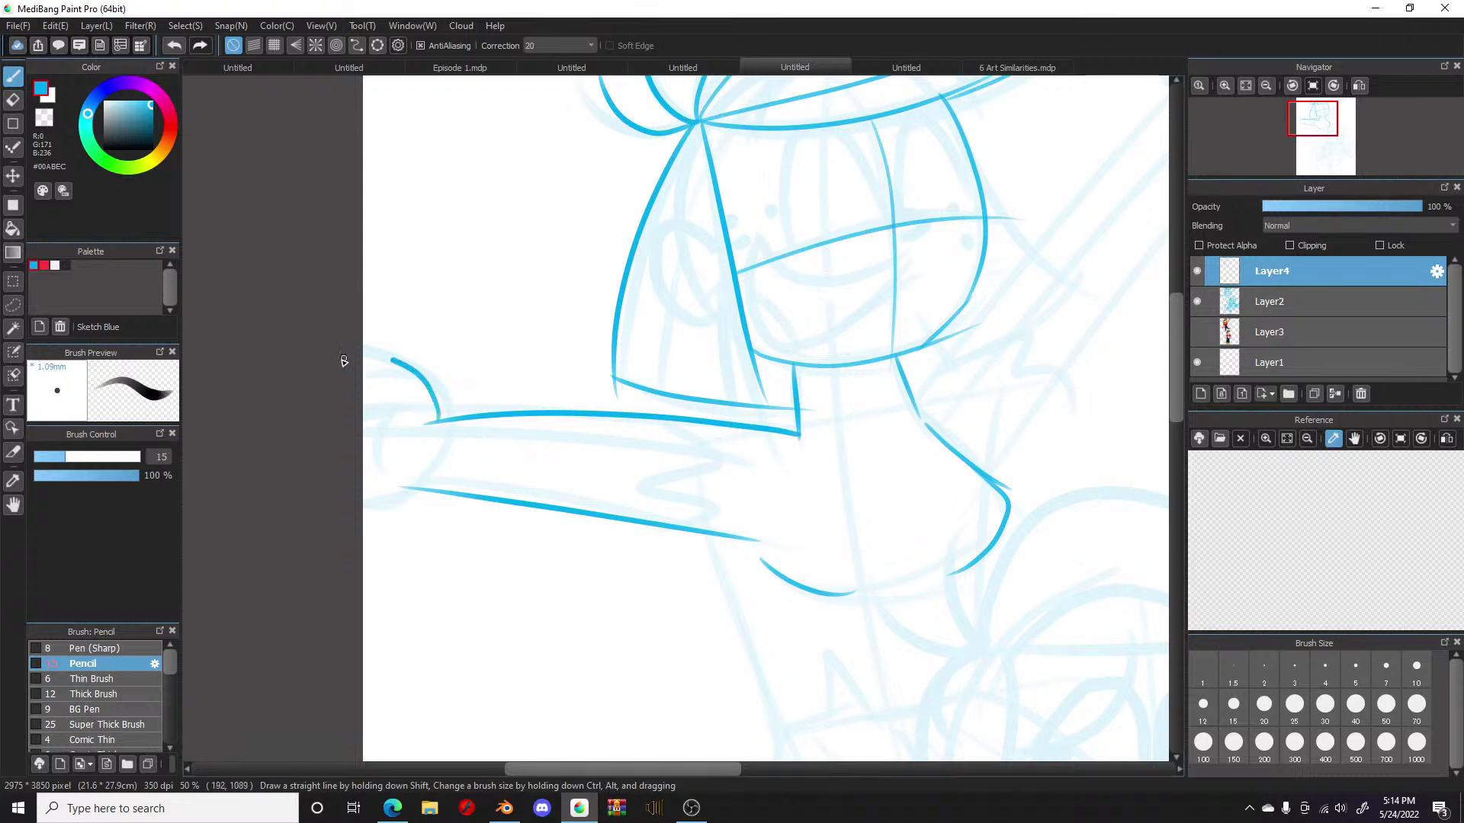
mouse_move(389, 406)
mouse_down()
mouse_move(382, 481)
mouse_move(390, 410)
mouse_move(330, 422)
mouse_up()
drag(418, 488, 326, 513)
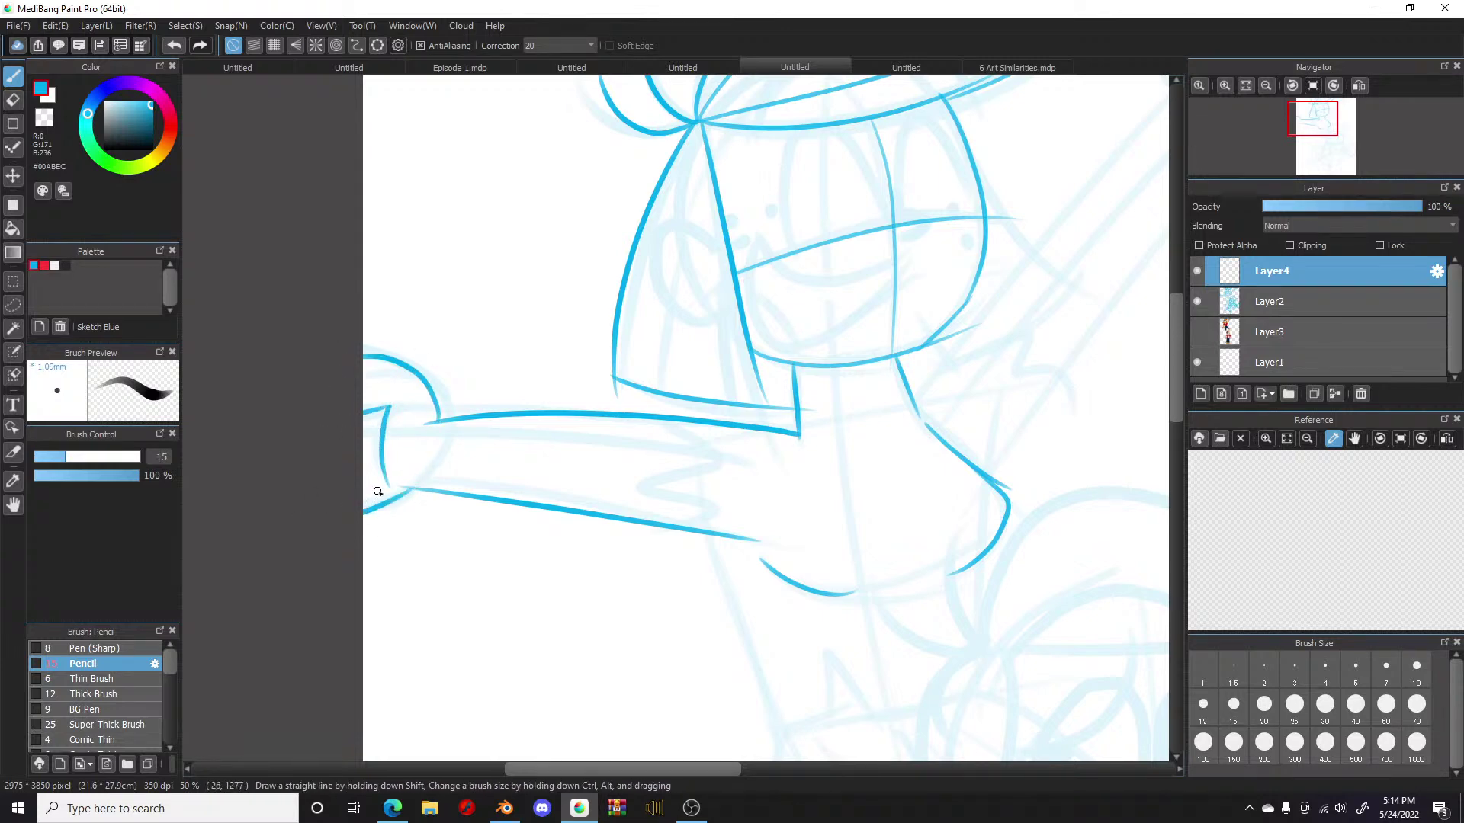
mouse_move(670, 419)
mouse_down()
mouse_move(731, 451)
mouse_move(677, 481)
mouse_move(738, 500)
mouse_move(678, 520)
mouse_move(735, 549)
mouse_up()
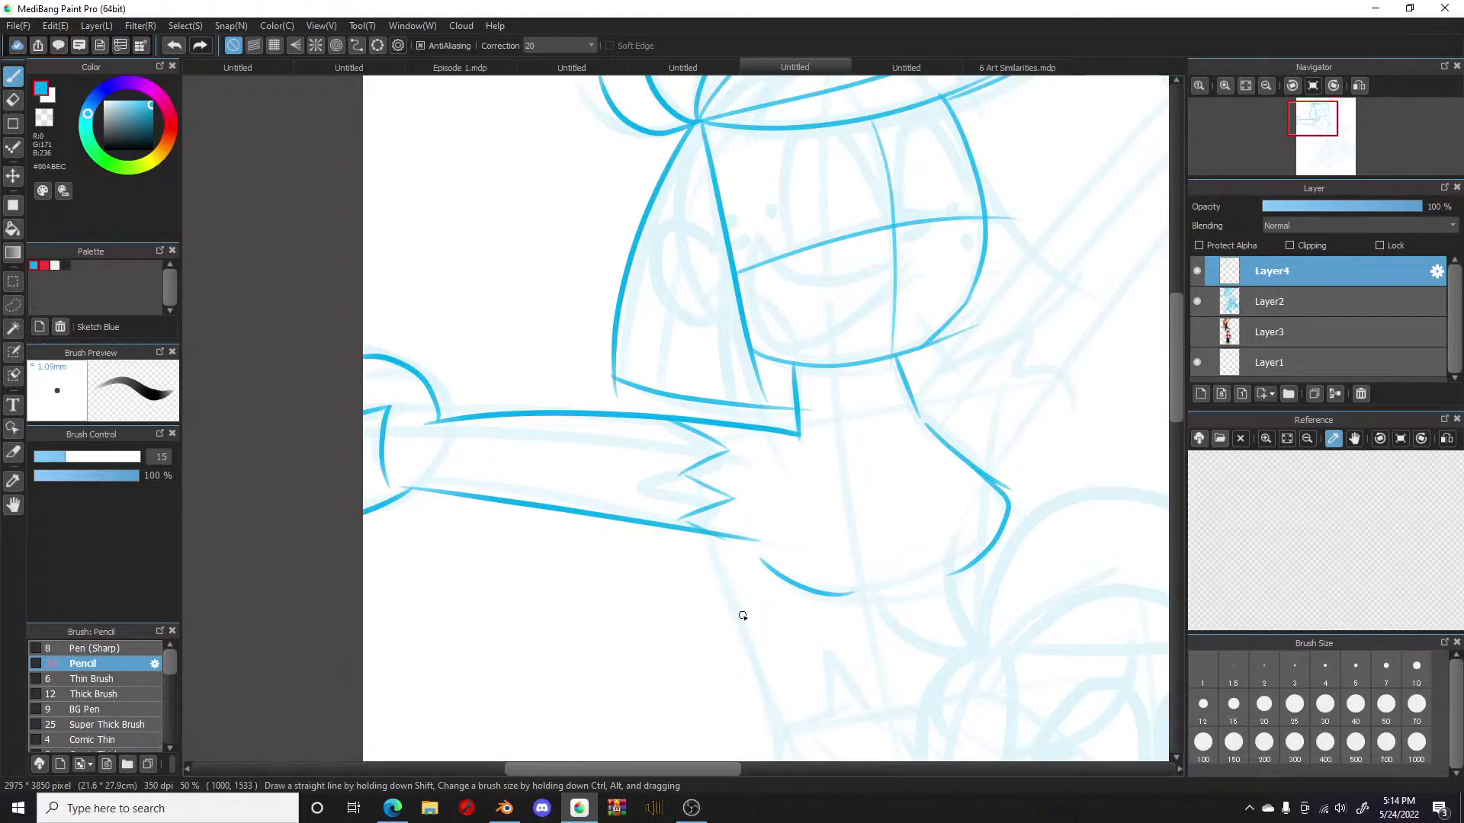
Step: Draw both edges of the upper figure's right-side raised arm from the shoulder to the wrist
drag(687, 770, 783, 771)
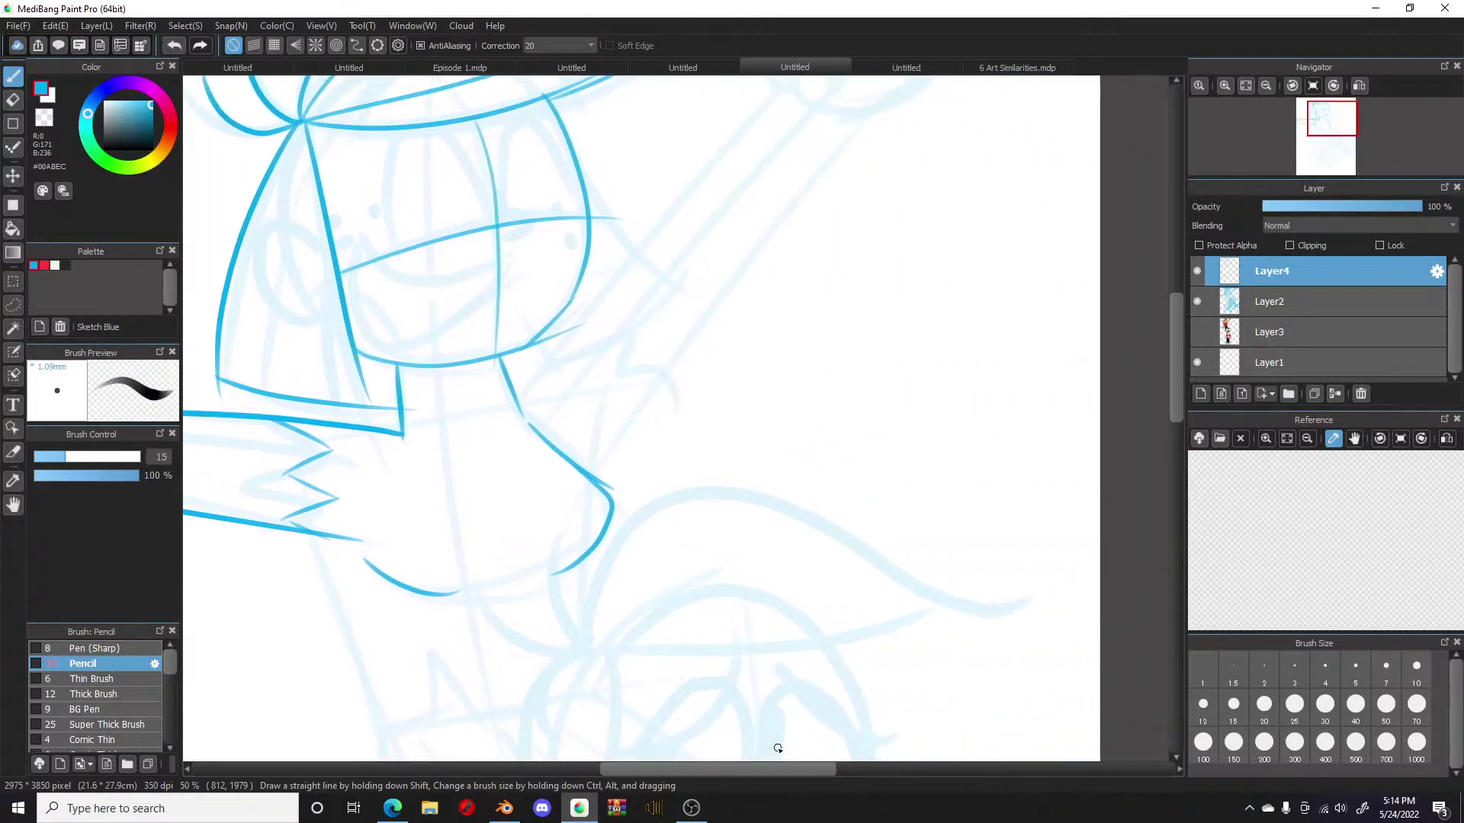
drag(1185, 369, 1172, 347)
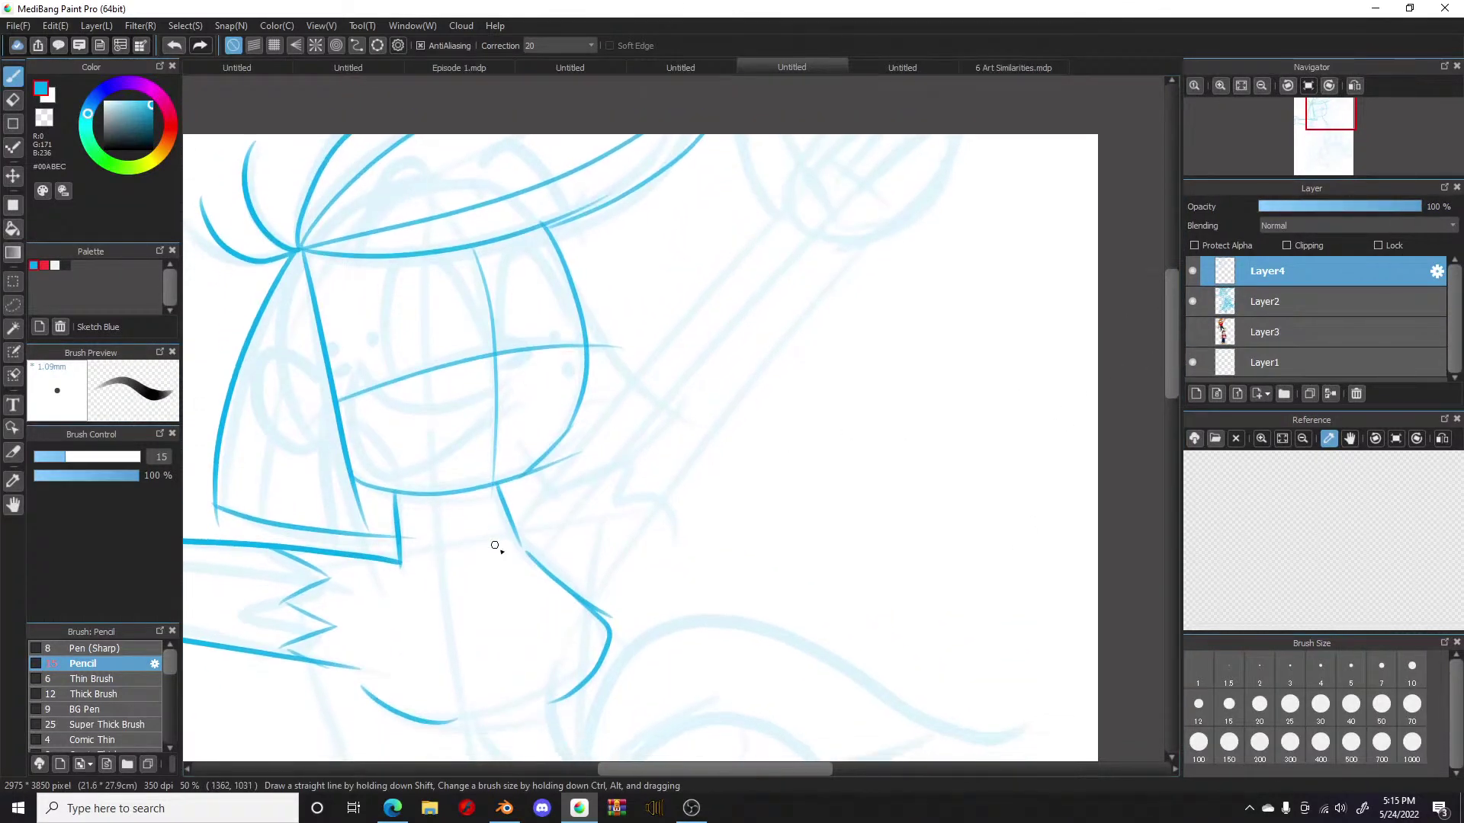
mouse_move(513, 533)
mouse_down()
mouse_move(610, 377)
mouse_move(773, 209)
mouse_up()
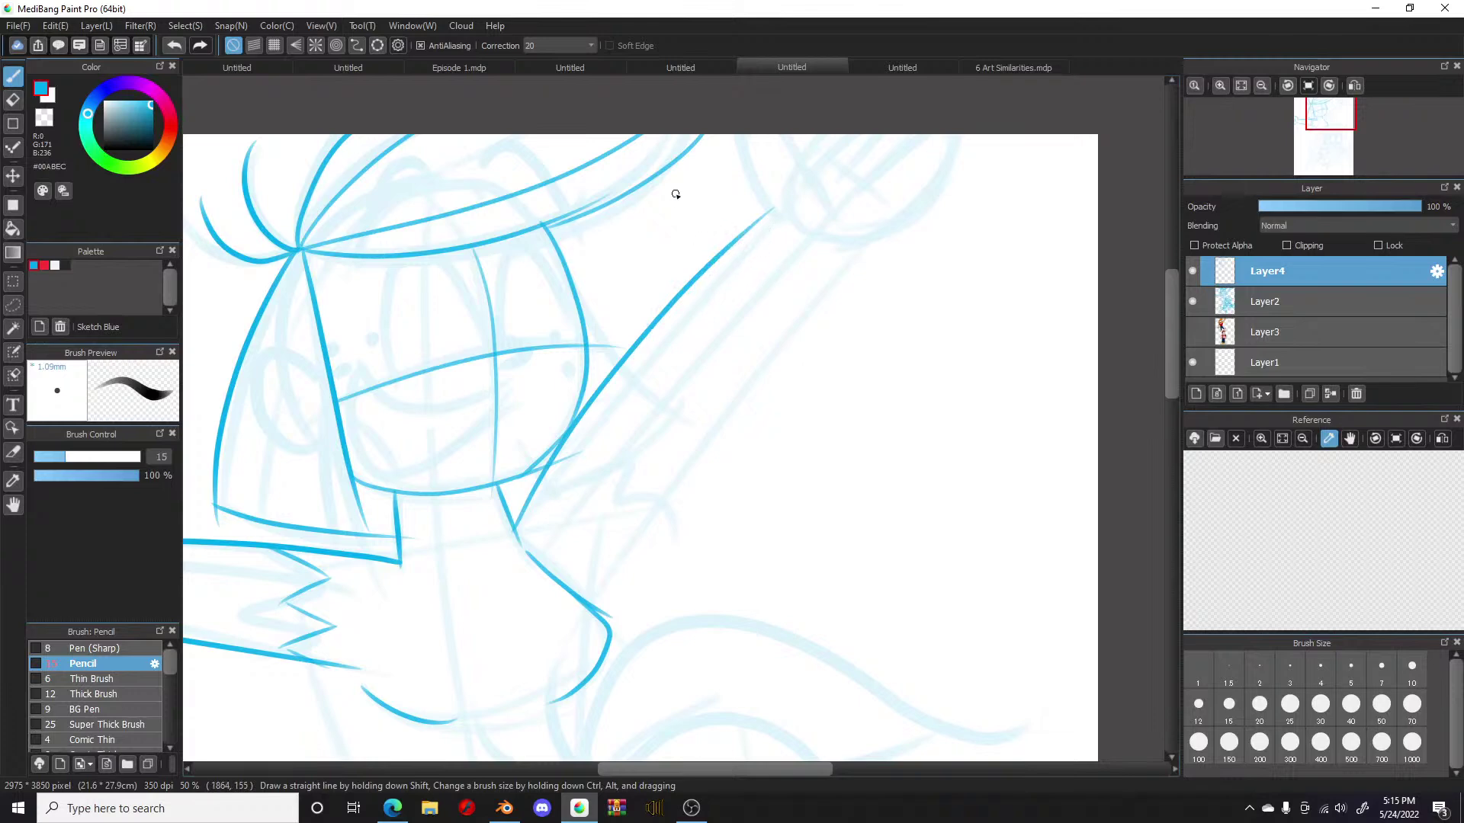
key(ctrl+z)
mouse_move(518, 535)
mouse_down()
mouse_move(737, 243)
mouse_move(795, 192)
mouse_up()
mouse_move(863, 246)
mouse_down()
mouse_move(779, 381)
mouse_move(587, 602)
mouse_up()
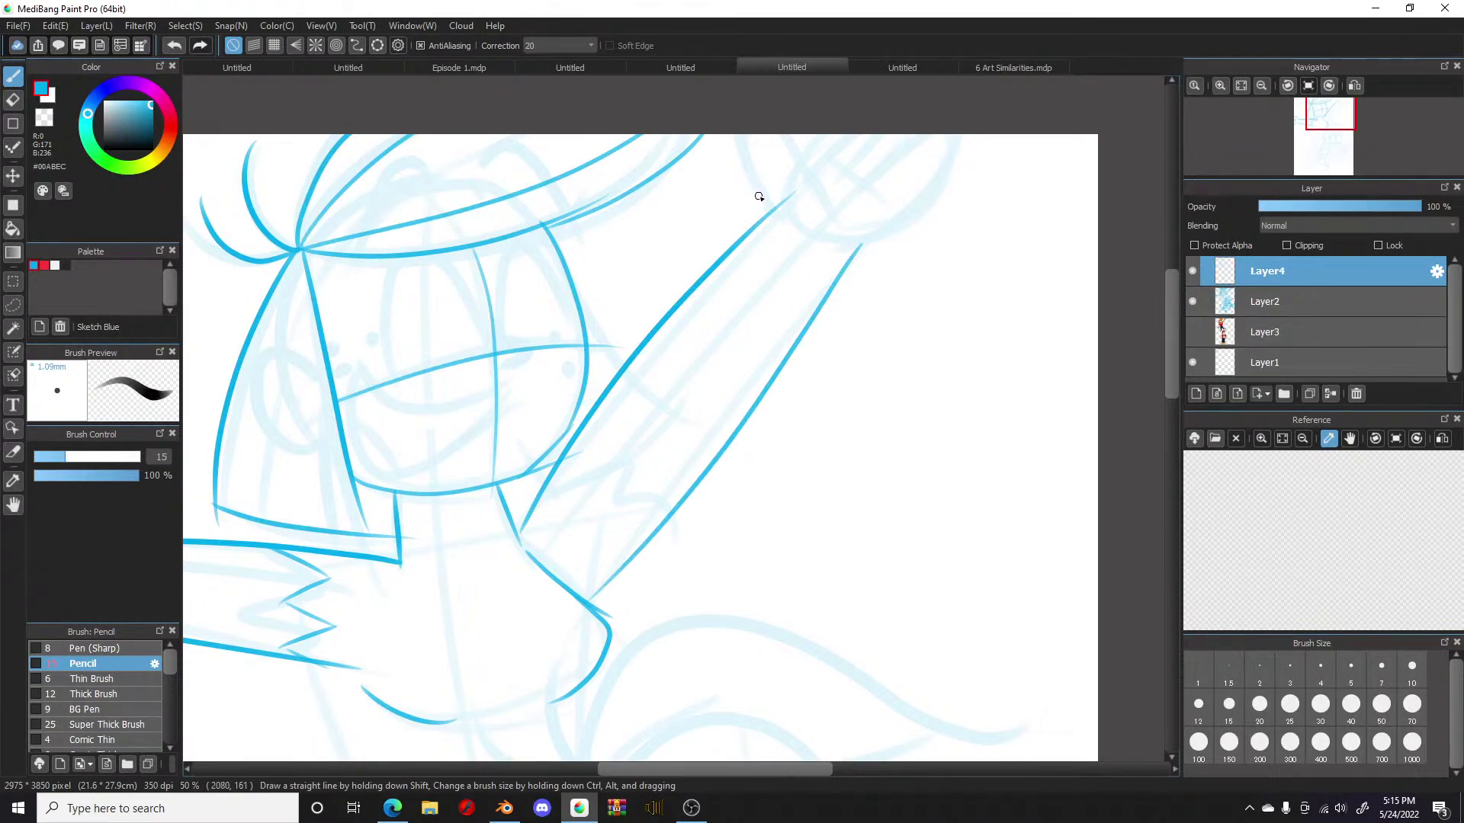
Step: Draw the raised hand with its thumb, palm creases and finger divisions up to the canvas's top edge
mouse_move(767, 207)
mouse_down()
mouse_move(746, 129)
mouse_move(759, 94)
mouse_move(812, 183)
mouse_move(801, 177)
mouse_move(843, 207)
mouse_move(823, 192)
mouse_move(852, 251)
mouse_move(904, 219)
mouse_move(959, 131)
mouse_up()
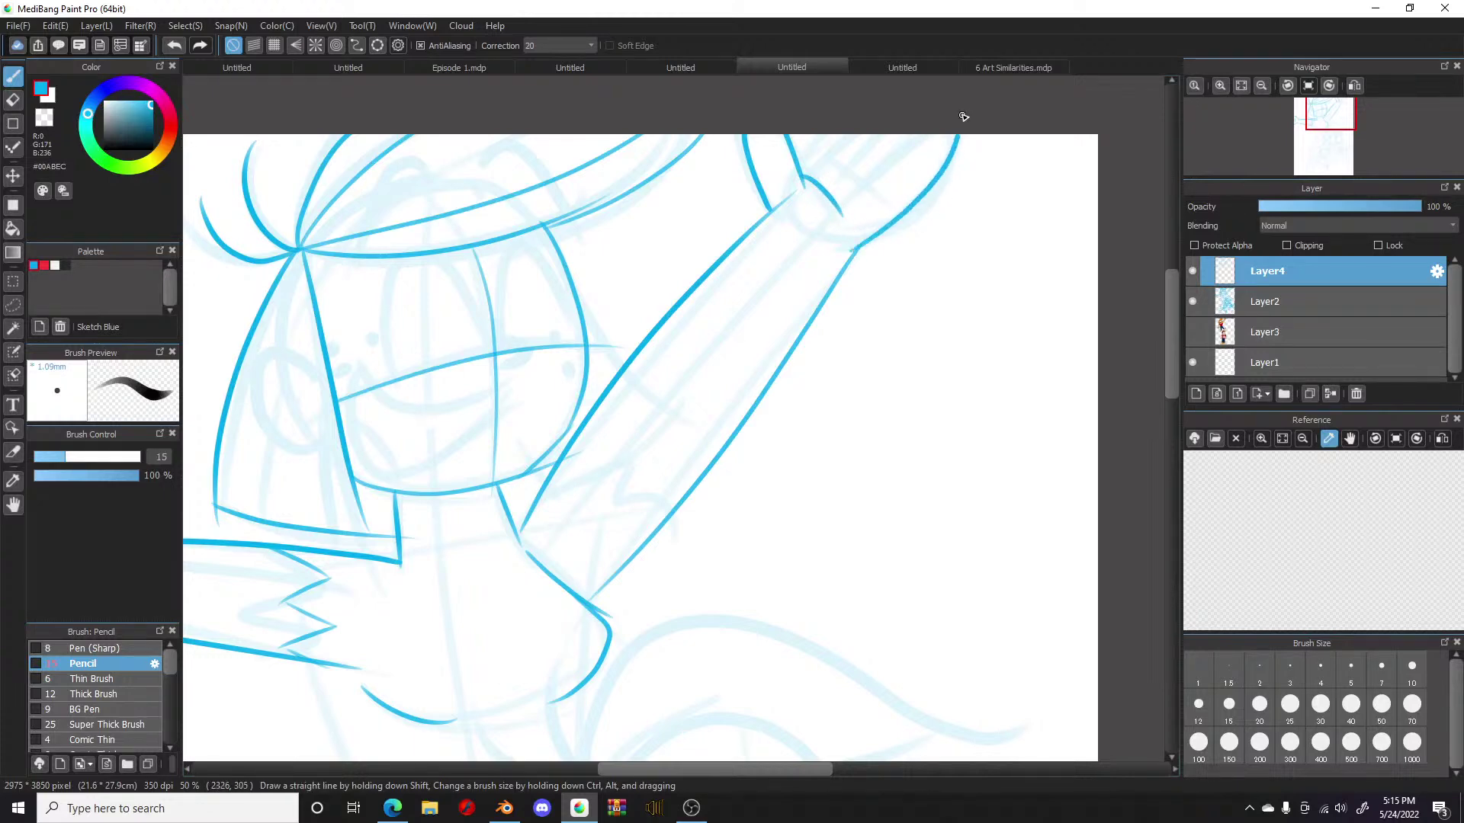
mouse_move(826, 158)
mouse_down()
mouse_move(895, 204)
mouse_move(874, 170)
mouse_move(914, 136)
mouse_move(839, 164)
mouse_move(855, 133)
mouse_up()
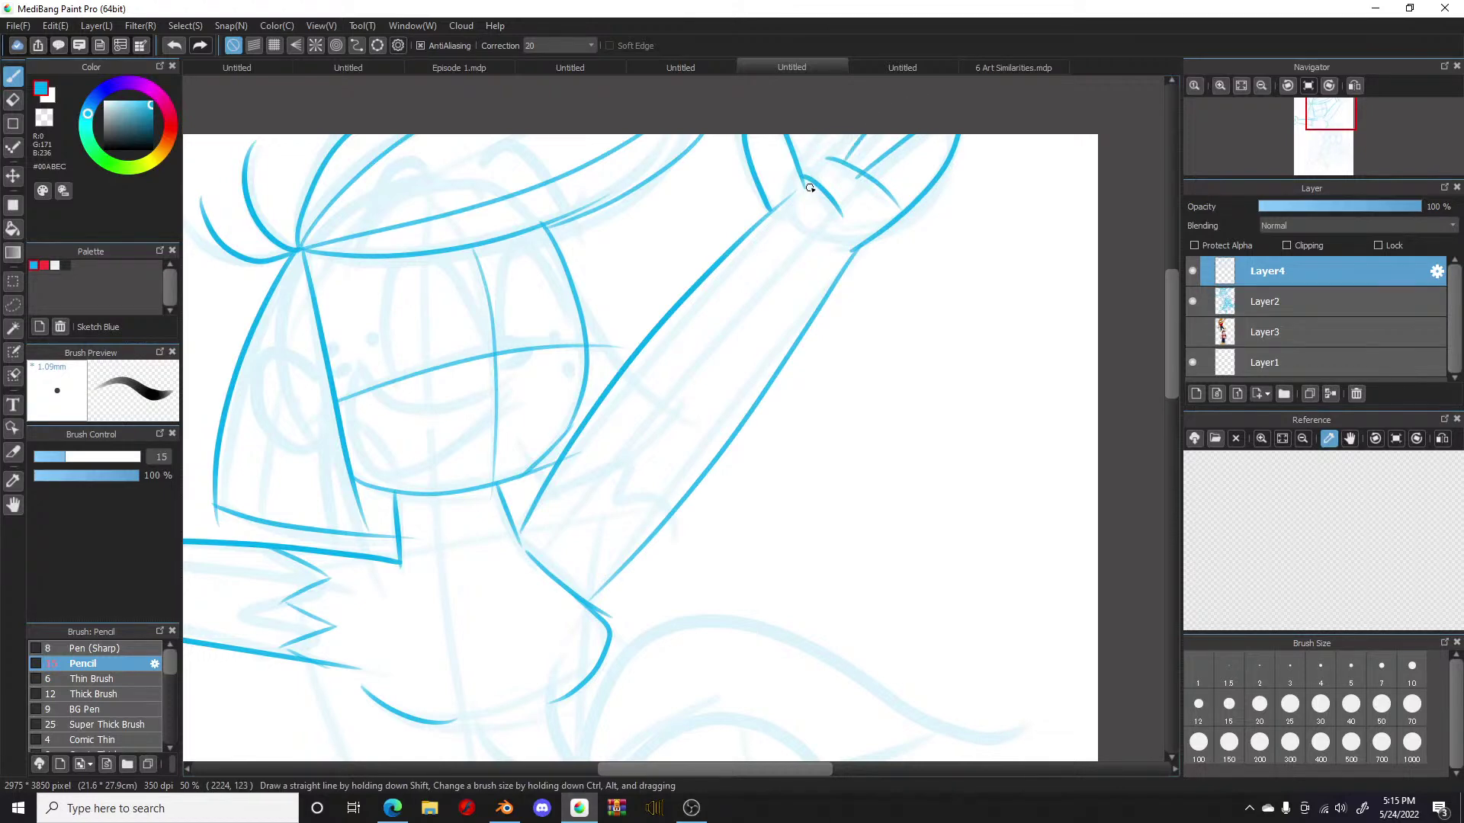
drag(799, 180, 829, 134)
drag(674, 771, 630, 771)
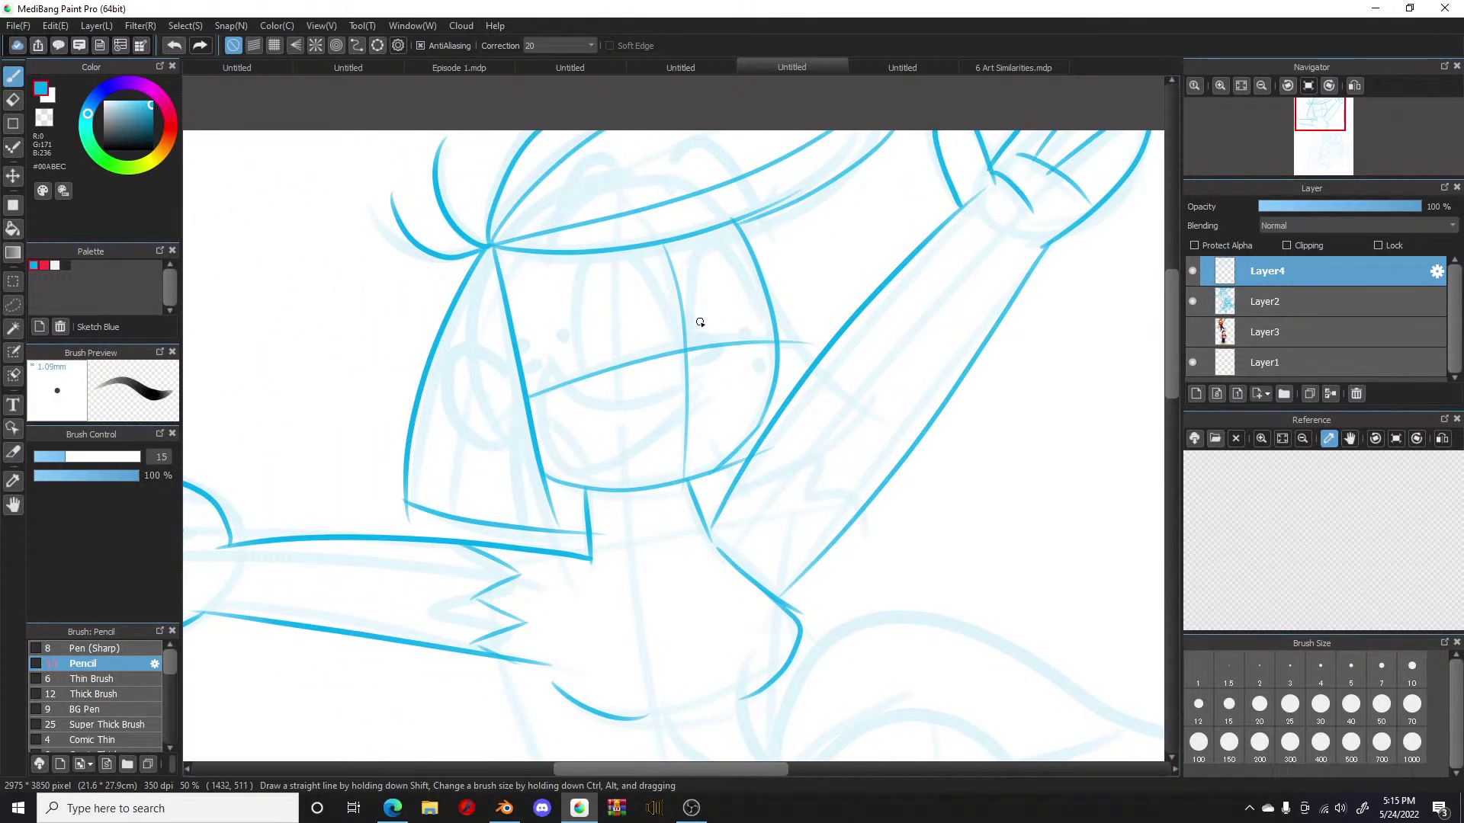
drag(693, 318, 704, 361)
drag(707, 352, 717, 354)
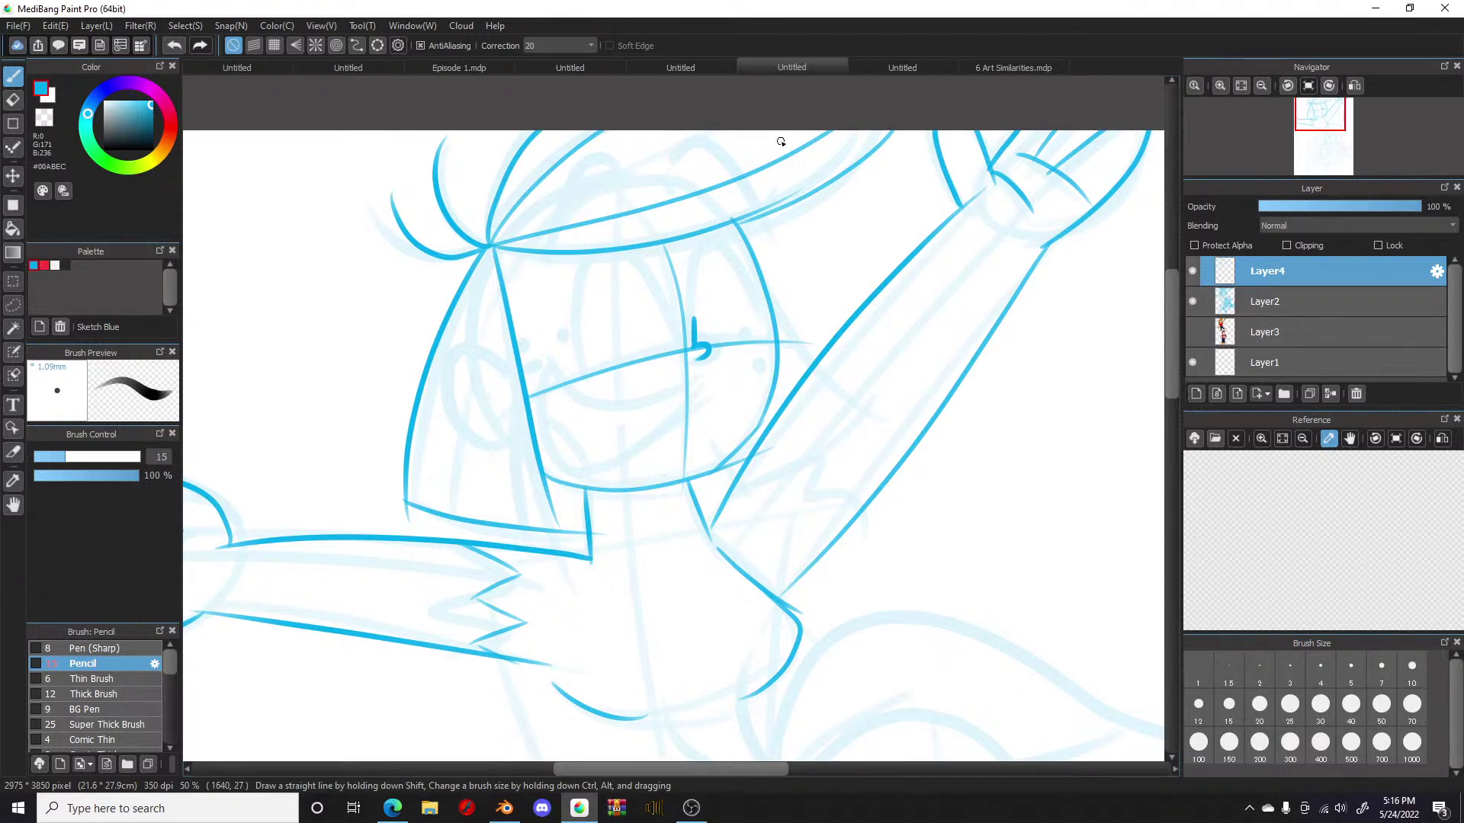
key(ctrl+z)
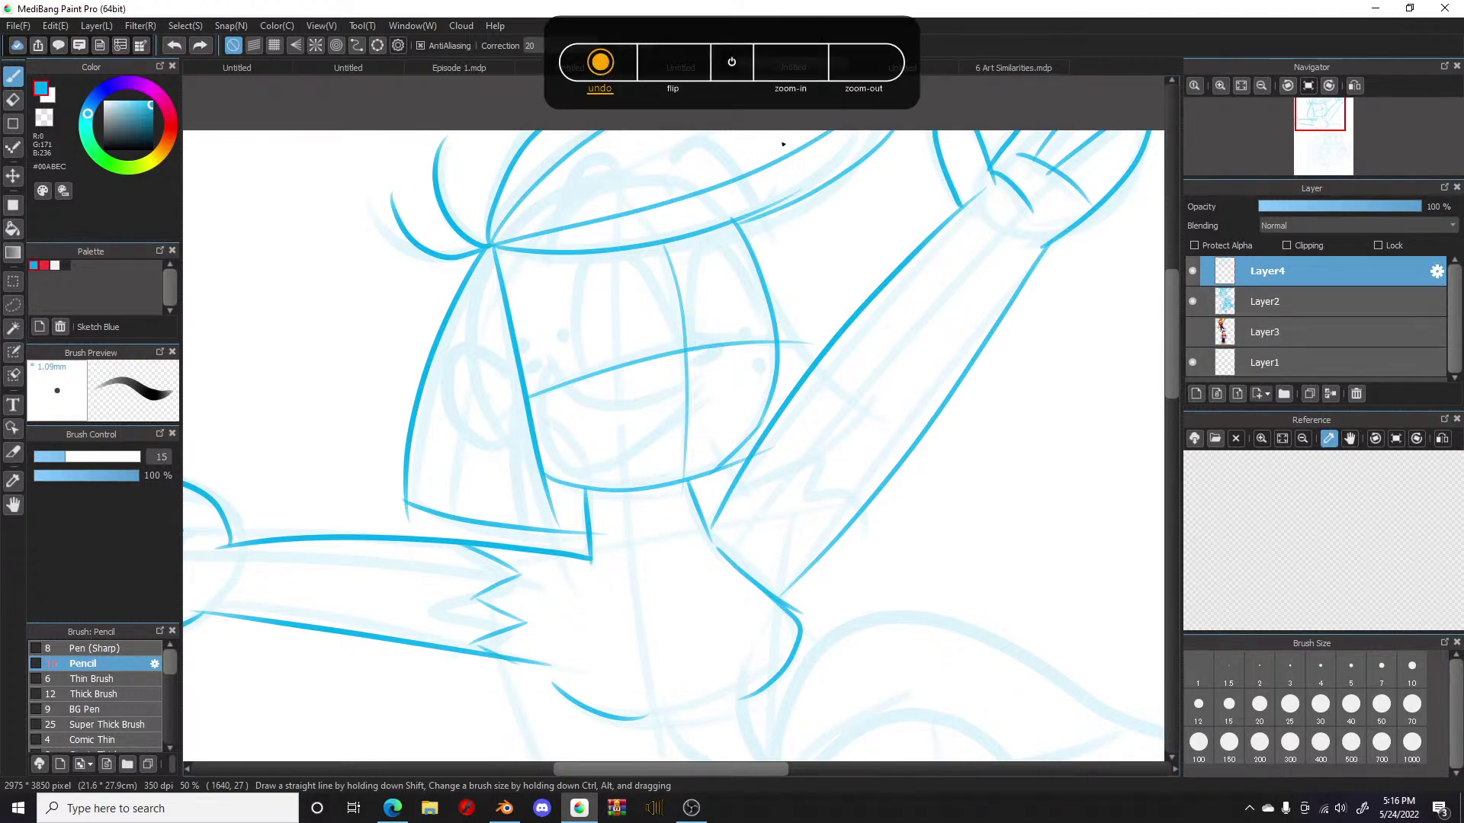
Step: Draw the upper figure's hooked nose where the face guidelines cross, with a short bridge line above it
key(ctrl+plus)
key(ctrl+plus)
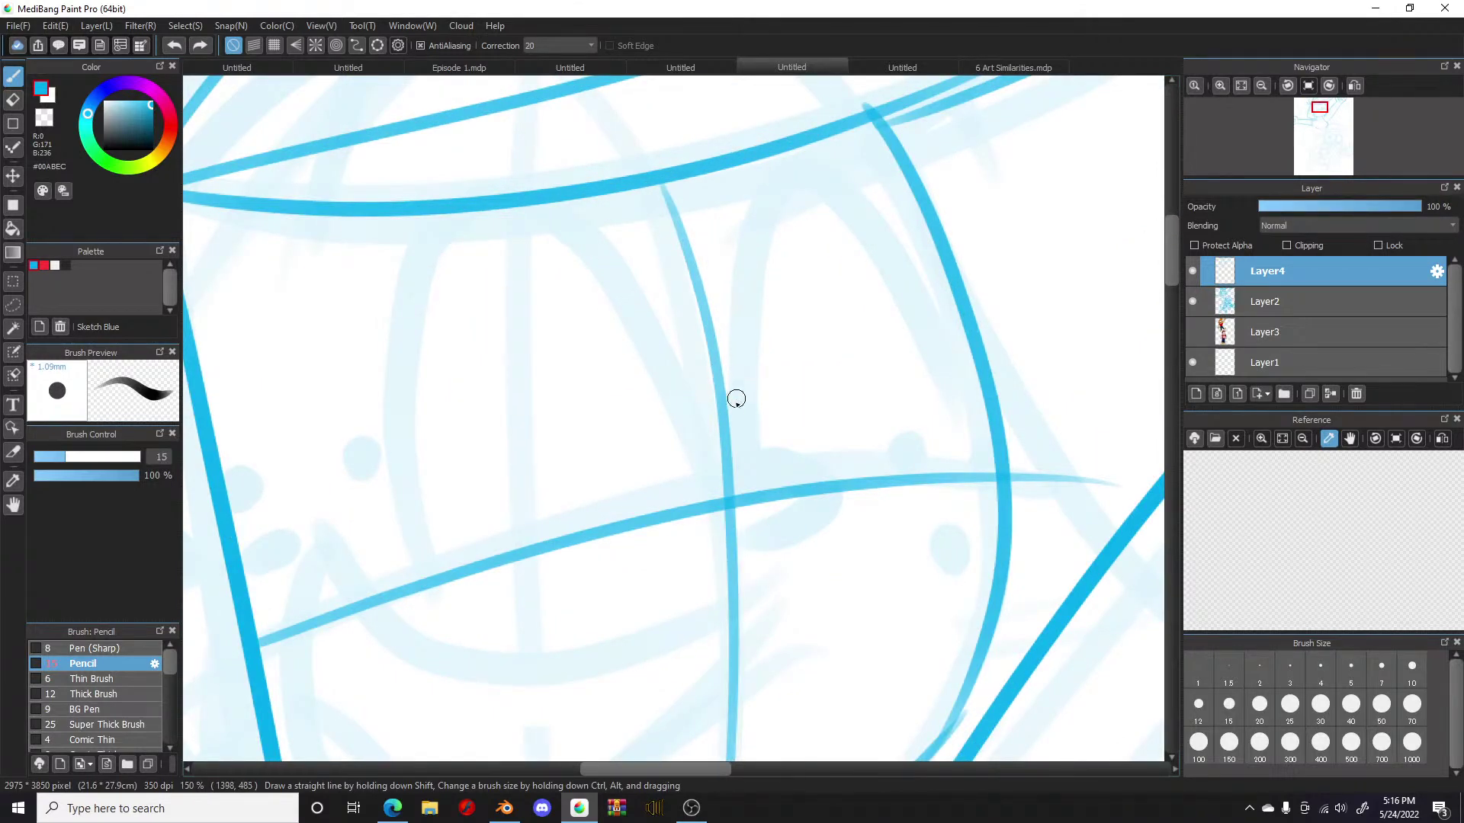
mouse_move(744, 391)
mouse_down()
mouse_move(743, 491)
mouse_move(770, 481)
mouse_move(831, 505)
mouse_move(746, 545)
mouse_up()
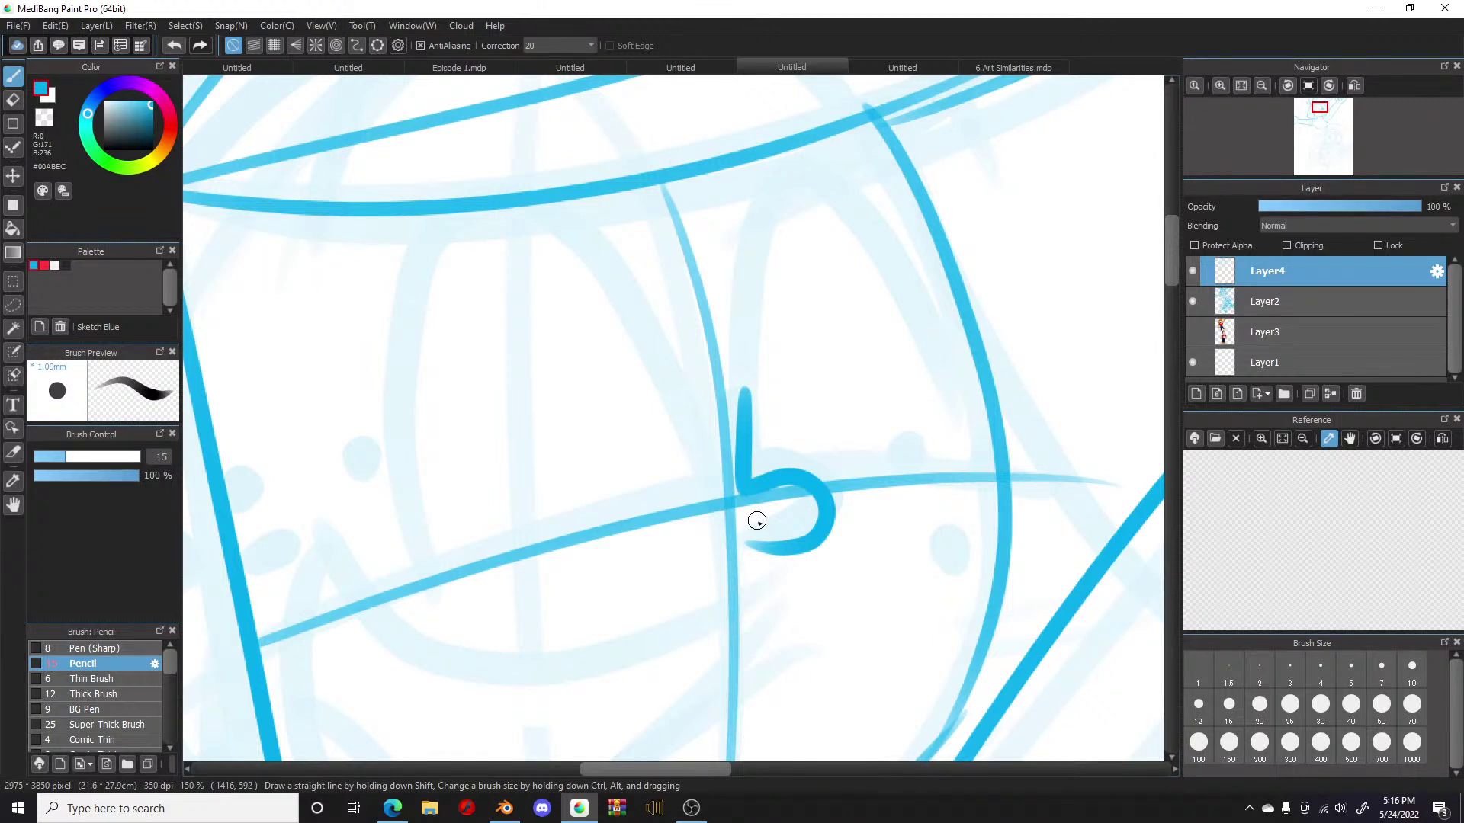
mouse_move(415, 578)
mouse_down()
mouse_move(521, 172)
mouse_move(682, 455)
mouse_up()
key(ctrl+z)
key(ctrl+z)
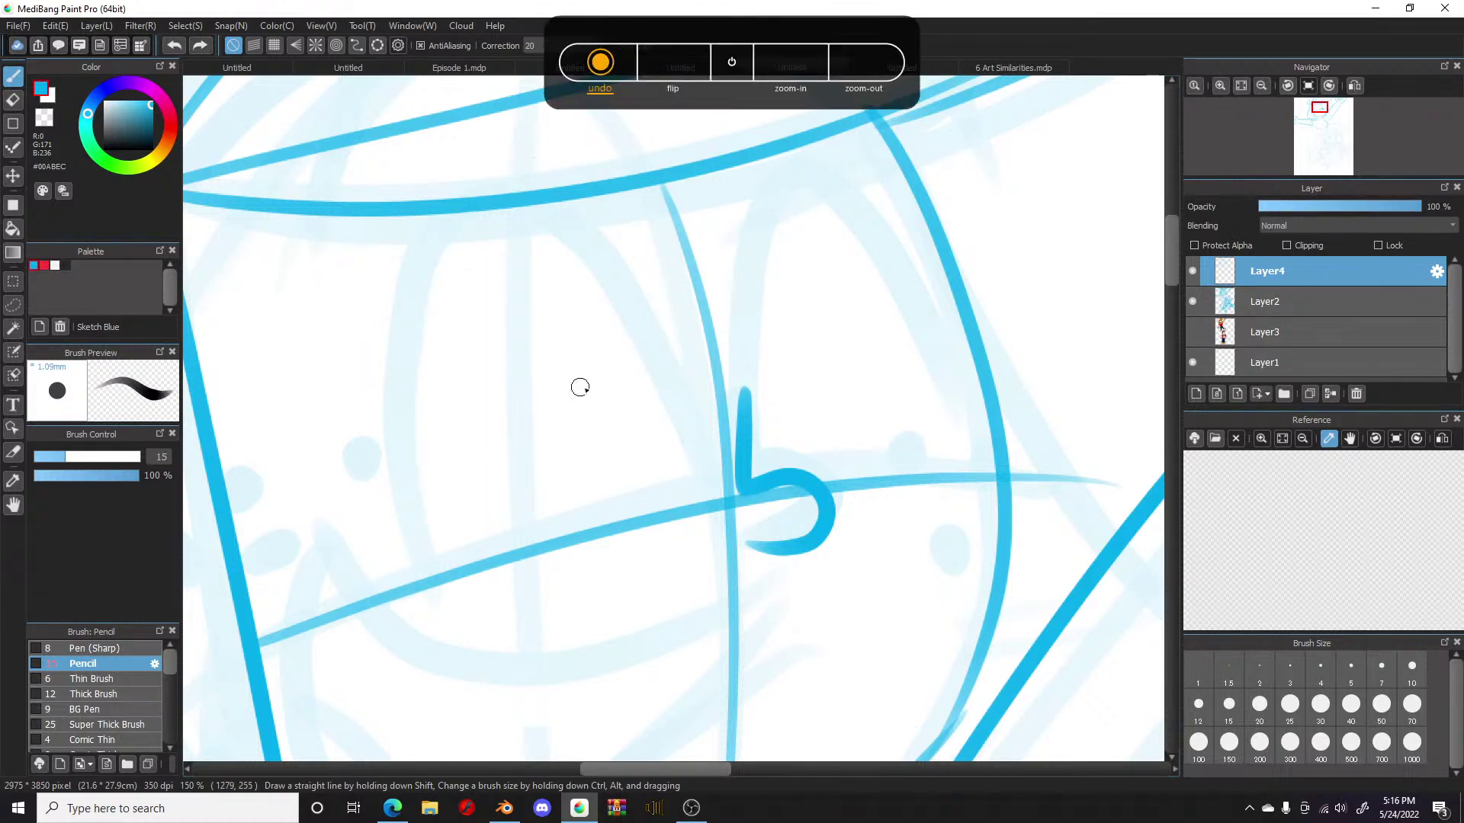
Step: Draw the upper figure's two tall arched eyes and three freckles on the right-side cheek
mouse_move(718, 500)
mouse_down()
mouse_move(550, 218)
mouse_move(446, 568)
mouse_up()
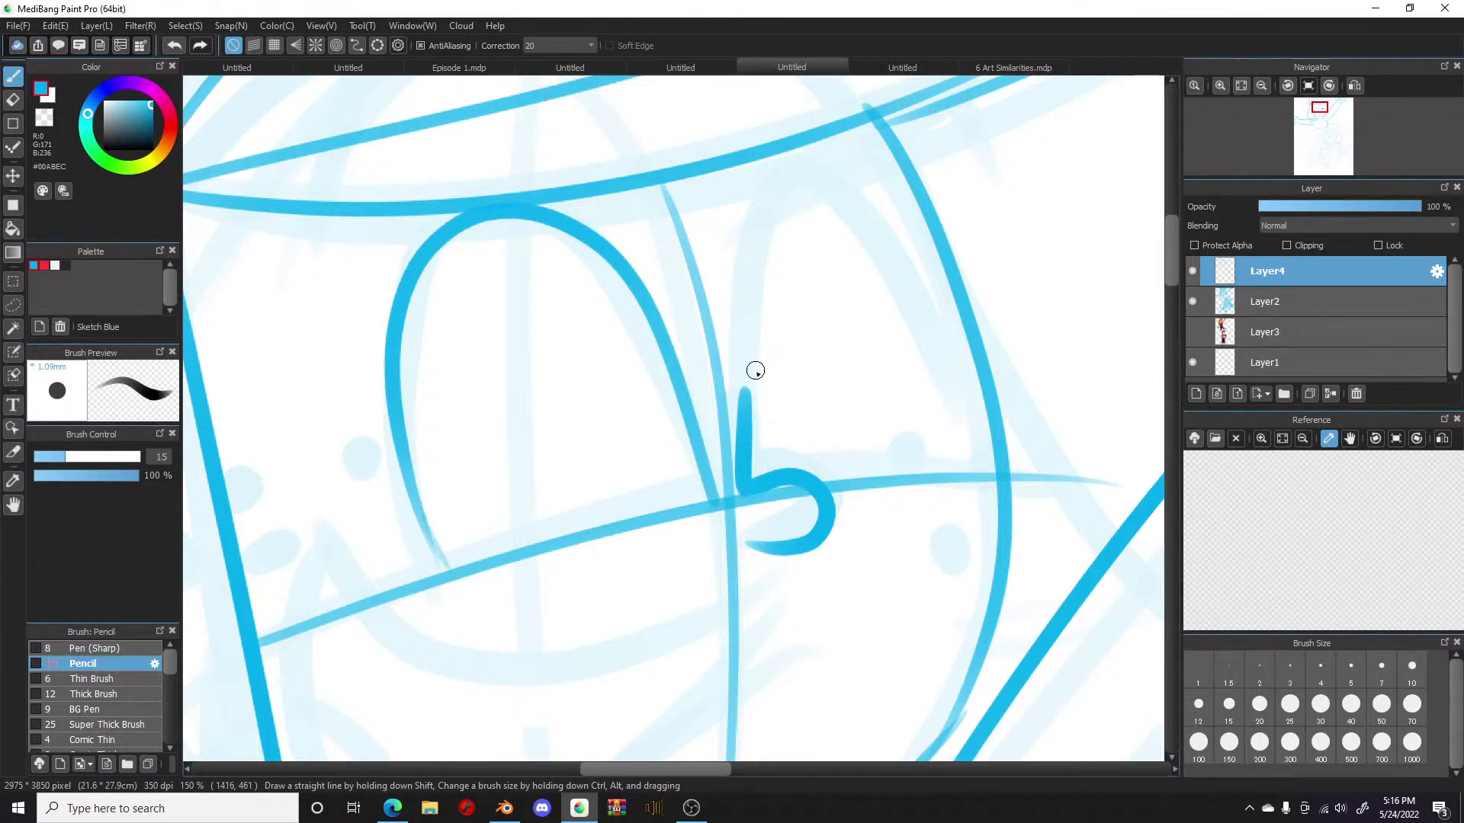
mouse_move(744, 427)
mouse_down()
mouse_move(778, 196)
mouse_move(948, 312)
mouse_move(979, 475)
mouse_up()
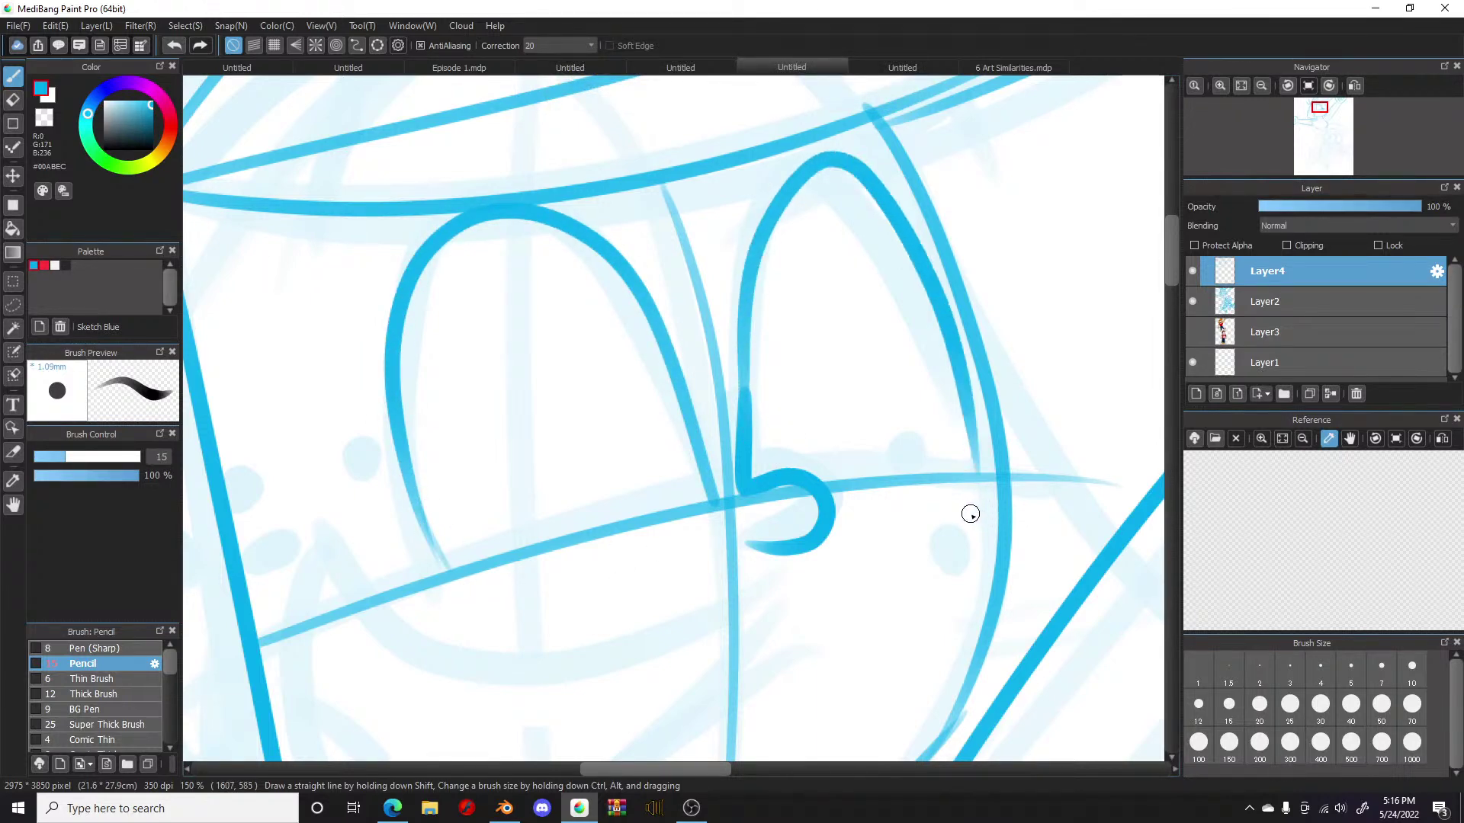
click(938, 498)
click(989, 494)
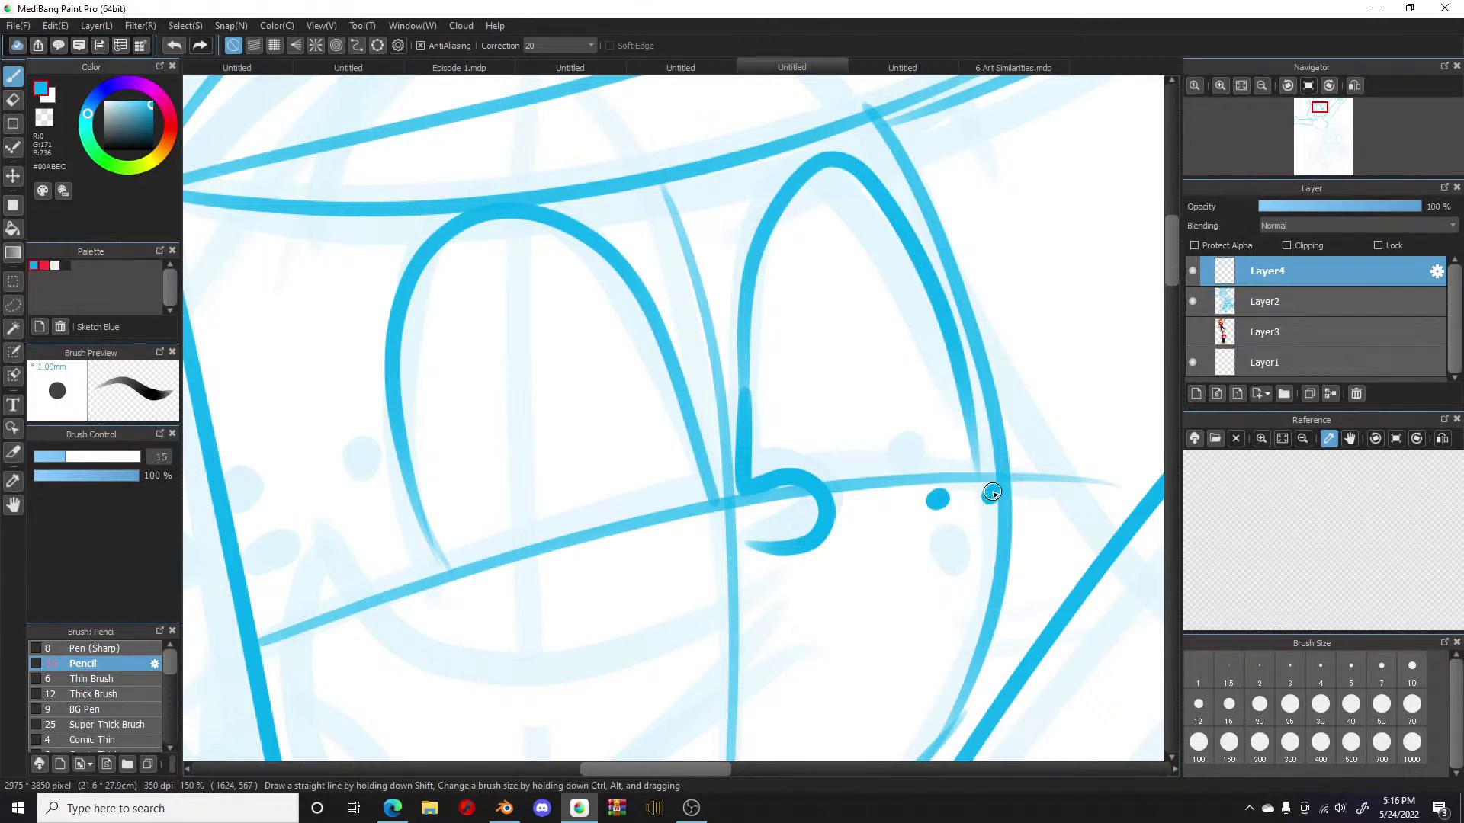
click(961, 533)
Step: Draw the upper figure's two high arched eyebrows overlapping the headwear band above the eyes
drag(654, 770, 643, 770)
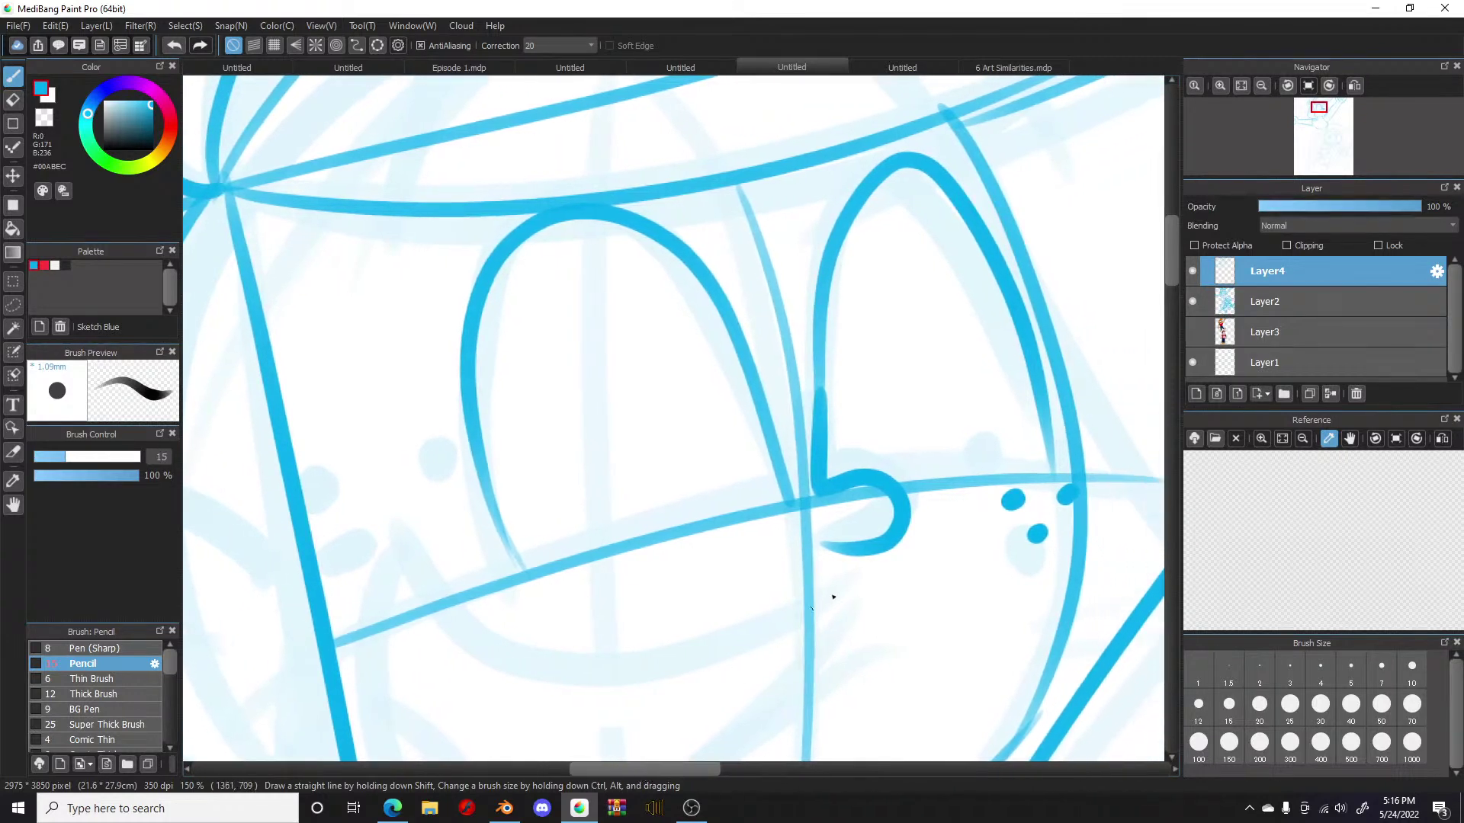
drag(1165, 264, 1140, 235)
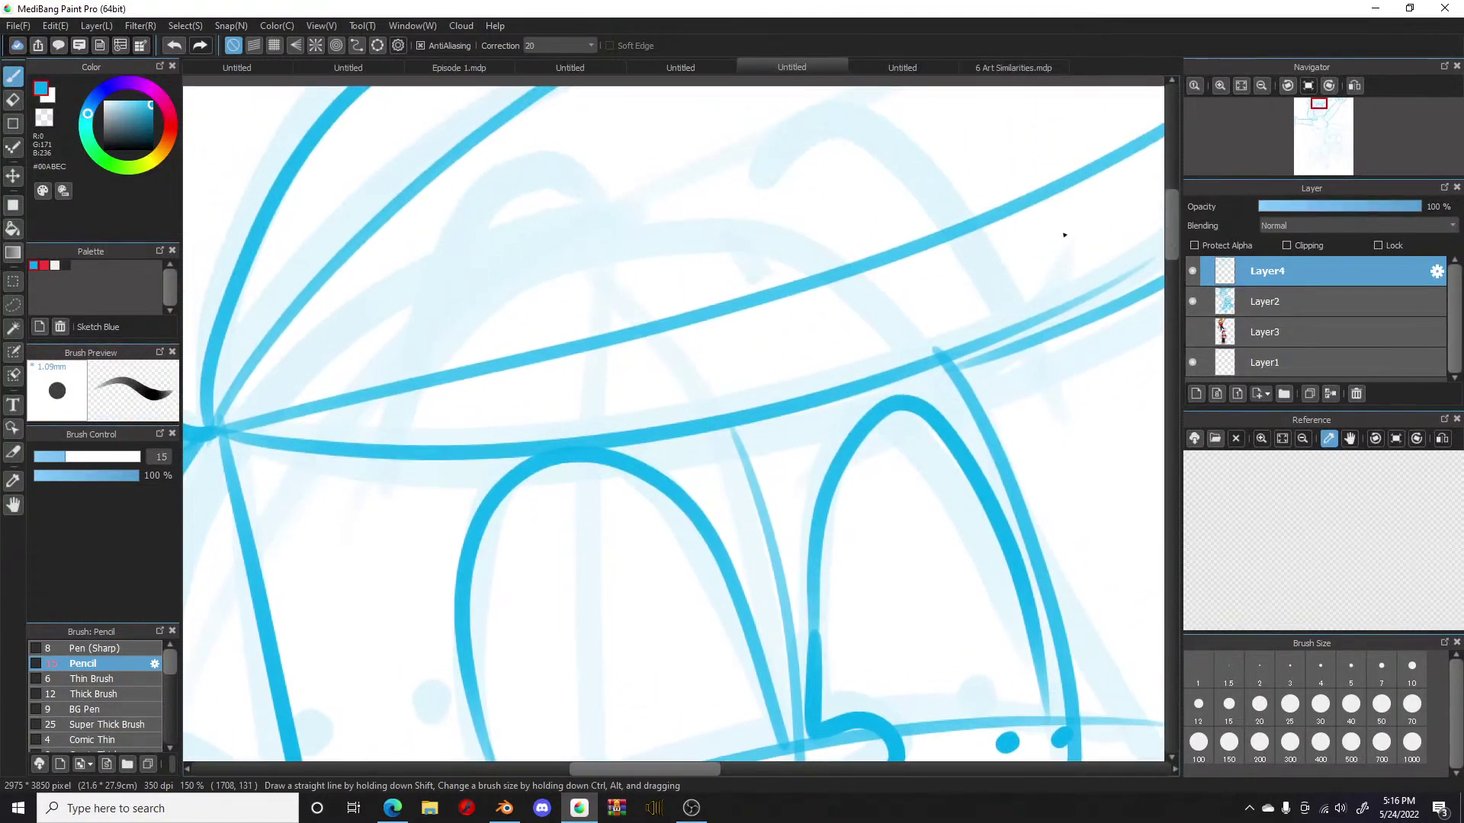
mouse_move(605, 206)
mouse_down()
mouse_move(430, 286)
mouse_move(355, 516)
mouse_up()
mouse_move(759, 183)
mouse_down()
mouse_move(797, 137)
mouse_move(977, 341)
mouse_up()
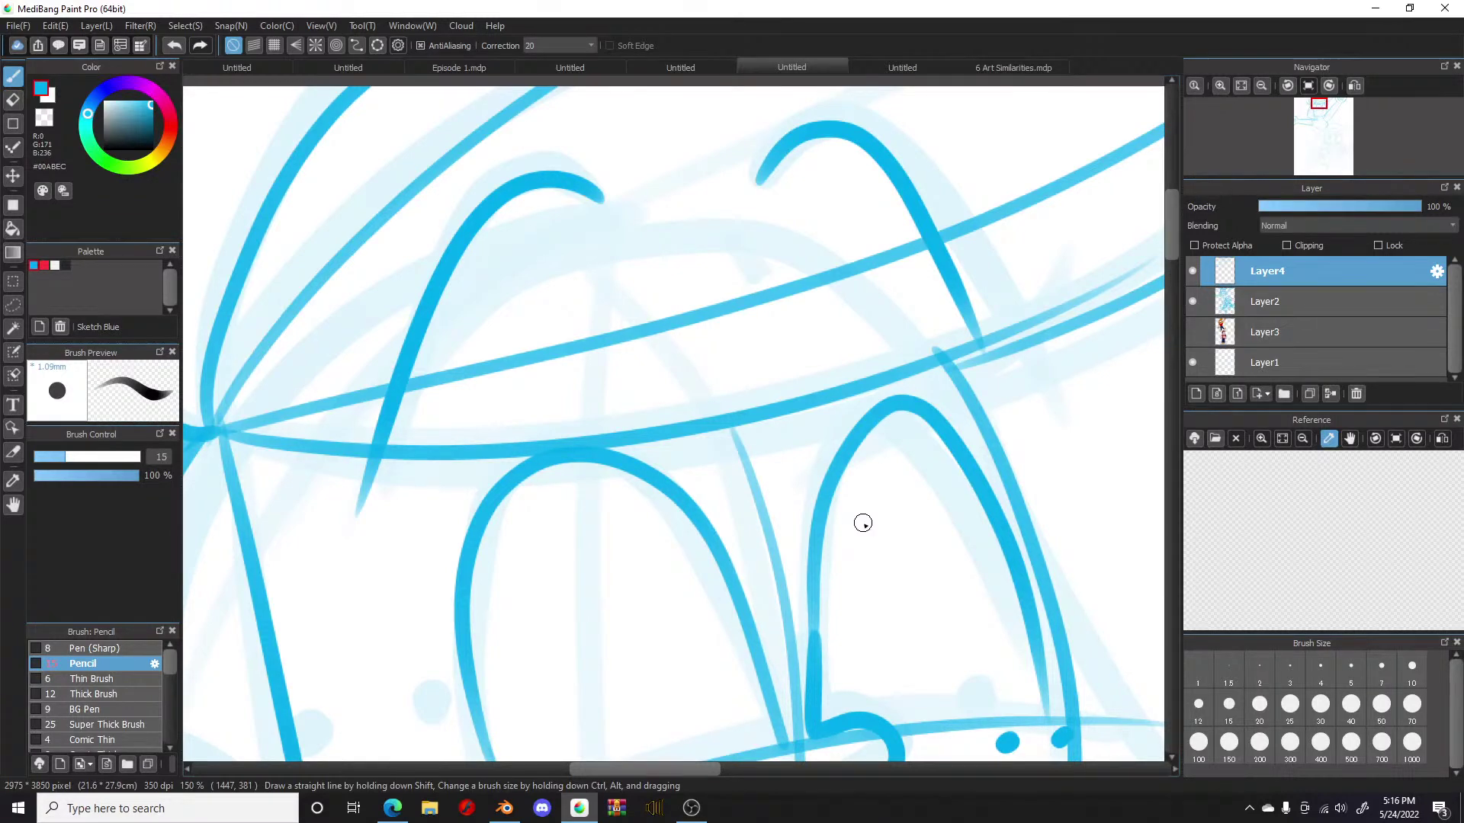
Step: Add three freckles to the upper figure's left-side cheek, outside the eye
drag(1178, 230, 1178, 268)
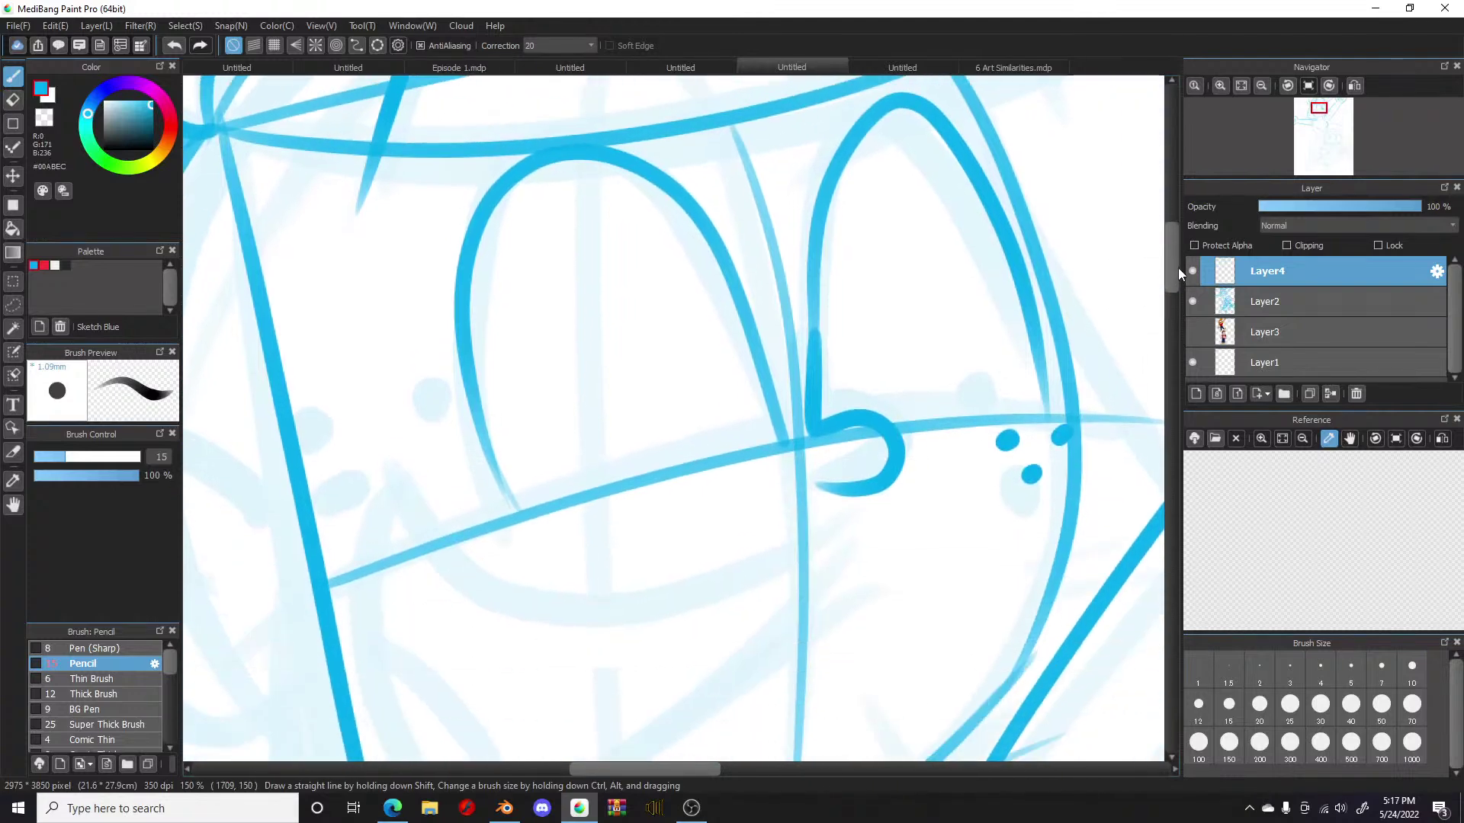
click(329, 410)
drag(414, 392, 424, 402)
drag(362, 455, 371, 450)
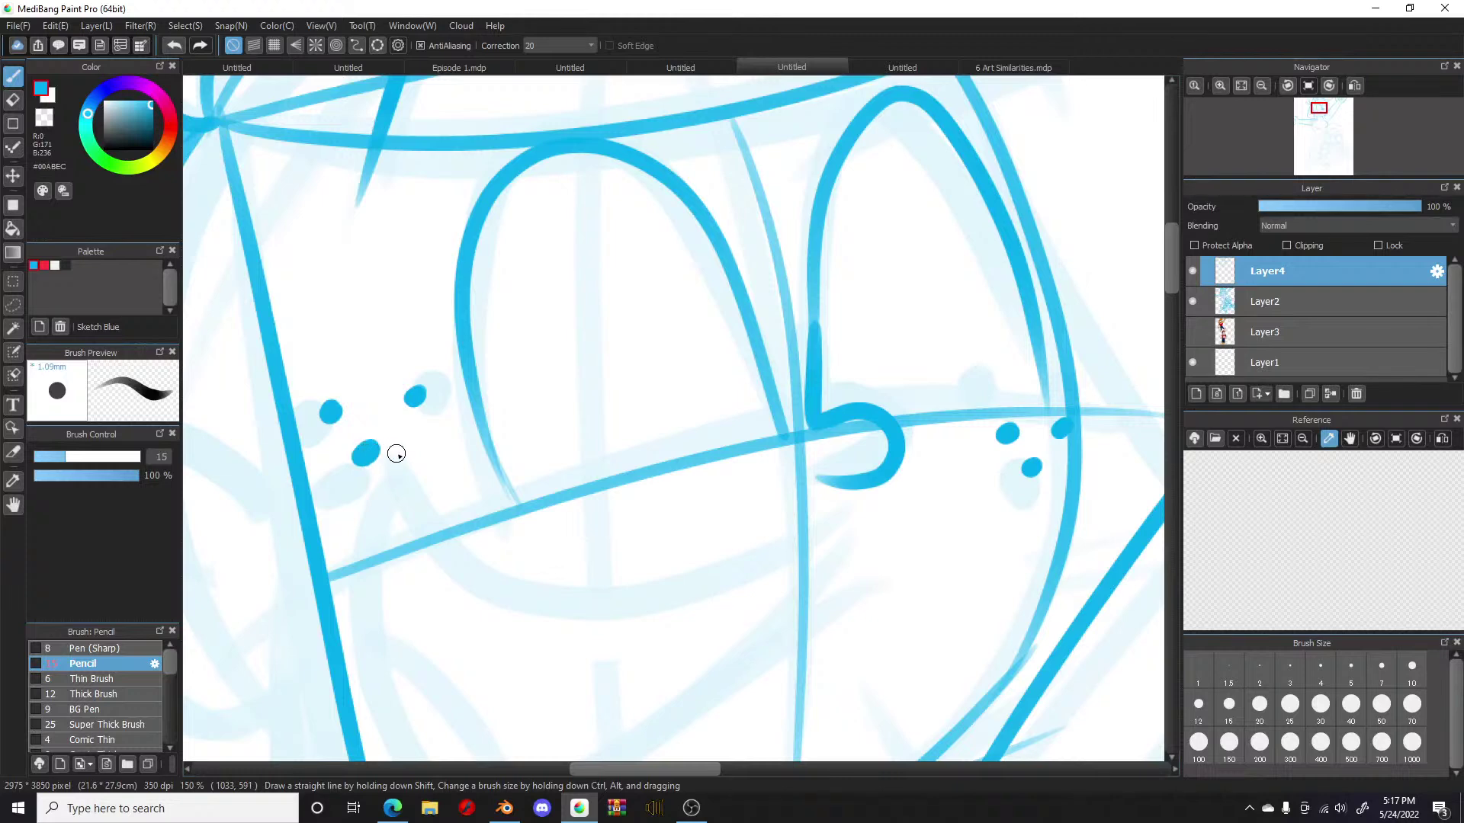
drag(1173, 273, 1172, 290)
mouse_move(837, 359)
mouse_down()
mouse_move(692, 427)
mouse_move(422, 388)
mouse_move(386, 326)
mouse_up()
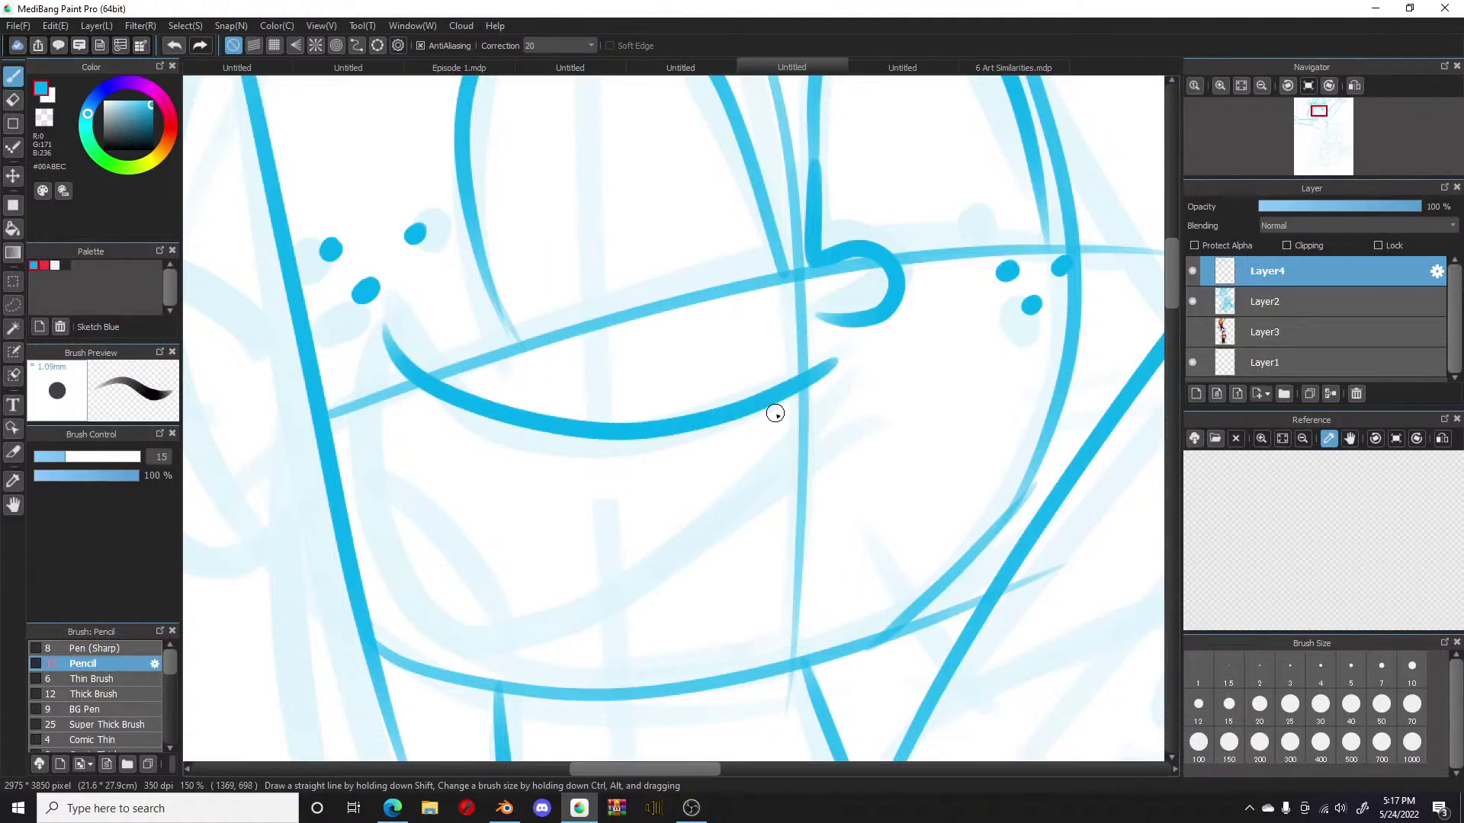
key(ctrl+z)
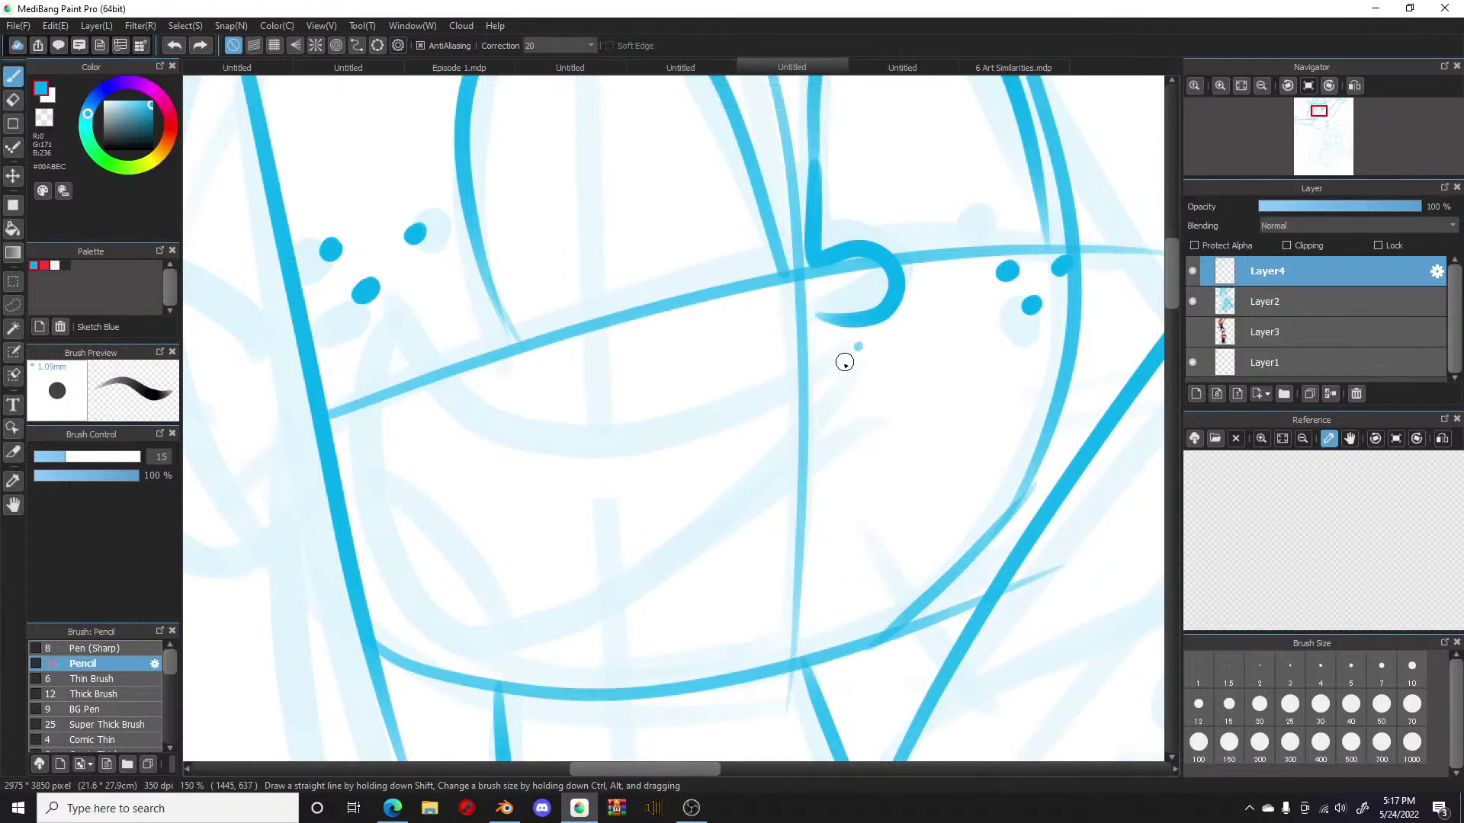
mouse_move(860, 346)
mouse_down()
mouse_move(656, 412)
mouse_move(440, 323)
mouse_up()
drag(496, 379, 416, 283)
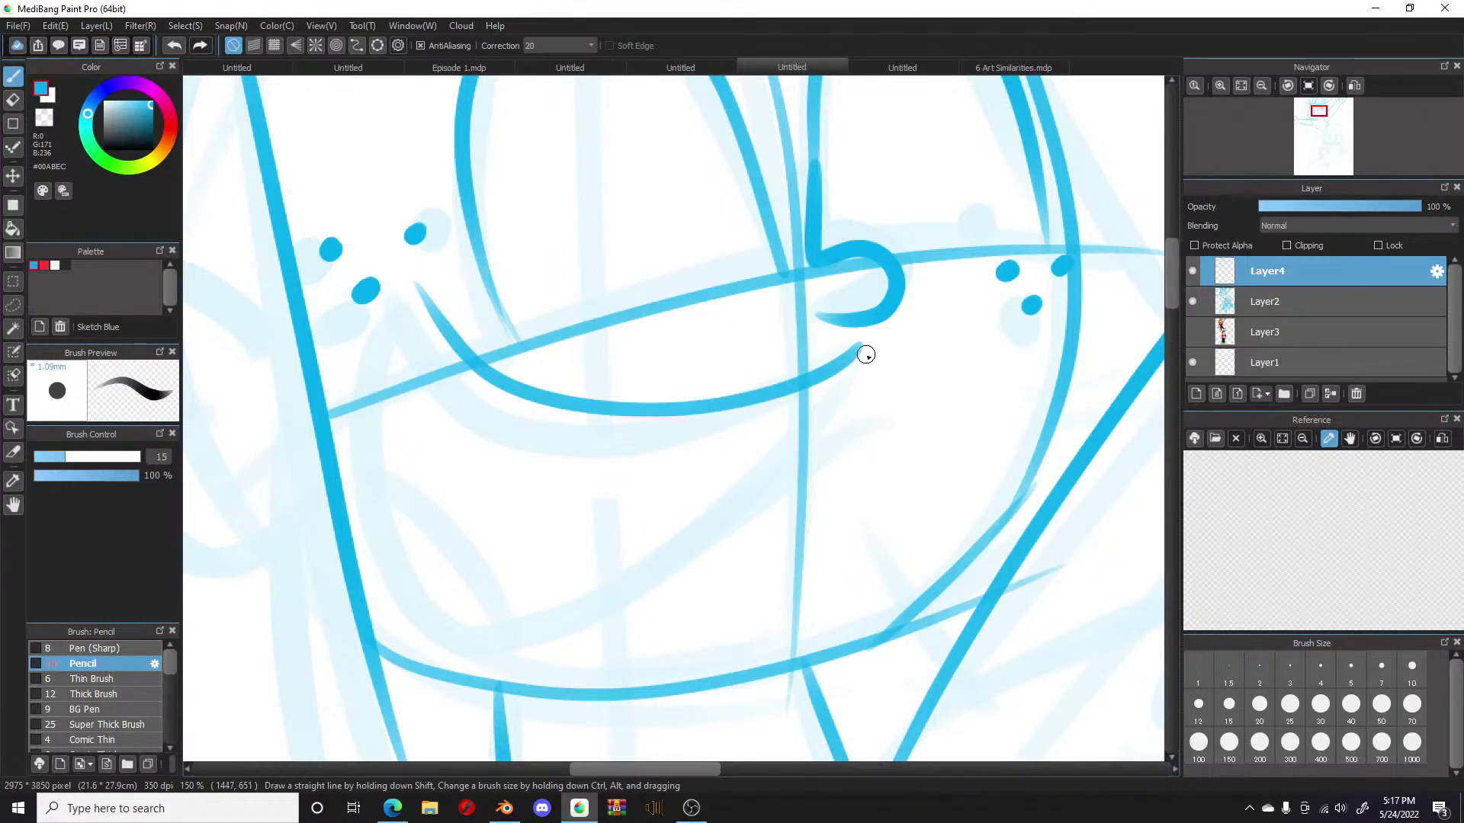
mouse_move(417, 285)
mouse_down()
mouse_move(549, 621)
mouse_move(631, 585)
mouse_up()
key(ctrl+z)
key(ctrl+z)
key(ctrl+z)
Step: Draw the upper figure's wide open grin below the nose, with a curved tongue in its lower left-side corner
mouse_move(862, 348)
mouse_down()
mouse_move(397, 321)
mouse_move(417, 292)
mouse_move(391, 316)
mouse_move(379, 384)
mouse_move(398, 598)
mouse_move(611, 594)
mouse_move(869, 347)
mouse_up()
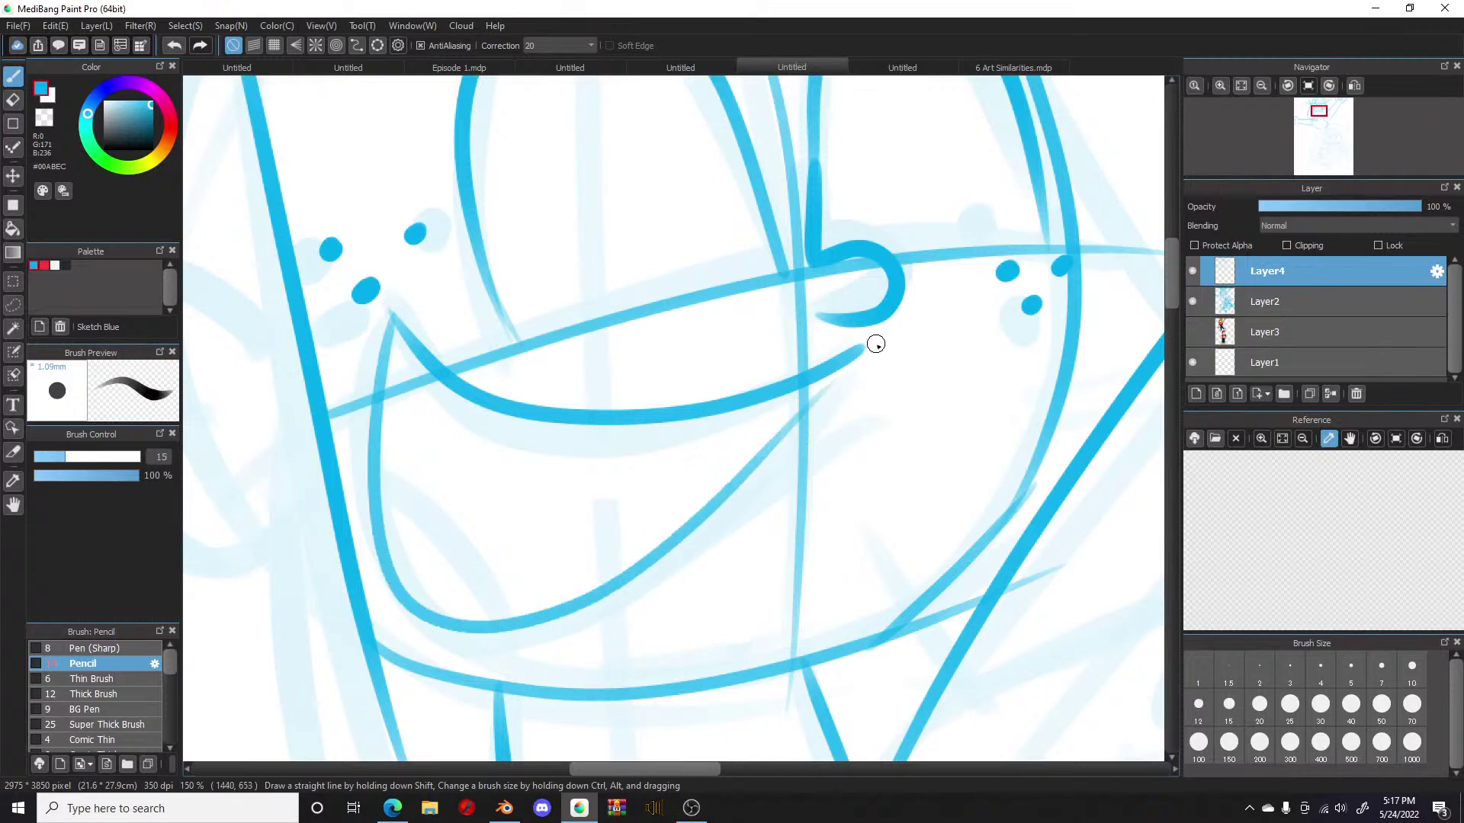
drag(794, 423, 881, 340)
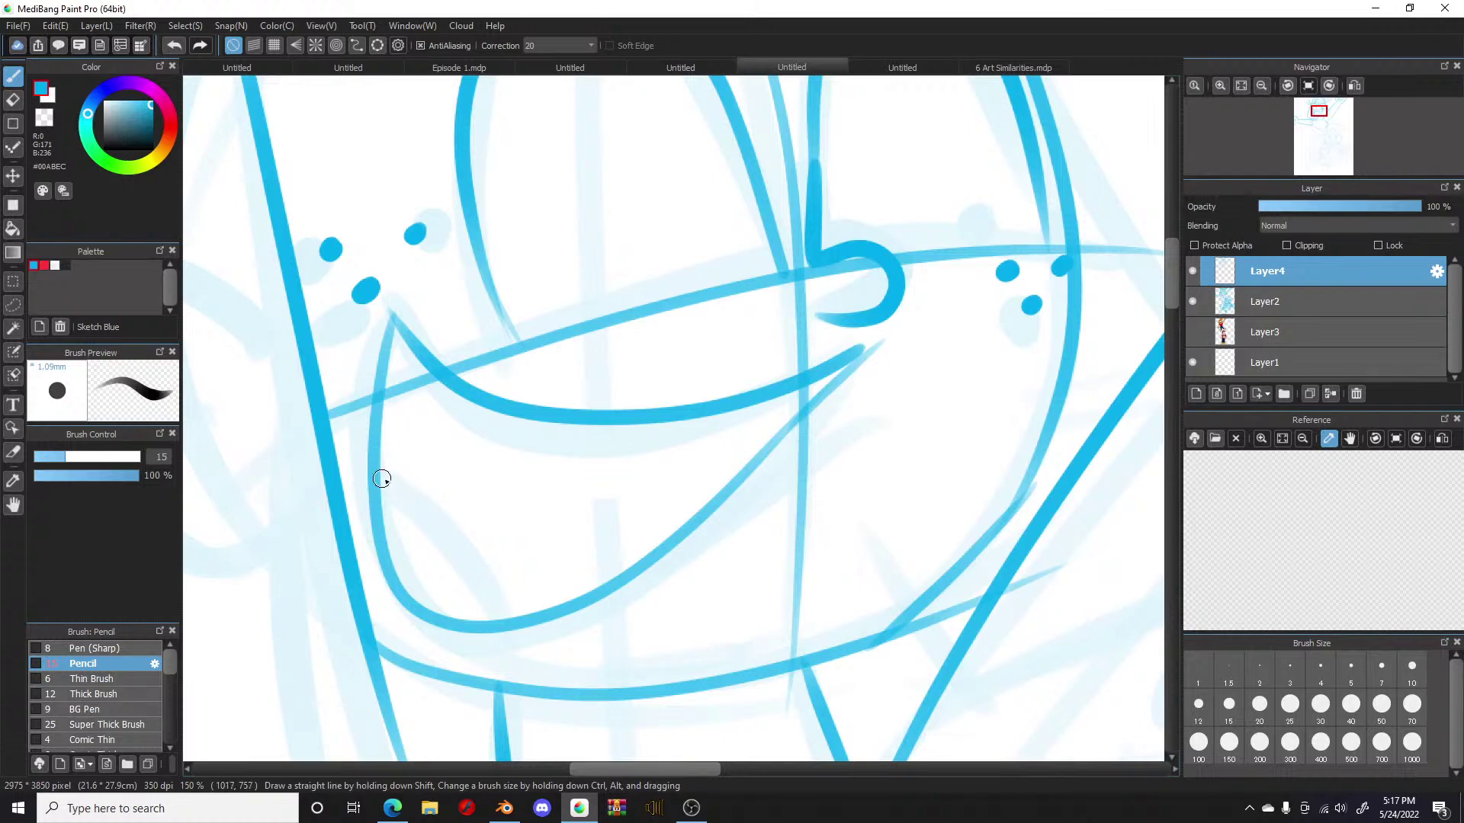
mouse_move(372, 479)
mouse_down()
mouse_move(465, 545)
mouse_move(466, 636)
mouse_up()
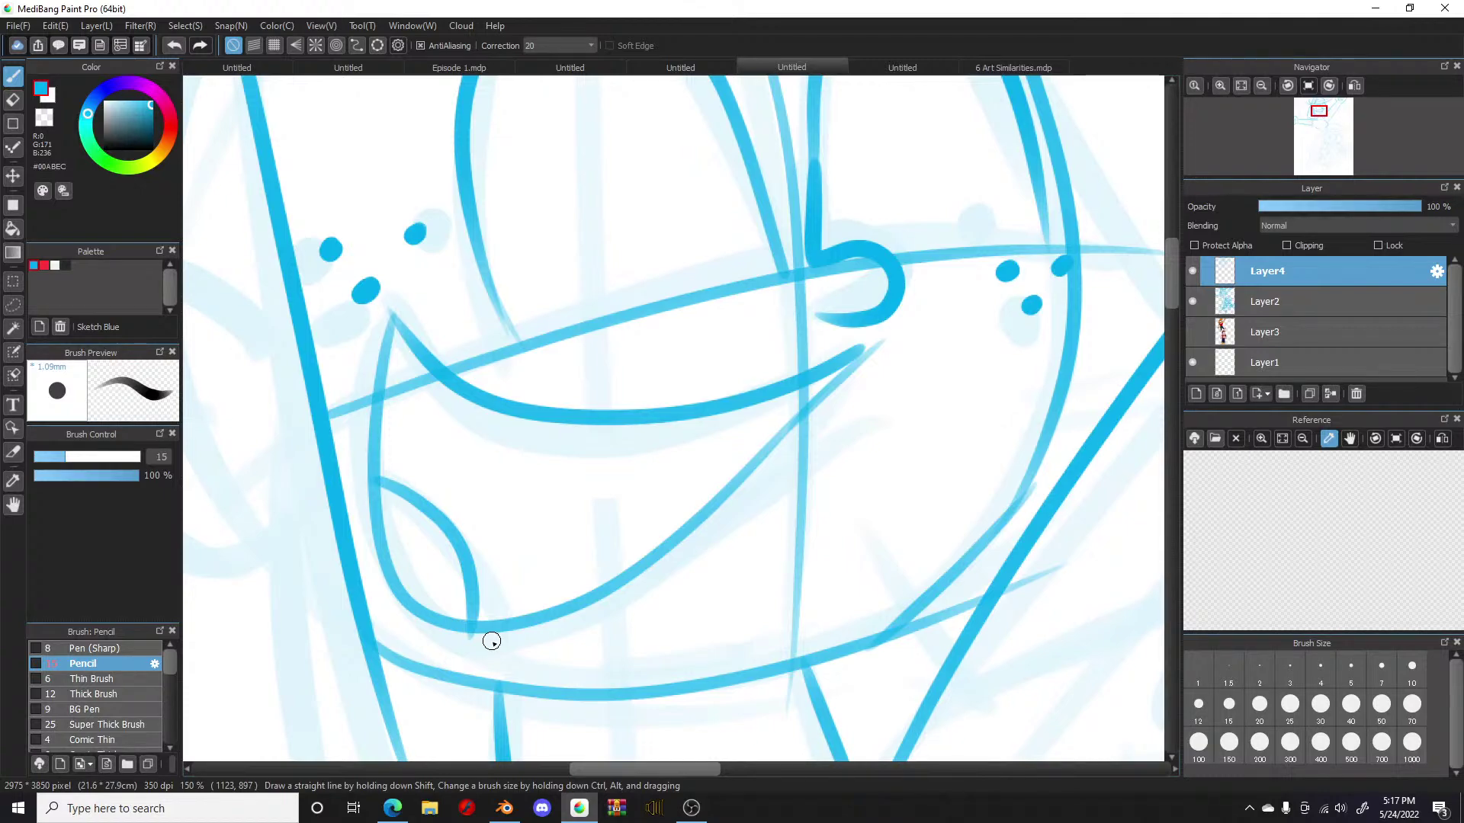
Step: Draw the jagged sleeve edge on the upper figure's raised arm and the rounded neckline with a short collarbone mark
scroll(491, 642, down, 3)
scroll(494, 644, down, 6)
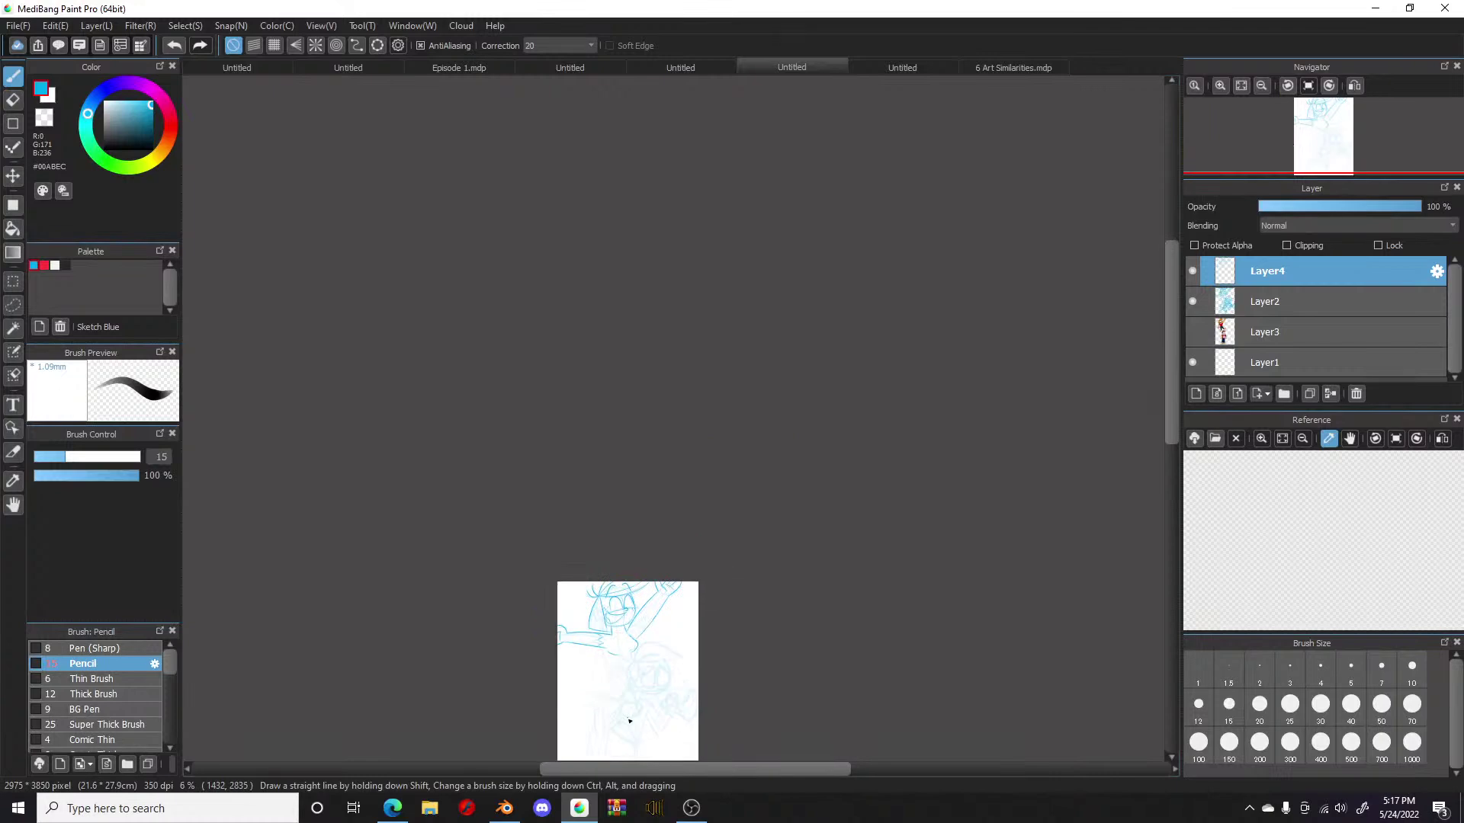
scroll(640, 686, up, 5)
scroll(492, 314, up, 4)
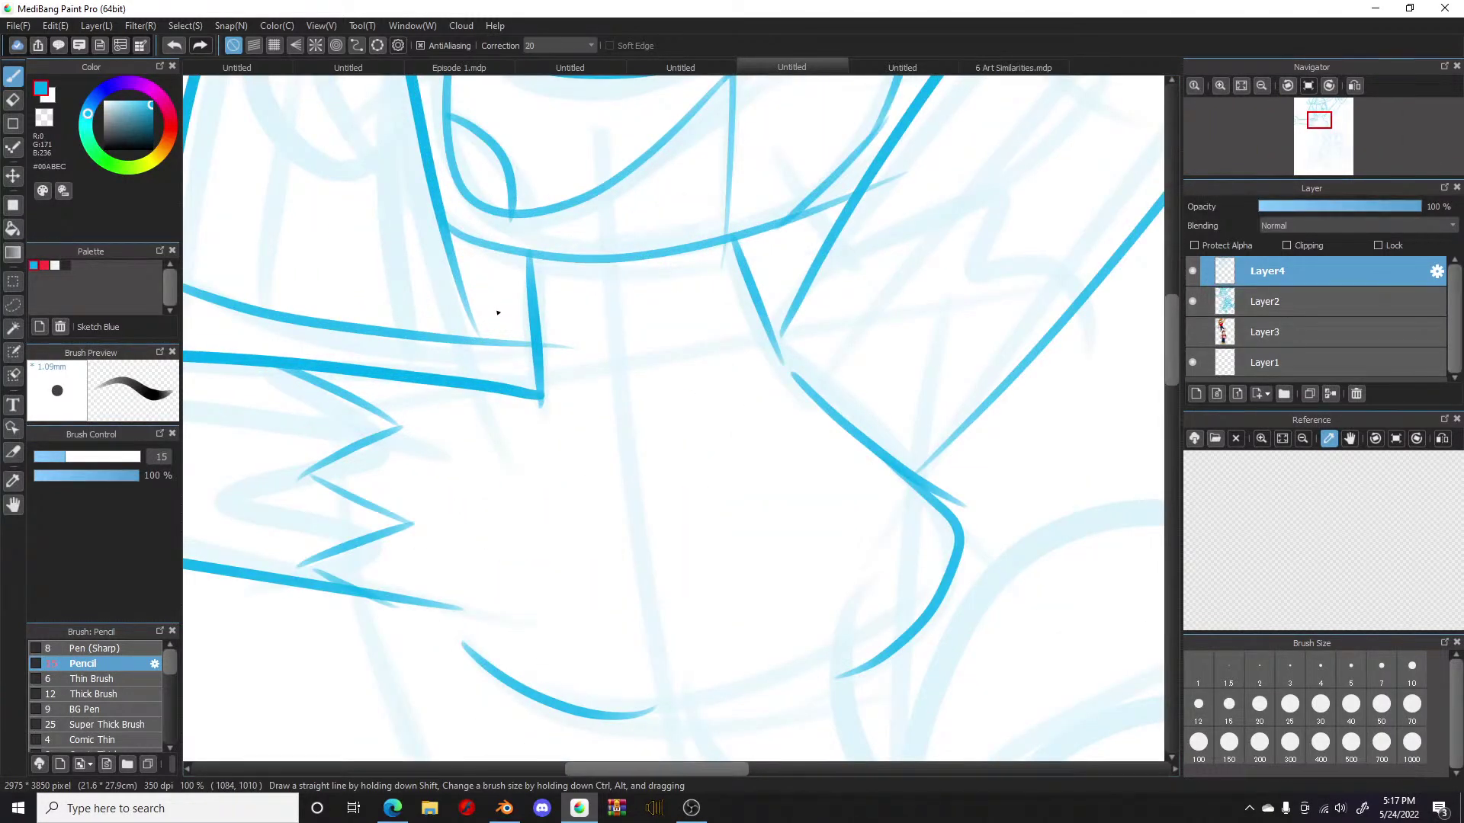
mouse_move(832, 241)
mouse_down()
mouse_move(902, 191)
mouse_move(944, 184)
mouse_move(923, 189)
mouse_move(928, 280)
mouse_move(1030, 221)
mouse_move(1008, 339)
mouse_move(1105, 301)
mouse_up()
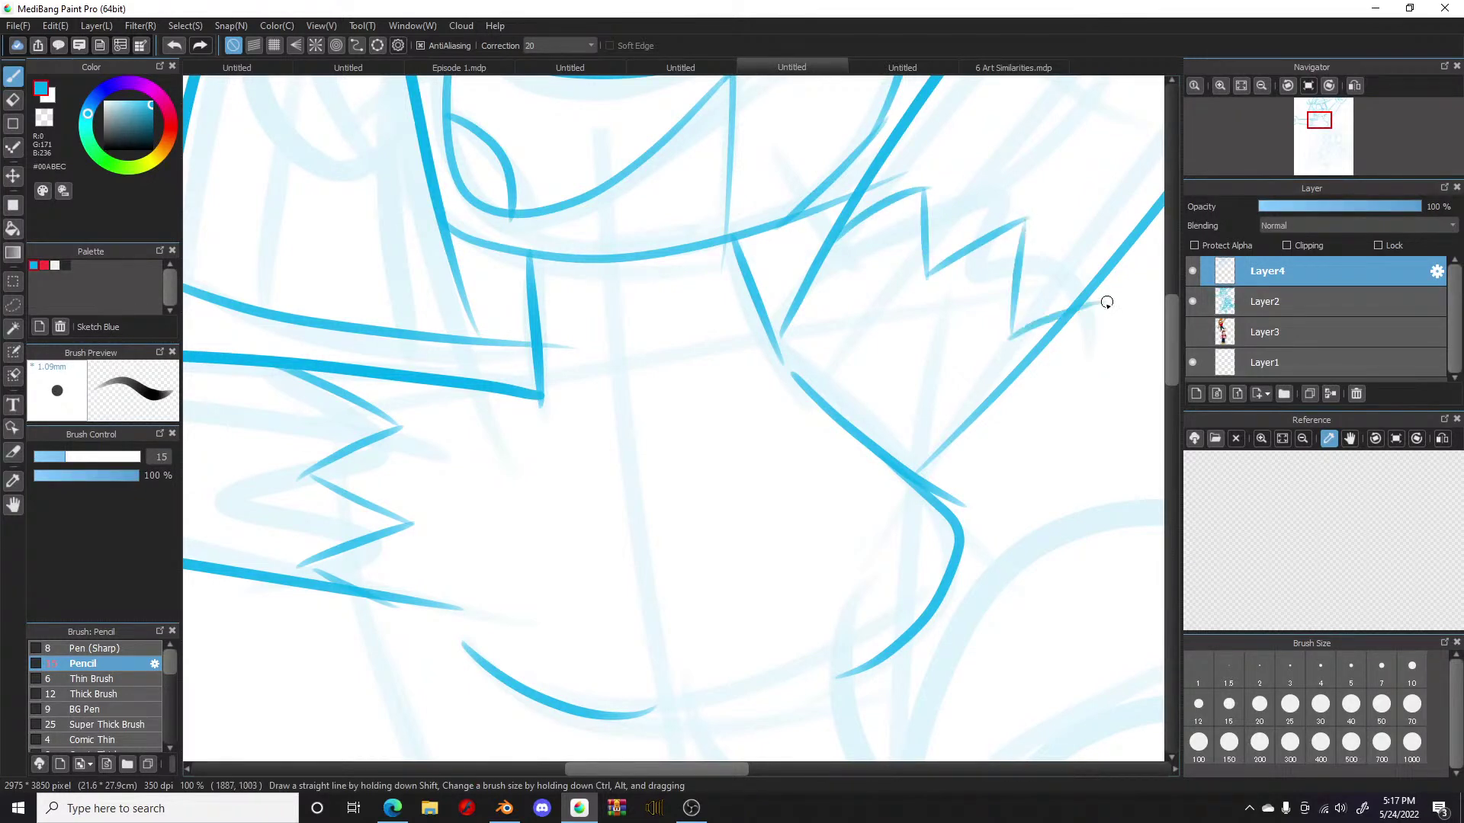
mouse_move(507, 395)
mouse_down()
mouse_move(554, 474)
mouse_move(794, 458)
mouse_move(776, 427)
mouse_move(750, 478)
mouse_move(782, 469)
mouse_move(829, 265)
mouse_up()
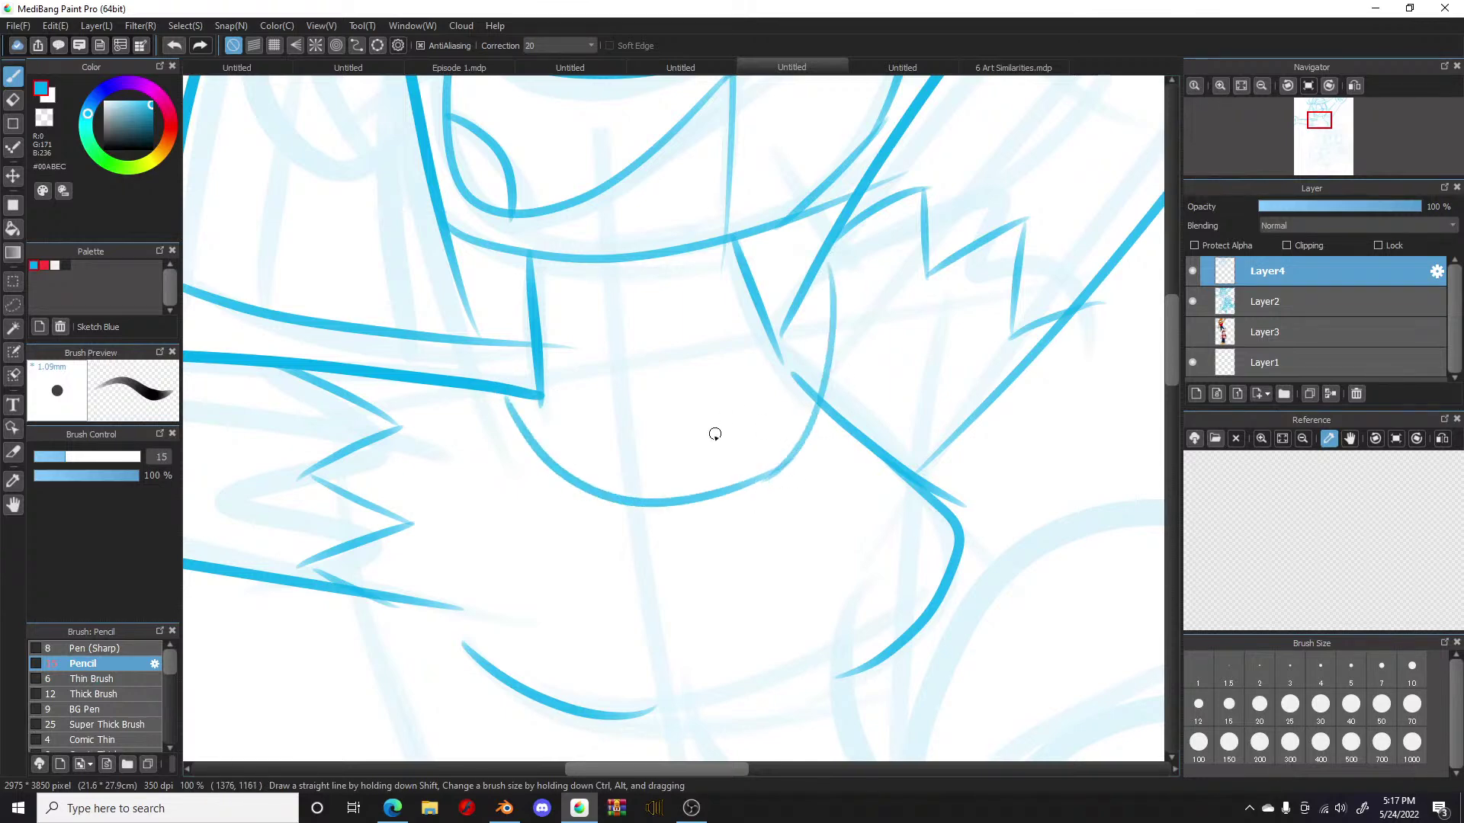
drag(695, 419, 740, 485)
Step: Draw the short hair-edge strokes between the right side of the upper figure's face and the raised arm
scroll(652, 495, down, 2)
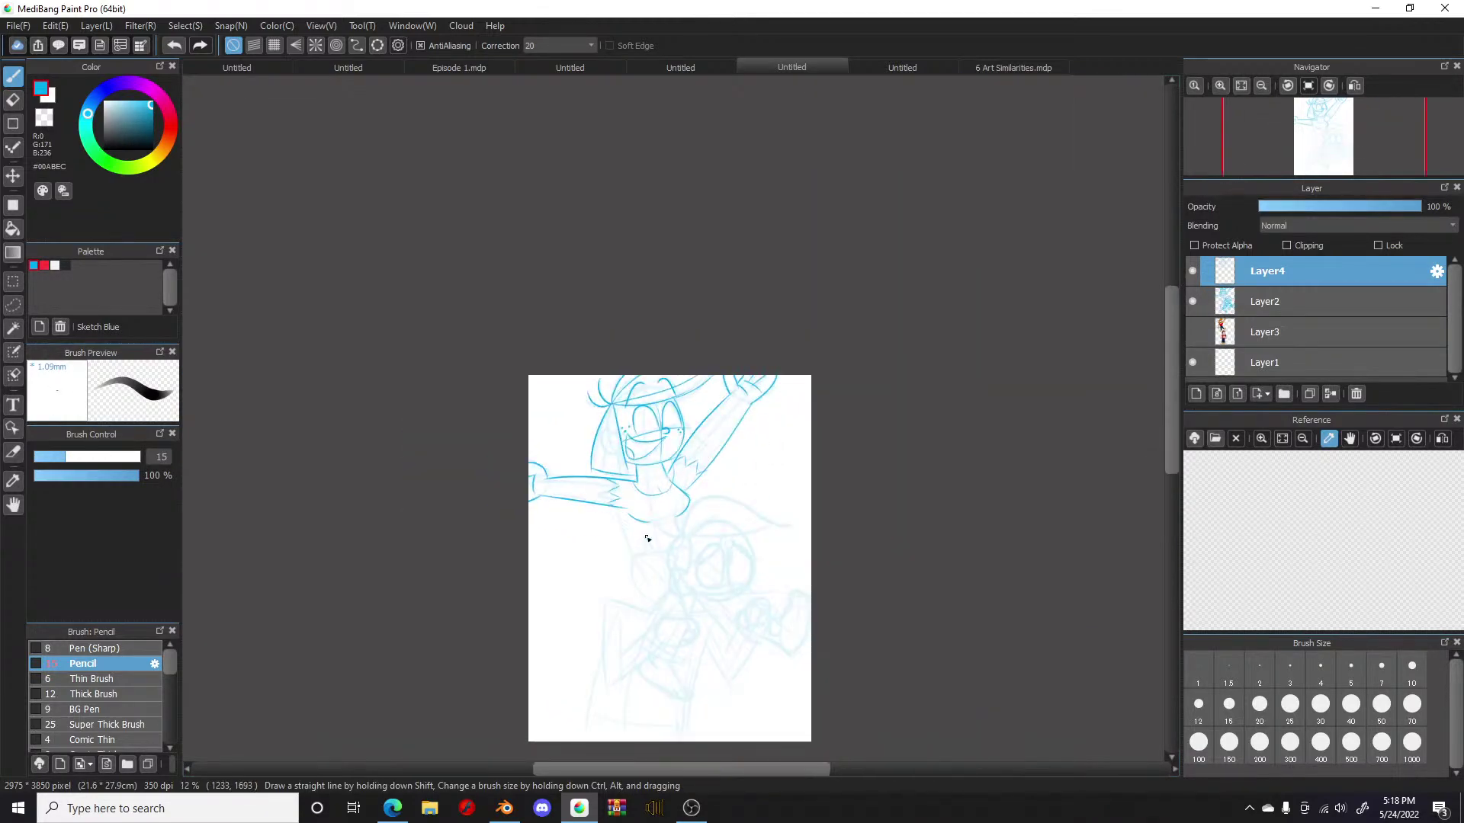
scroll(648, 501, up, 3)
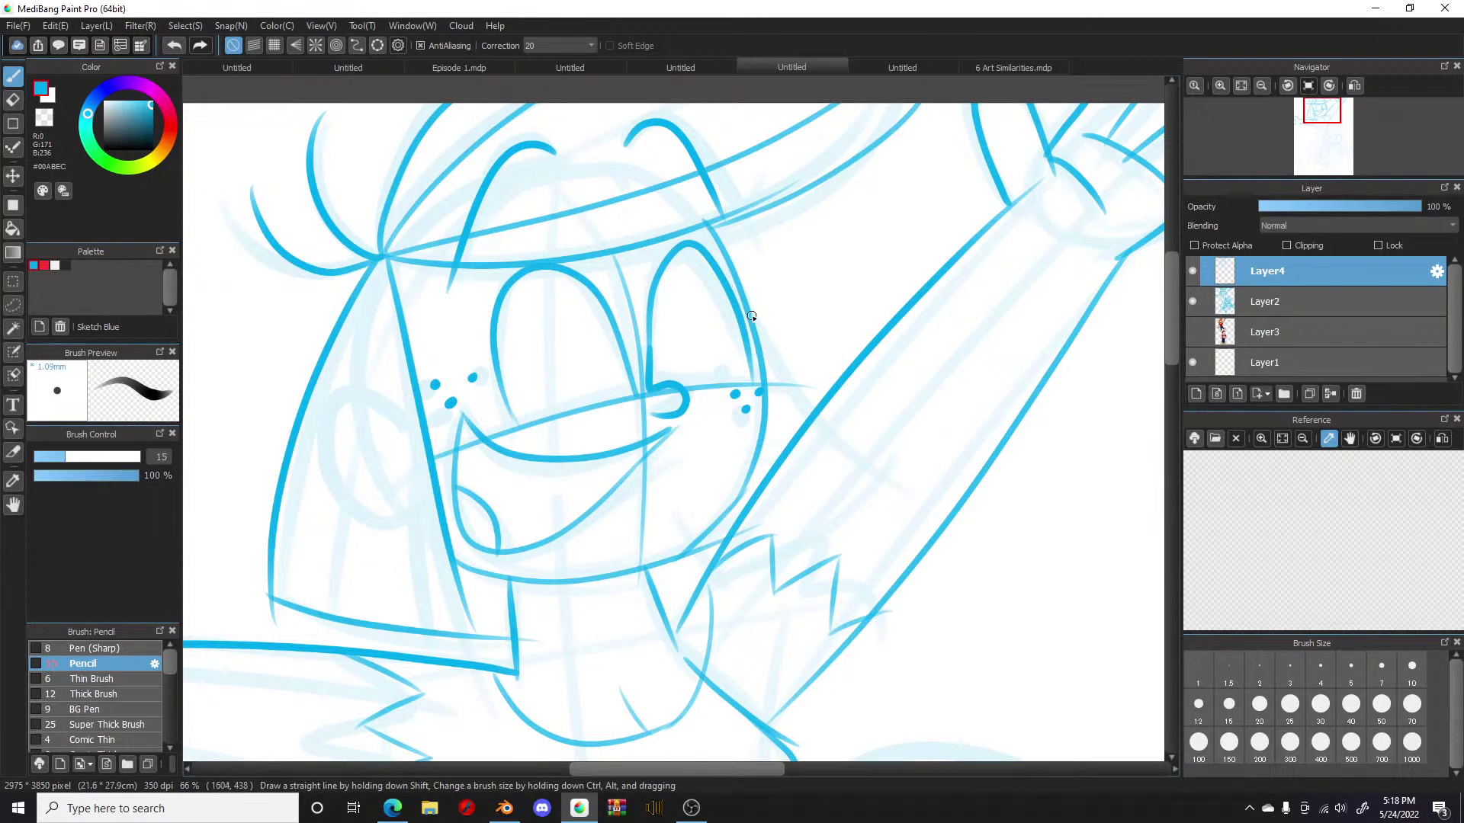
drag(760, 341, 839, 425)
drag(685, 546, 703, 585)
Step: Draw the upper figure's torso sides, with a long left-side edge and a short right-side line below the chest
scroll(707, 597, down, 5)
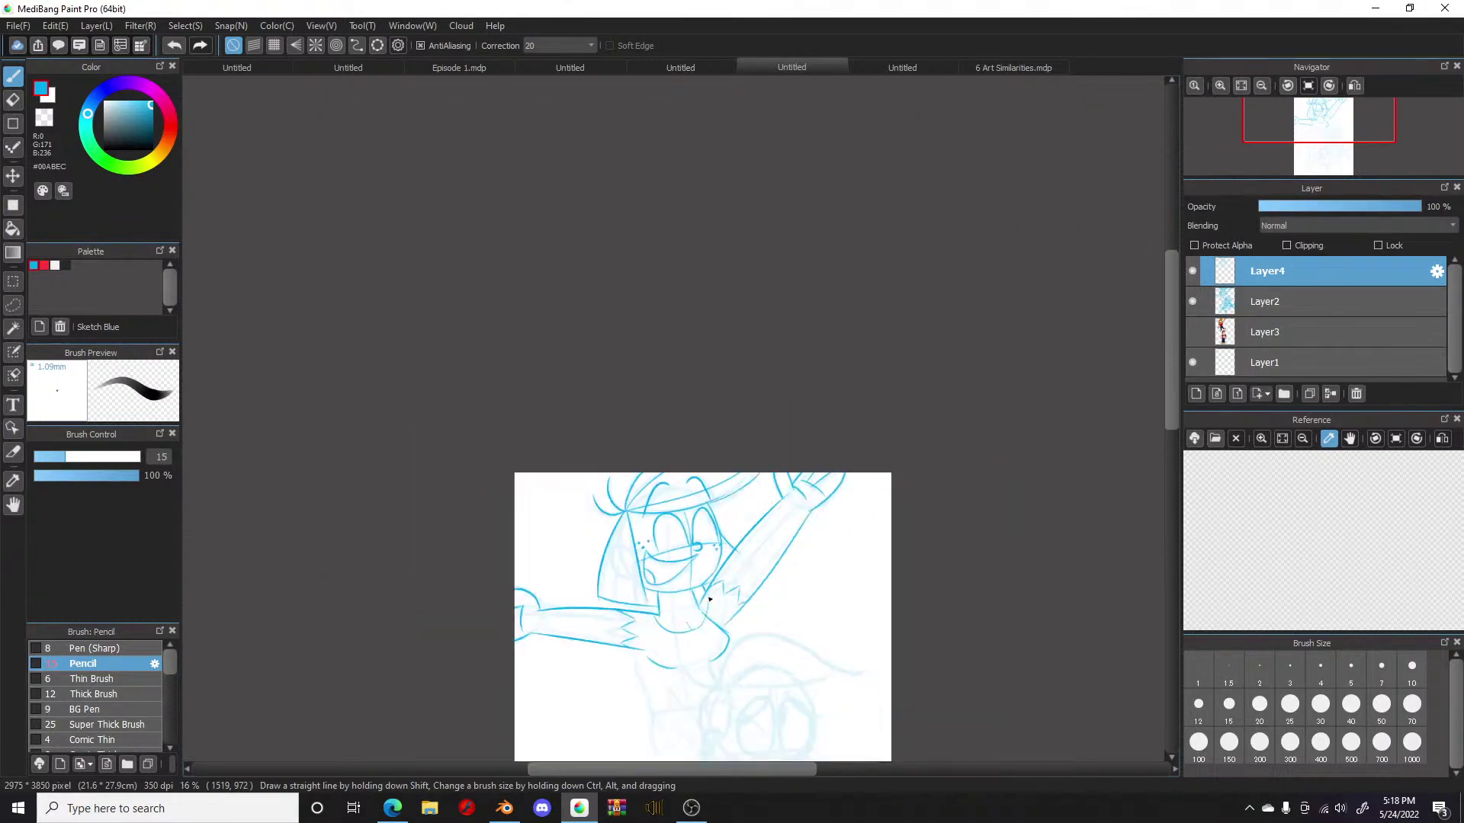
scroll(662, 718, up, 6)
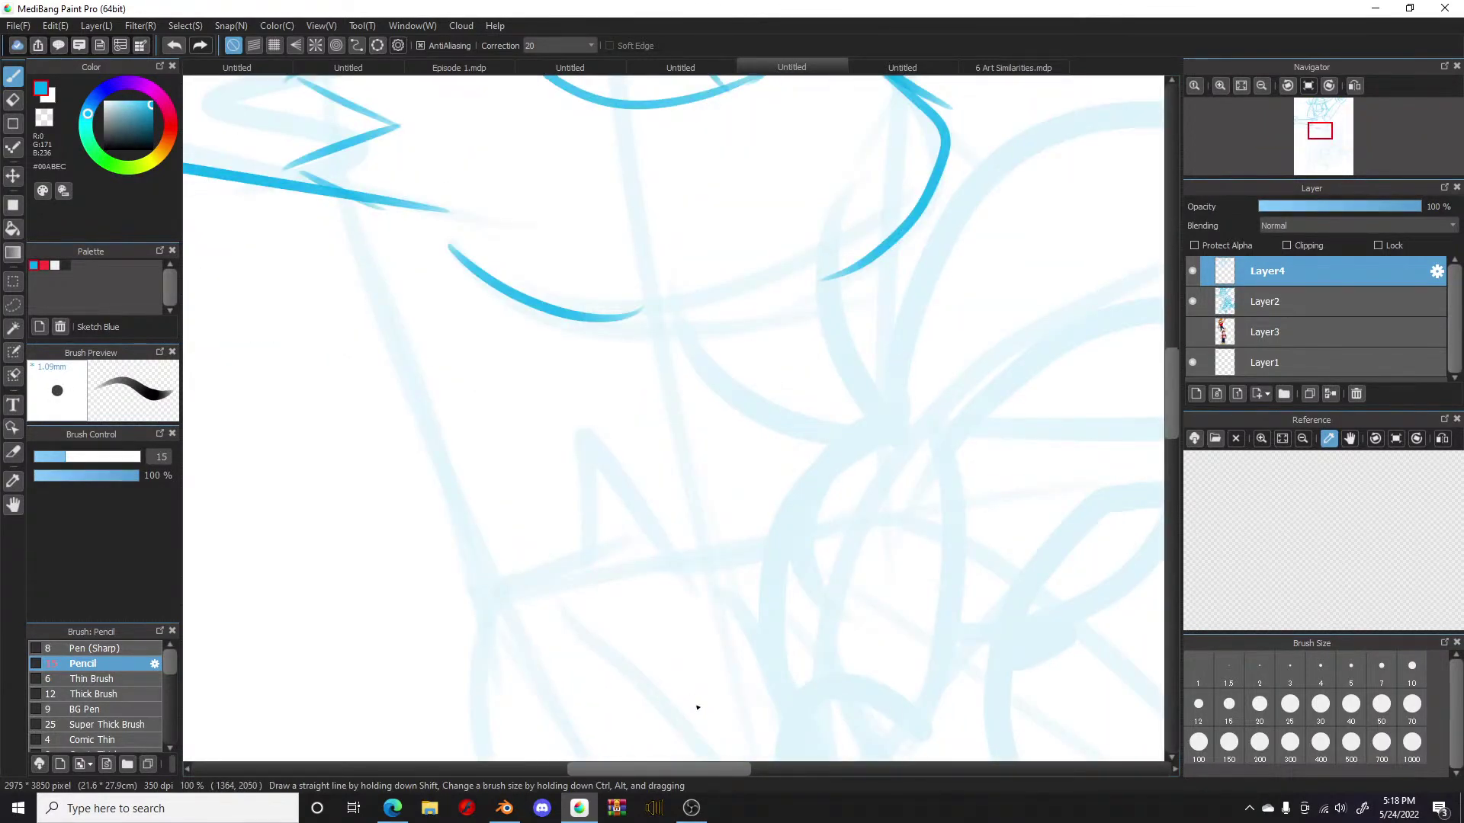
mouse_move(344, 200)
mouse_down()
mouse_move(468, 623)
mouse_move(488, 652)
mouse_up()
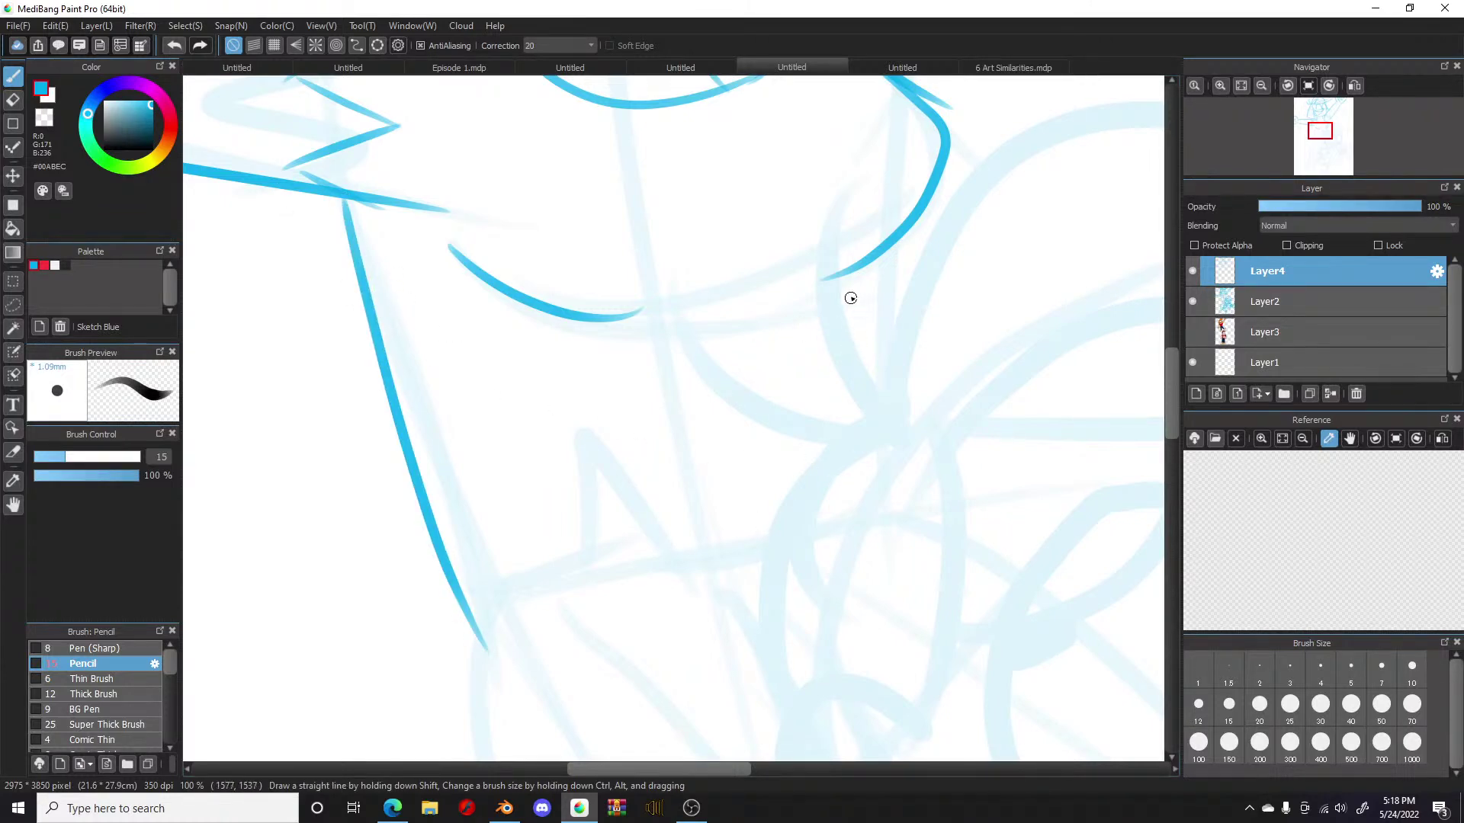
mouse_move(877, 263)
mouse_down()
mouse_move(895, 359)
mouse_move(882, 286)
mouse_move(878, 373)
mouse_up()
key(ctrl+z)
key(ctrl+z)
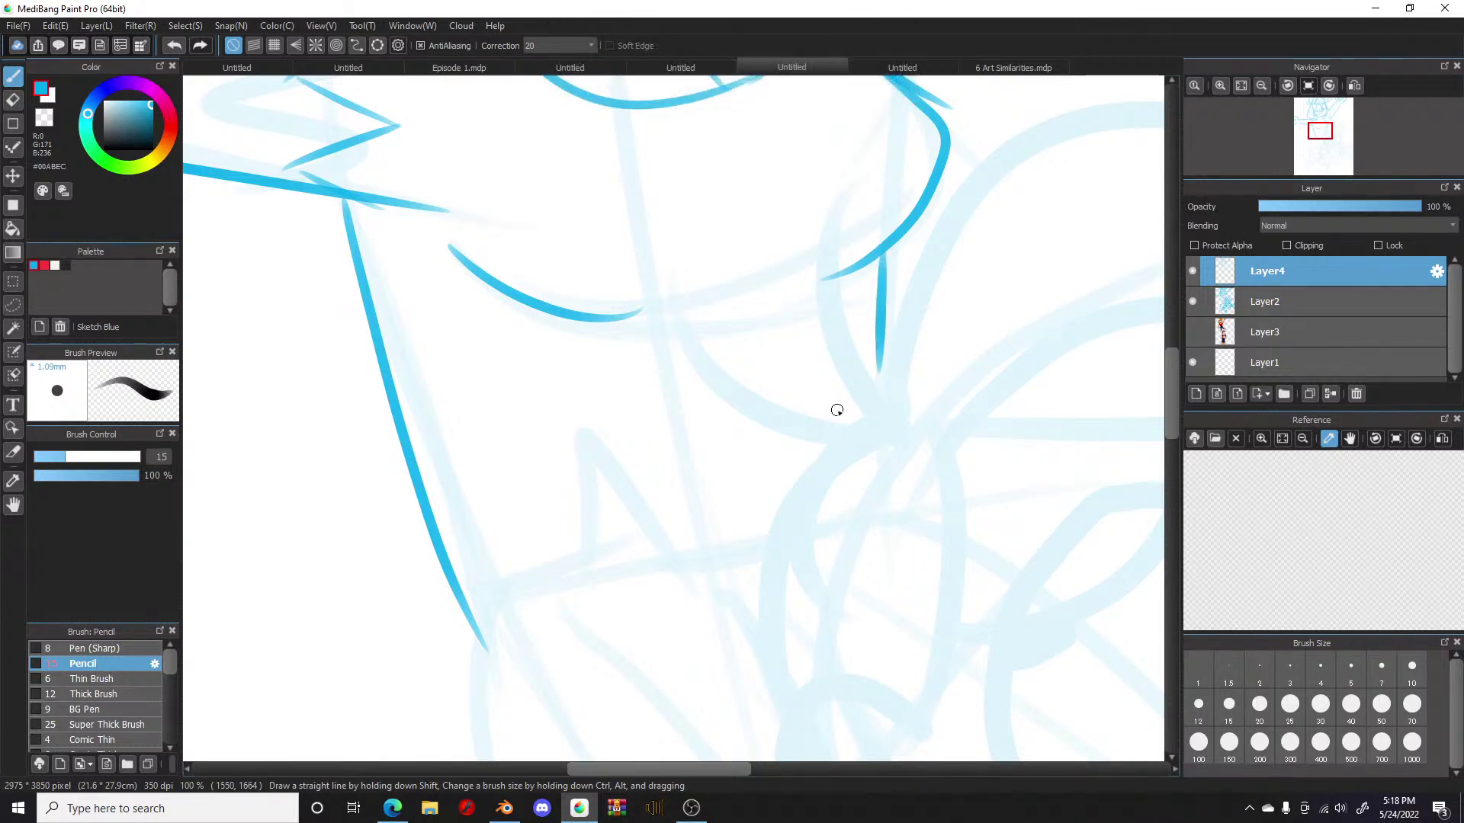
Step: Draw the curved hem across the upper figure's waist and add a pointed notch above it
scroll(837, 410, down, 4)
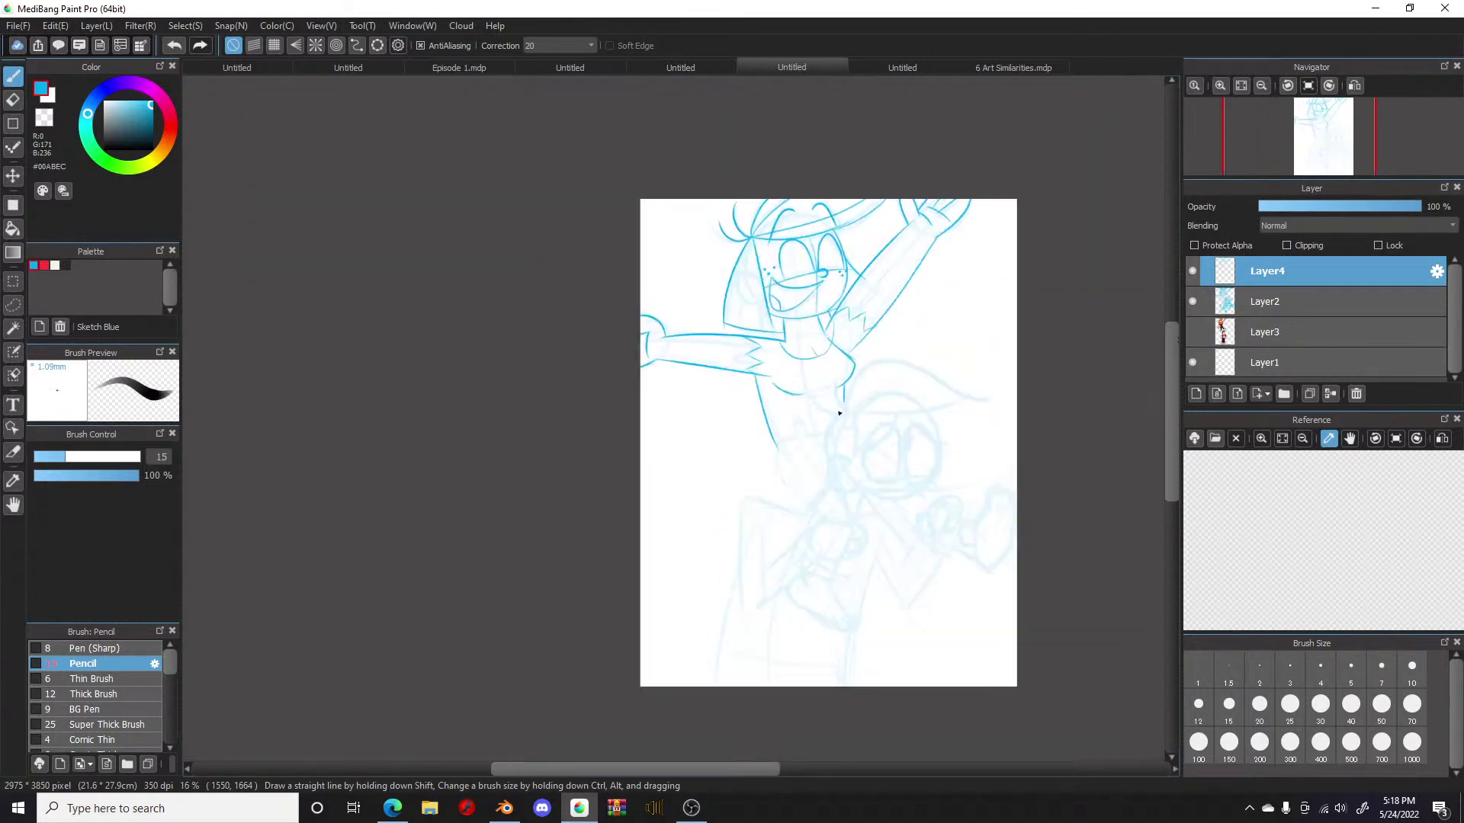
scroll(839, 414, up, 5)
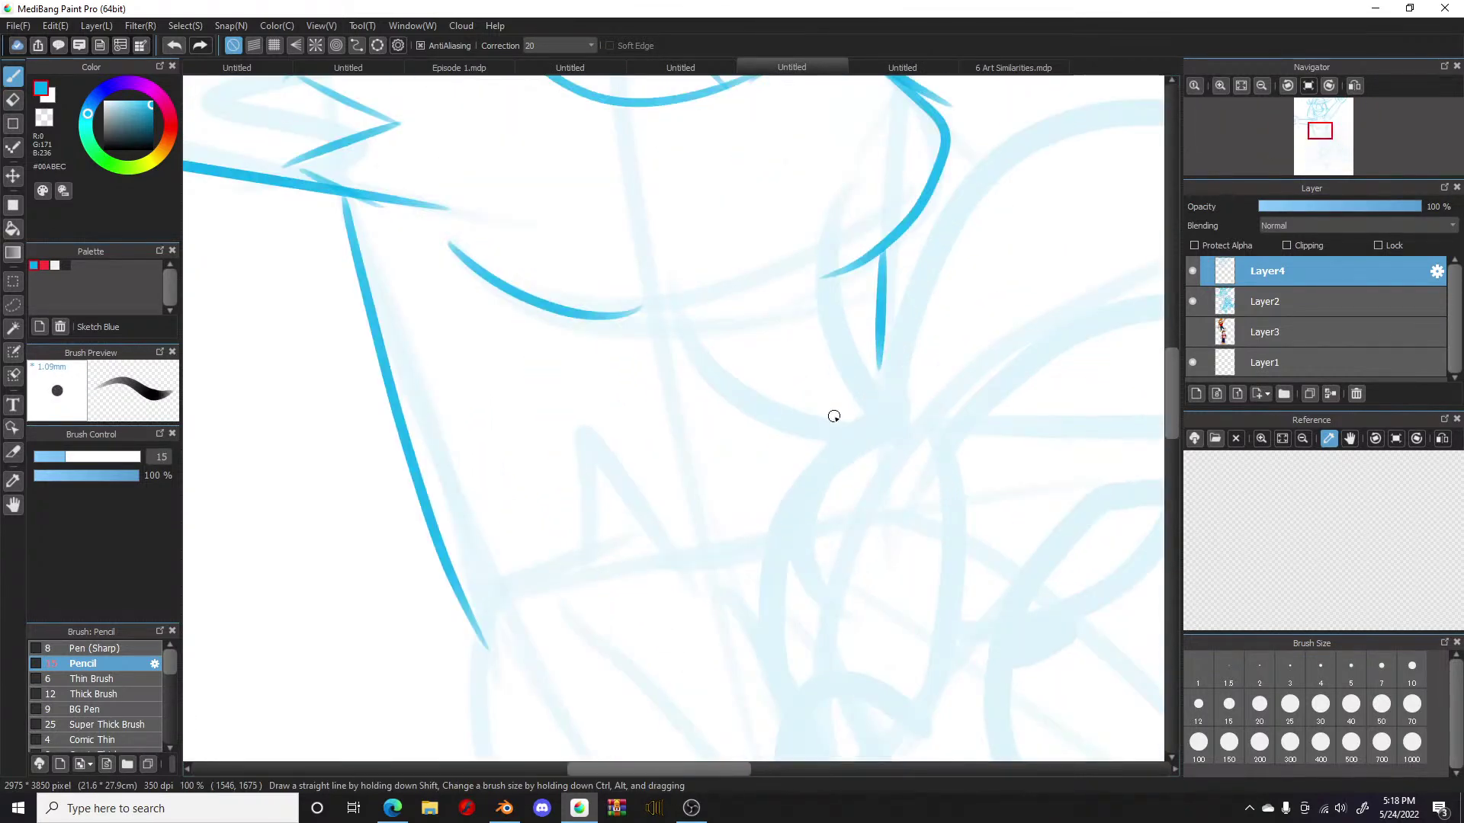
drag(459, 592, 835, 503)
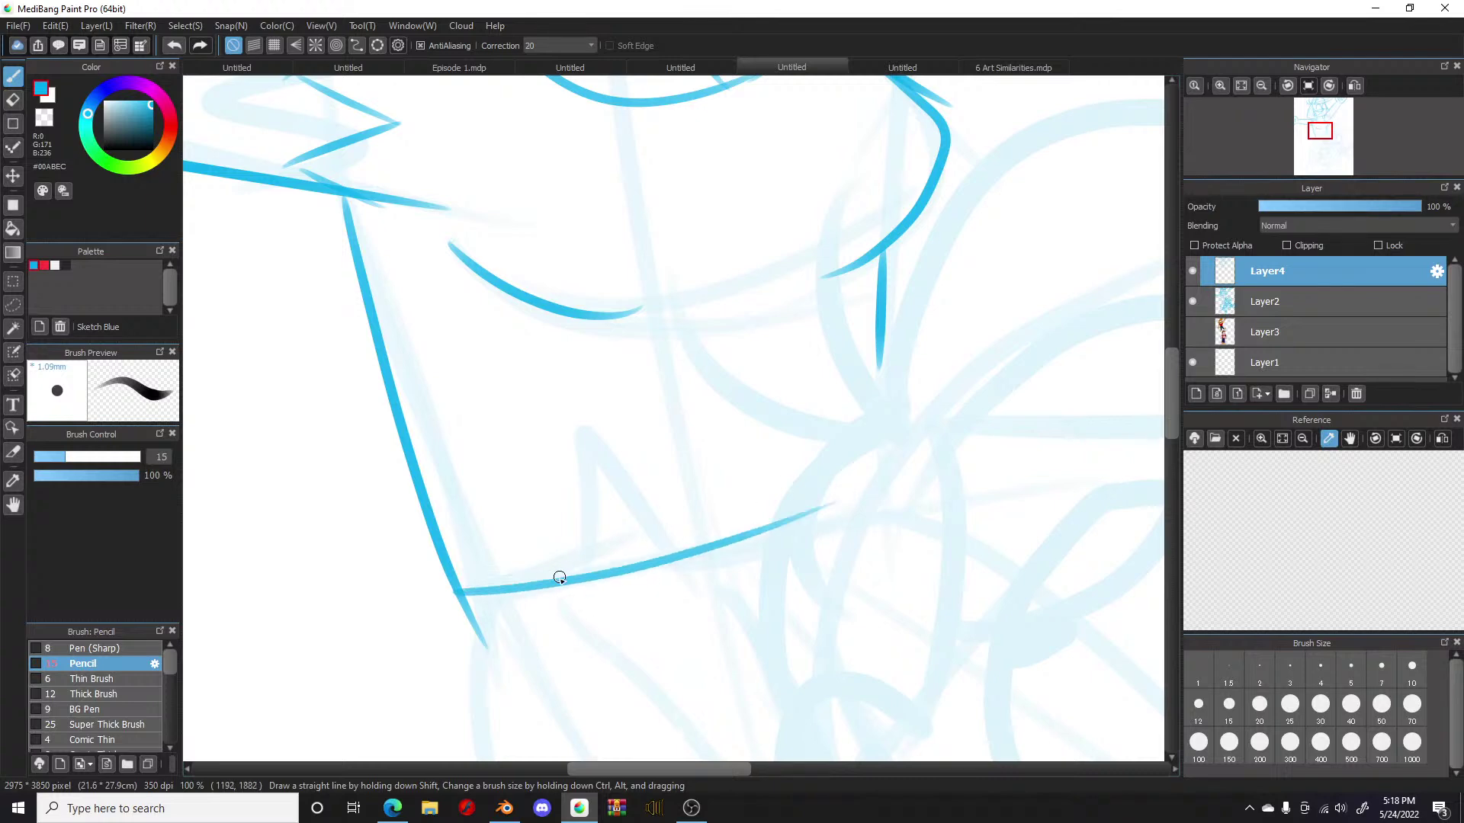
mouse_move(556, 580)
mouse_down()
mouse_move(571, 489)
mouse_move(631, 589)
mouse_up()
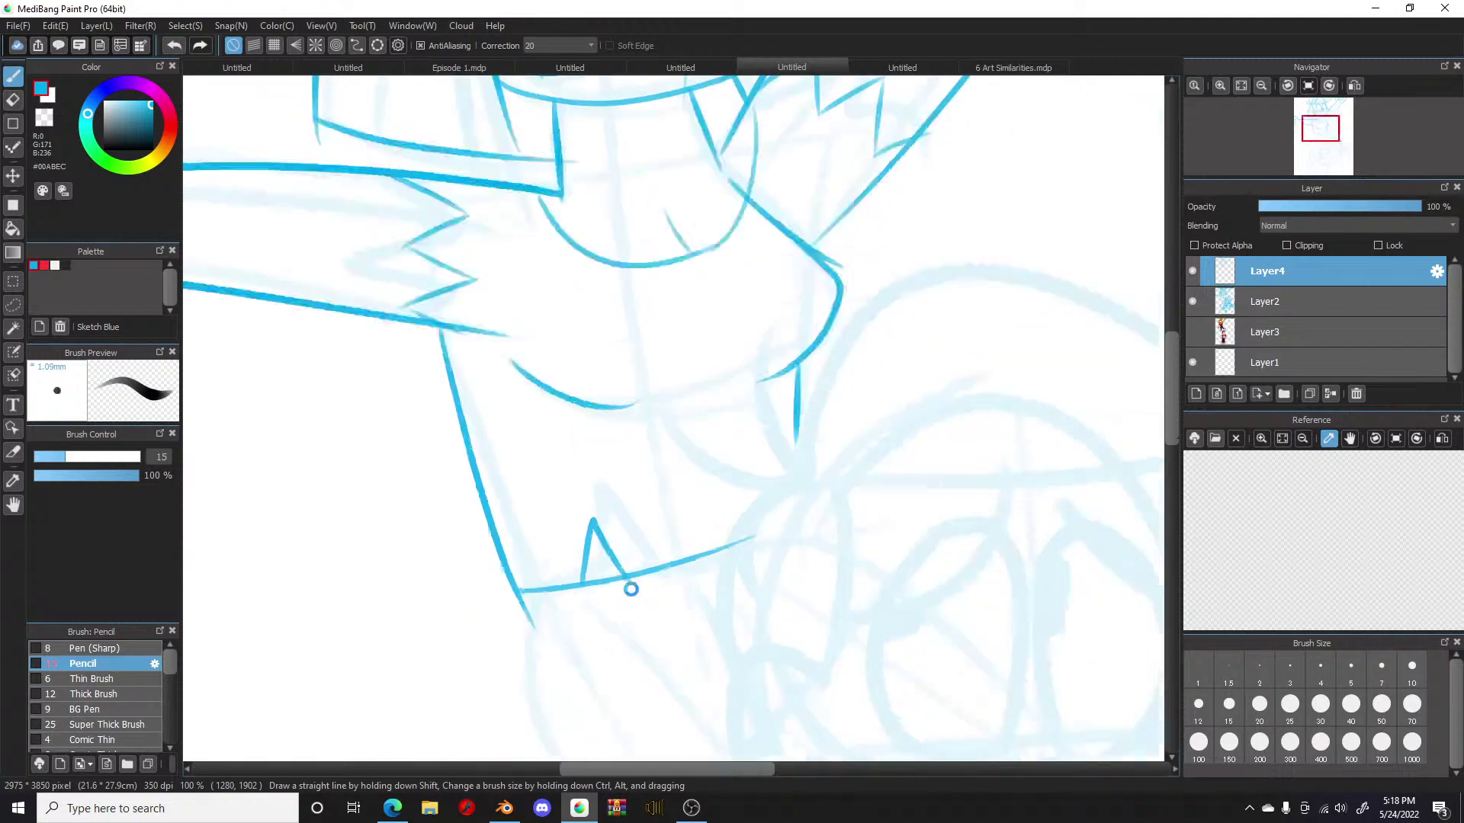
Step: Draw the inner edge of the lower figure's side hair lock and the long curved lower edge of the cap
scroll(631, 587, down, 3)
scroll(643, 605, up, 1)
scroll(716, 630, up, 1)
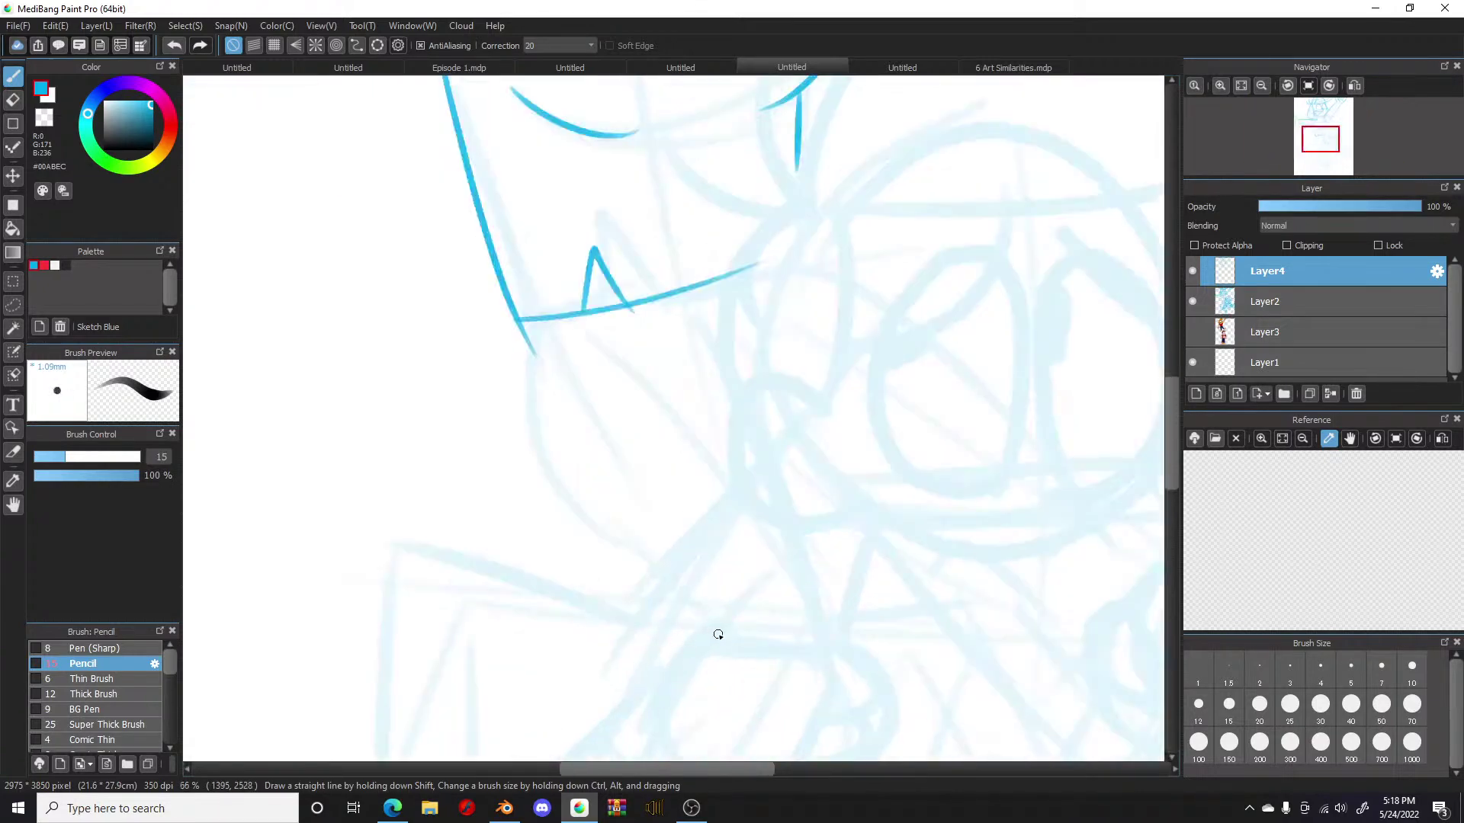
scroll(774, 562, down, 1)
scroll(770, 605, up, 2)
scroll(774, 608, down, 2)
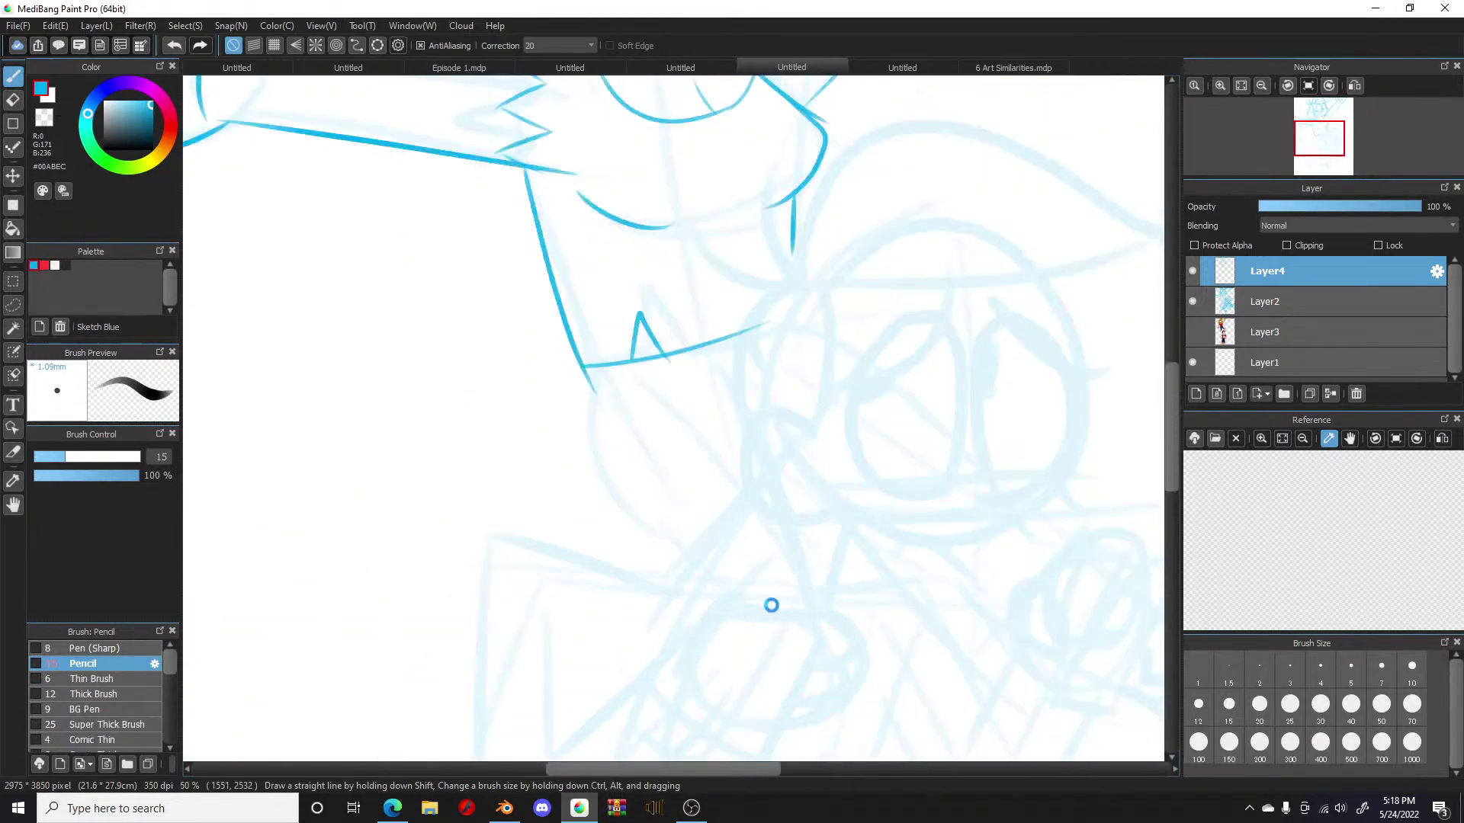
scroll(902, 556, up, 2)
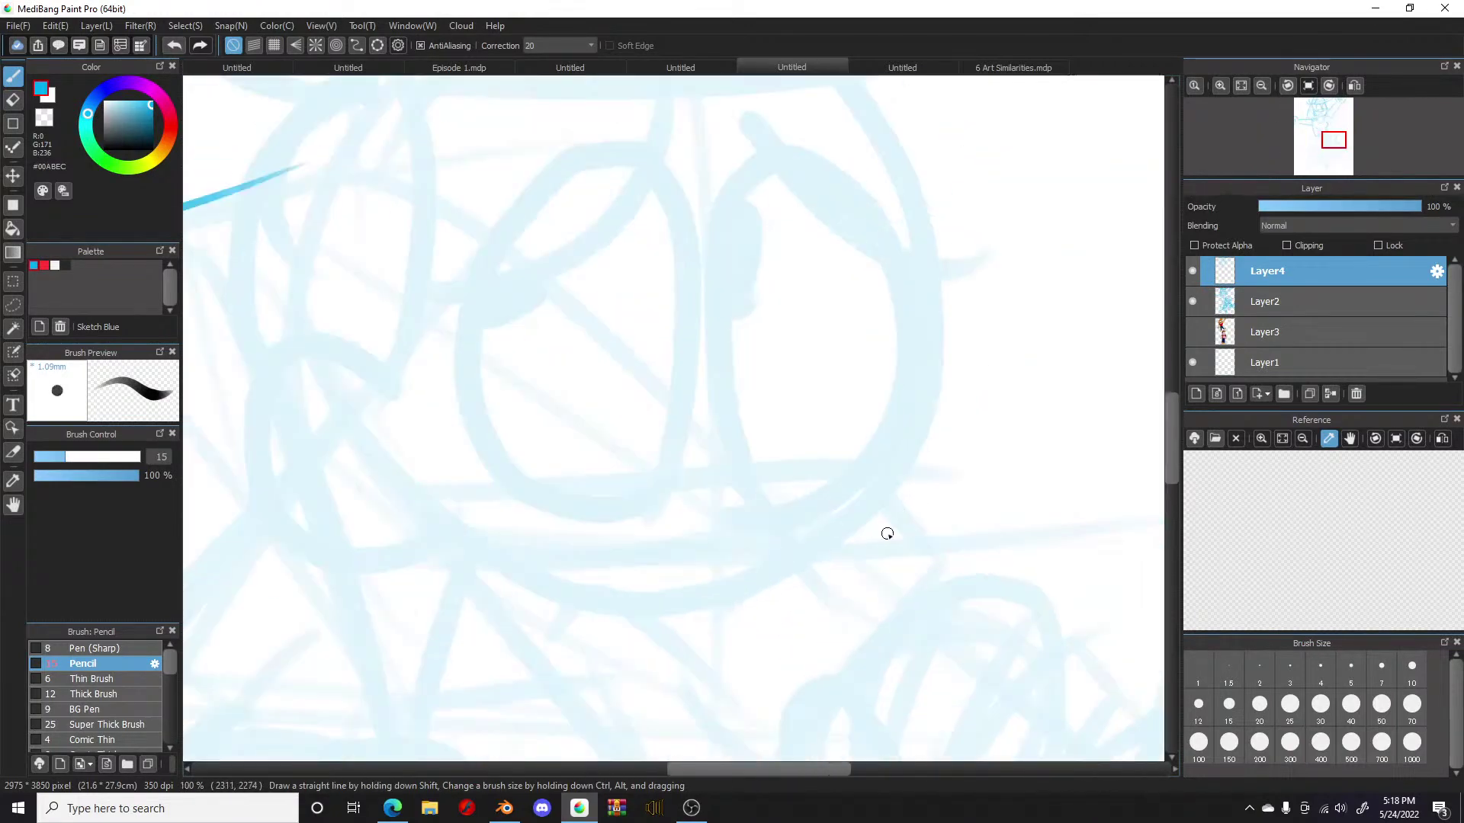
scroll(889, 536, down, 1)
scroll(888, 529, down, 1)
scroll(887, 443, up, 2)
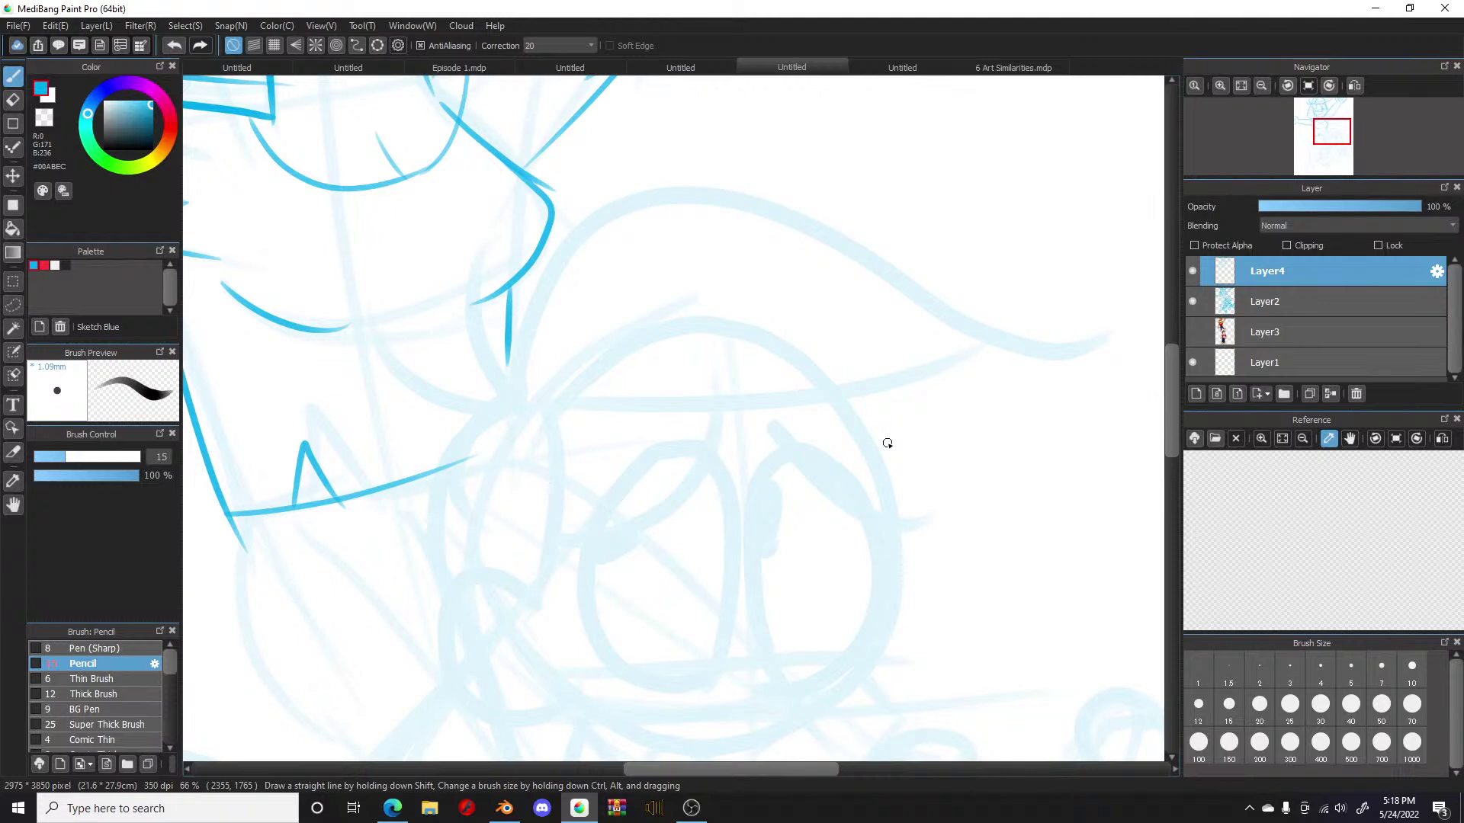
mouse_move(546, 398)
mouse_down()
mouse_move(558, 431)
mouse_move(517, 614)
mouse_up()
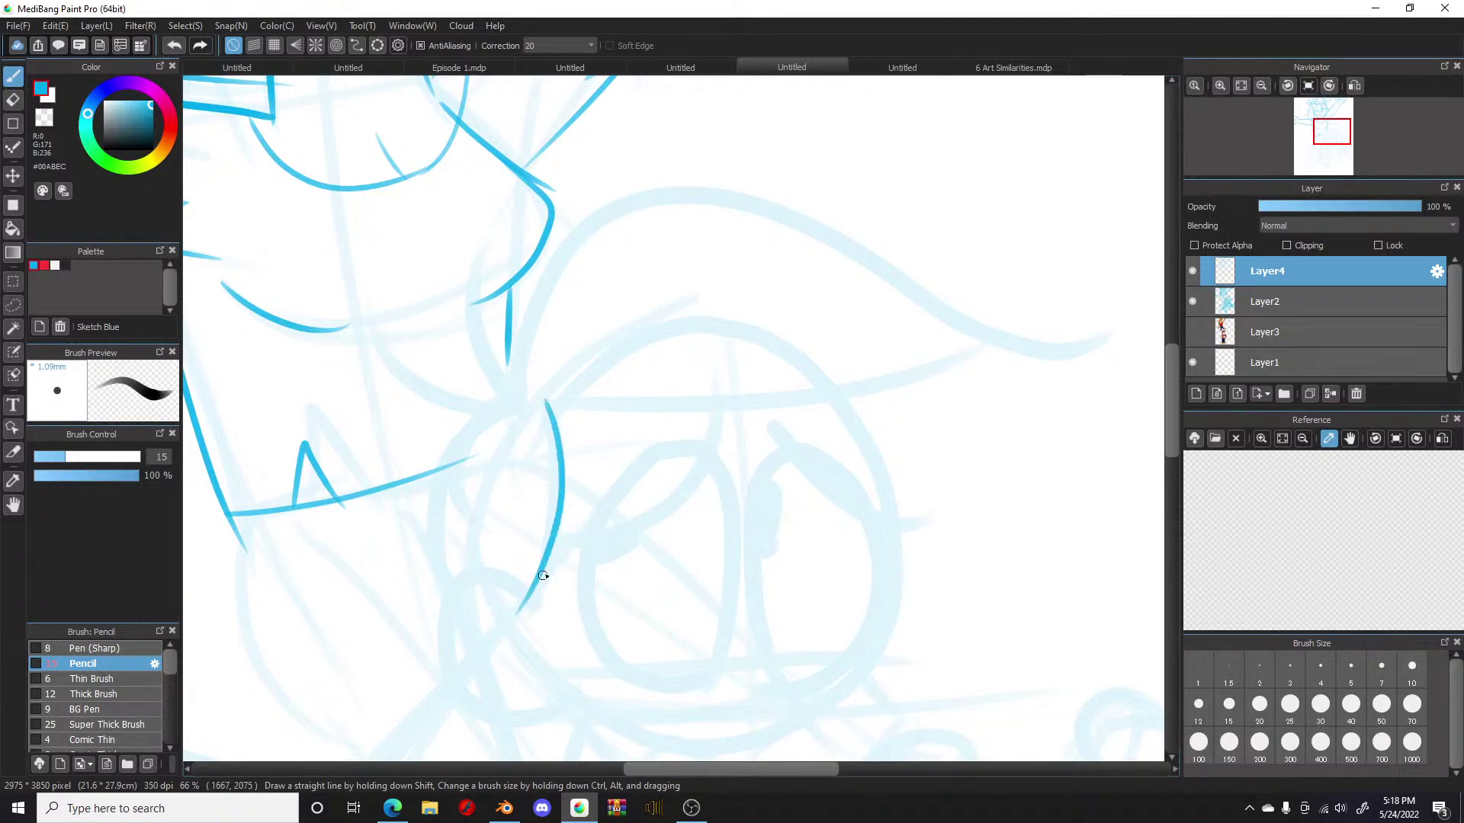
mouse_move(548, 396)
mouse_down()
mouse_move(738, 410)
mouse_move(1130, 332)
mouse_up()
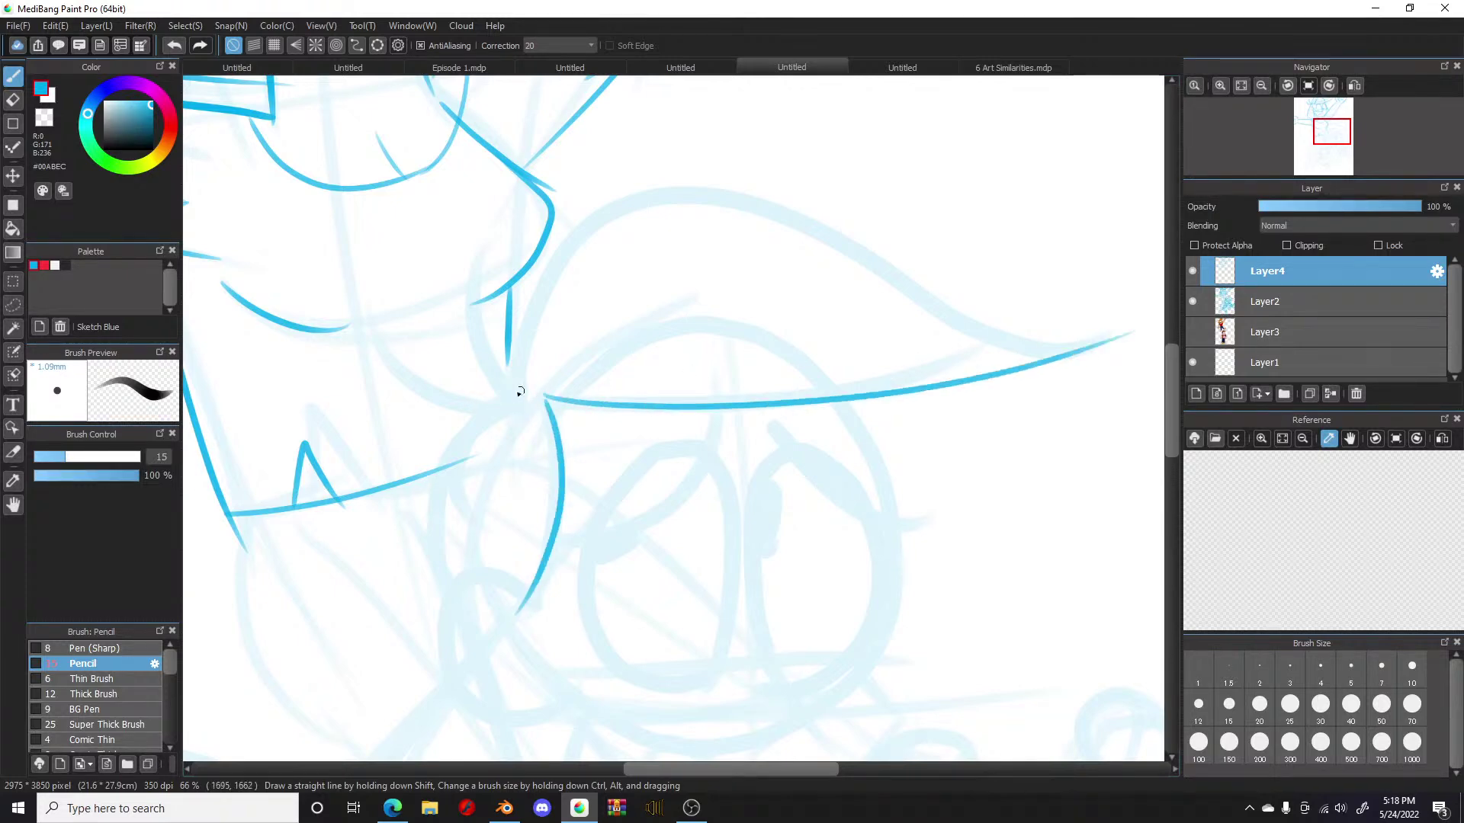
Step: Draw the rounded ear under the lower figure's hair lock and the lock's outer edge up to the back of the cap
mouse_move(518, 392)
mouse_down()
mouse_move(490, 413)
mouse_move(444, 606)
mouse_move(532, 652)
mouse_up()
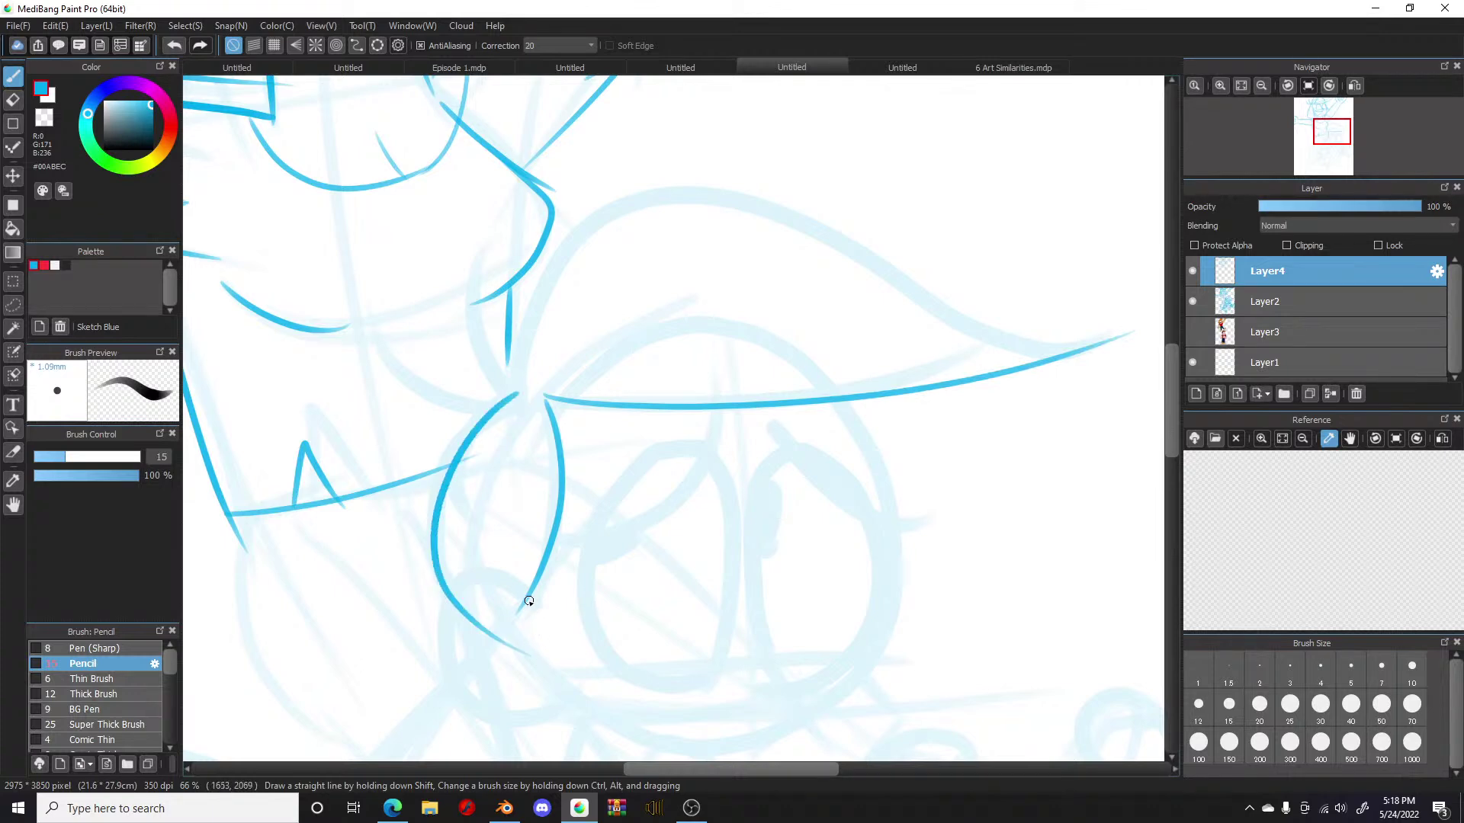
key(ctrl+z)
mouse_move(528, 594)
mouse_down()
mouse_move(433, 601)
mouse_move(502, 704)
mouse_move(568, 699)
mouse_up()
mouse_move(516, 377)
mouse_down()
mouse_move(439, 508)
mouse_move(458, 563)
mouse_up()
Step: Draw the arched top of the cap out to its pointed tip and add two short curved strokes at the back
mouse_move(514, 374)
mouse_down()
mouse_move(755, 198)
mouse_move(918, 323)
mouse_move(1111, 340)
mouse_up()
drag(1022, 353, 1101, 347)
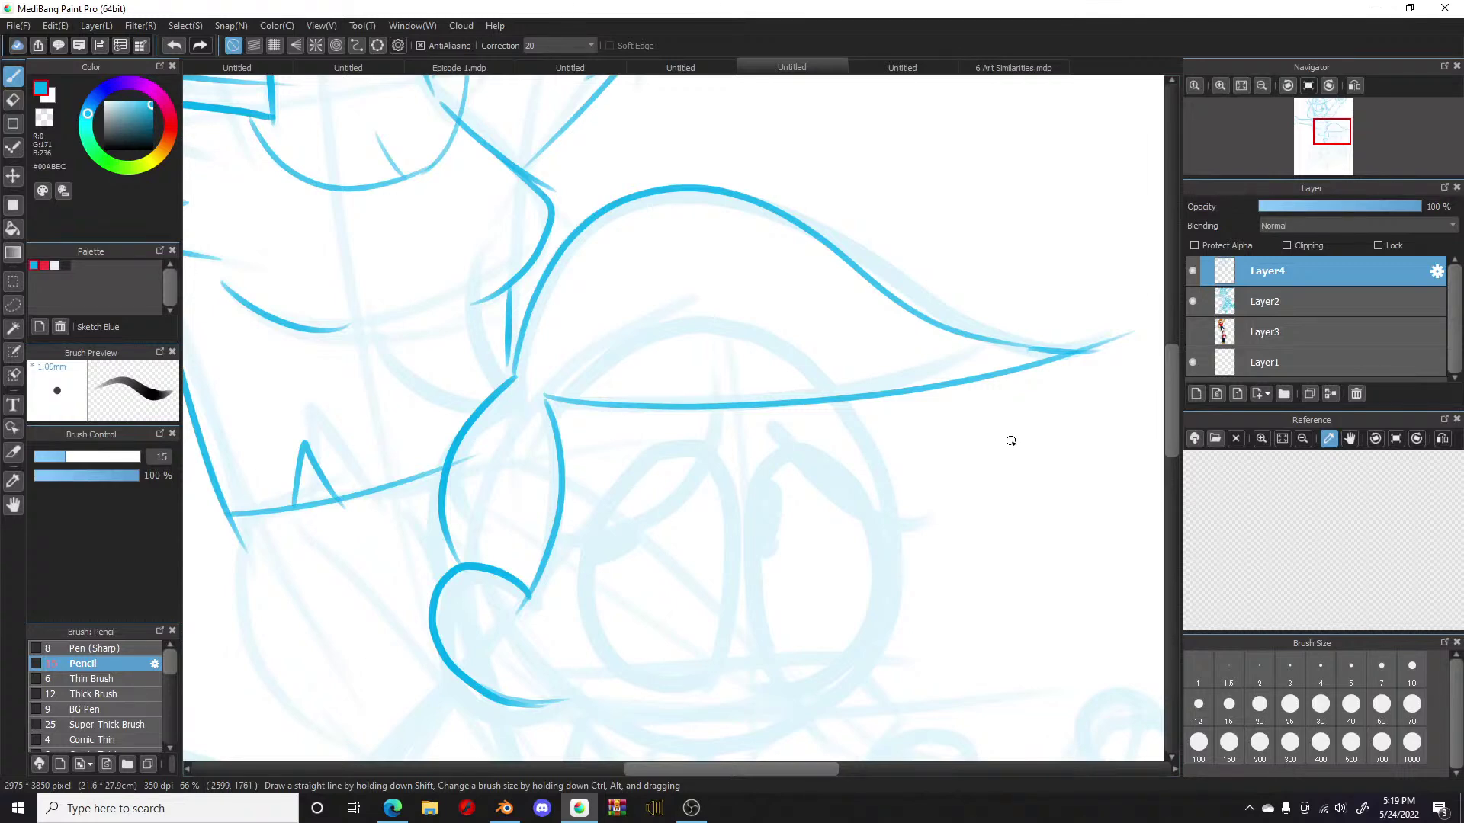
drag(511, 376, 447, 292)
drag(513, 374, 418, 355)
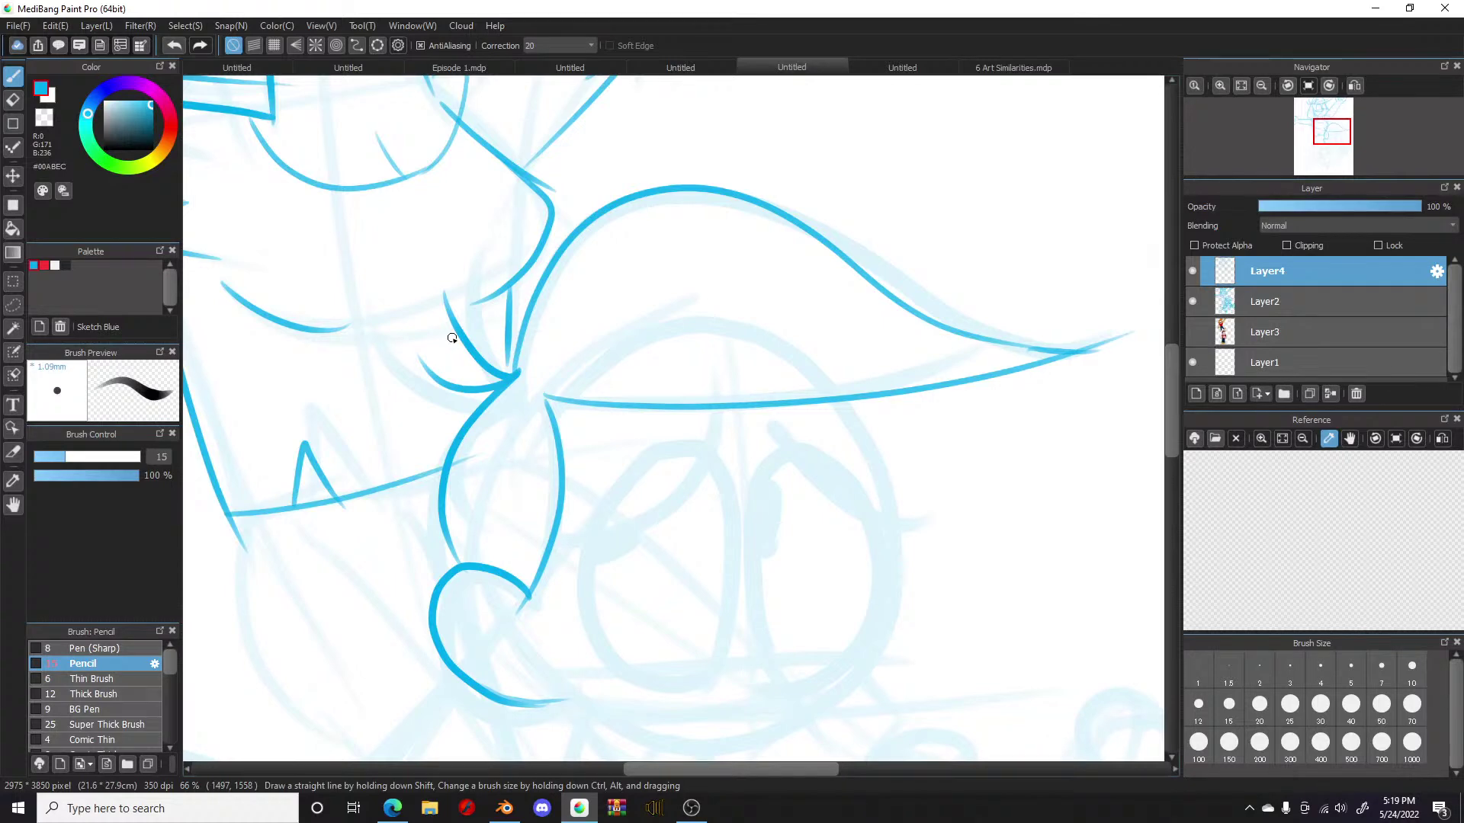
Step: Draw the curved outer edge of the upper figure's hip from the torso hem down to the lower figure's shoulder
scroll(452, 338, down, 6)
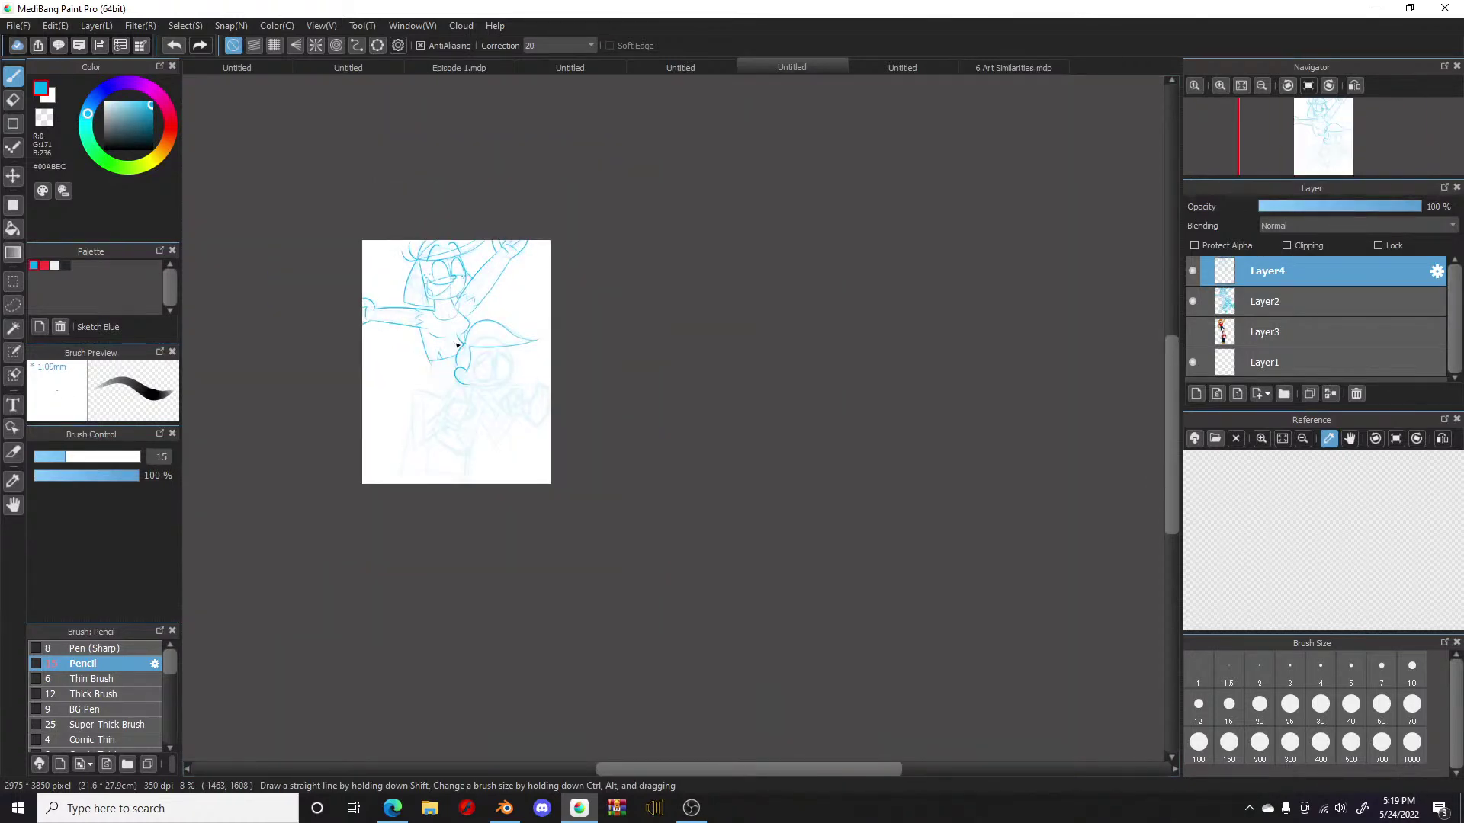
scroll(457, 345, up, 1)
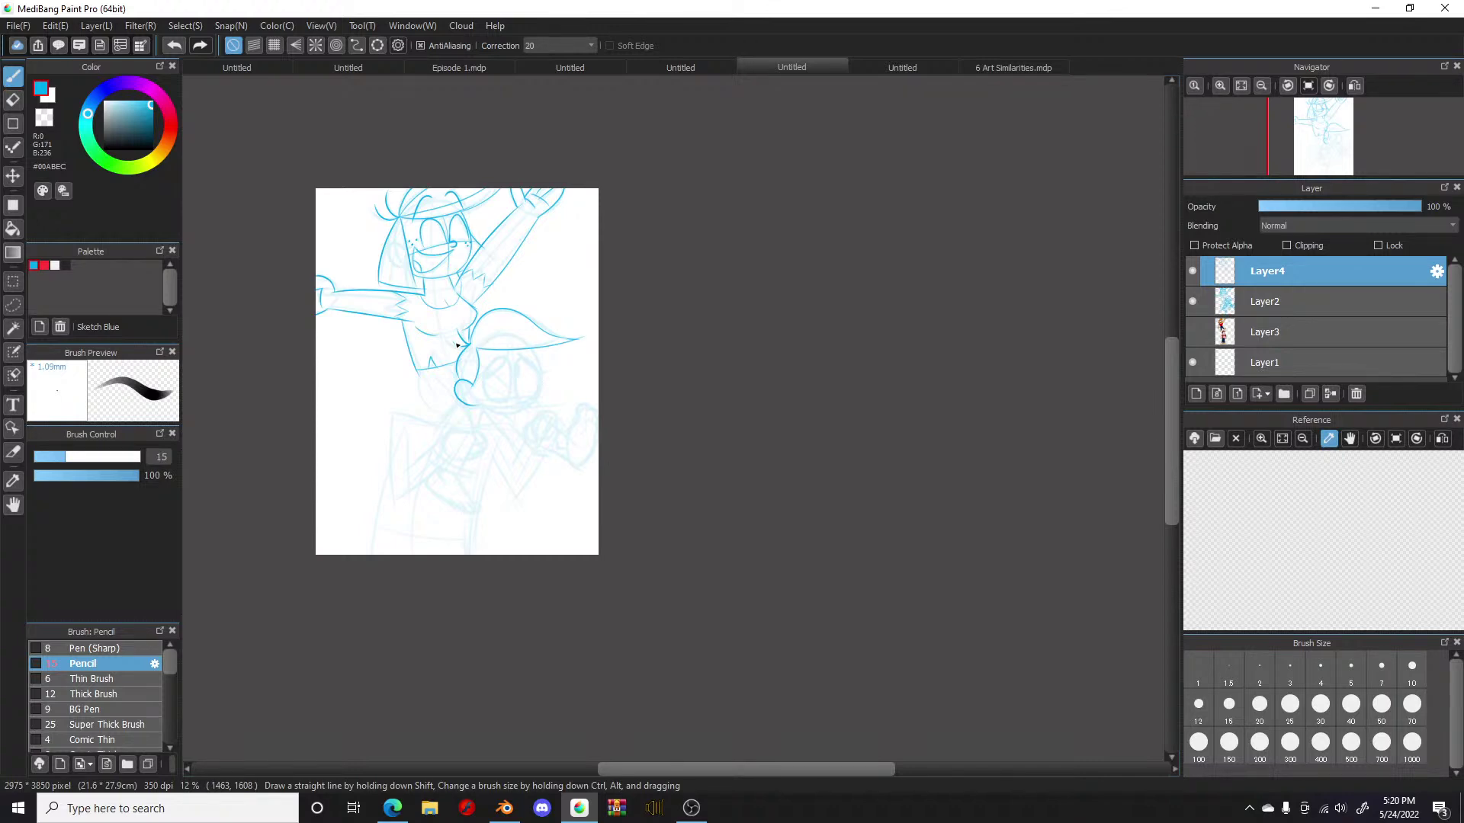
scroll(457, 345, up, 3)
scroll(457, 345, down, 3)
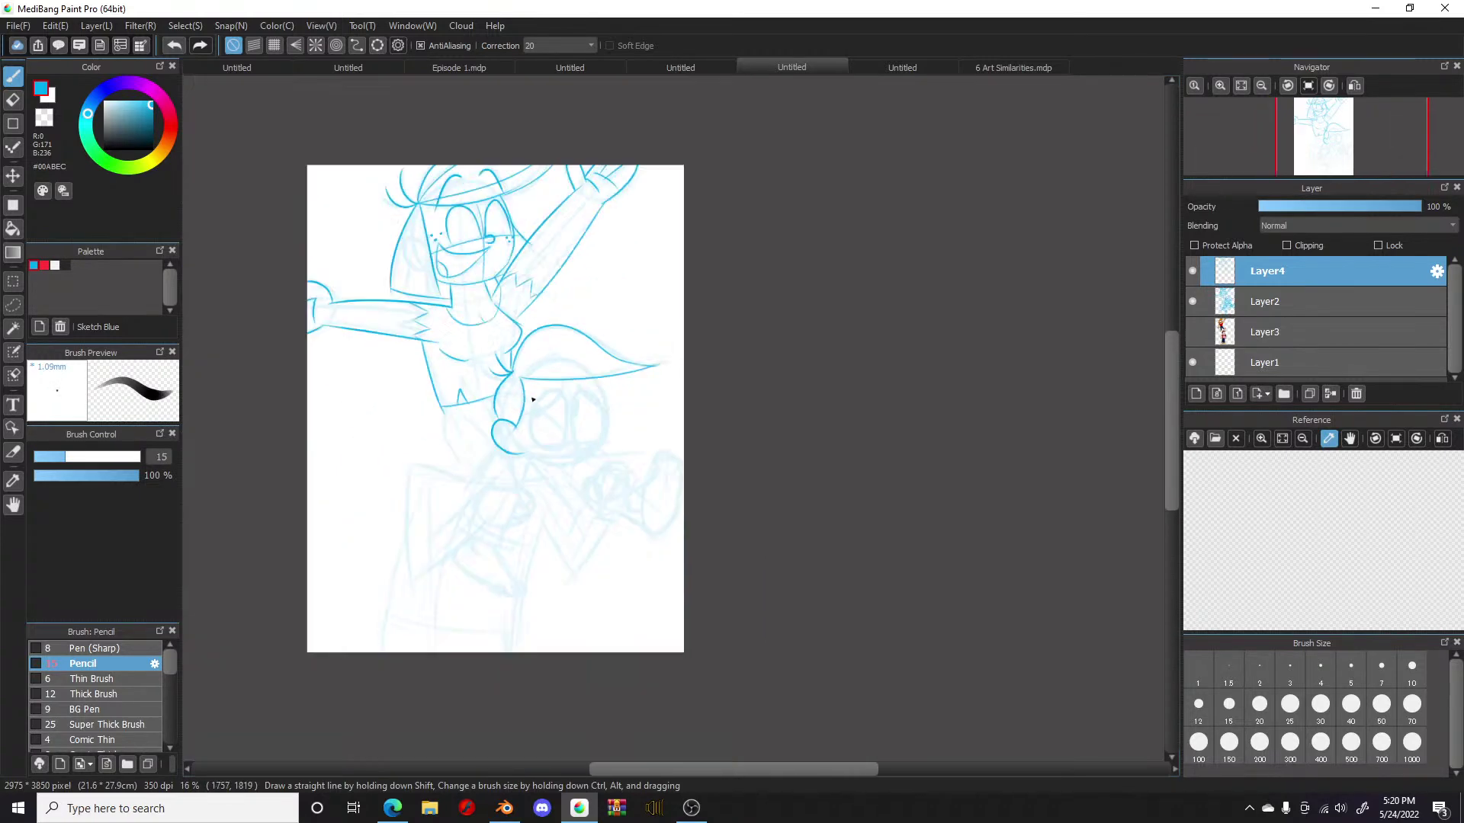
scroll(410, 579, up, 1)
scroll(411, 580, up, 1)
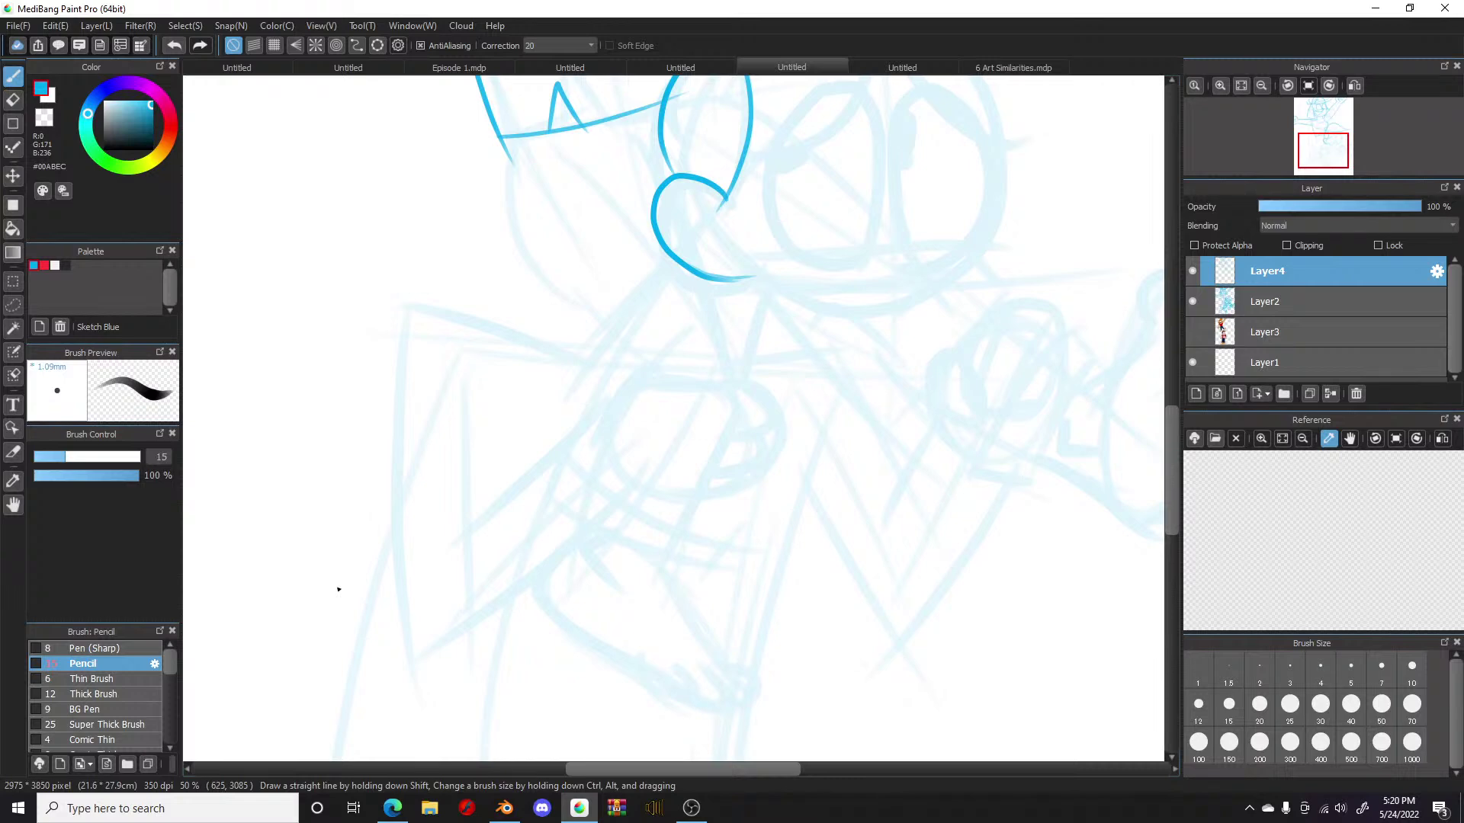
mouse_move(514, 139)
mouse_down()
mouse_move(502, 200)
mouse_move(656, 340)
mouse_up()
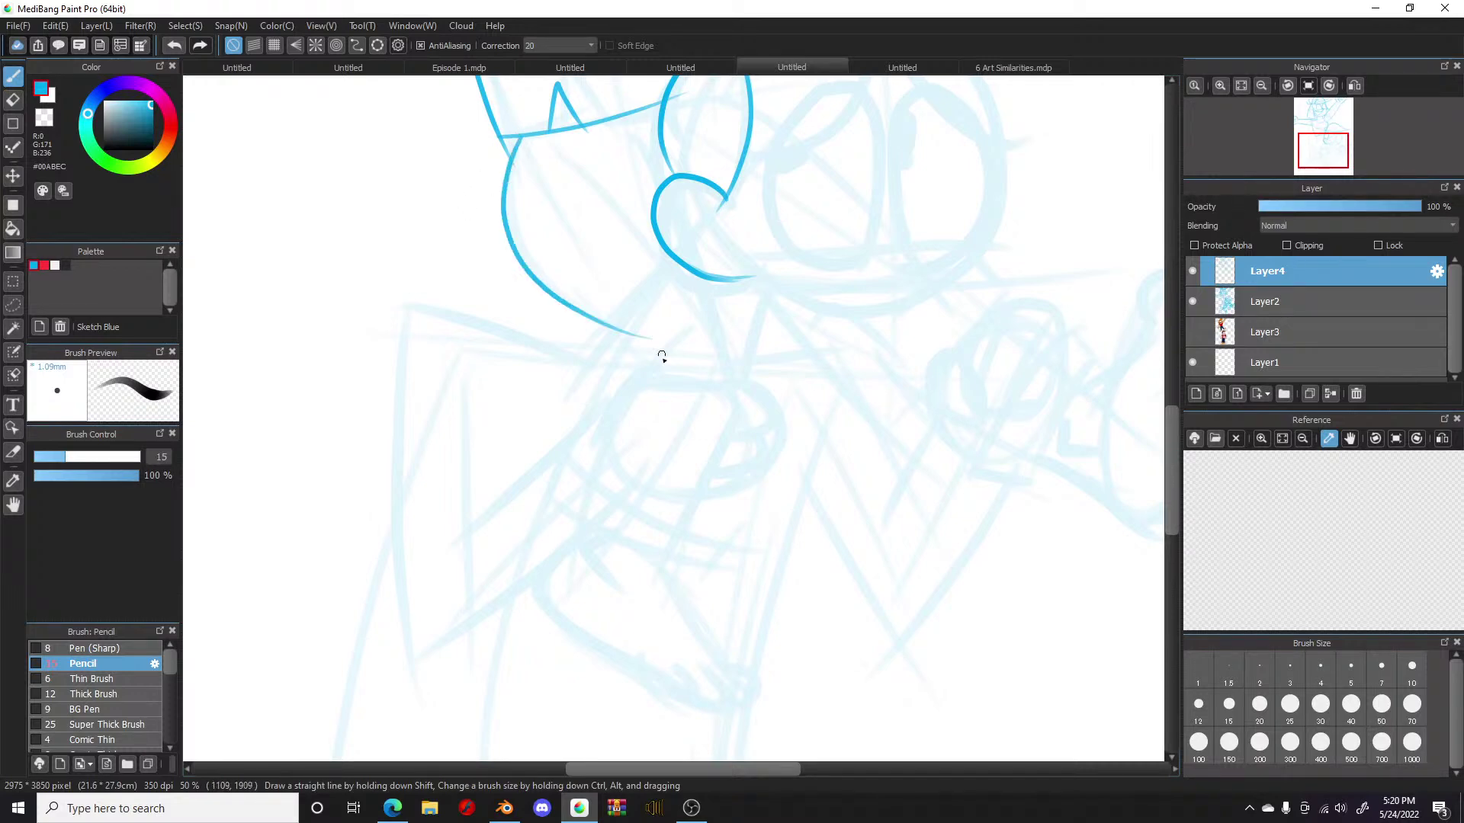
key(ctrl+z)
mouse_move(515, 133)
mouse_down()
mouse_move(513, 221)
mouse_move(662, 347)
mouse_up()
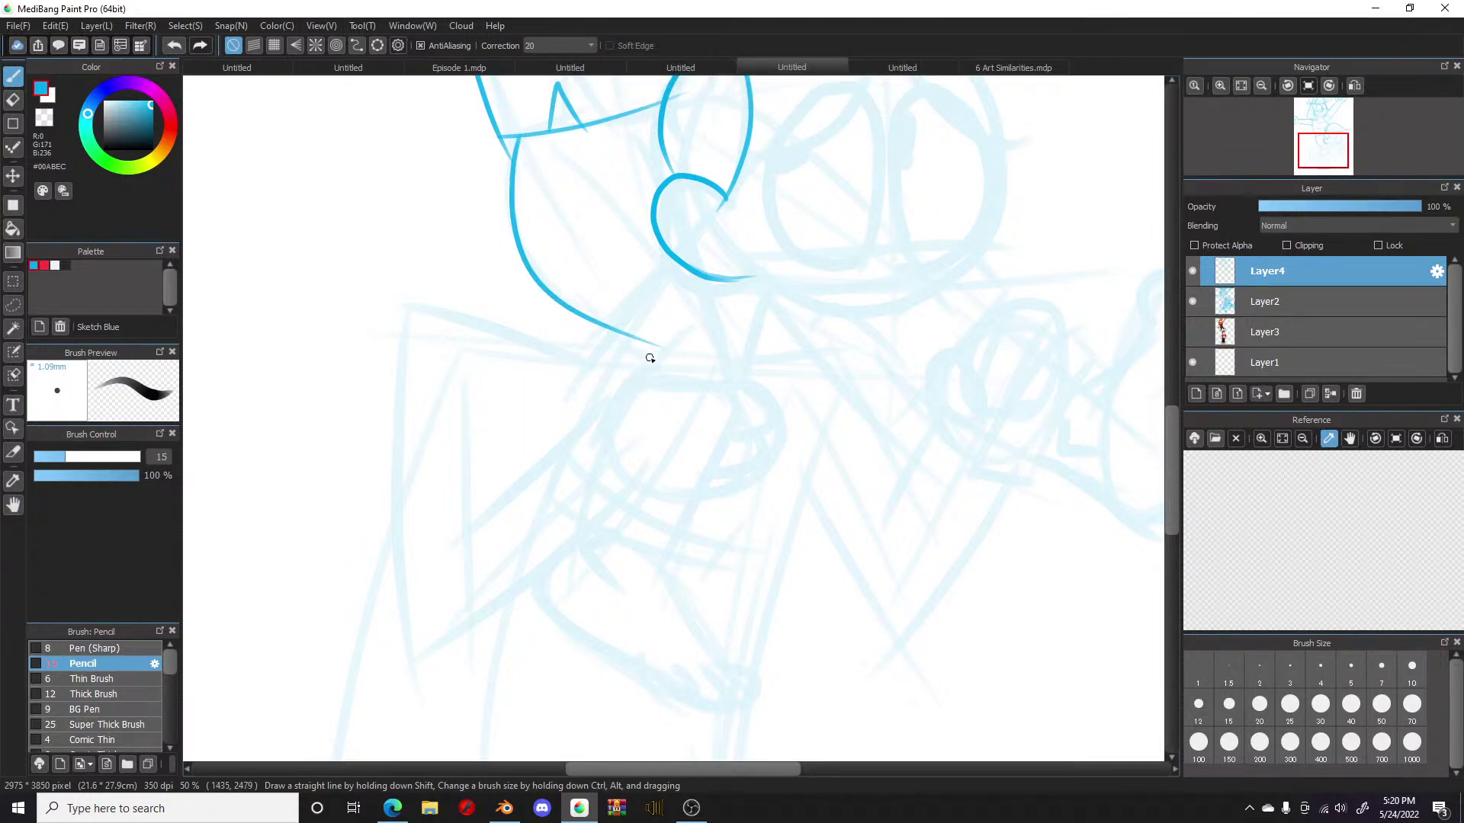
Step: Draw the lower figure's bent arm with its shoulder, elbow and forearm edges, ending in a fist with curled fingers
mouse_move(656, 346)
mouse_down()
mouse_move(621, 400)
mouse_move(464, 526)
mouse_up()
drag(470, 420, 490, 495)
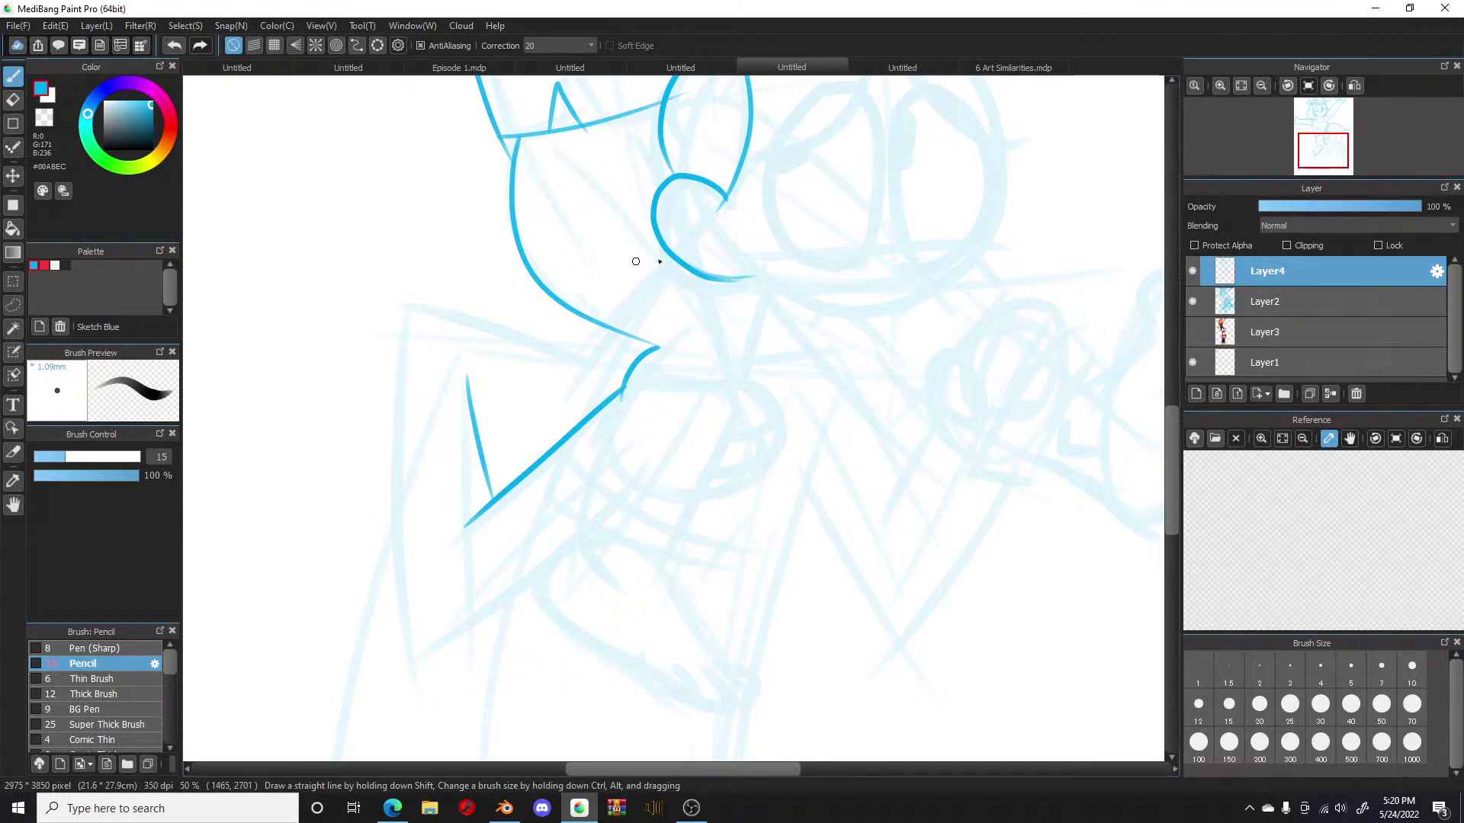
mouse_move(692, 271)
mouse_down()
mouse_move(622, 373)
mouse_move(381, 300)
mouse_move(416, 652)
mouse_up()
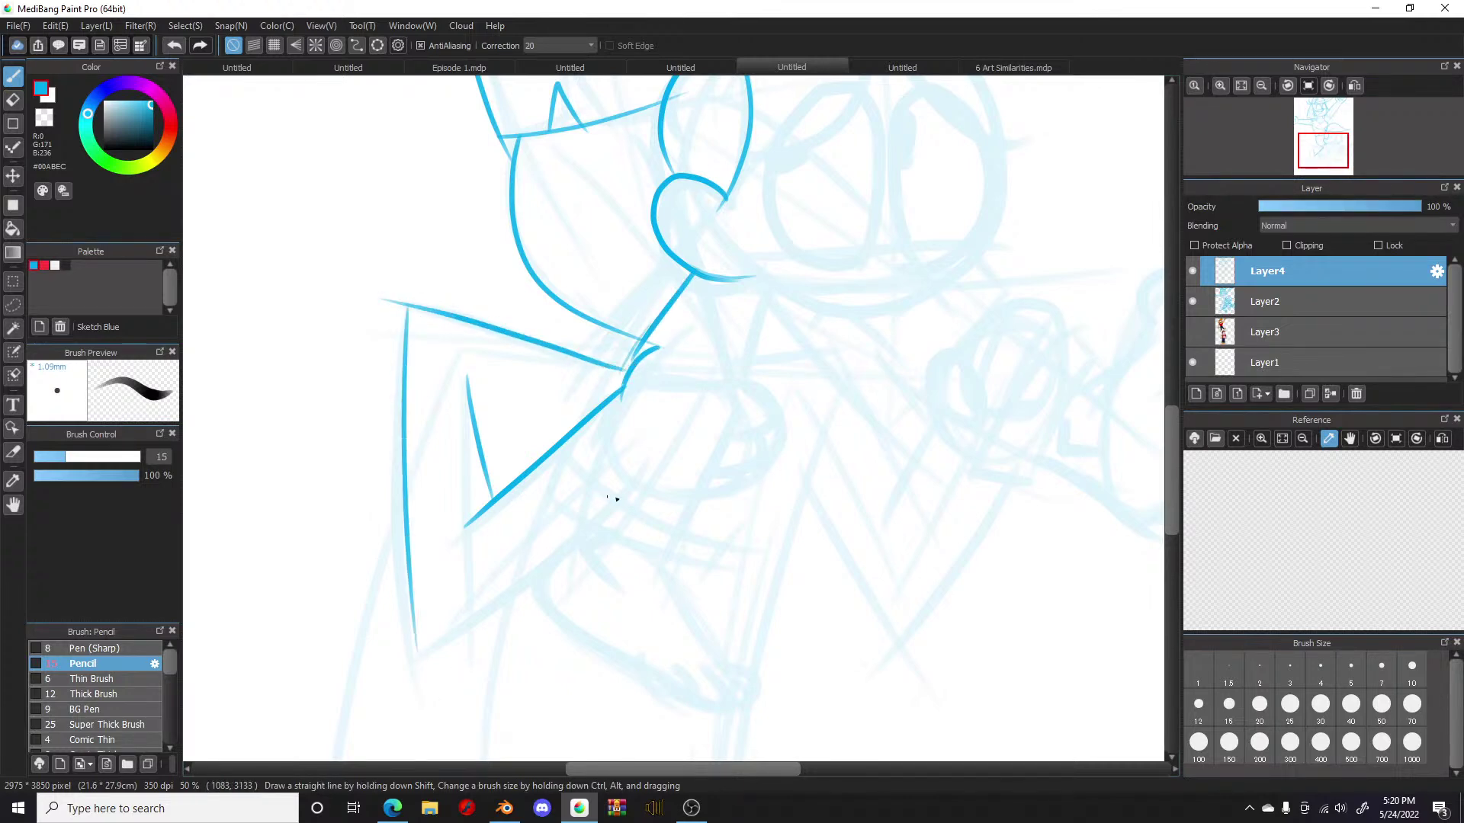
drag(666, 492, 405, 680)
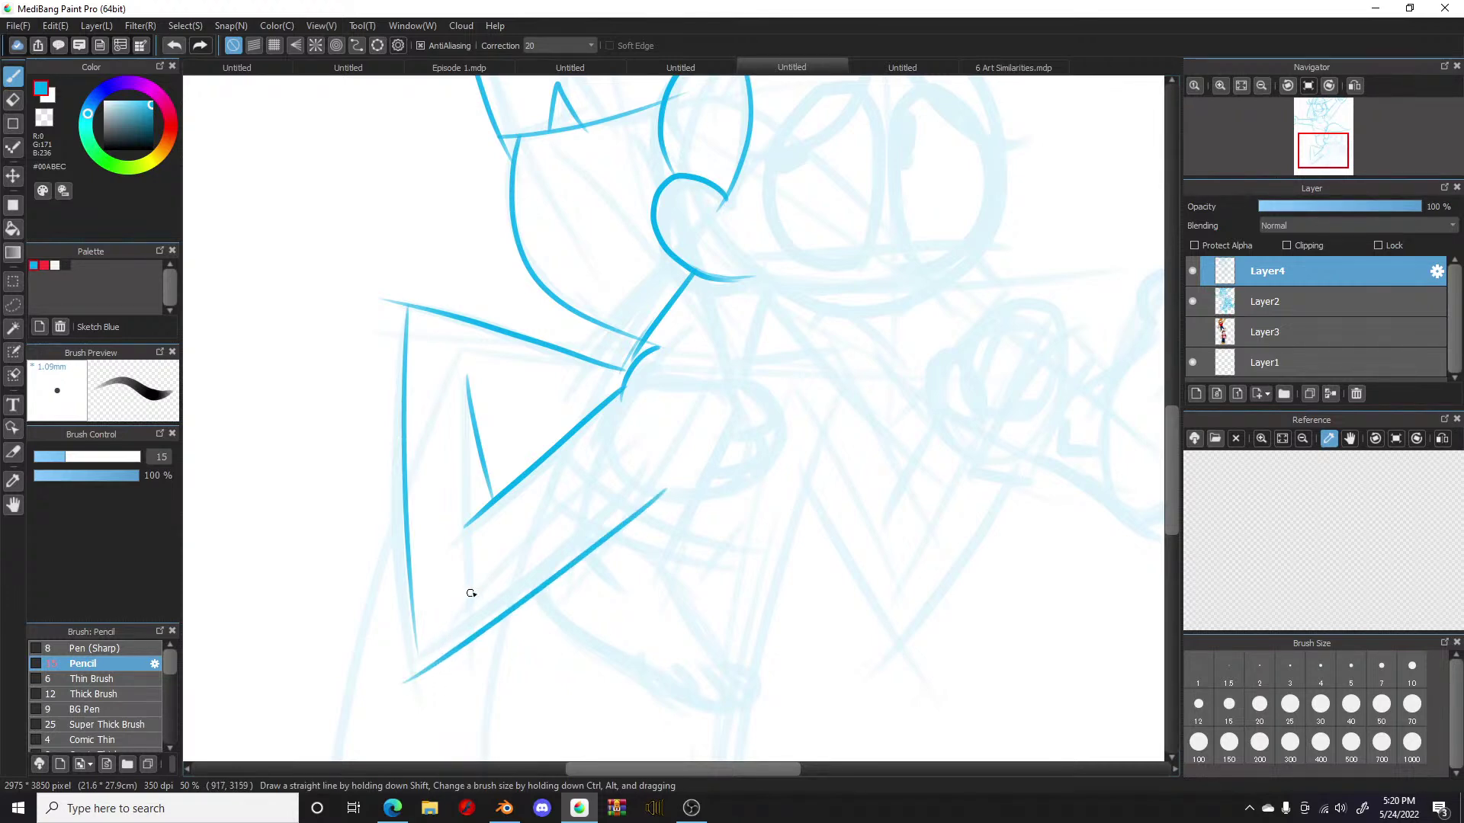
mouse_move(645, 381)
mouse_down()
mouse_move(745, 377)
mouse_move(770, 395)
mouse_move(742, 450)
mouse_move(784, 450)
mouse_move(657, 495)
mouse_up()
drag(688, 318, 654, 394)
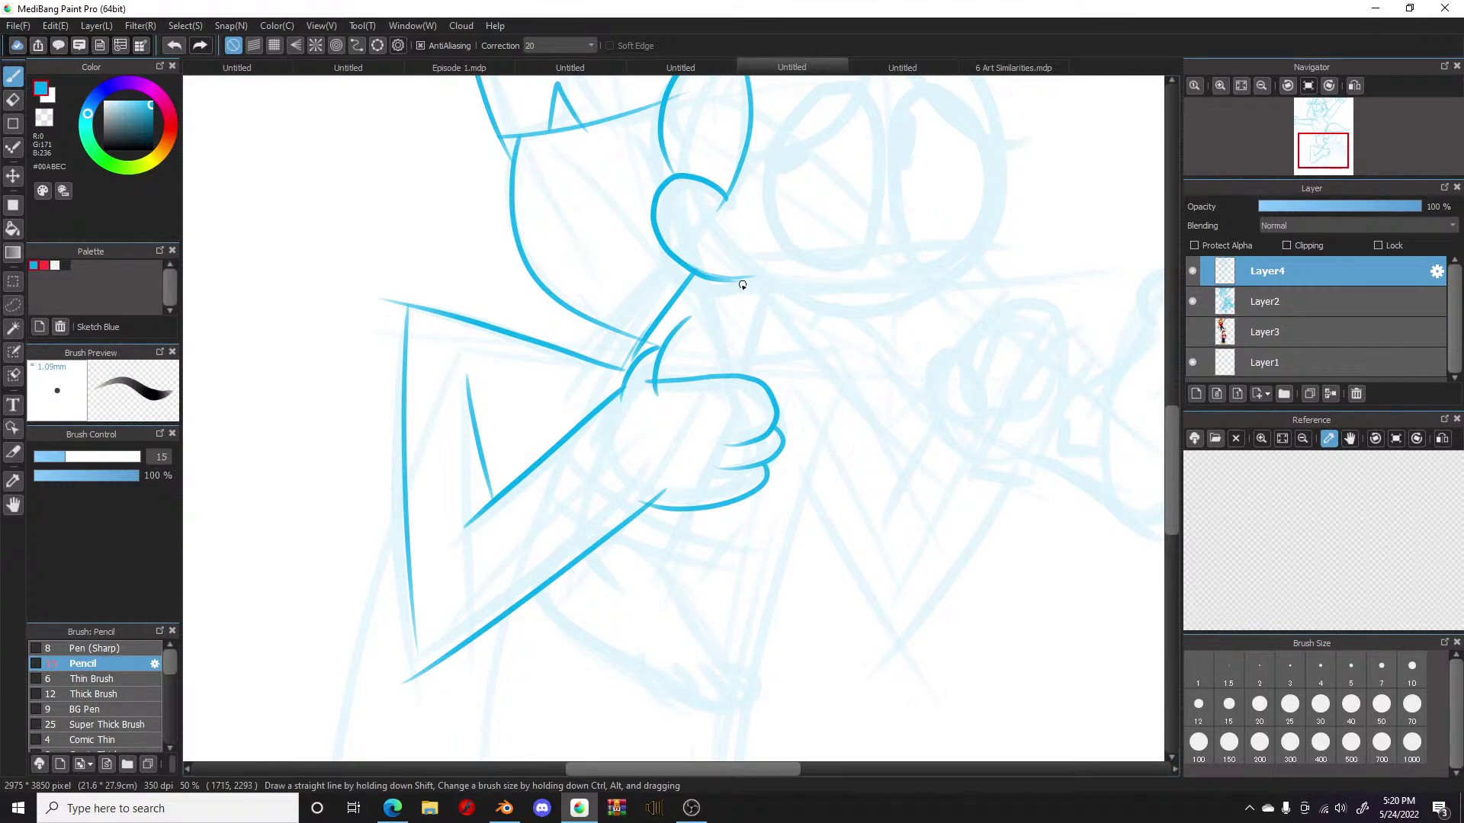
Step: Draw the upper figure's near leg bending down to the fist and erase the lower ear curve that overlaps it
mouse_move(642, 149)
mouse_down()
mouse_move(771, 317)
mouse_move(730, 387)
mouse_up()
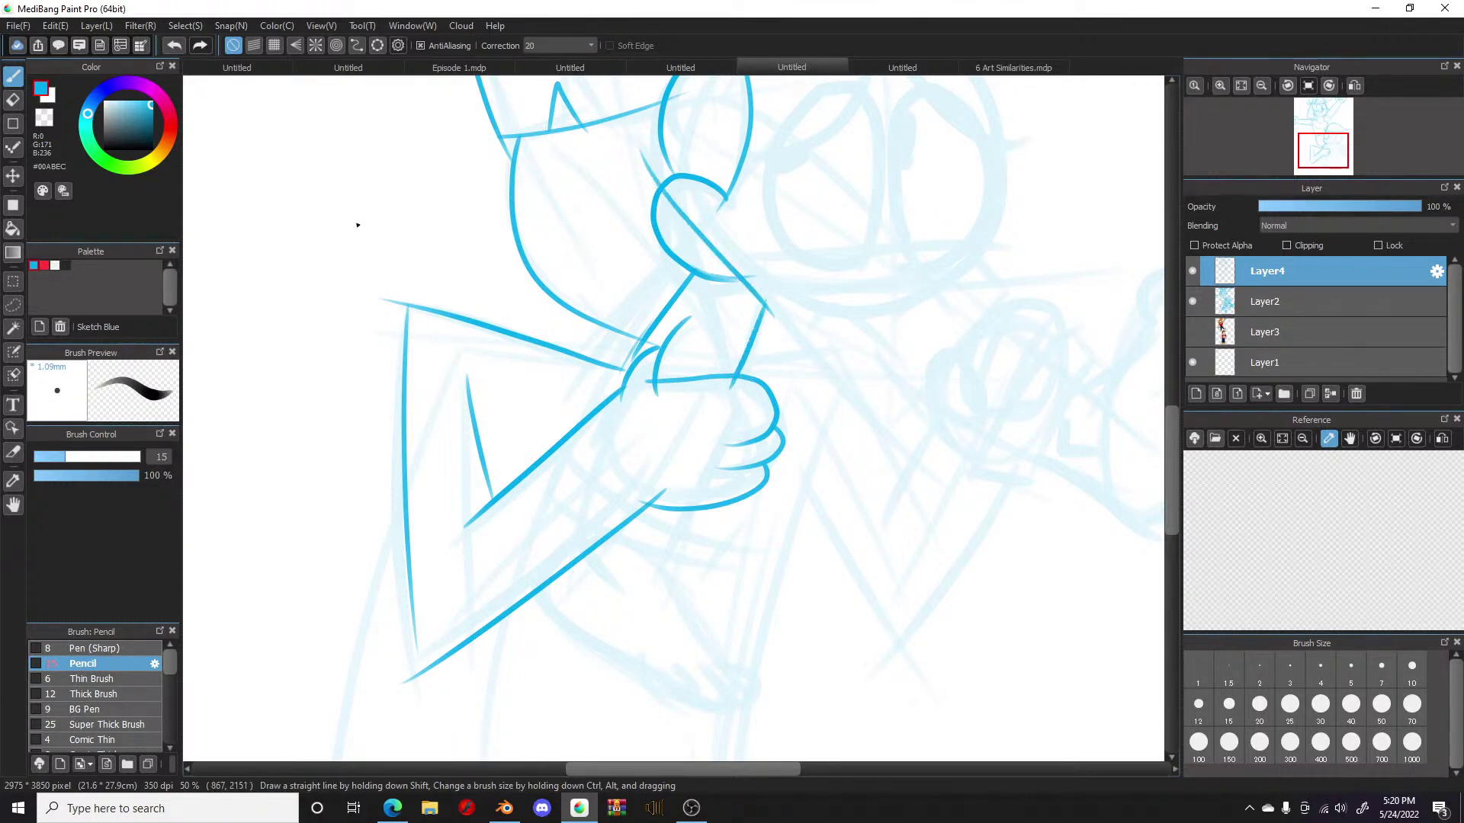
click(13, 99)
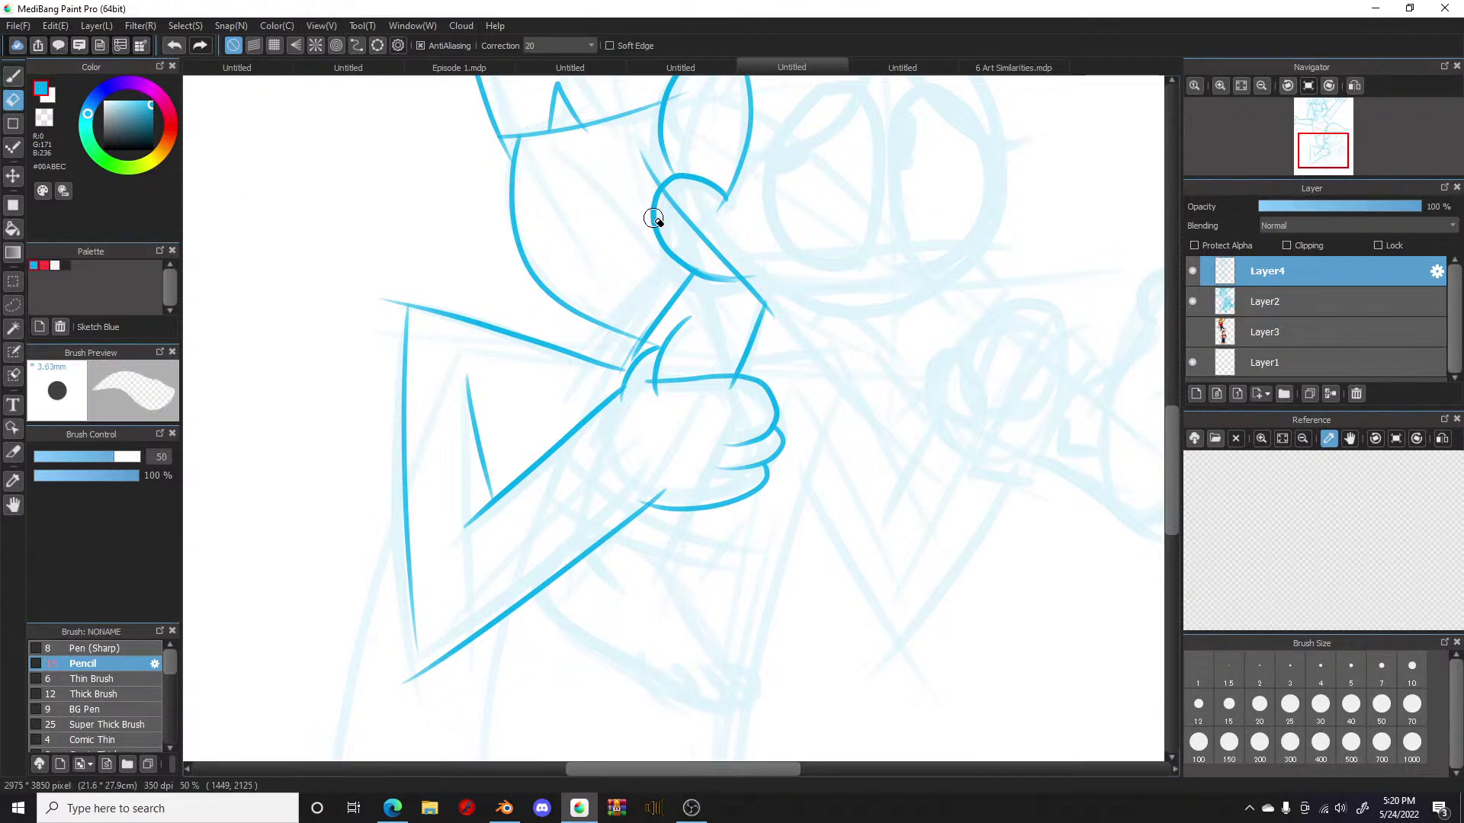
mouse_move(654, 204)
mouse_down()
mouse_move(681, 262)
mouse_move(725, 294)
mouse_up()
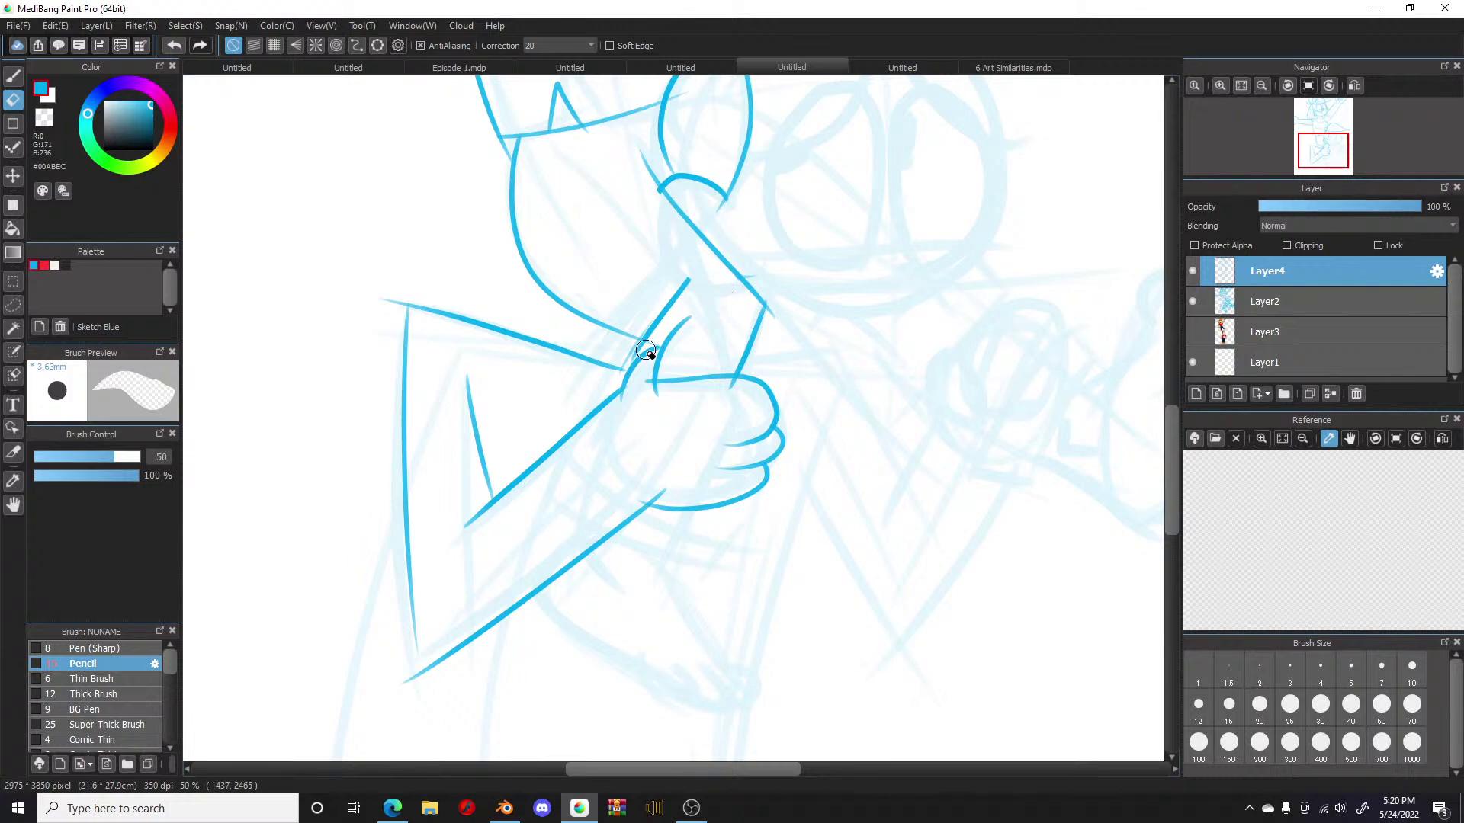
Step: Erase the thumb strokes and stray line ends between the leg and the top of the fist
scroll(645, 351, down, 4)
scroll(670, 252, up, 4)
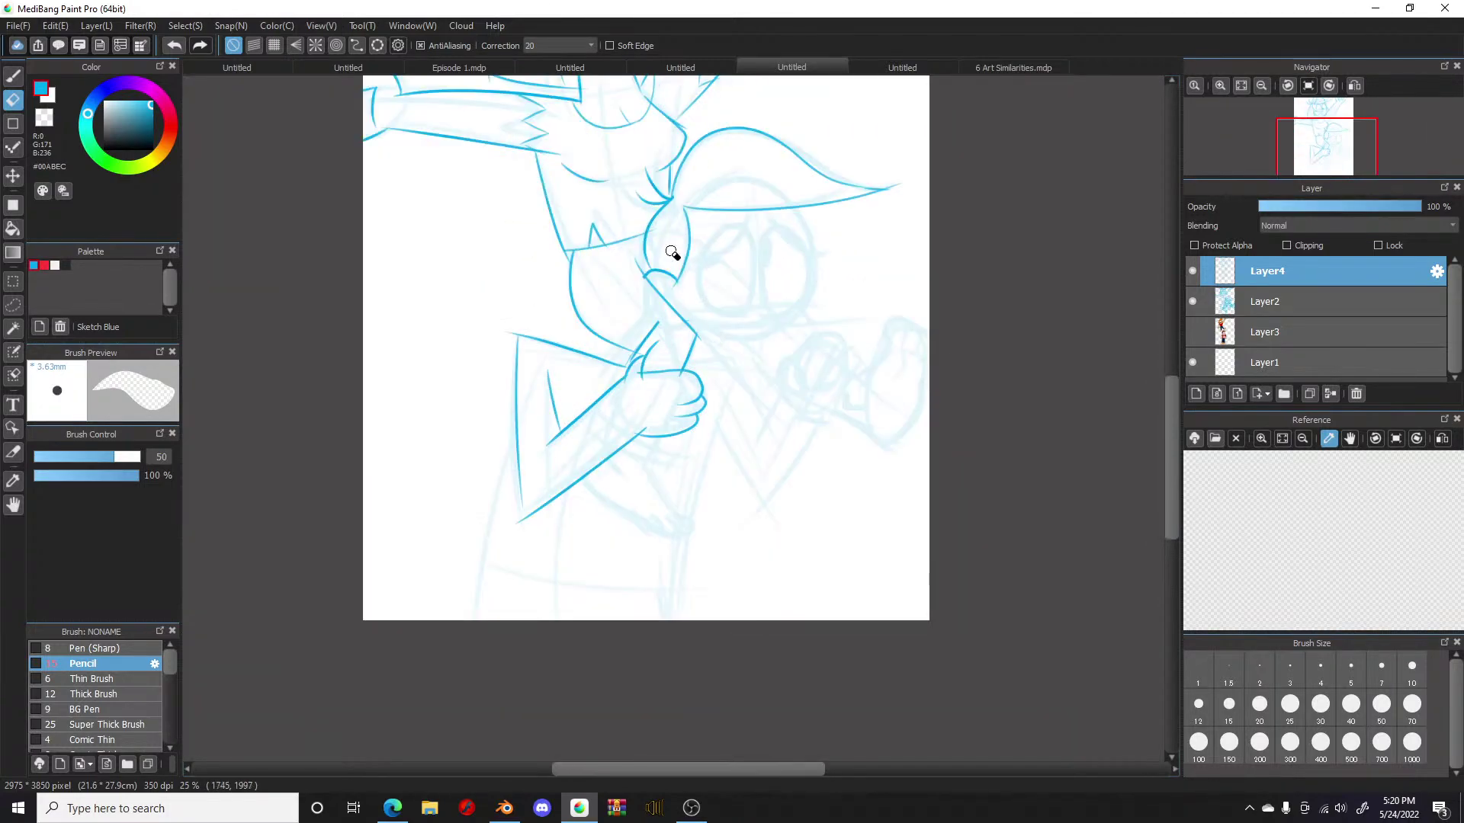
scroll(654, 304, down, 1)
scroll(582, 334, up, 1)
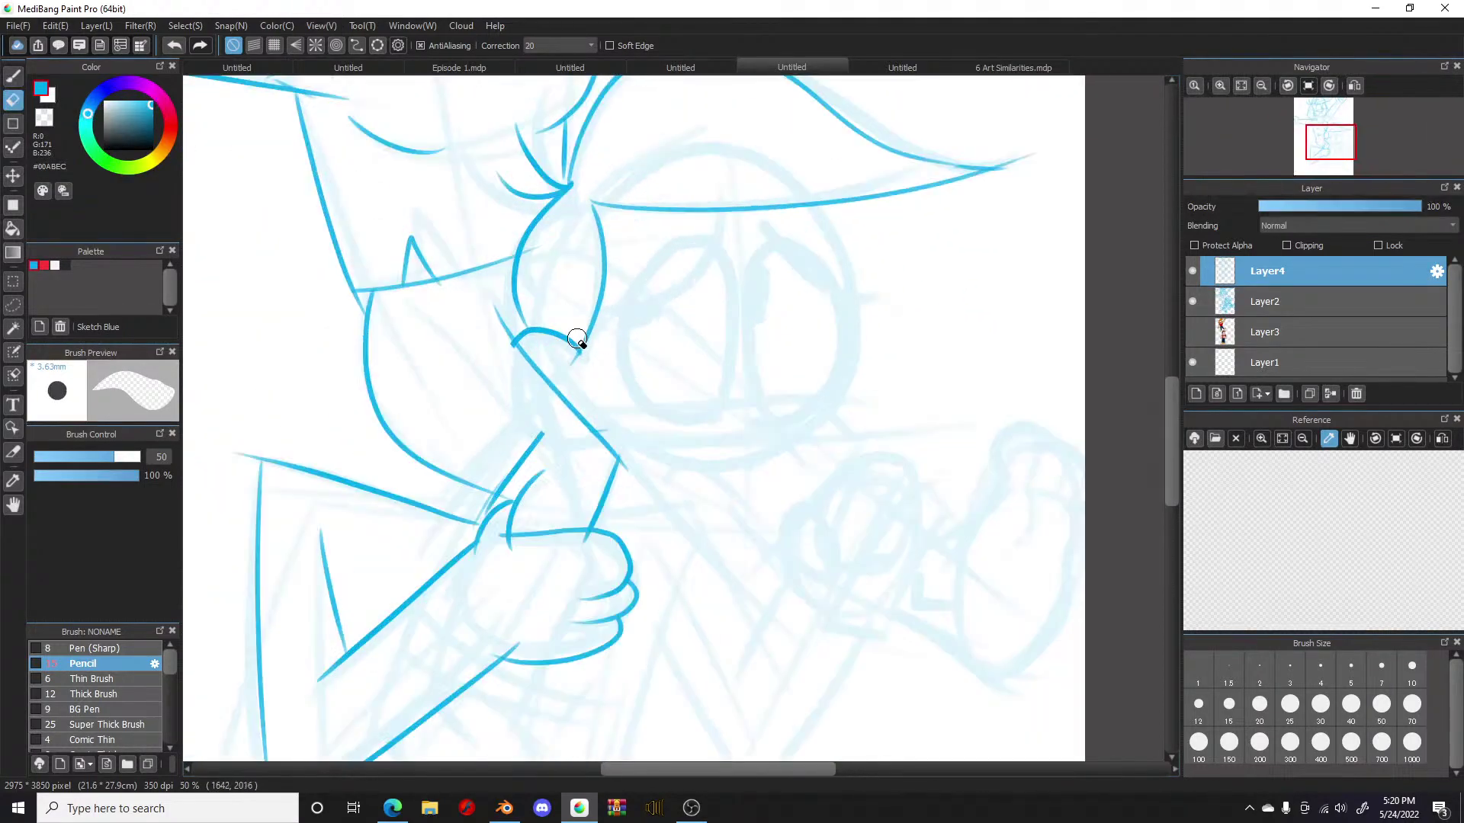
scroll(595, 350, down, 2)
scroll(444, 429, up, 1)
scroll(582, 415, up, 3)
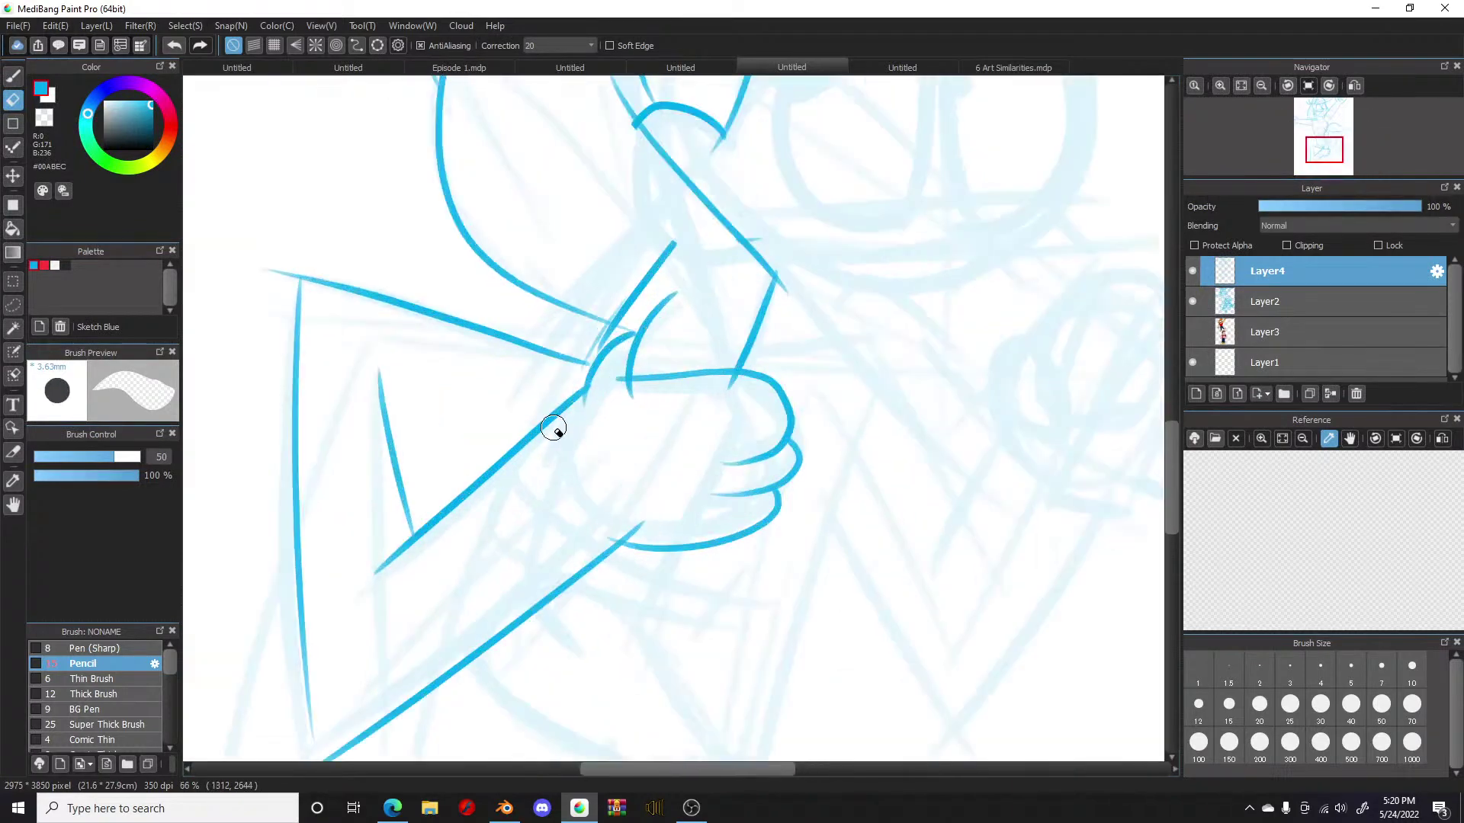
mouse_move(676, 300)
mouse_down()
mouse_move(636, 366)
mouse_move(652, 317)
mouse_move(570, 395)
mouse_up()
Step: Redraw the rear edge of the leg down to the fist and reconnect the forearm and thumb side to the hand
key(b)
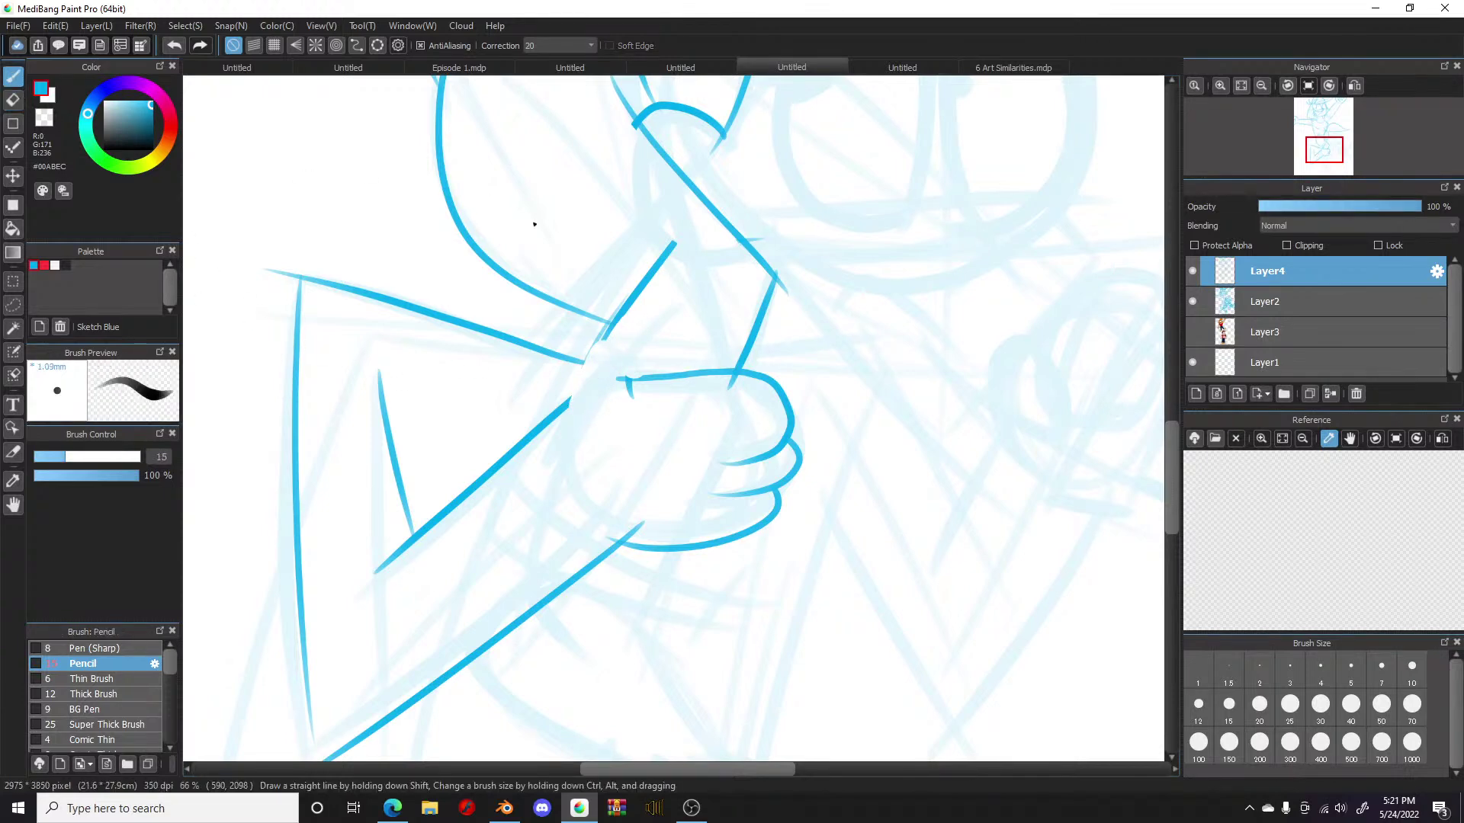
mouse_move(668, 246)
mouse_down()
mouse_move(609, 337)
mouse_move(612, 392)
mouse_up()
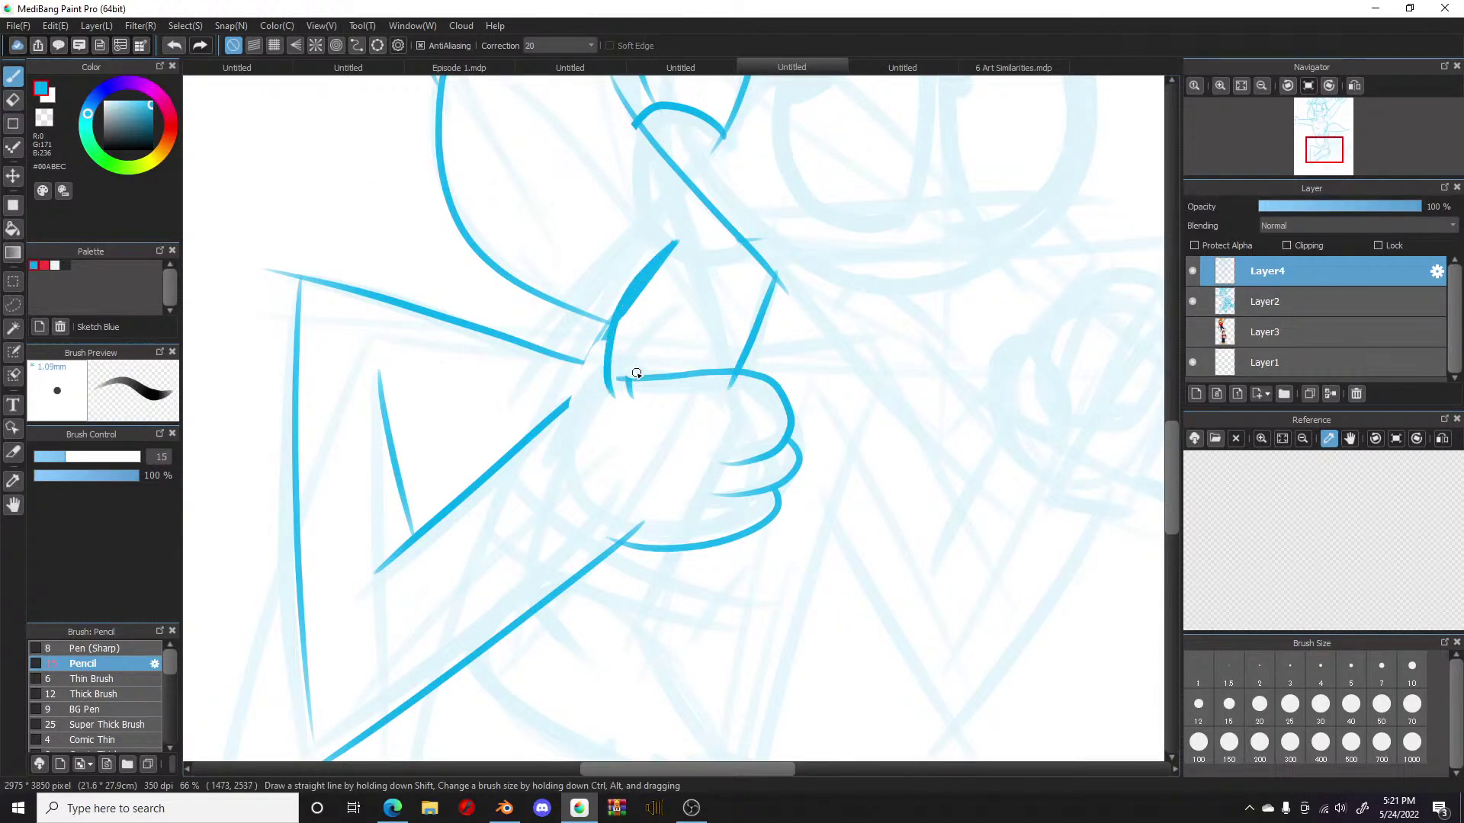
drag(610, 339, 597, 360)
mouse_move(566, 408)
mouse_down()
mouse_move(638, 378)
mouse_move(583, 383)
mouse_up()
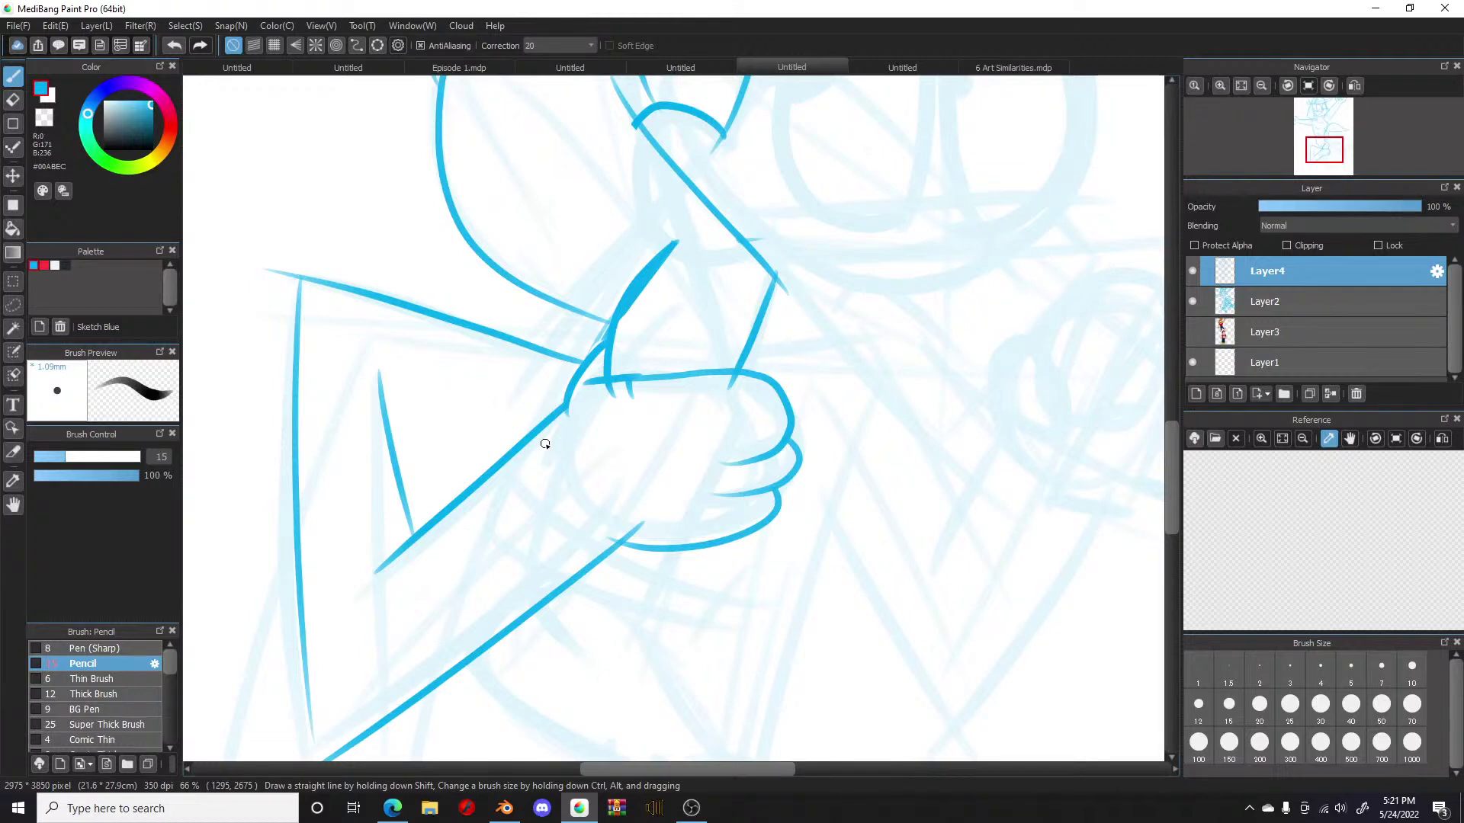
Step: Draw the far side of the lower figure's face from the cap downward and the pointed V shape below the chin
scroll(545, 443, down, 3)
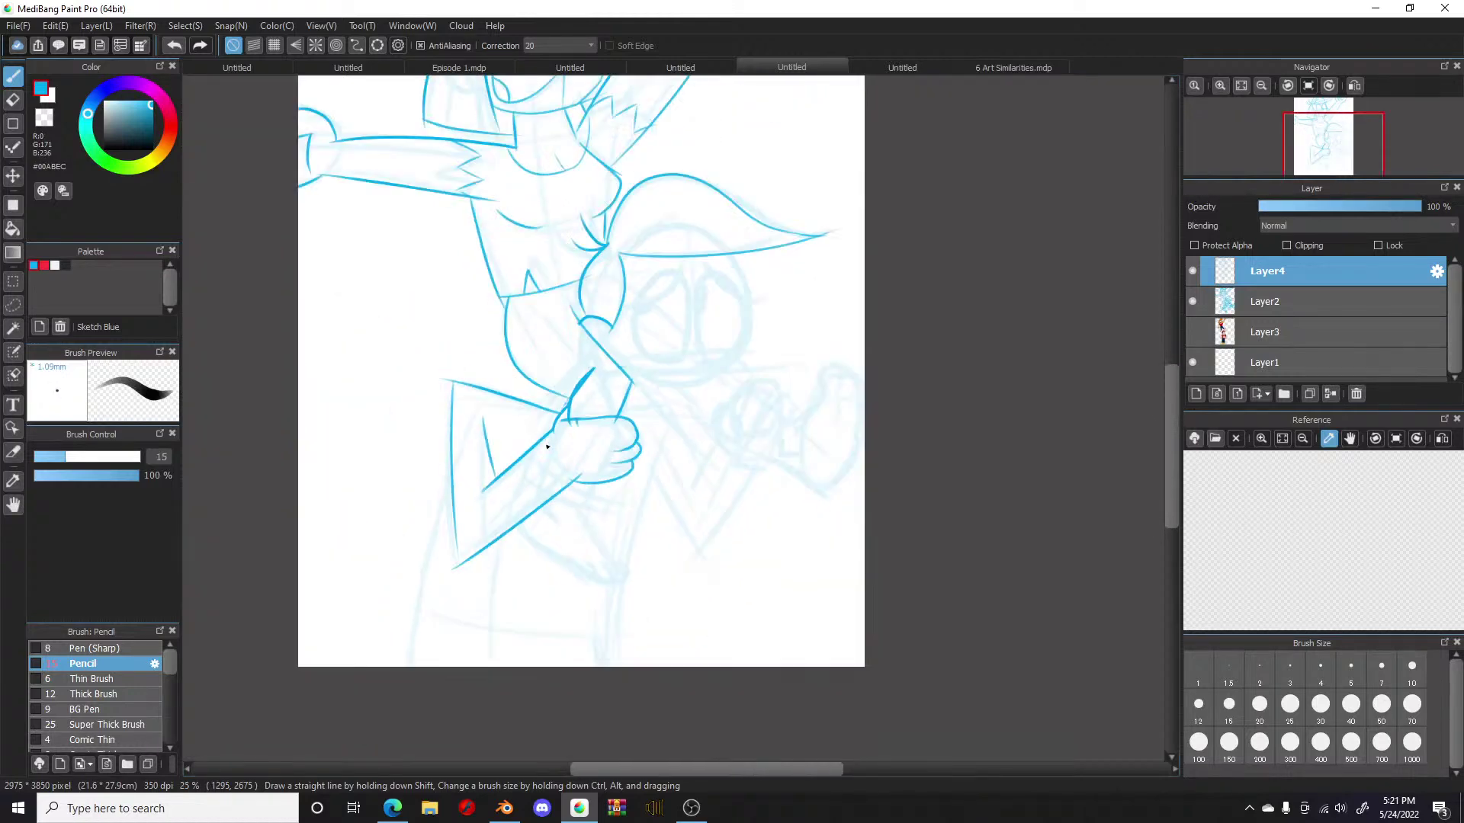
scroll(524, 474, up, 2)
scroll(527, 478, down, 2)
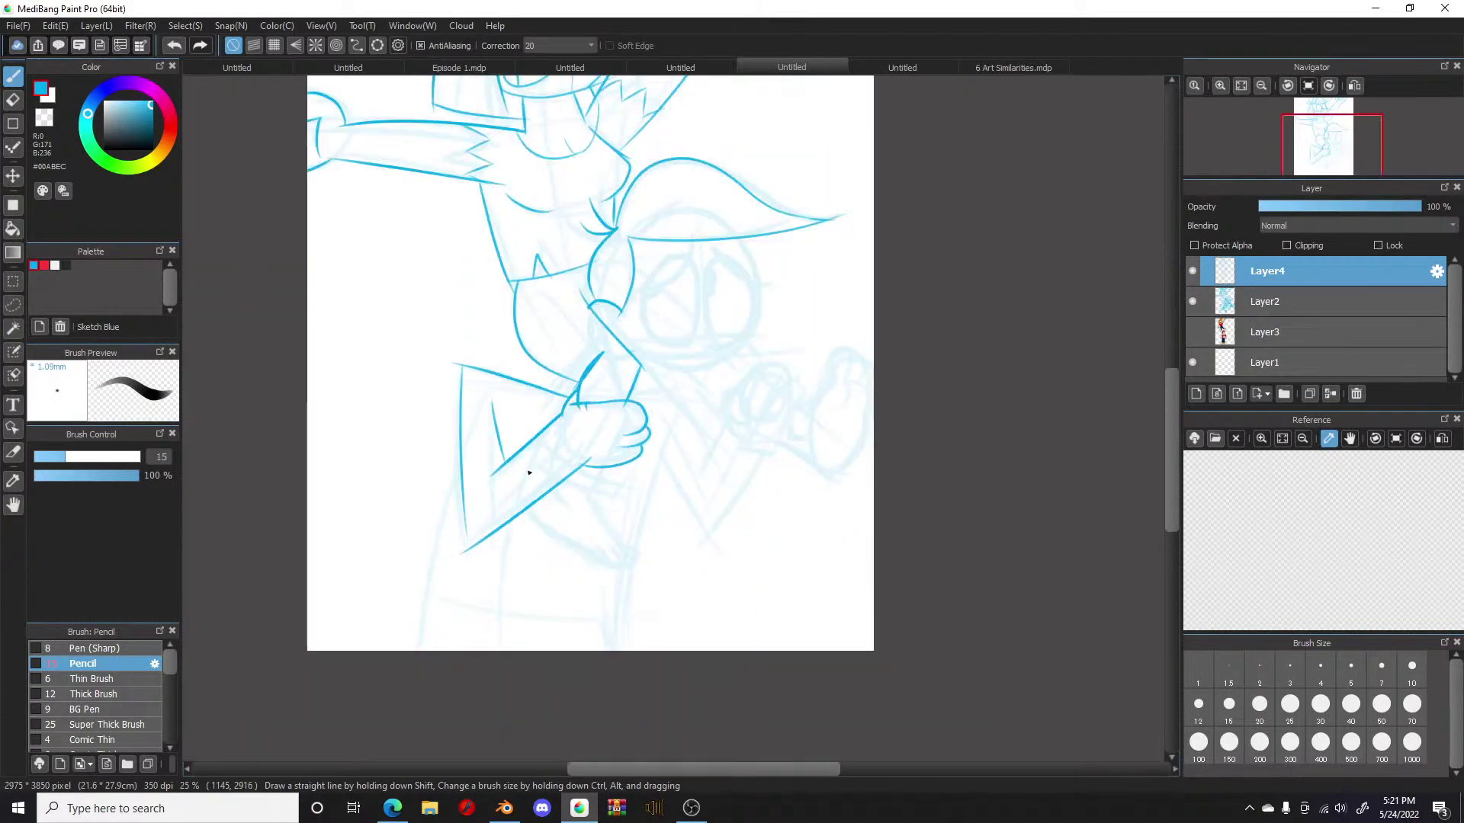
scroll(592, 389, up, 2)
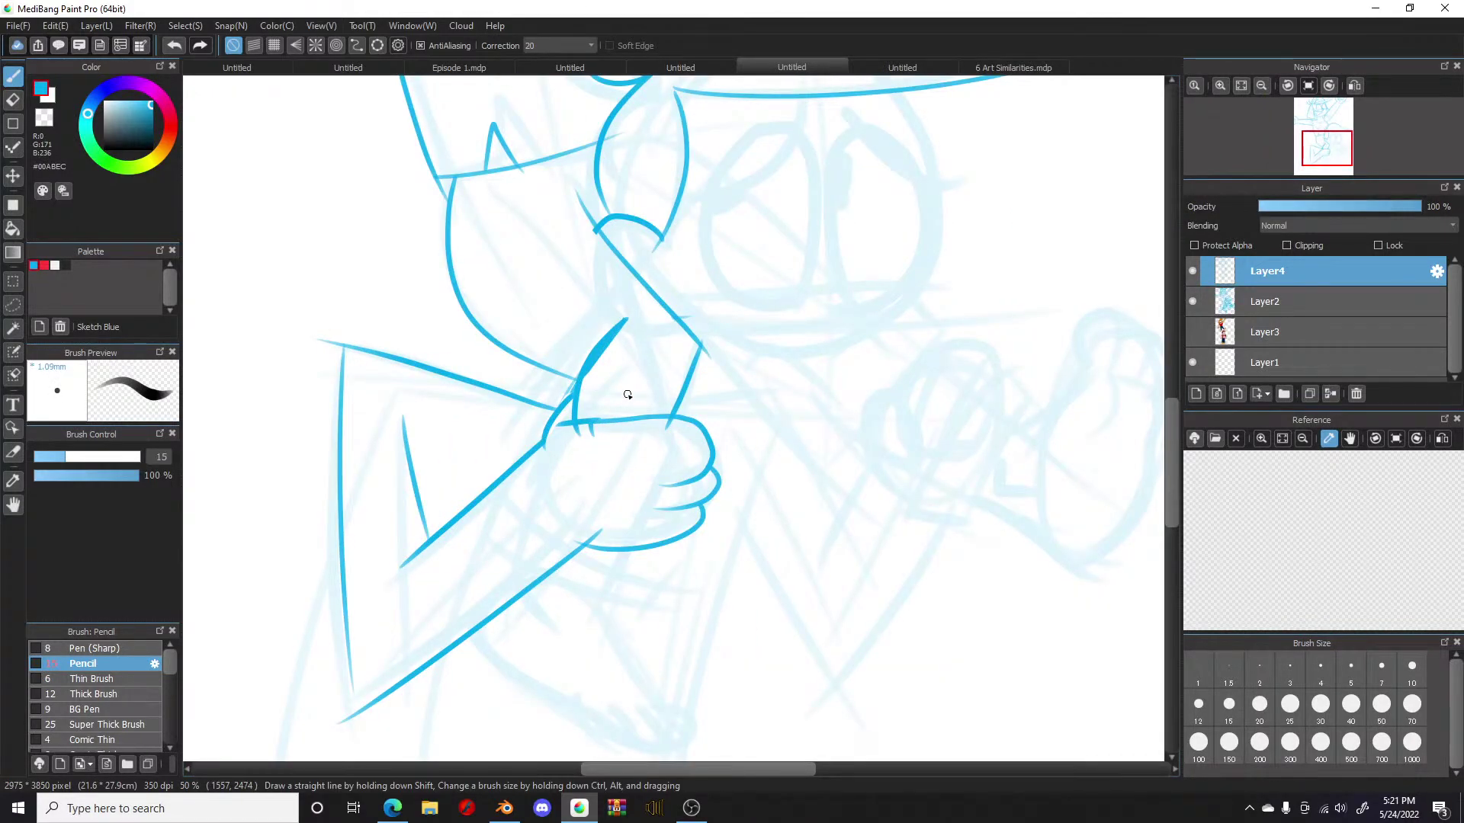
drag(1168, 462, 1170, 443)
mouse_move(896, 221)
mouse_down()
mouse_move(943, 341)
mouse_move(920, 413)
mouse_move(950, 456)
mouse_move(820, 609)
mouse_up()
drag(702, 478, 822, 588)
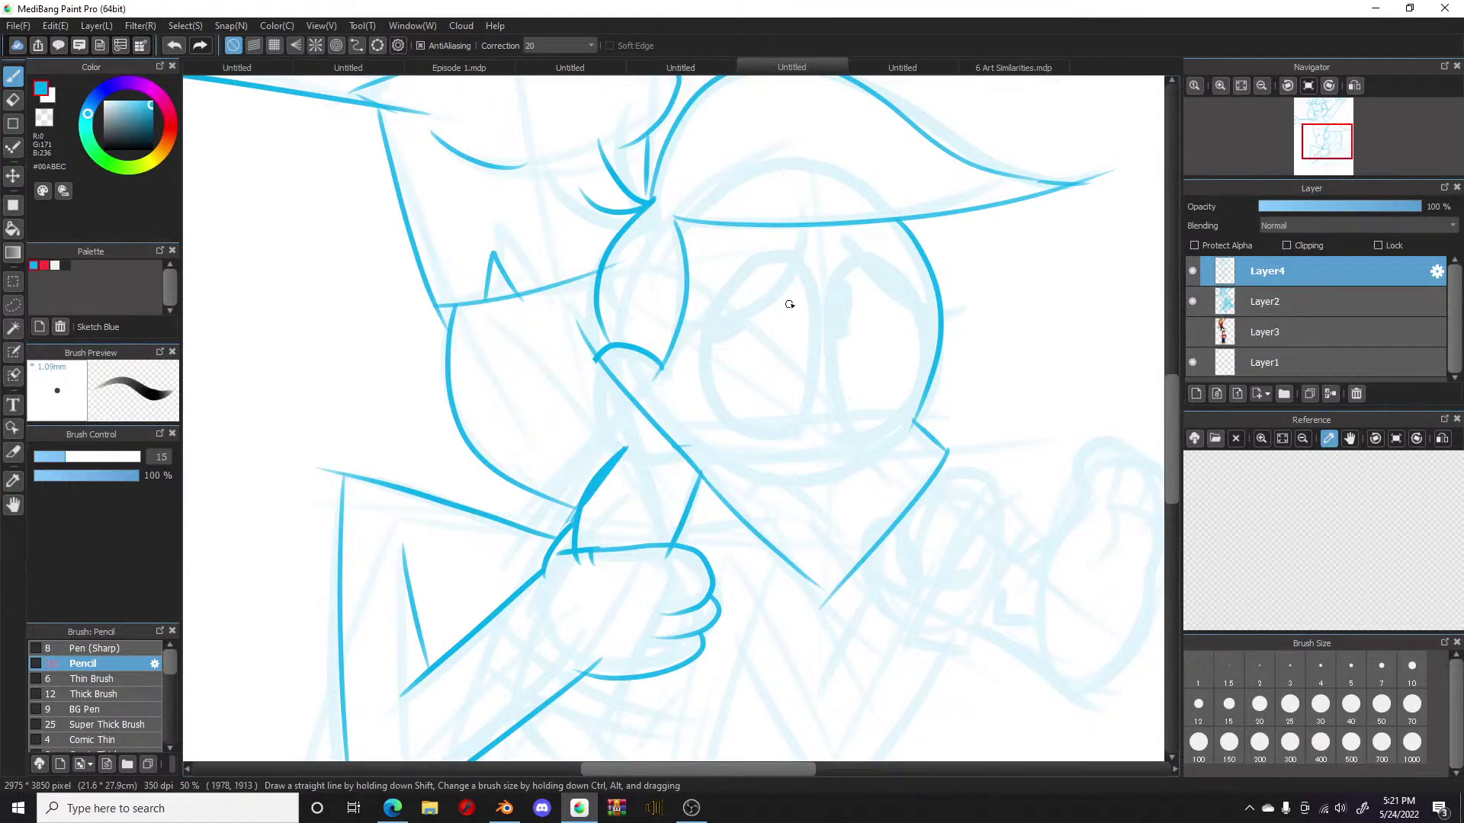
Step: Draw a pair of curved brow lines sloping outward under the lower edge of the lower figure's cap
drag(807, 236, 699, 320)
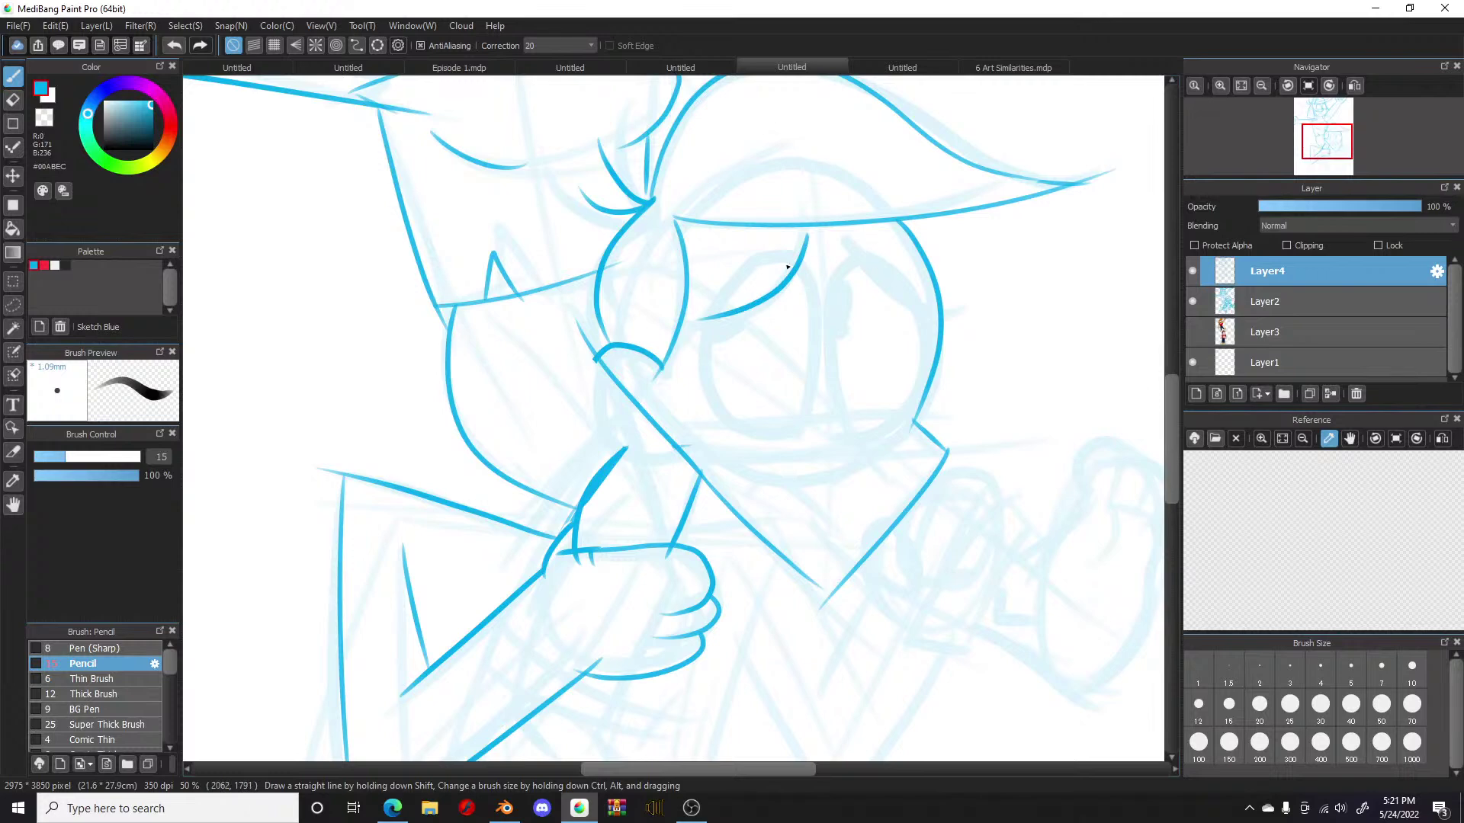
key(ctrl+z)
mouse_move(804, 234)
mouse_down()
mouse_move(743, 323)
mouse_move(679, 337)
mouse_up()
key(ctrl+z)
mouse_move(806, 231)
mouse_down()
mouse_move(718, 332)
mouse_move(683, 335)
mouse_up()
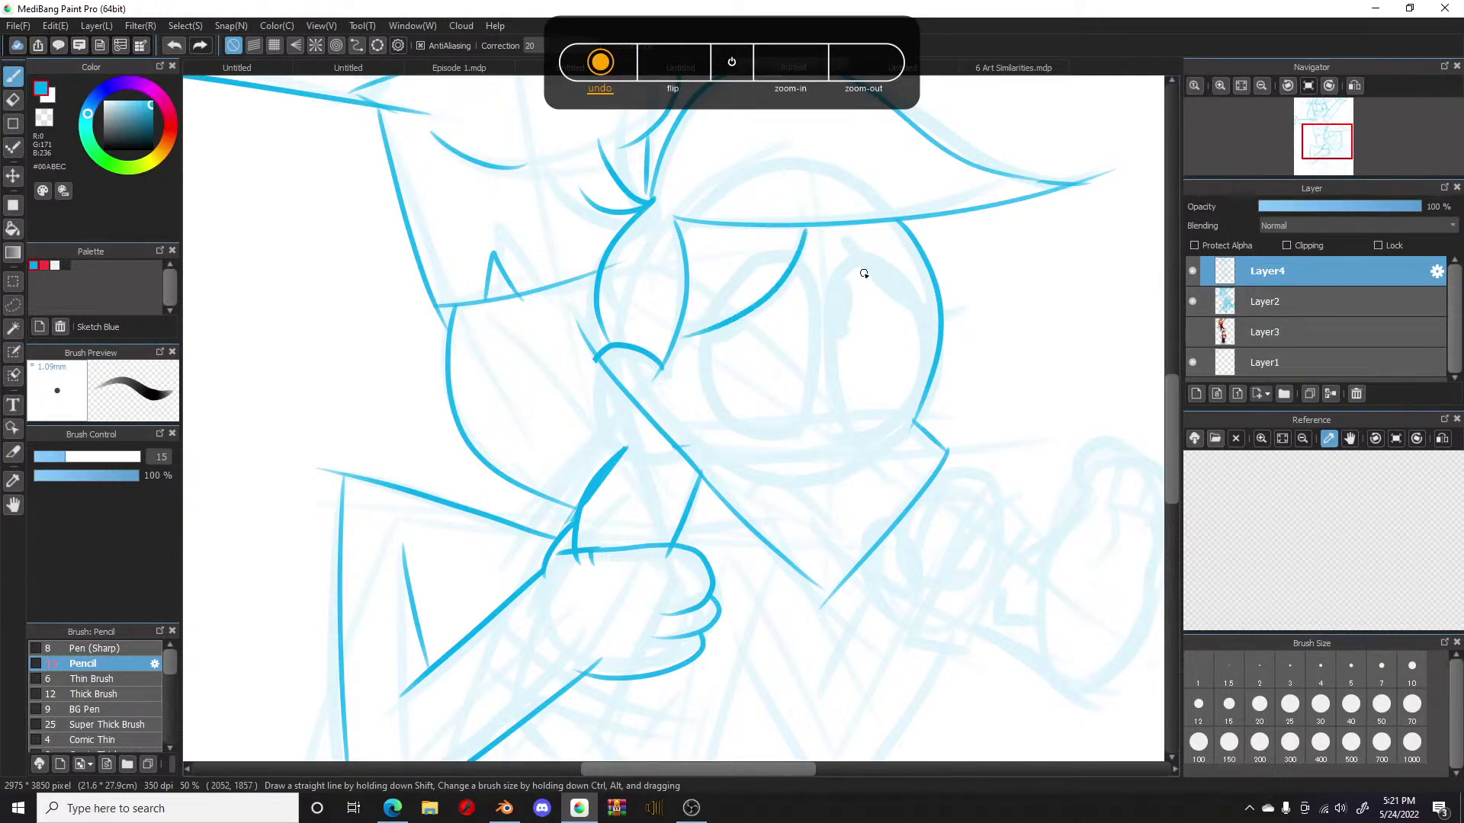
drag(842, 228, 954, 321)
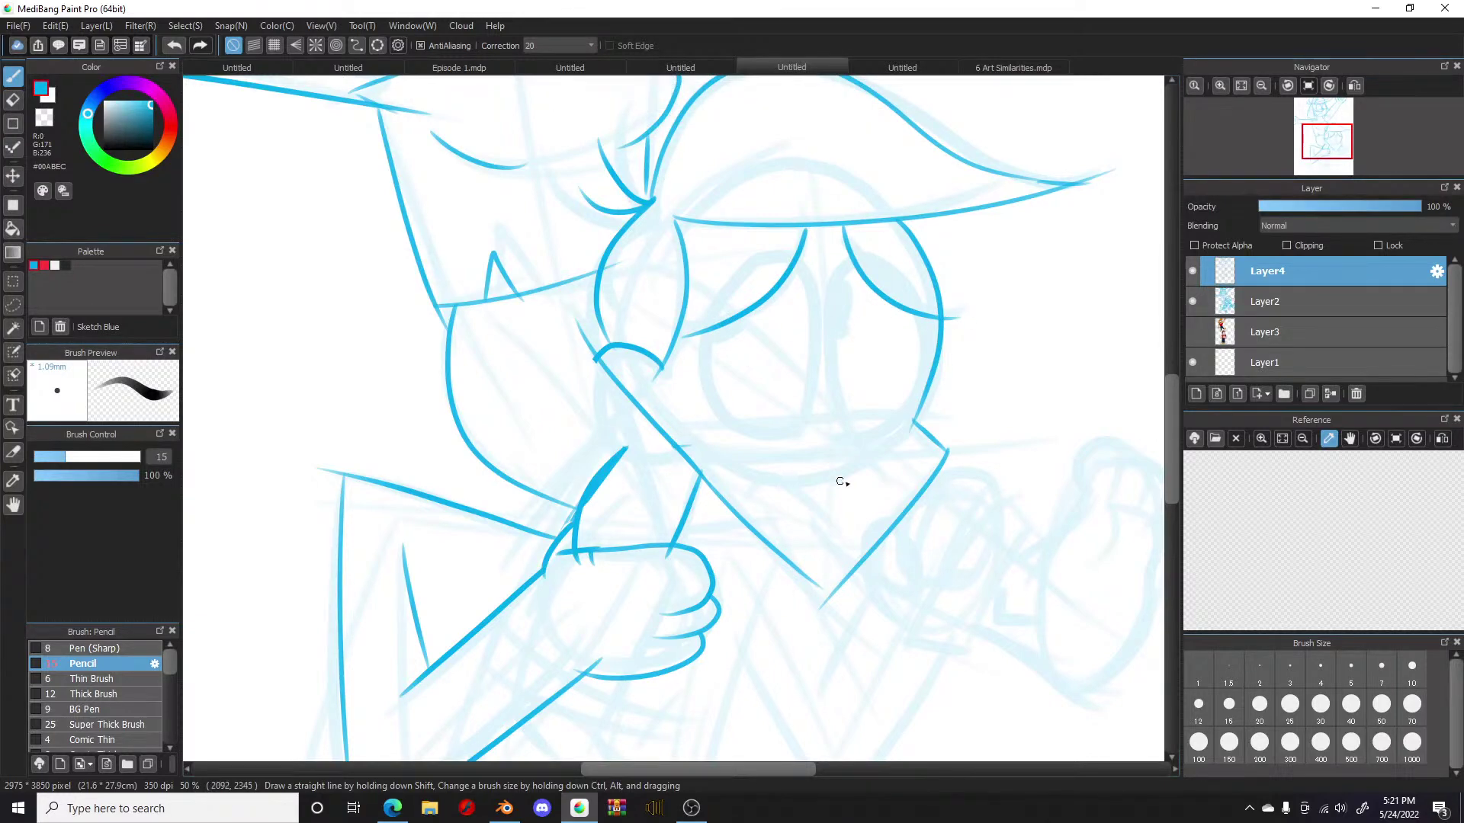
Step: Draw the lower figure's angular pointed nose and the downturned mouth curve beside it
scroll(831, 370, up, 3)
scroll(827, 376, down, 1)
scroll(826, 375, down, 1)
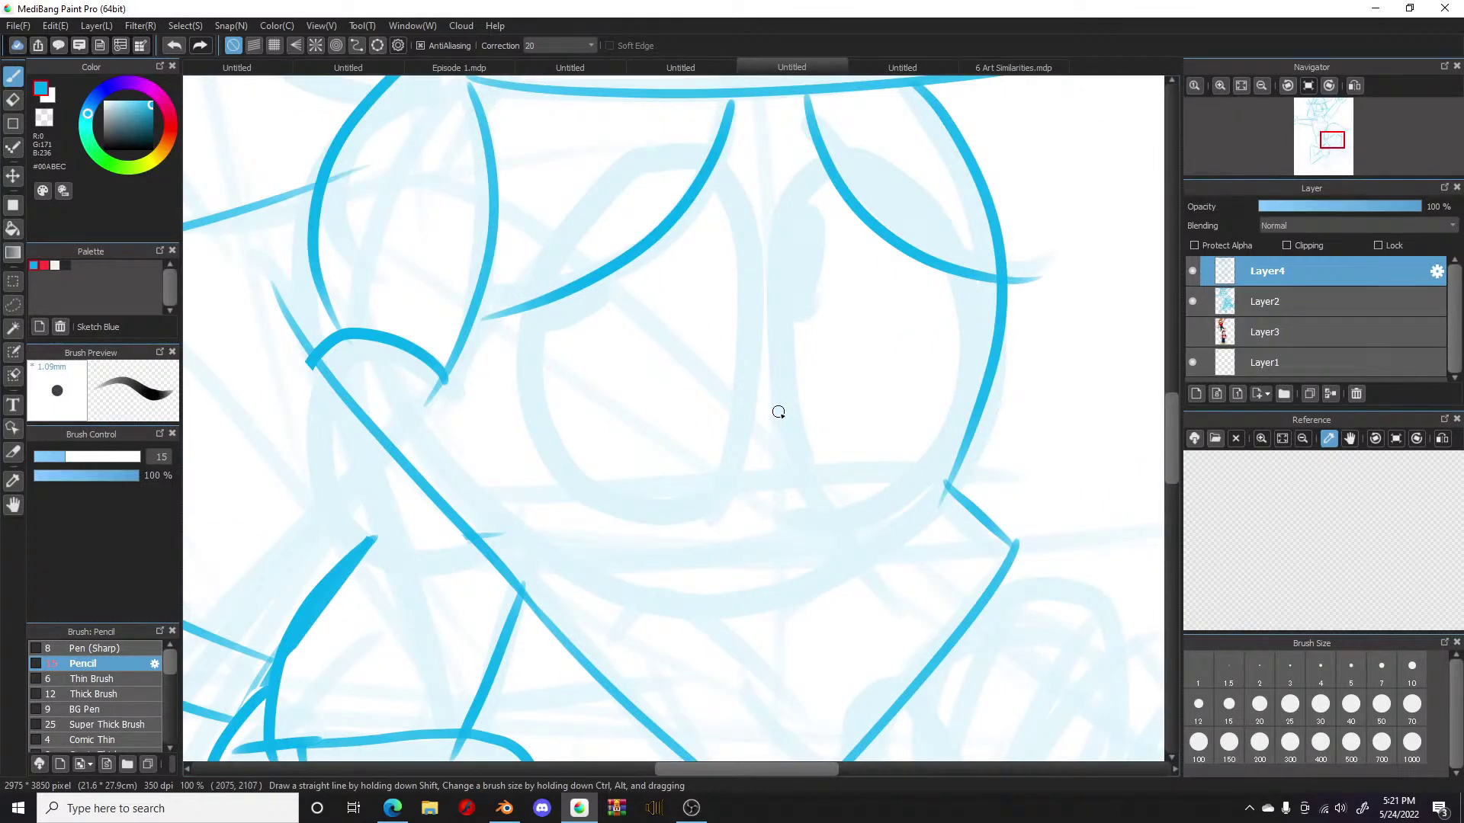
mouse_move(785, 434)
mouse_down()
mouse_move(851, 538)
mouse_move(772, 594)
mouse_up()
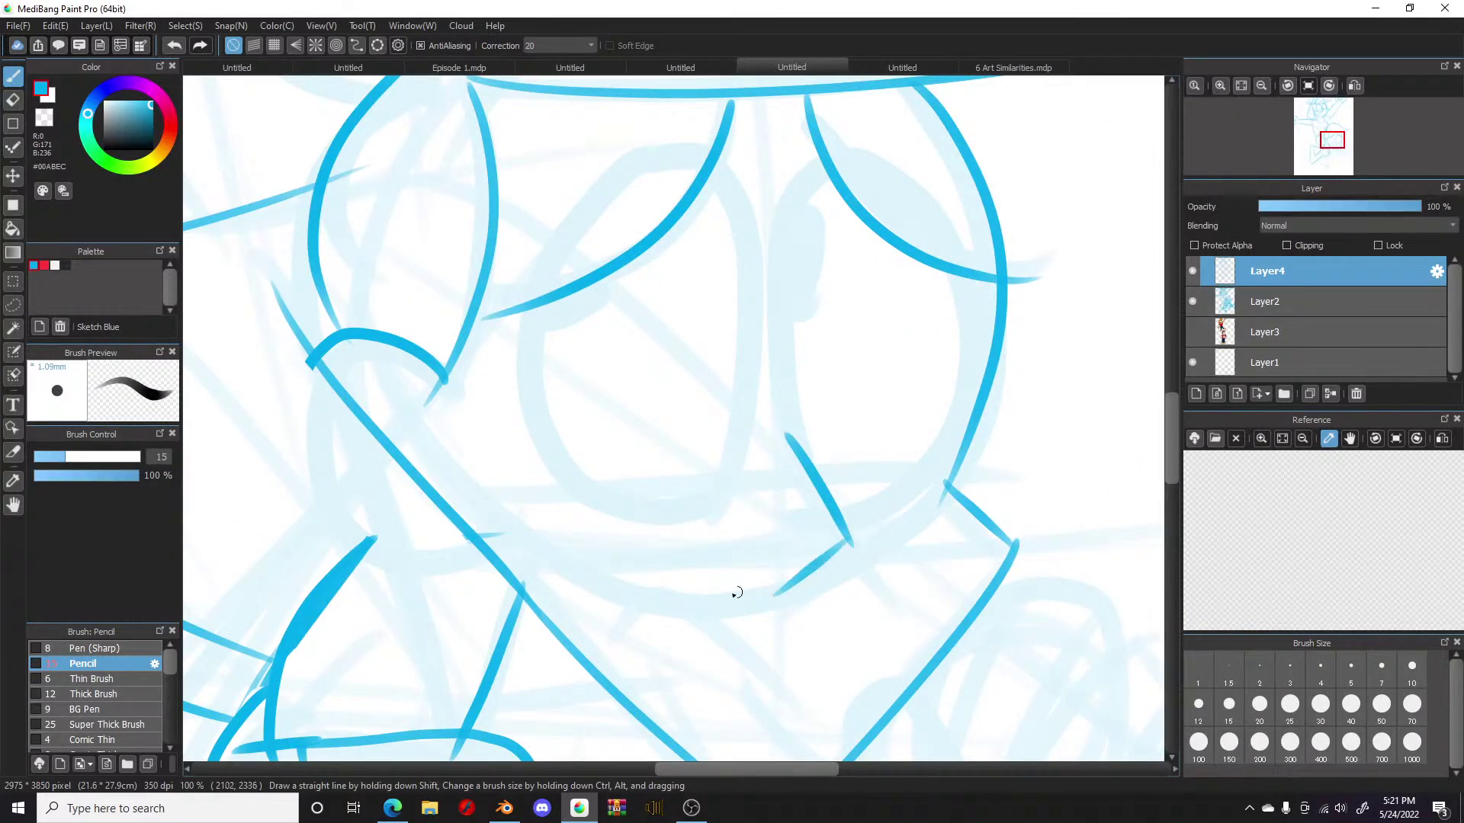
mouse_move(556, 560)
mouse_down()
mouse_move(705, 573)
mouse_move(751, 637)
mouse_up()
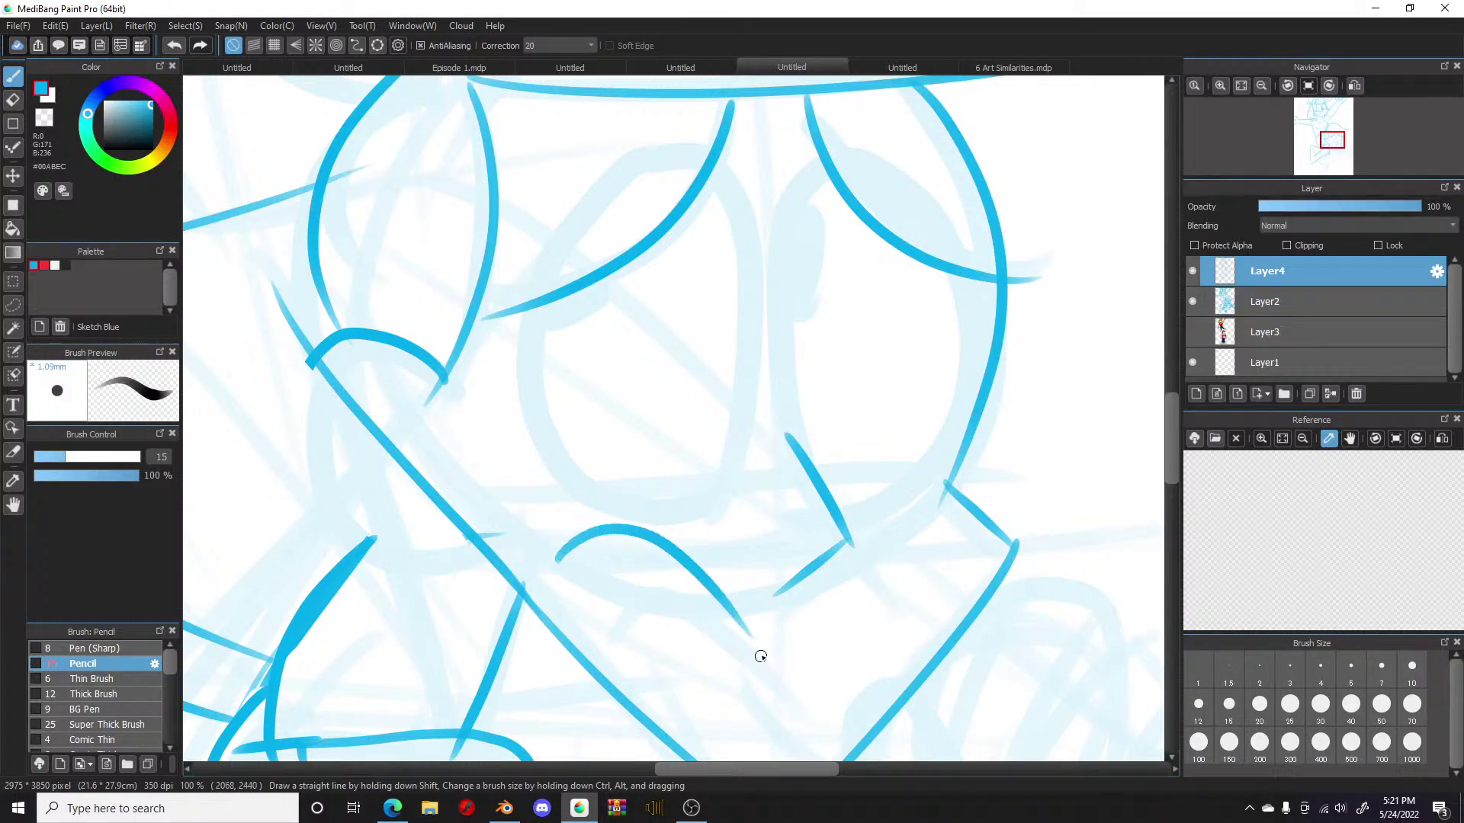
Step: Draw the curved lower lids and the side contours of both of the lower figure's eyes beneath the brow lines
drag(512, 475, 599, 448)
mouse_move(714, 479)
mouse_down()
mouse_move(804, 542)
mouse_move(968, 455)
mouse_up()
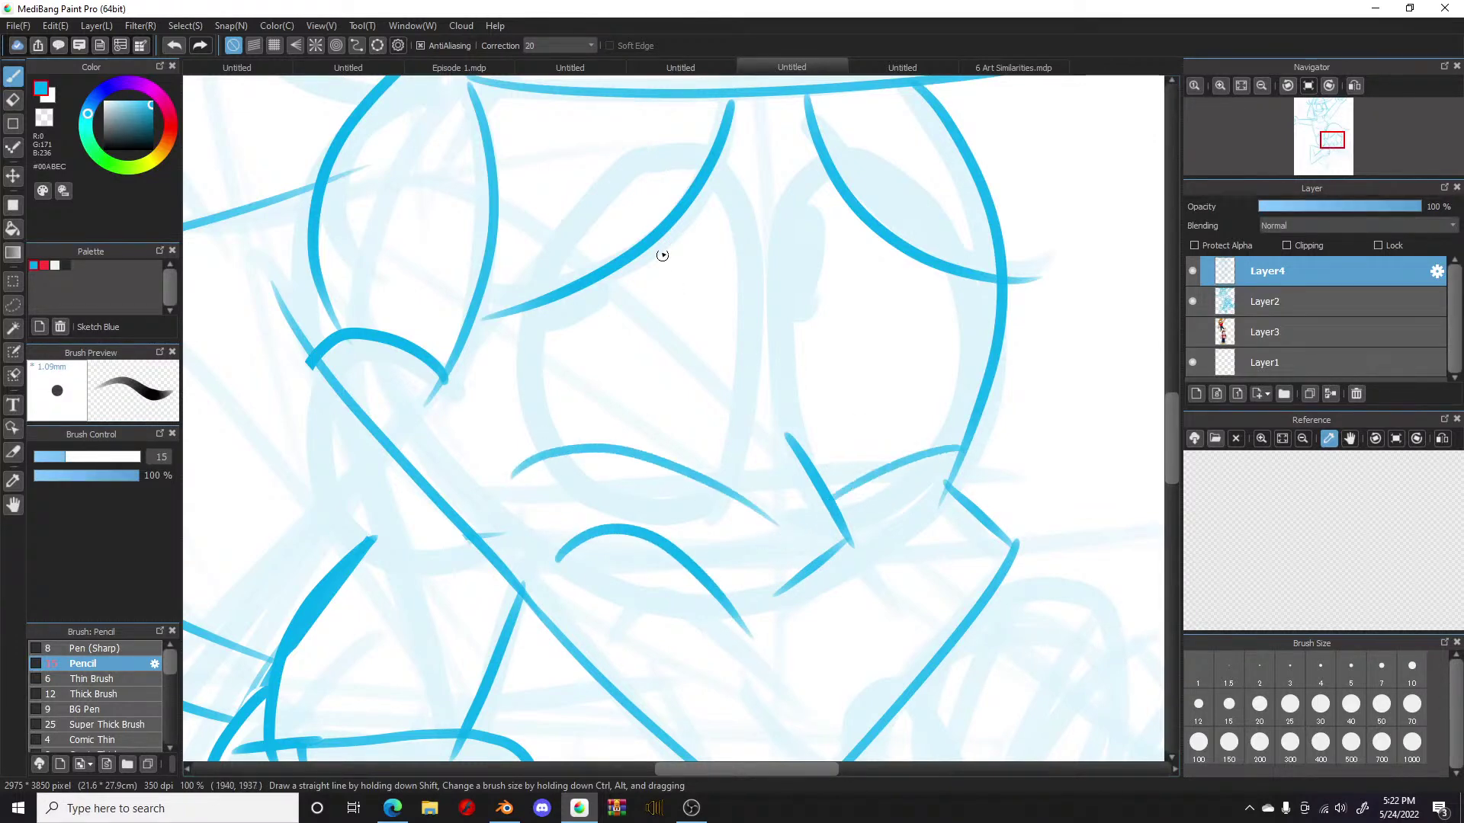
mouse_move(716, 158)
mouse_down()
mouse_move(764, 273)
mouse_move(720, 479)
mouse_up()
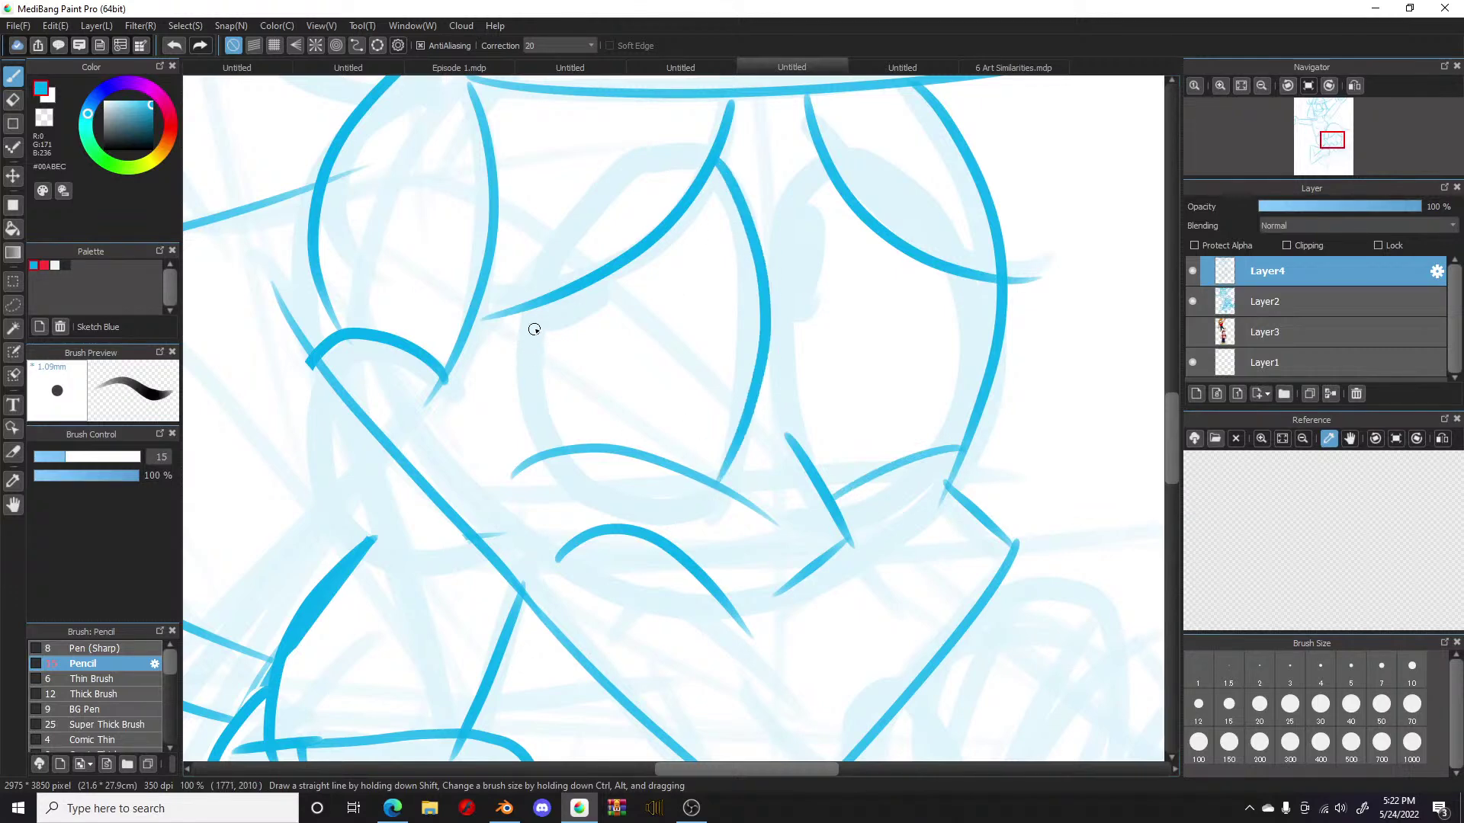
drag(534, 307, 549, 450)
mouse_move(833, 166)
mouse_down()
mouse_move(802, 195)
mouse_move(793, 412)
mouse_move(866, 503)
mouse_up()
mouse_move(961, 271)
mouse_down()
mouse_move(989, 332)
mouse_move(958, 484)
mouse_up()
key(ctrl+z)
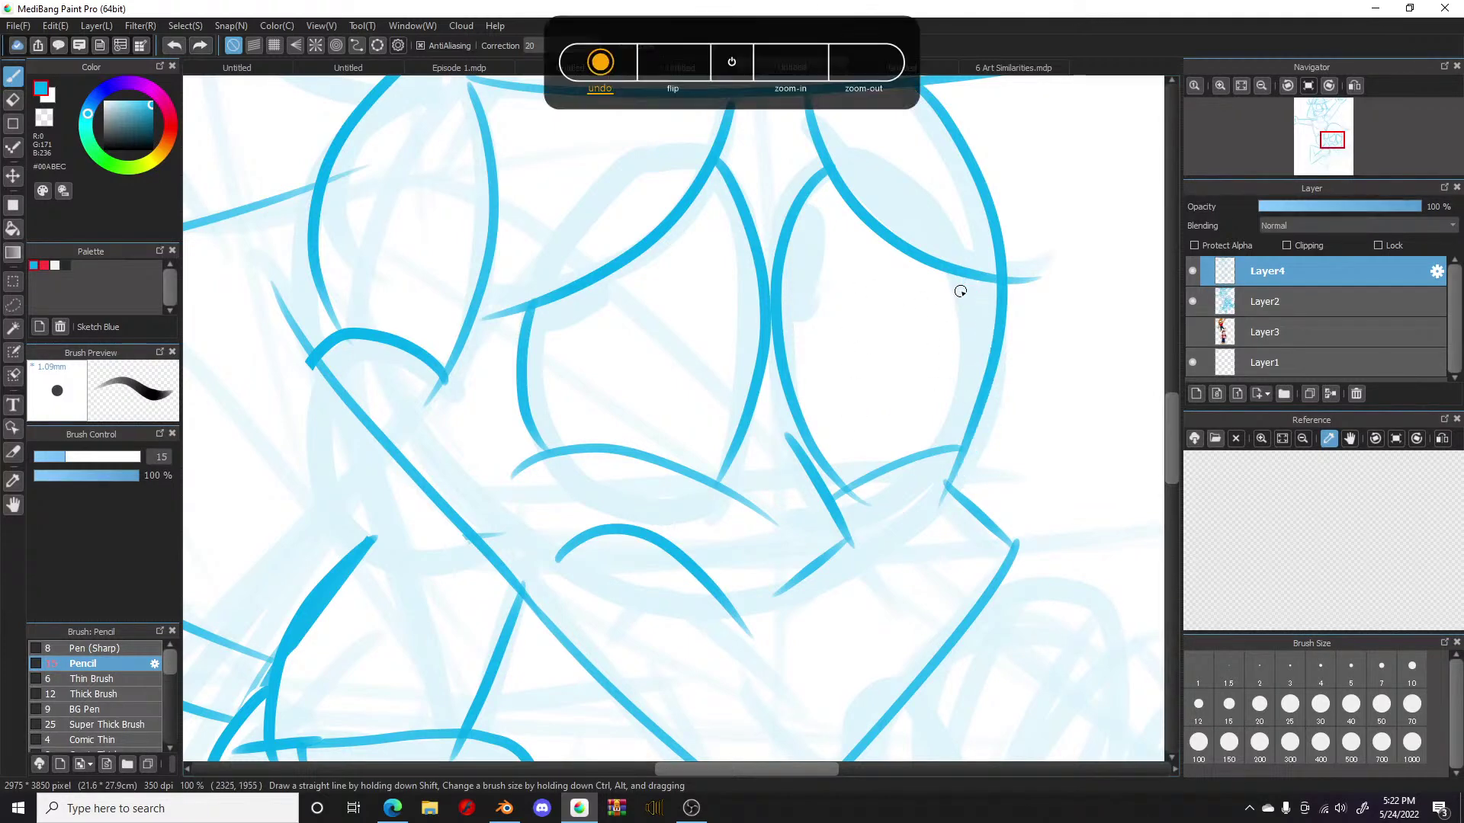
mouse_move(957, 272)
mouse_down()
mouse_move(958, 439)
mouse_move(944, 481)
mouse_up()
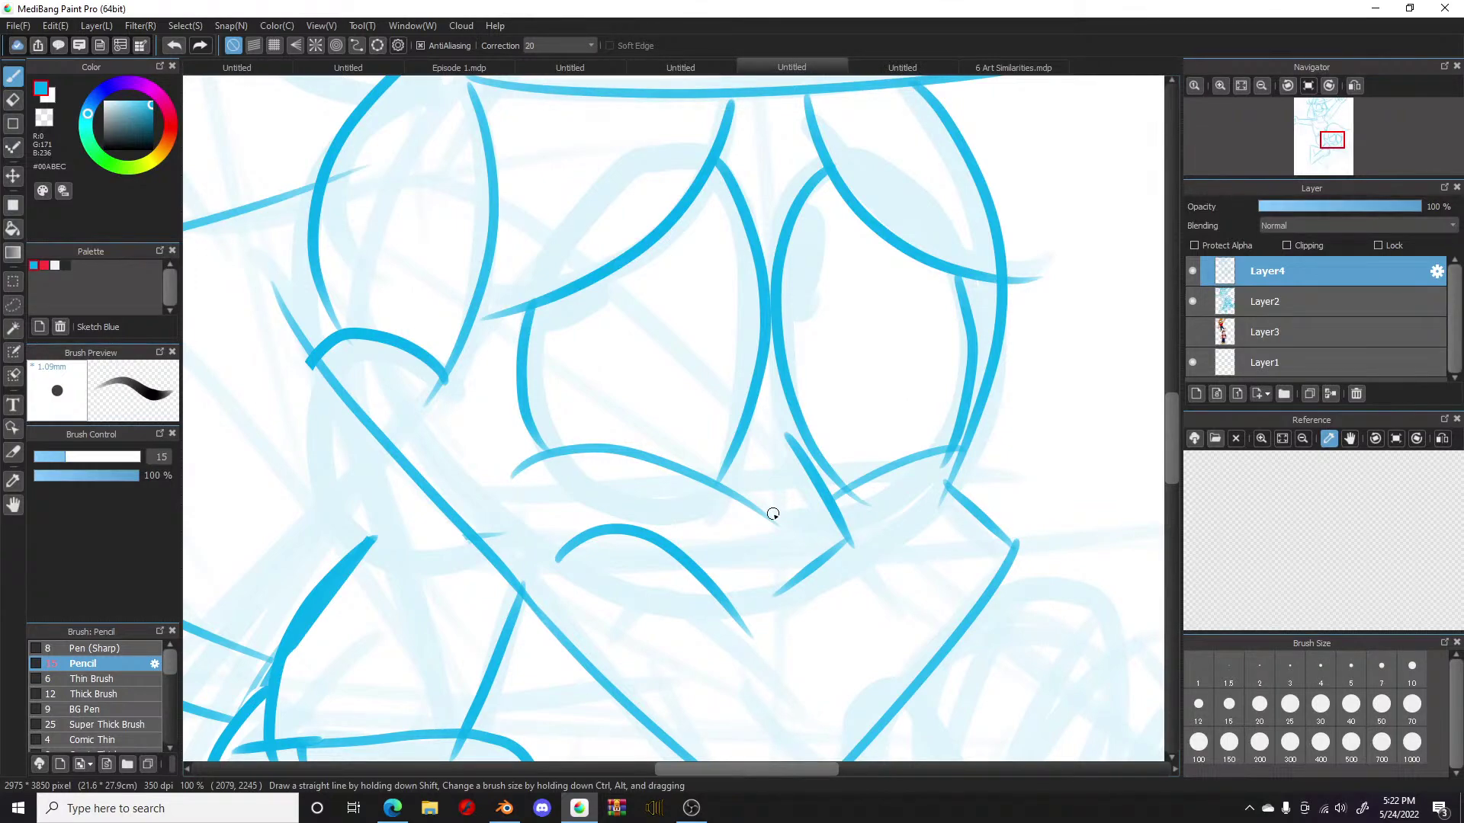
Step: Redraw the far jawline as a shallower curve from the cheek corner to the chin and erase the old V lines beyond it
scroll(773, 515, down, 5)
scroll(759, 520, up, 2)
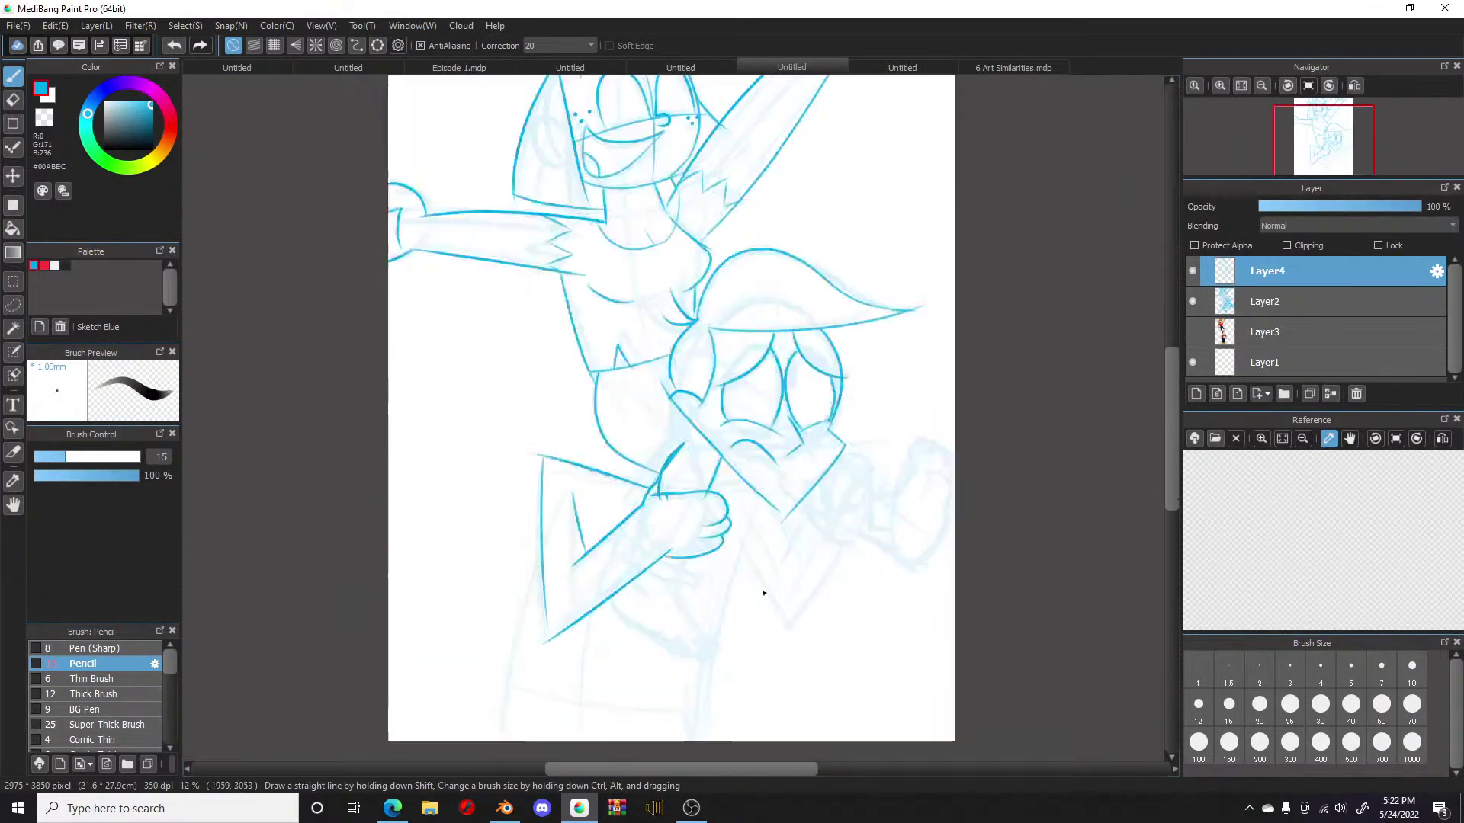
scroll(759, 521, up, 3)
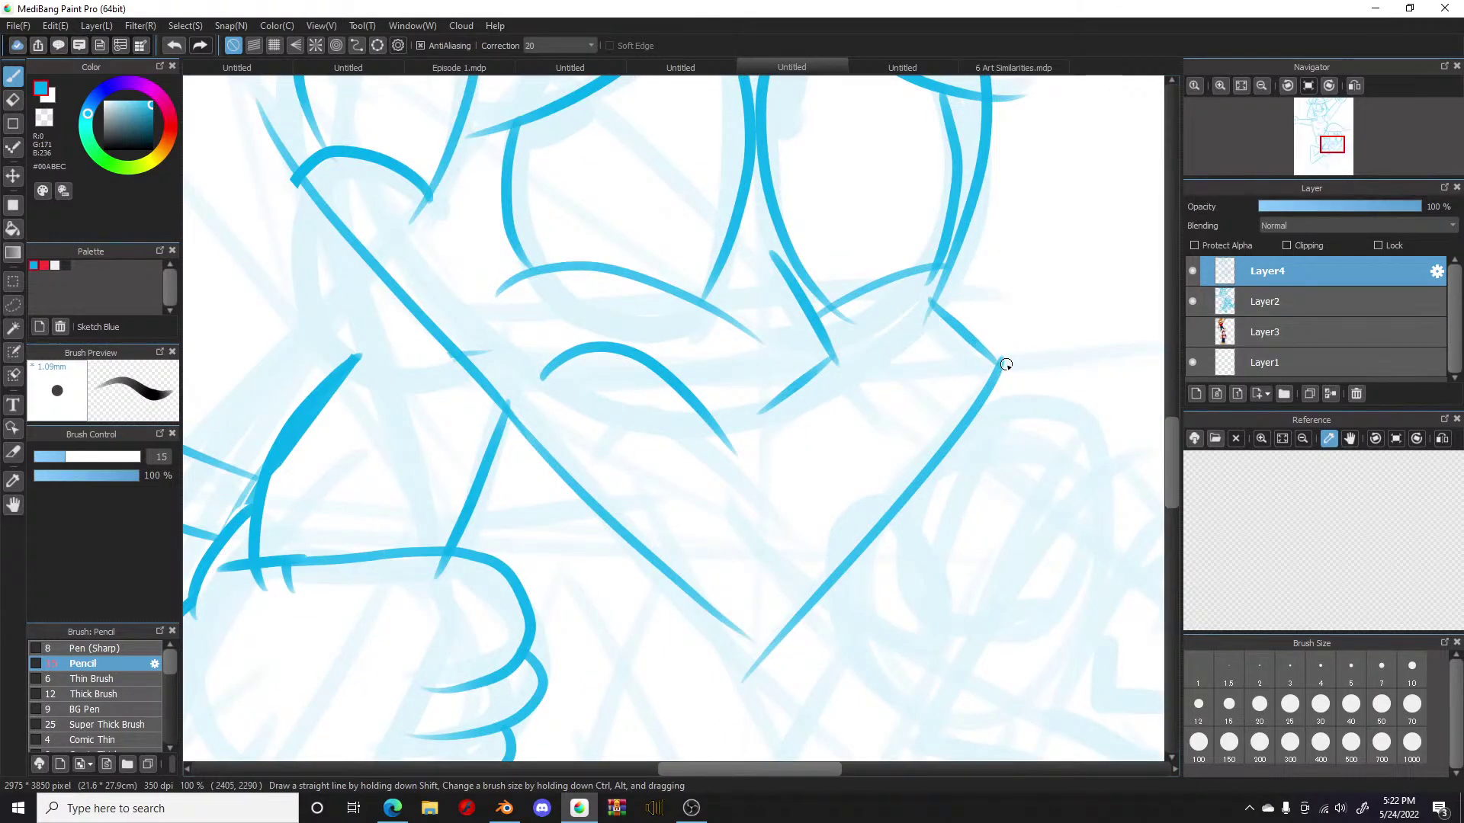
mouse_move(1003, 366)
mouse_down()
mouse_move(971, 413)
mouse_move(700, 584)
mouse_up()
drag(493, 485, 587, 537)
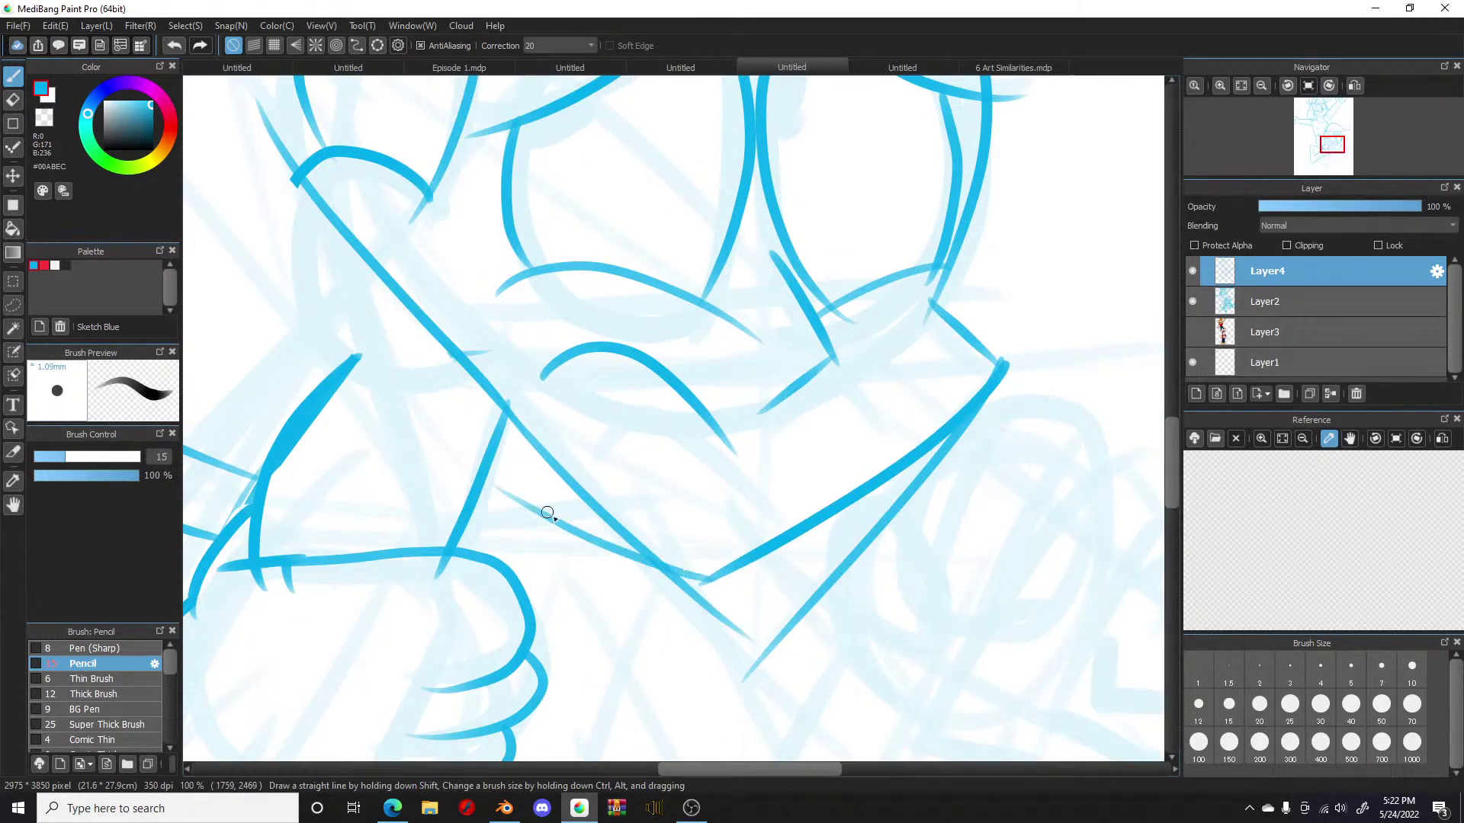
key(ctrl+z)
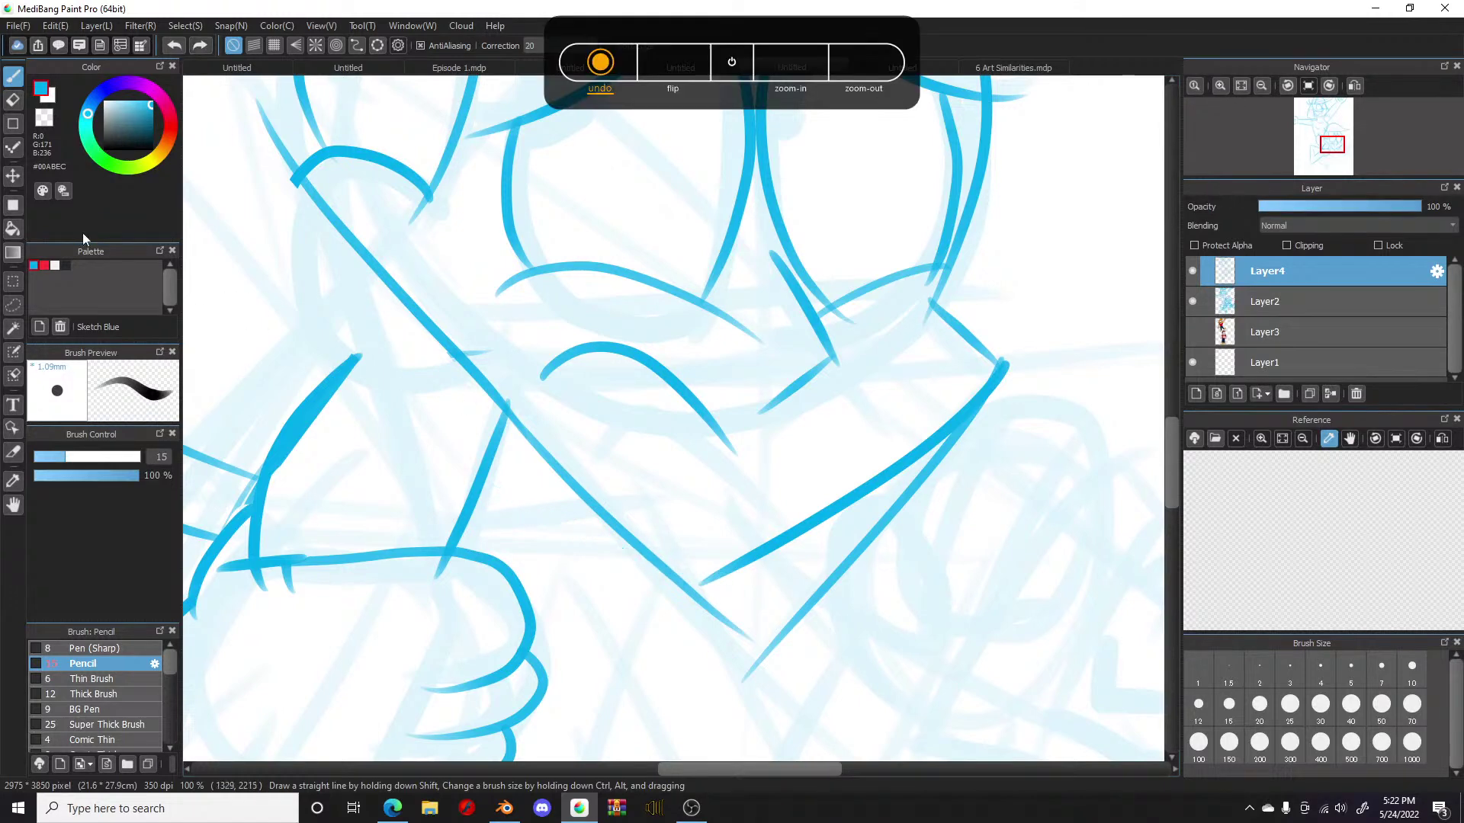
click(13, 100)
mouse_move(896, 525)
mouse_down()
mouse_move(999, 418)
mouse_move(778, 653)
mouse_move(724, 683)
mouse_move(734, 608)
mouse_move(621, 584)
mouse_up()
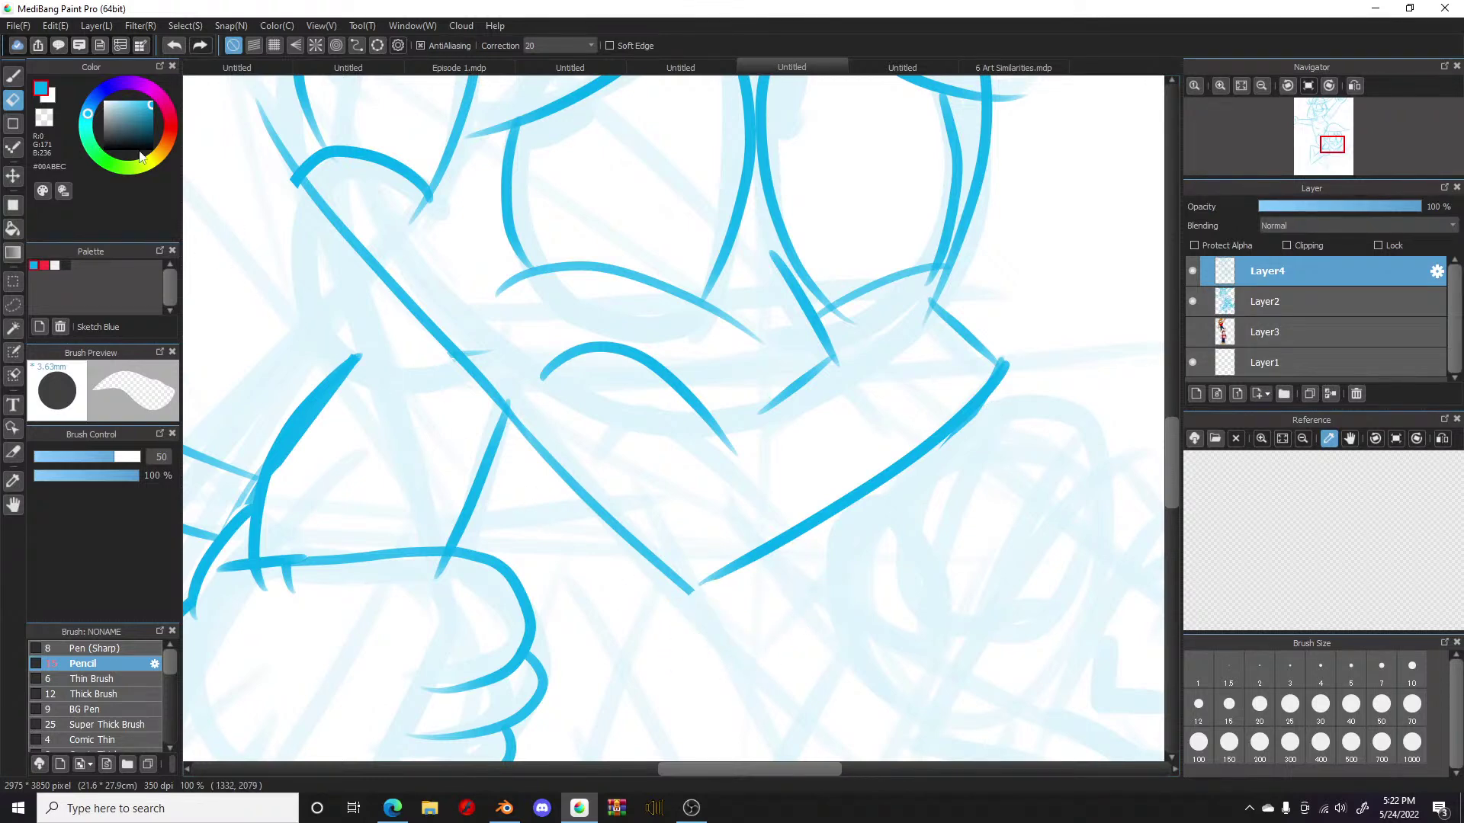
click(13, 76)
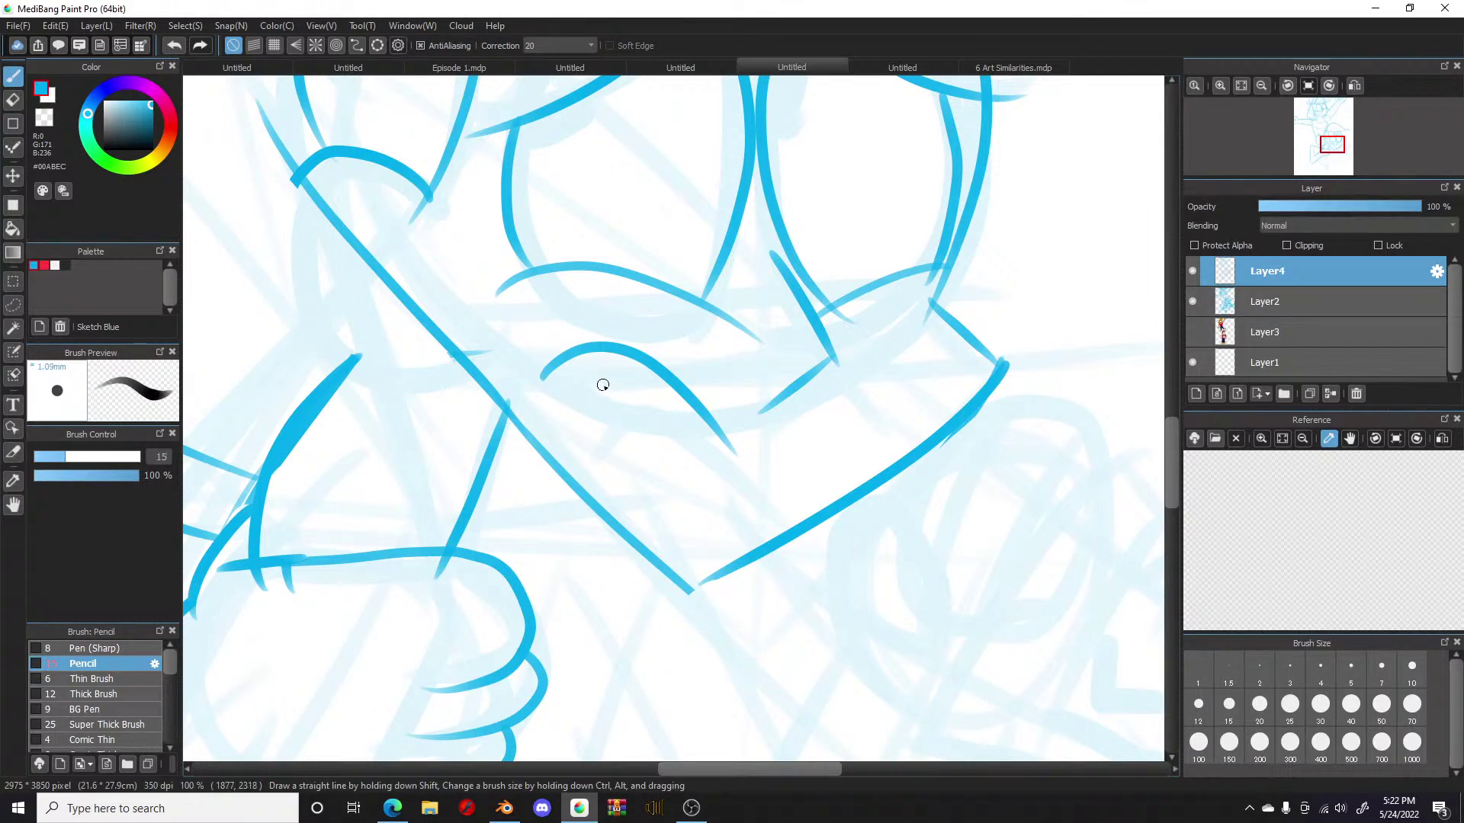
Step: Draw small pupils against the near side of both of the lower figure's eyes, looking back toward the rider
scroll(598, 396, down, 5)
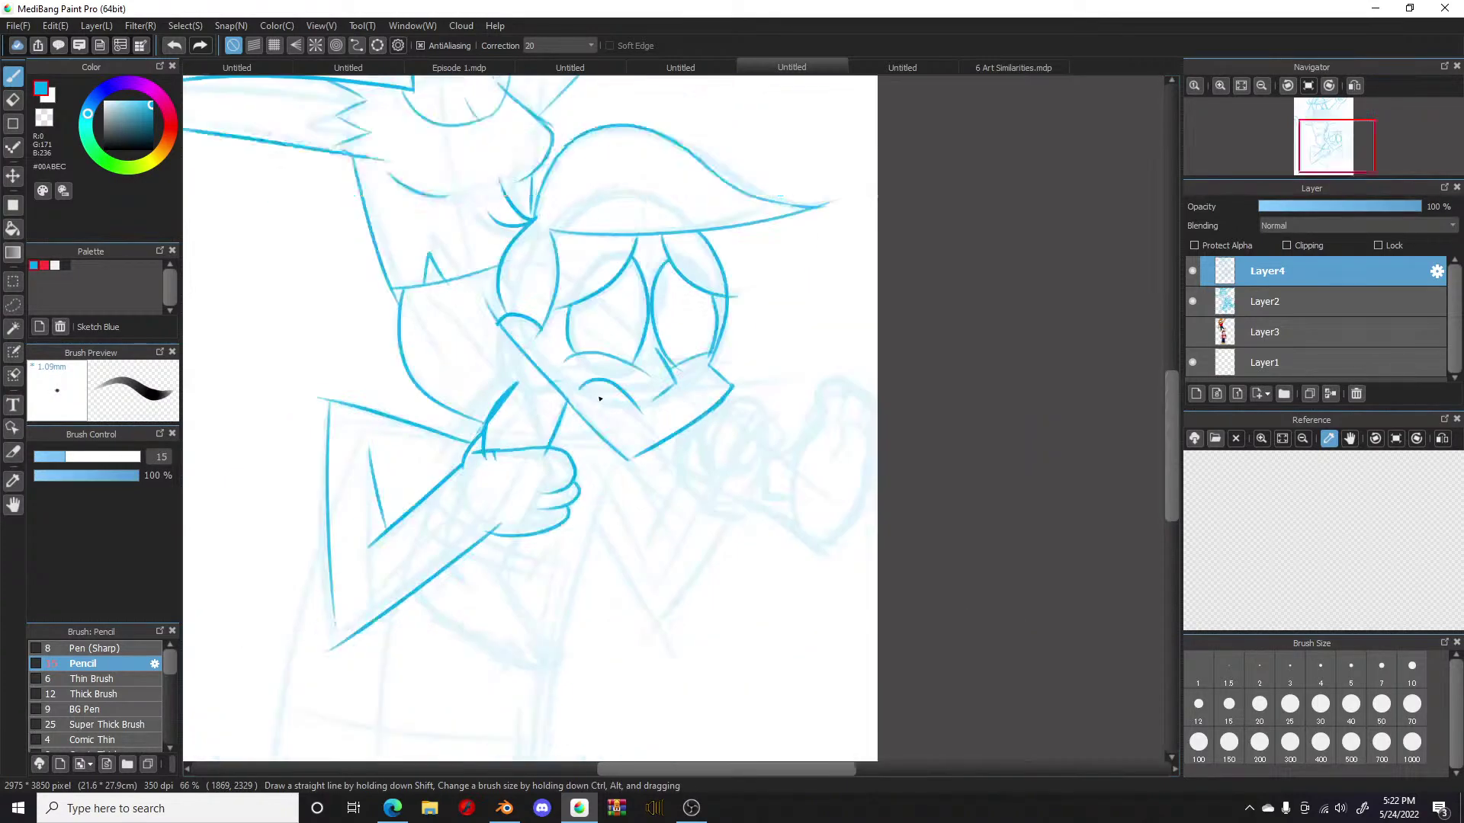
scroll(585, 368, up, 3)
scroll(586, 368, up, 2)
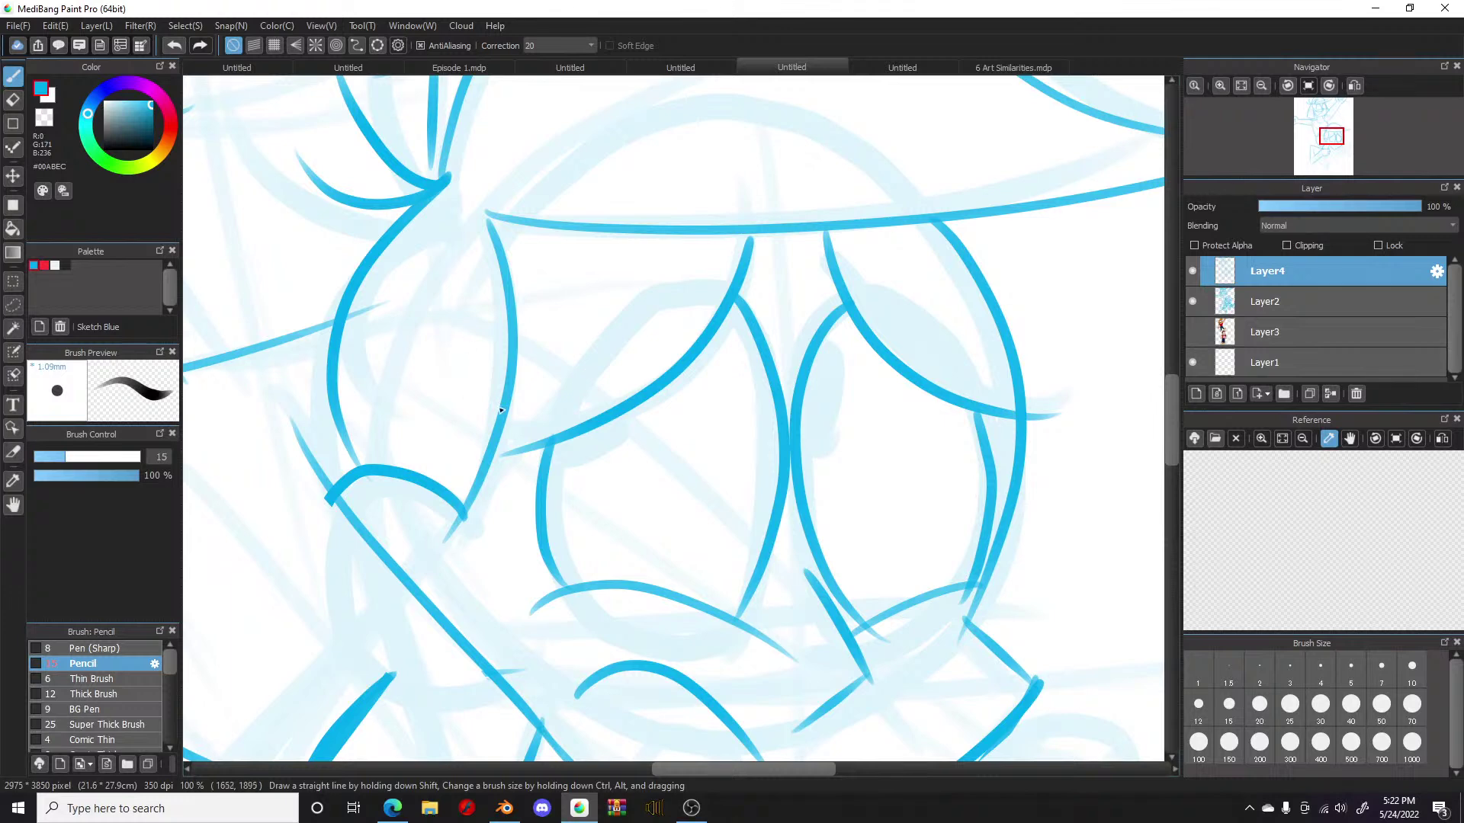
mouse_move(541, 481)
mouse_down()
mouse_move(587, 437)
mouse_move(561, 475)
mouse_move(593, 433)
mouse_up()
mouse_move(799, 448)
mouse_down()
mouse_move(812, 377)
mouse_move(803, 404)
mouse_up()
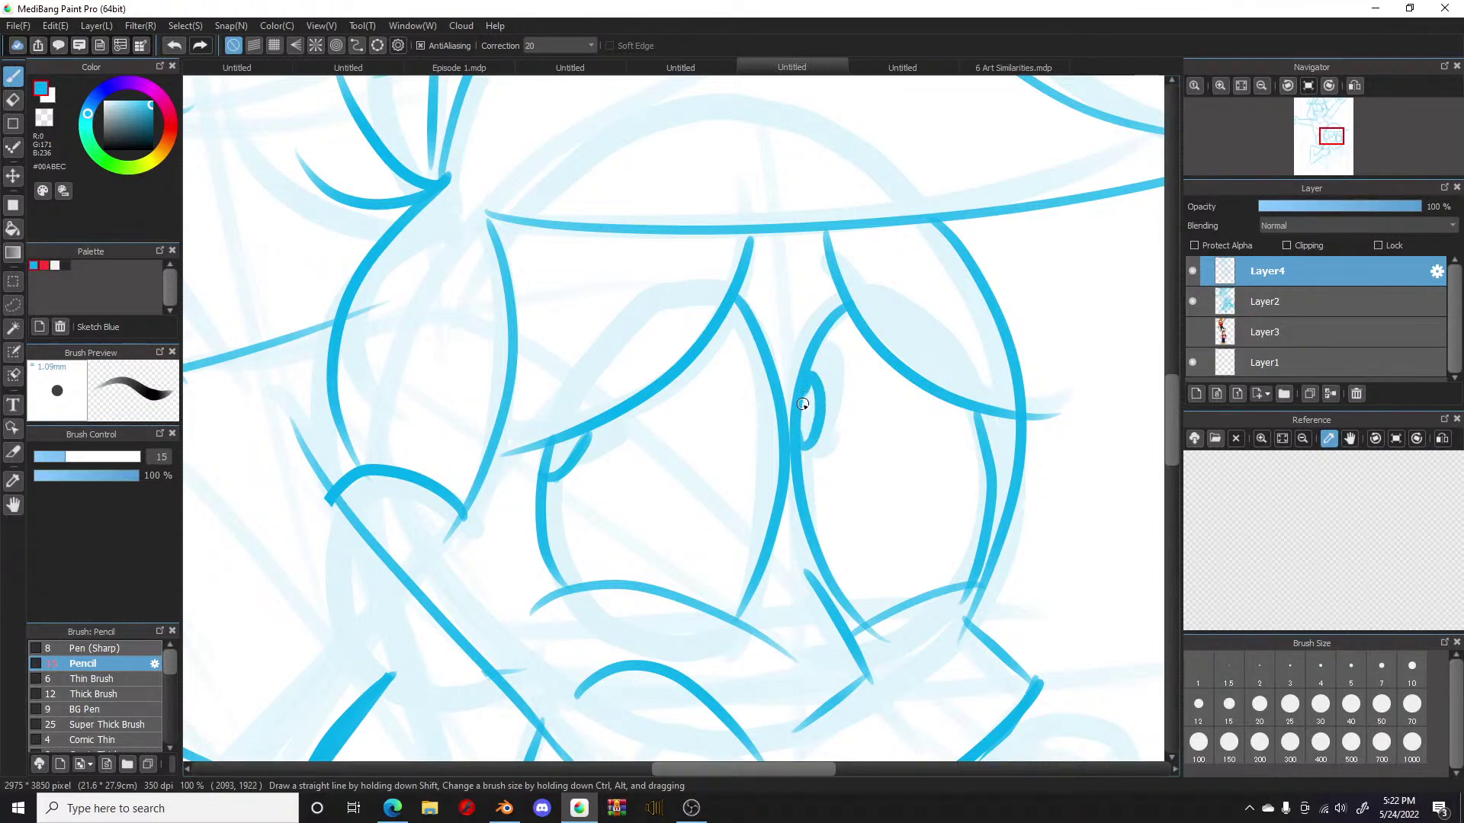
Step: Redraw the inner upper-arm line nearer the fist, erase the old one, and draw a curved sleeve hem across the arm
scroll(803, 404, down, 6)
scroll(685, 501, up, 2)
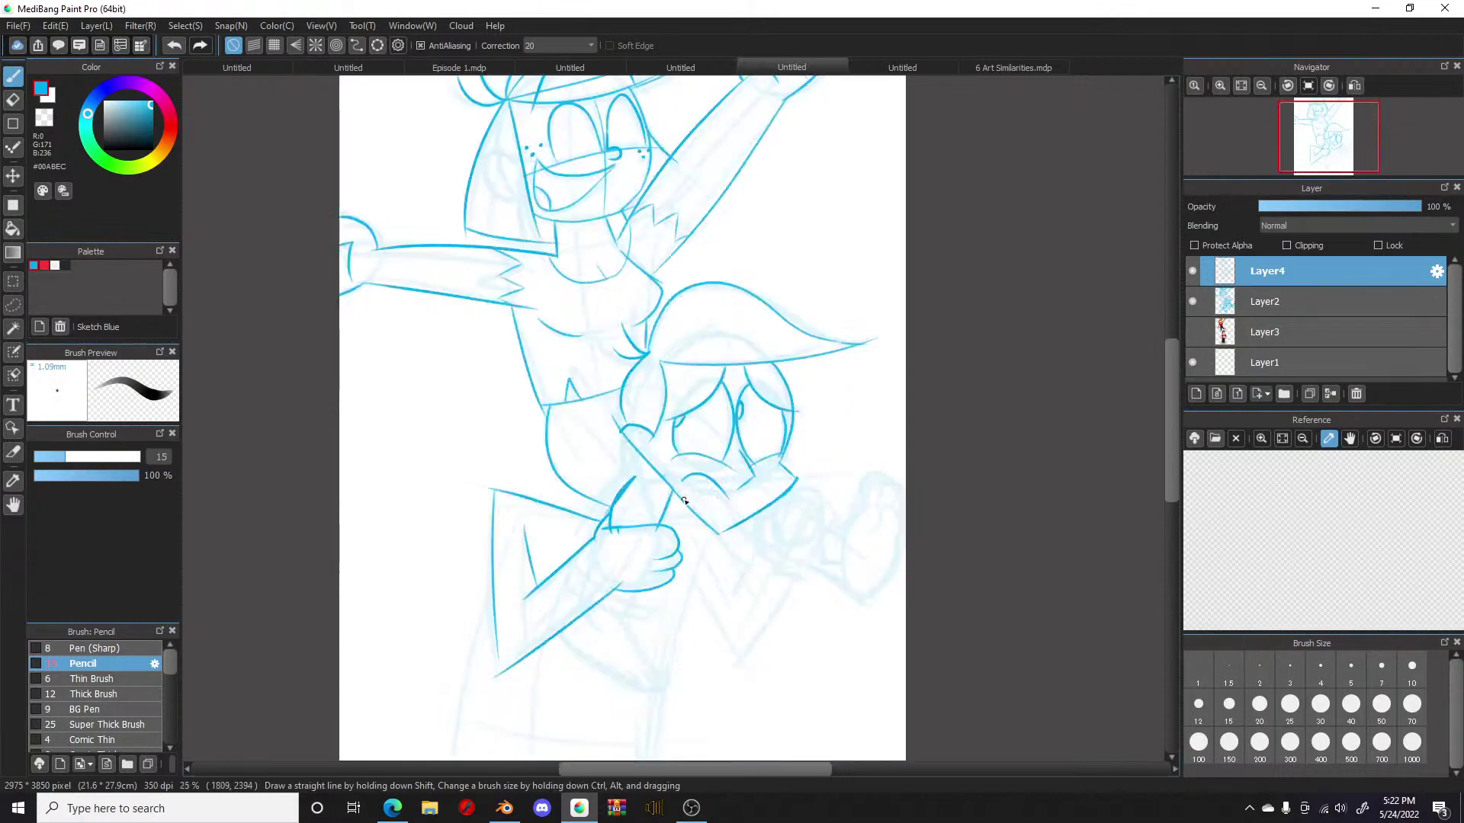
scroll(685, 501, down, 1)
scroll(588, 615, up, 3)
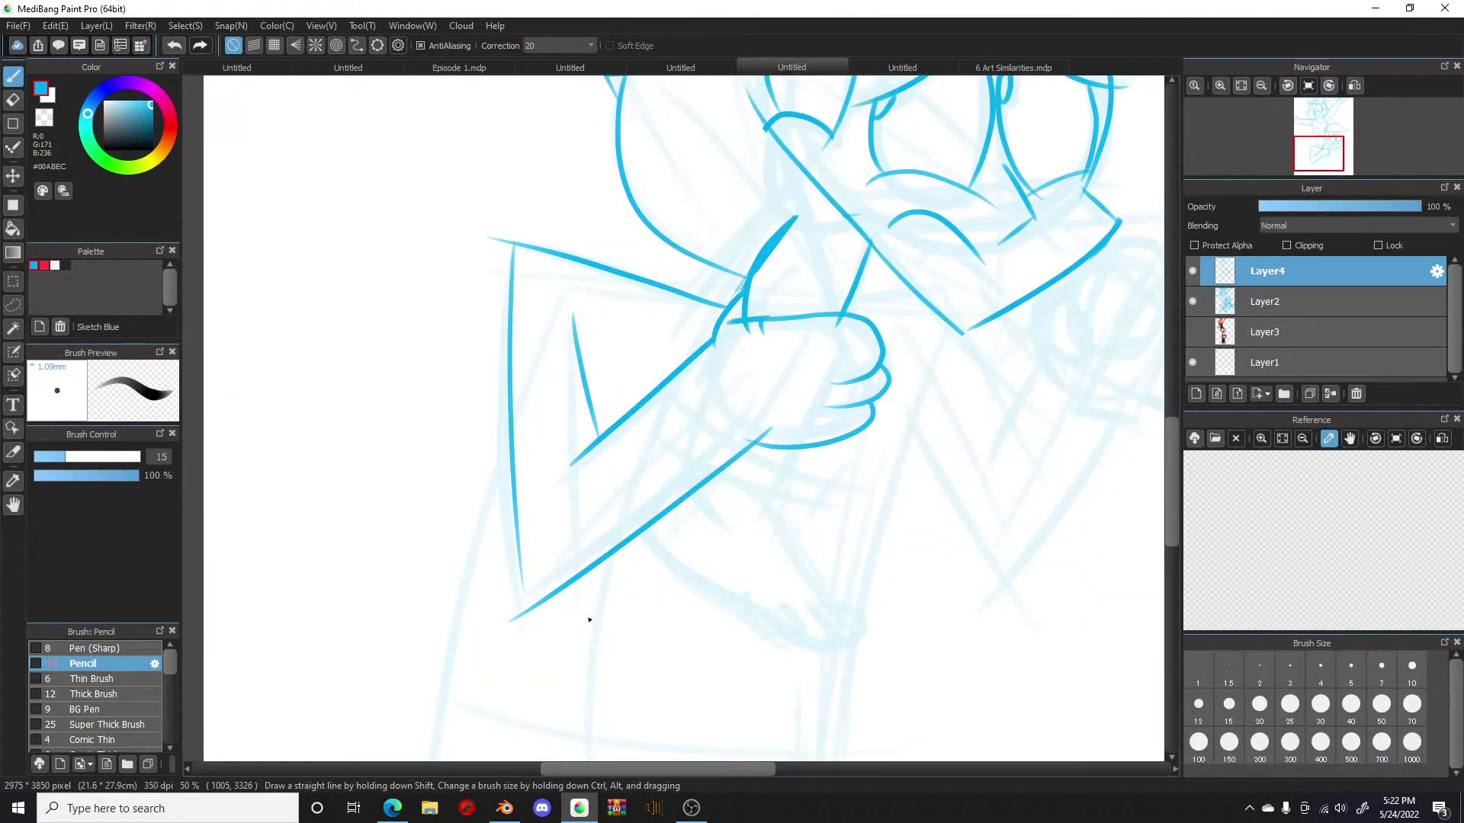
drag(602, 314, 628, 416)
key(e)
drag(570, 314, 589, 408)
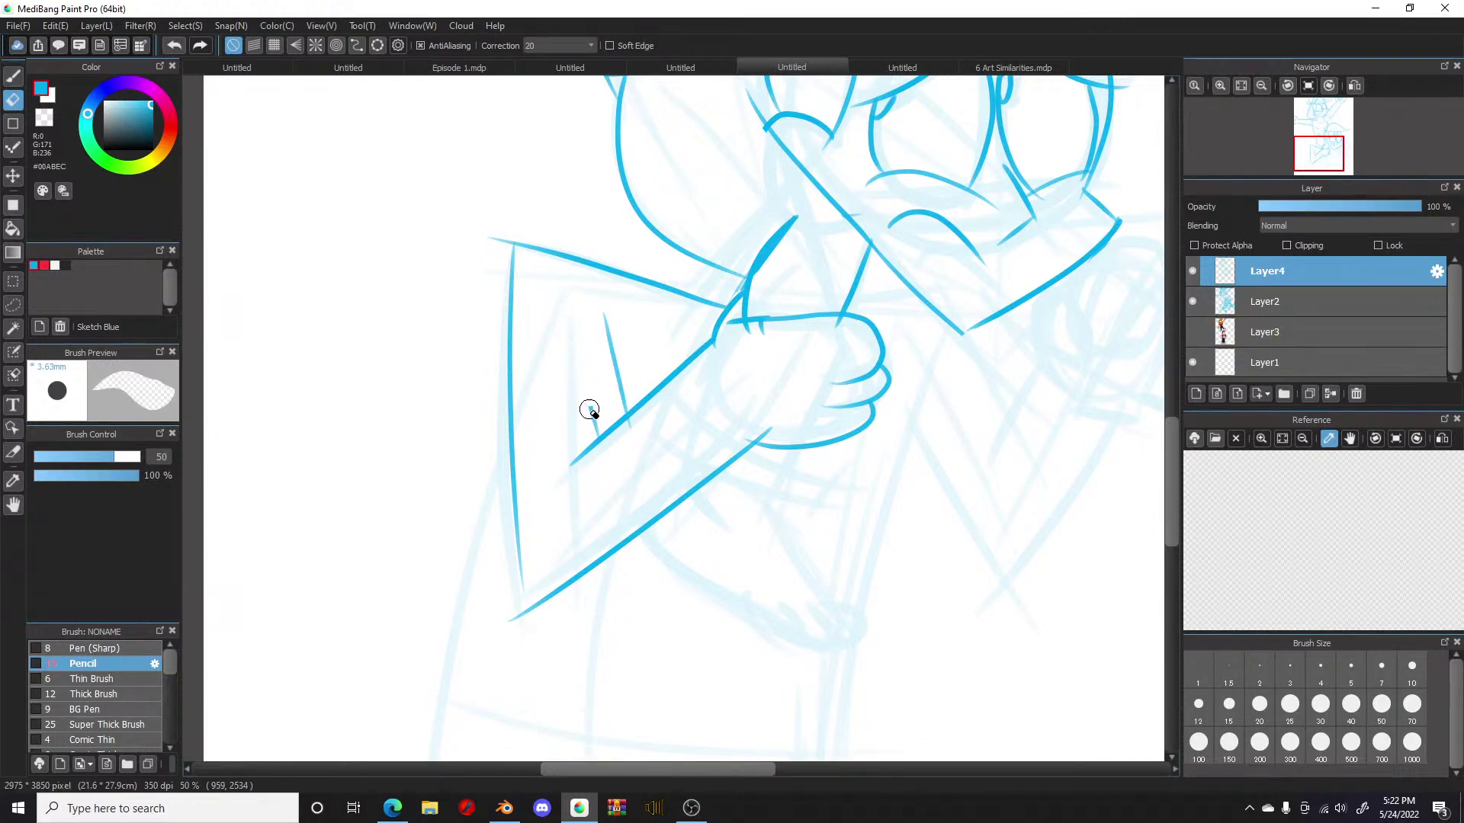
click(19, 73)
drag(612, 357, 497, 379)
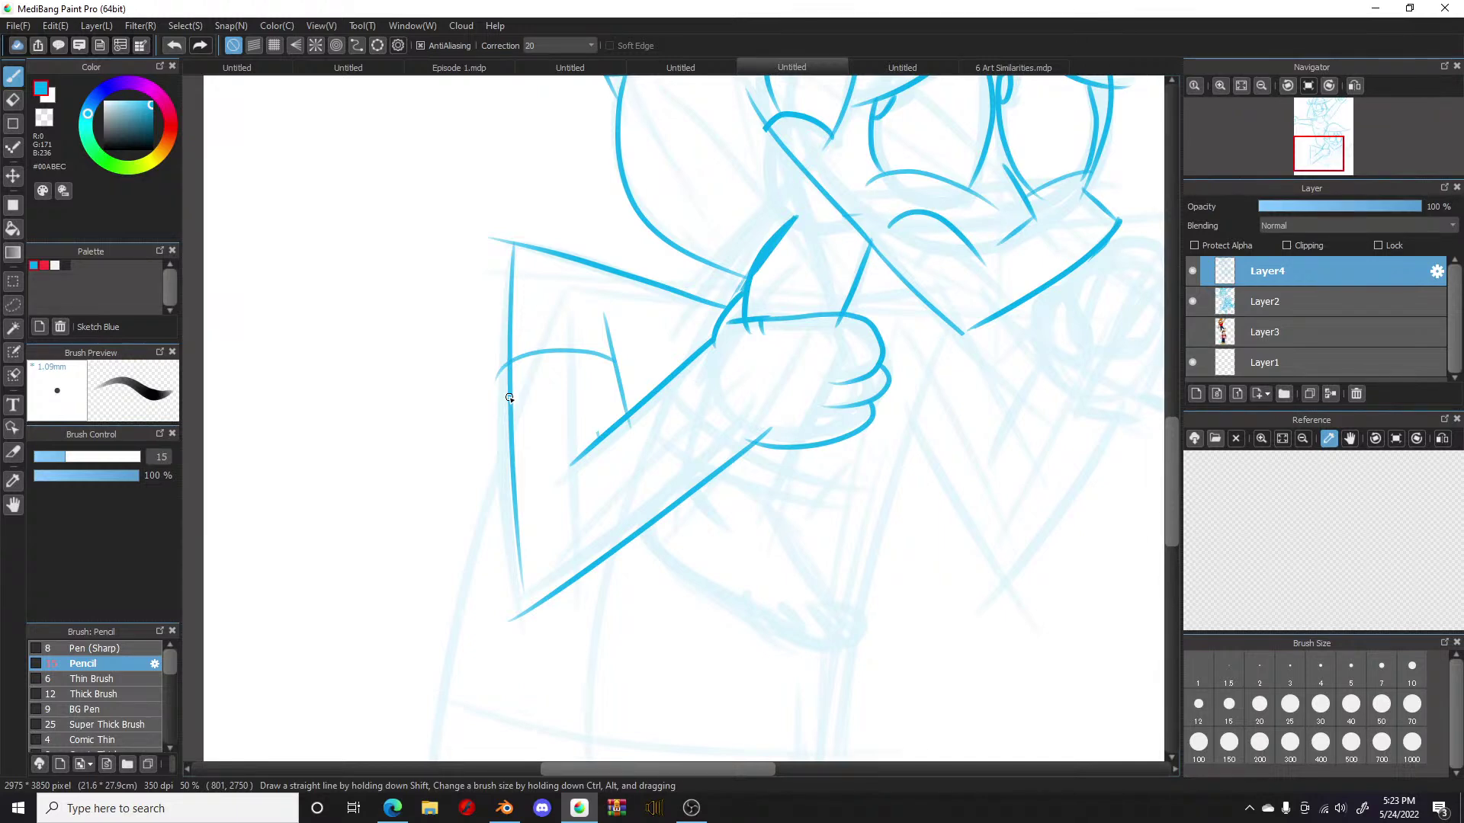
Step: Draw the short angular band of lines protruding below the gripping fist, with a small crossing stroke against the hand
drag(620, 768, 673, 771)
mouse_move(609, 444)
mouse_down()
mouse_move(712, 472)
mouse_move(667, 515)
mouse_move(564, 479)
mouse_up()
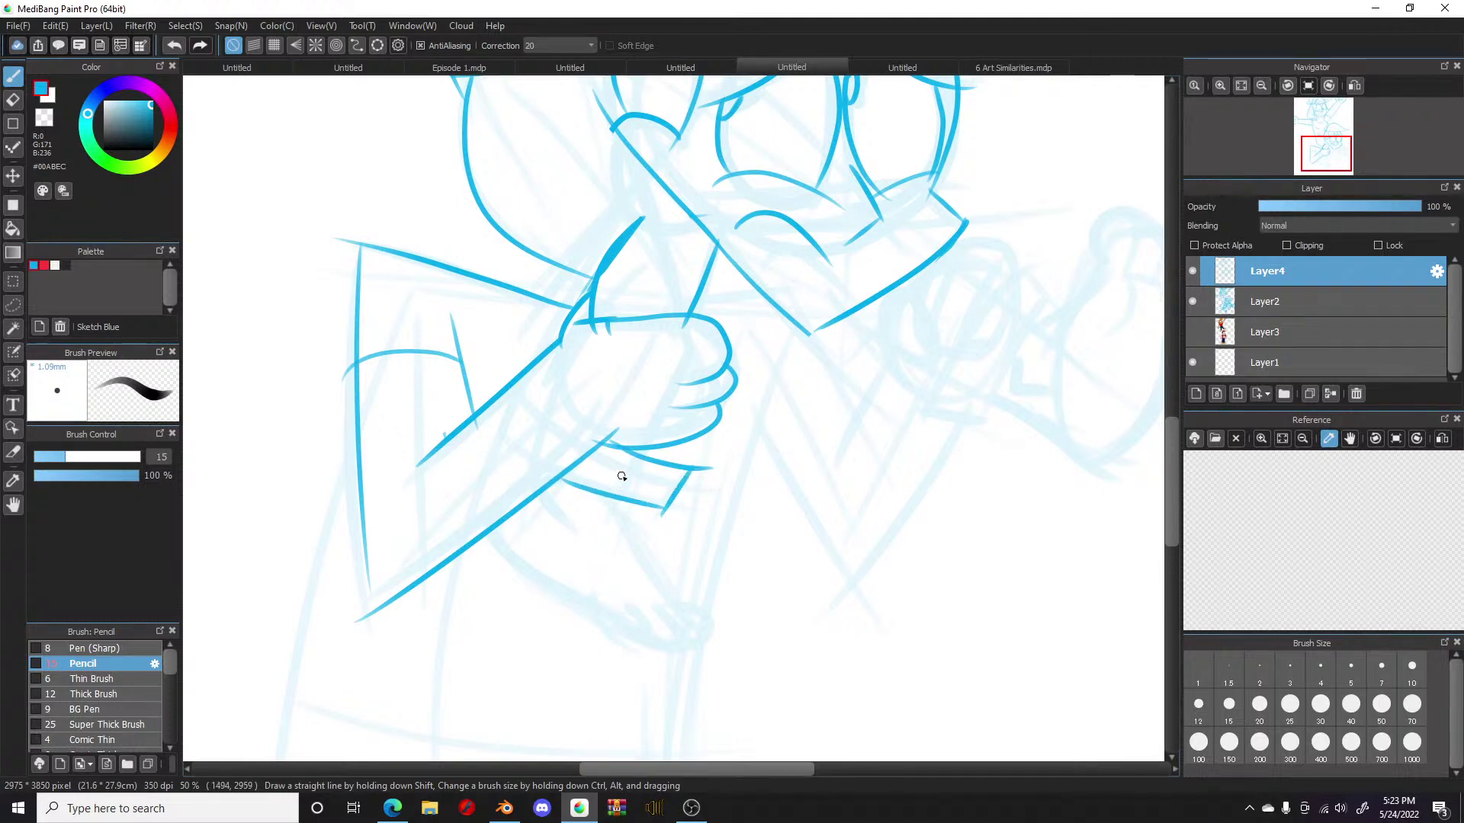
drag(648, 450, 643, 465)
Step: Add a short crossing line on the shoulder behind the held leg and a short shoulder line between the leg and chin
scroll(642, 478, down, 5)
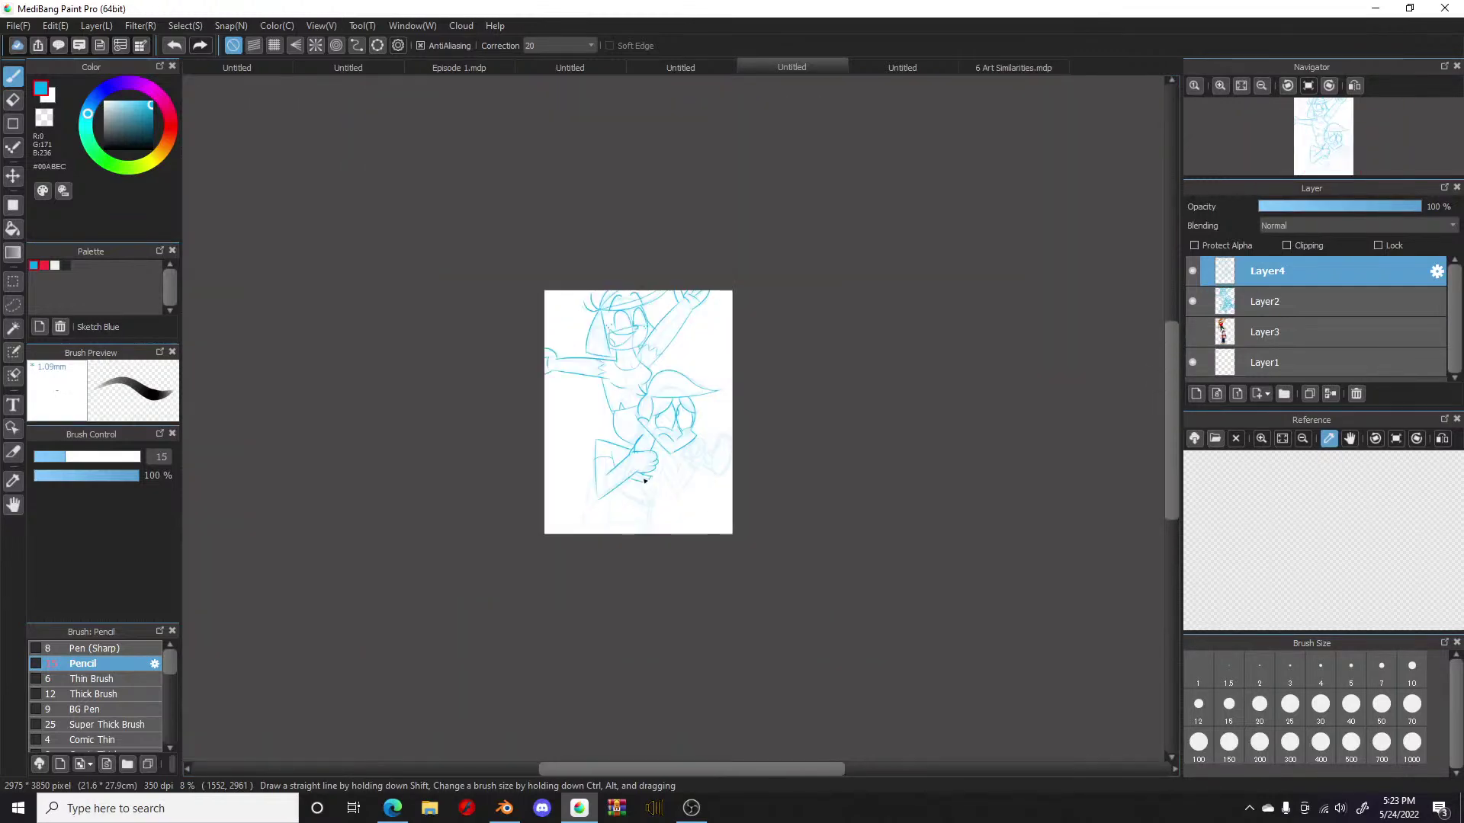
scroll(639, 448, up, 2)
scroll(639, 448, down, 1)
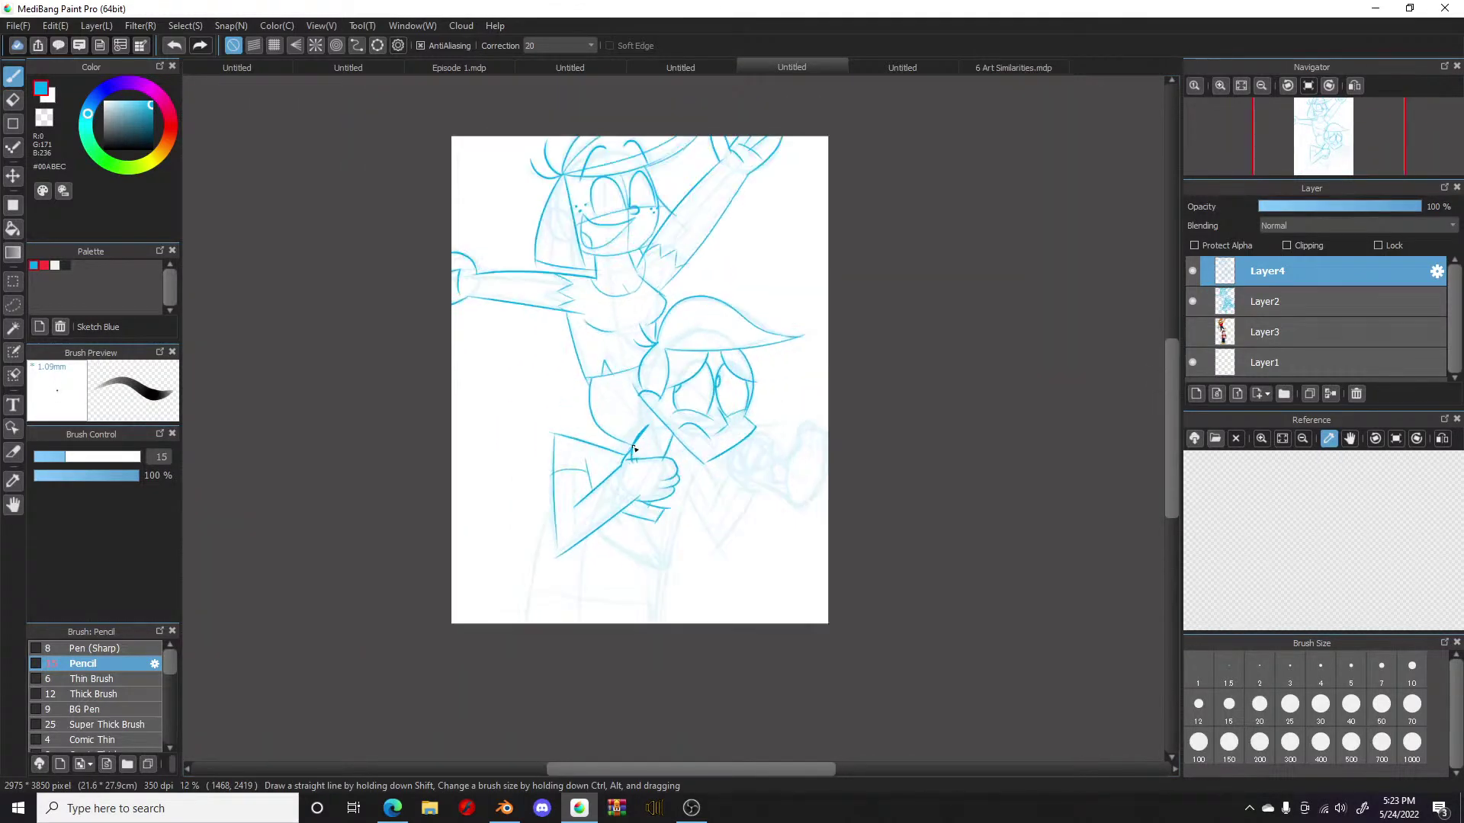
scroll(633, 454, up, 3)
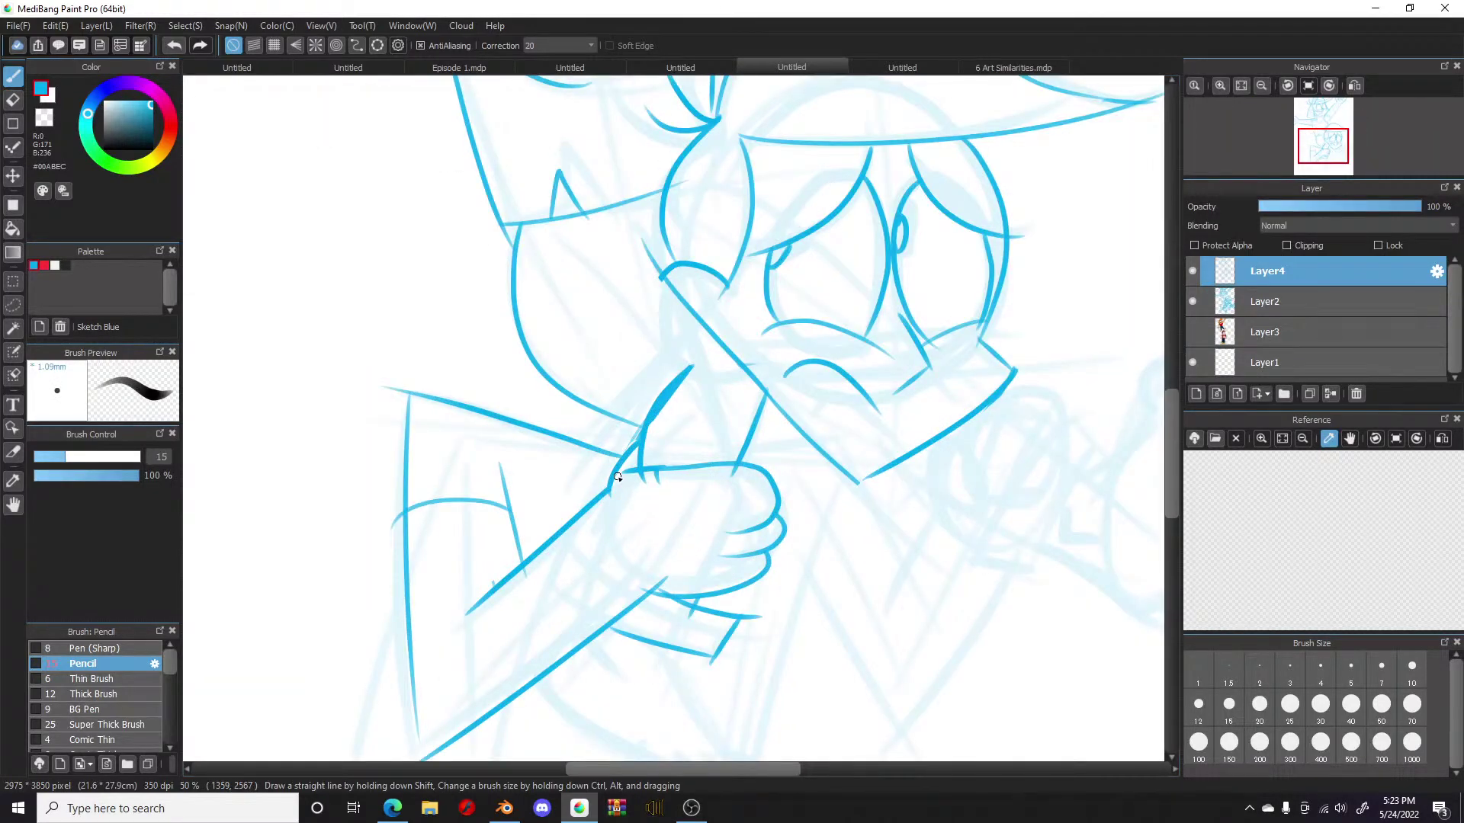
drag(606, 421, 579, 456)
drag(745, 454, 809, 442)
Step: Draw the lower figure's torso sides, the curved shirt hem, and the start of the legs down to the page edge
scroll(1174, 435, down, 5)
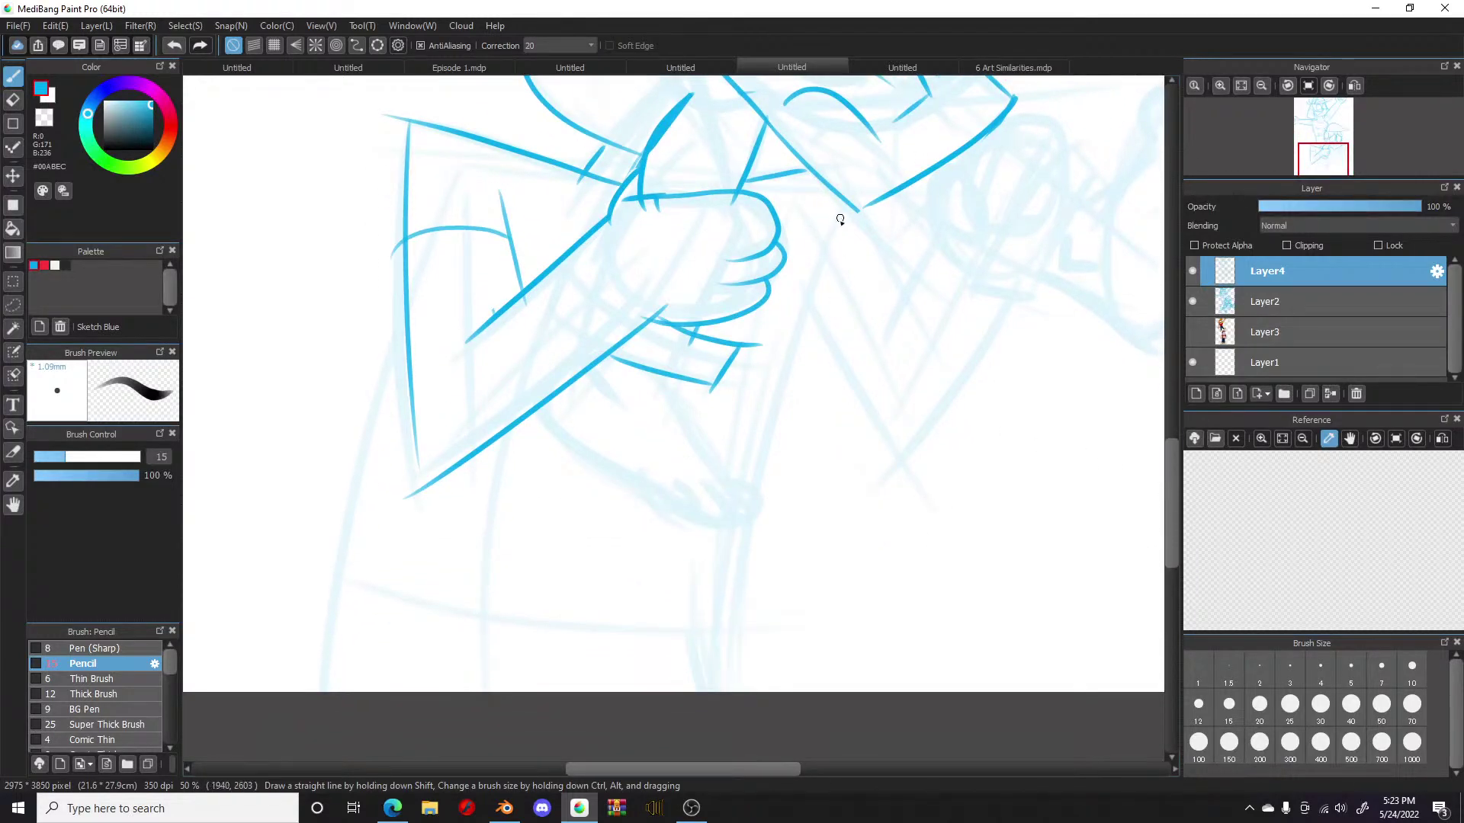
drag(840, 218, 724, 654)
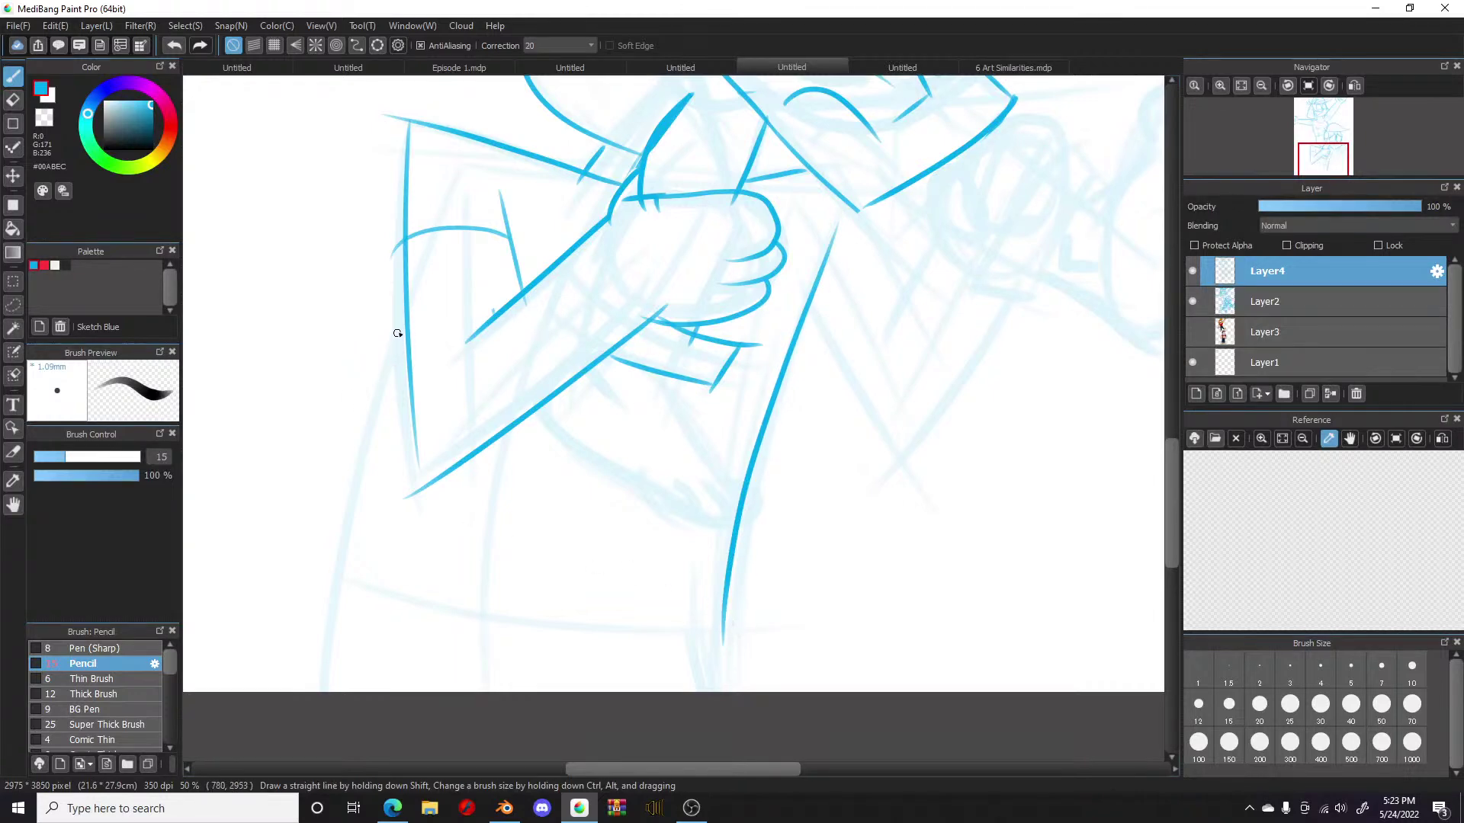
drag(404, 311, 358, 585)
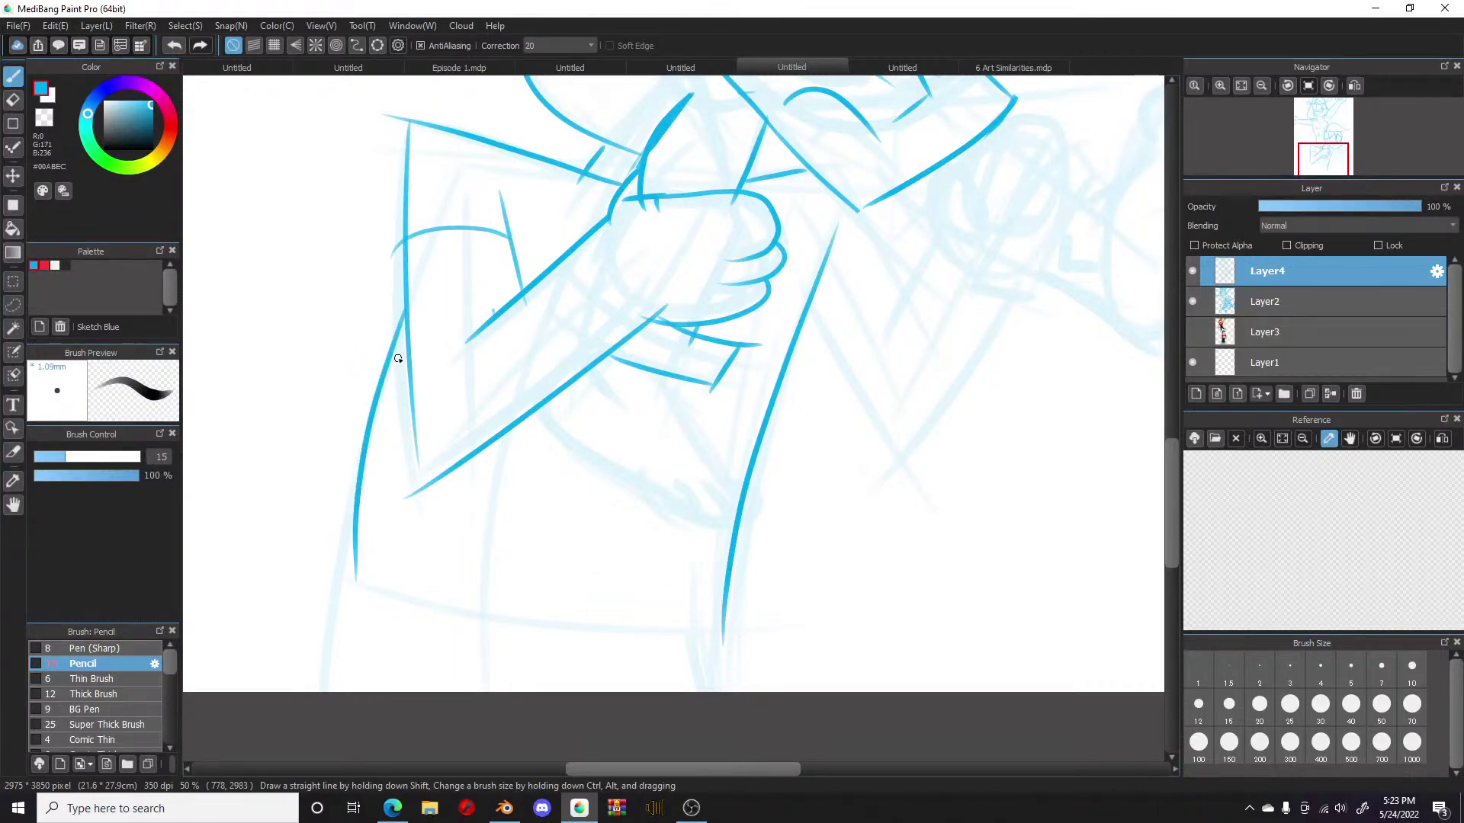
key(ctrl+z)
drag(404, 316, 320, 690)
mouse_move(335, 577)
mouse_down()
mouse_move(441, 612)
mouse_move(756, 634)
mouse_move(703, 693)
mouse_up()
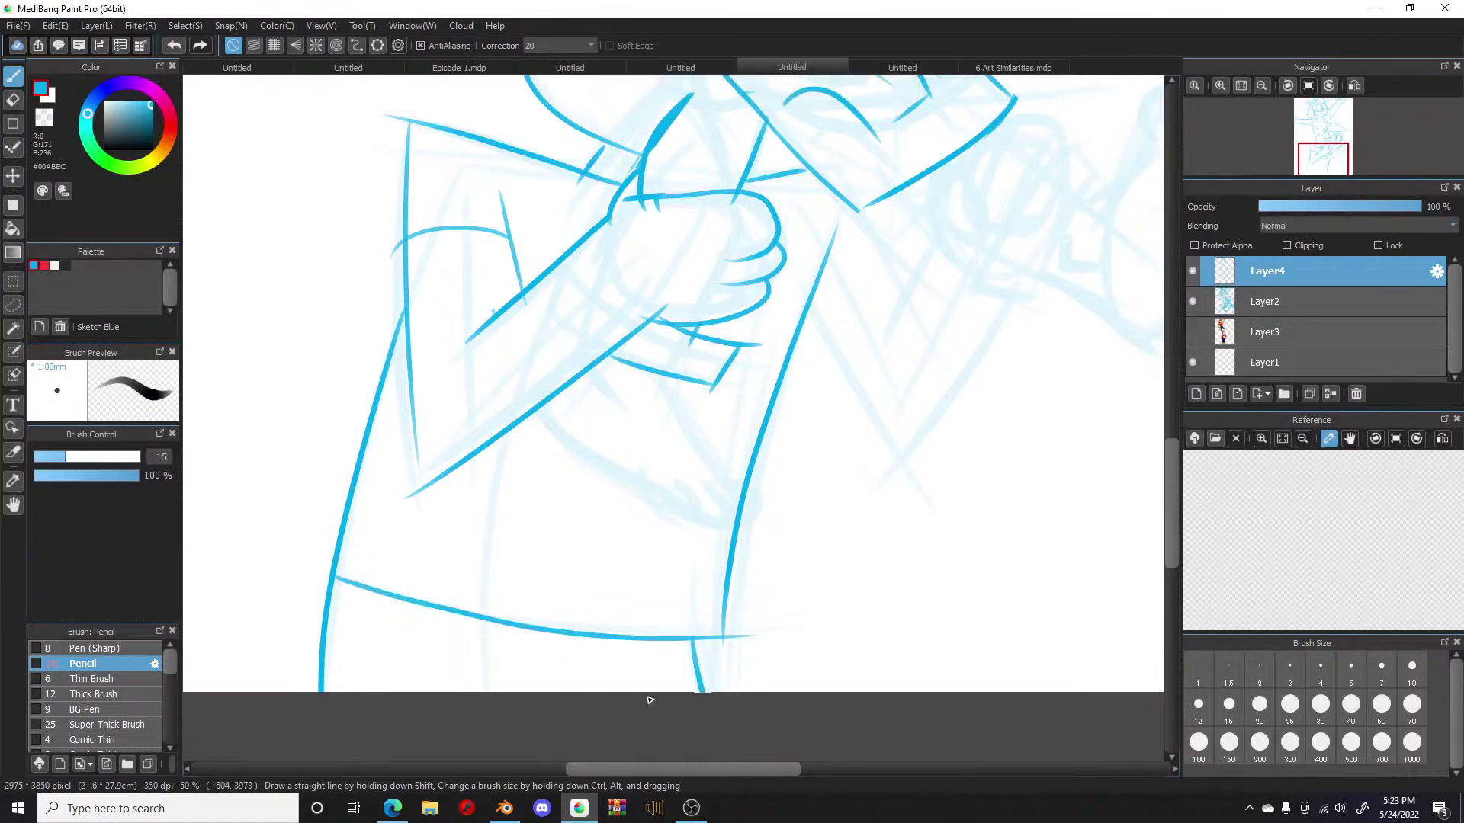
mouse_move(555, 657)
mouse_down()
mouse_move(563, 720)
mouse_move(572, 705)
mouse_move(566, 658)
mouse_up()
Step: Draw a slanted oval loop for the first digit of the lower figure's far hand, just beyond the chin
scroll(580, 675, down, 2)
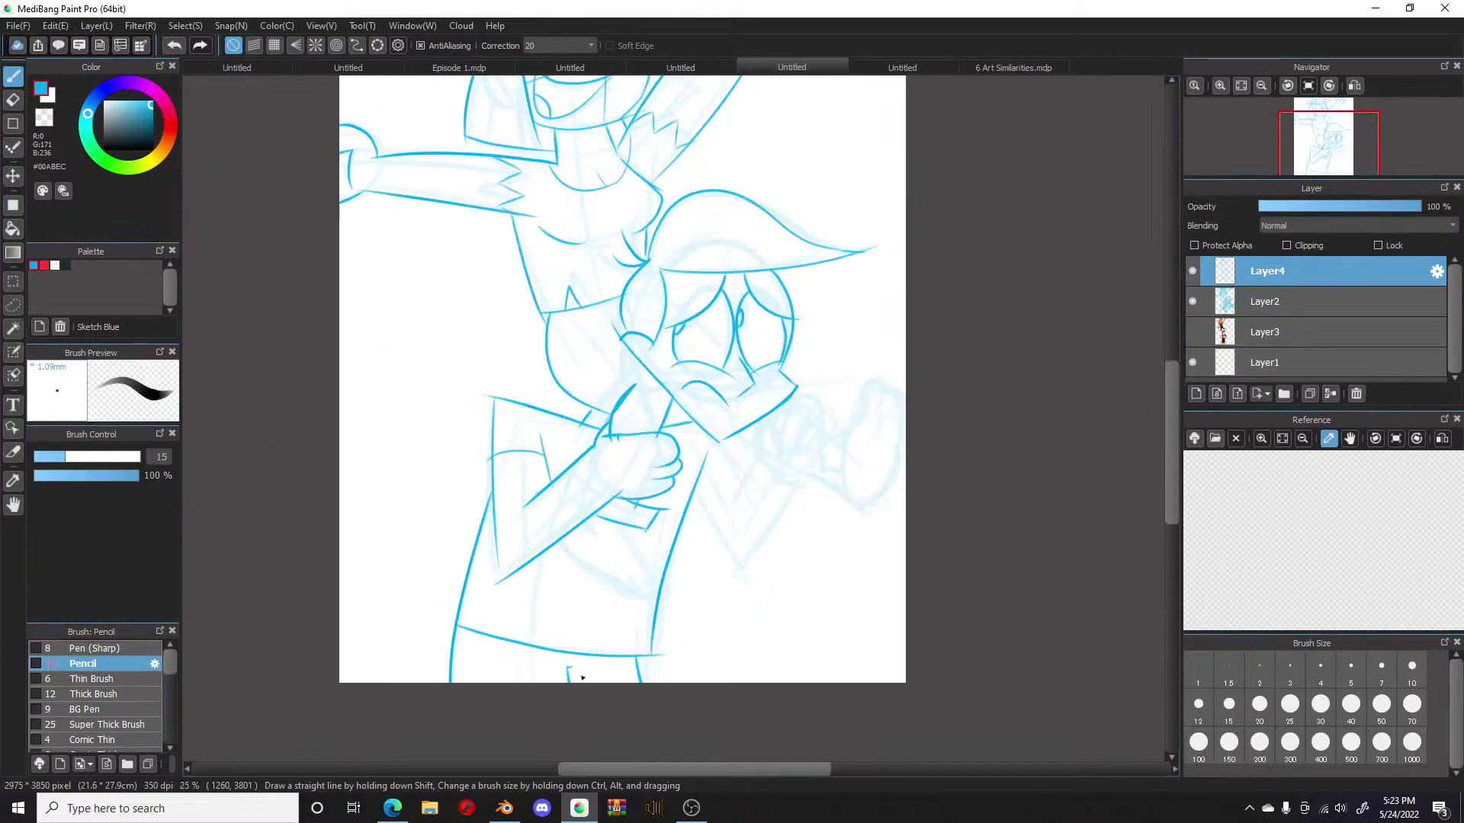
scroll(680, 472, down, 1)
scroll(726, 490, up, 1)
scroll(730, 492, up, 1)
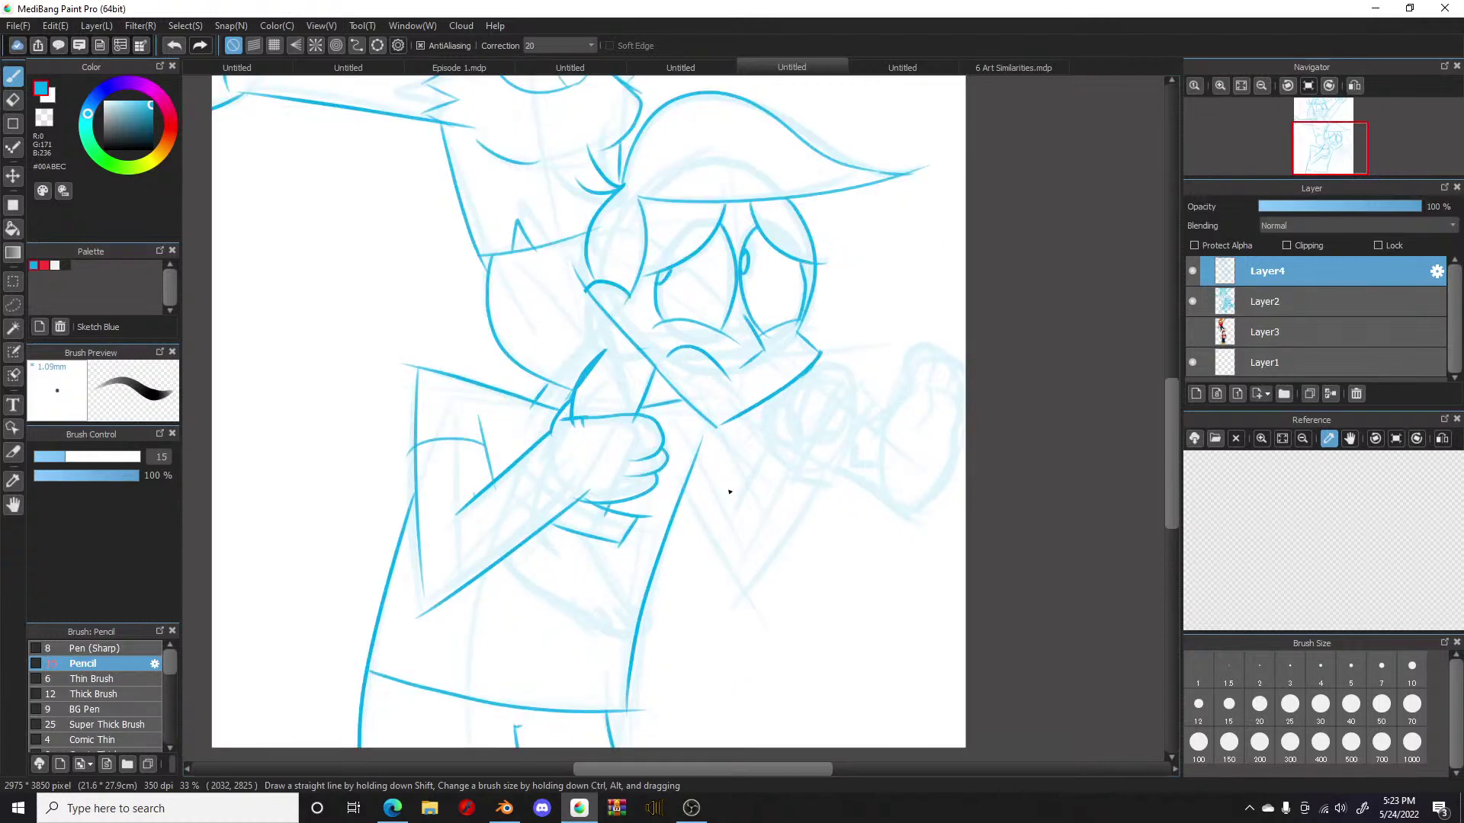
scroll(730, 492, up, 1)
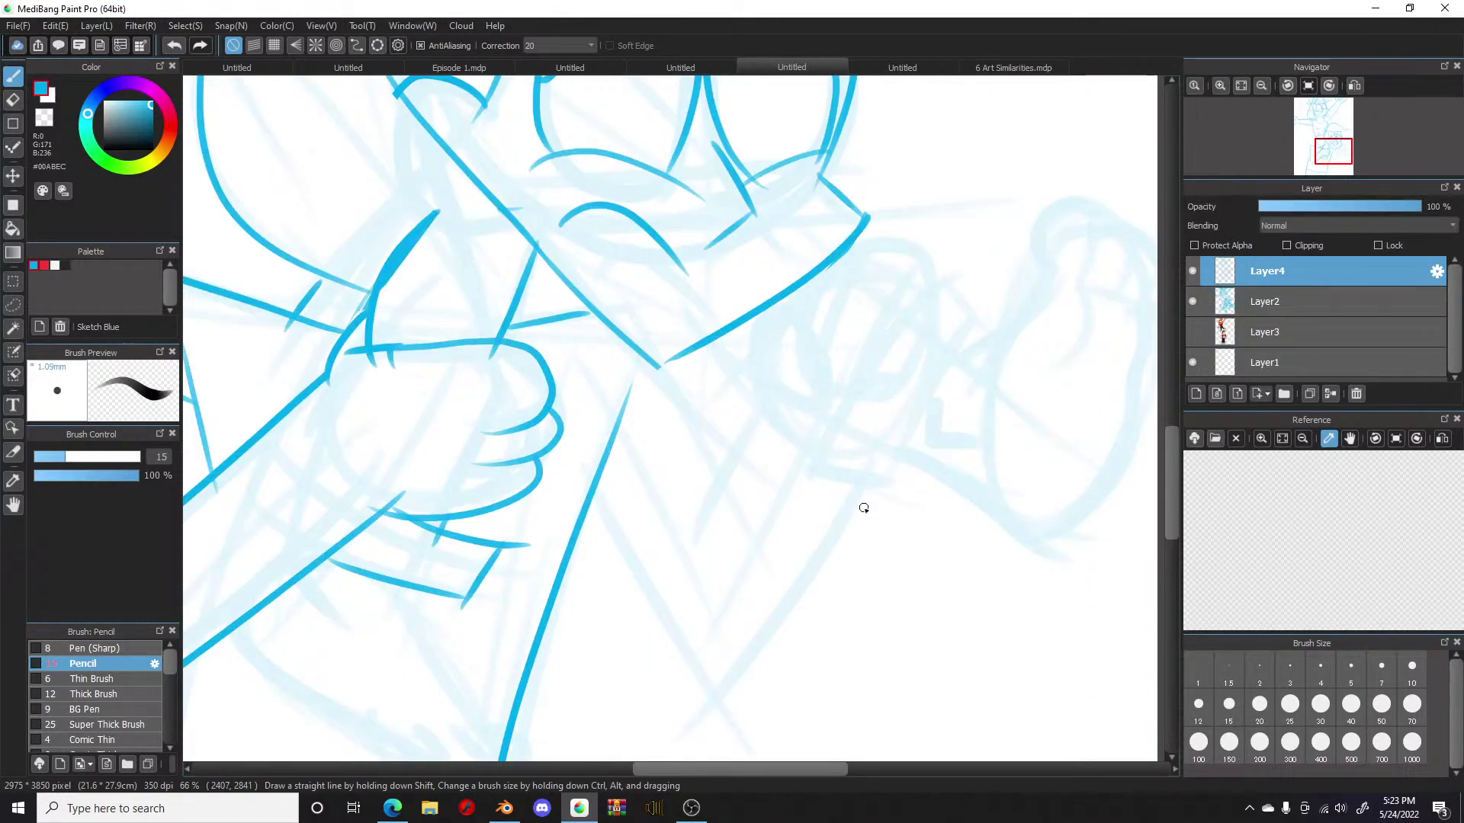
scroll(865, 507, down, 2)
scroll(877, 488, up, 2)
scroll(887, 470, up, 1)
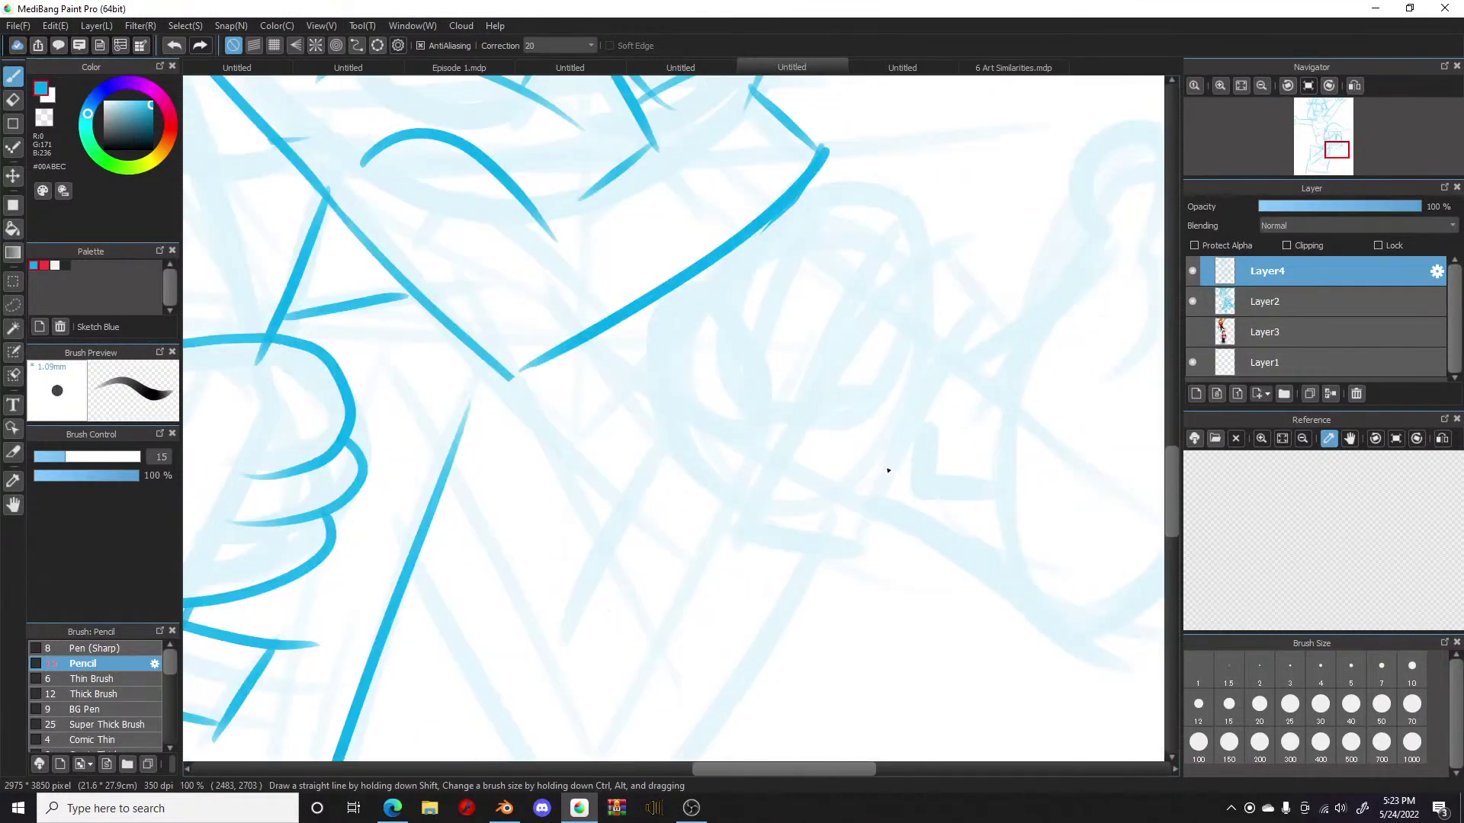
mouse_move(676, 432)
mouse_down()
mouse_move(657, 386)
mouse_move(765, 353)
mouse_move(743, 453)
mouse_up()
drag(682, 393, 744, 456)
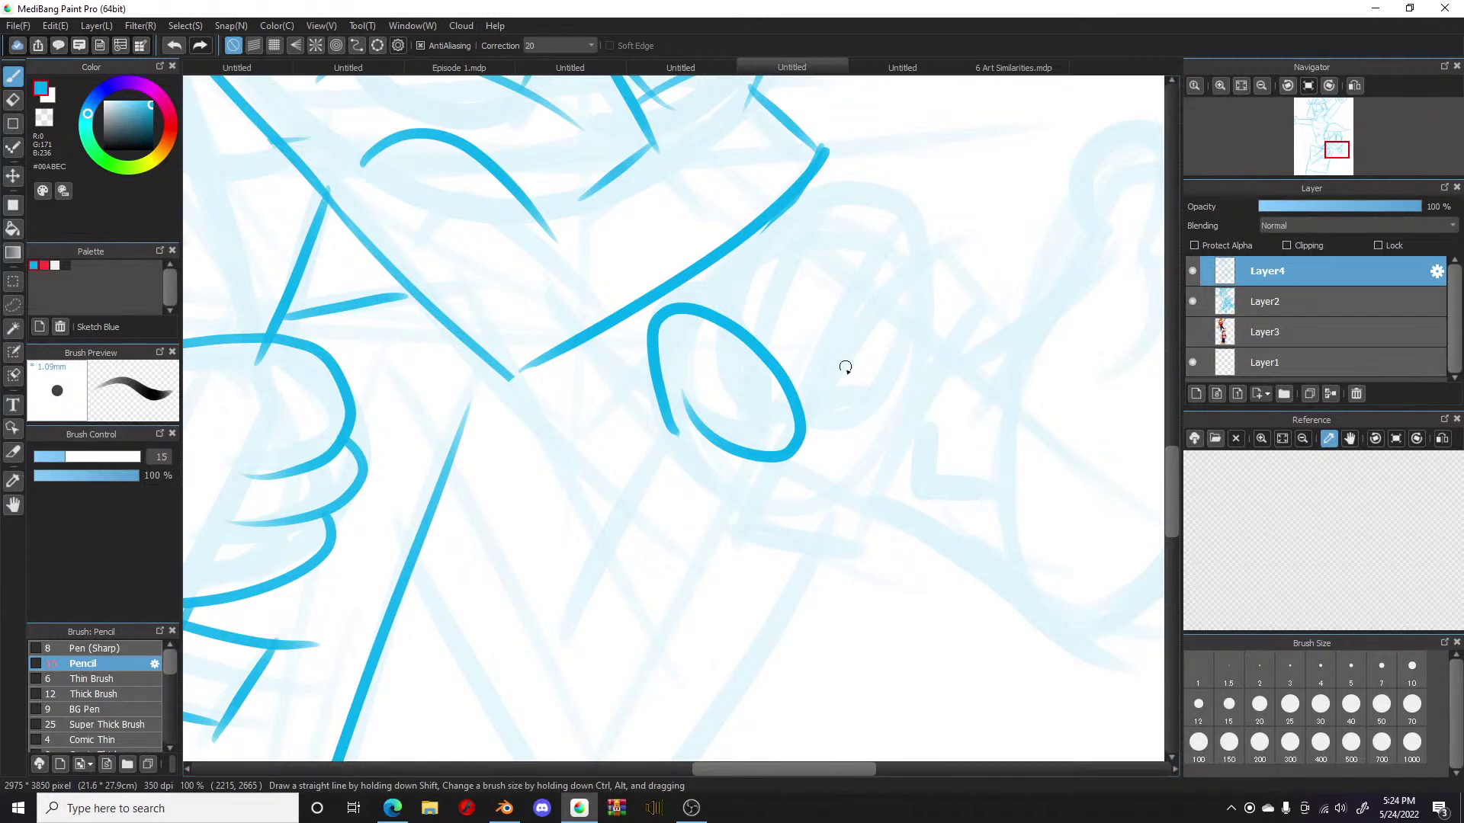
mouse_move(929, 334)
mouse_down()
mouse_move(940, 251)
mouse_move(875, 224)
mouse_move(812, 415)
mouse_move(895, 351)
mouse_move(913, 282)
mouse_up()
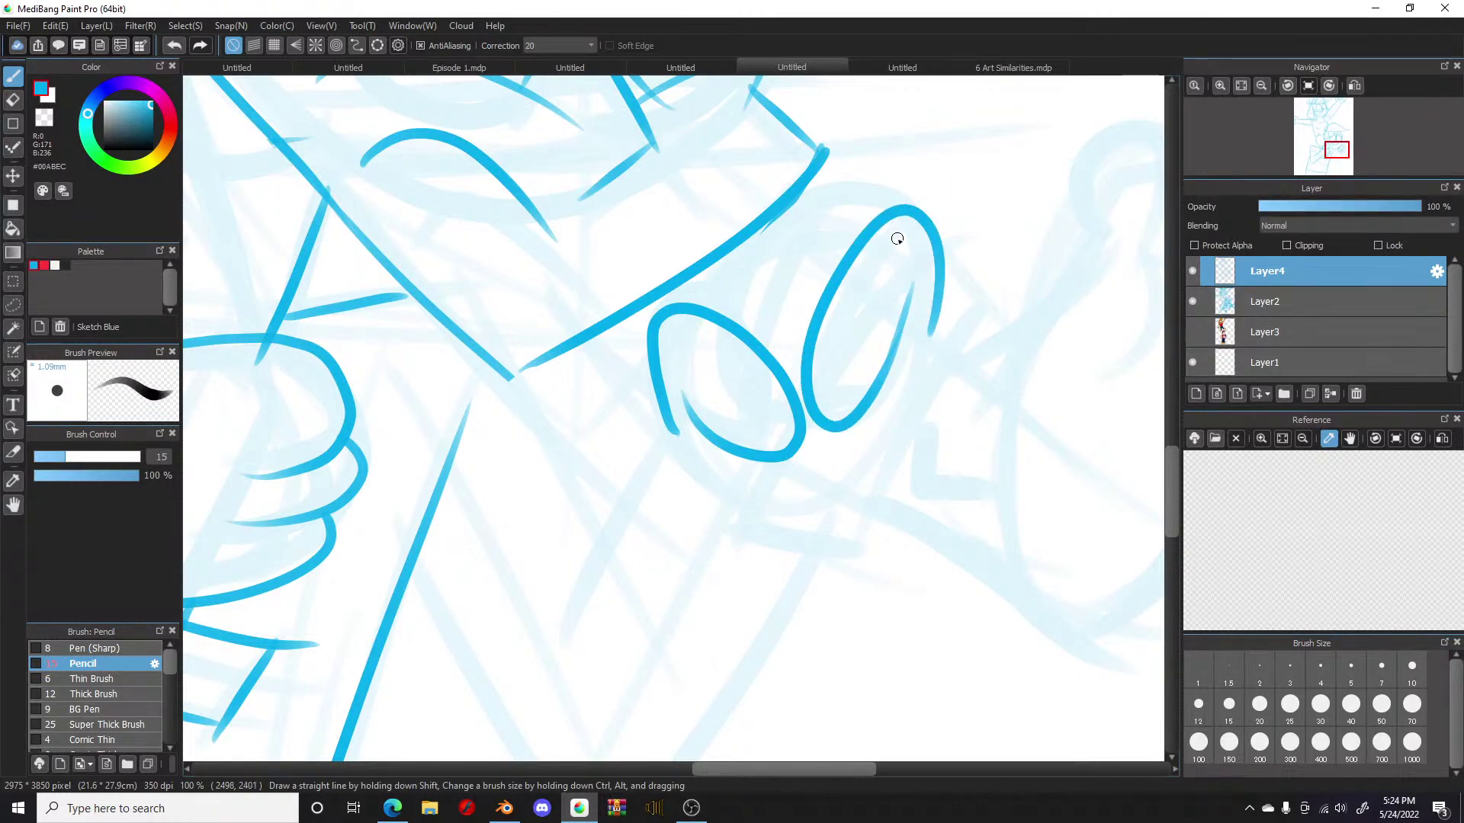
key(ctrl+z)
key(ctrl+z)
Step: Draw two overlapping rounded finger loops on the far hand, beside the jaw and above the first oval
mouse_move(934, 349)
mouse_down()
mouse_move(944, 269)
mouse_move(898, 219)
mouse_move(822, 307)
mouse_move(841, 376)
mouse_move(912, 267)
mouse_up()
mouse_move(891, 212)
mouse_down()
mouse_move(784, 224)
mouse_move(837, 333)
mouse_up()
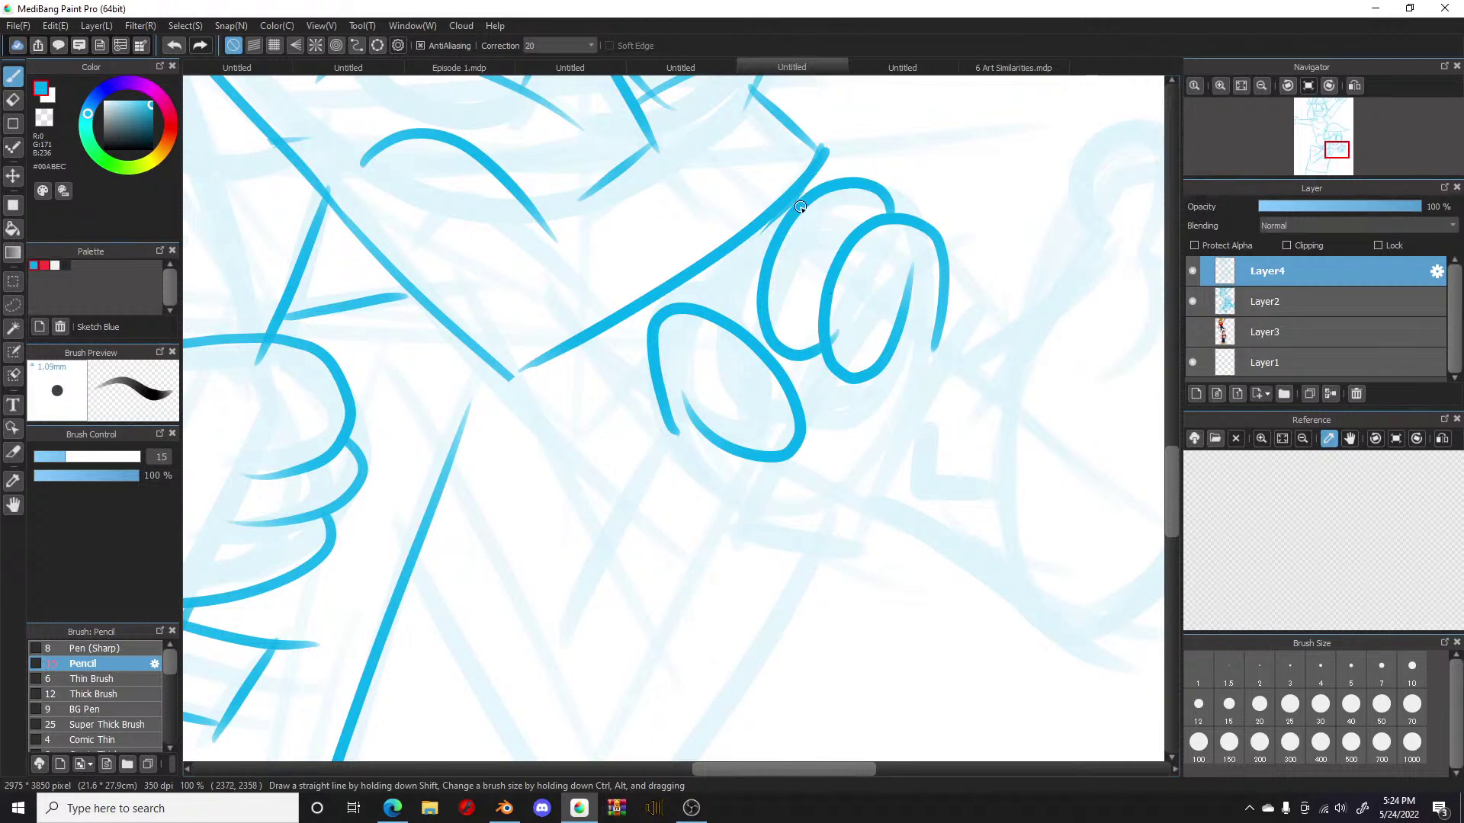
Step: Add a partly hidden finger arc between the jaw and the far hand's finger loops, and redraw the slanted first digit as a narrower loop
mouse_move(725, 252)
mouse_down()
mouse_move(718, 301)
mouse_move(755, 329)
mouse_up()
click(13, 100)
mouse_move(725, 425)
mouse_down()
mouse_move(762, 480)
mouse_move(764, 433)
mouse_move(791, 445)
mouse_move(794, 413)
mouse_move(740, 416)
mouse_up()
click(13, 76)
mouse_move(732, 329)
mouse_down()
mouse_move(788, 411)
mouse_move(778, 454)
mouse_move(717, 429)
mouse_move(690, 340)
mouse_up()
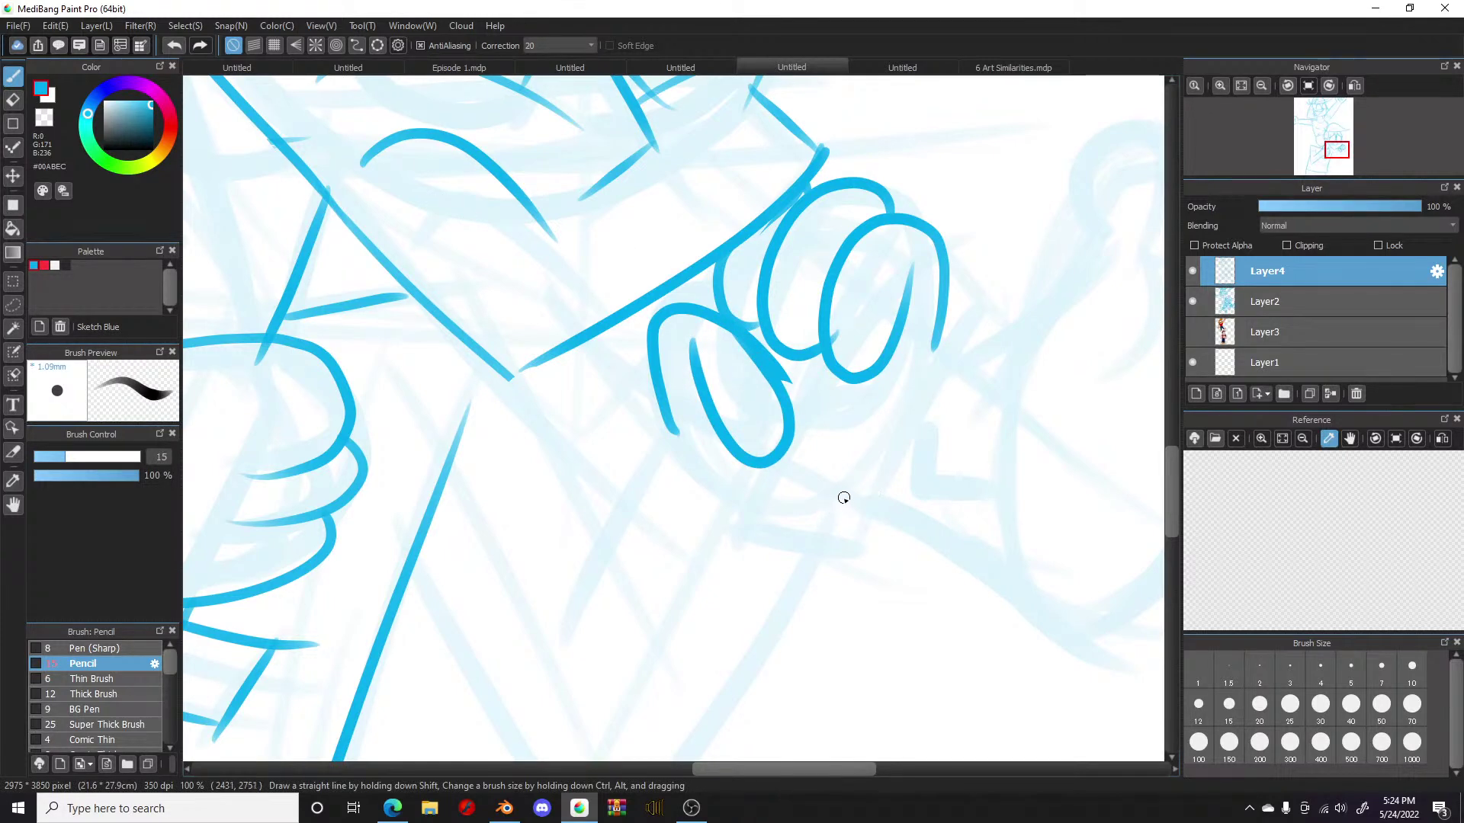
Step: Draw the lower figure's bent far arm as a large outer V below the hand with a smaller inner V under the chin
drag(842, 494, 798, 562)
key(ctrl+z)
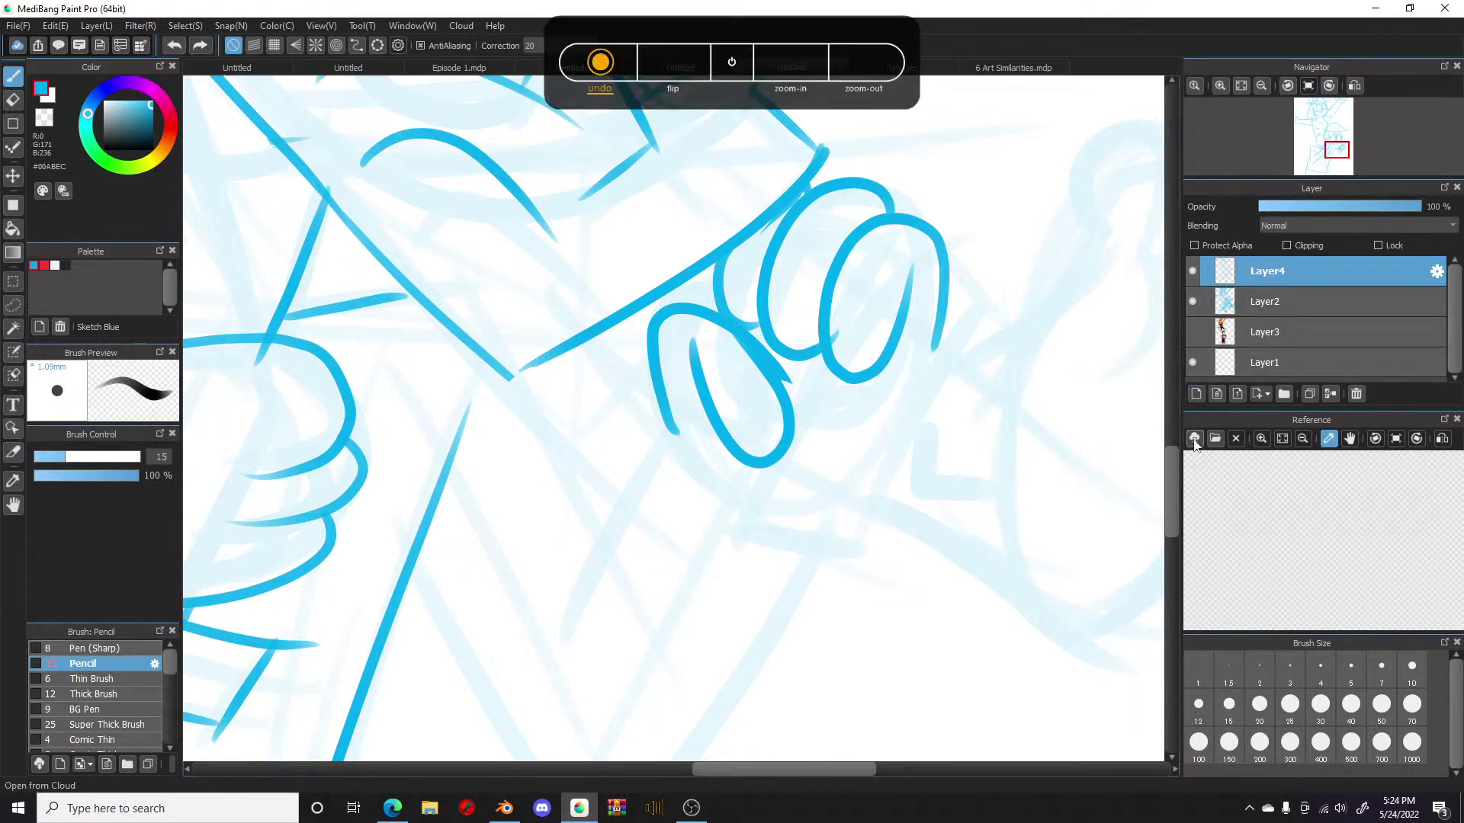
scroll(1028, 451, down, 3)
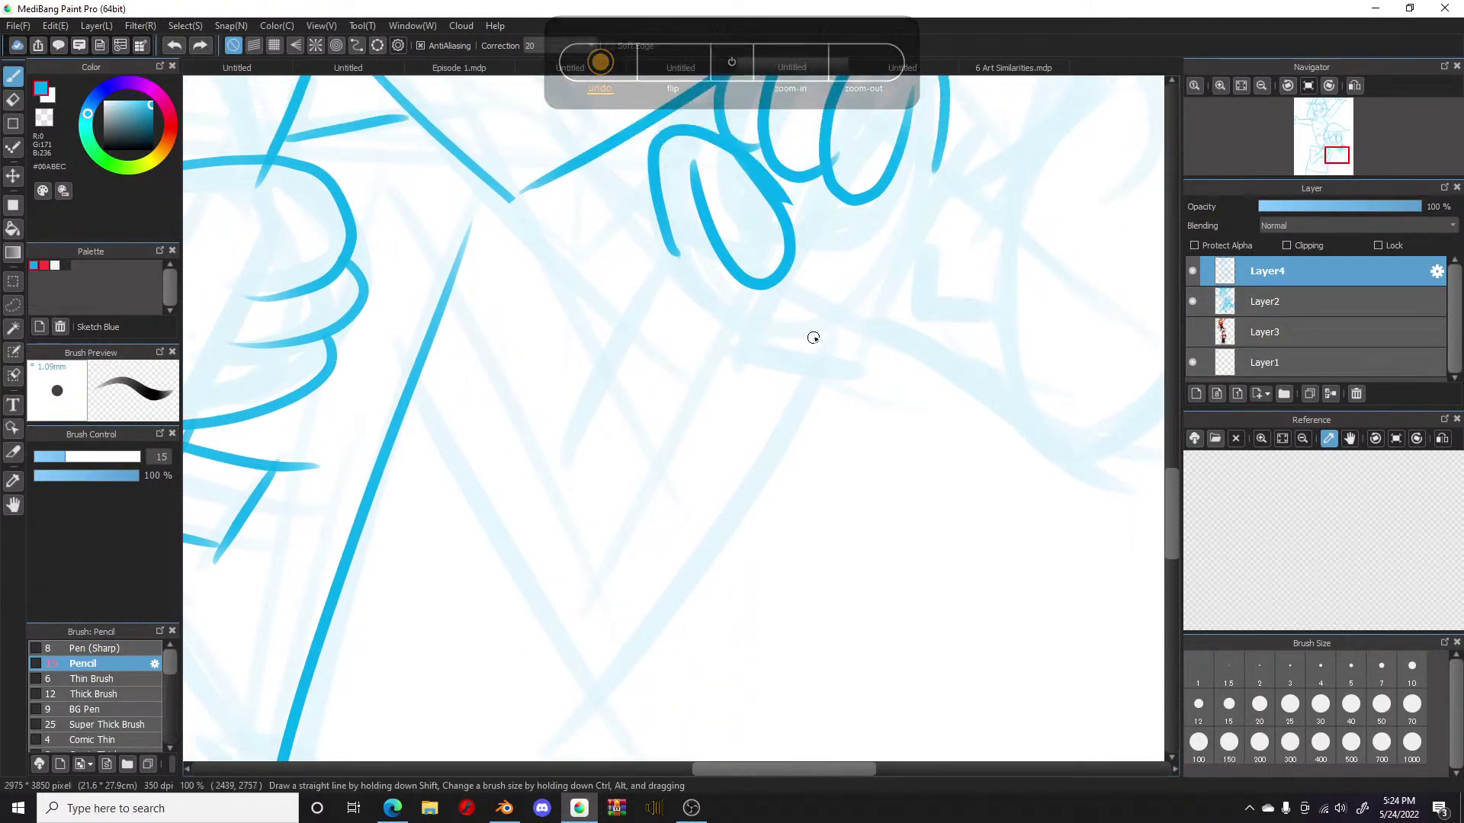
drag(845, 320, 561, 720)
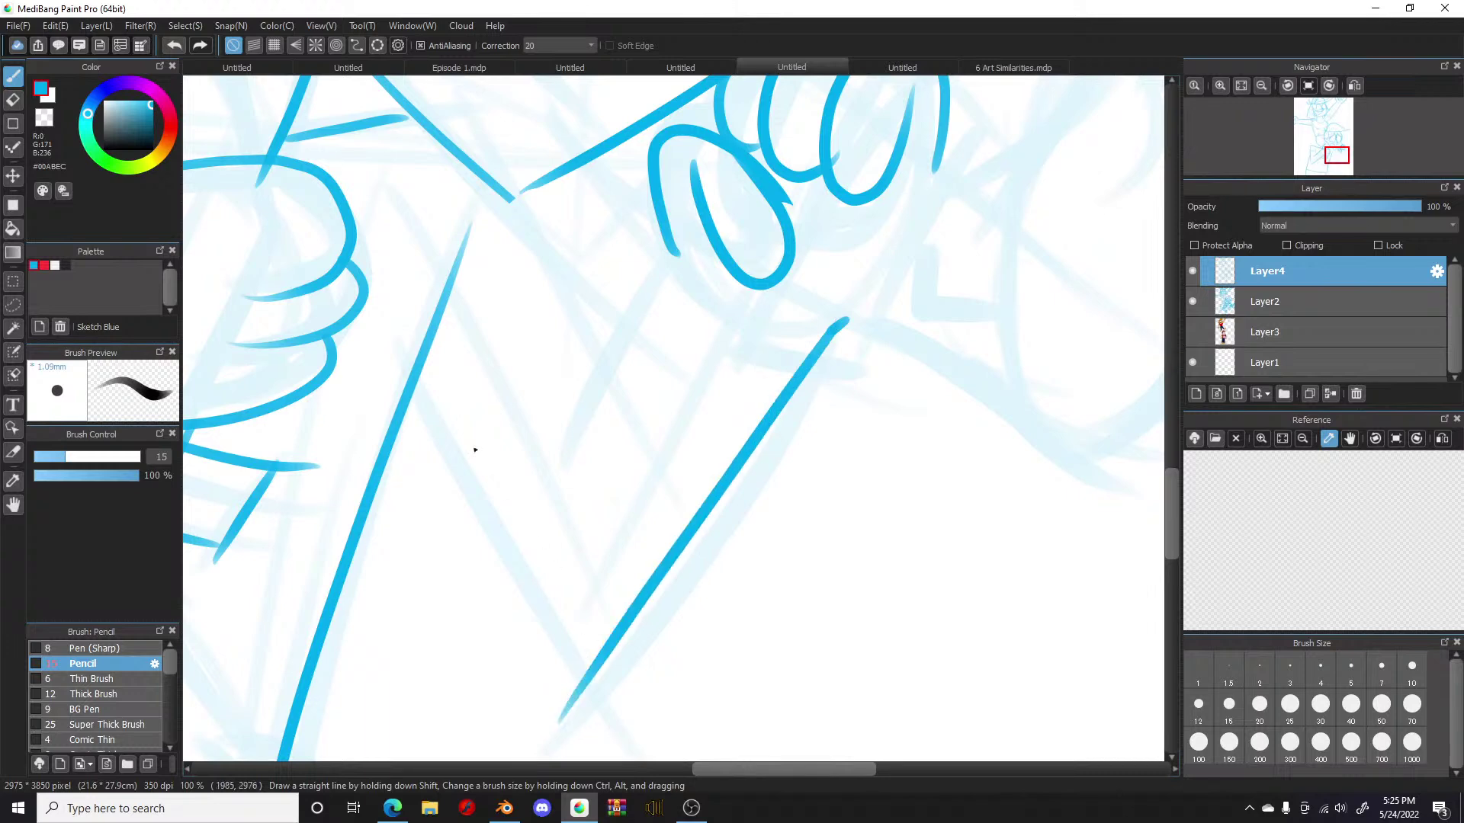
drag(415, 393, 608, 743)
drag(519, 195, 606, 435)
drag(673, 243, 552, 478)
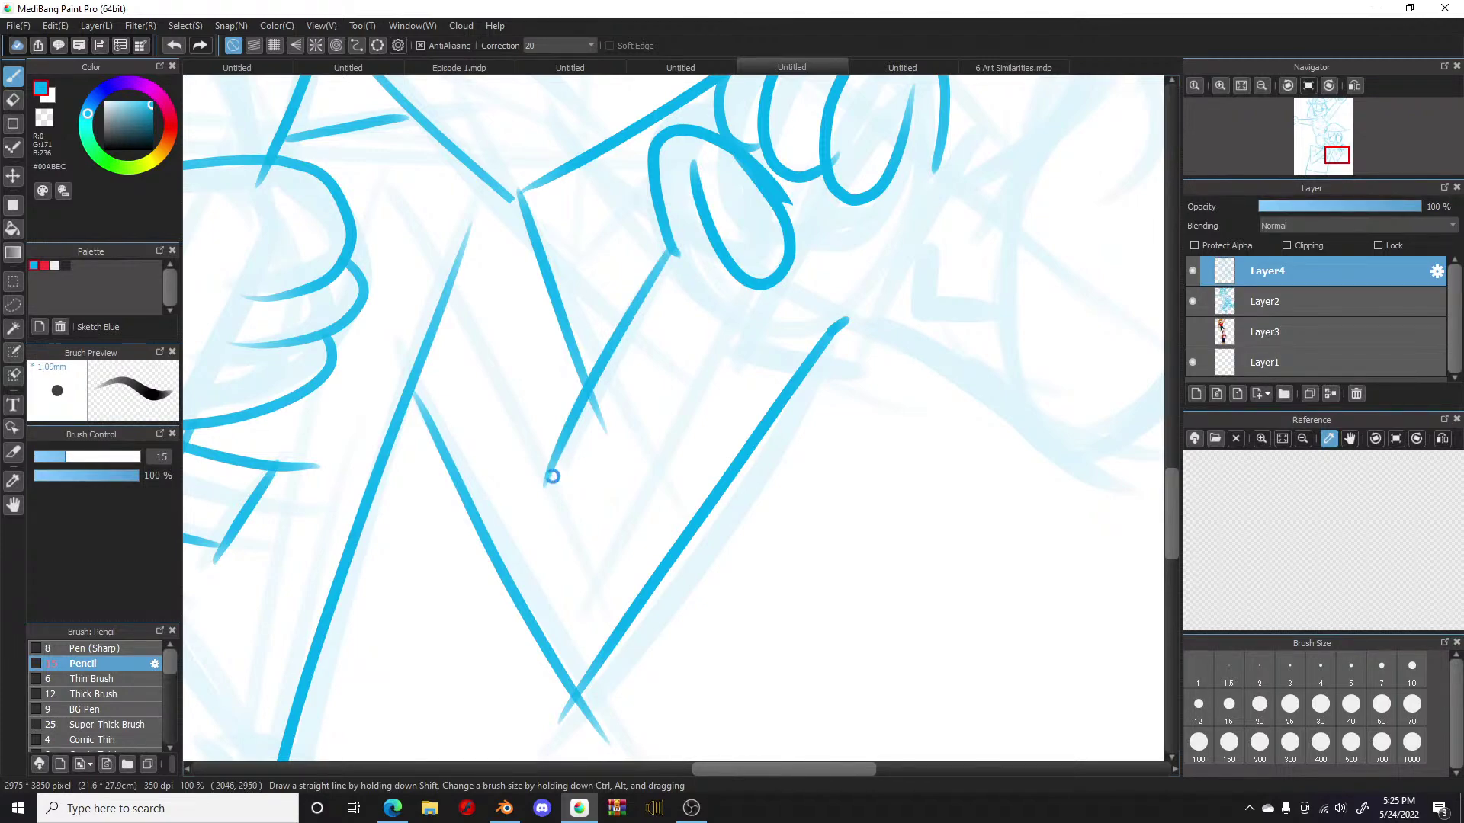
Step: Outline the back of the far hand down to a straight wrist edge, with a short palm line between the first digit and the fingers
scroll(553, 477, down, 5)
scroll(670, 425, up, 4)
scroll(692, 497, up, 2)
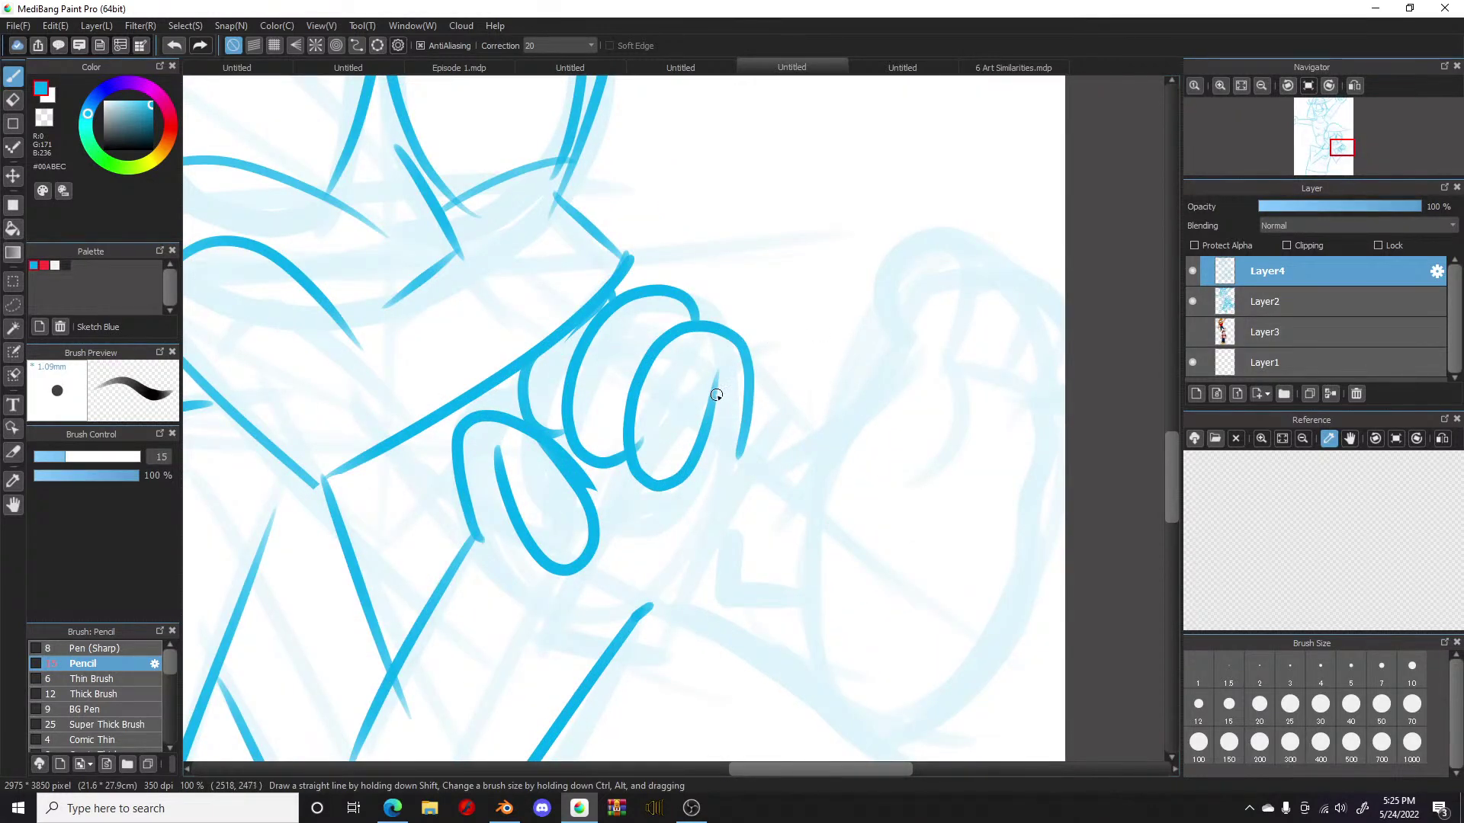
mouse_move(709, 388)
mouse_down()
mouse_move(738, 361)
mouse_move(791, 415)
mouse_move(679, 668)
mouse_move(526, 619)
mouse_move(539, 635)
mouse_move(562, 576)
mouse_up()
drag(595, 511, 634, 457)
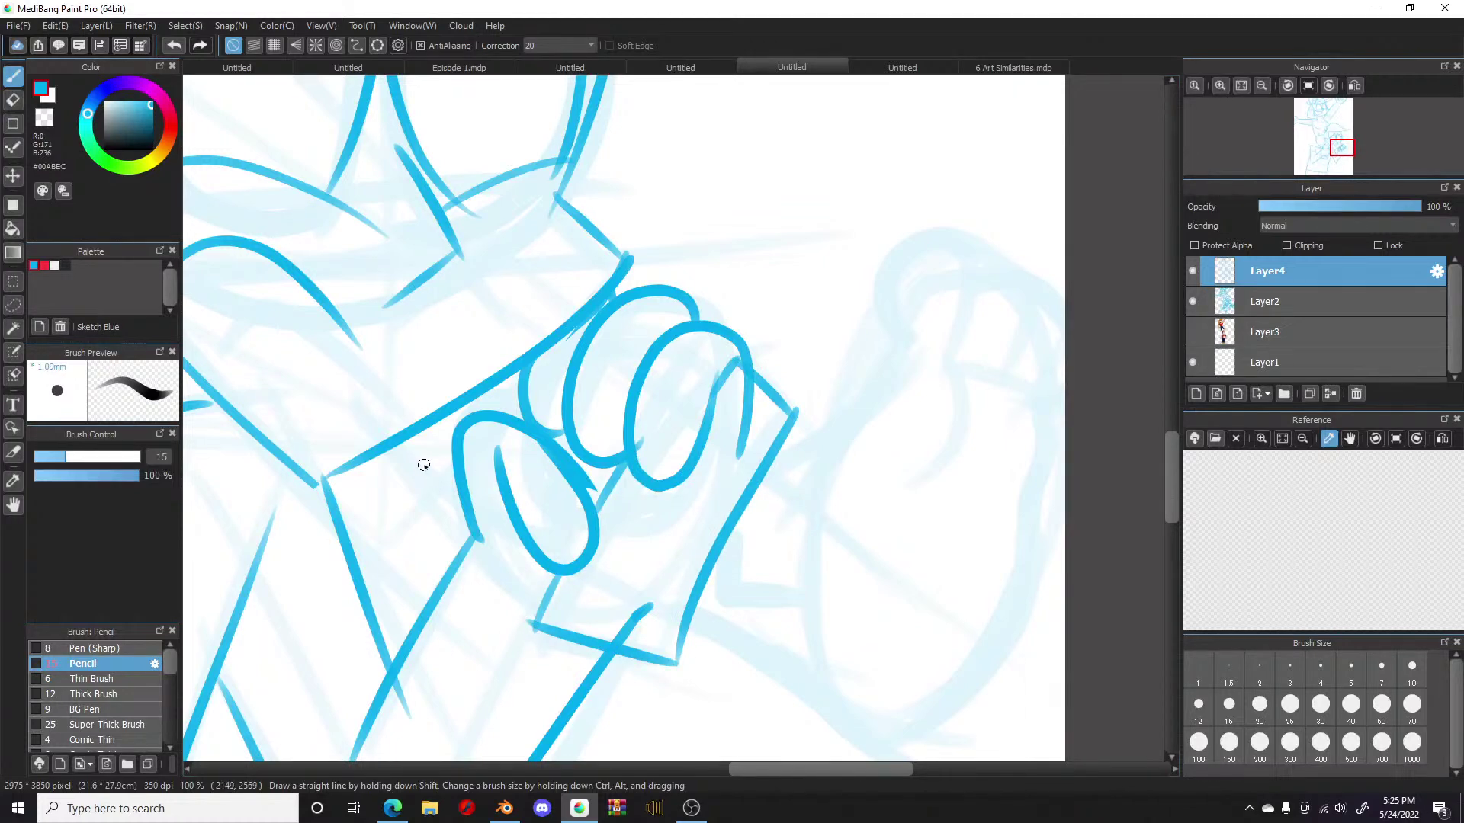
Step: Add a short shoulder line between the chin and first digit, and erase the finger and forearm lines overlapping the far hand
drag(401, 441, 460, 499)
click(16, 99)
mouse_move(761, 425)
mouse_down()
mouse_move(745, 434)
mouse_move(748, 405)
mouse_move(733, 455)
mouse_up()
drag(648, 598, 633, 619)
Step: Draw a curved inner contour along the back of the far hand, from near the knuckle corner down to the wrist edge
key(b)
mouse_move(767, 411)
mouse_down()
mouse_move(650, 577)
mouse_move(646, 608)
mouse_up()
drag(660, 553, 650, 652)
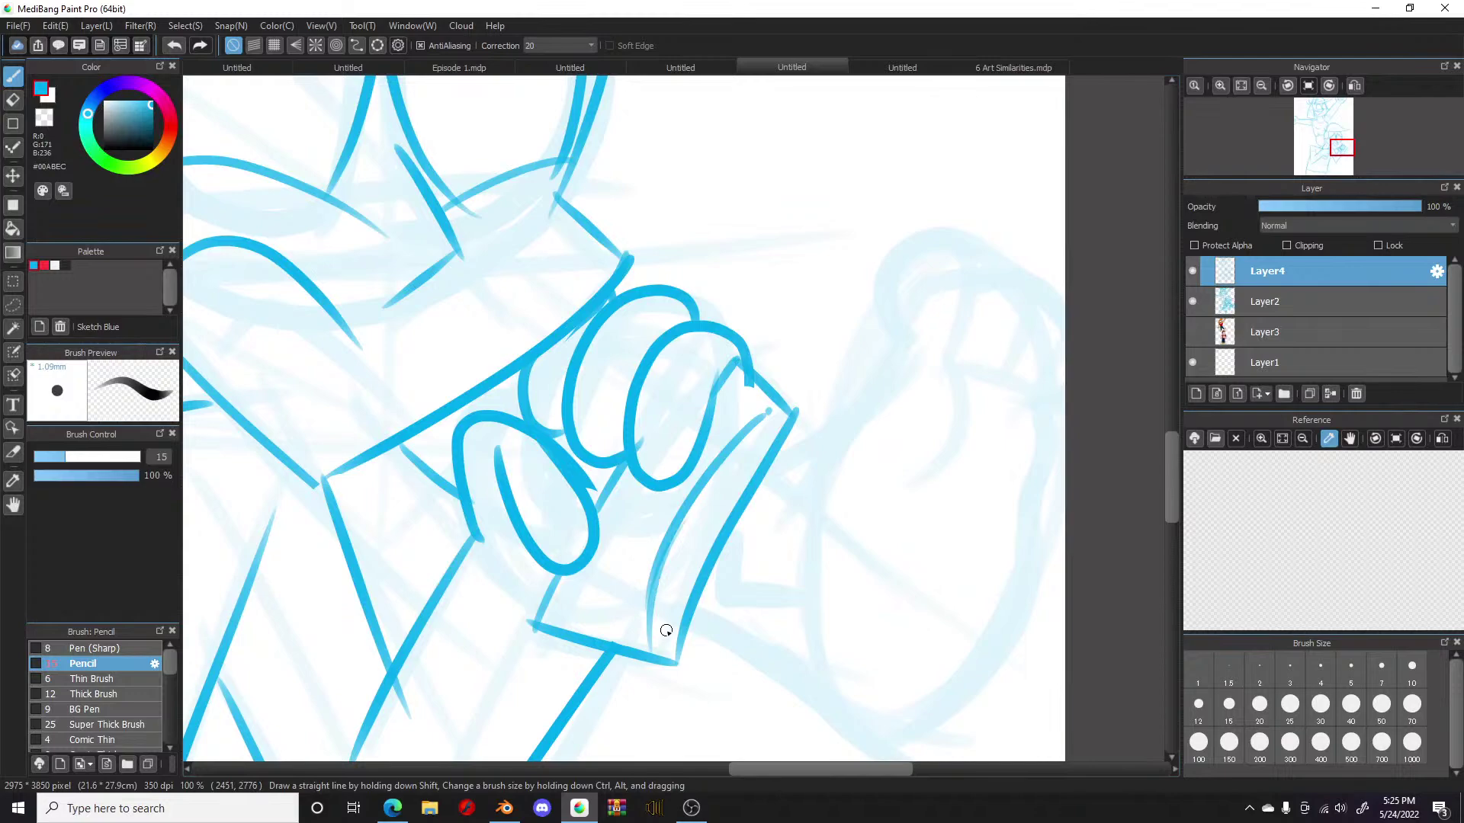
scroll(665, 630, down, 5)
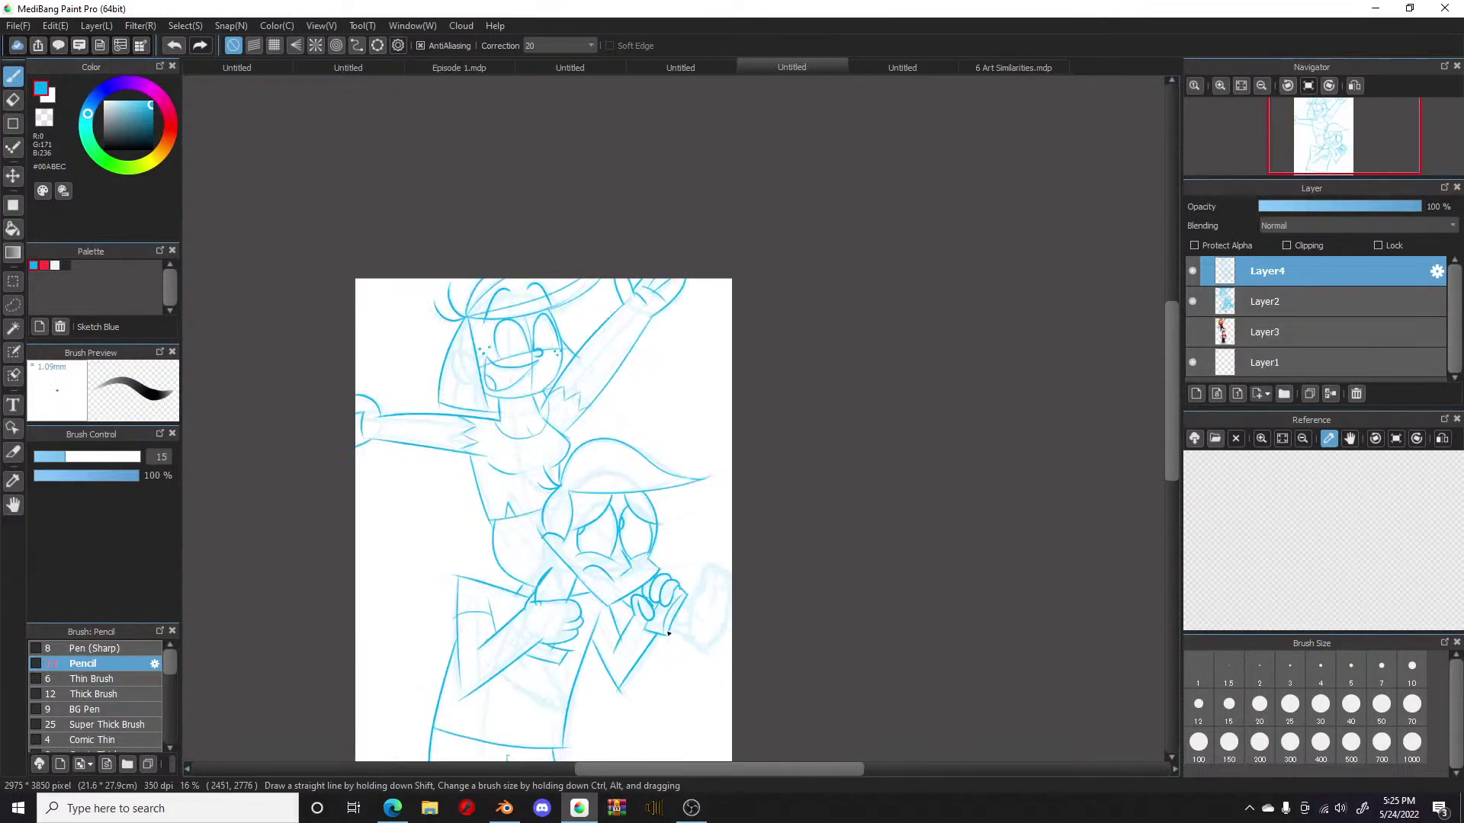
scroll(815, 645, up, 3)
scroll(815, 645, down, 1)
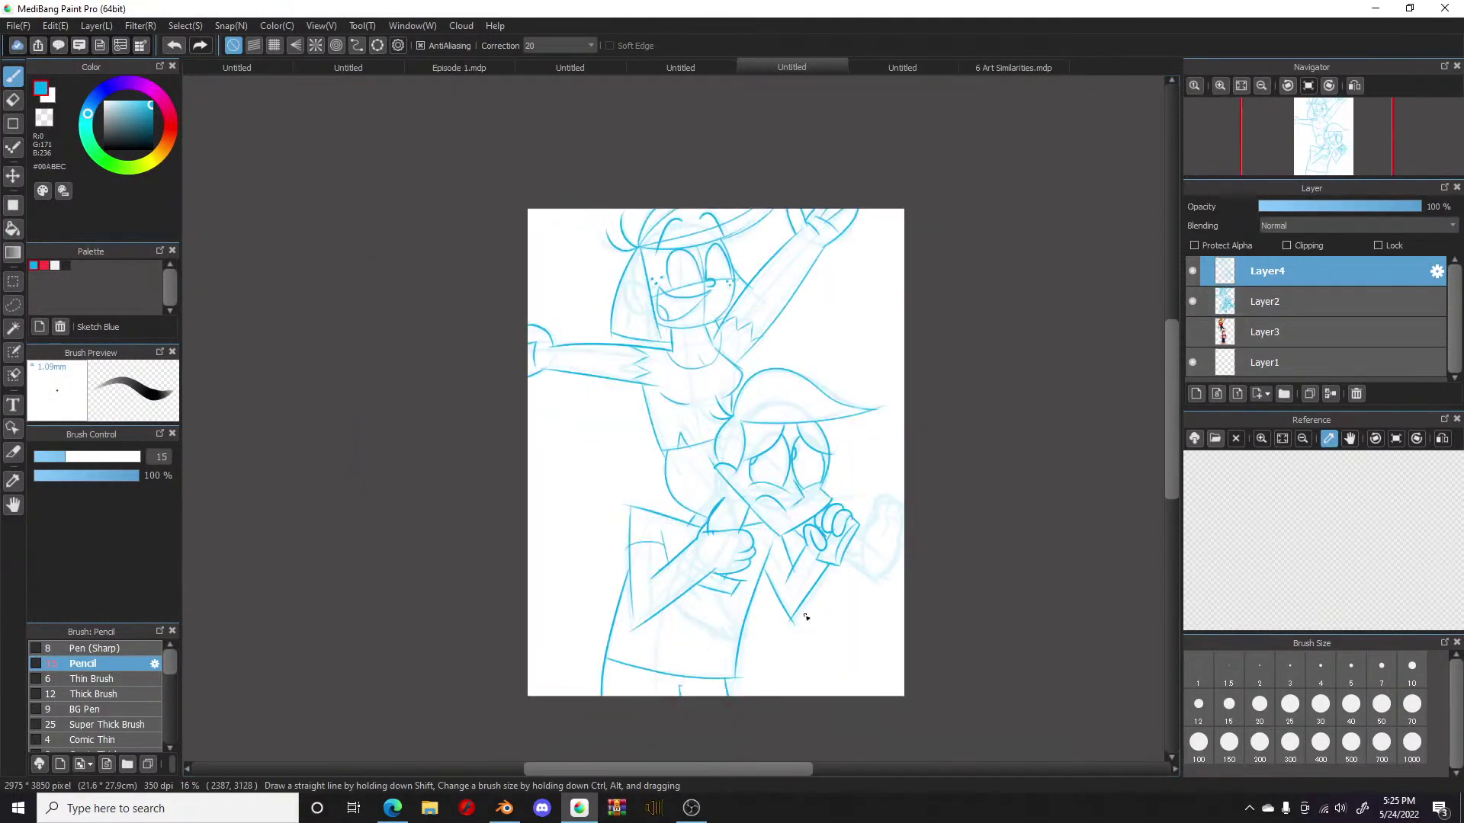
scroll(777, 360, up, 1)
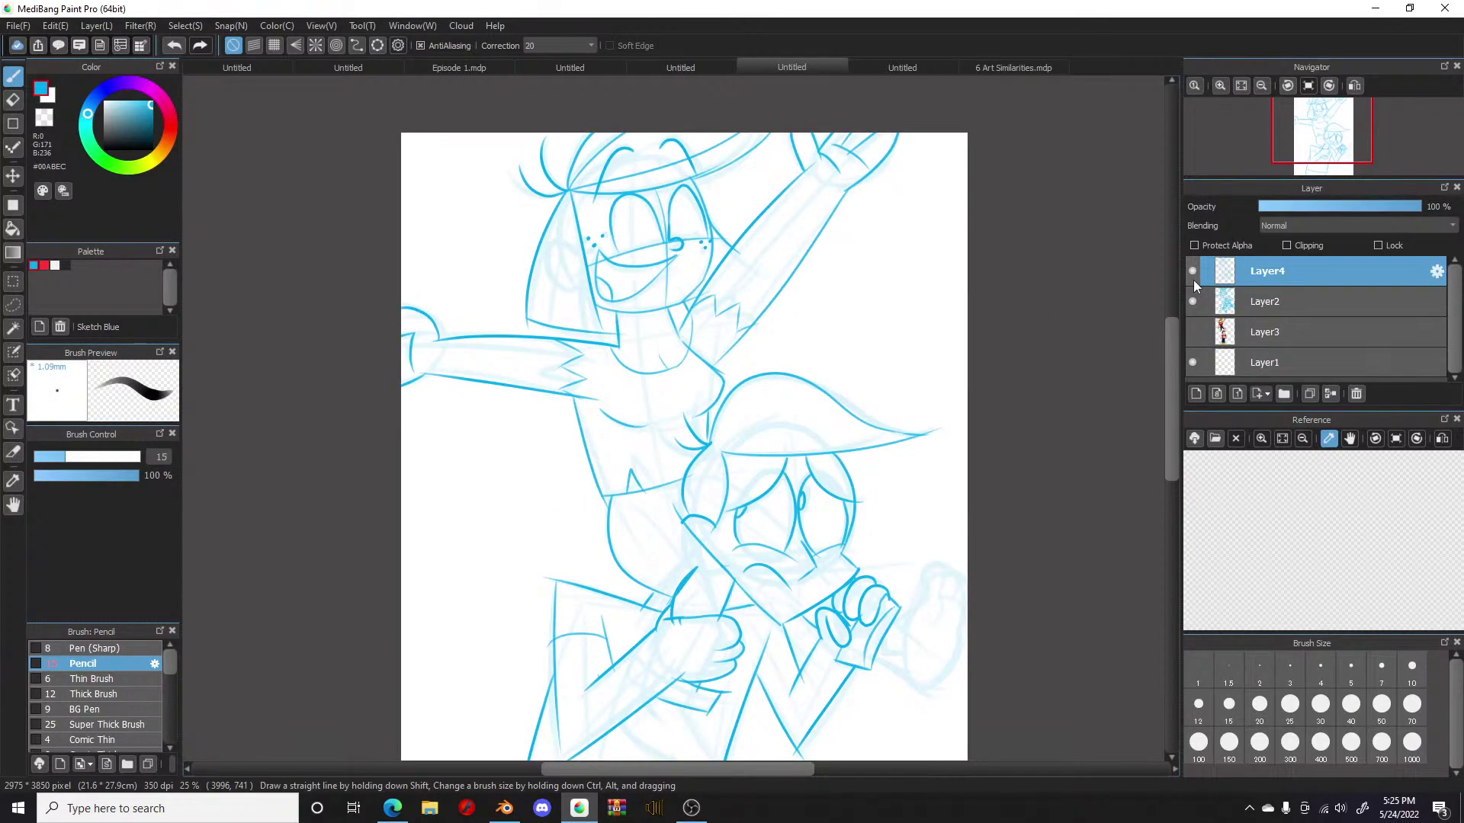
Step: Hide Layer4 and raise the opacity of the rough sketch on Layer2 to 45%
scroll(876, 379, down, 1)
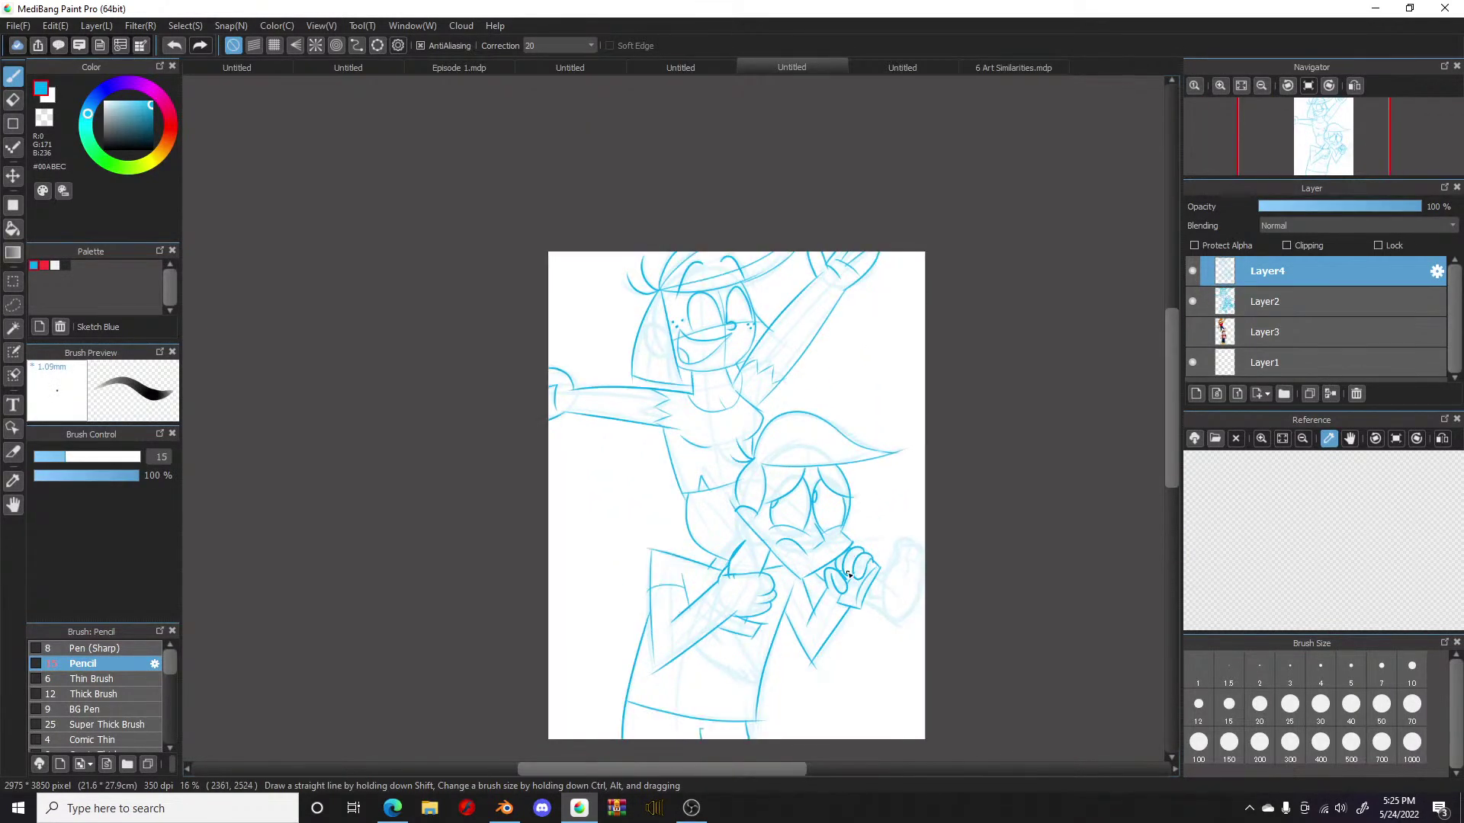
scroll(847, 574, up, 1)
click(1189, 274)
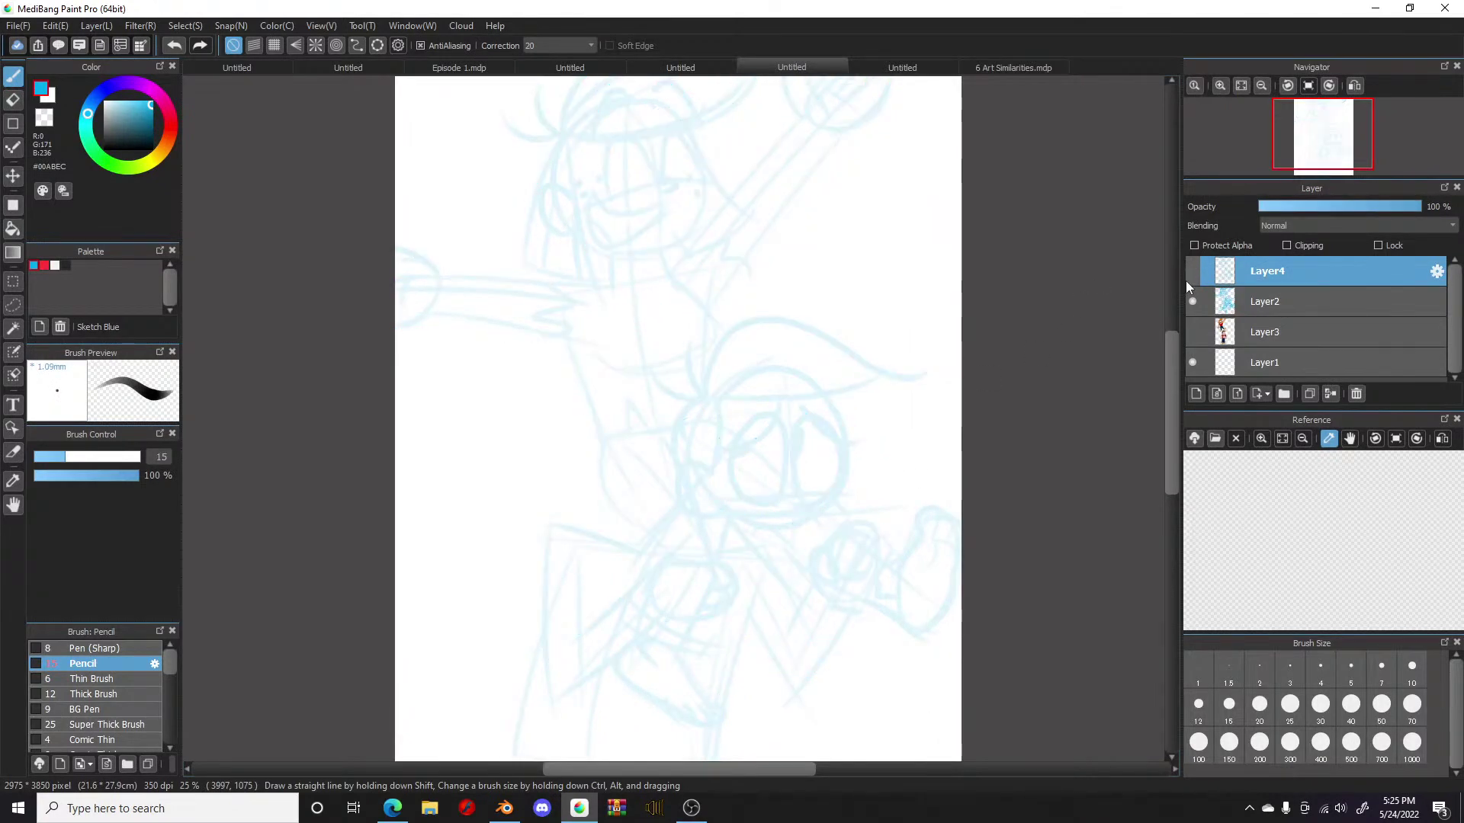
click(1296, 301)
click(1333, 206)
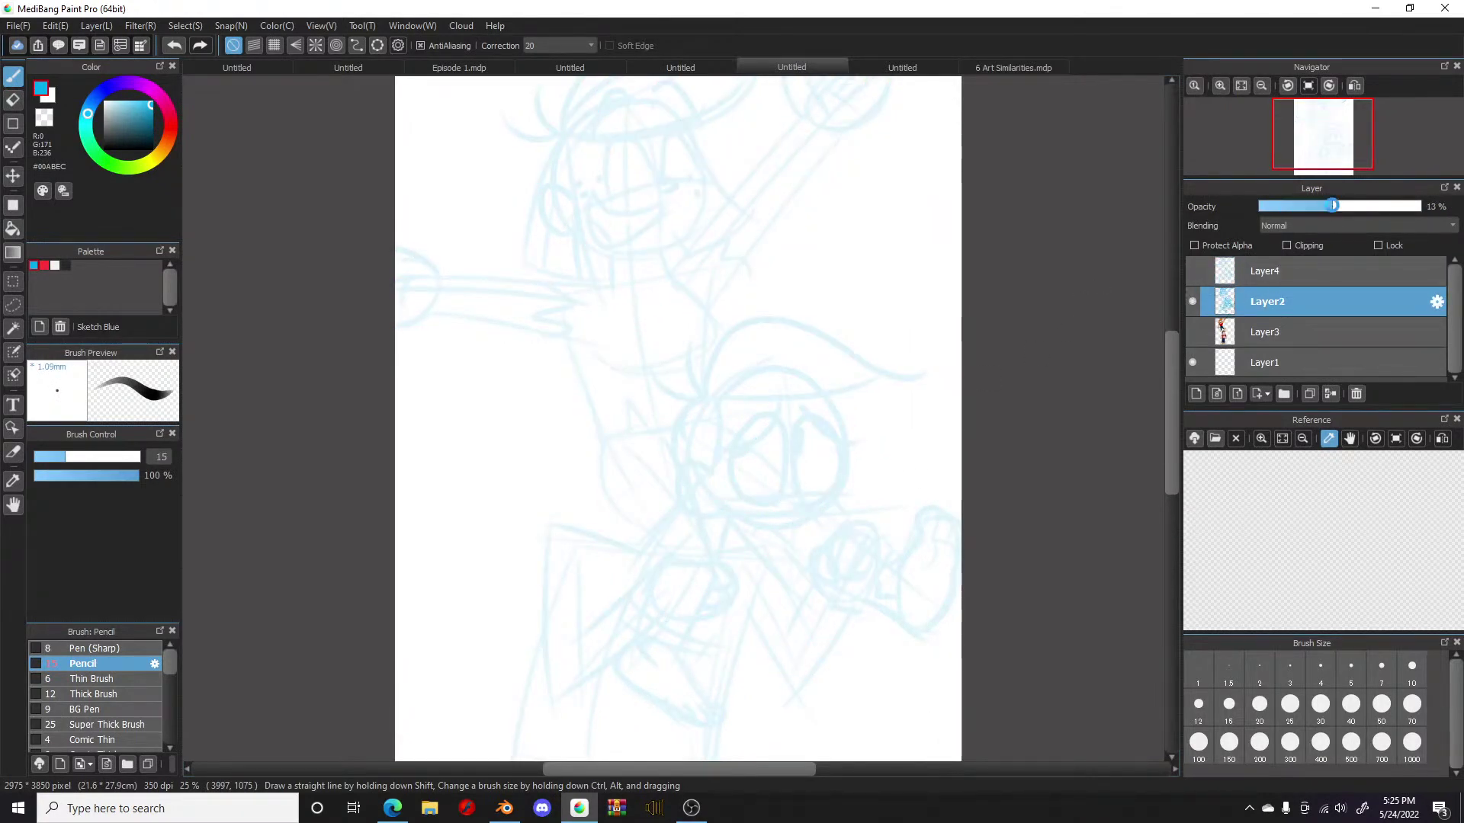
scroll(1014, 305, down, 1)
scroll(1024, 295, up, 1)
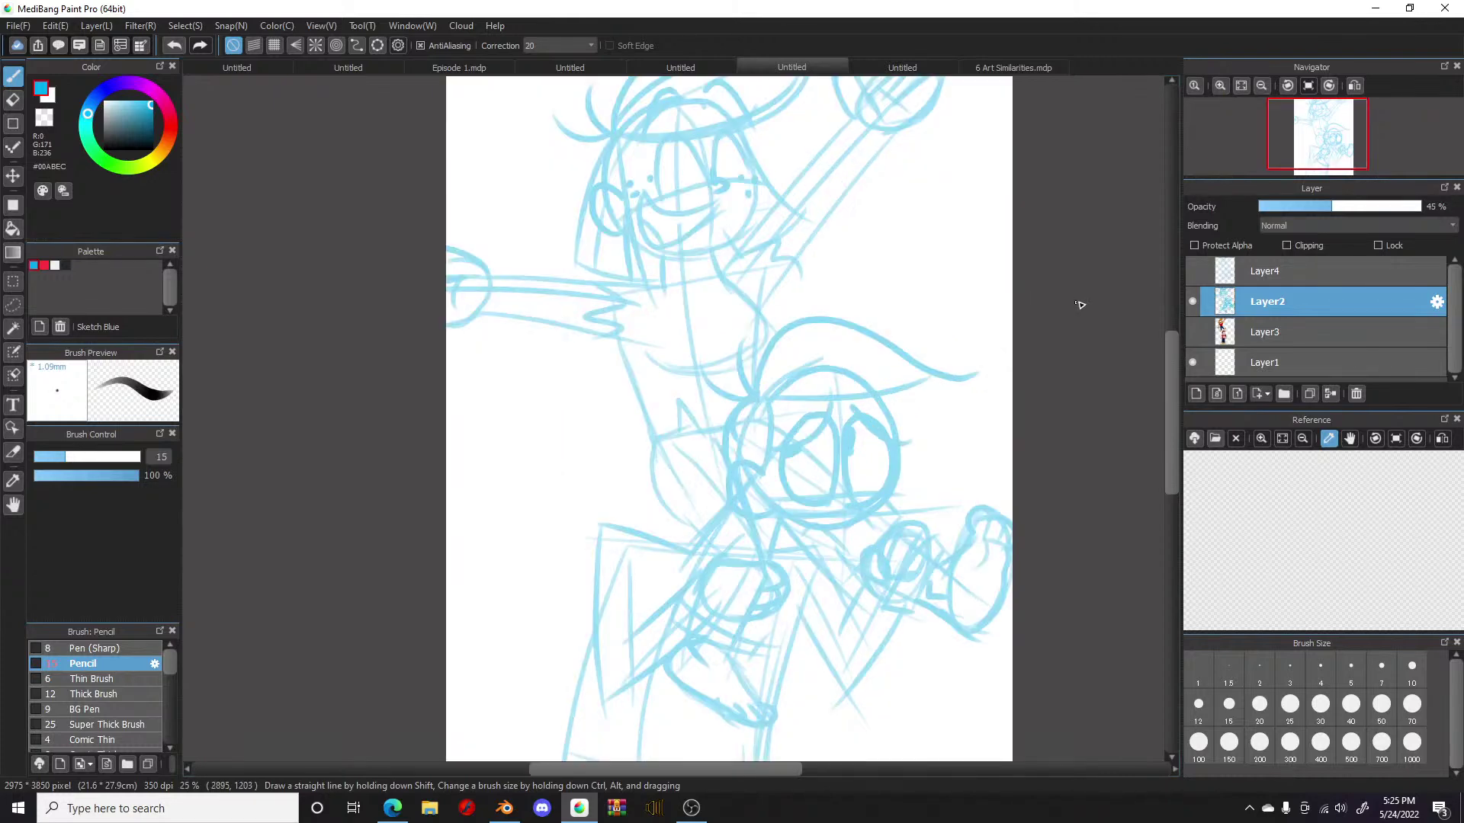
Step: Compare the rough sketch on Layer2 with the refined lines on Layer4 by alternating their visibility
click(1193, 301)
click(1192, 271)
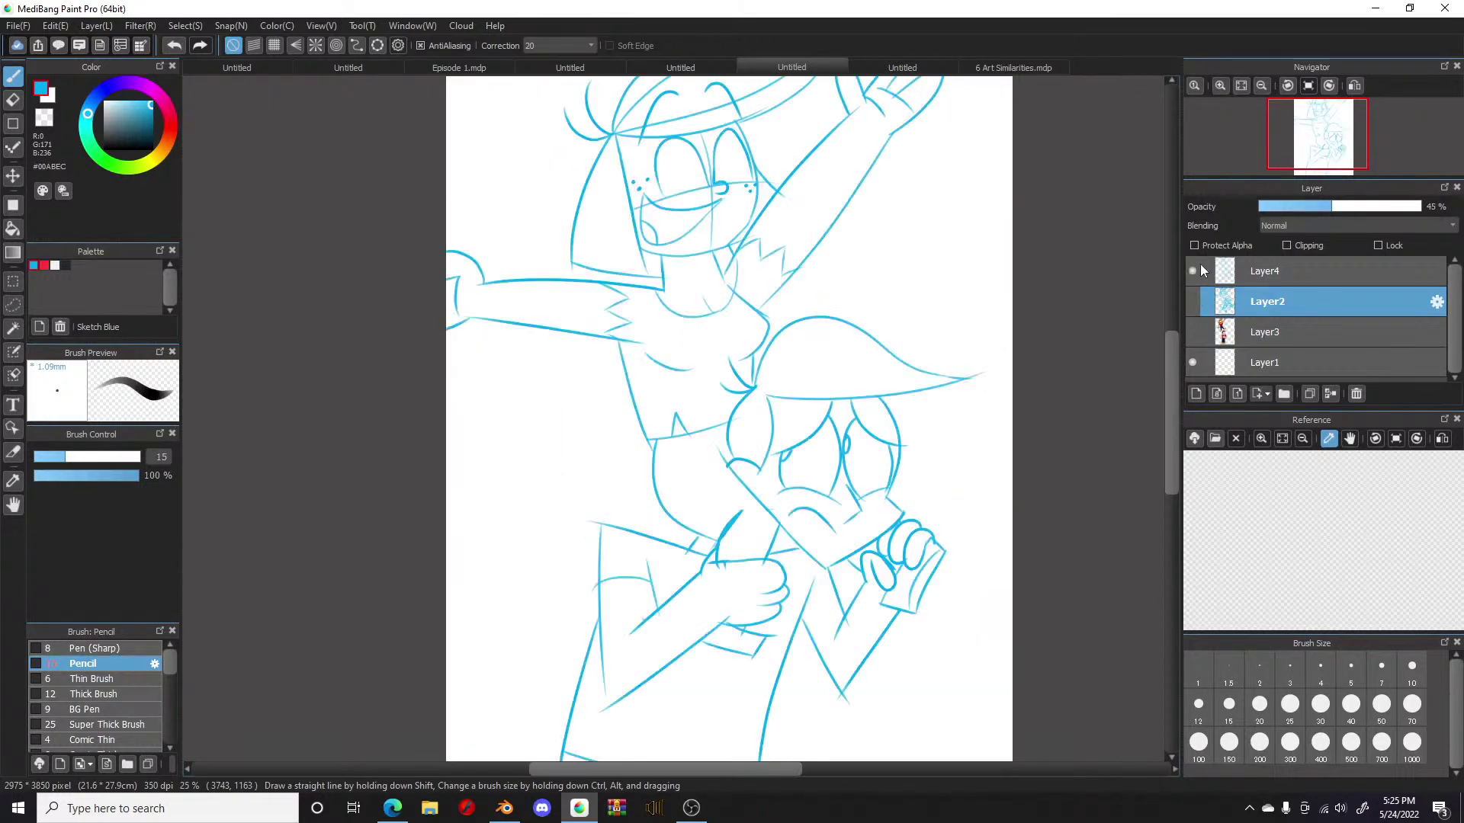
click(1192, 270)
click(1193, 301)
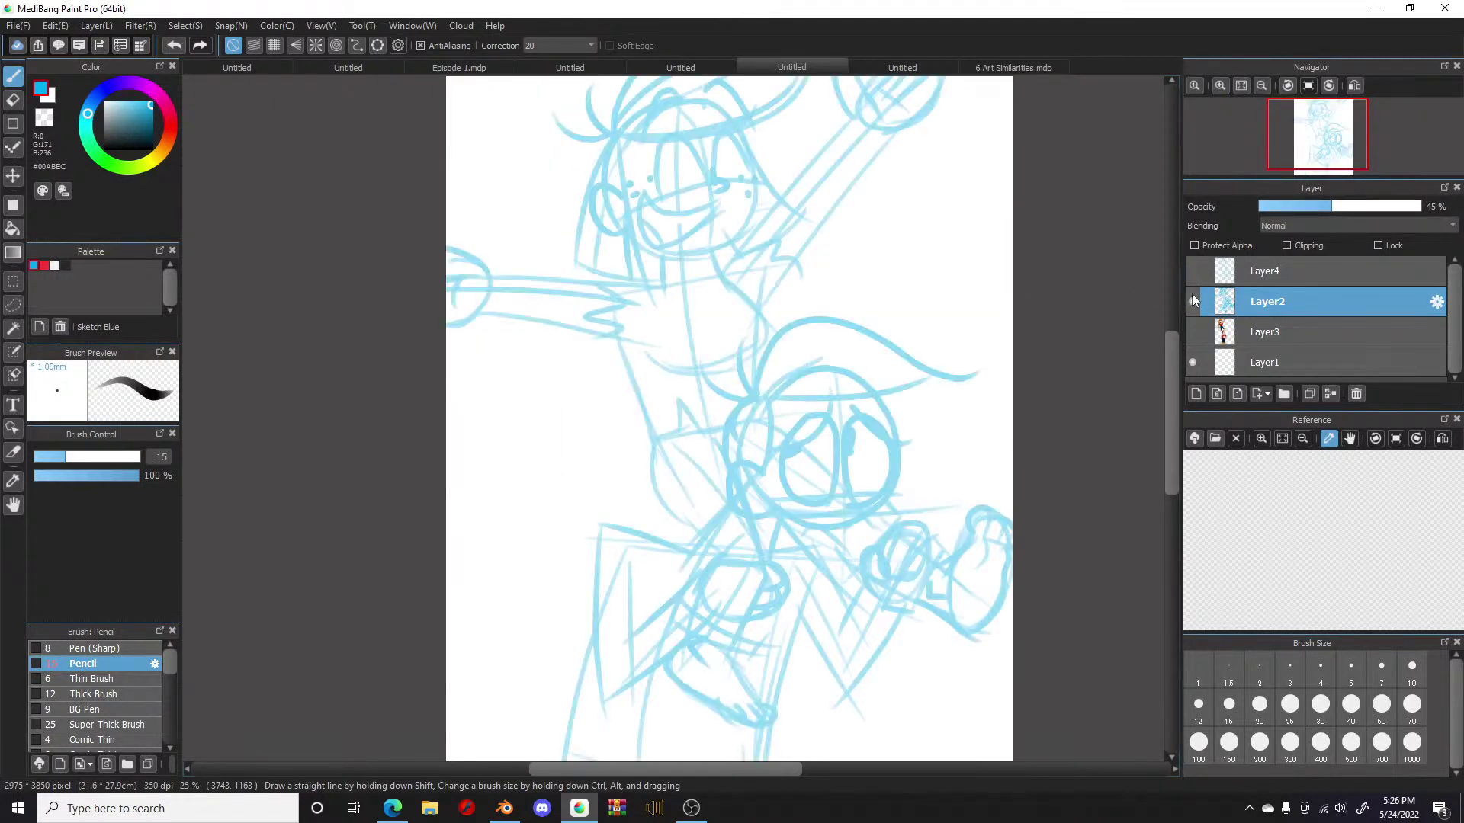
click(1193, 301)
click(1192, 270)
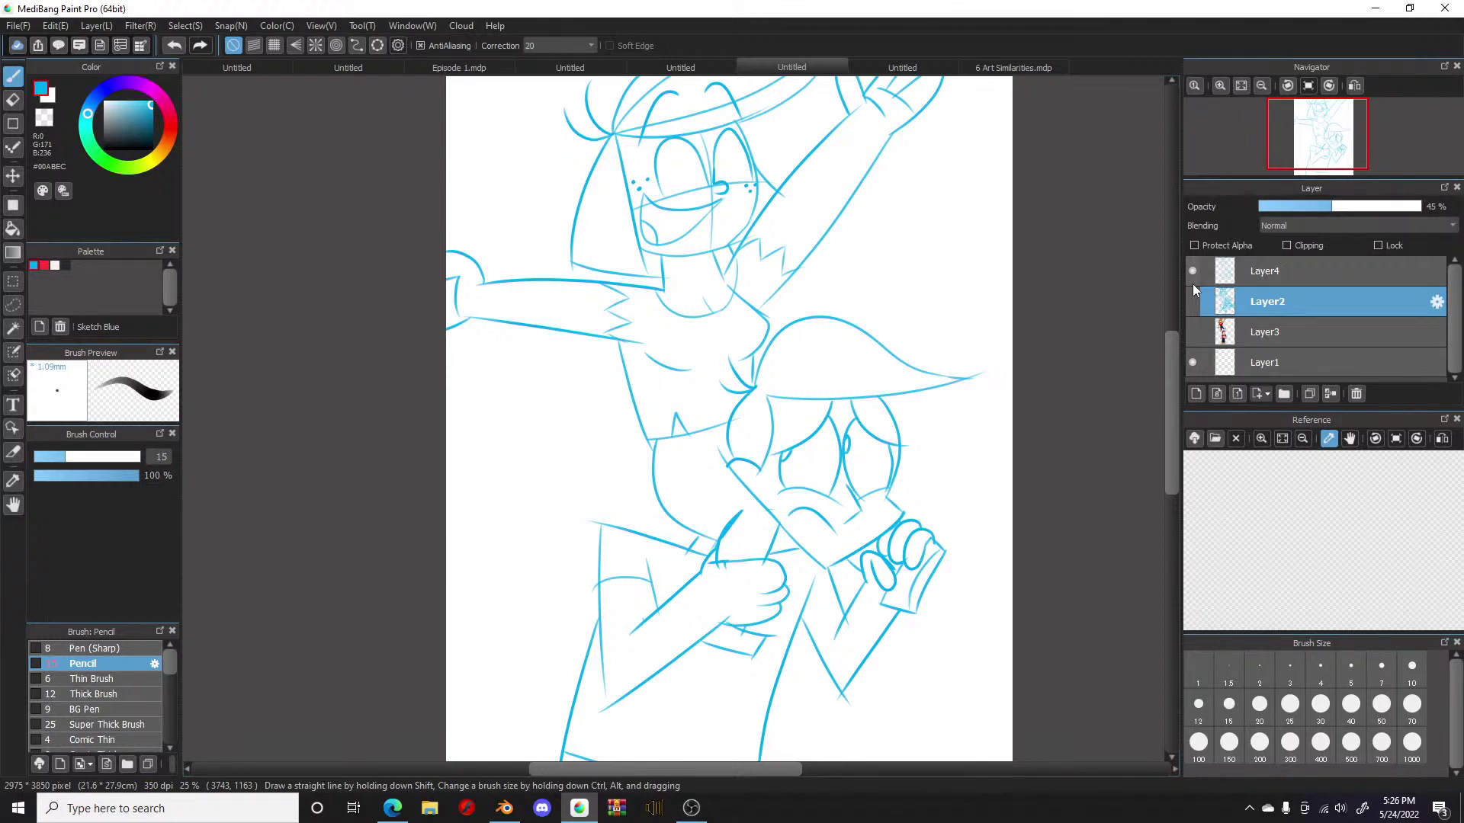
click(1193, 302)
click(1194, 271)
click(1196, 268)
click(1196, 274)
click(1193, 301)
click(1193, 296)
click(1192, 299)
click(1193, 270)
click(1250, 275)
click(1244, 299)
Step: Show Layer2 beneath the refined lines at 19% opacity and make Layer4 the active layer
click(1193, 300)
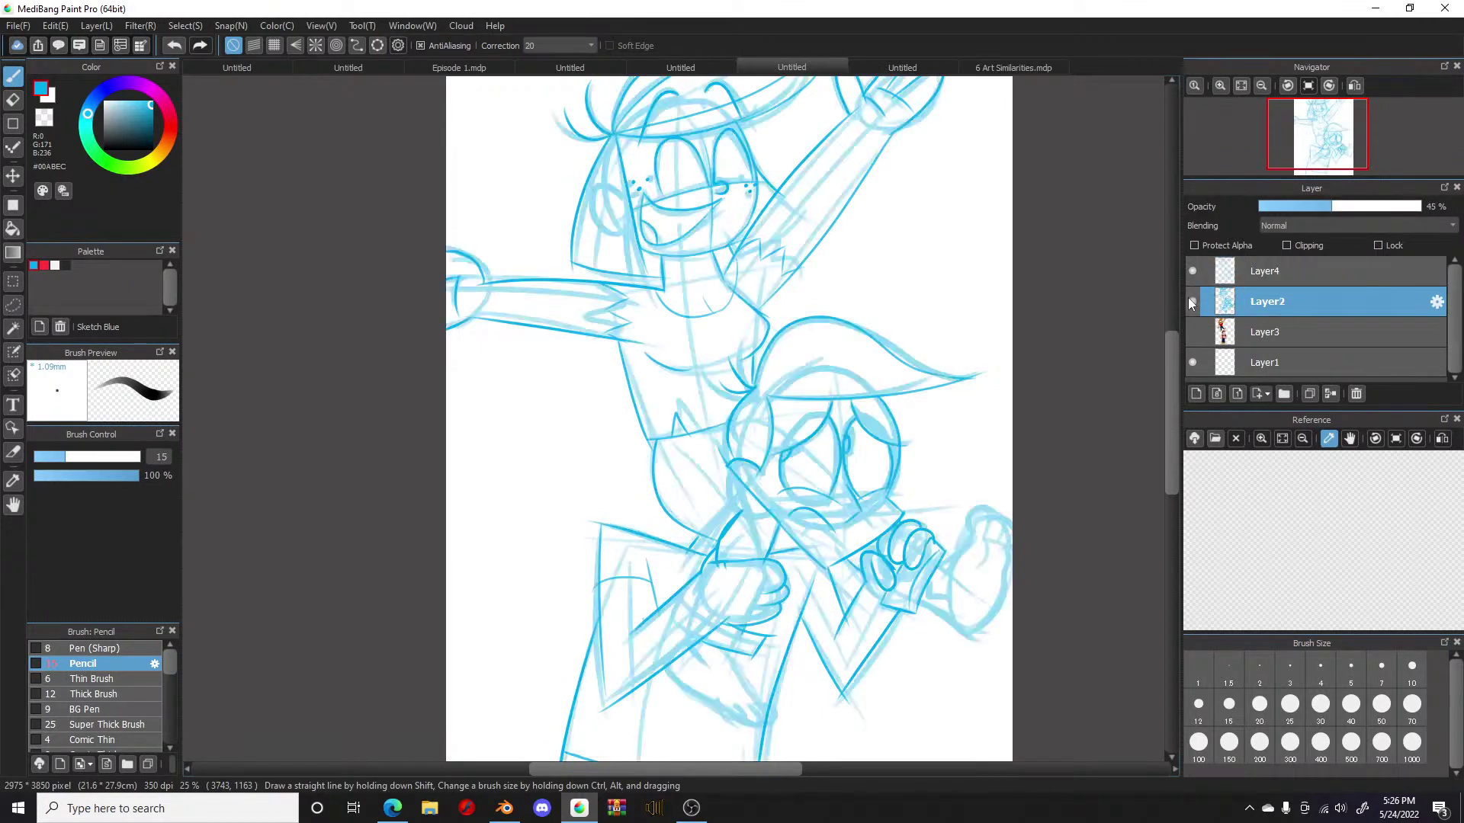
click(1289, 207)
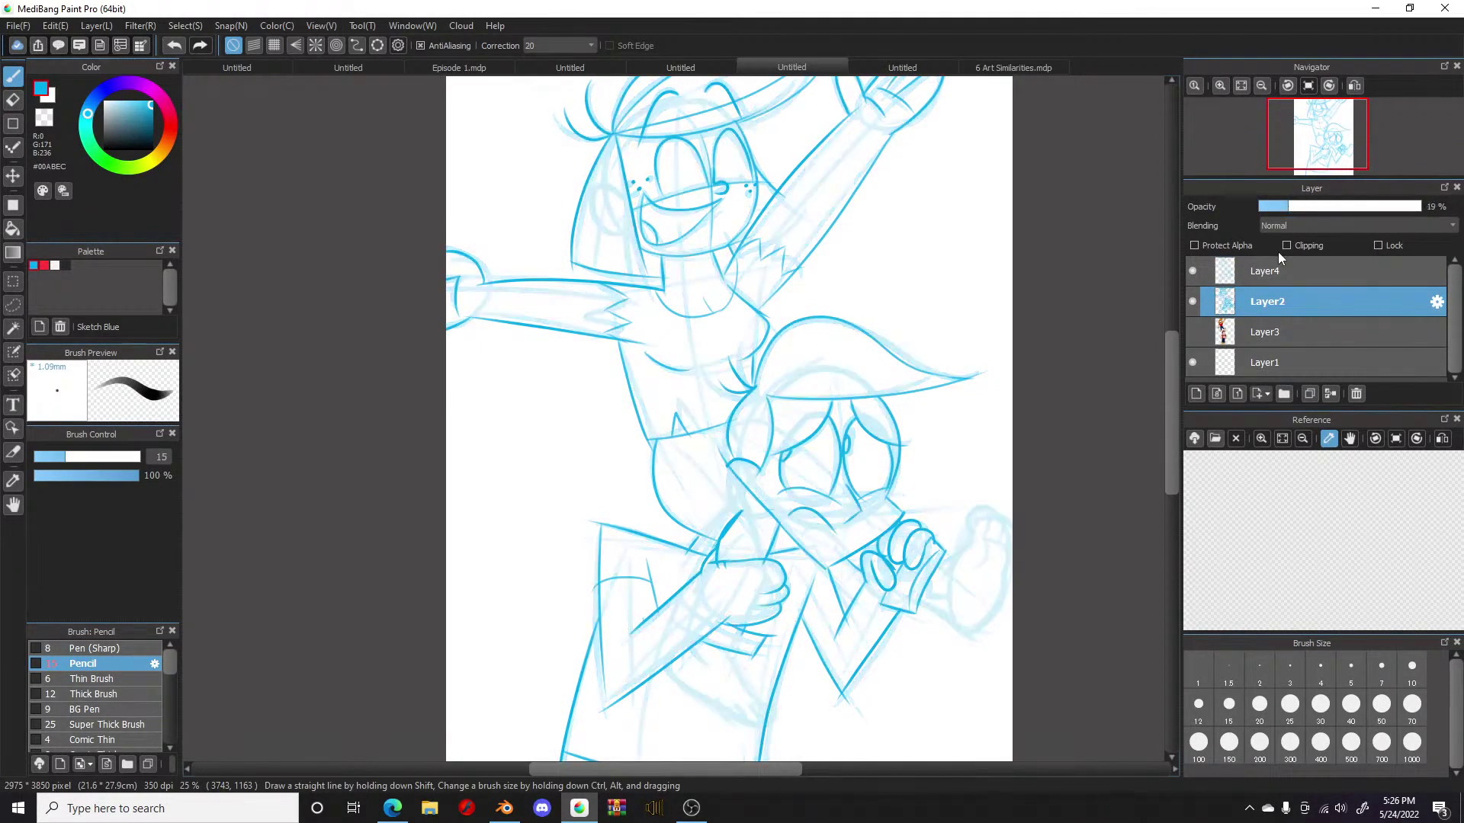
click(1268, 271)
Step: Trace the ankle and lower contour of the foot hanging below the gripping hand on Layer4
scroll(962, 375, down, 1)
scroll(962, 375, up, 1)
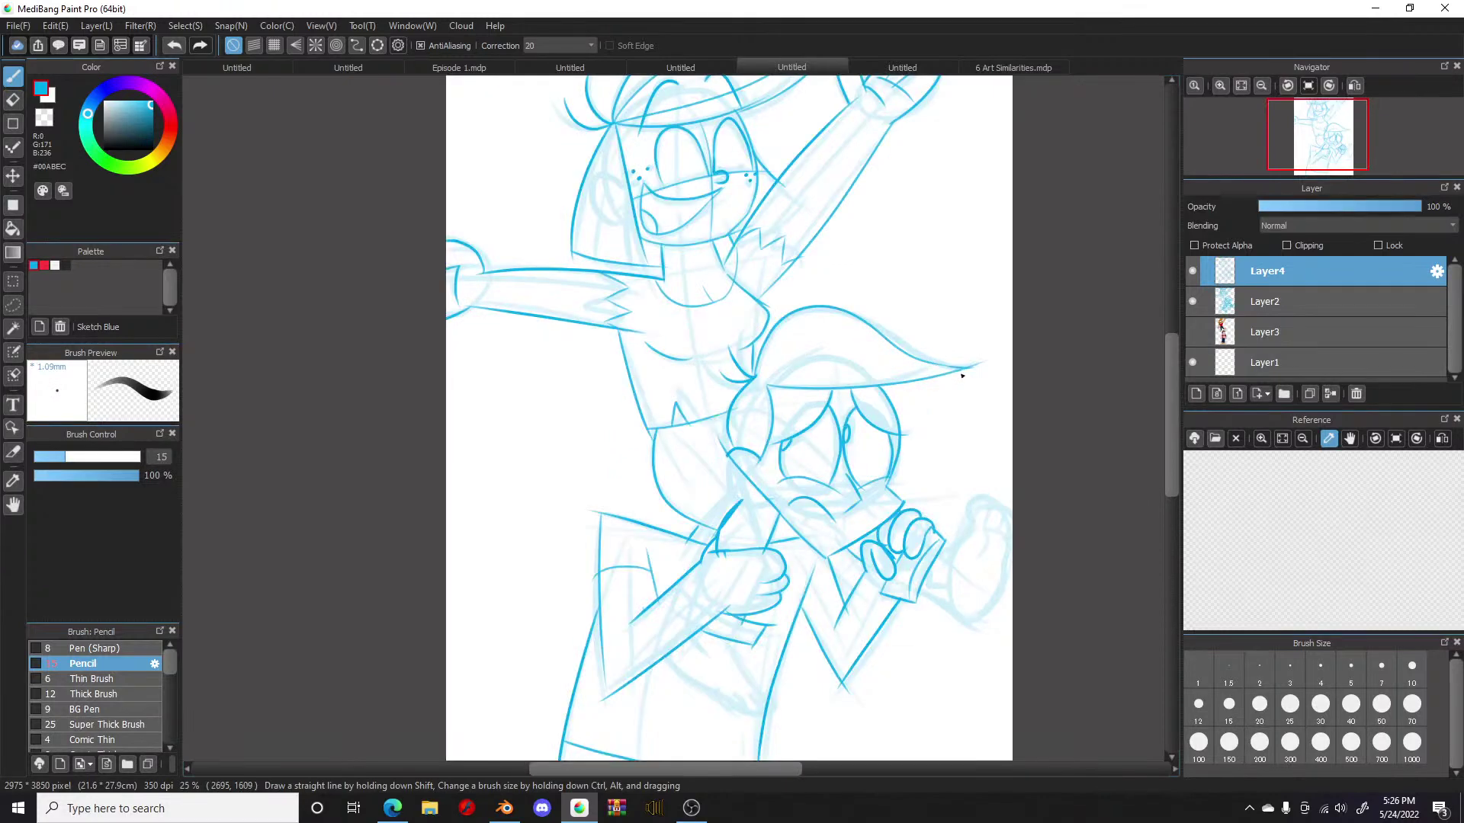
scroll(885, 515, down, 1)
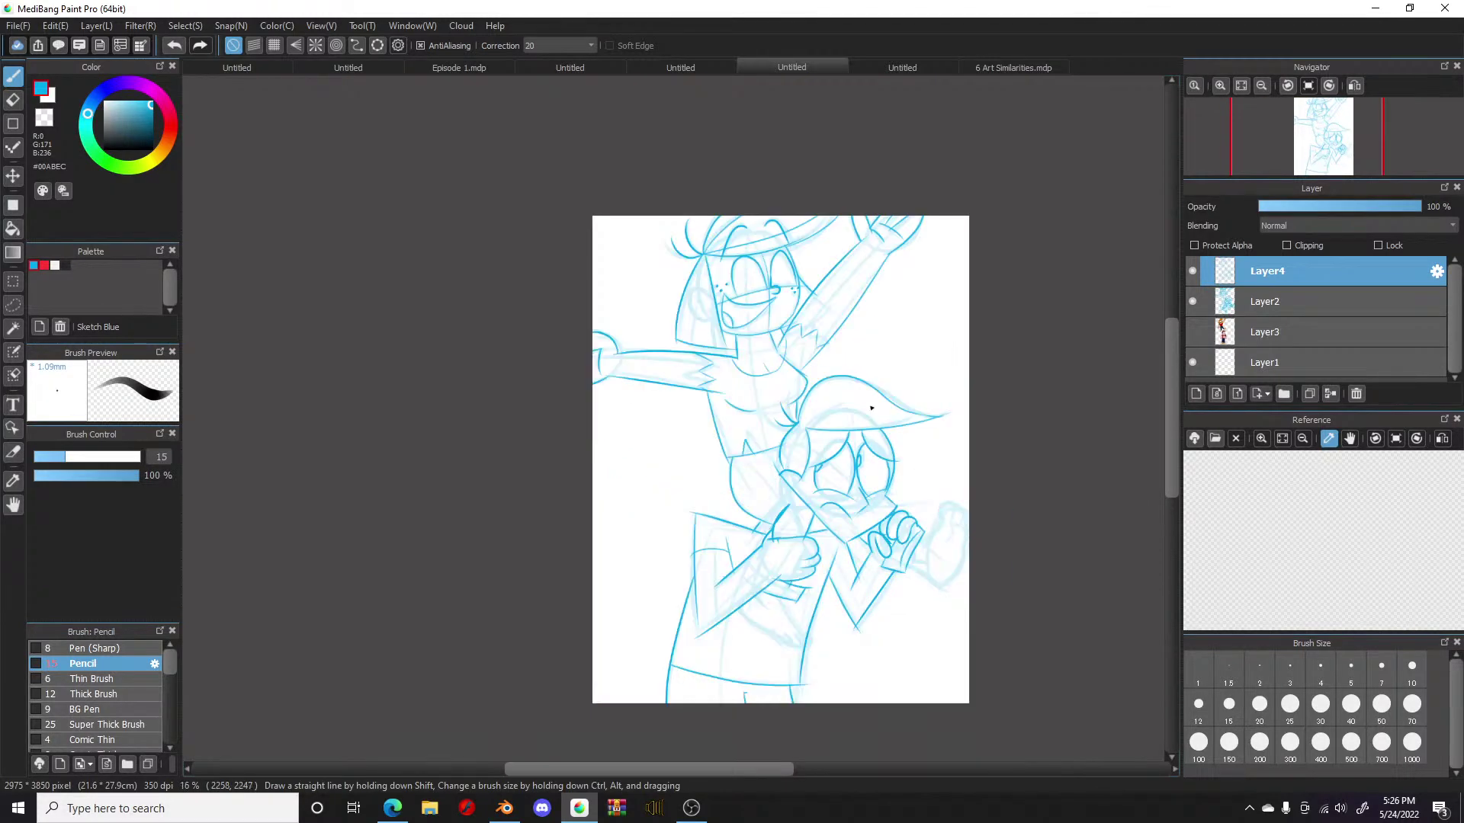
scroll(831, 259, up, 2)
scroll(873, 326, down, 1)
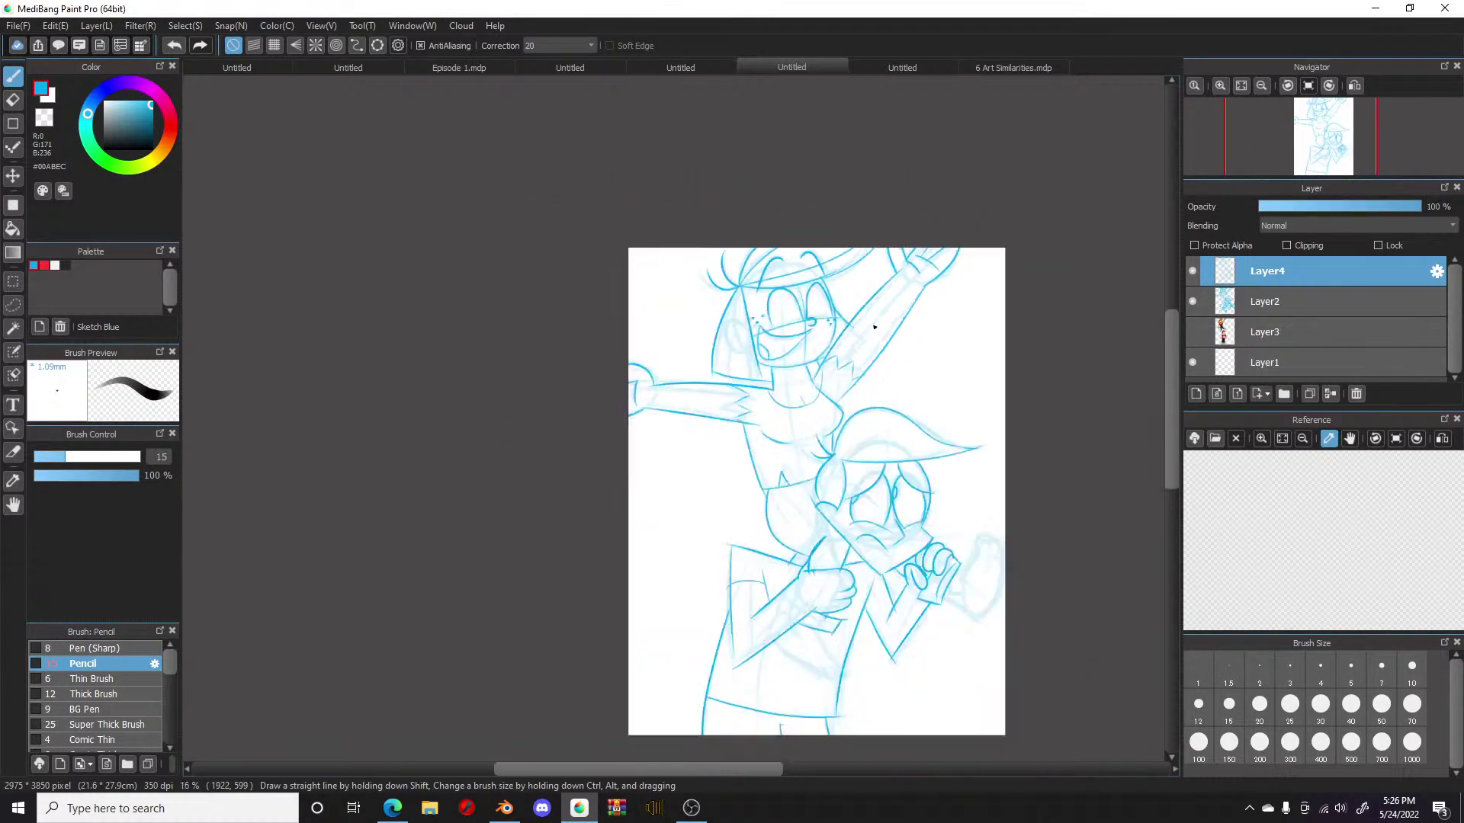
scroll(859, 657, up, 1)
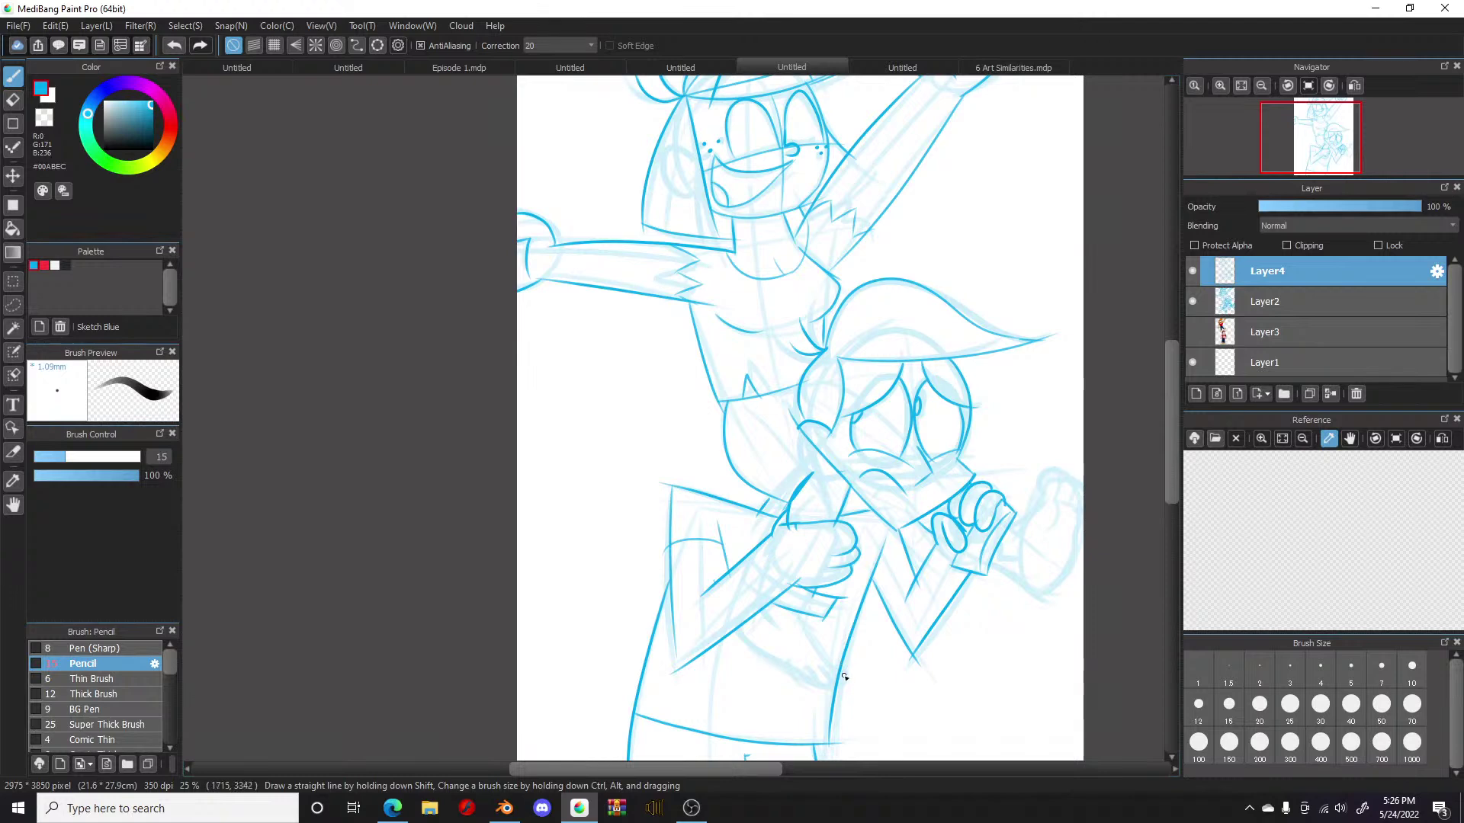
scroll(844, 676, up, 3)
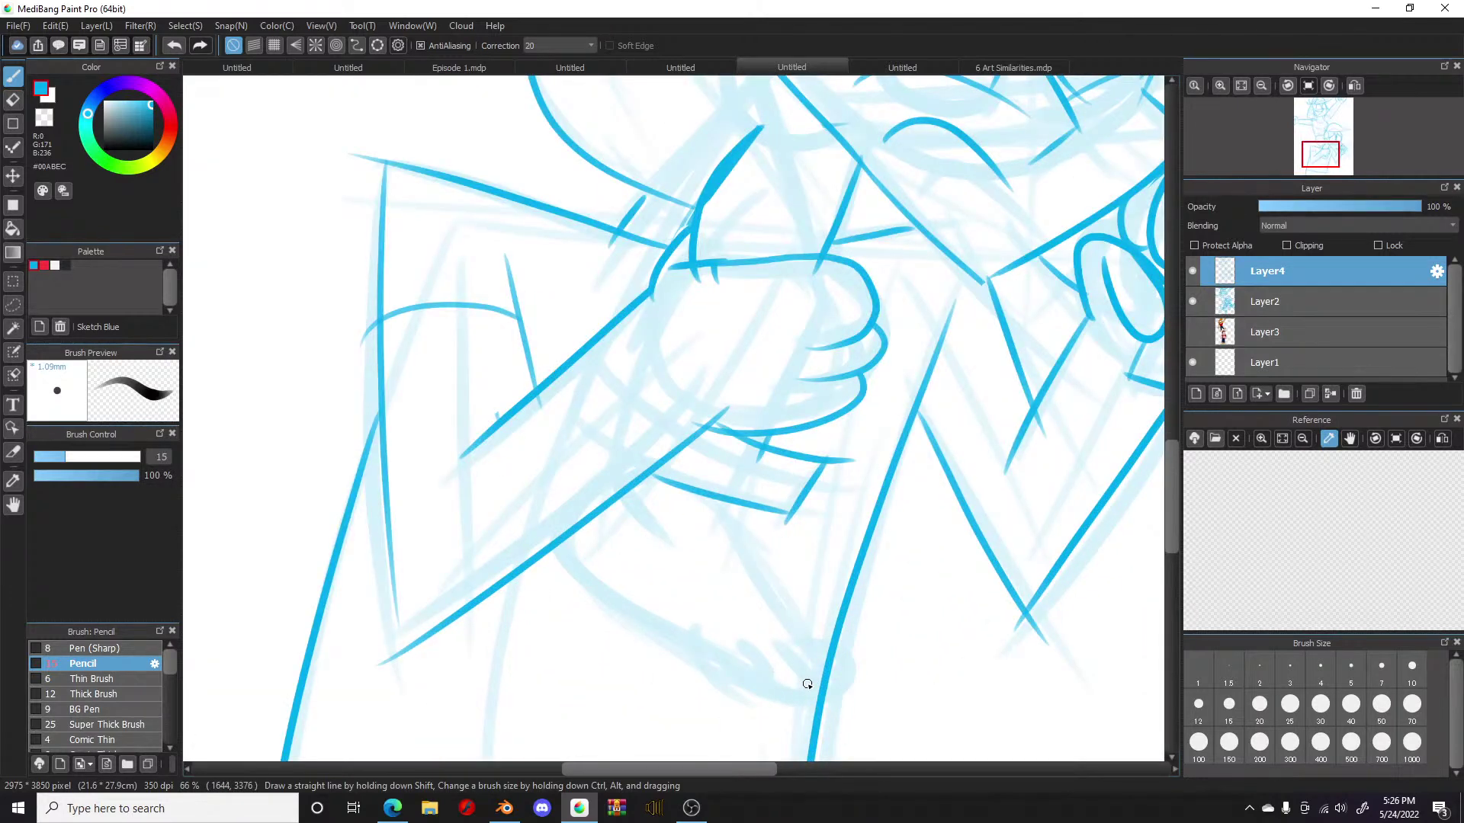
drag(629, 488, 640, 524)
mouse_move(558, 542)
mouse_down()
mouse_move(593, 591)
mouse_move(648, 608)
mouse_move(621, 594)
mouse_move(716, 671)
mouse_move(751, 675)
mouse_up()
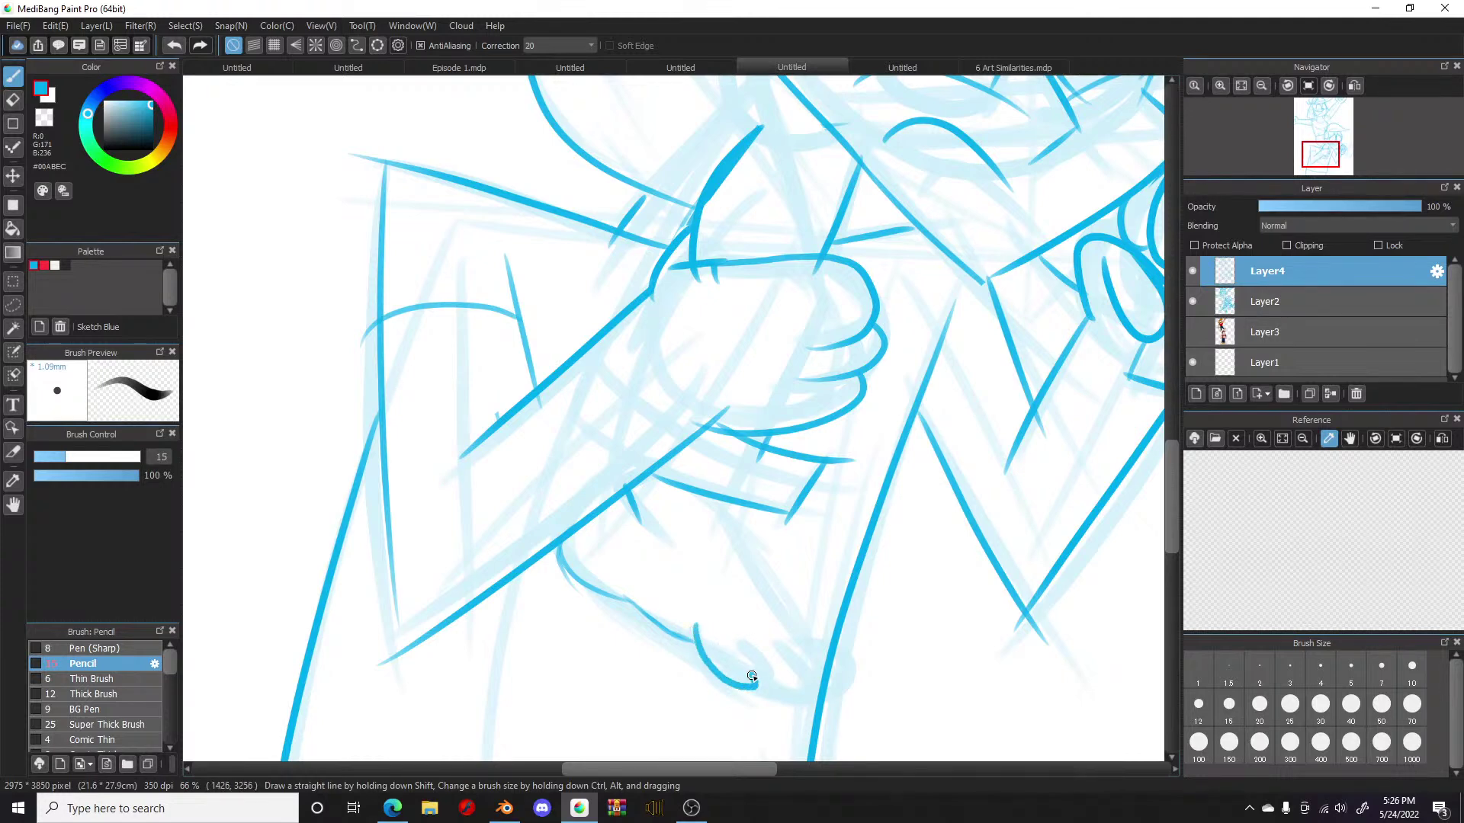
Step: Draw the hanging foot's rounded toes and close its upper edge from the ankle to the big toe
key(ctrl+z)
drag(694, 625, 744, 682)
key(ctrl+z)
mouse_move(691, 626)
mouse_down()
mouse_move(701, 655)
mouse_move(740, 677)
mouse_up()
mouse_move(739, 677)
mouse_down()
mouse_move(751, 649)
mouse_move(736, 646)
mouse_move(750, 671)
mouse_move(775, 663)
mouse_move(817, 694)
mouse_up()
key(ctrl+z)
mouse_move(778, 650)
mouse_down()
mouse_move(815, 662)
mouse_move(843, 698)
mouse_up()
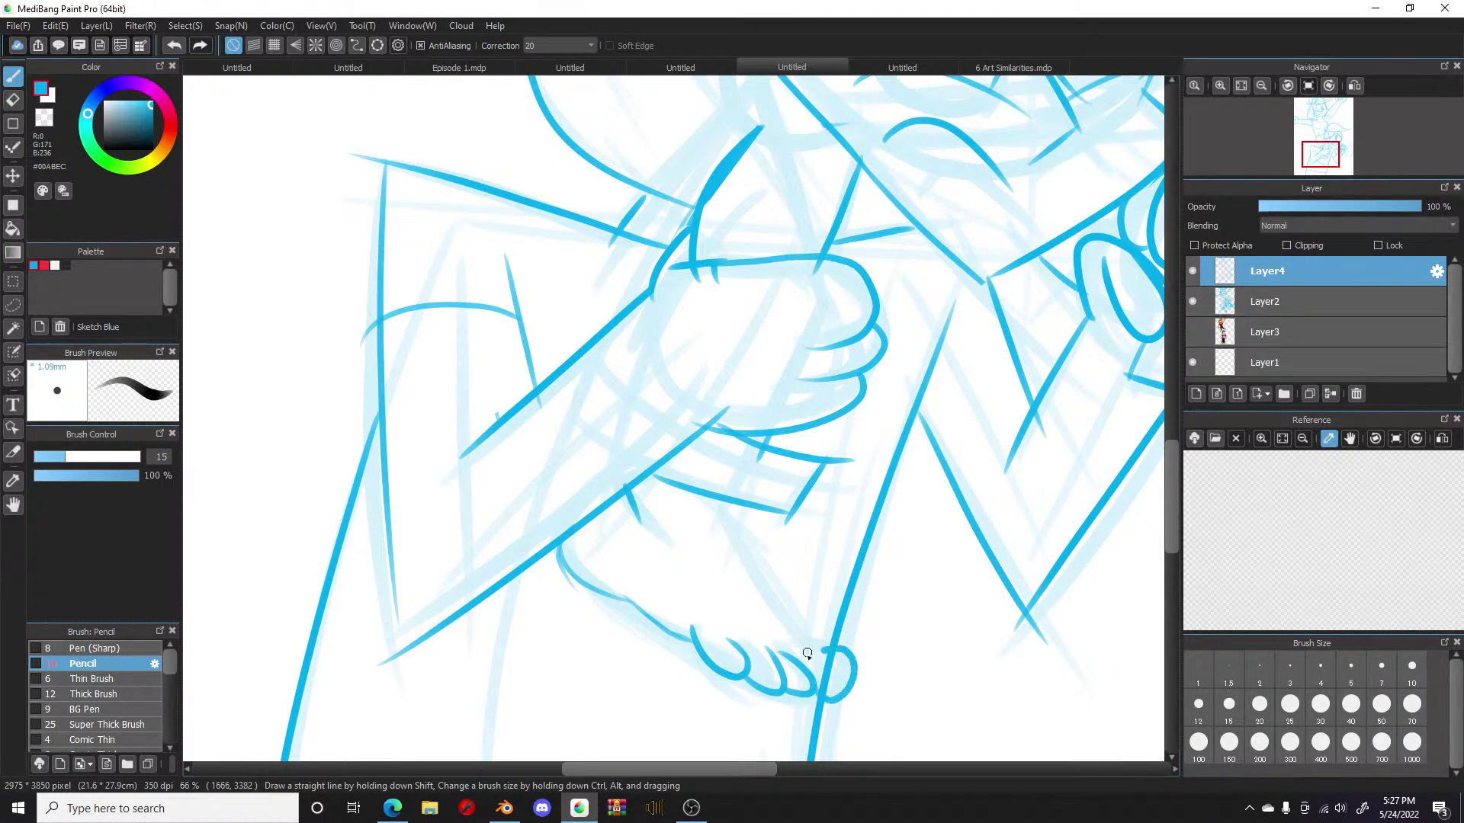
key(ctrl+z)
mouse_move(810, 644)
mouse_down()
mouse_move(846, 663)
mouse_move(827, 694)
mouse_up()
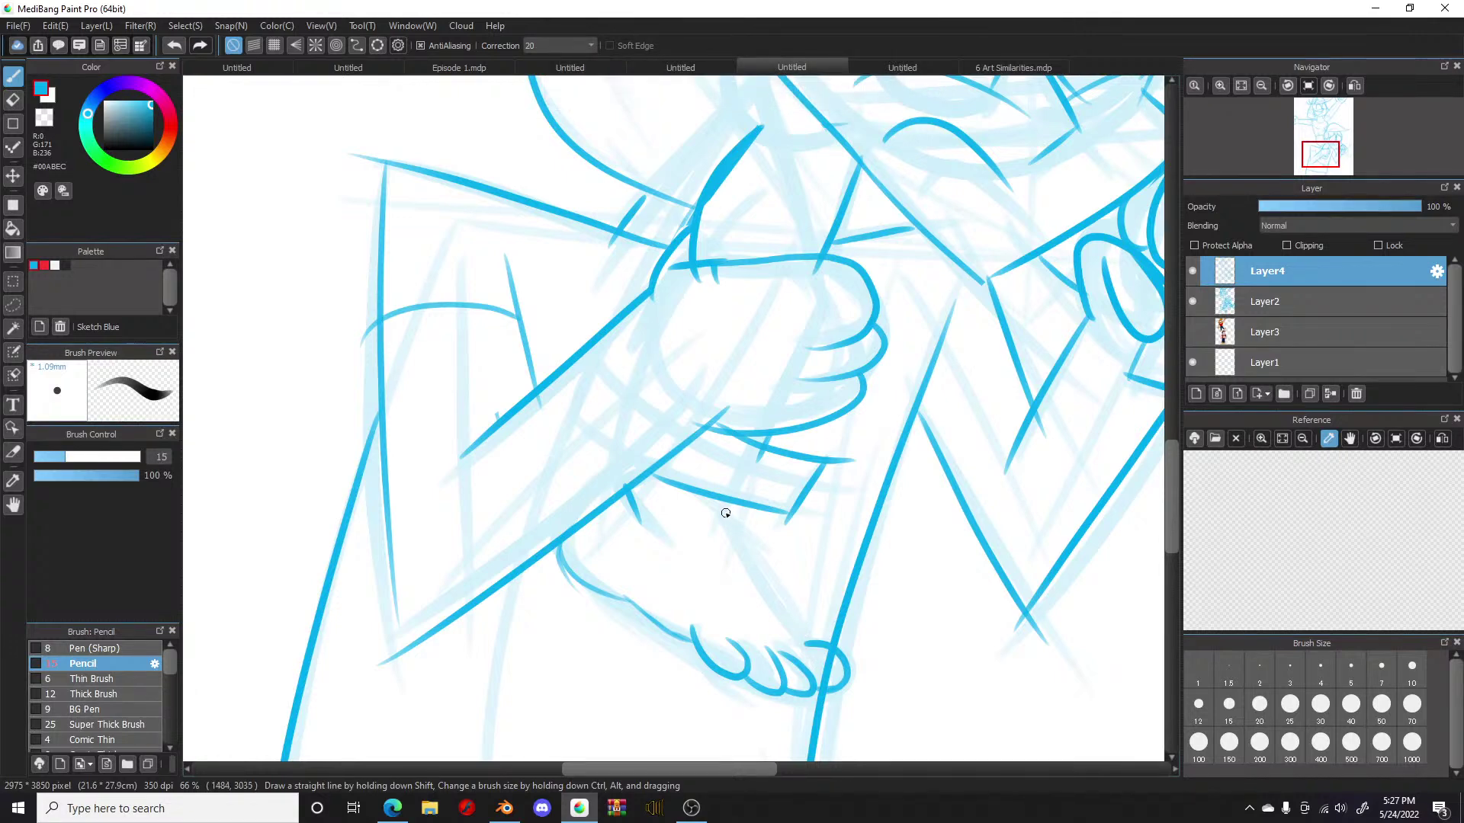
mouse_move(725, 503)
mouse_down()
mouse_move(717, 515)
mouse_move(811, 641)
mouse_up()
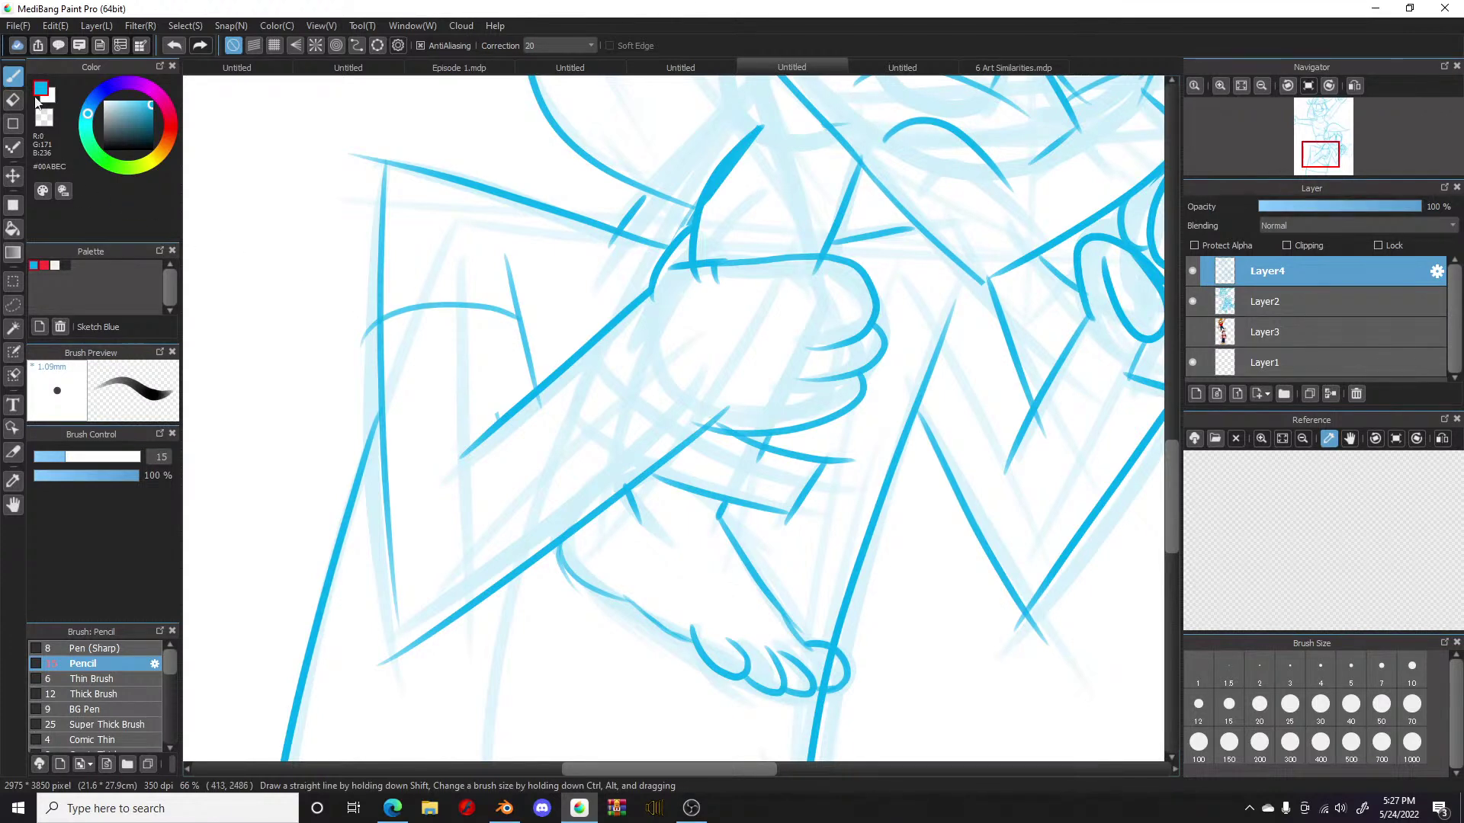
Step: Erase the clothing line that crosses the hanging foot's big toe
click(14, 99)
drag(831, 673, 820, 692)
drag(681, 772, 811, 794)
Step: Trace the raised foot's inner edge and its toes with the Pencil over the rough sketch
click(18, 78)
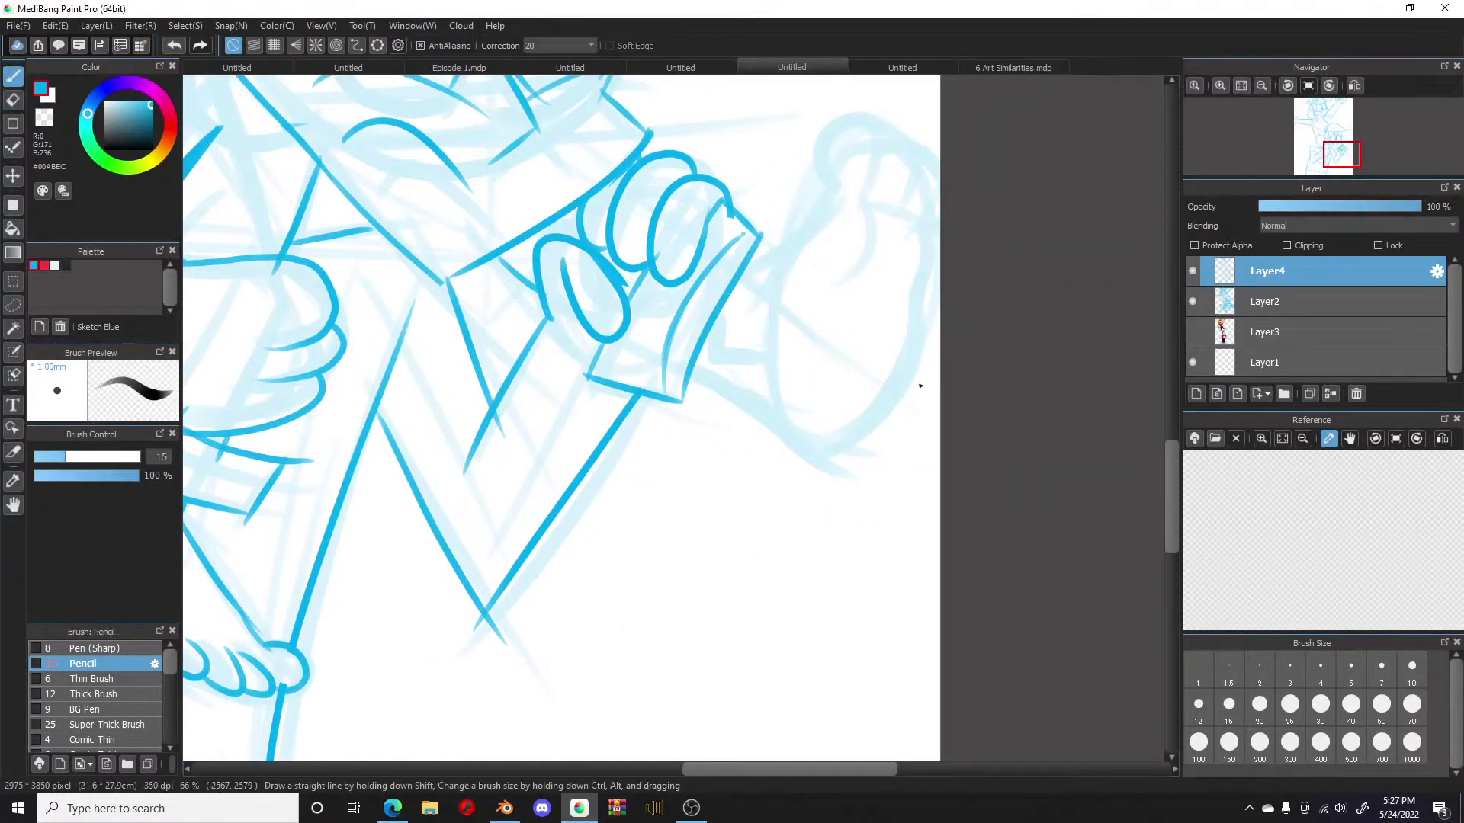
drag(1175, 491, 1177, 460)
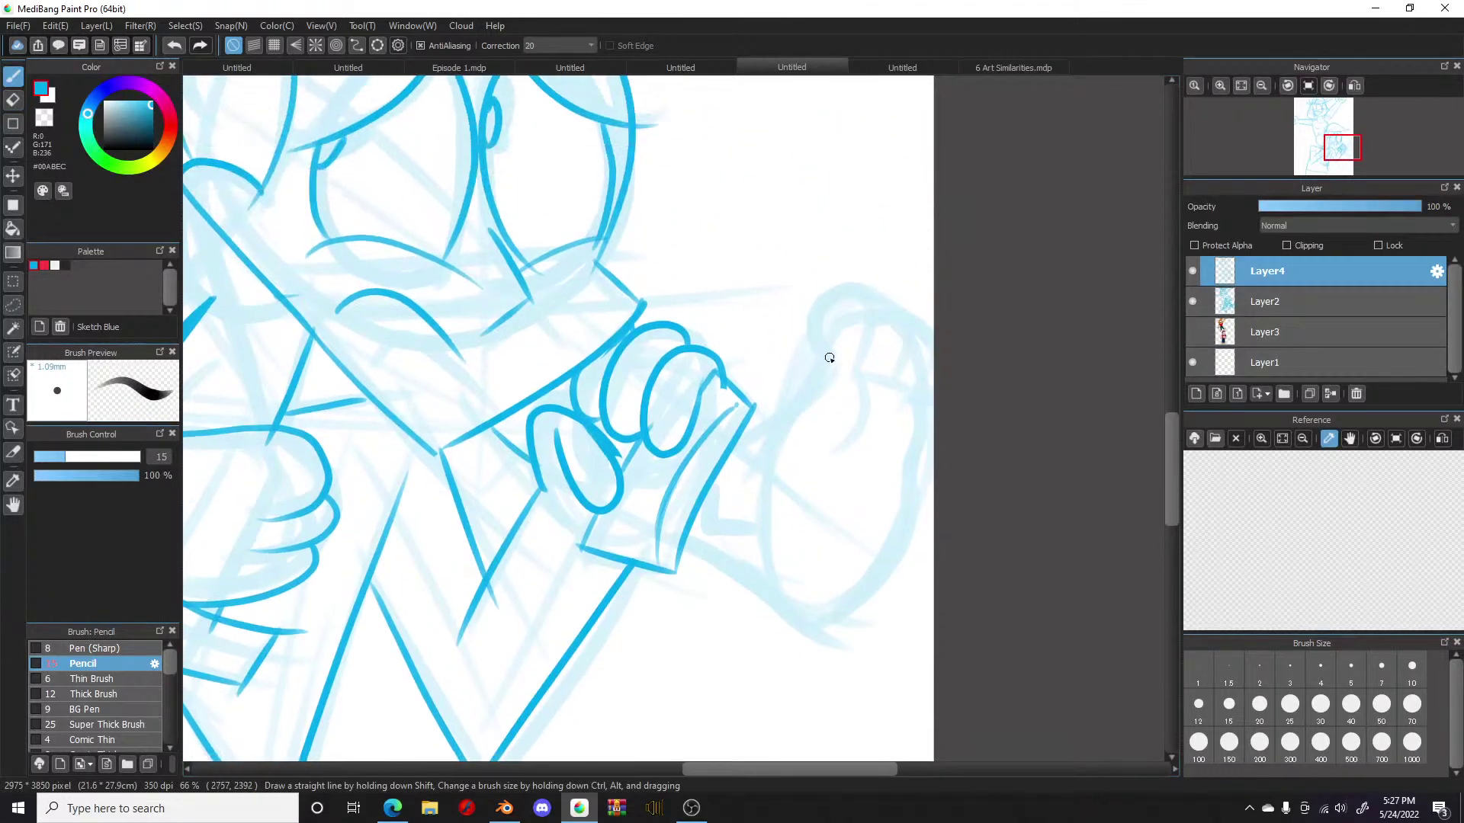
drag(829, 352, 733, 482)
mouse_move(827, 353)
mouse_down()
mouse_move(854, 279)
mouse_move(877, 357)
mouse_move(848, 290)
mouse_move(872, 315)
mouse_move(852, 387)
mouse_move(815, 319)
mouse_move(853, 292)
mouse_move(873, 342)
mouse_move(849, 382)
mouse_move(899, 330)
mouse_move(895, 381)
mouse_move(931, 369)
mouse_move(912, 392)
mouse_up()
key(ctrl+z)
key(ctrl+z)
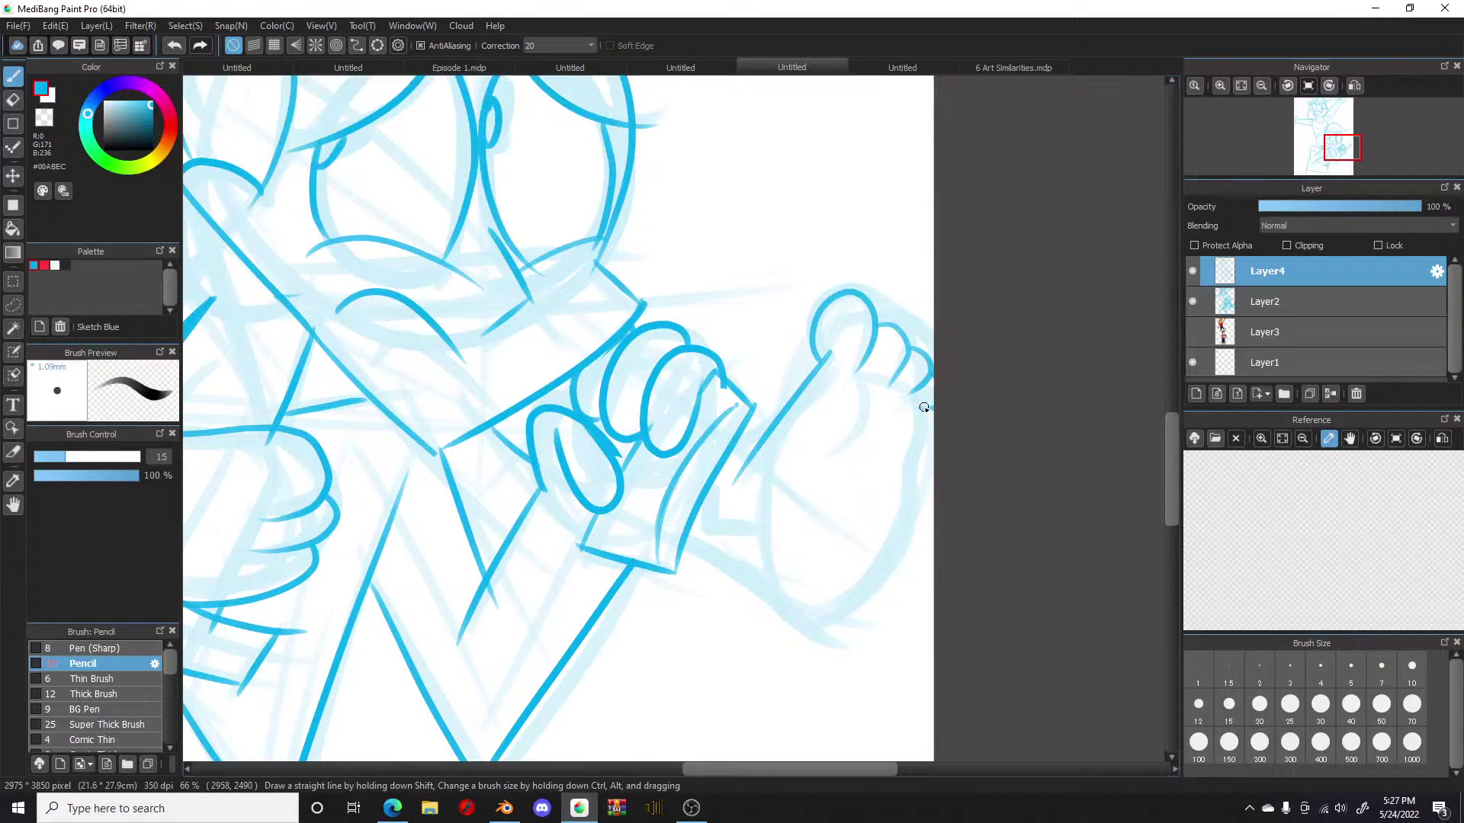
Step: Draw the raised foot's outer edge, the ankle line and the curve running under the heel
drag(918, 409, 853, 591)
drag(902, 468, 820, 608)
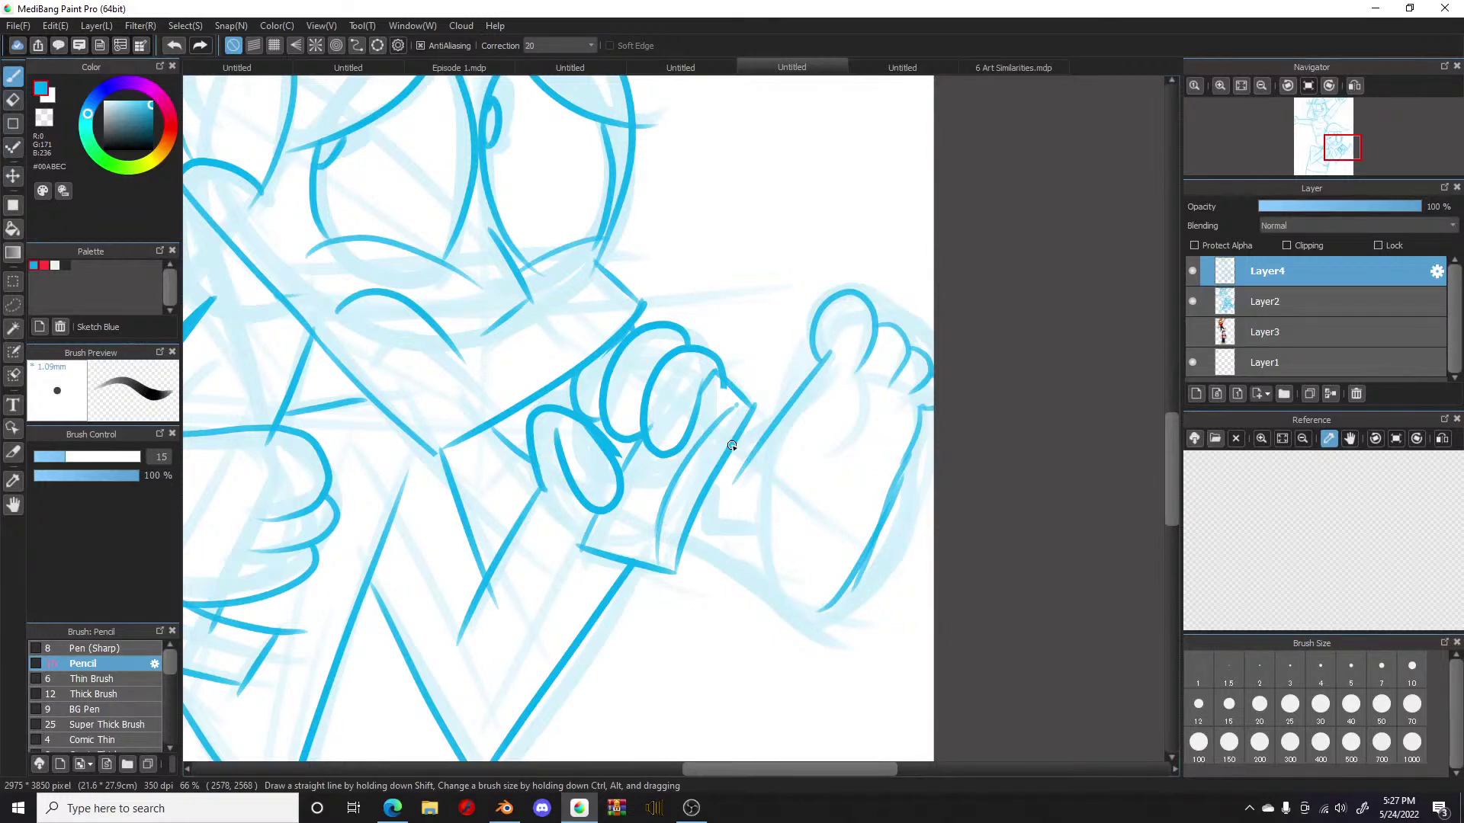
drag(705, 430, 757, 461)
mouse_move(659, 527)
mouse_down()
mouse_move(713, 579)
mouse_move(820, 624)
mouse_up()
key(ctrl+z)
mouse_move(674, 540)
mouse_down()
mouse_move(757, 602)
mouse_move(831, 600)
mouse_up()
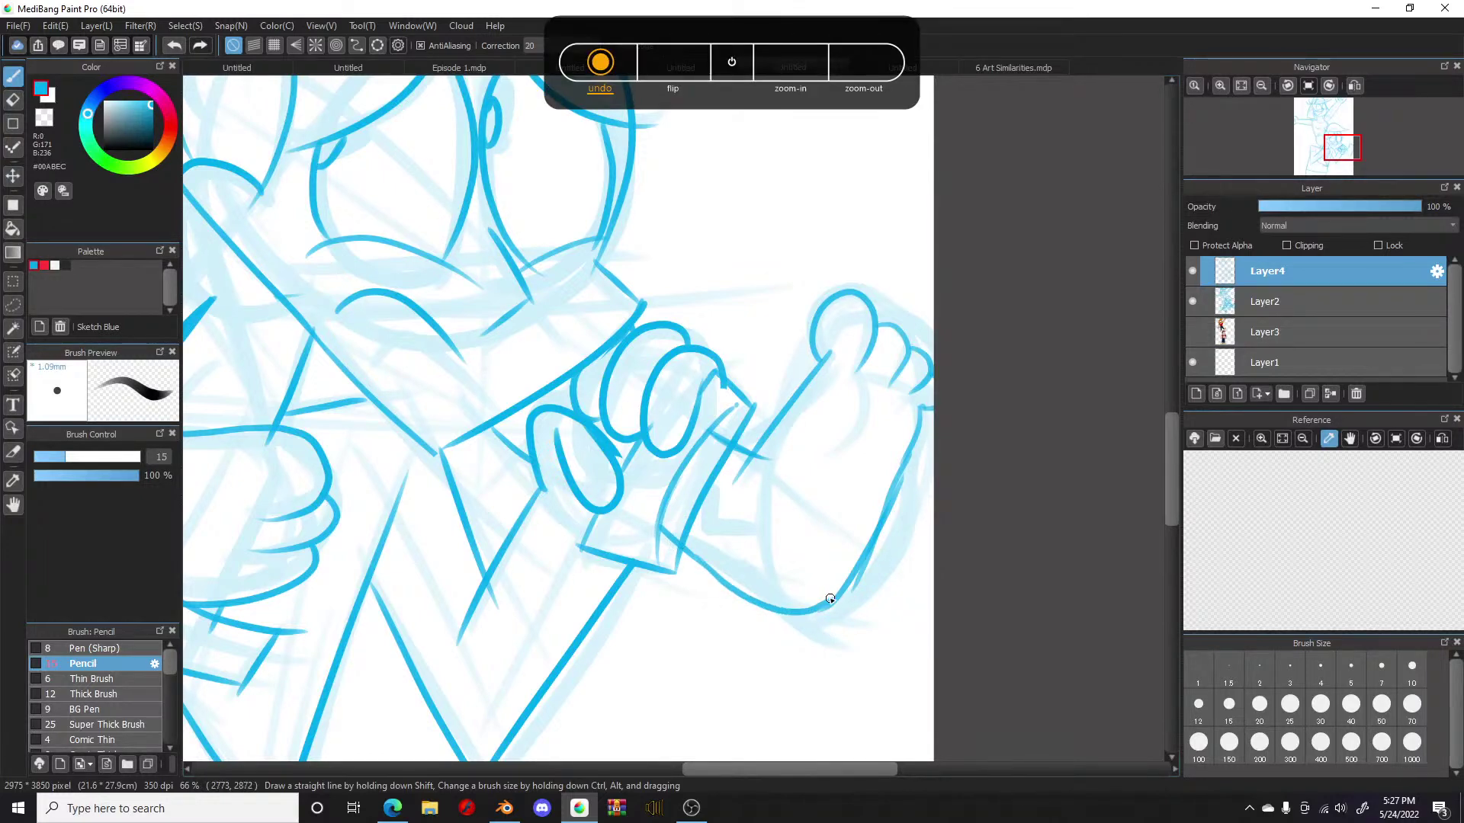
Step: Erase the cuff edge of the holding hand where it overlaps the raised foot's ankle
mouse_move(686, 483)
mouse_down()
mouse_move(680, 513)
mouse_move(717, 511)
mouse_up()
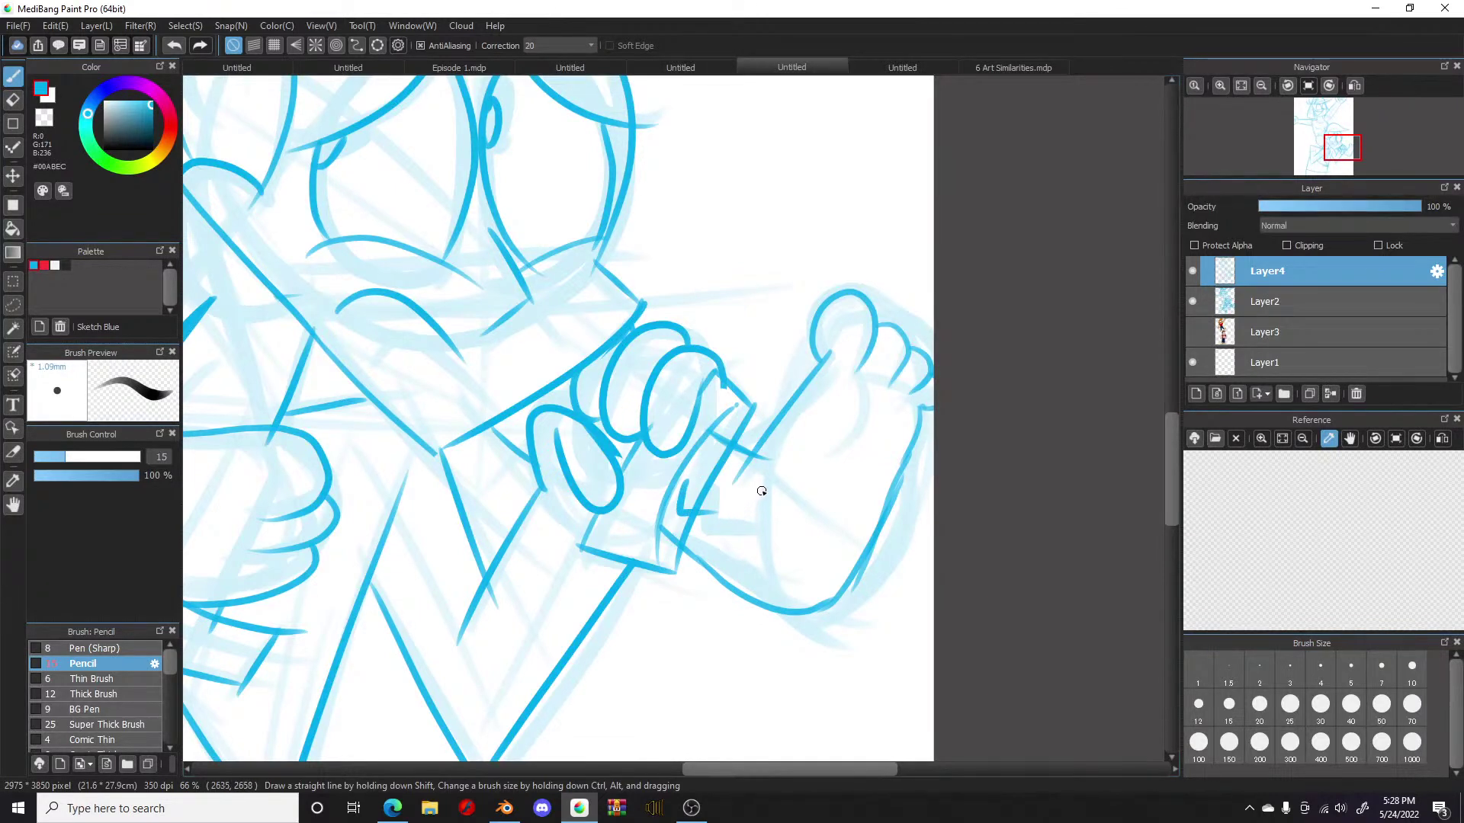
key(ctrl+z)
key(e)
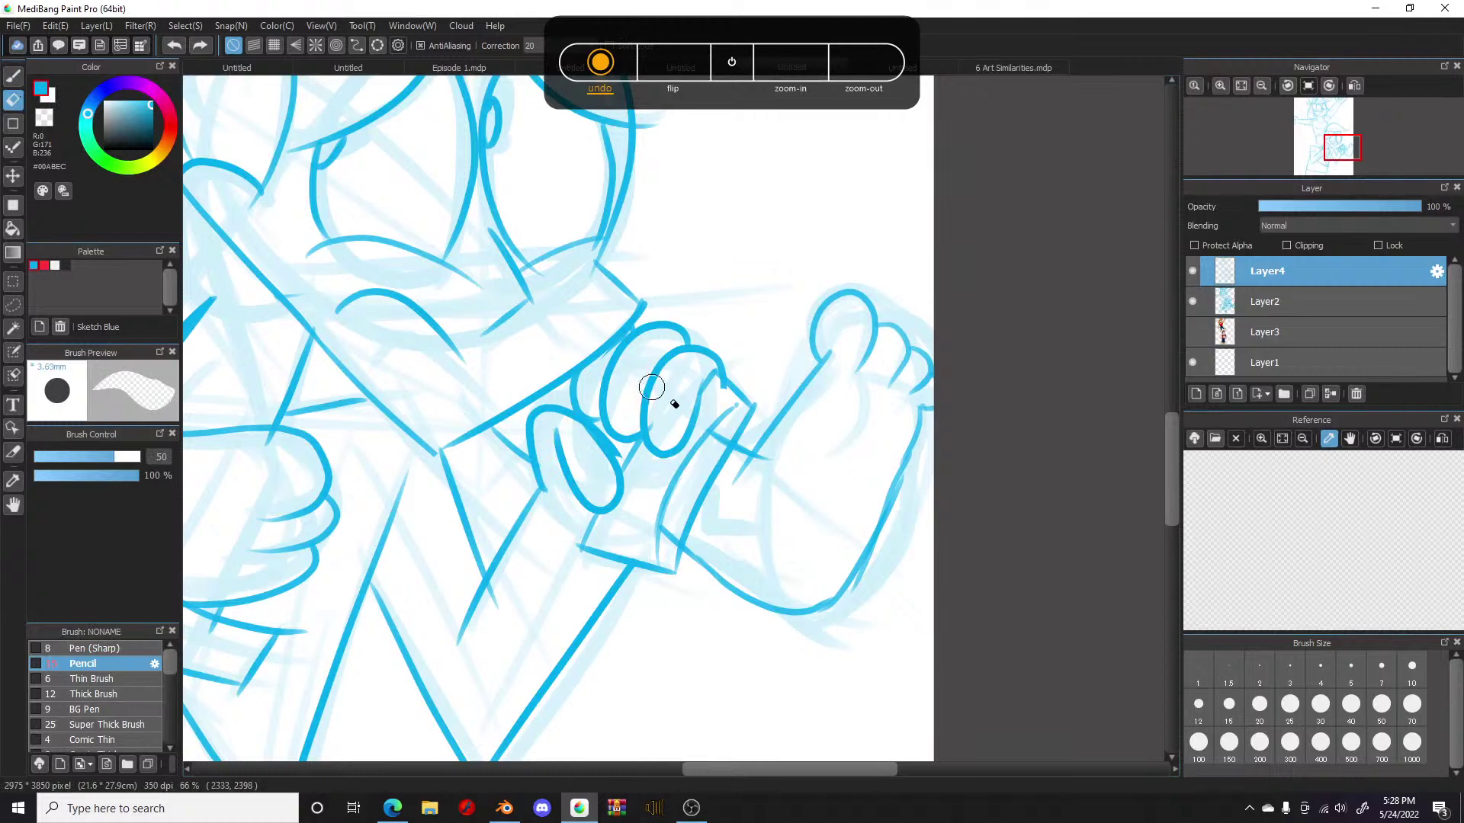
mouse_move(709, 483)
mouse_down()
mouse_move(719, 458)
mouse_move(696, 534)
mouse_up()
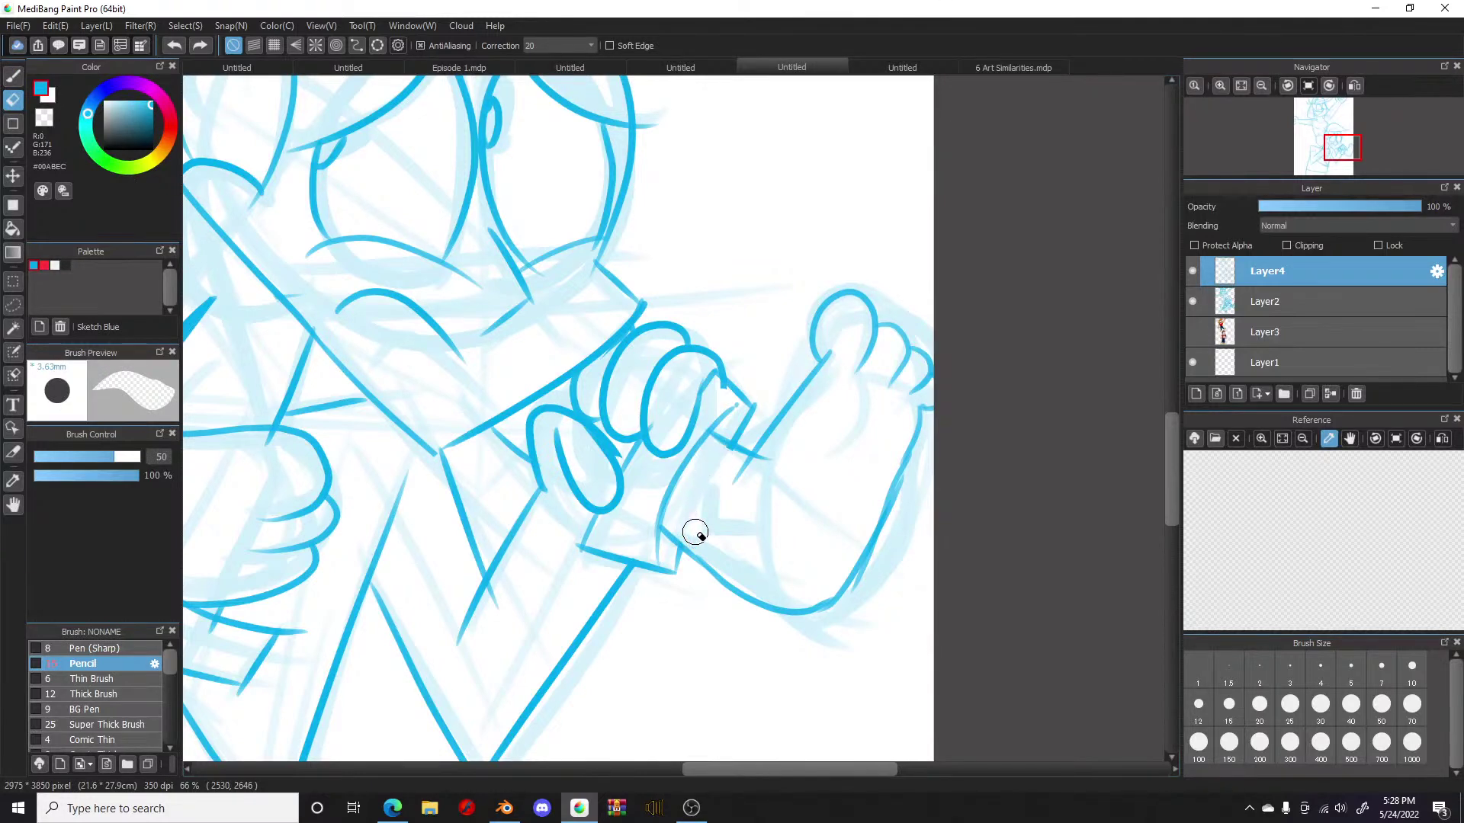
Step: Add the angled ankle mark, the line at the base of the toes and the crease on the raised foot's sole
click(16, 79)
mouse_move(686, 488)
mouse_down()
mouse_move(716, 516)
mouse_move(682, 515)
mouse_move(716, 517)
mouse_up()
key(ctrl+z)
mouse_move(721, 579)
mouse_down()
mouse_move(766, 610)
mouse_move(852, 587)
mouse_up()
key(ctrl+z)
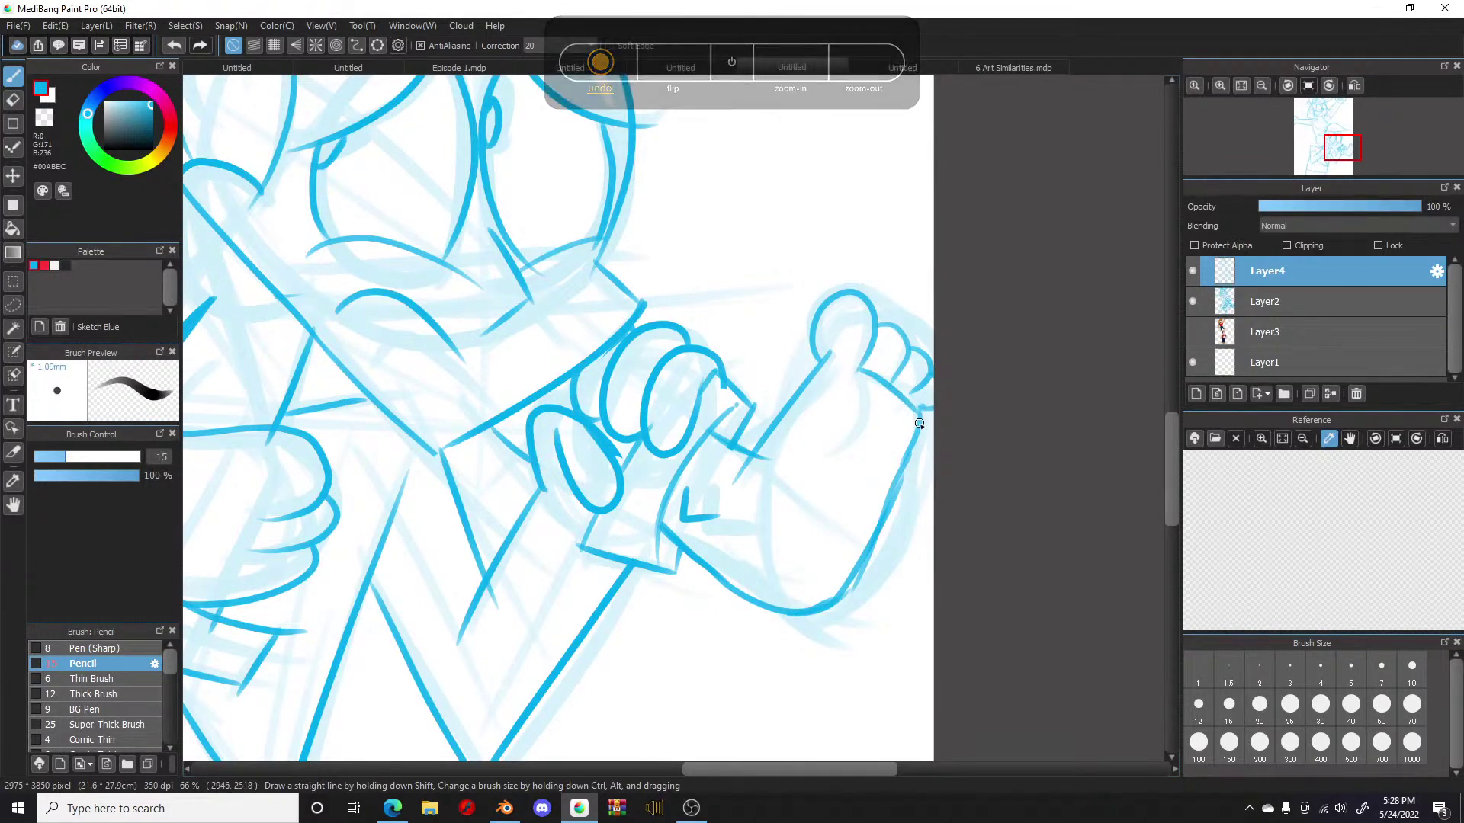
drag(859, 371, 843, 450)
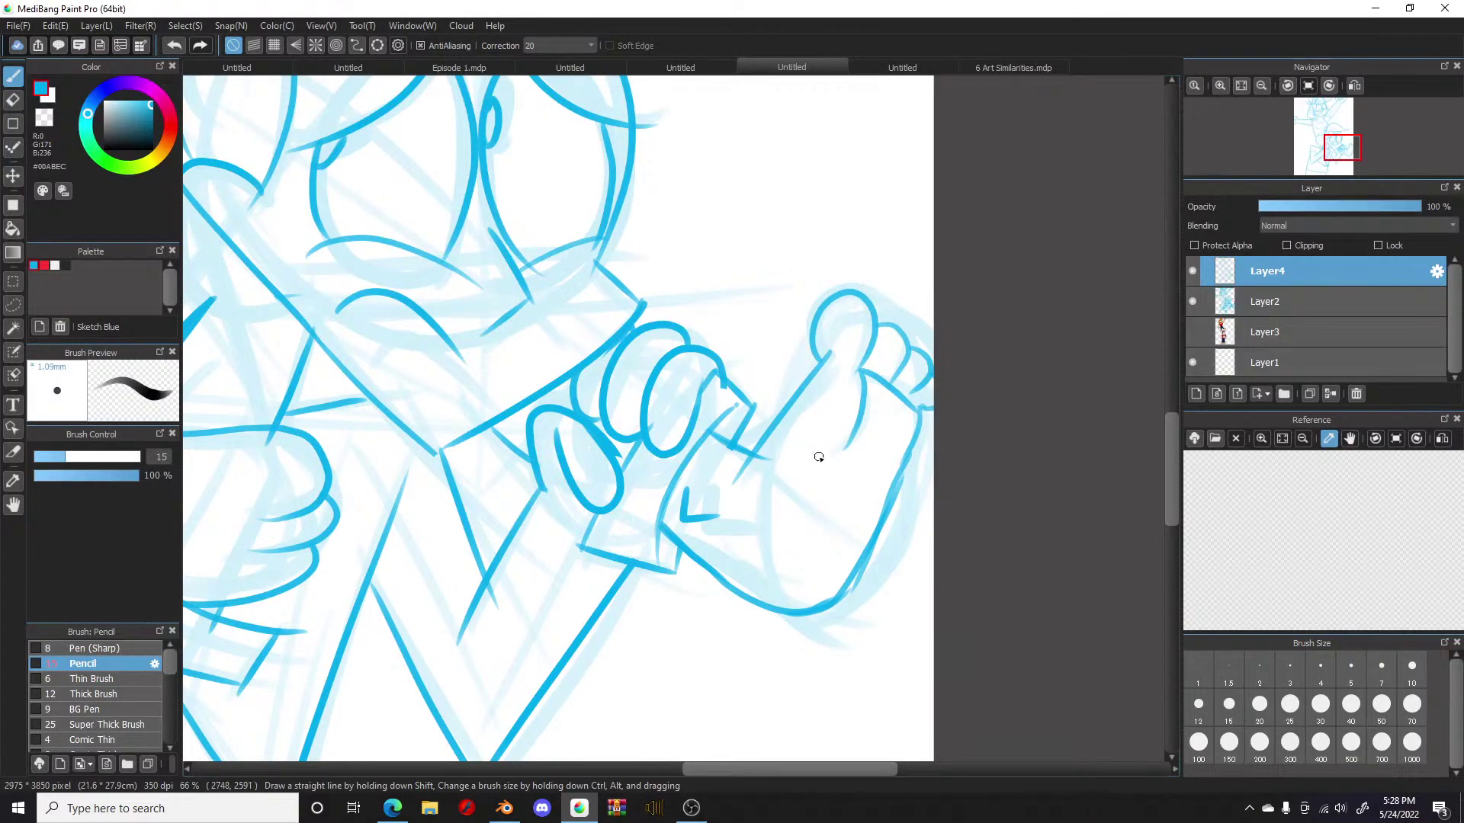
Step: Redraw the raised foot's outer edge further inward with a curved arch running down to the heel
key(ctrl+0)
key(ctrl+z)
scroll(942, 562, up, 1)
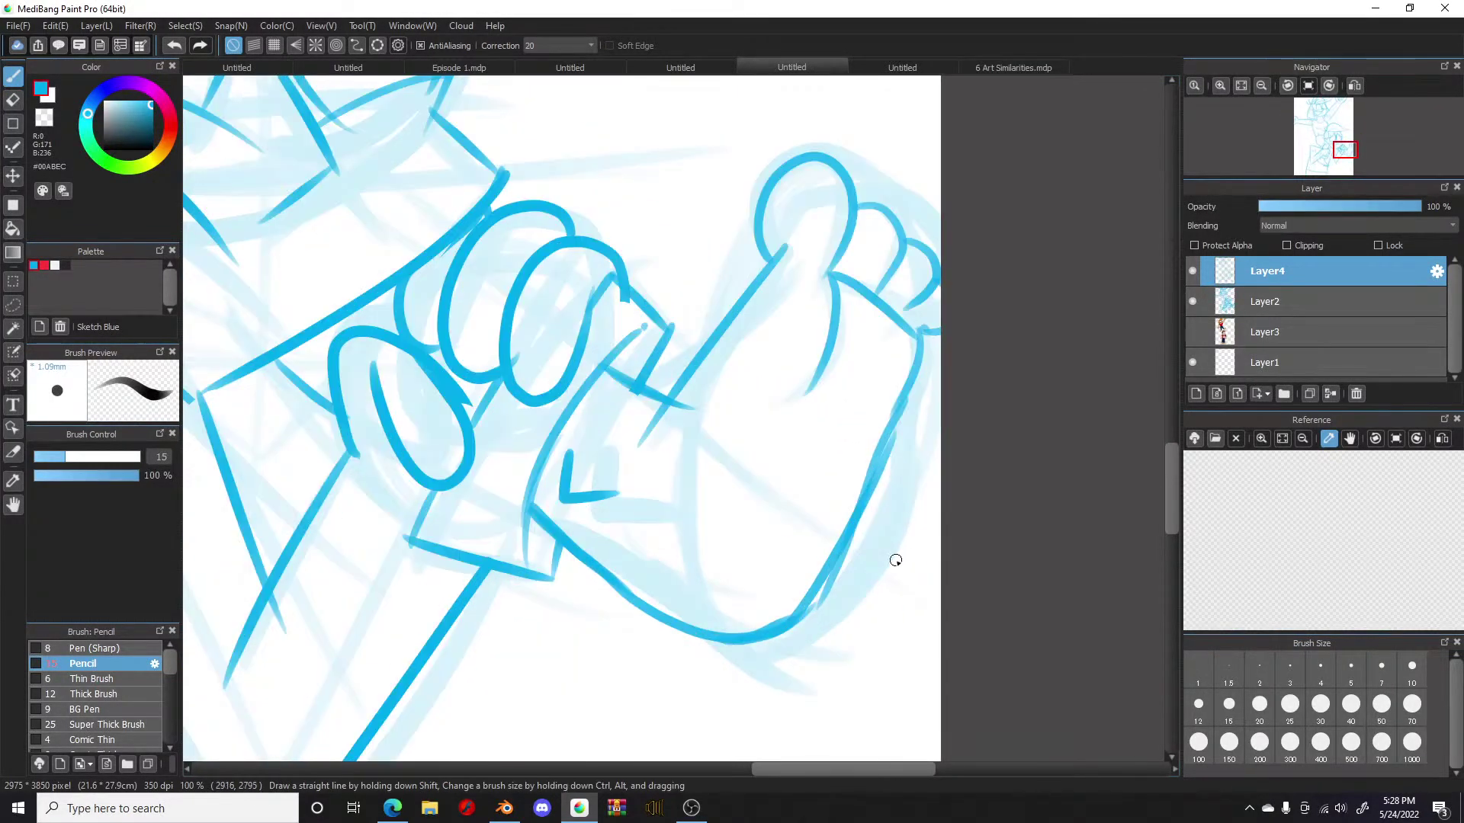
mouse_move(921, 335)
mouse_down()
mouse_move(839, 464)
mouse_move(871, 442)
mouse_move(810, 549)
mouse_up()
drag(837, 499, 802, 572)
drag(846, 468, 820, 564)
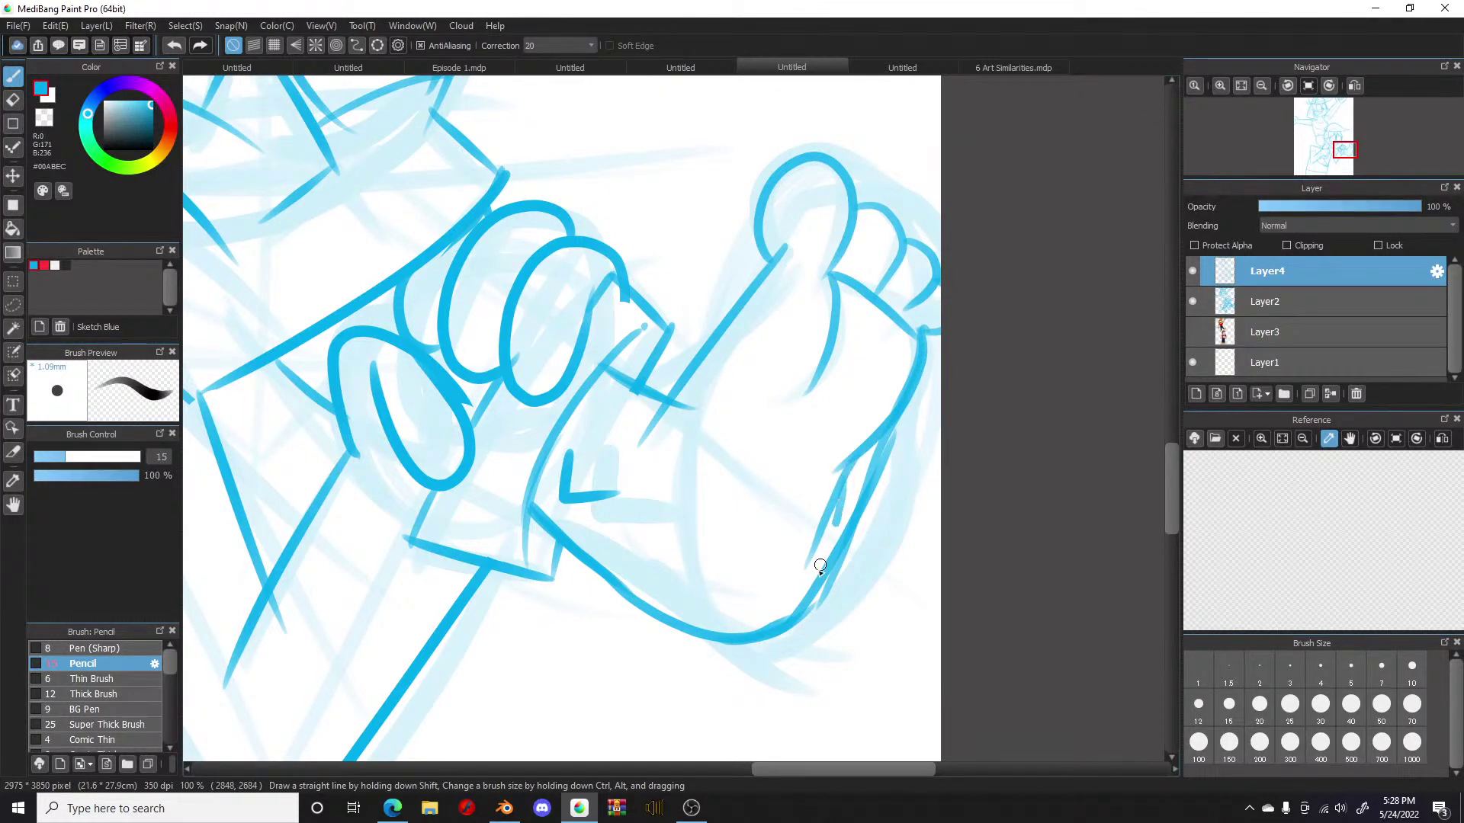
drag(844, 507, 705, 622)
Step: Erase the old outer line left outside the raised foot's new contour
key(e)
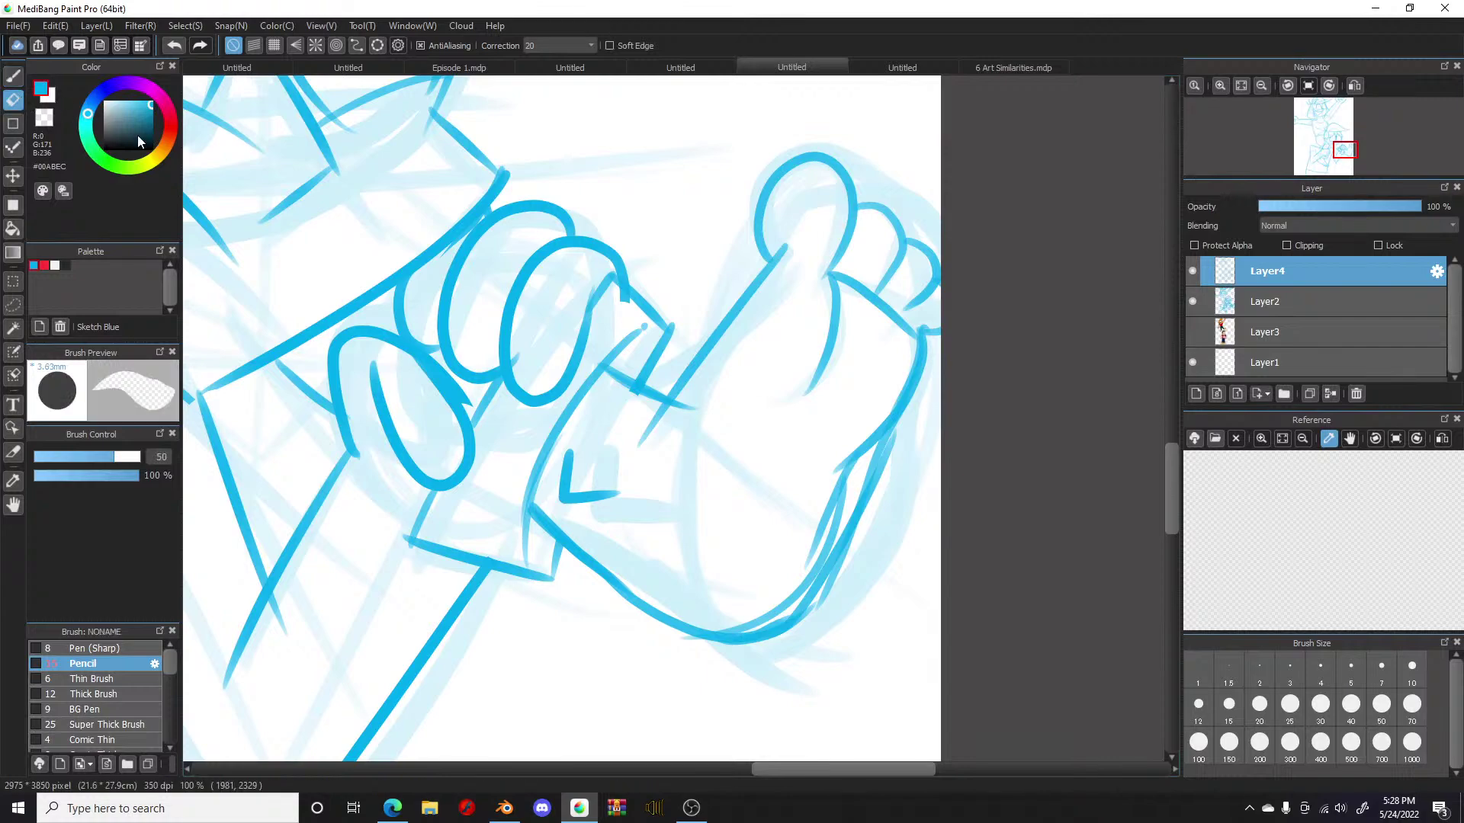
mouse_move(889, 474)
mouse_down()
mouse_move(827, 598)
mouse_move(792, 621)
mouse_up()
scroll(716, 696, down, 3)
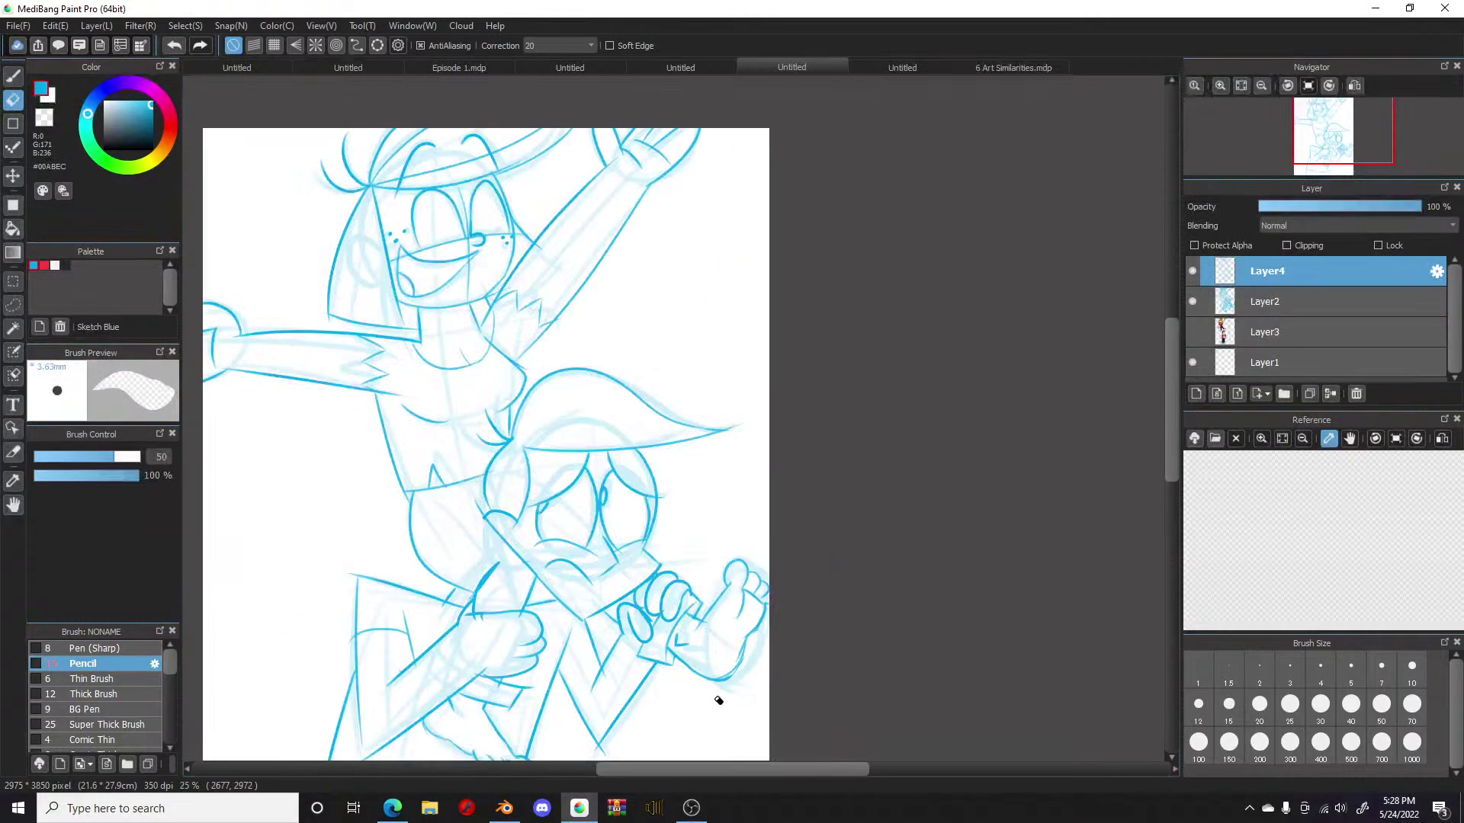
Step: Hide the rough sketch on Layer2 so that only the refined lines show
scroll(875, 611, down, 2)
scroll(811, 668, up, 1)
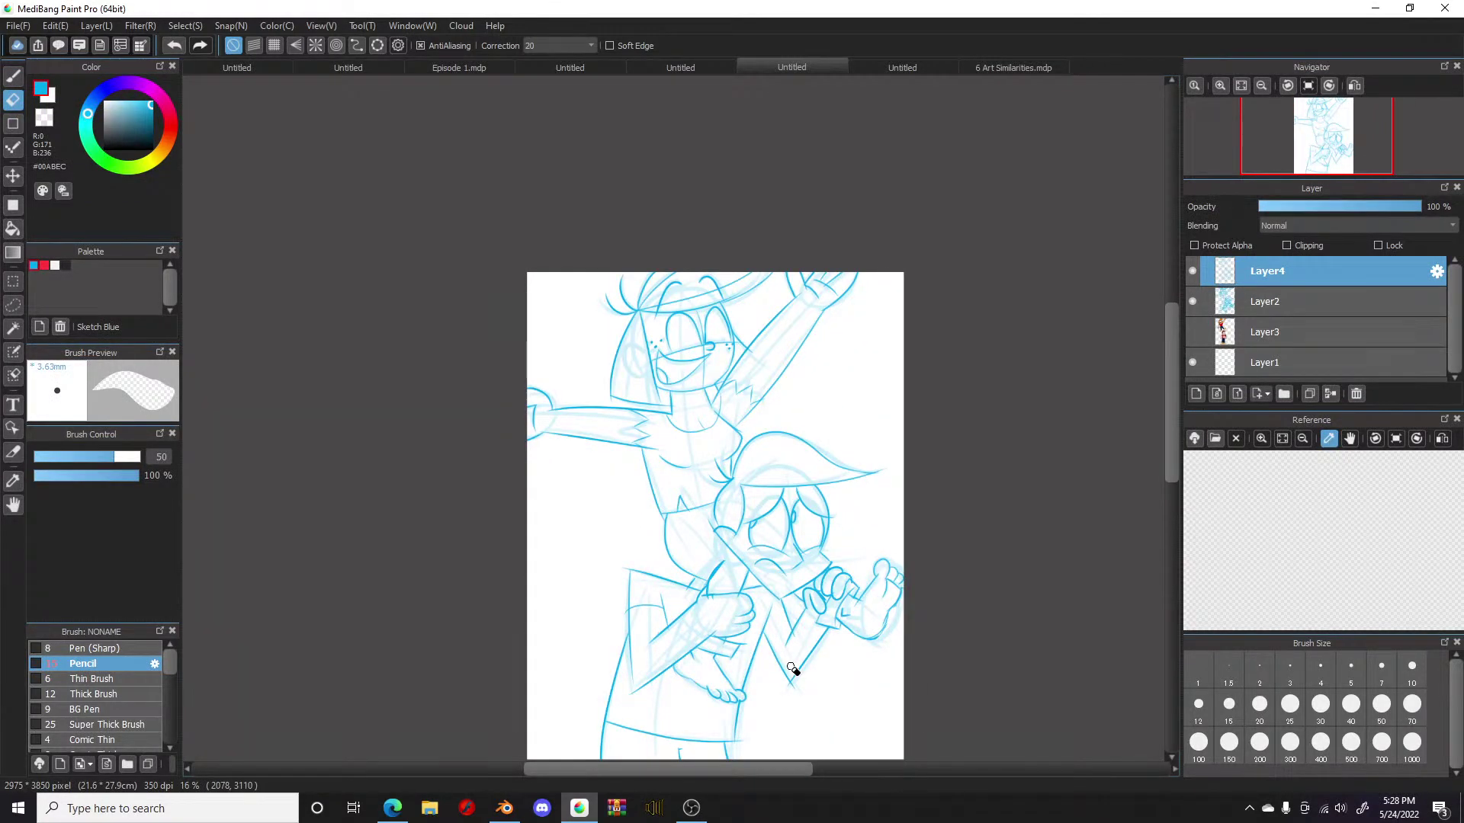
scroll(793, 670, up, 1)
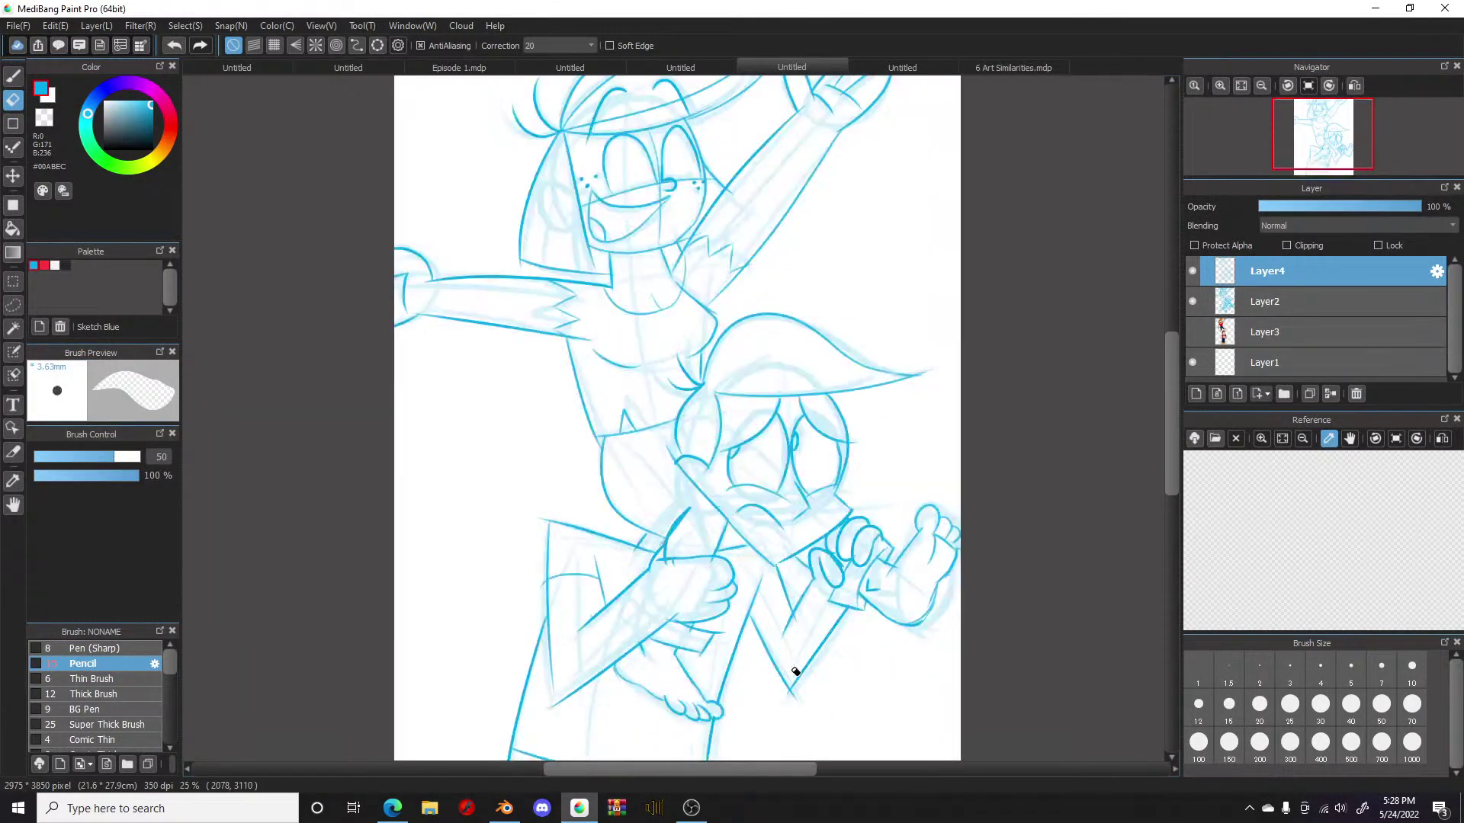
click(1194, 308)
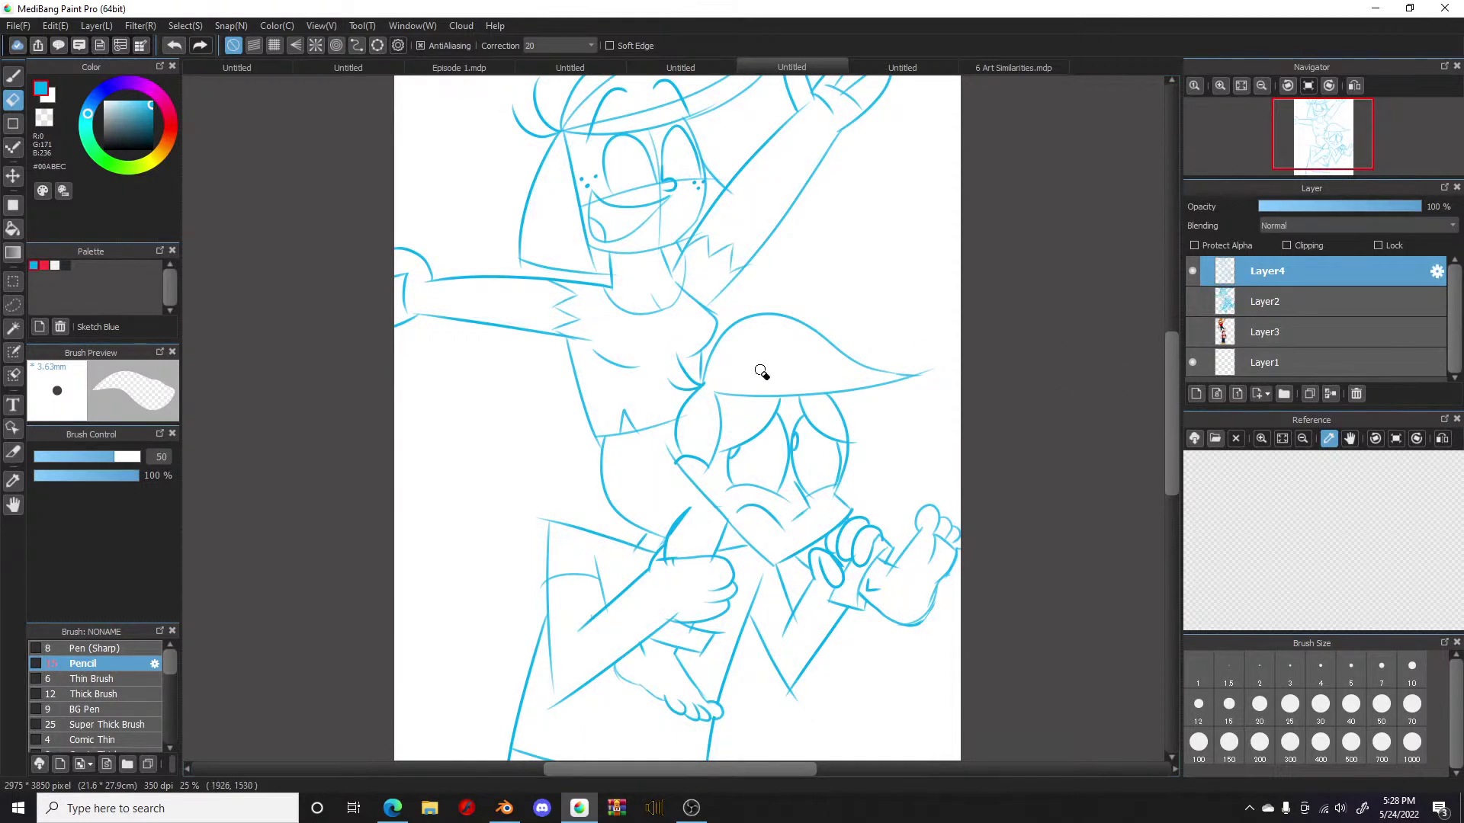
Step: Examine the refined sketch of both characters as a whole and up close with the rough layer hidden
scroll(873, 402, down, 2)
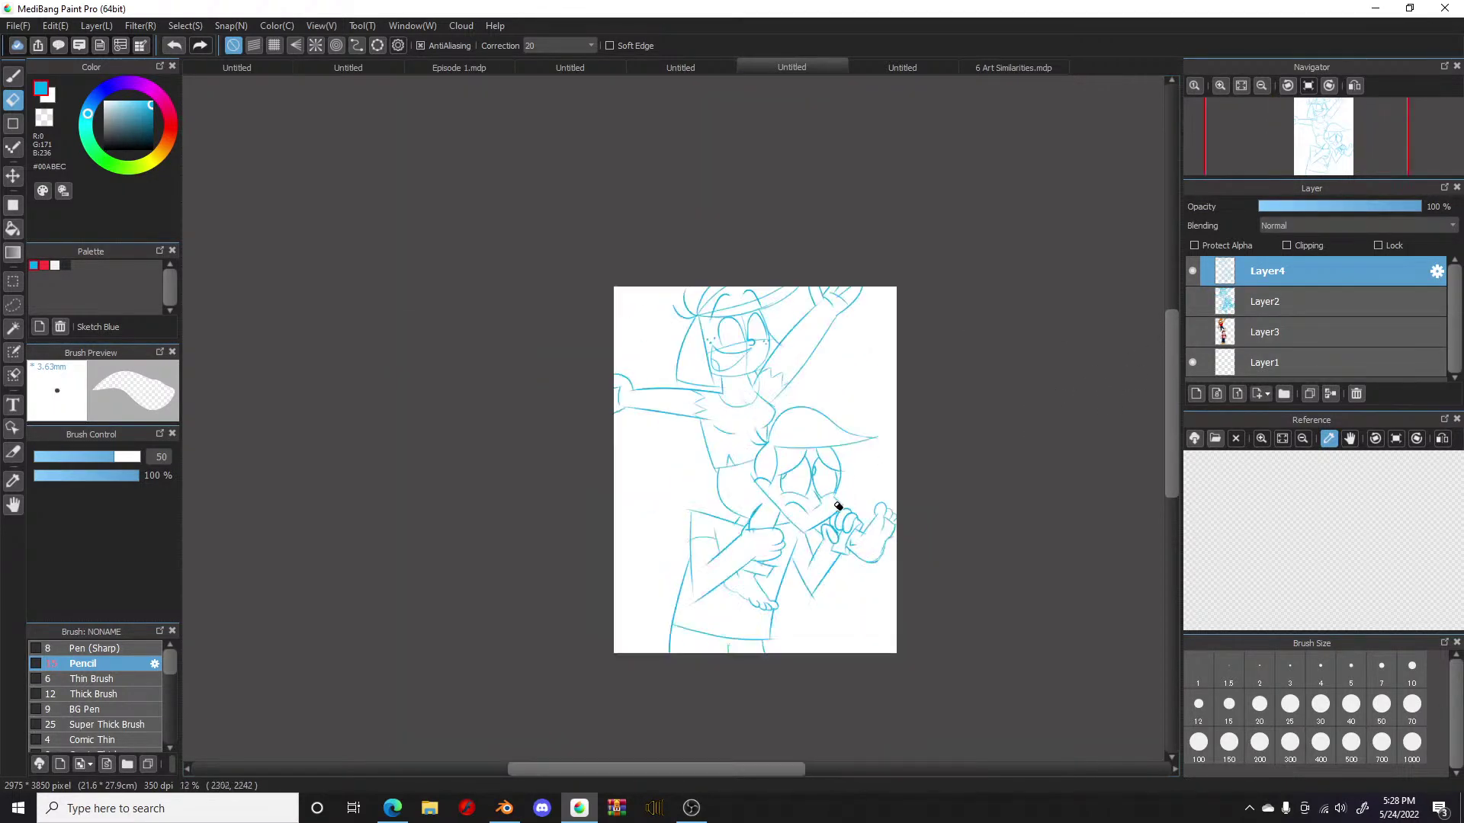
scroll(814, 556, up, 1)
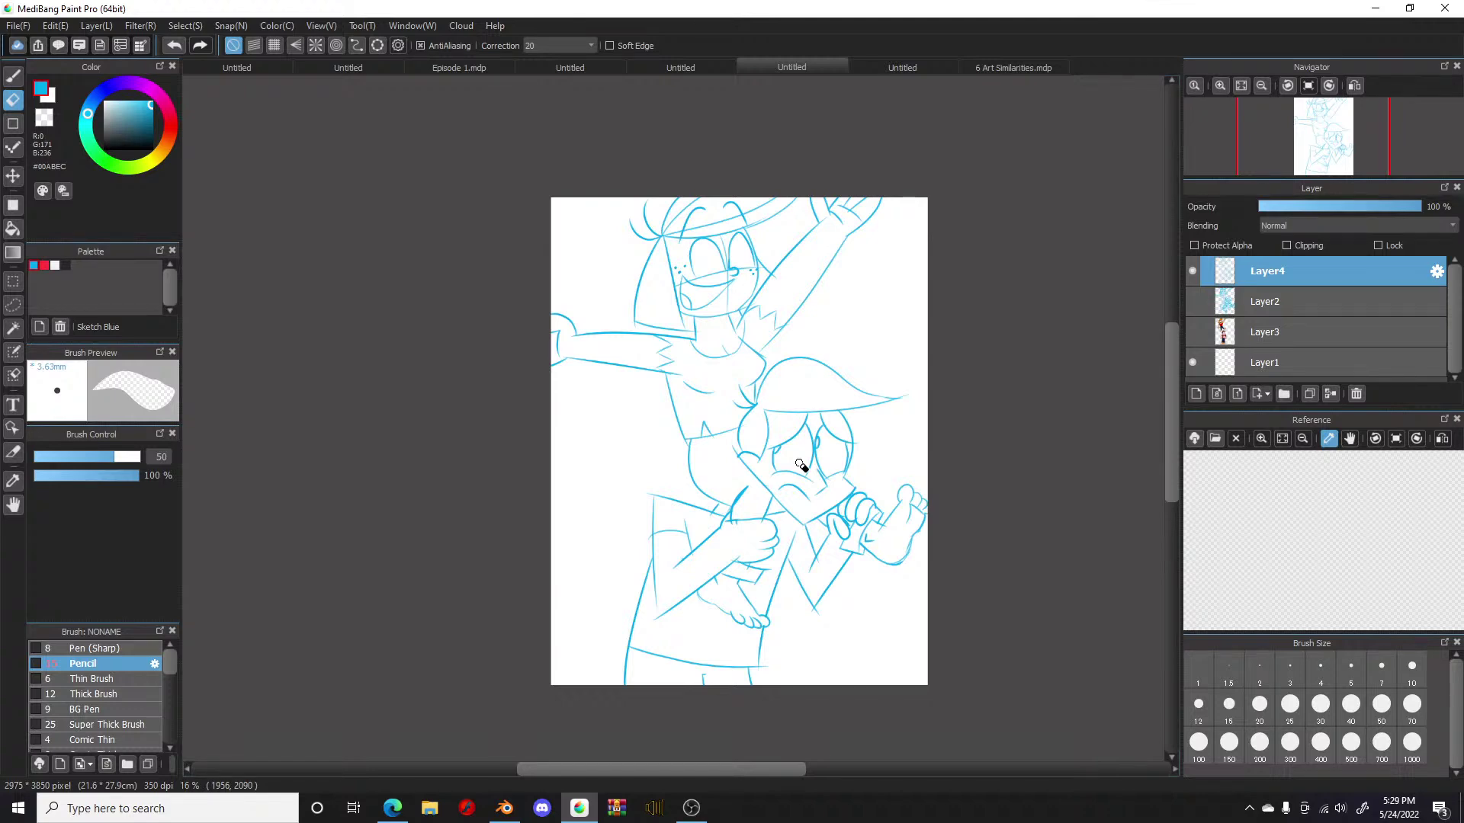
click(750, 326)
scroll(742, 341, down, 3)
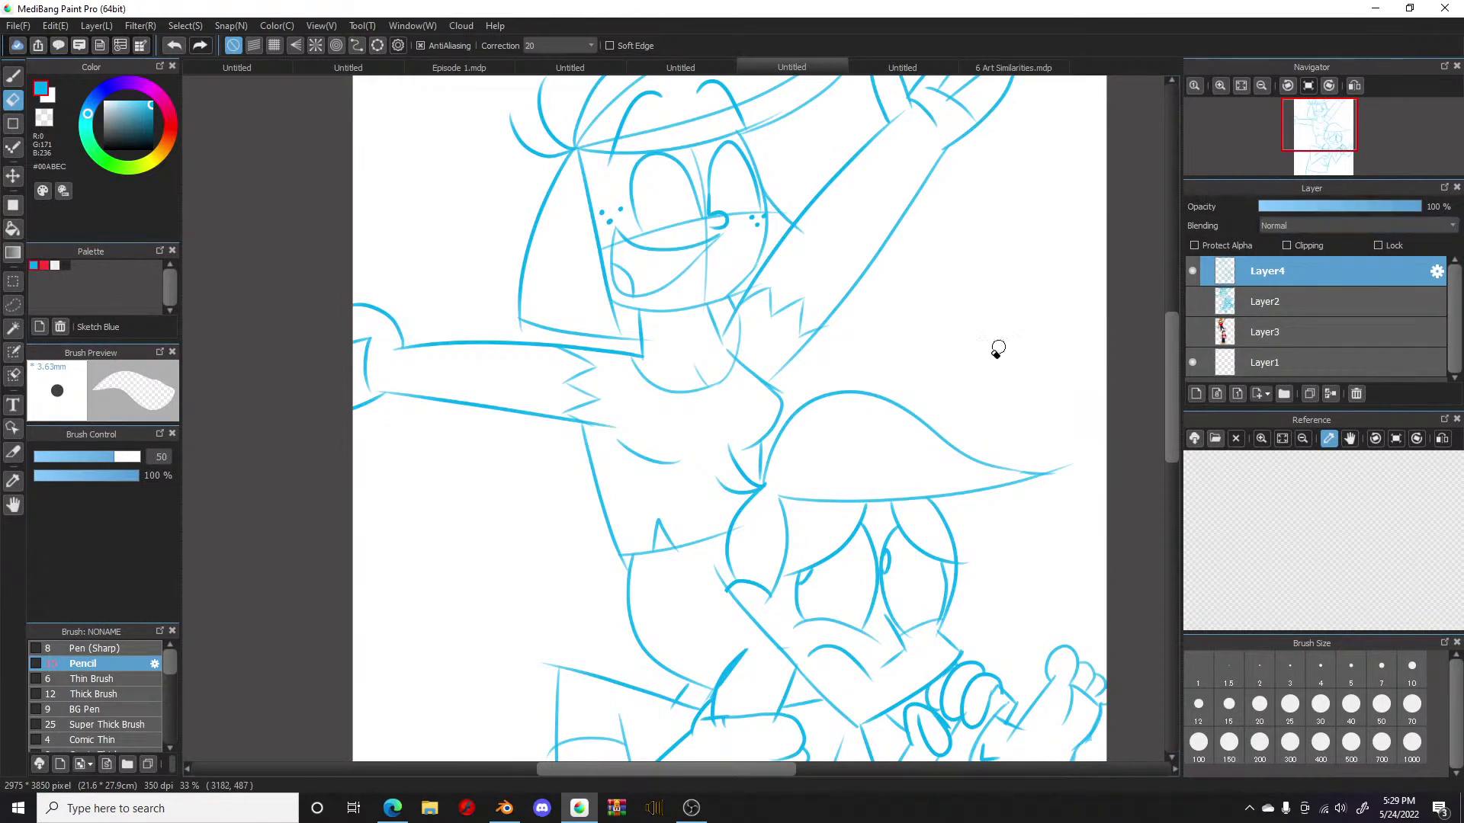
scroll(895, 370, down, 1)
scroll(895, 369, down, 1)
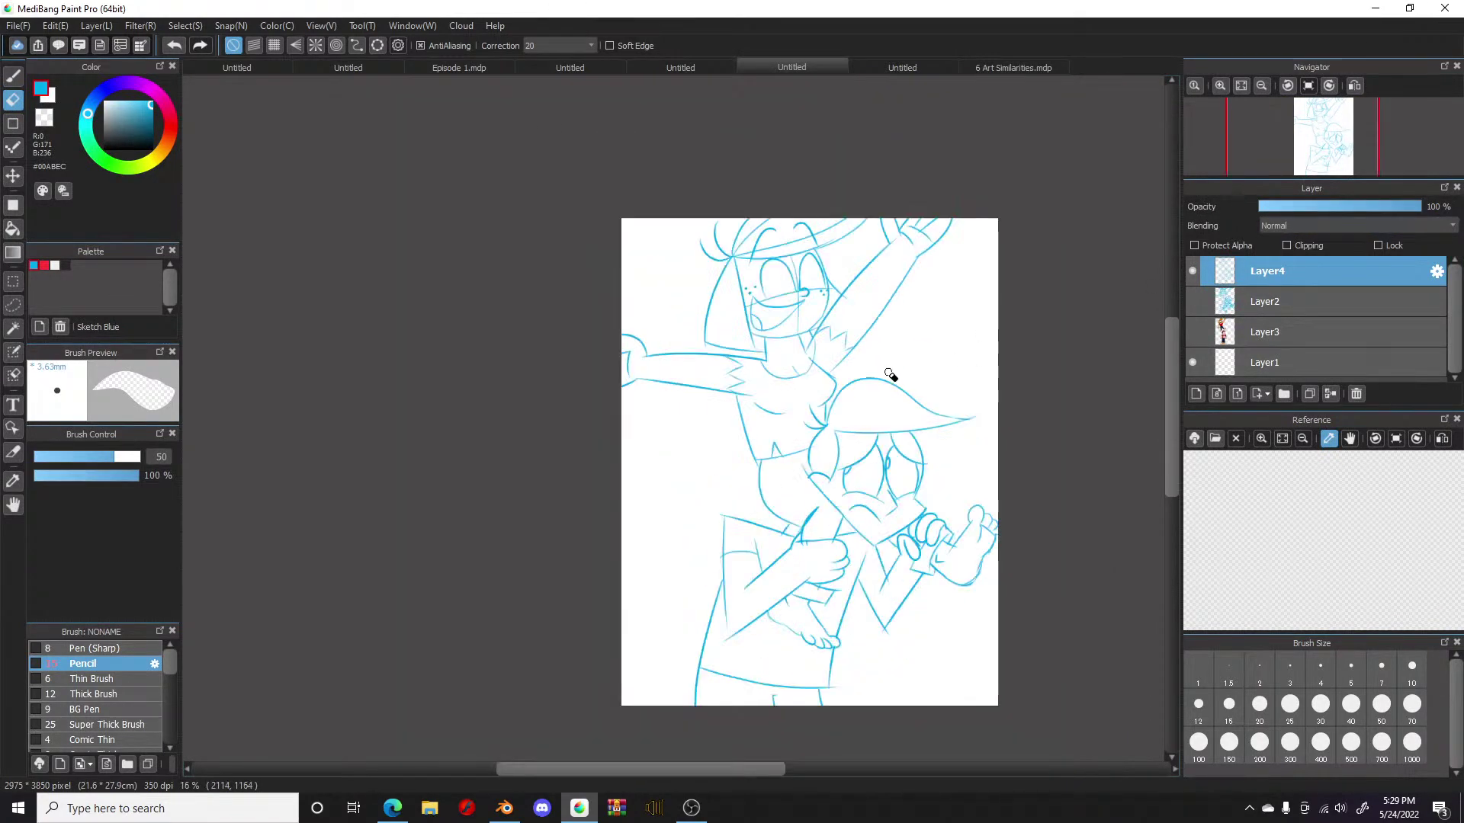
scroll(958, 485, up, 1)
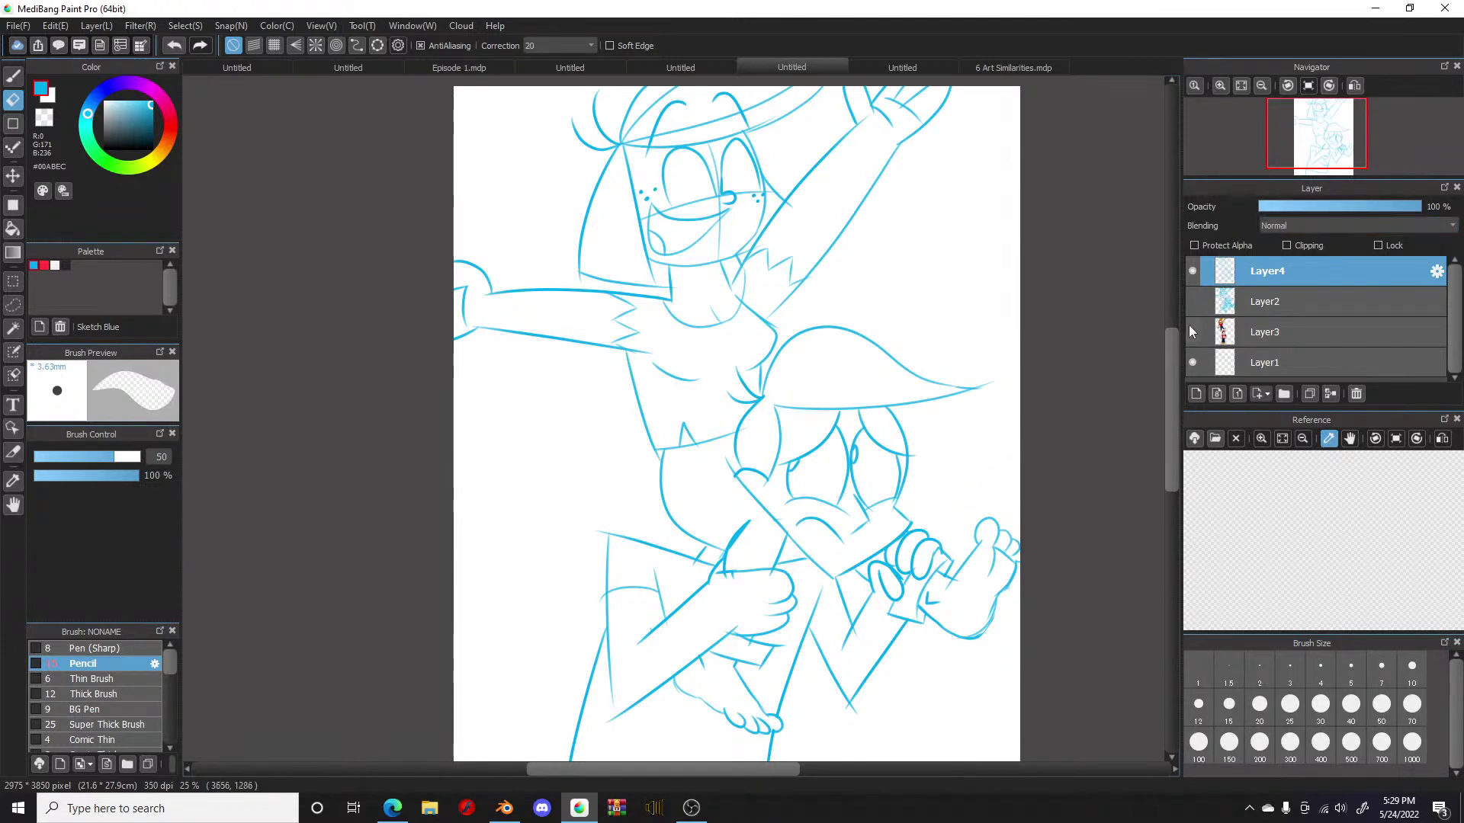
Step: Lower Layer4's opacity to 29% and add a new layer above it for the cleaner drawing
click(1304, 208)
click(1285, 208)
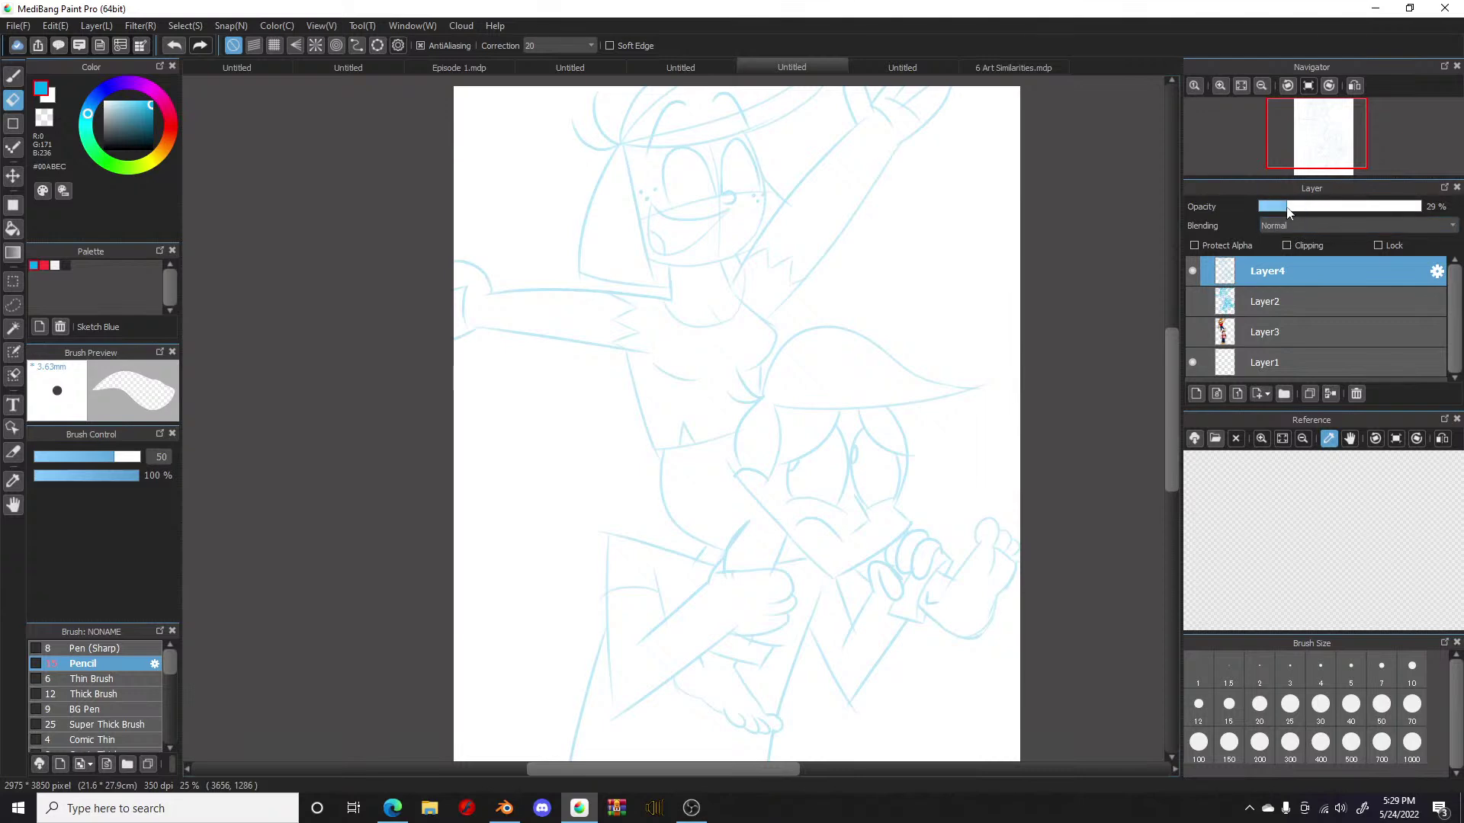
click(1195, 393)
scroll(841, 357, down, 2)
scroll(842, 357, up, 2)
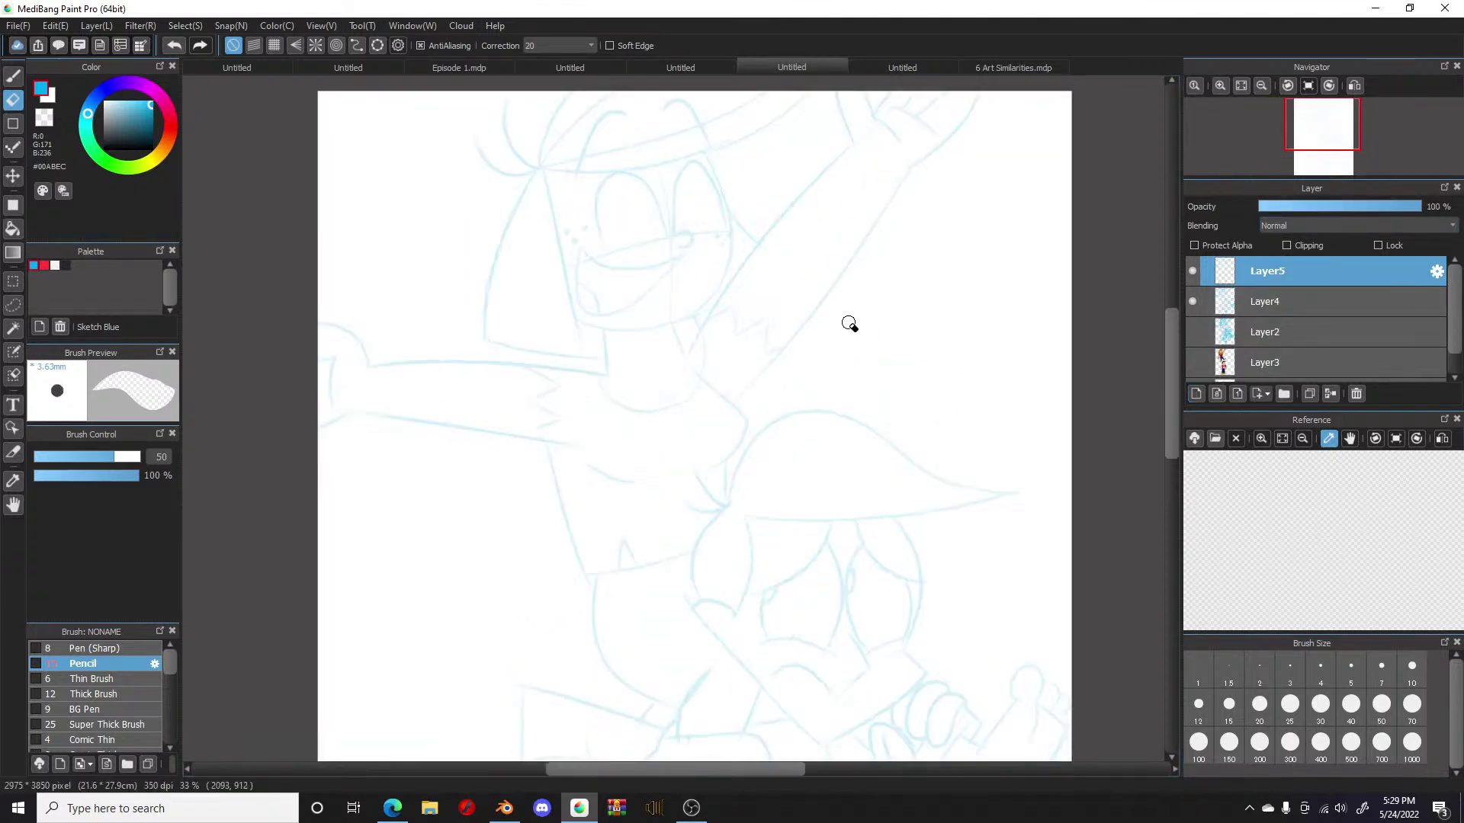
scroll(849, 323, down, 1)
Step: Outline the upper character's long side hair lock with the Pencil brush and add two strand lines rising from its lower edge
click(12, 82)
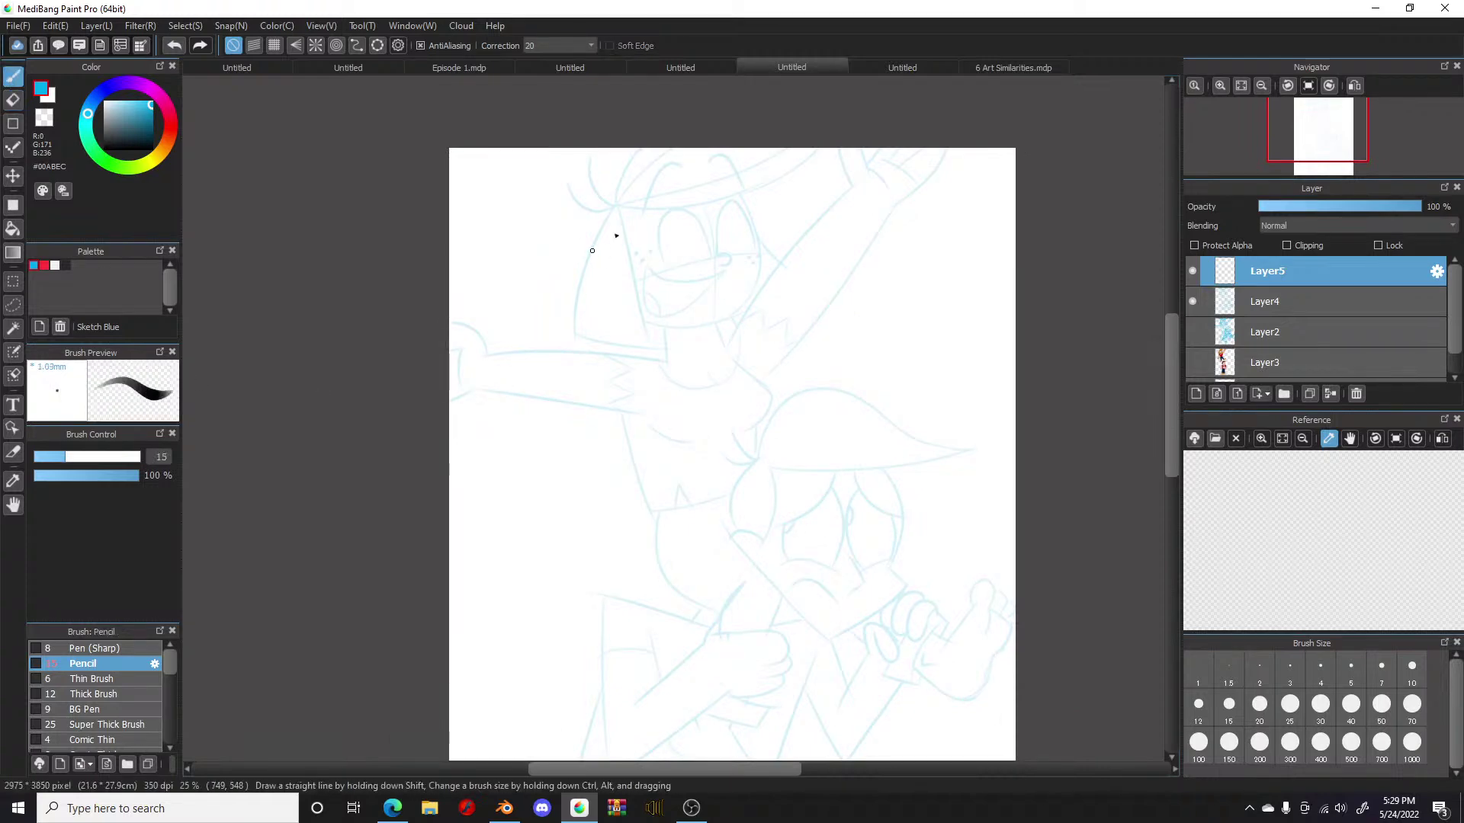
scroll(635, 243, up, 2)
scroll(656, 244, up, 1)
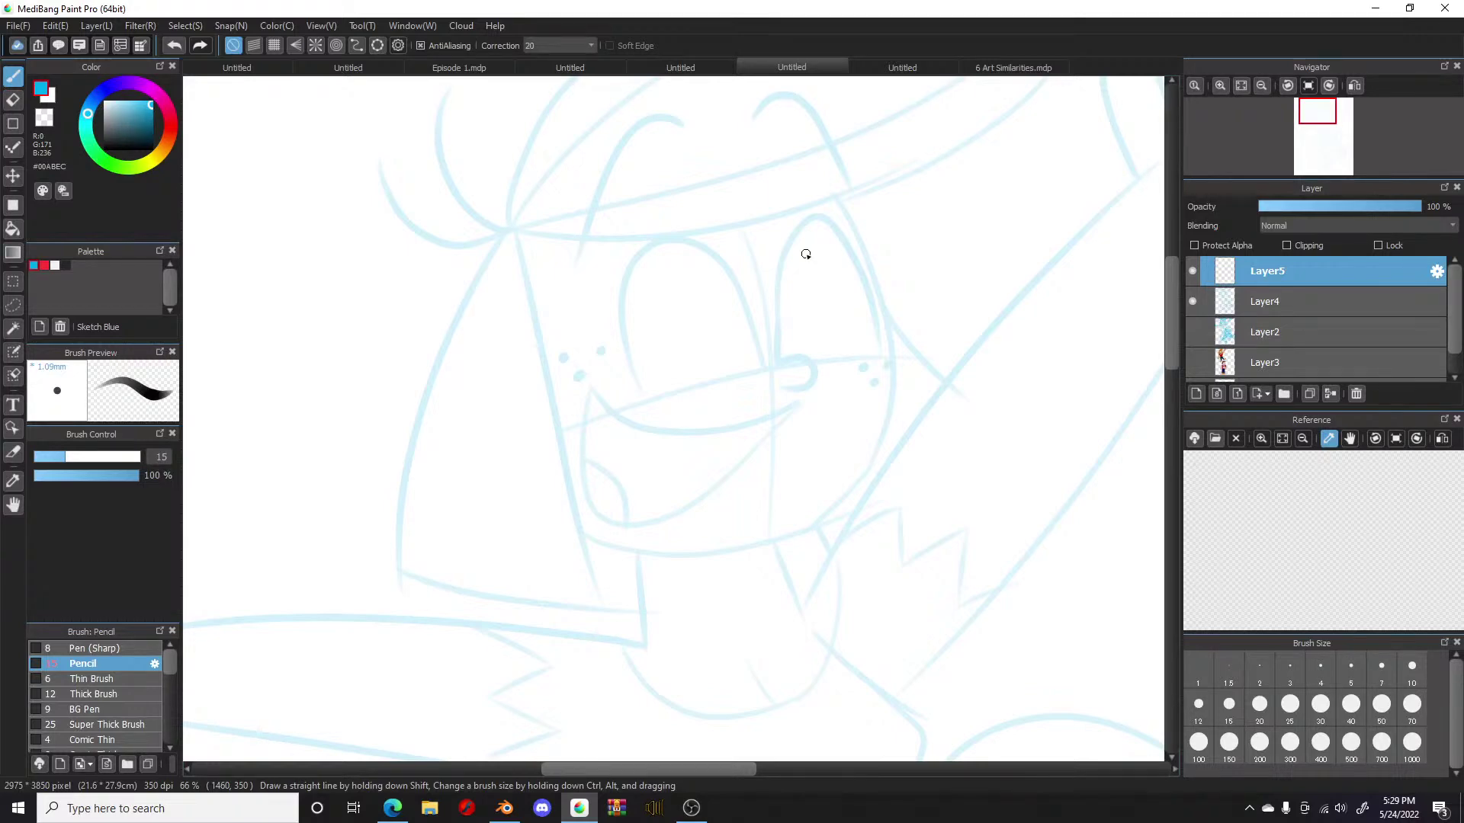
mouse_move(514, 234)
mouse_down()
mouse_move(558, 462)
mouse_move(624, 650)
mouse_move(358, 564)
mouse_up()
mouse_move(510, 225)
mouse_down()
mouse_move(408, 443)
mouse_move(389, 652)
mouse_up()
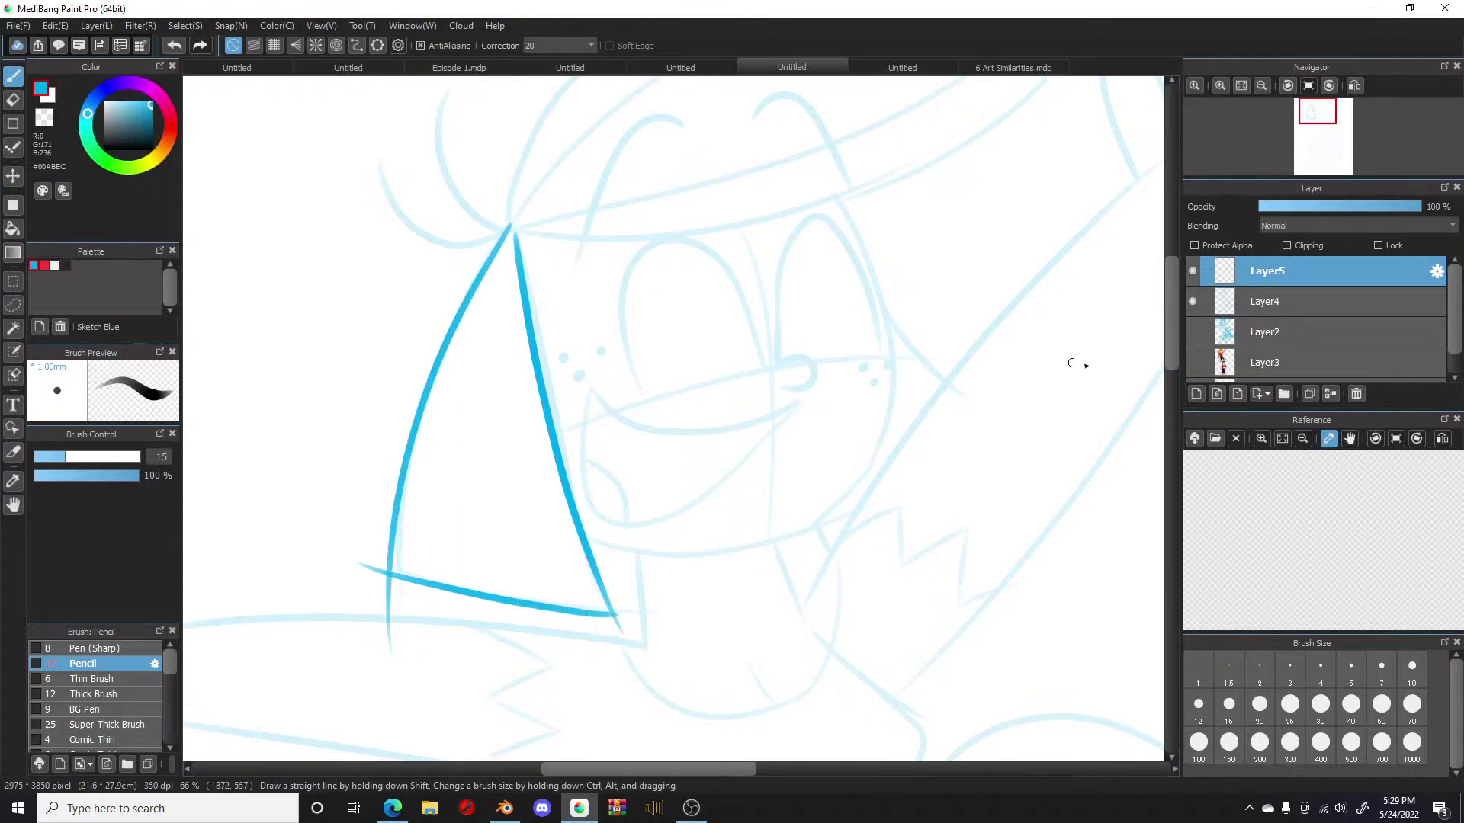
drag(1172, 336, 1173, 315)
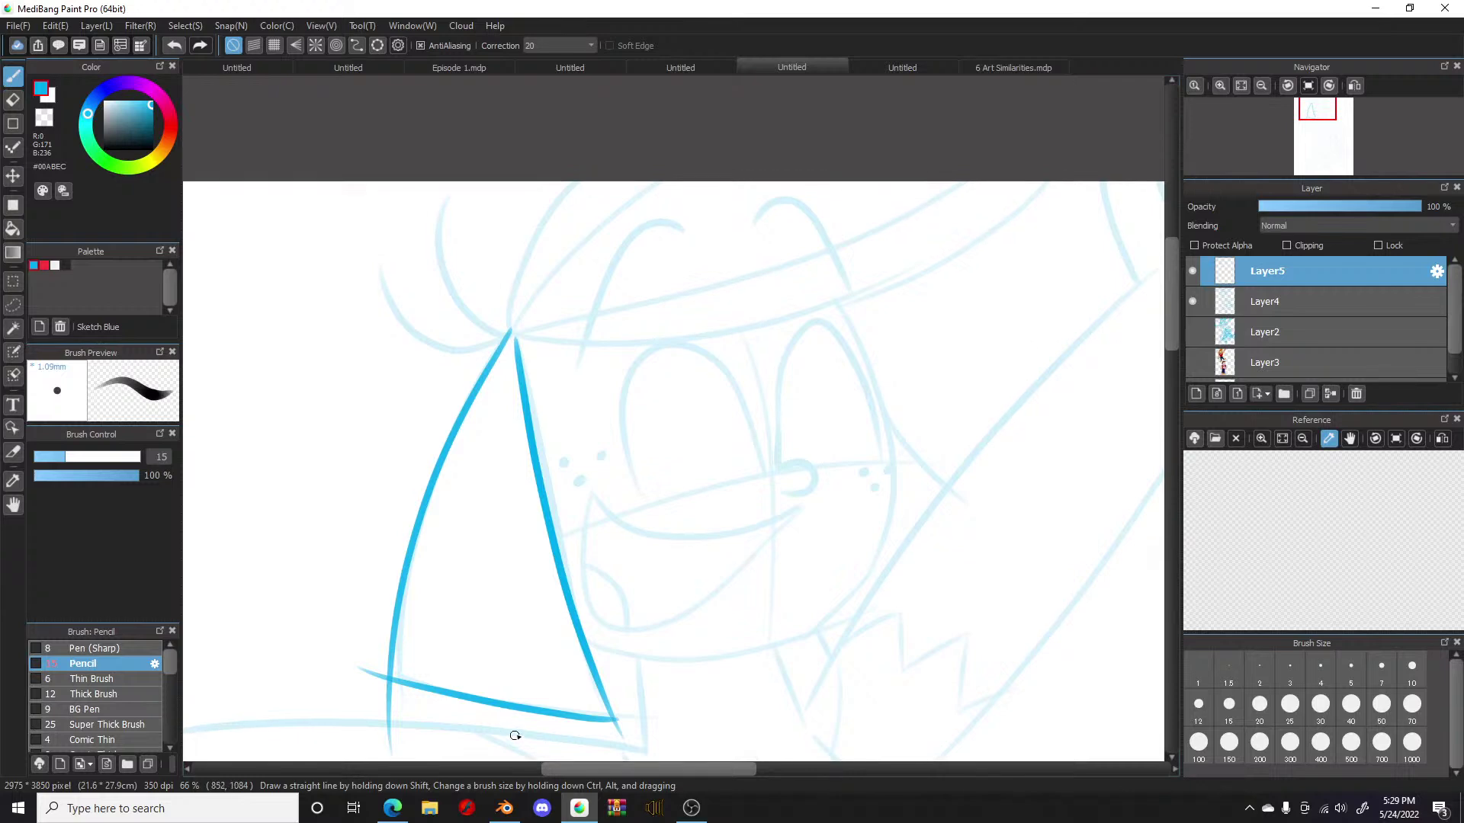
drag(529, 706, 502, 568)
drag(442, 686, 442, 551)
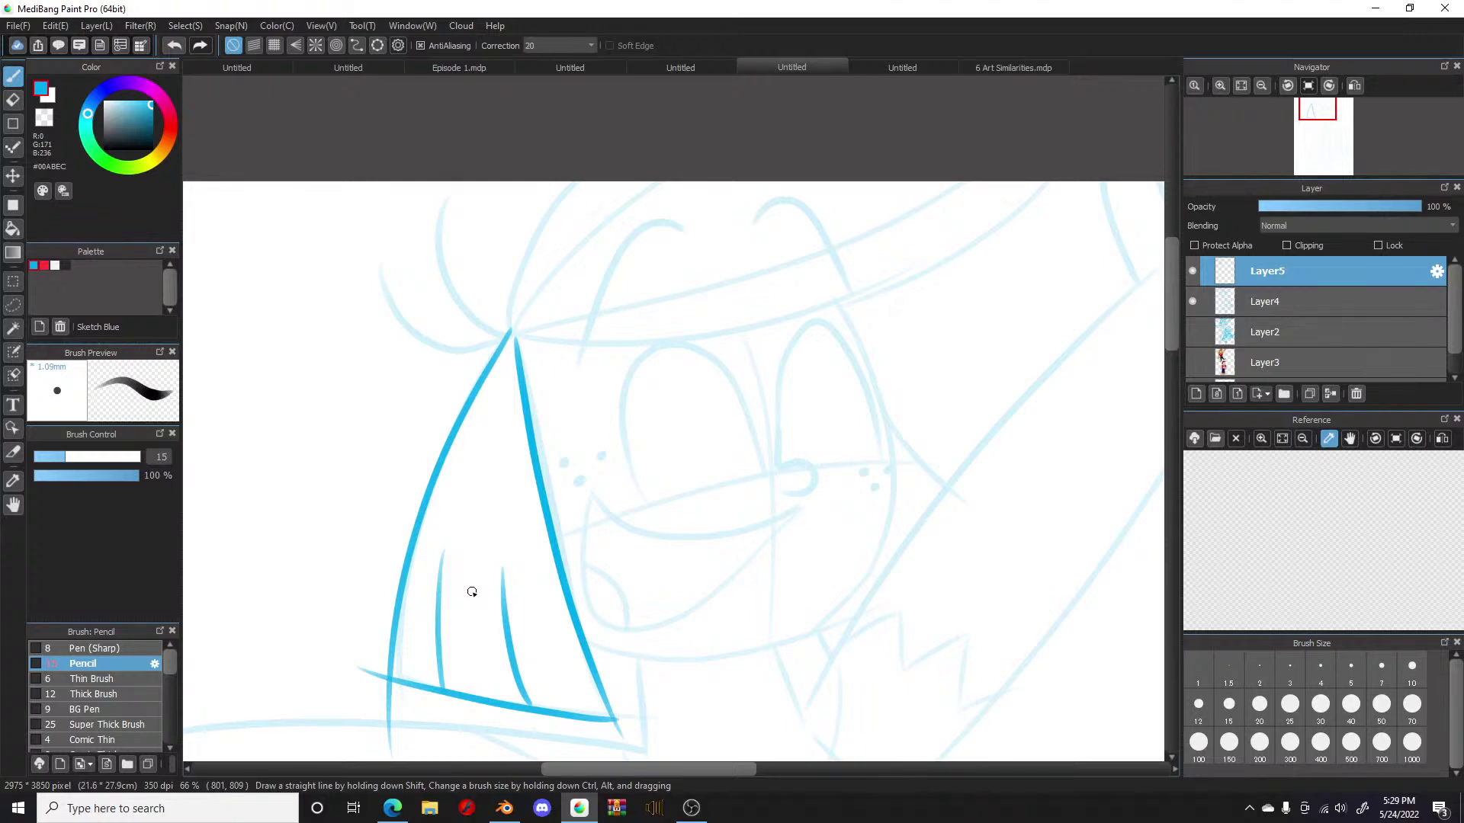
Step: Trace the headband's two edges, the two curves rising from its knot and the curved tufts beside the knot
mouse_move(518, 338)
mouse_down()
mouse_move(870, 302)
mouse_move(1044, 182)
mouse_up()
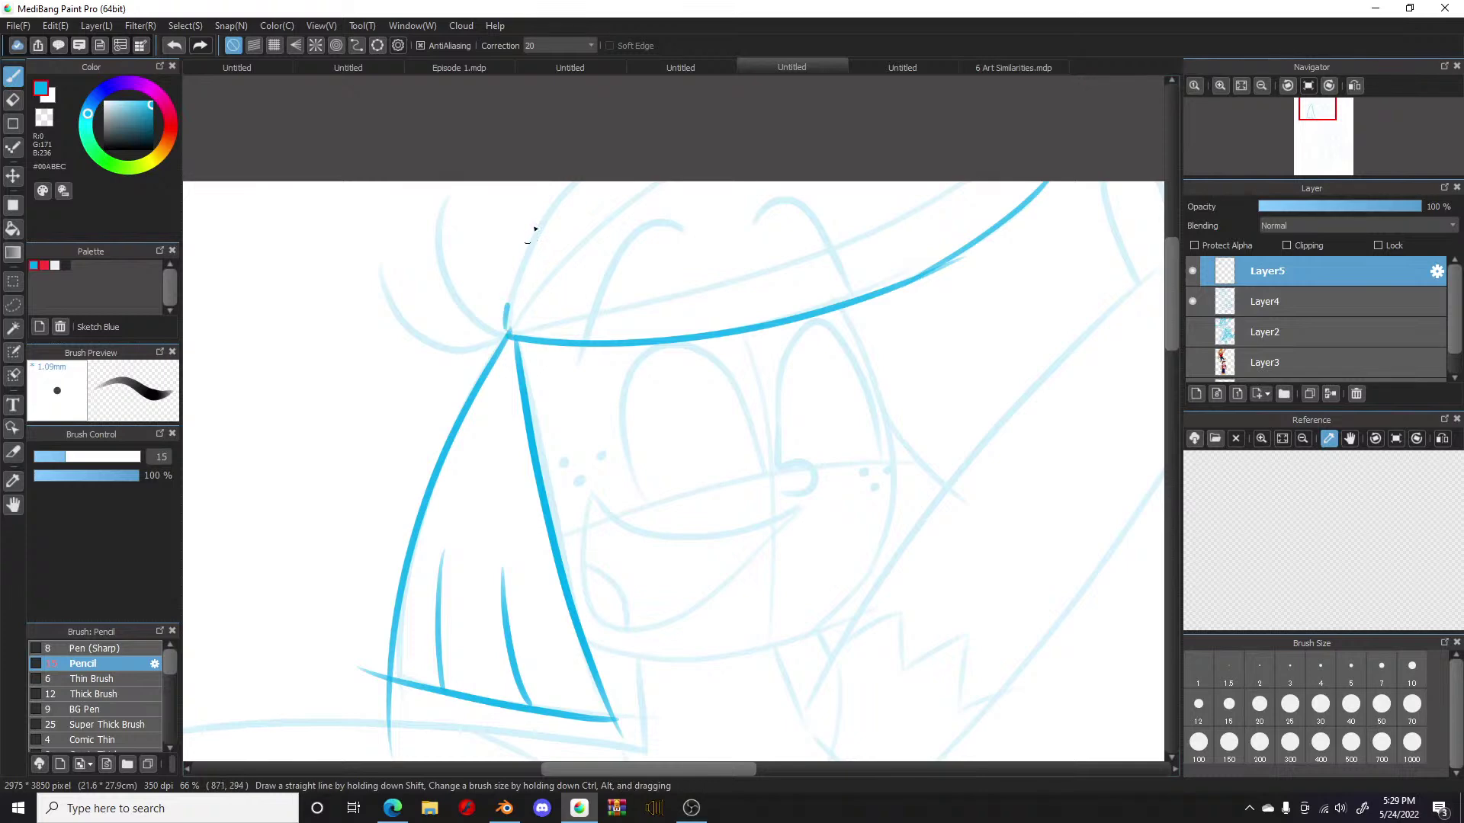
drag(509, 329, 646, 138)
drag(510, 333, 651, 196)
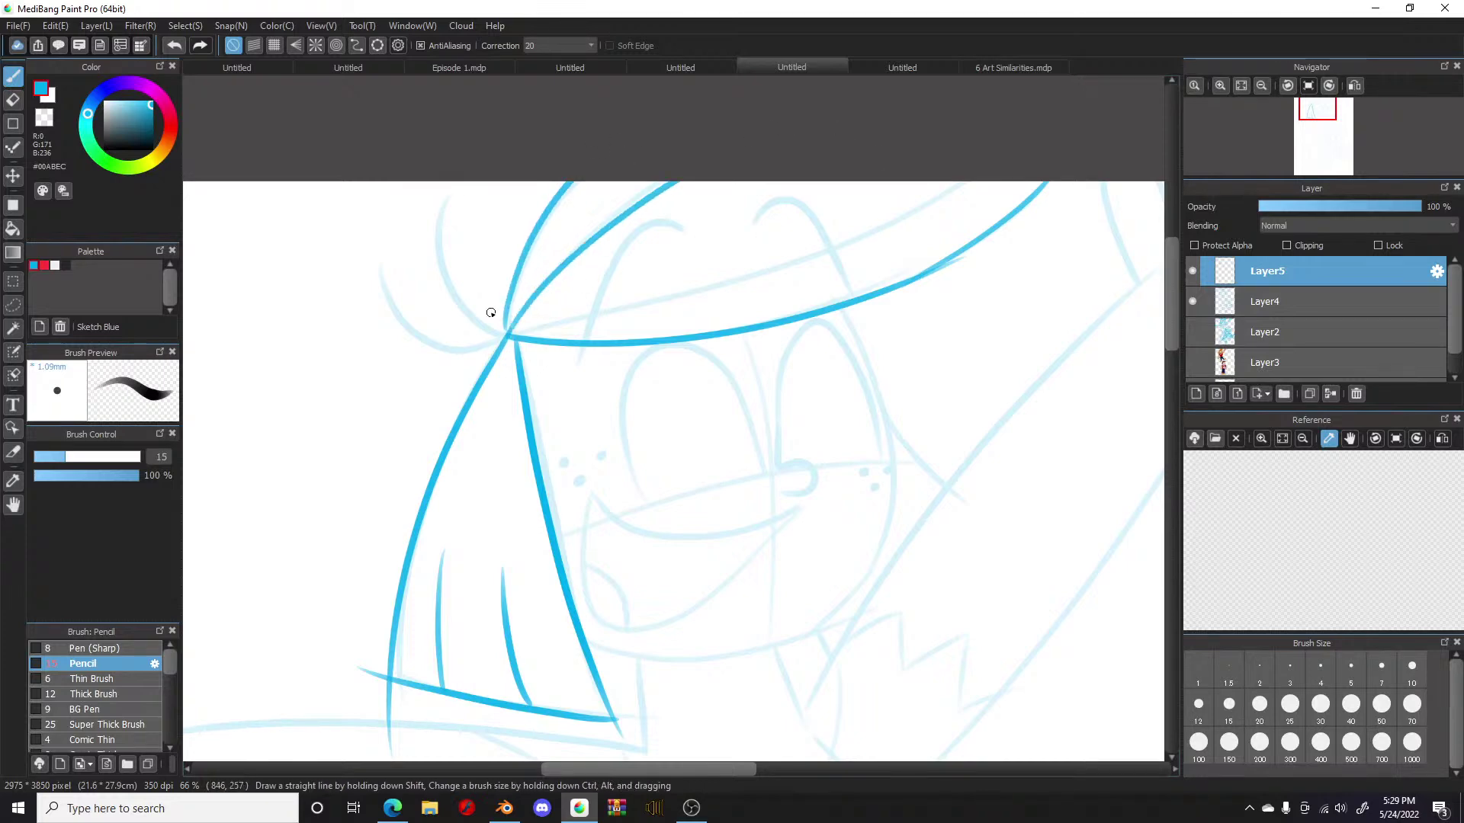
mouse_move(511, 329)
mouse_down()
mouse_move(855, 266)
mouse_move(1006, 153)
mouse_up()
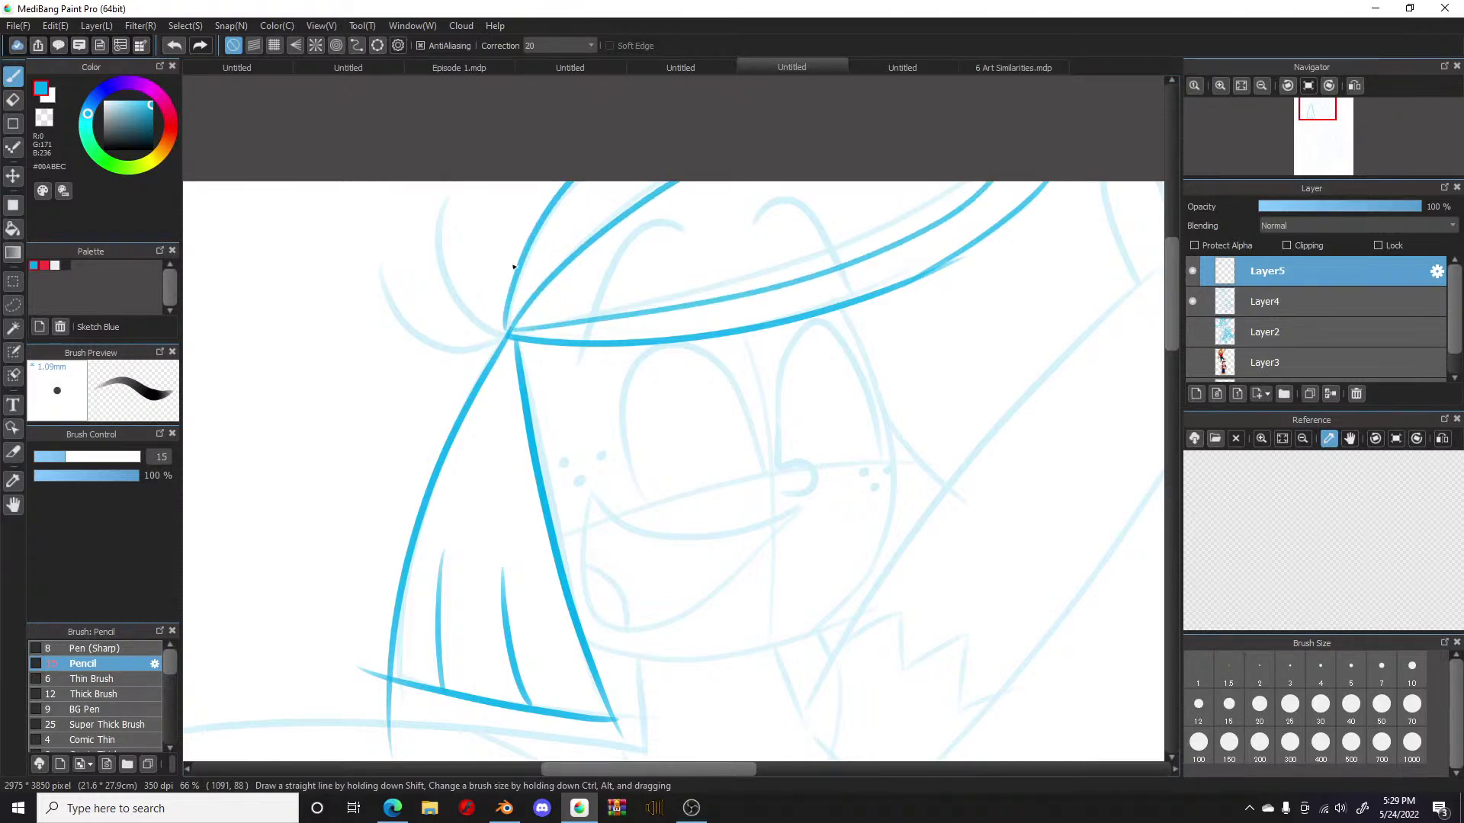
mouse_move(509, 336)
mouse_down()
mouse_move(441, 213)
mouse_move(454, 185)
mouse_move(392, 320)
mouse_move(385, 283)
mouse_up()
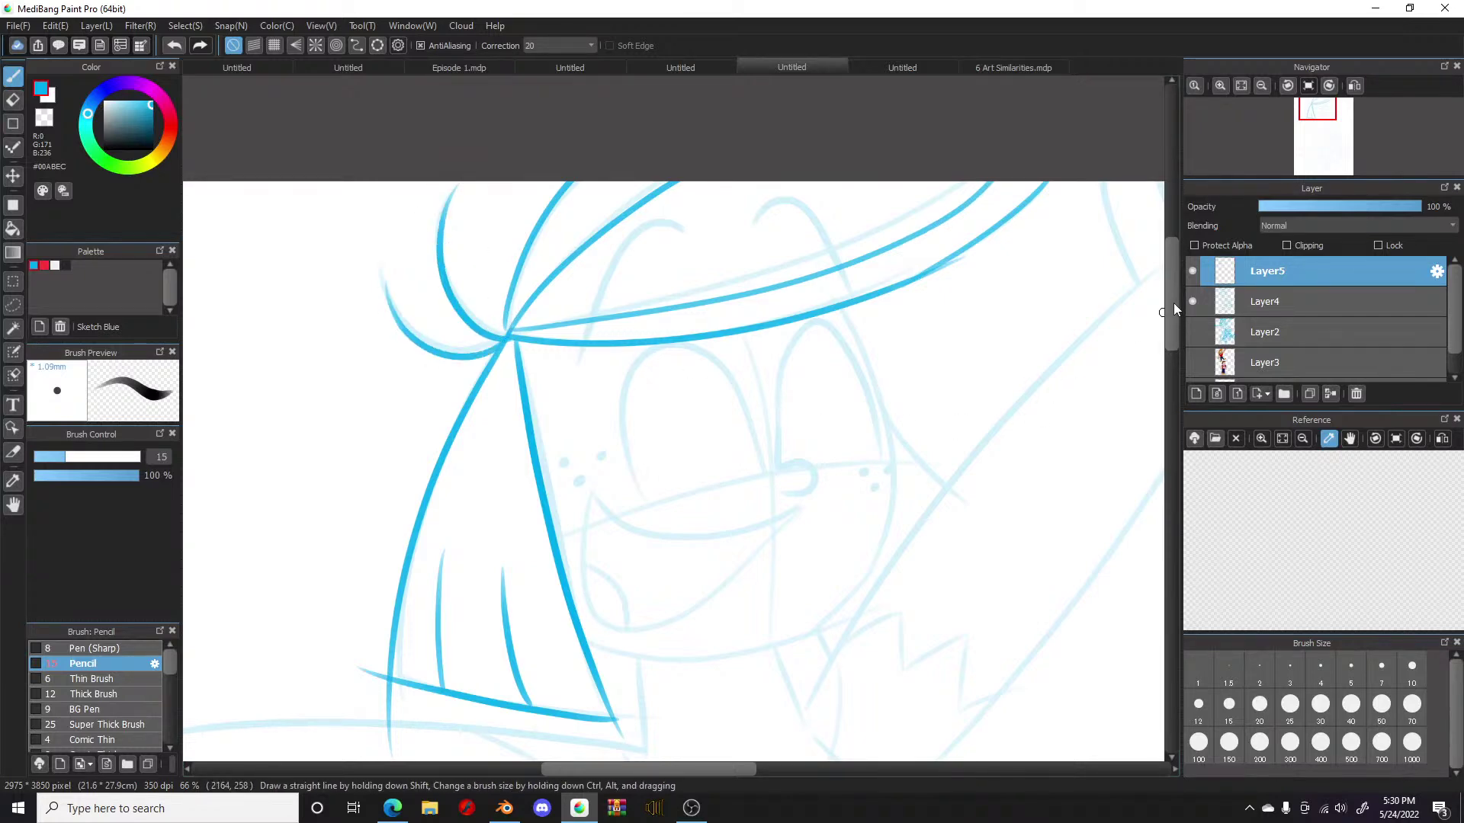
Step: Draw the upper character's face contour from the headband around the cheek and chin to the hair lock, redoing inaccurate strokes
scroll(1173, 303, down, 3)
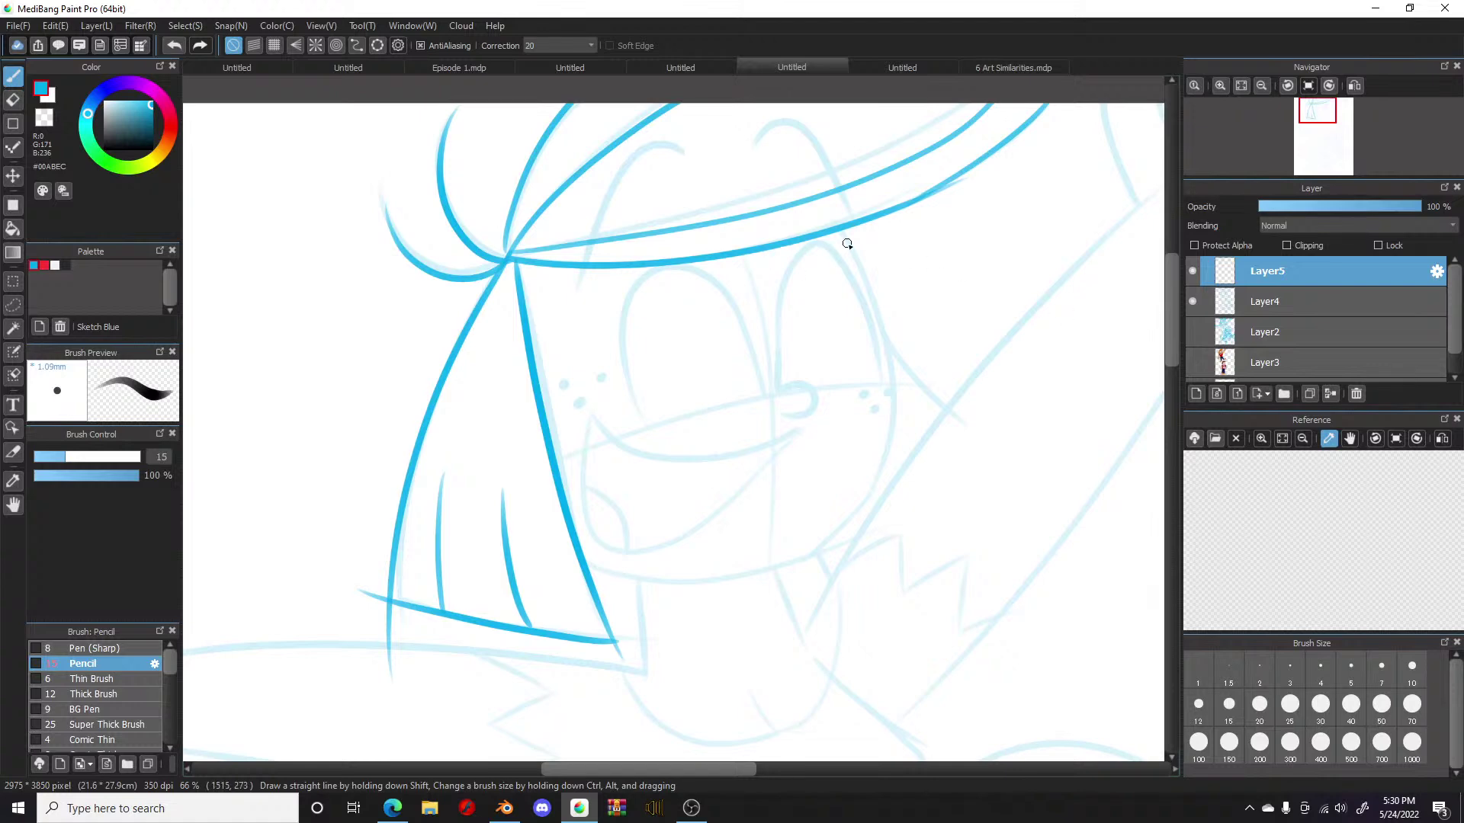
mouse_move(842, 233)
mouse_down()
mouse_move(883, 365)
mouse_move(856, 511)
mouse_up()
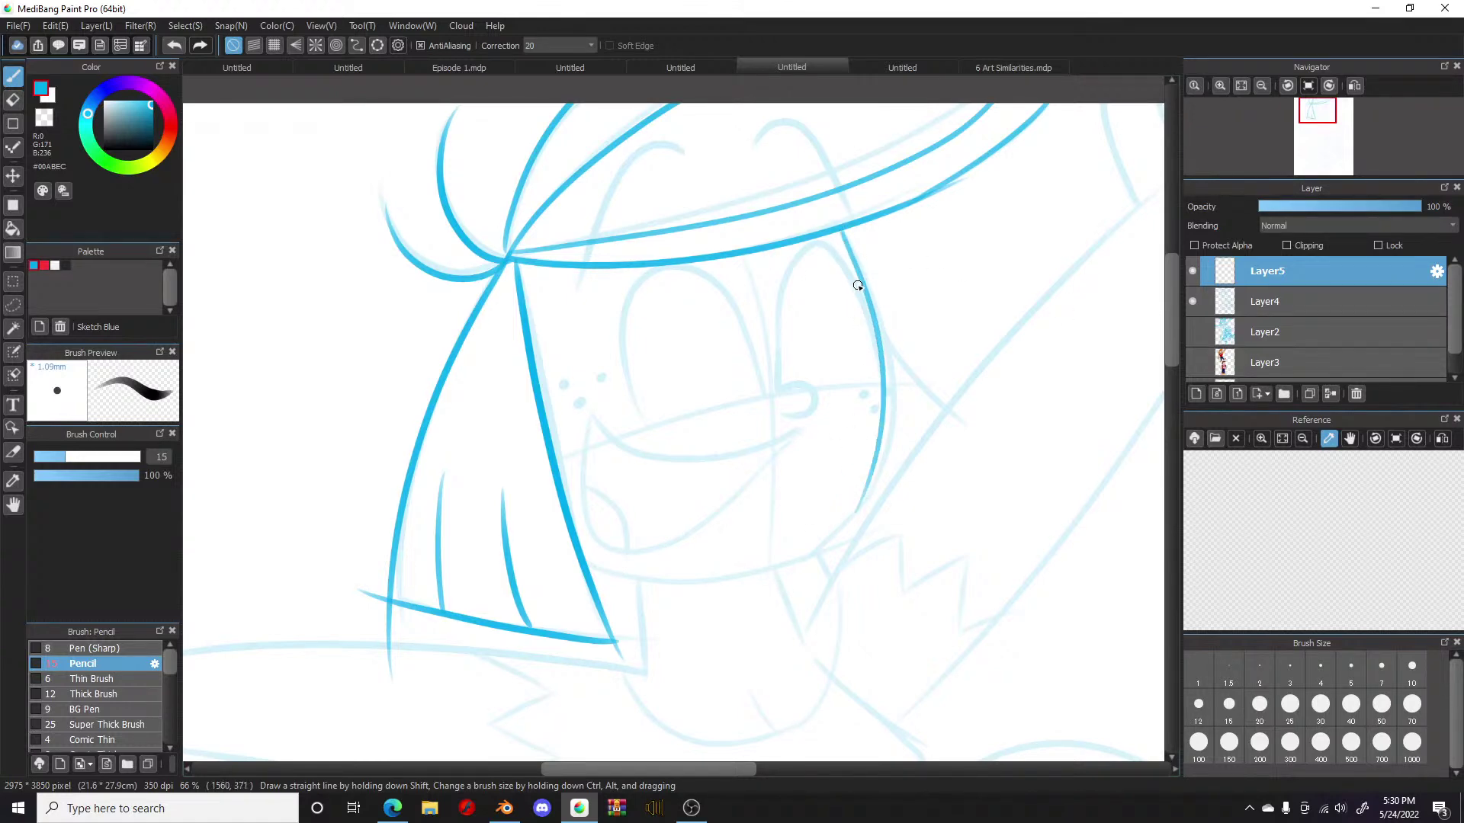
key(ctrl+z)
drag(842, 233, 862, 263)
mouse_move(883, 313)
mouse_down()
mouse_move(878, 498)
mouse_move(879, 450)
mouse_move(823, 542)
mouse_move(758, 568)
mouse_up()
drag(587, 561, 821, 583)
key(ctrl+z)
drag(585, 566, 628, 573)
drag(715, 584, 799, 549)
key(ctrl+z)
drag(587, 564, 803, 564)
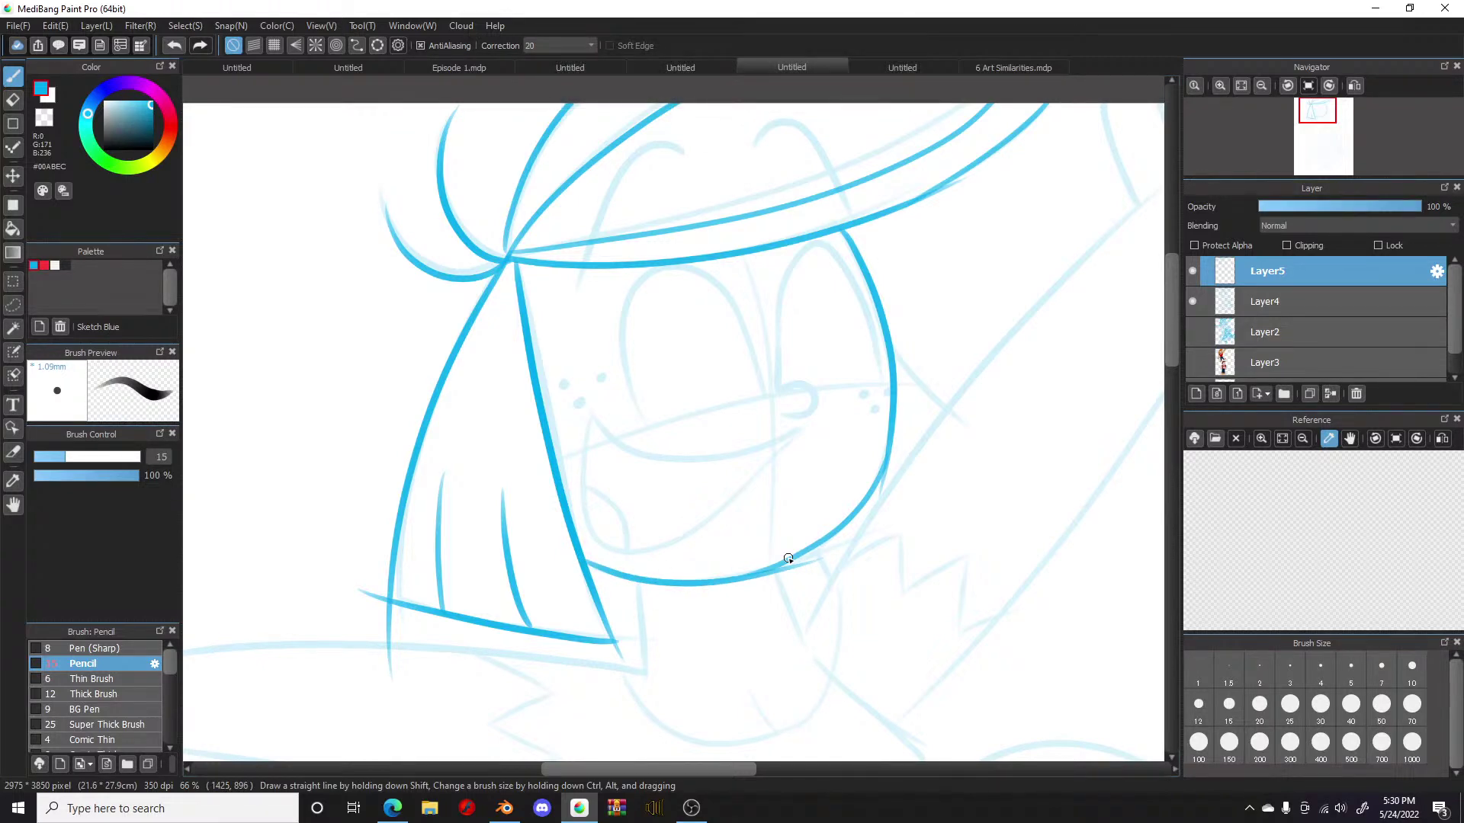
Step: Dot three freckles on each of the upper character's cheeks
click(568, 389)
click(576, 410)
click(886, 394)
click(876, 412)
Step: Draw the two arched eyebrows across the headband, slightly lower than in the faded sketch
scroll(871, 445, up, 1)
scroll(859, 327, down, 2)
scroll(614, 268, up, 1)
scroll(744, 285, up, 2)
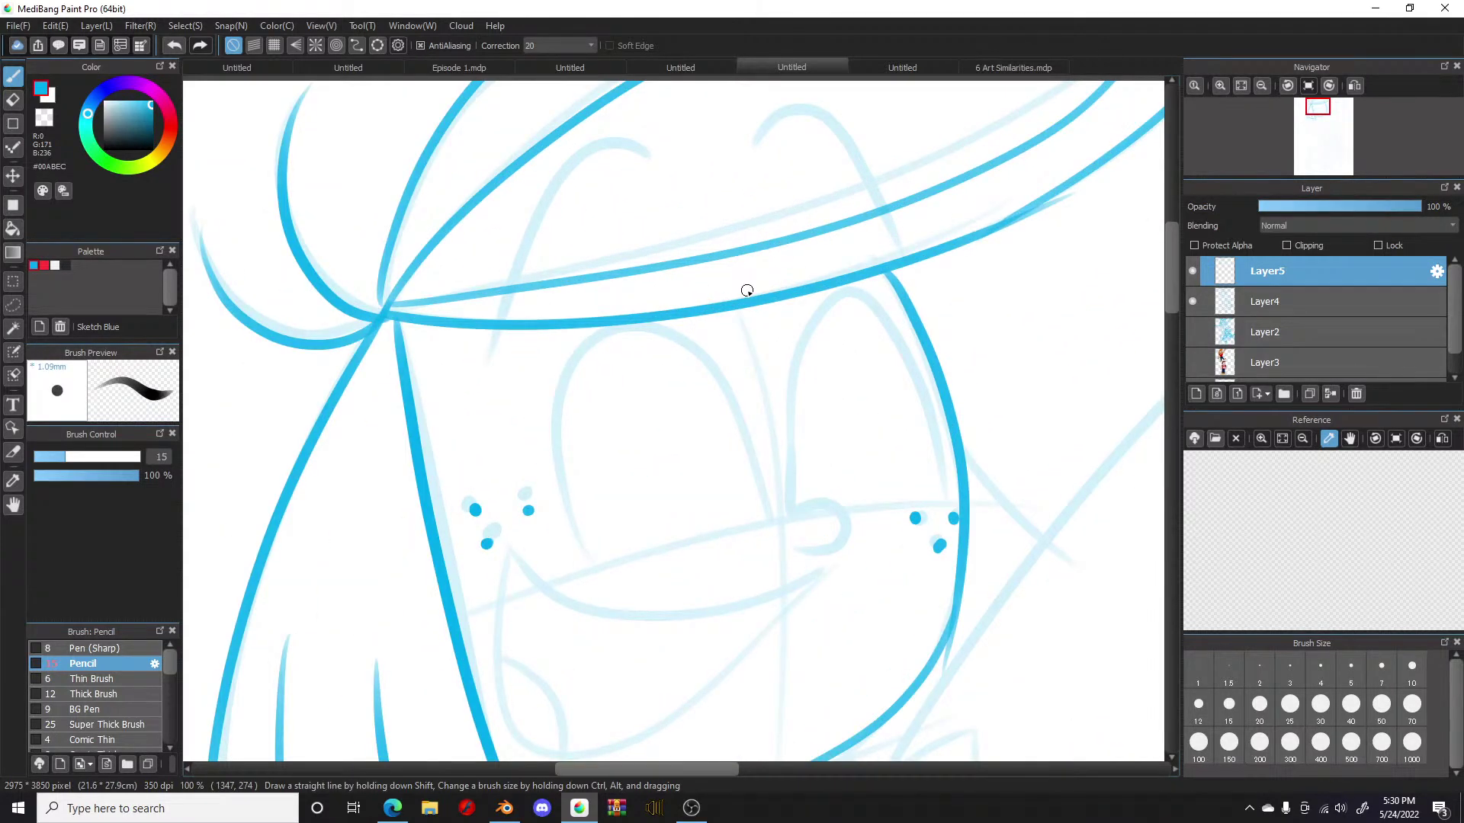
drag(642, 181, 514, 356)
mouse_move(755, 168)
mouse_down()
mouse_move(796, 126)
mouse_move(908, 253)
mouse_up()
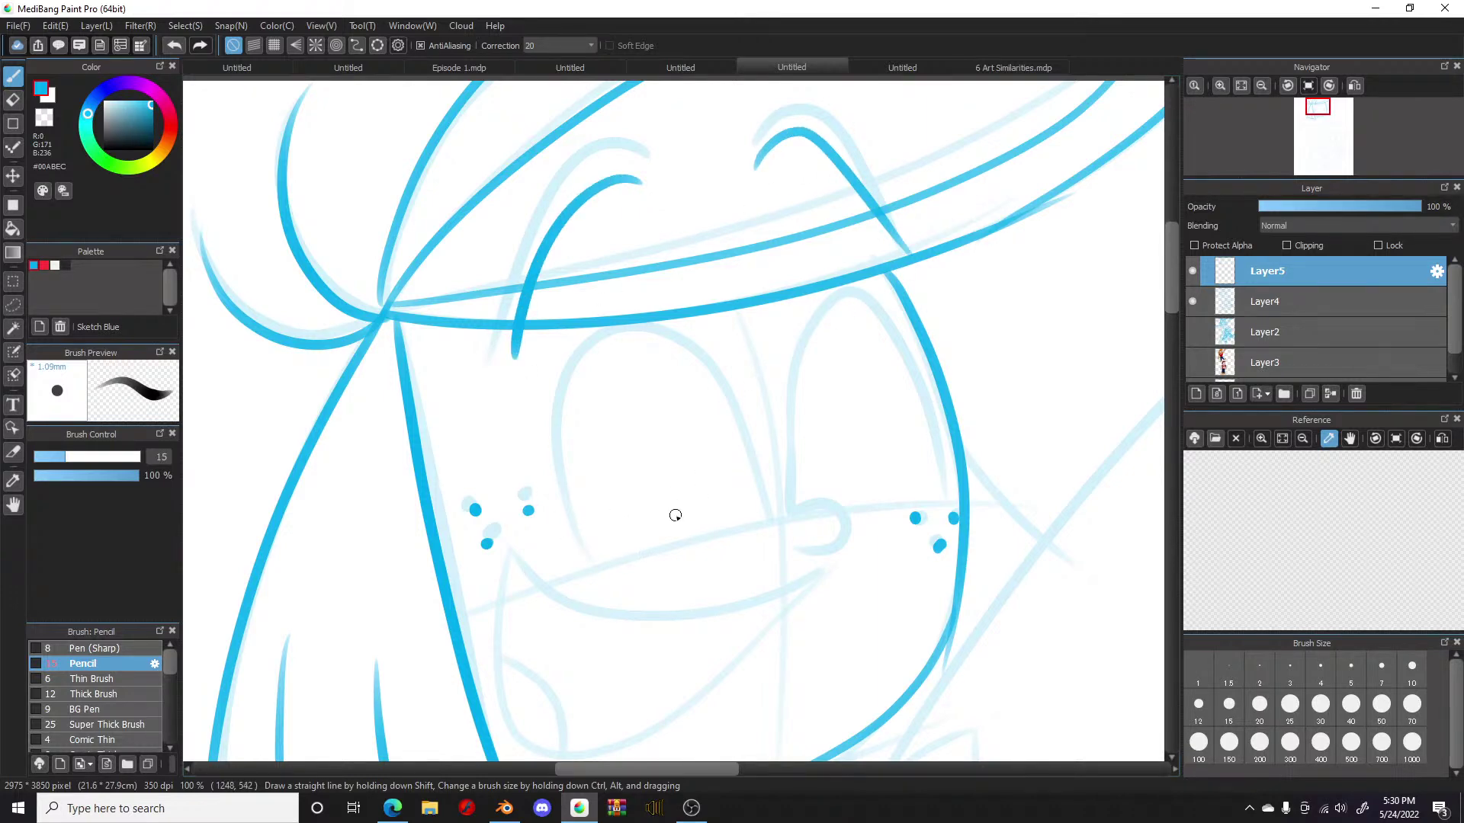
Step: Draw the upper character's two tall arched eyes, redoing the far eye wider so it reaches the face contour
scroll(675, 516, up, 2)
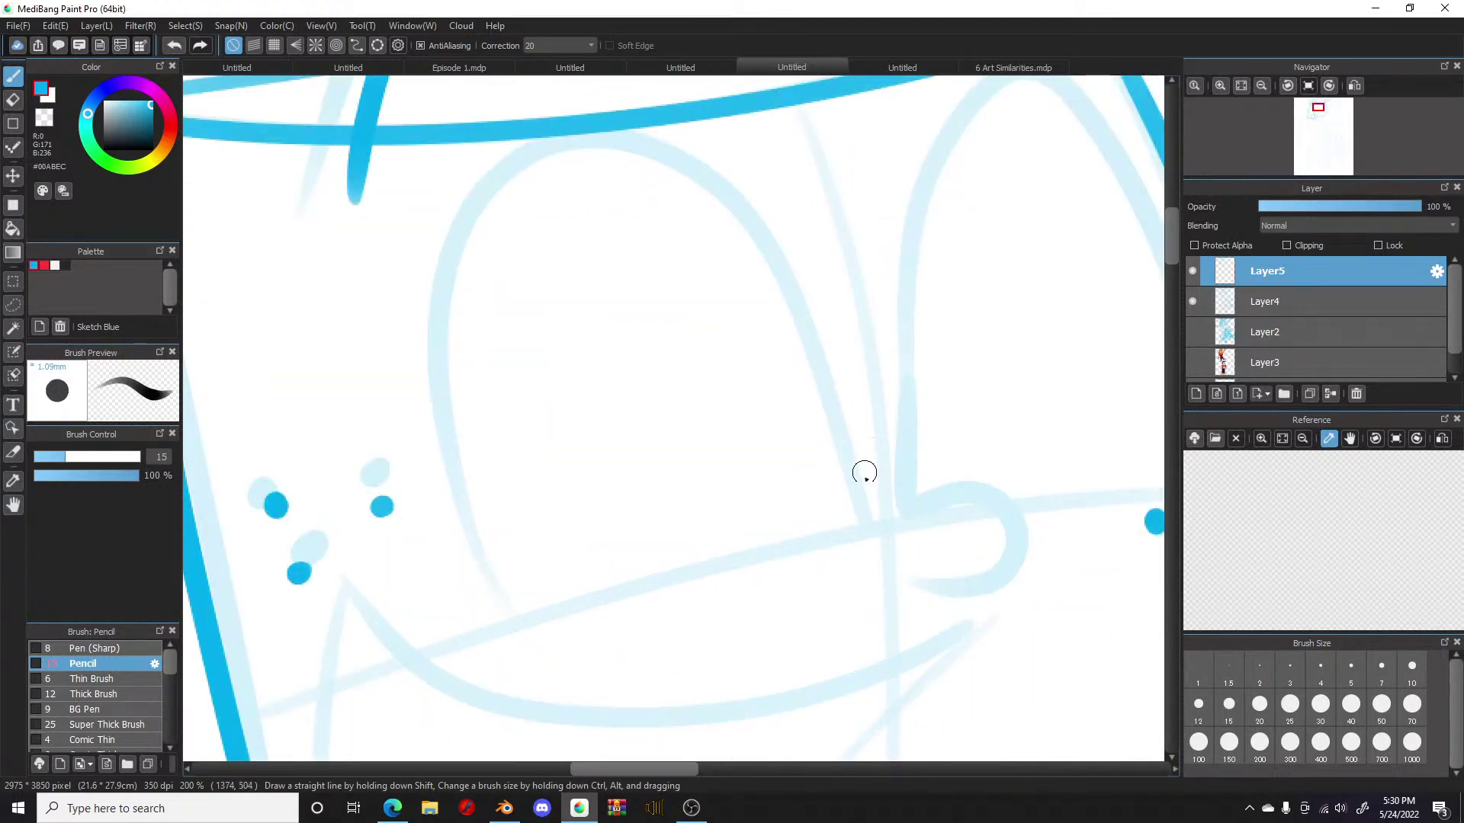
mouse_move(866, 517)
mouse_down()
mouse_move(689, 150)
mouse_move(450, 347)
mouse_up()
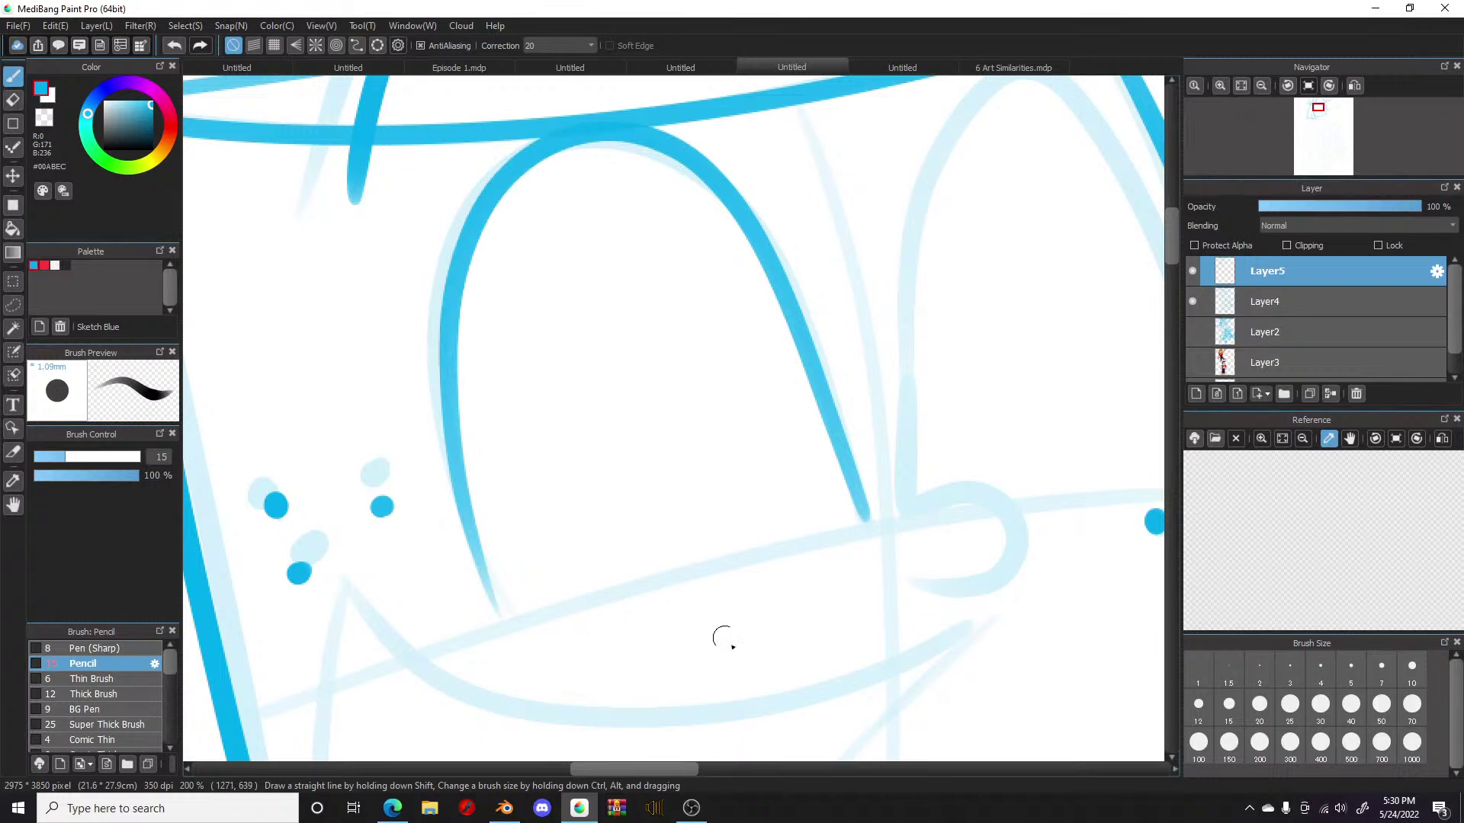
drag(621, 772, 670, 775)
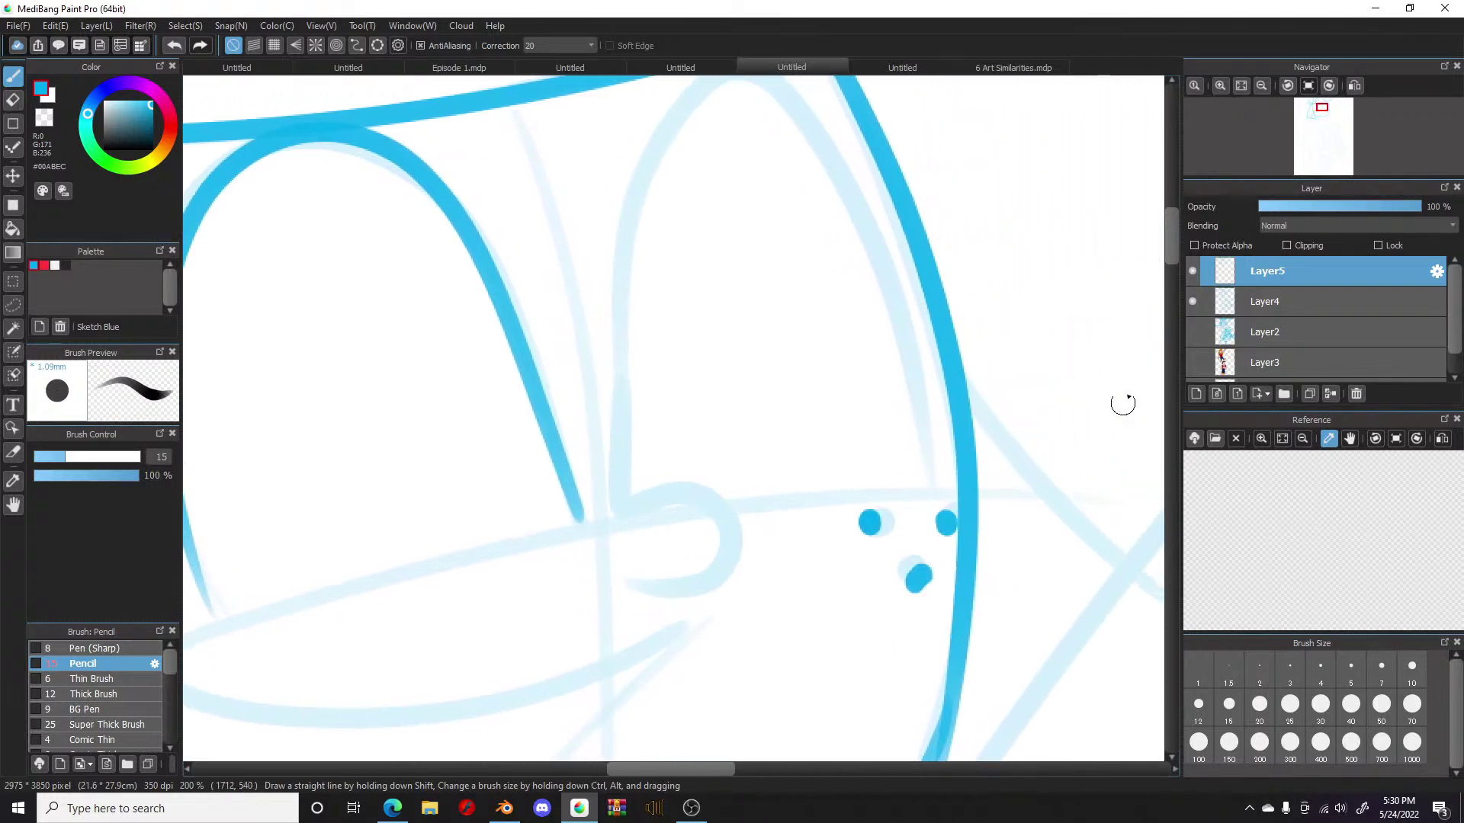
scroll(1169, 245, up, 2)
mouse_move(621, 604)
mouse_down()
mouse_move(617, 490)
mouse_move(755, 202)
mouse_move(881, 470)
mouse_up()
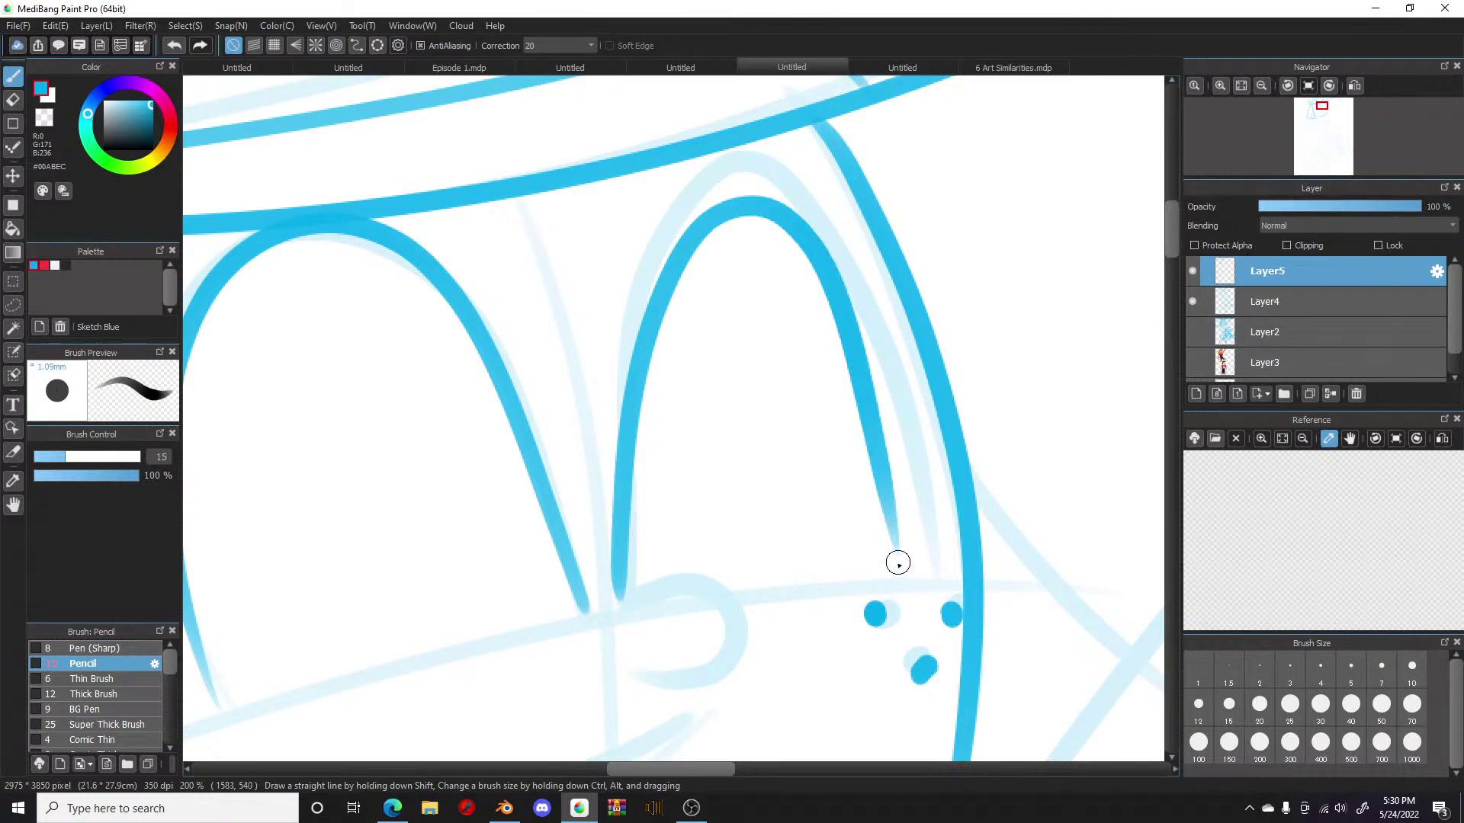
key(ctrl+z)
mouse_move(626, 601)
mouse_down()
mouse_move(627, 446)
mouse_move(719, 195)
mouse_move(865, 232)
mouse_move(944, 612)
mouse_move(965, 537)
mouse_move(1010, 467)
mouse_up()
key(ctrl+z)
Step: Add two eyelashes at the far eye's outer edge and draw the rounded nose below that eye's inner end
mouse_move(941, 574)
mouse_down()
mouse_move(1029, 494)
mouse_move(1018, 415)
mouse_up()
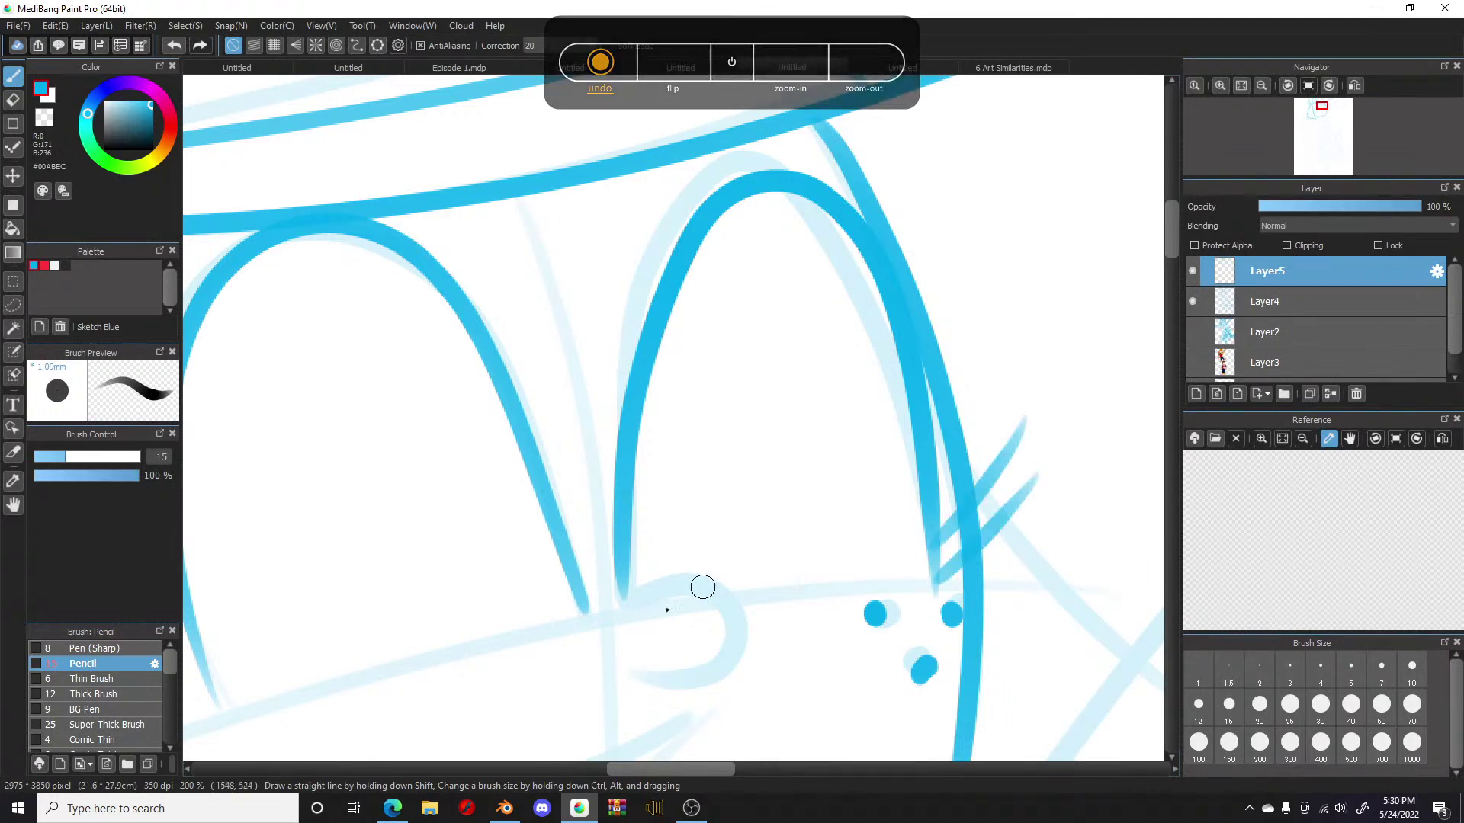
mouse_move(620, 602)
mouse_down()
mouse_move(697, 577)
mouse_move(755, 637)
mouse_move(633, 678)
mouse_move(655, 658)
mouse_up()
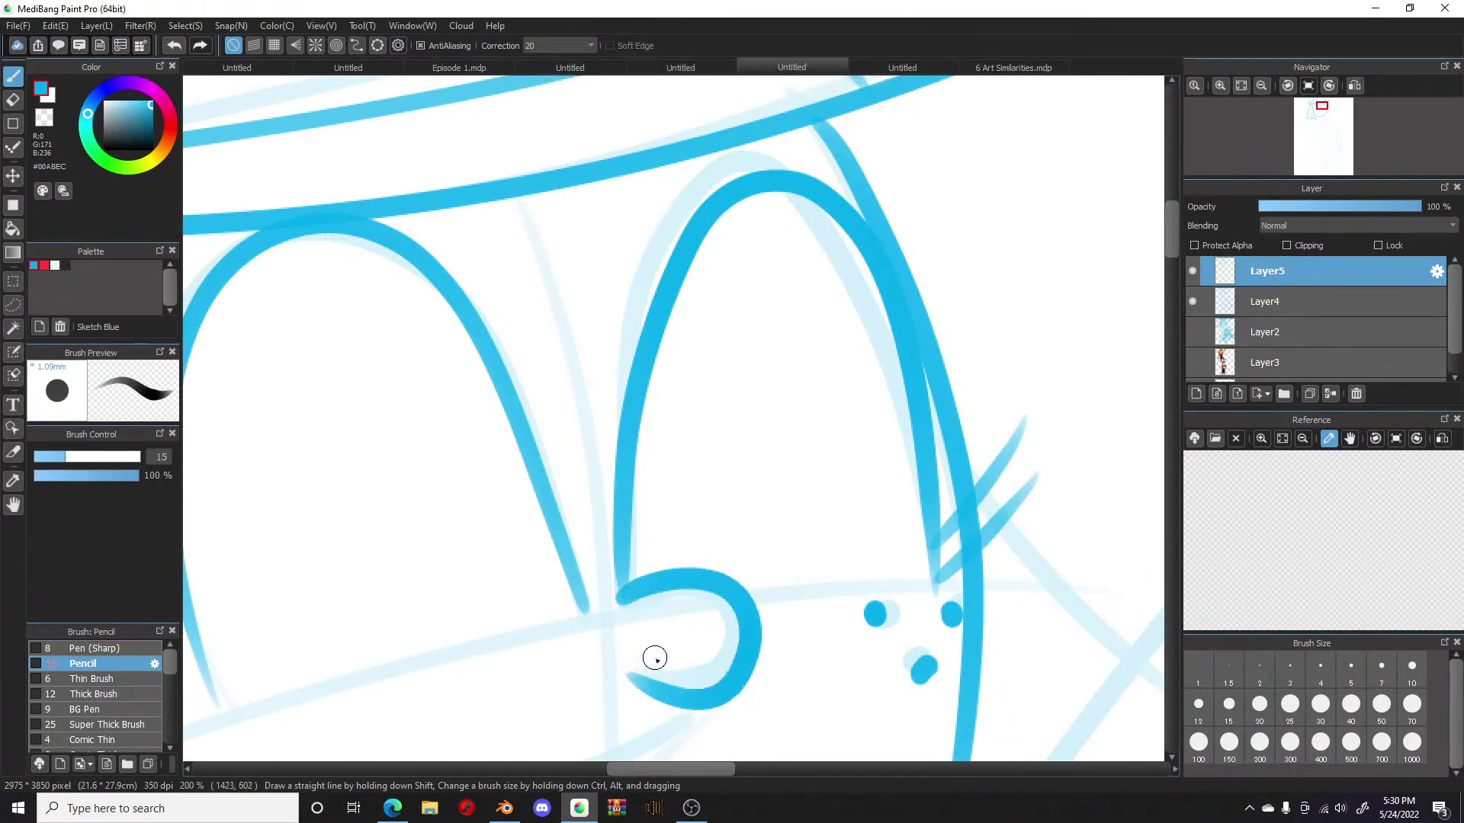
scroll(655, 657, down, 6)
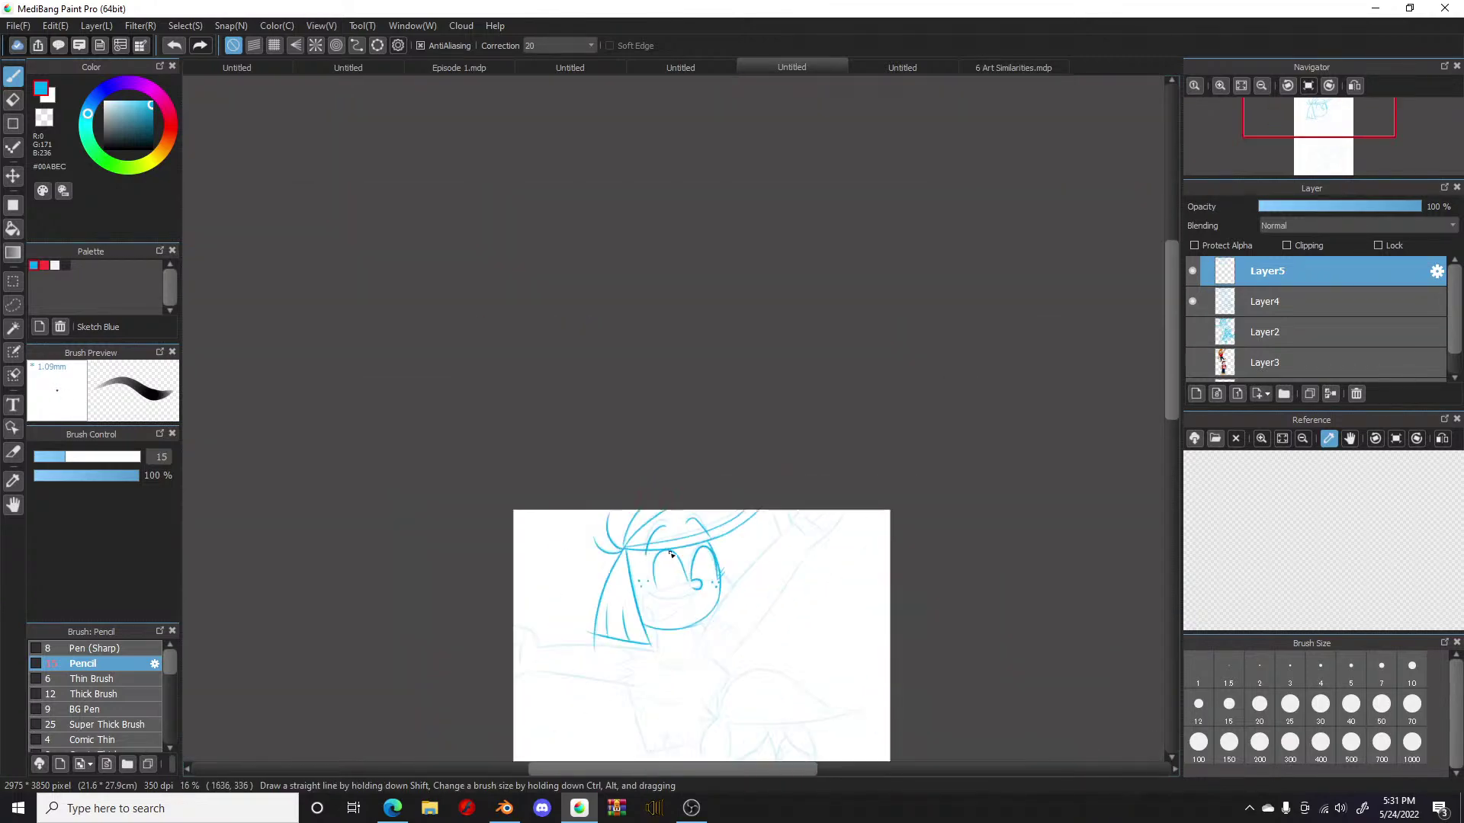
Step: Draw the smile's curved upper line from below the near cheek's freckles to beneath the nose, redoing it to follow the faded sketch
scroll(671, 644, up, 6)
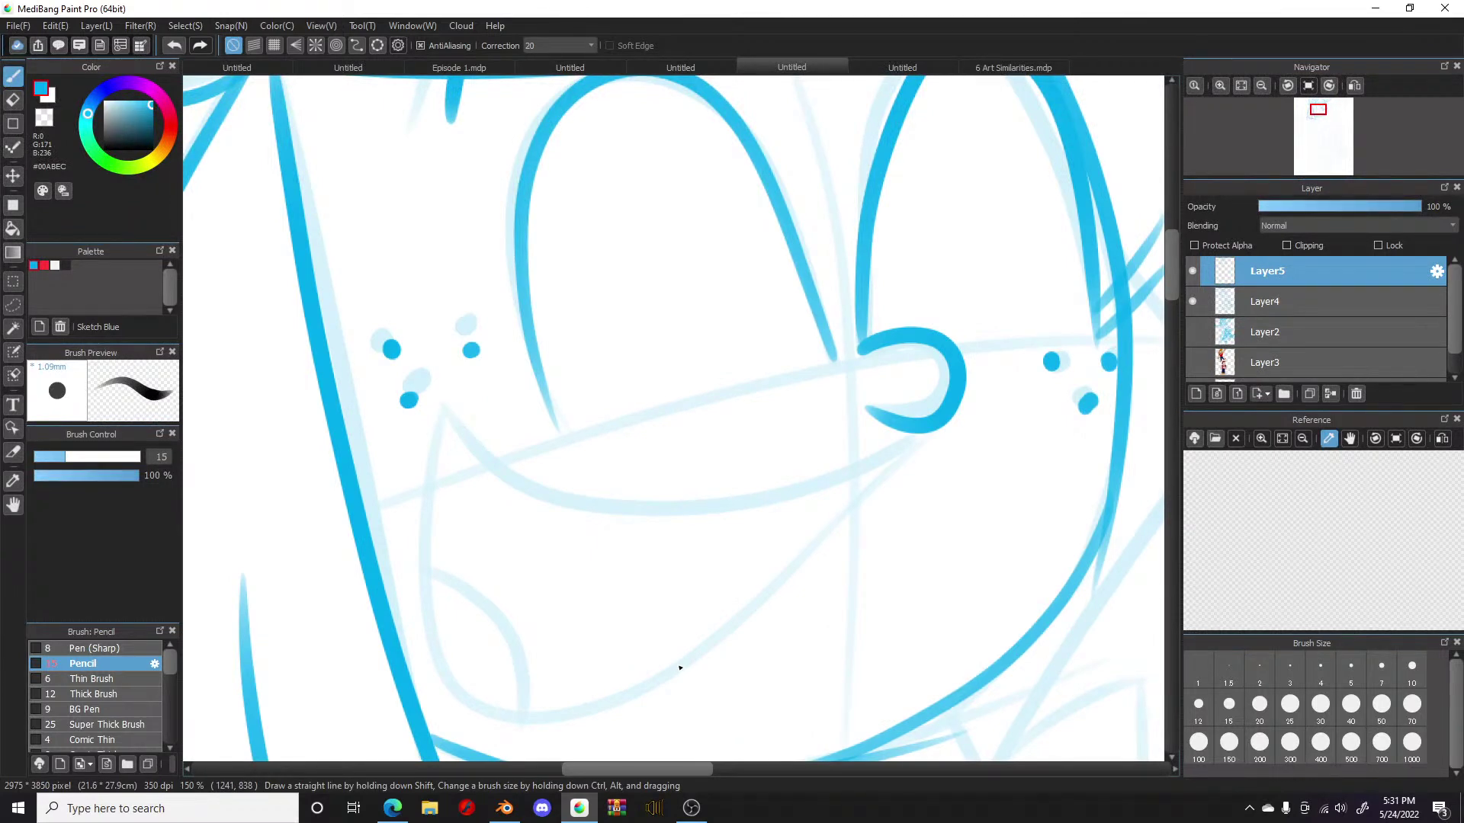
mouse_move(438, 402)
mouse_down()
mouse_move(463, 429)
mouse_move(644, 491)
mouse_move(935, 398)
mouse_up()
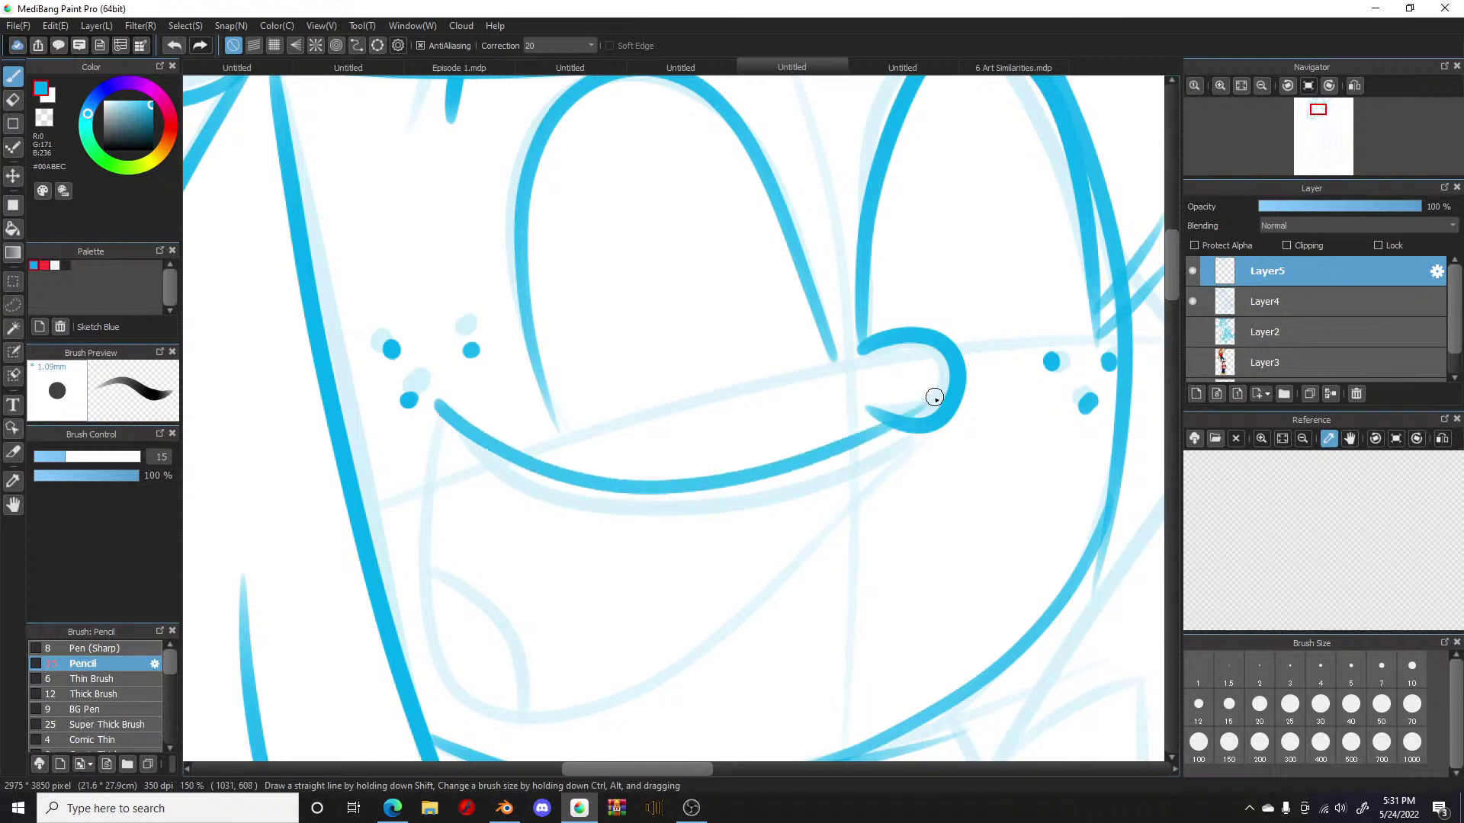
key(ctrl+z)
mouse_move(441, 404)
mouse_down()
mouse_move(513, 495)
mouse_move(690, 546)
mouse_move(541, 472)
mouse_move(705, 495)
mouse_move(926, 444)
mouse_up()
key(ctrl+z)
key(ctrl+z)
mouse_move(435, 402)
mouse_down()
mouse_move(564, 509)
mouse_move(835, 485)
mouse_move(957, 440)
mouse_up()
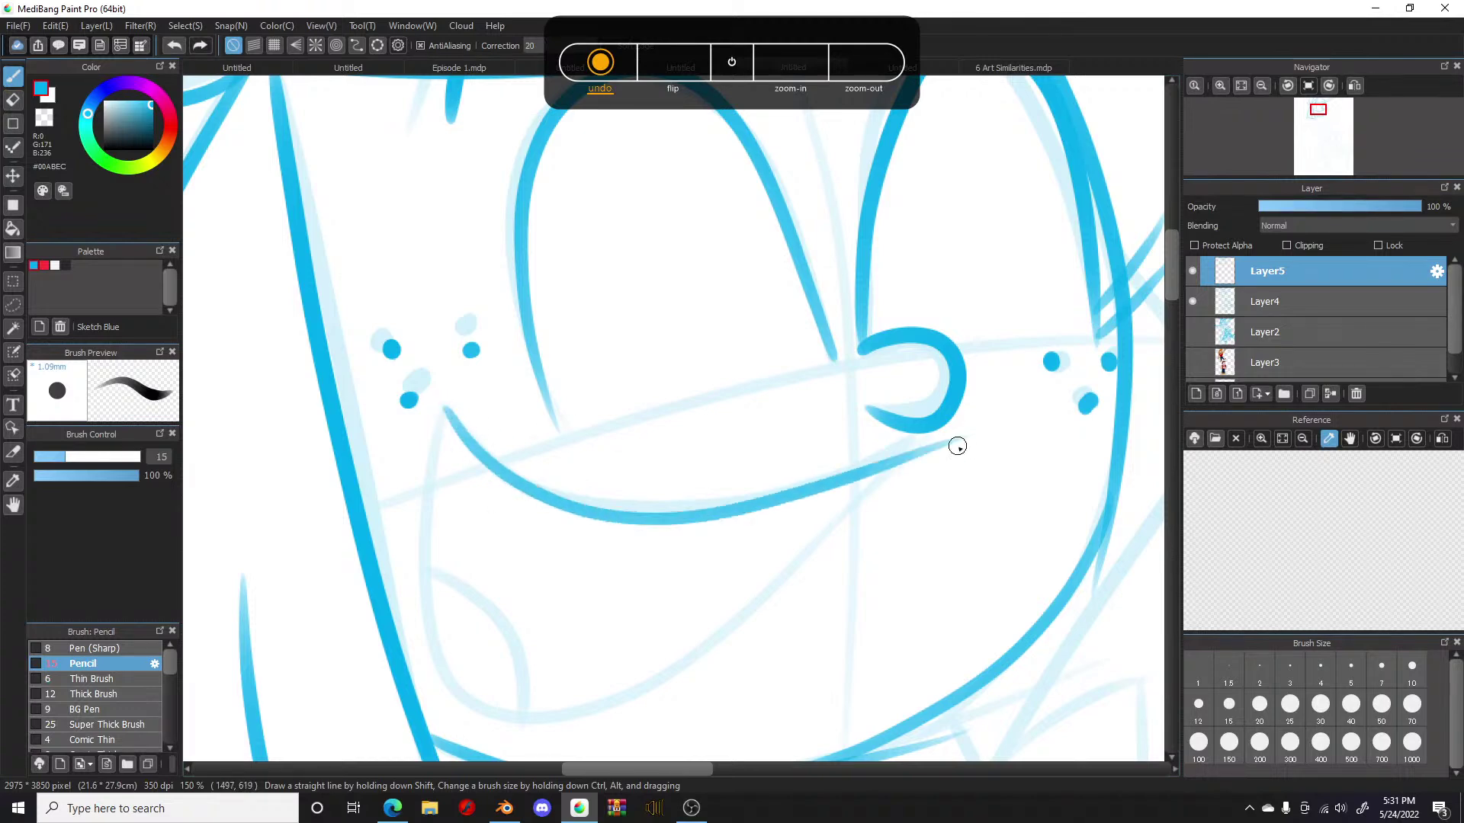
Step: Outline the lower edge of the open mouth up to the smile line and add the curved tongue in its near corner
mouse_move(443, 408)
mouse_down()
mouse_move(419, 536)
mouse_move(455, 693)
mouse_move(643, 700)
mouse_move(873, 471)
mouse_move(644, 670)
mouse_up()
key(ctrl+z)
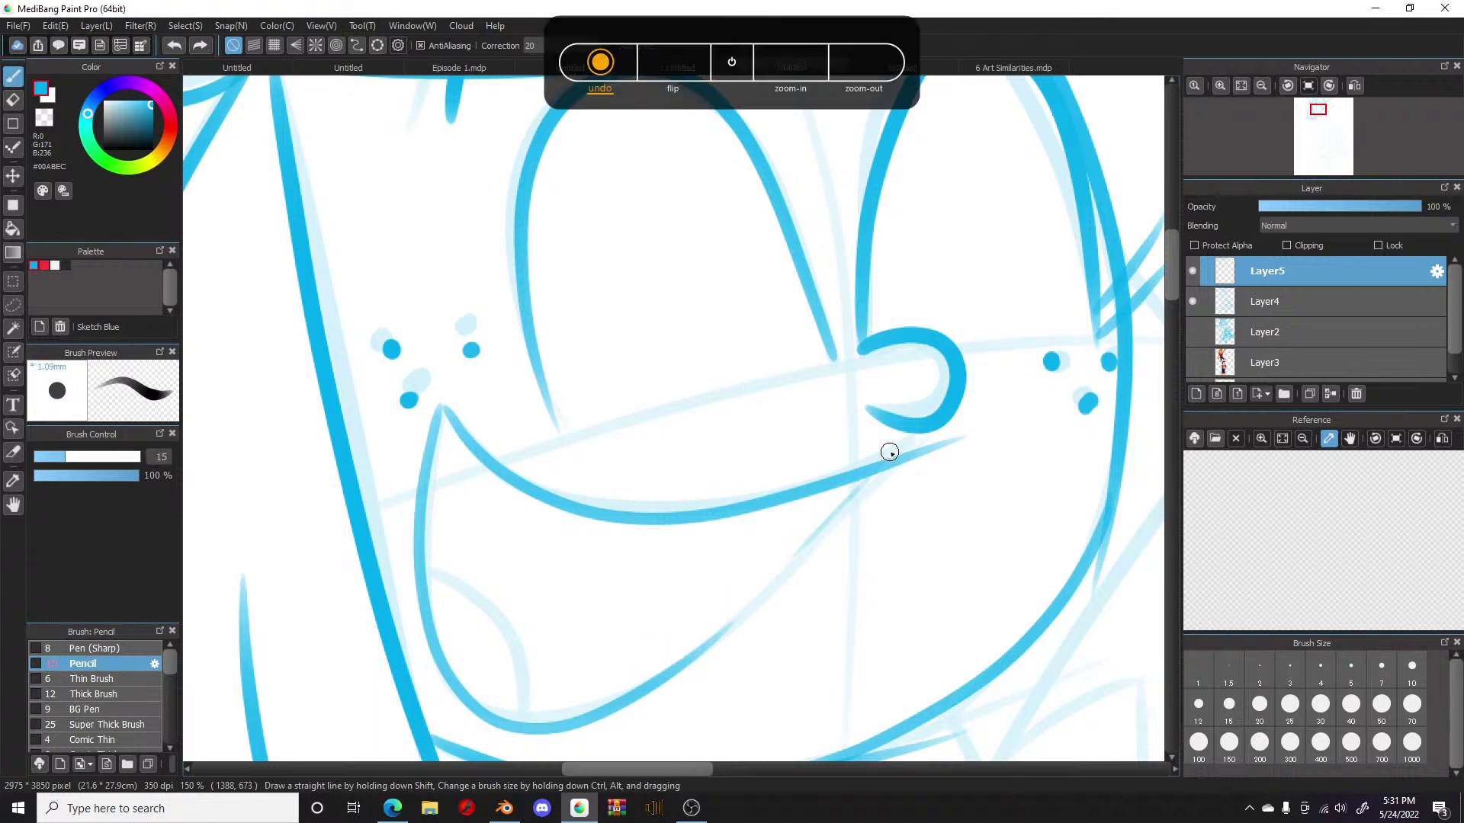
drag(876, 467, 654, 683)
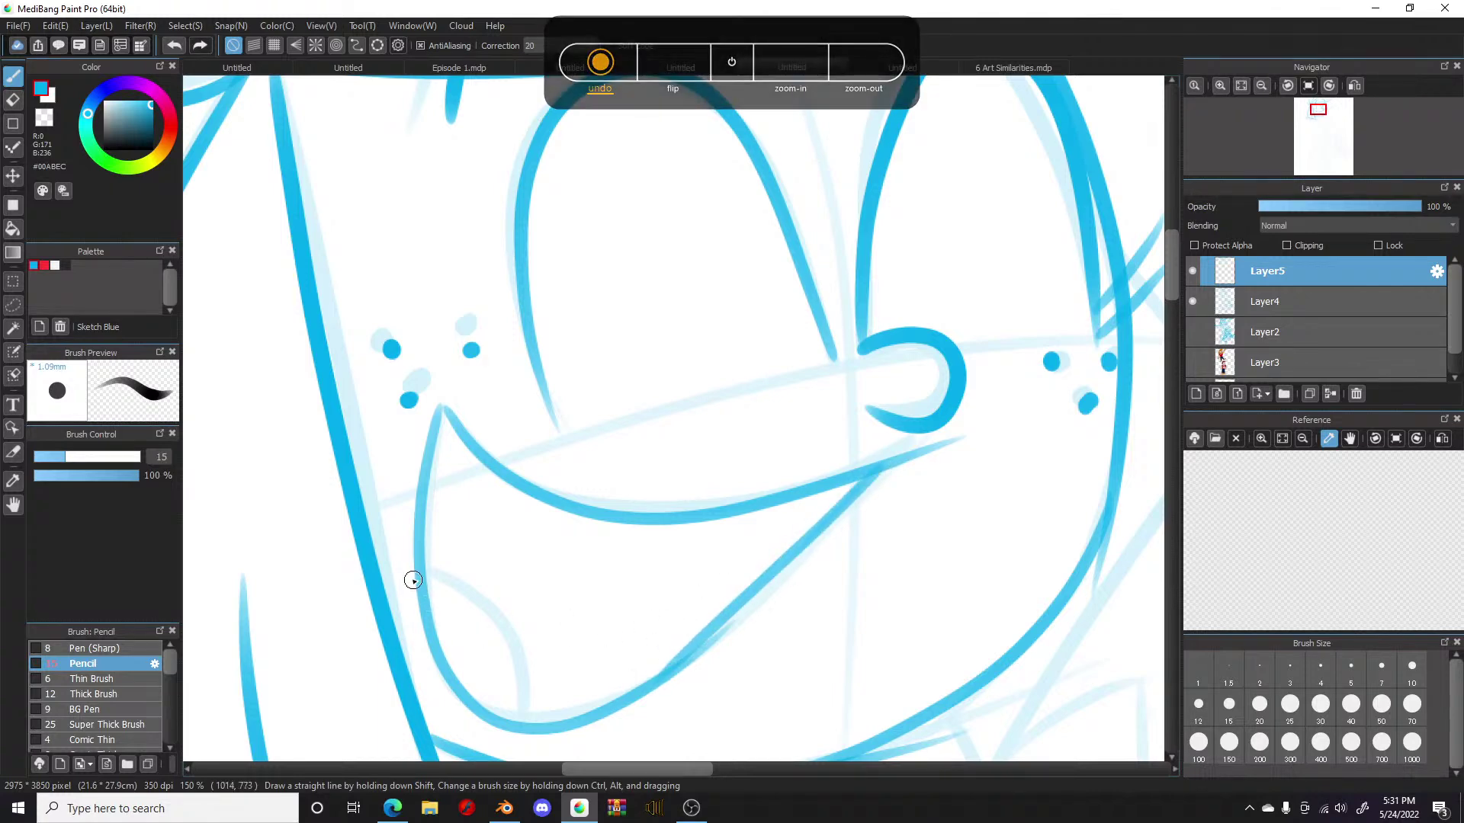
mouse_move(424, 572)
mouse_down()
mouse_move(495, 639)
mouse_move(506, 696)
mouse_up()
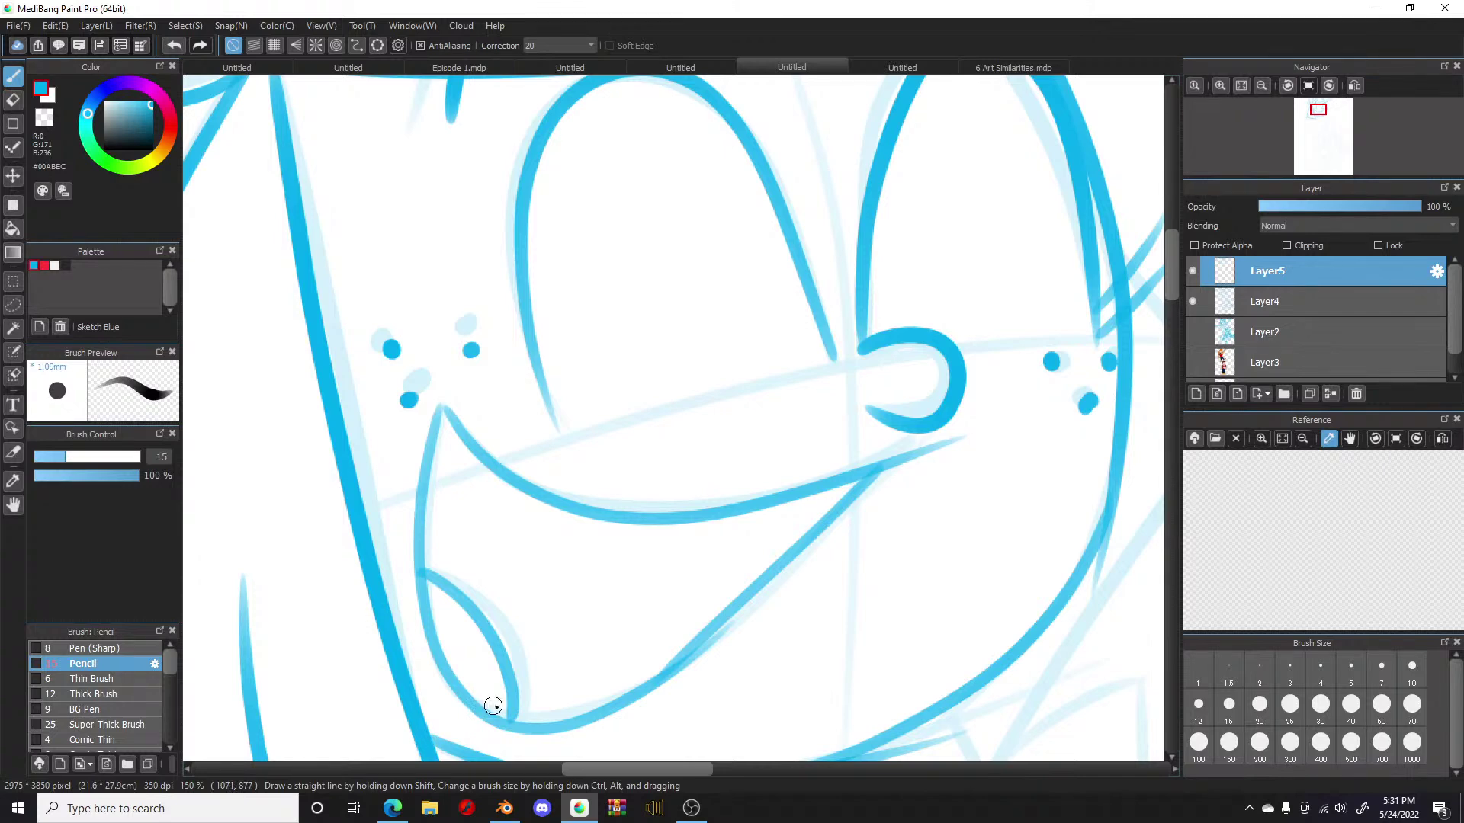
scroll(589, 587, down, 5)
scroll(565, 501, down, 1)
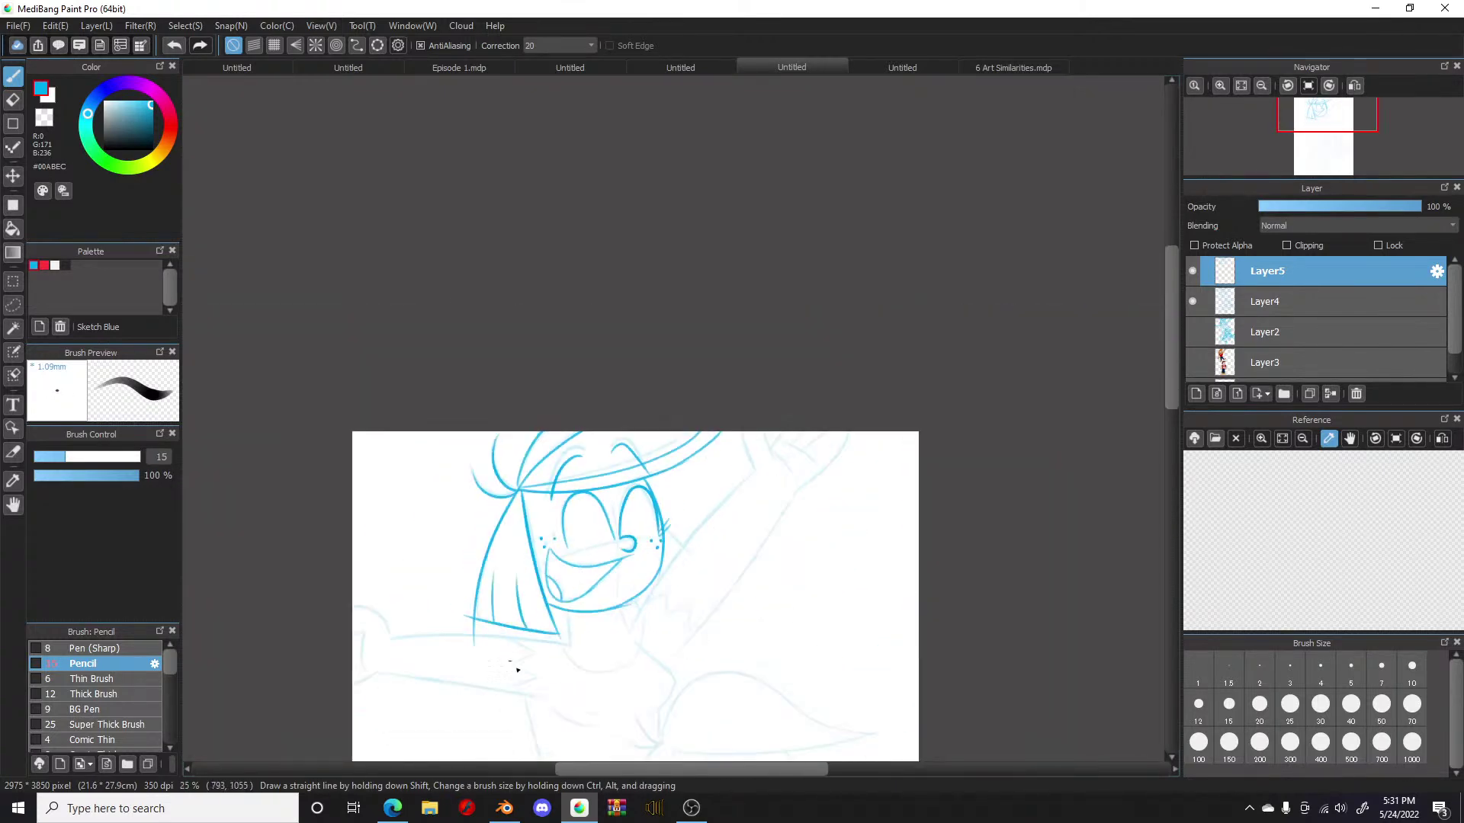
Step: Draw both sides of the upper character's neck below the jaw, redoing the near side as a straighter vertical line
scroll(587, 694, up, 2)
scroll(704, 665, up, 1)
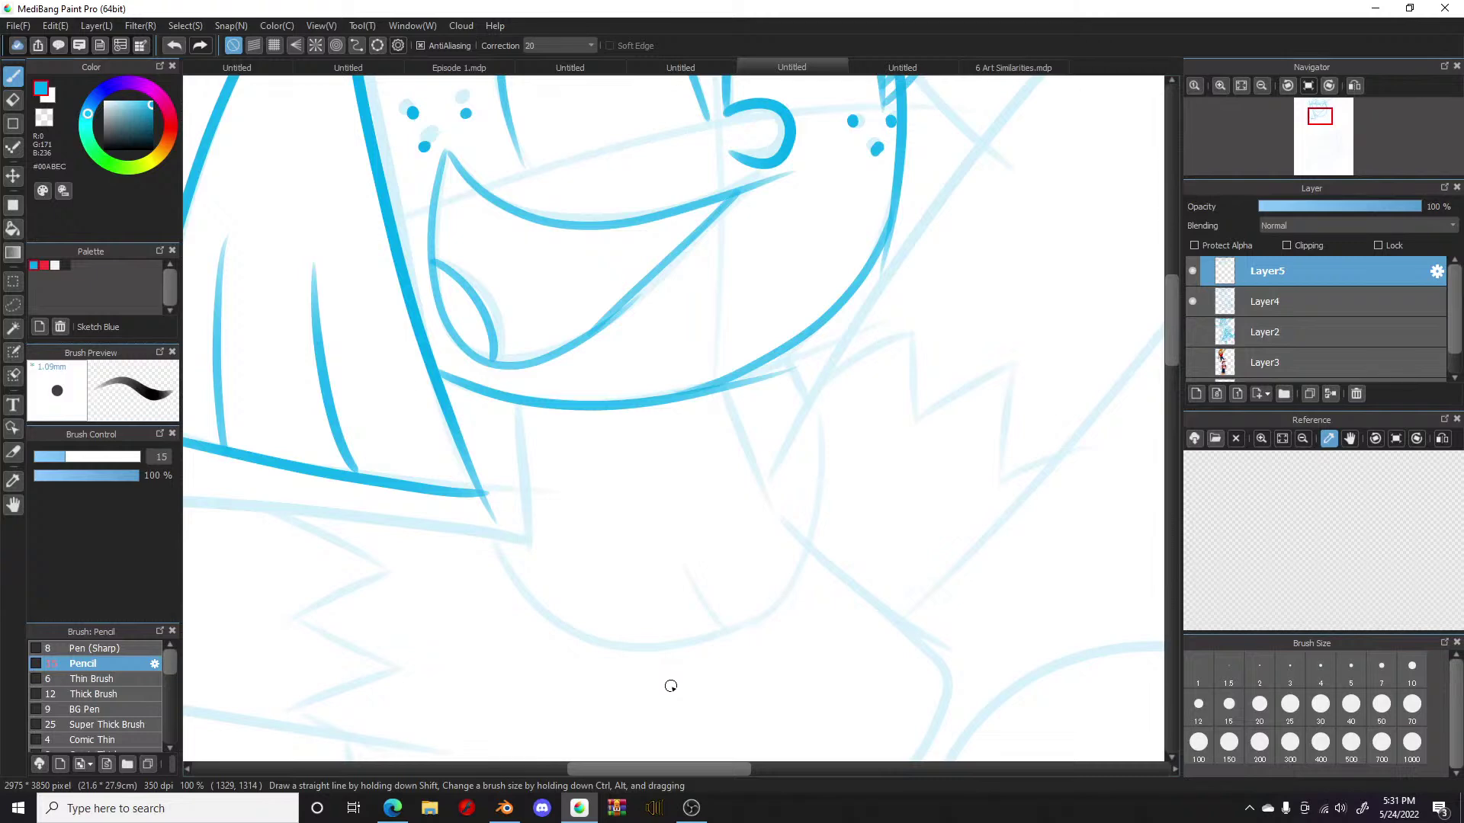
drag(516, 406, 536, 544)
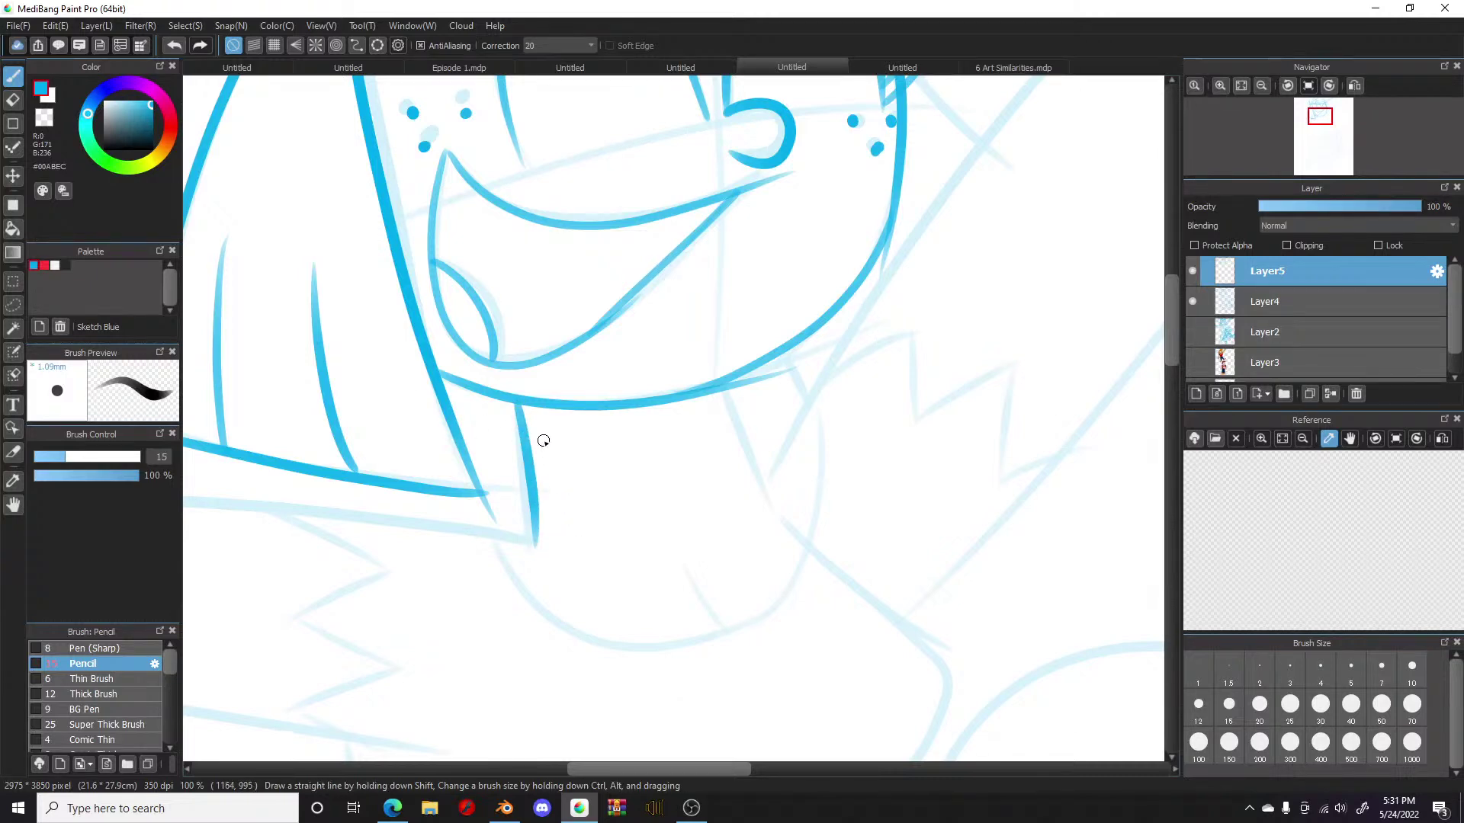
key(ctrl+z)
drag(516, 404, 515, 553)
drag(725, 379, 766, 507)
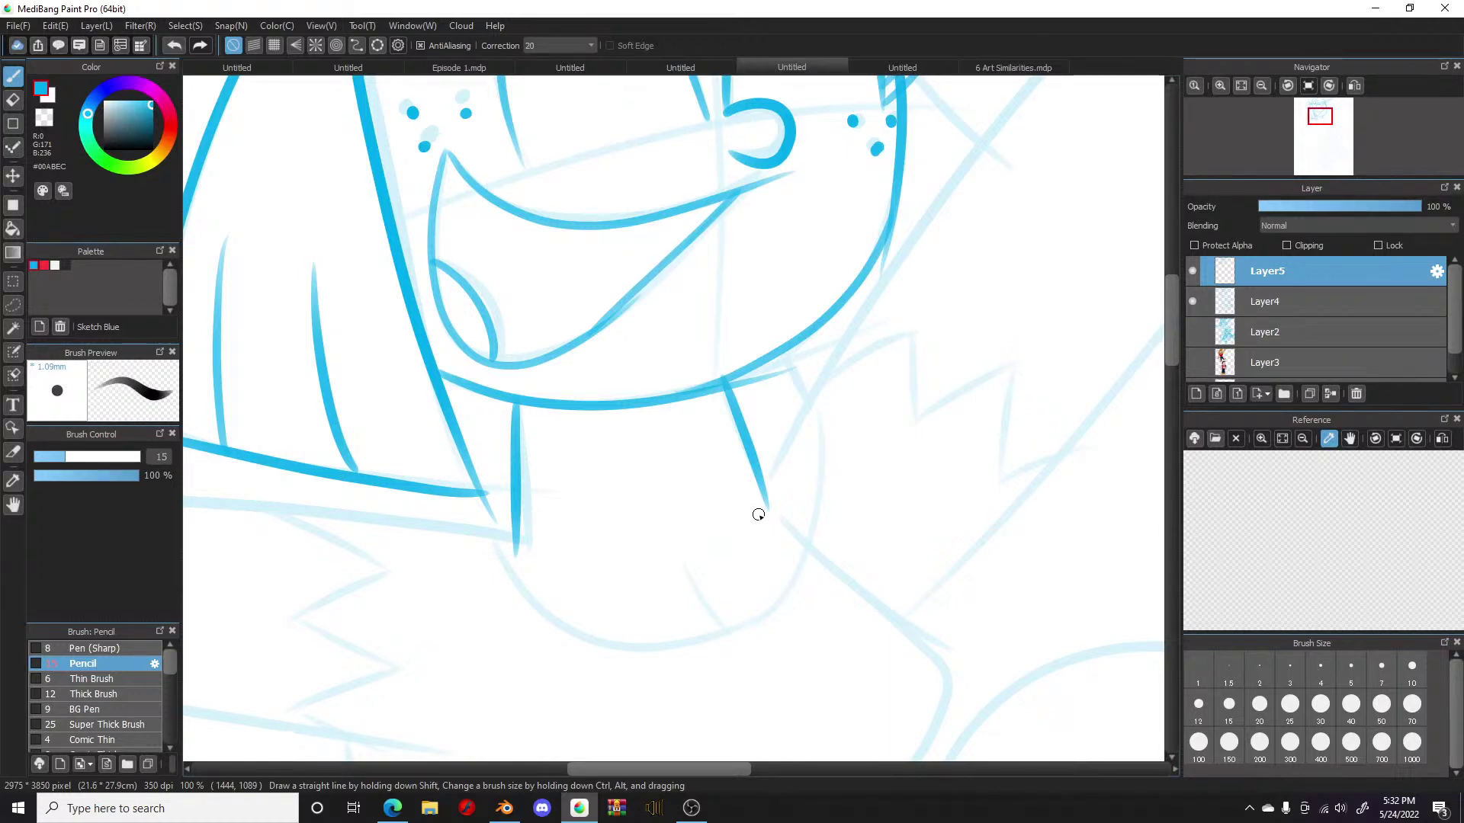
scroll(758, 515, down, 4)
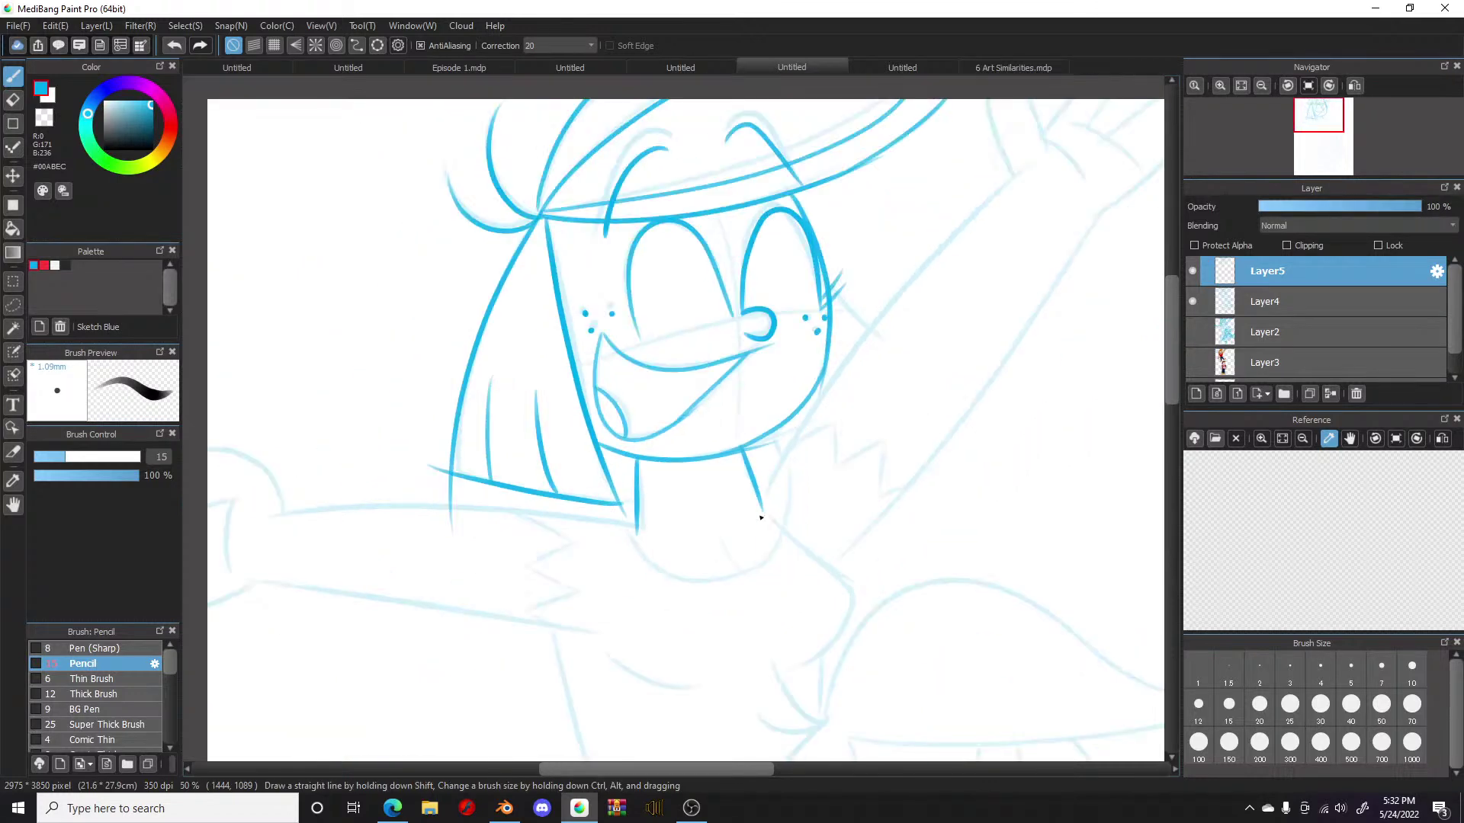
Step: Outline the upper character's raised hand over the faded sketch, including the finger edges, palm curves and outer side down to the wrist
scroll(931, 386, up, 4)
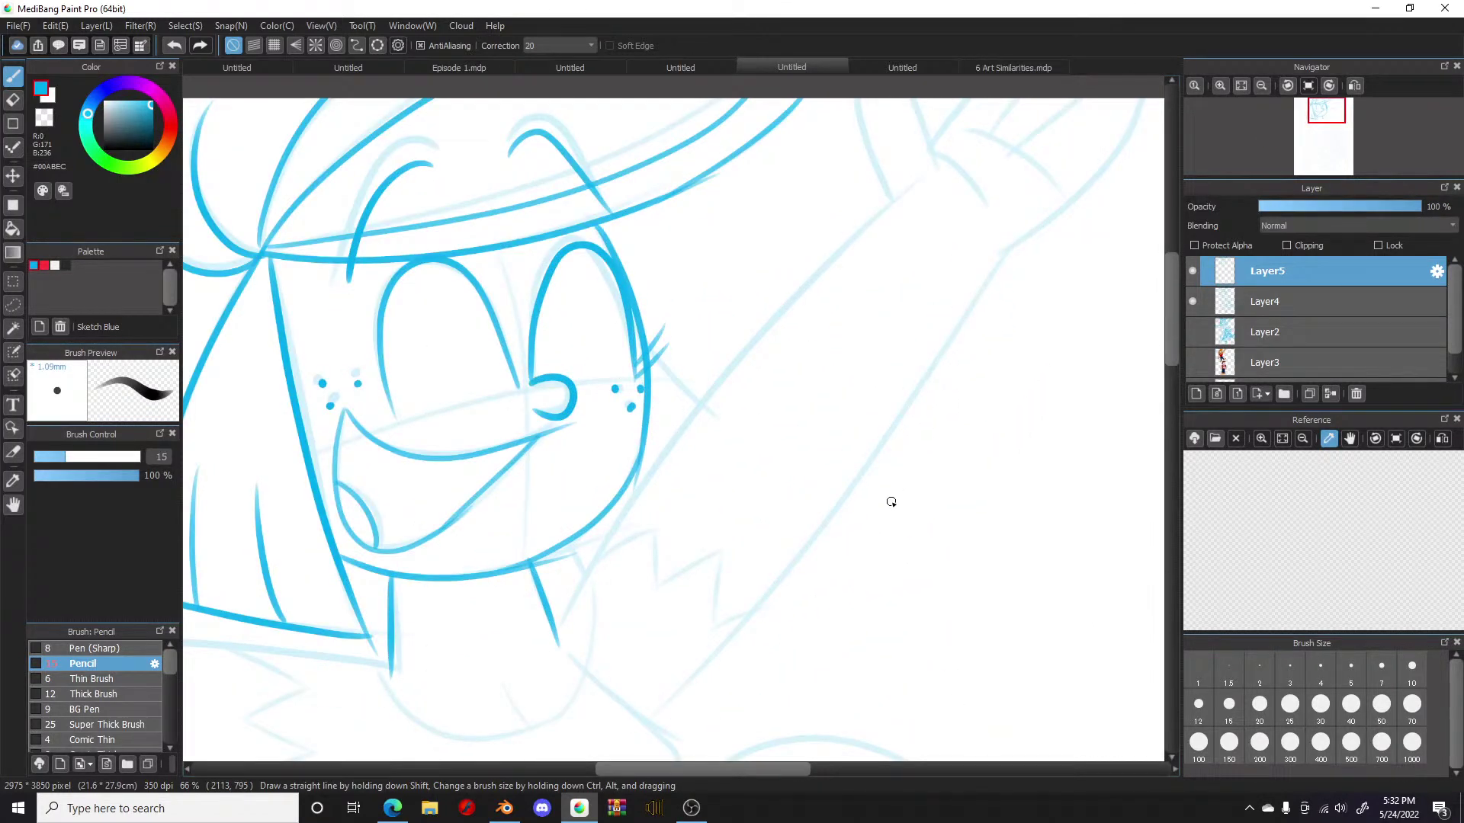
drag(890, 200, 853, 99)
drag(931, 156, 906, 100)
mouse_move(928, 151)
mouse_down()
mouse_move(994, 220)
mouse_move(1120, 135)
mouse_move(1090, 183)
mouse_move(1126, 123)
mouse_move(1129, 80)
mouse_move(1059, 105)
mouse_move(1065, 179)
mouse_up()
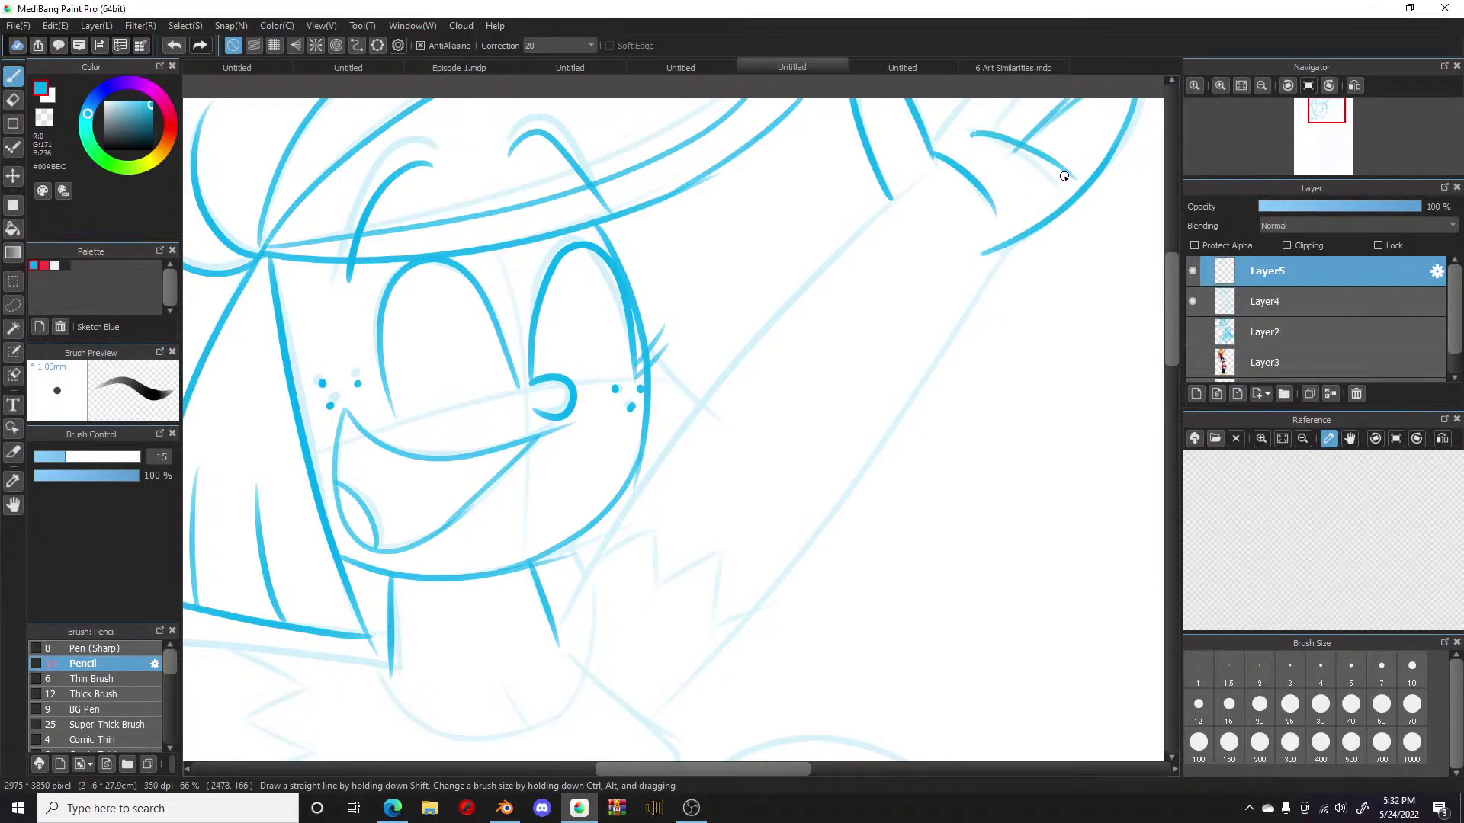
drag(1005, 119, 991, 136)
mouse_move(970, 126)
mouse_down()
mouse_move(933, 158)
mouse_move(960, 113)
mouse_up()
Step: Draw the raised arm's upper edge from the wrist down to the neck, redoing it until it curves smoothly past the face
mouse_move(889, 196)
mouse_down()
mouse_move(686, 425)
mouse_move(522, 643)
mouse_up()
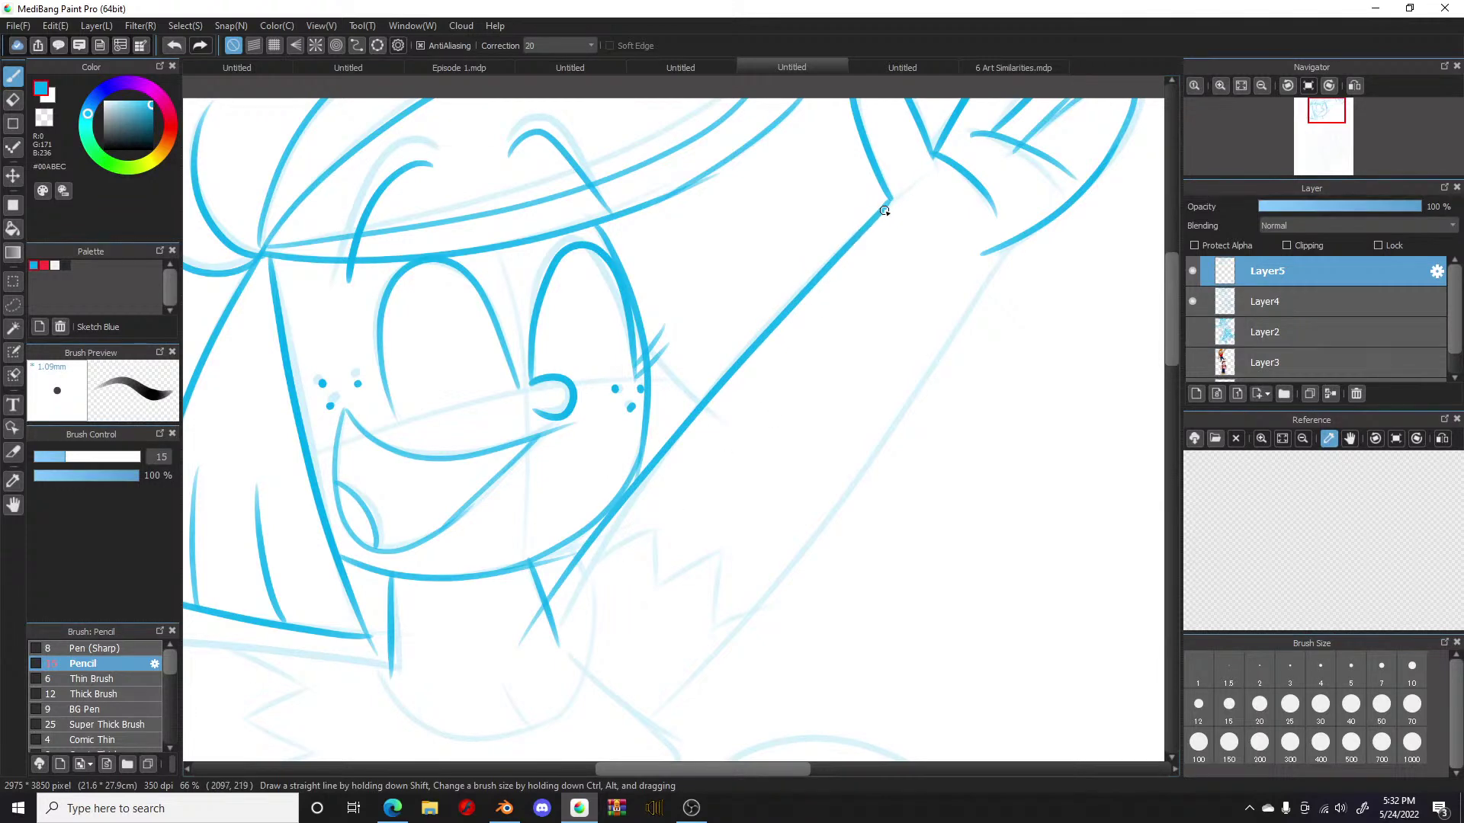
key(ctrl+z)
mouse_move(884, 200)
mouse_down()
mouse_move(757, 360)
mouse_move(579, 647)
mouse_up()
key(ctrl+z)
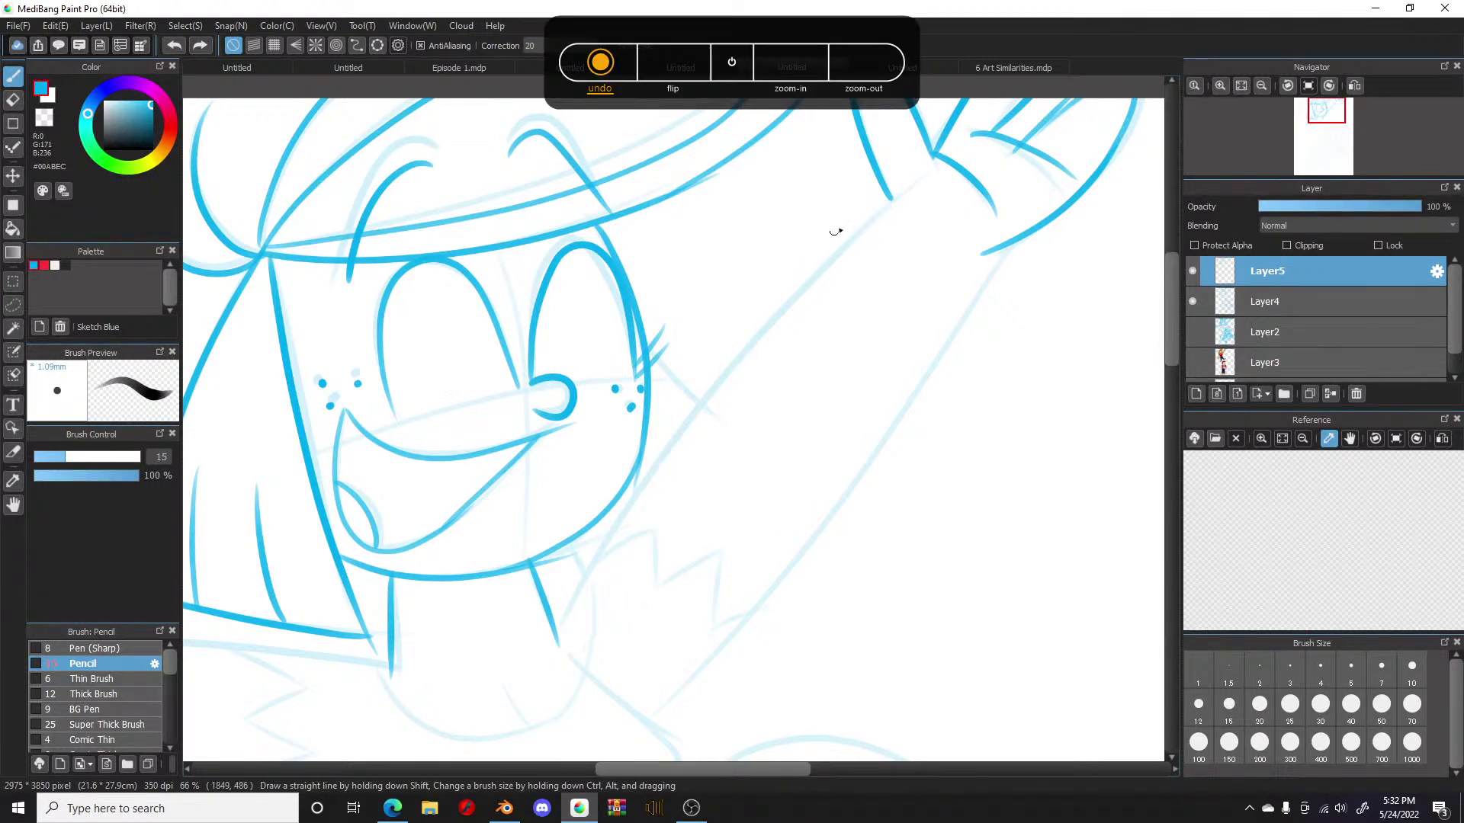
drag(890, 204, 537, 638)
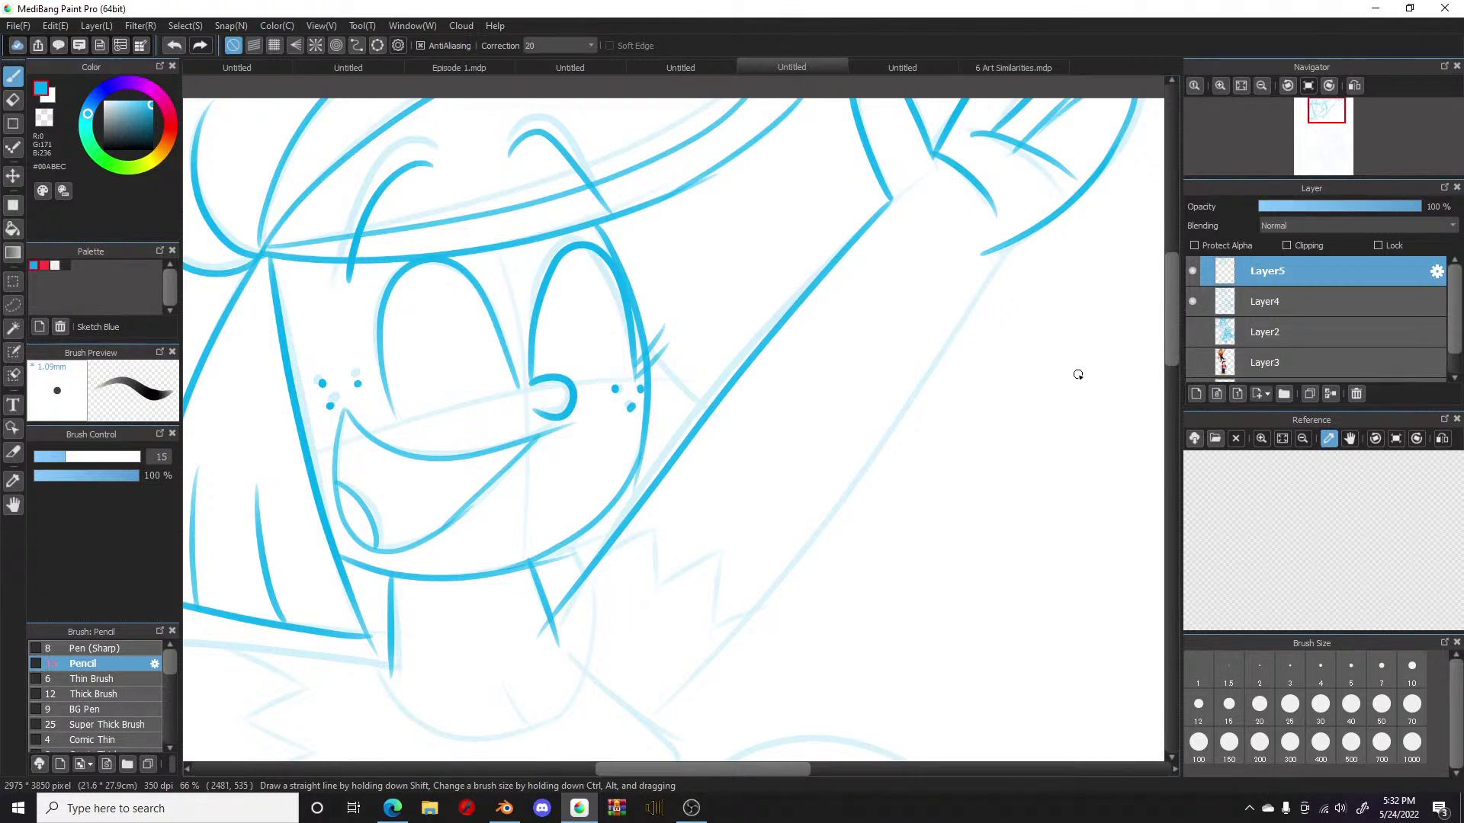
Step: Draw the raised arm's lower edge from wrist to armpit and add the short line beside the lashes and the jagged sleeve edge
drag(1177, 335, 1174, 367)
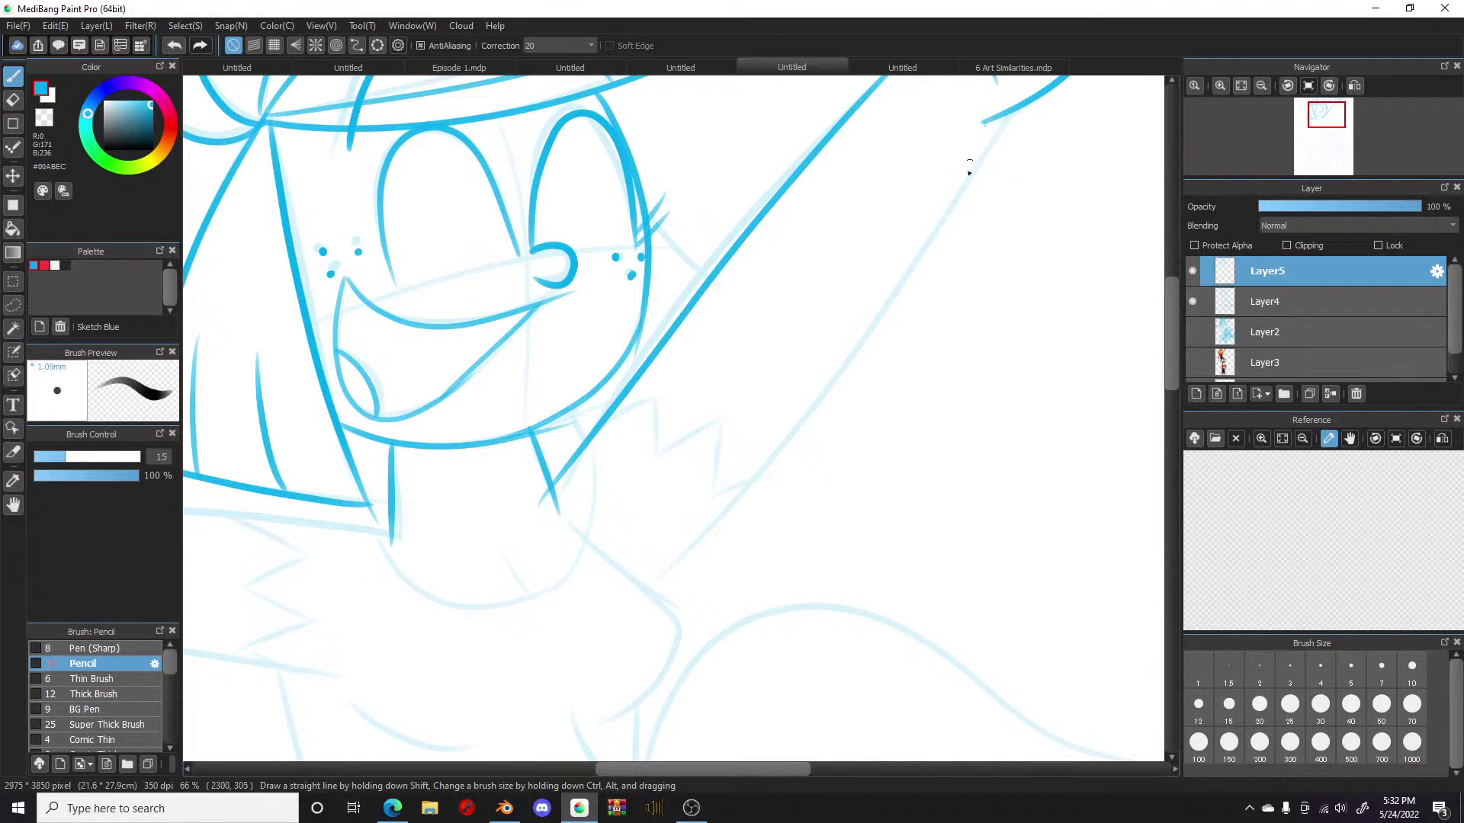
drag(981, 137, 616, 621)
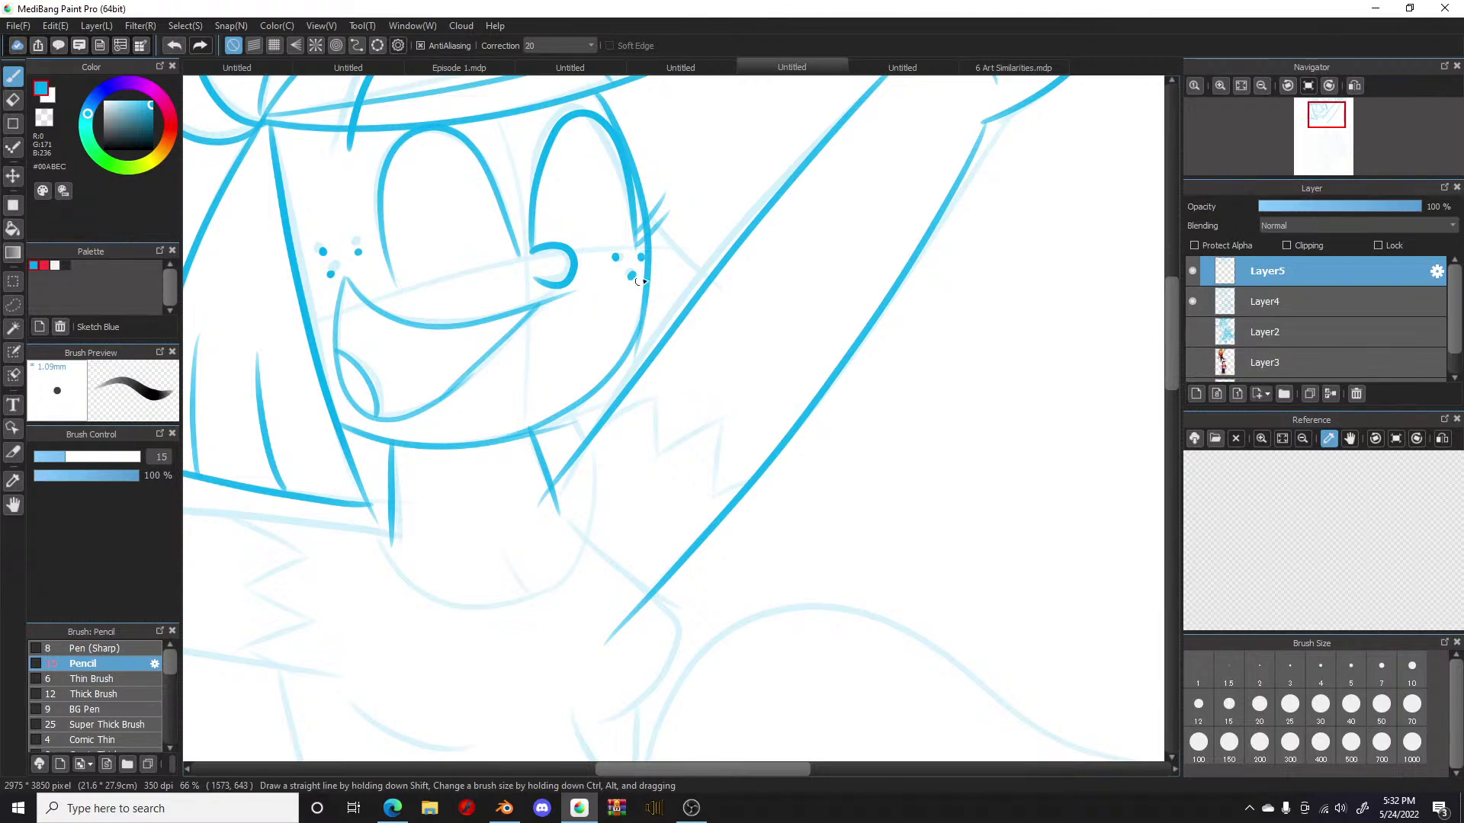
drag(648, 216, 709, 277)
mouse_move(572, 411)
mouse_down()
mouse_move(586, 442)
mouse_move(722, 425)
mouse_move(708, 494)
mouse_move(745, 488)
mouse_up()
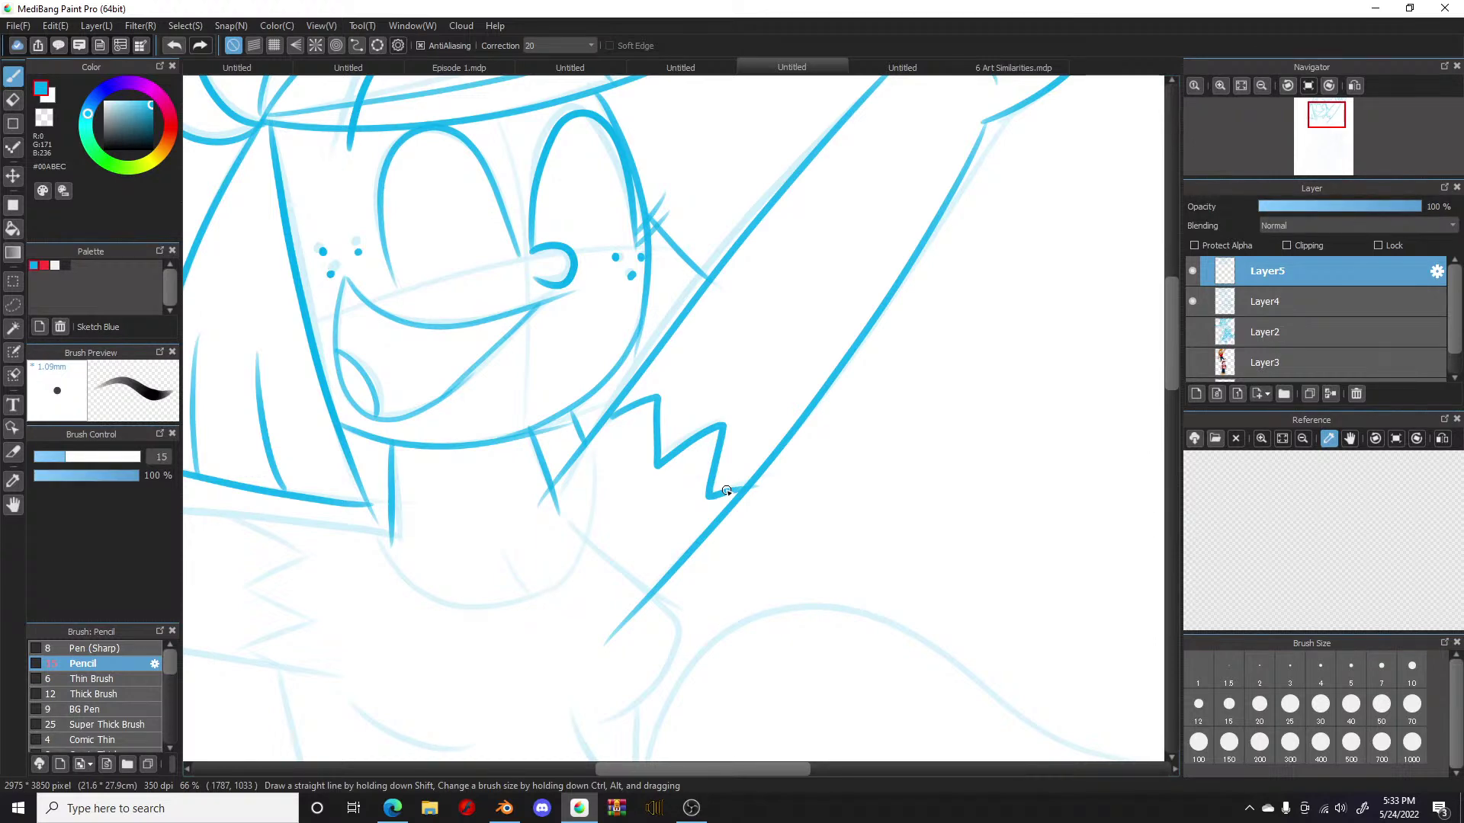
Step: Outline the outstretched arm's hand at the canvas edge with its rounded top, inner palm lines and lower edge up to the wrist
drag(1168, 349, 1179, 386)
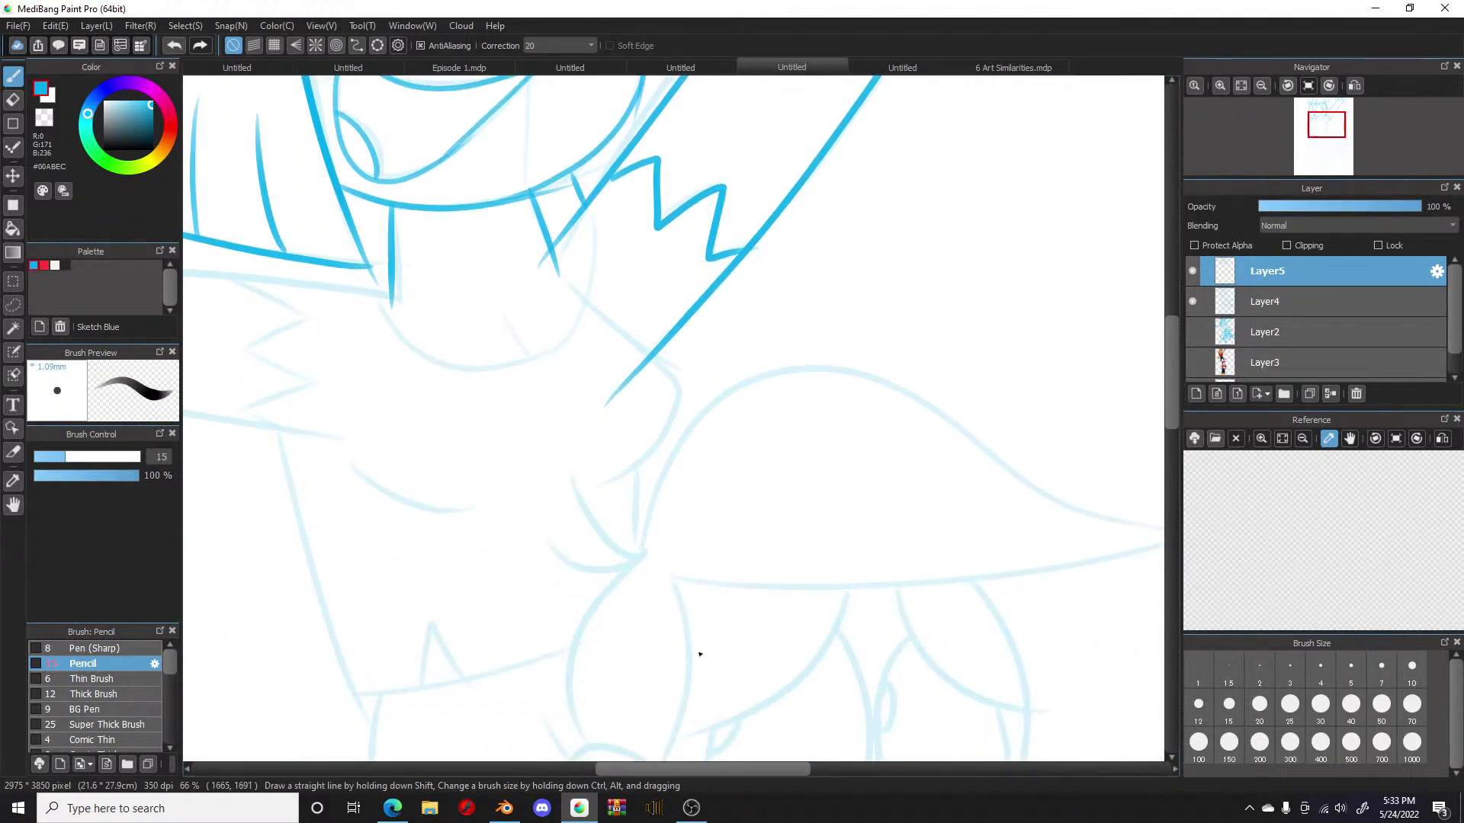
drag(683, 770, 586, 771)
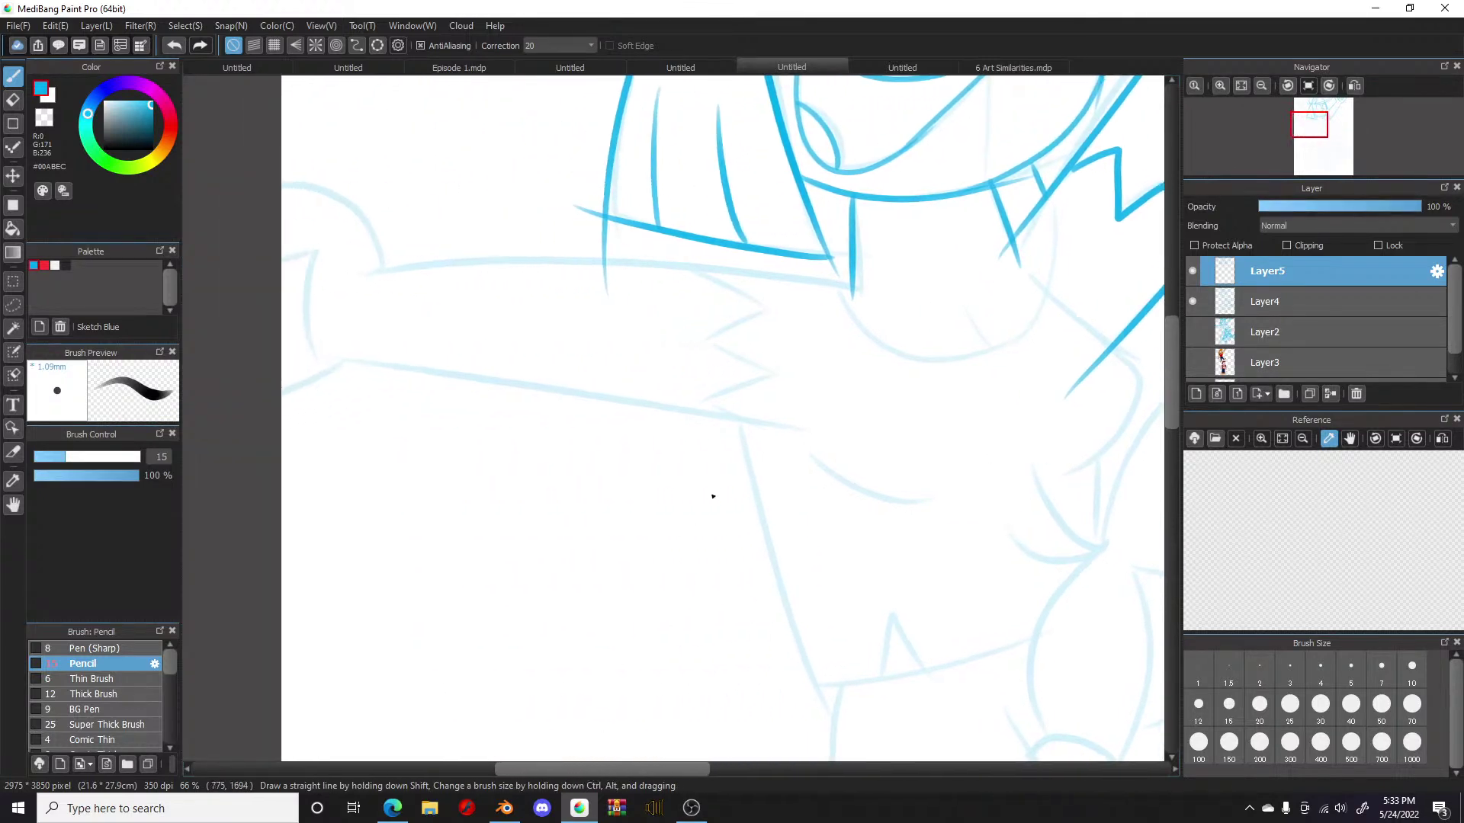
mouse_move(850, 293)
mouse_down()
mouse_move(471, 241)
mouse_move(376, 271)
mouse_up()
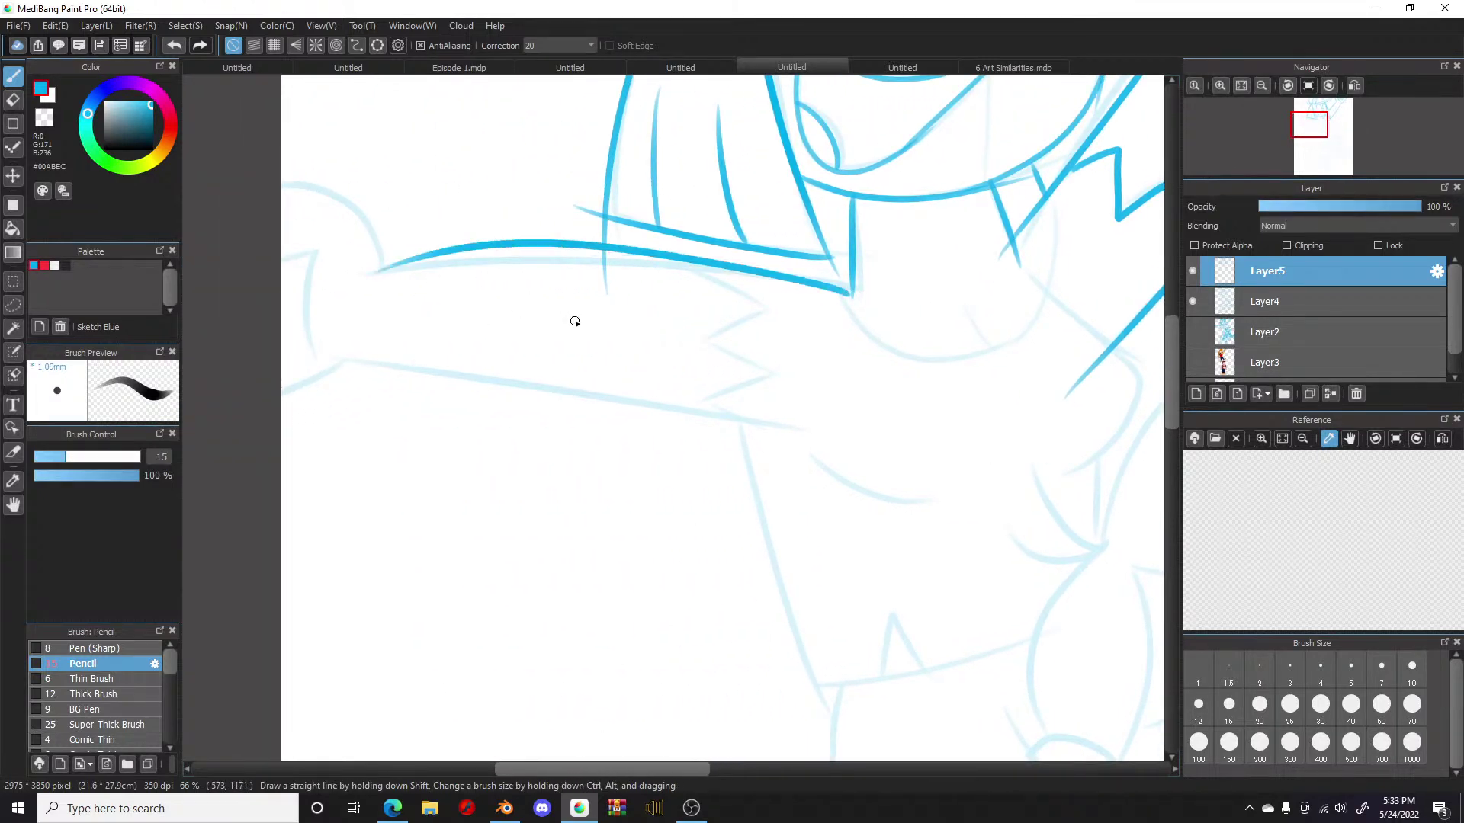
key(ctrl+z)
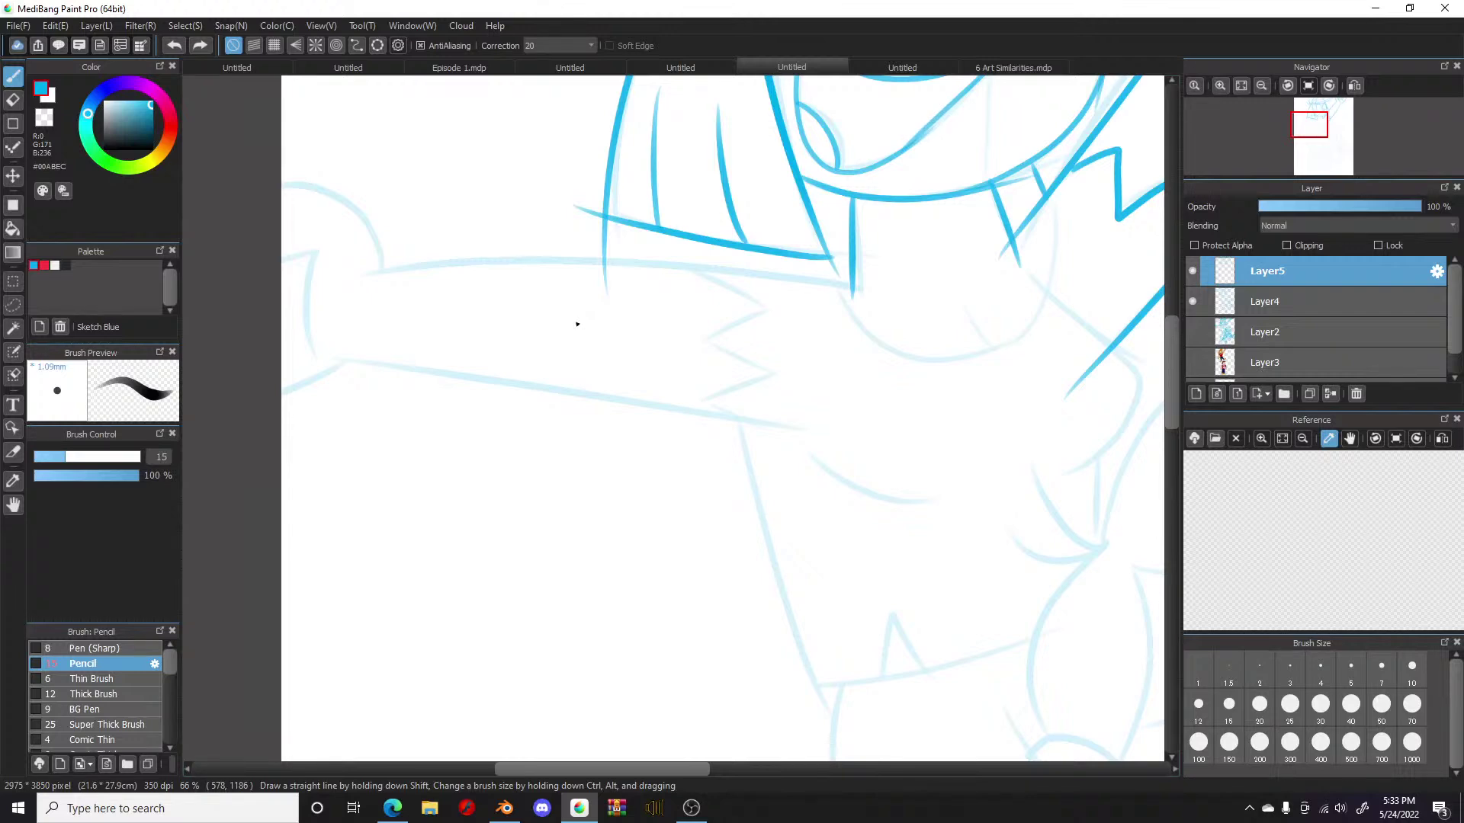
drag(385, 267, 280, 180)
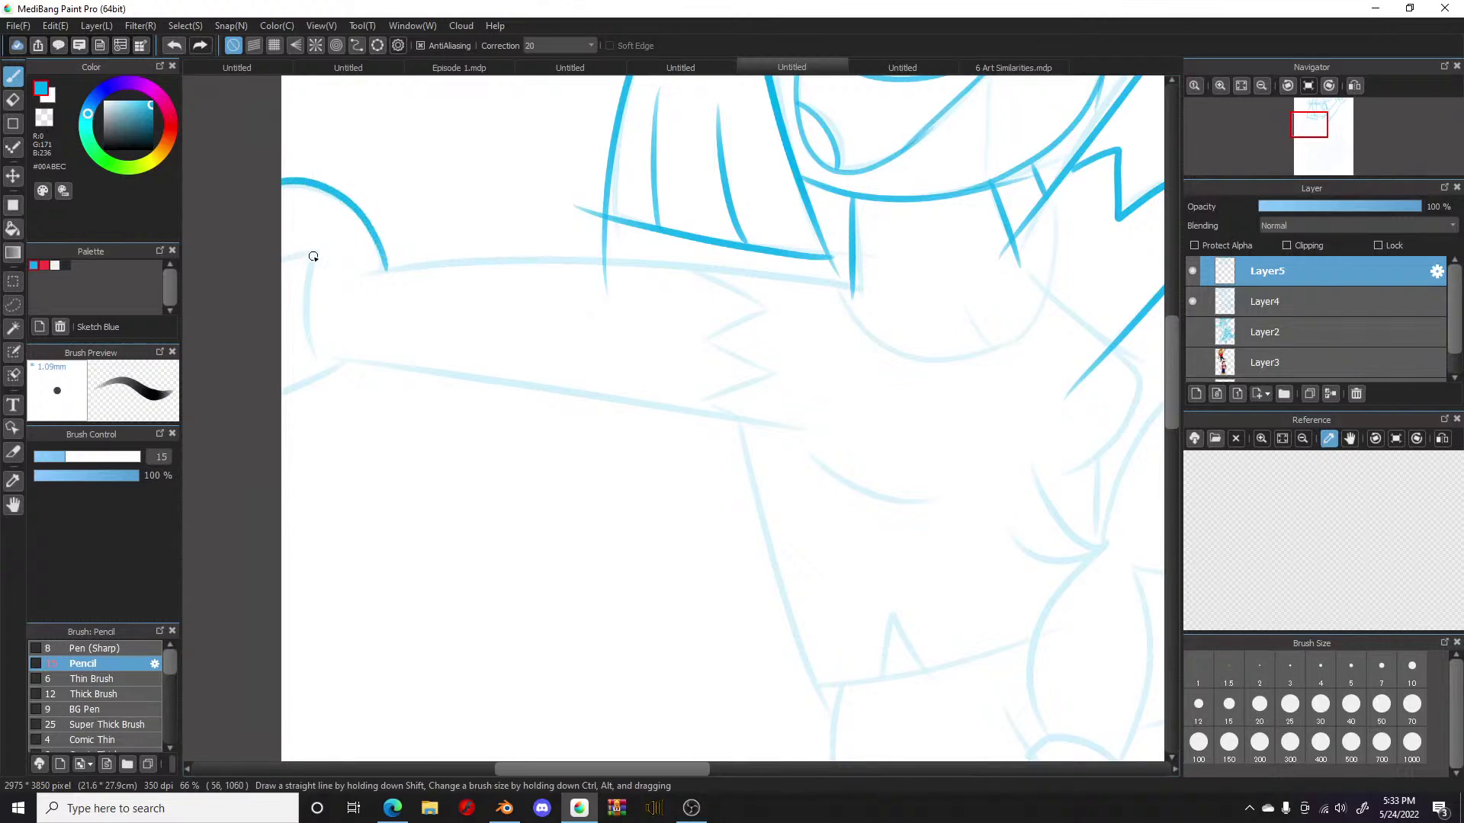
mouse_move(314, 248)
mouse_down()
mouse_move(309, 337)
mouse_move(281, 252)
mouse_up()
drag(353, 366, 364, 356)
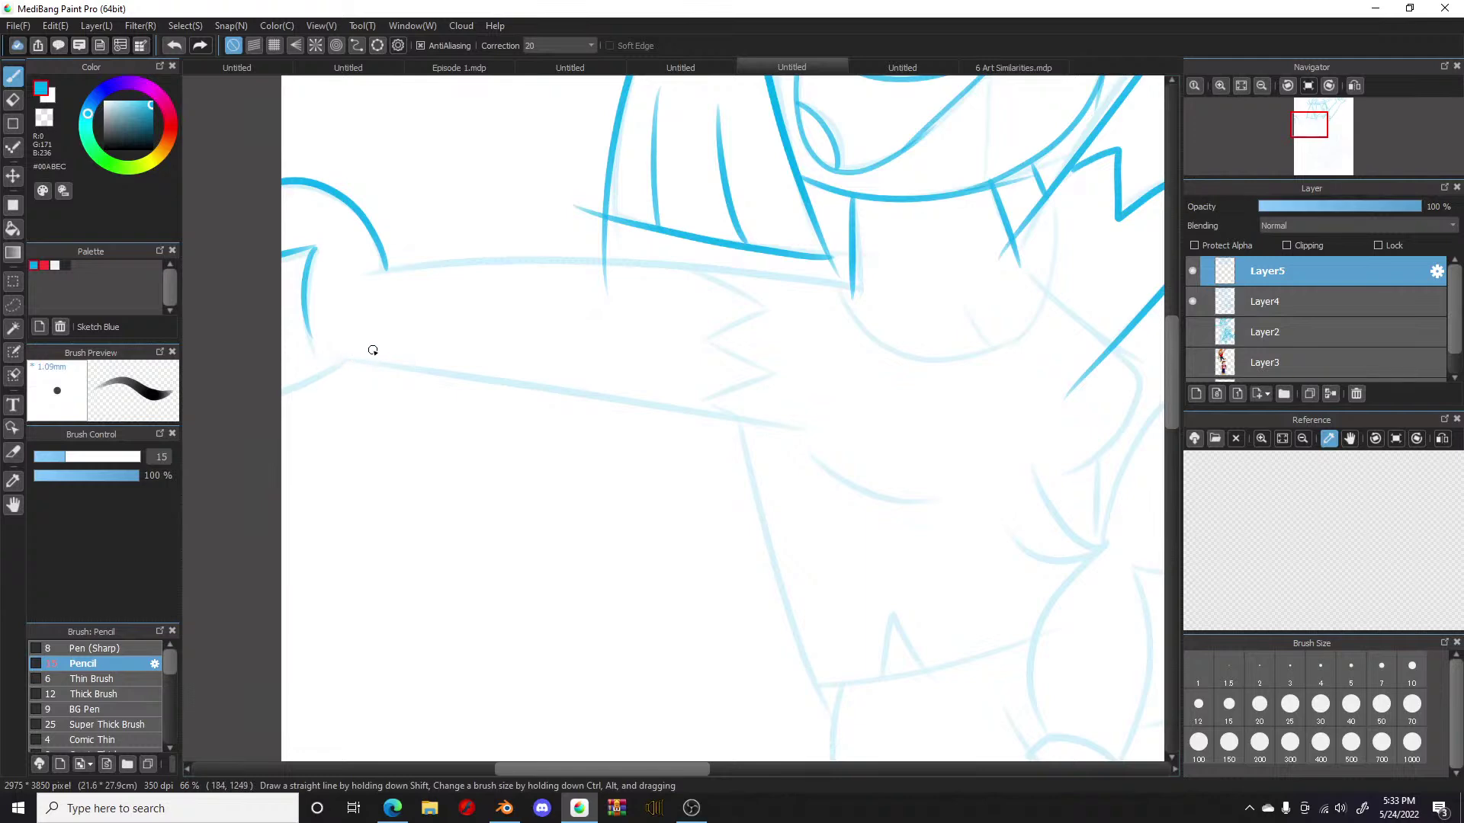
drag(284, 407, 364, 356)
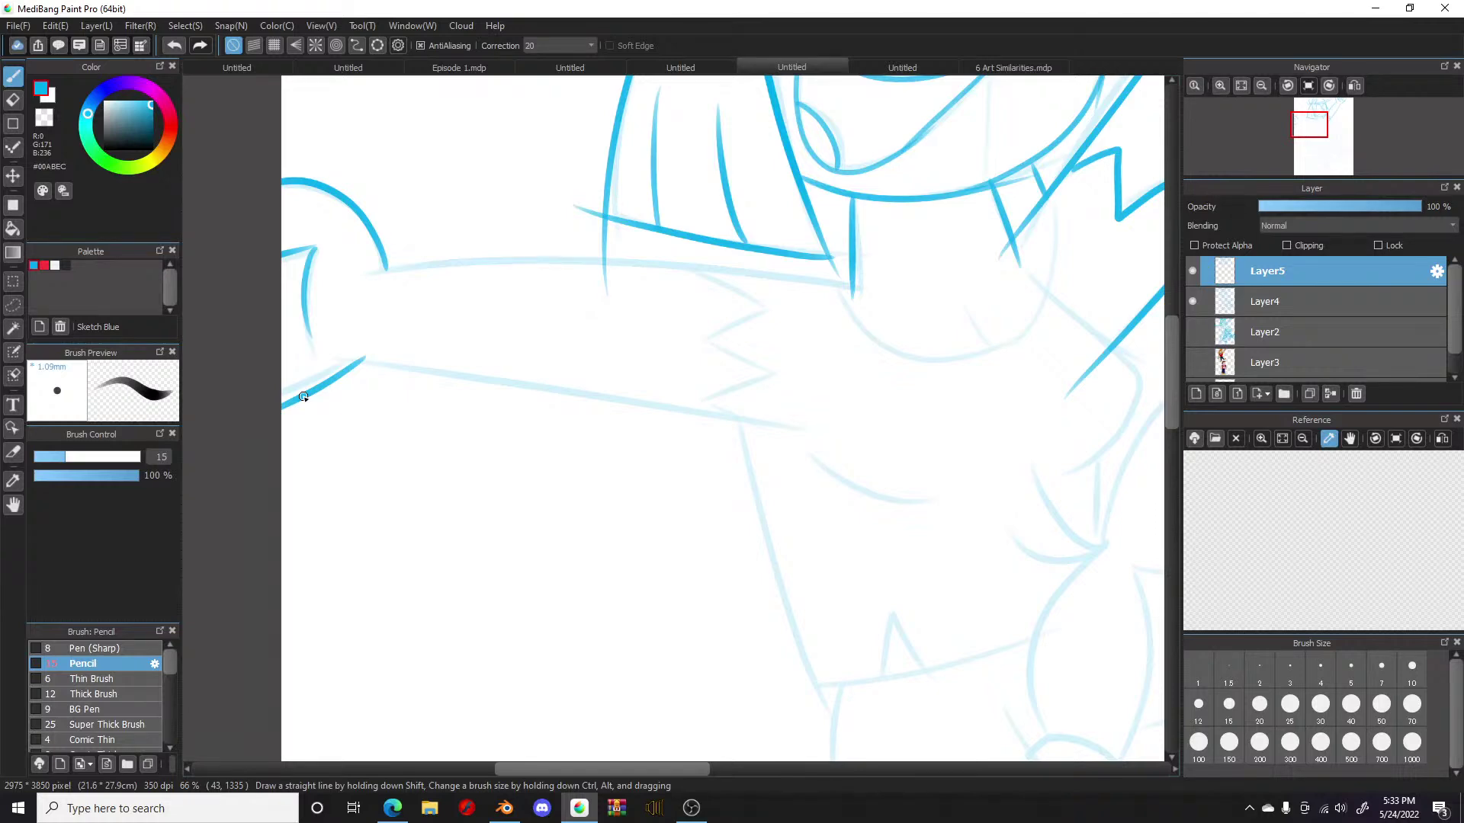
Step: Draw the outstretched arm's two edges, redoing the upper one closer to the faded sketch, and add the jagged sleeve edge near the shoulder
mouse_move(386, 269)
mouse_down()
mouse_move(657, 273)
mouse_move(880, 313)
mouse_up()
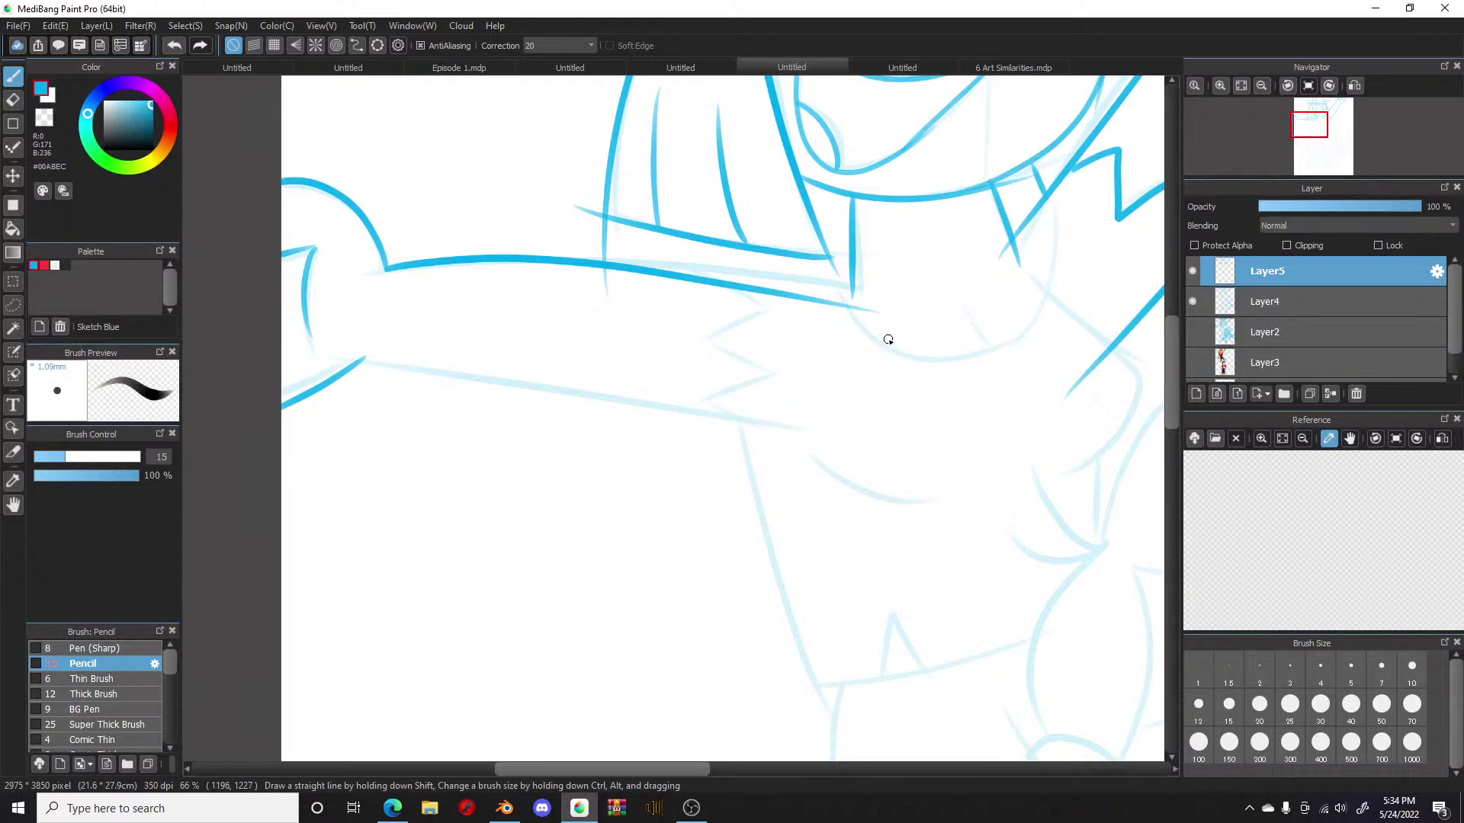
key(ctrl+z)
drag(385, 267, 736, 268)
drag(918, 293, 964, 300)
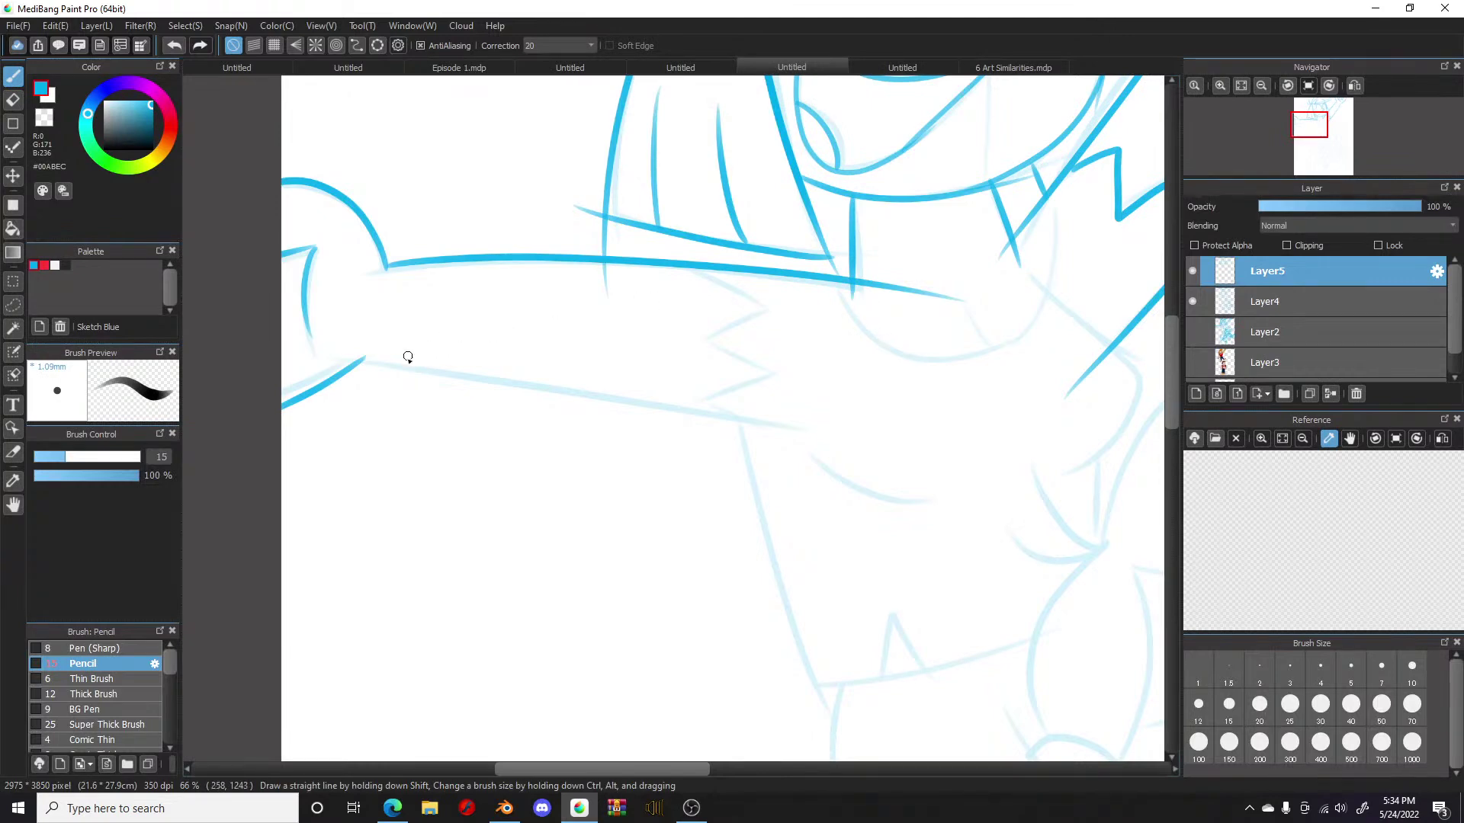
drag(406, 359, 827, 424)
mouse_move(694, 268)
mouse_down()
mouse_move(759, 293)
mouse_move(706, 334)
mouse_move(779, 366)
mouse_move(709, 403)
mouse_move(745, 421)
mouse_up()
Step: Erase the line ends overshooting the base of the neck on both sides
key(e)
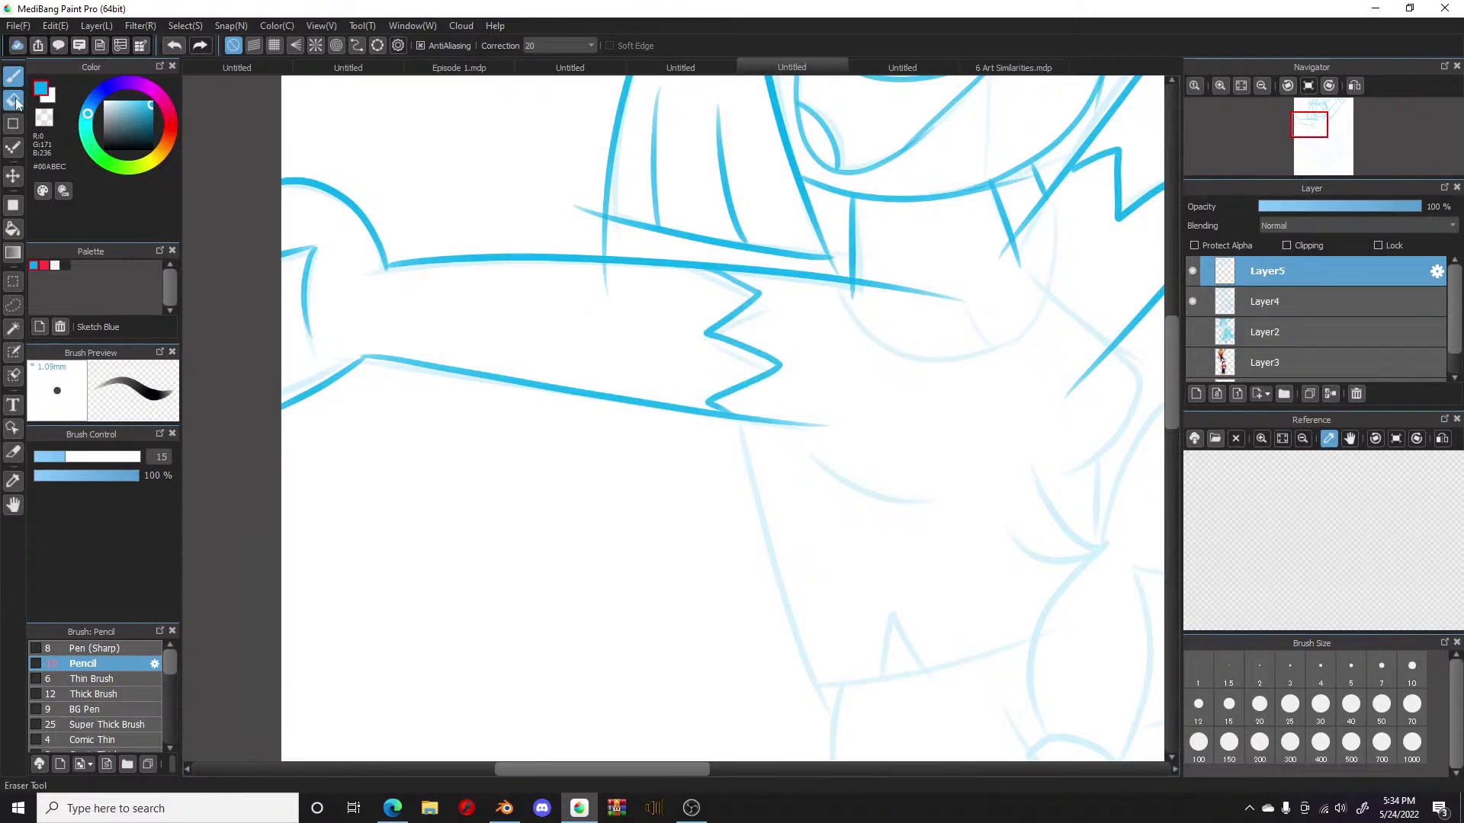
drag(954, 312, 869, 285)
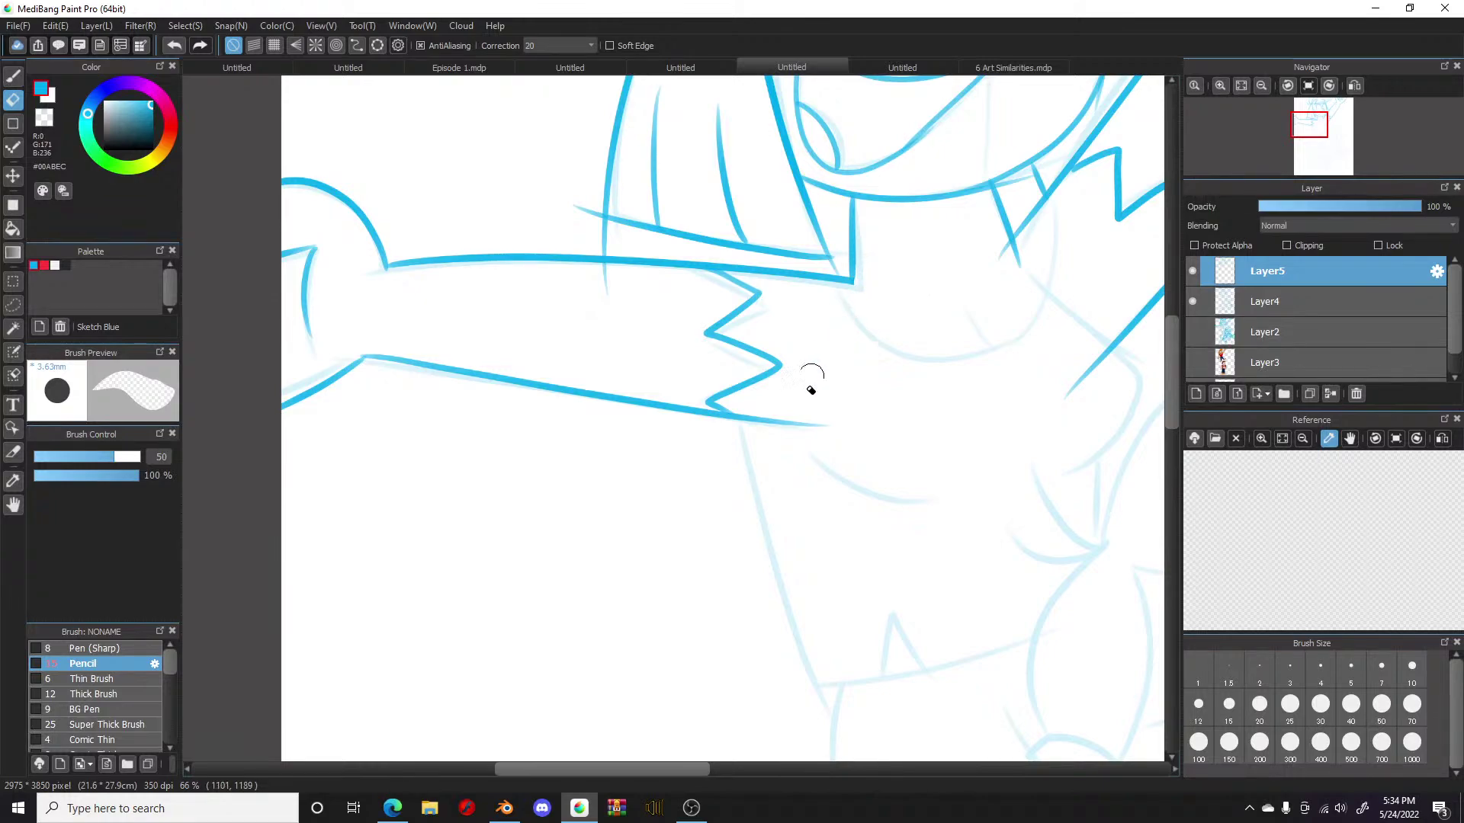
scroll(798, 395, down, 4)
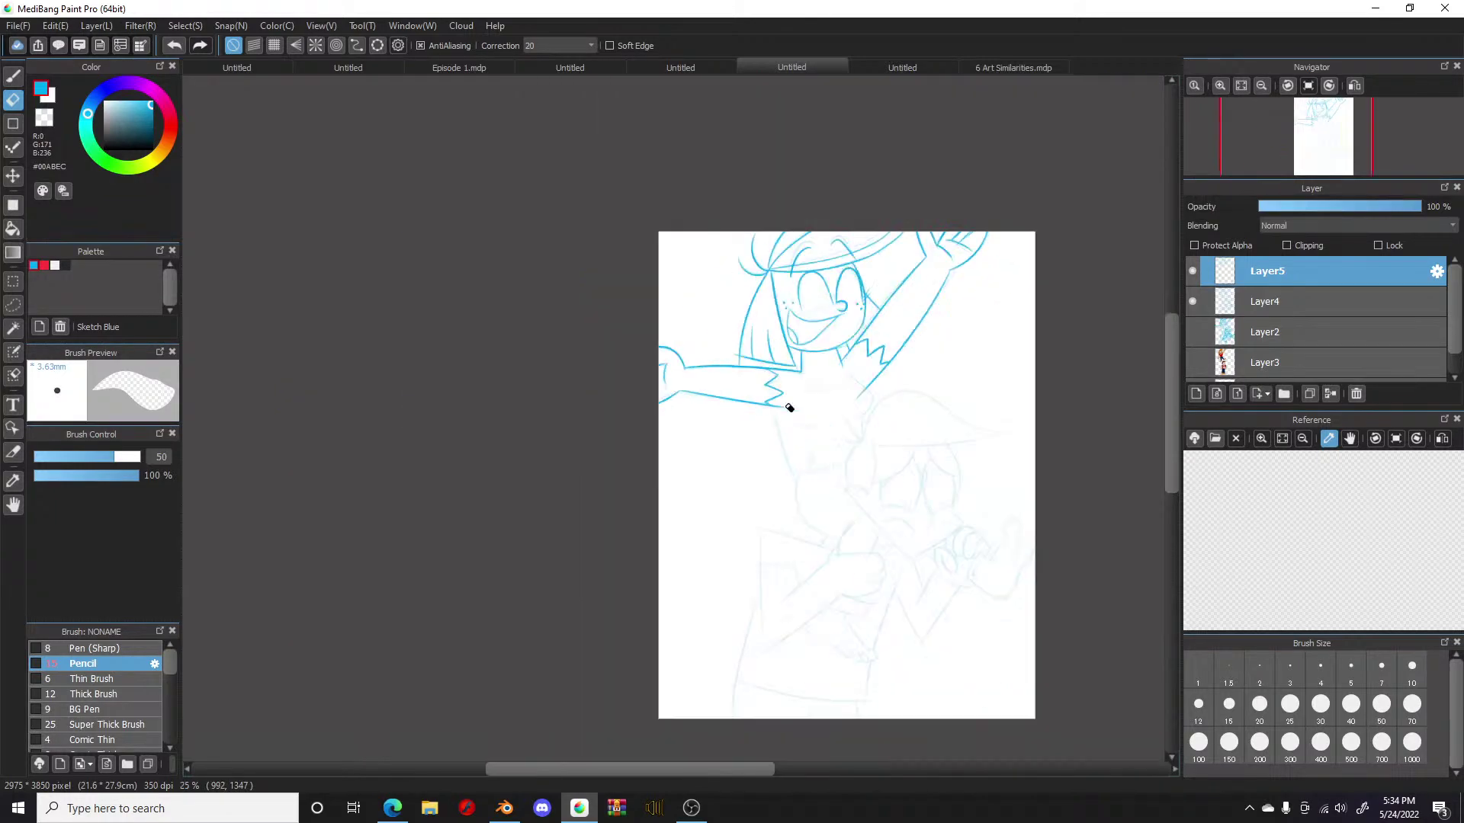
scroll(902, 398, up, 4)
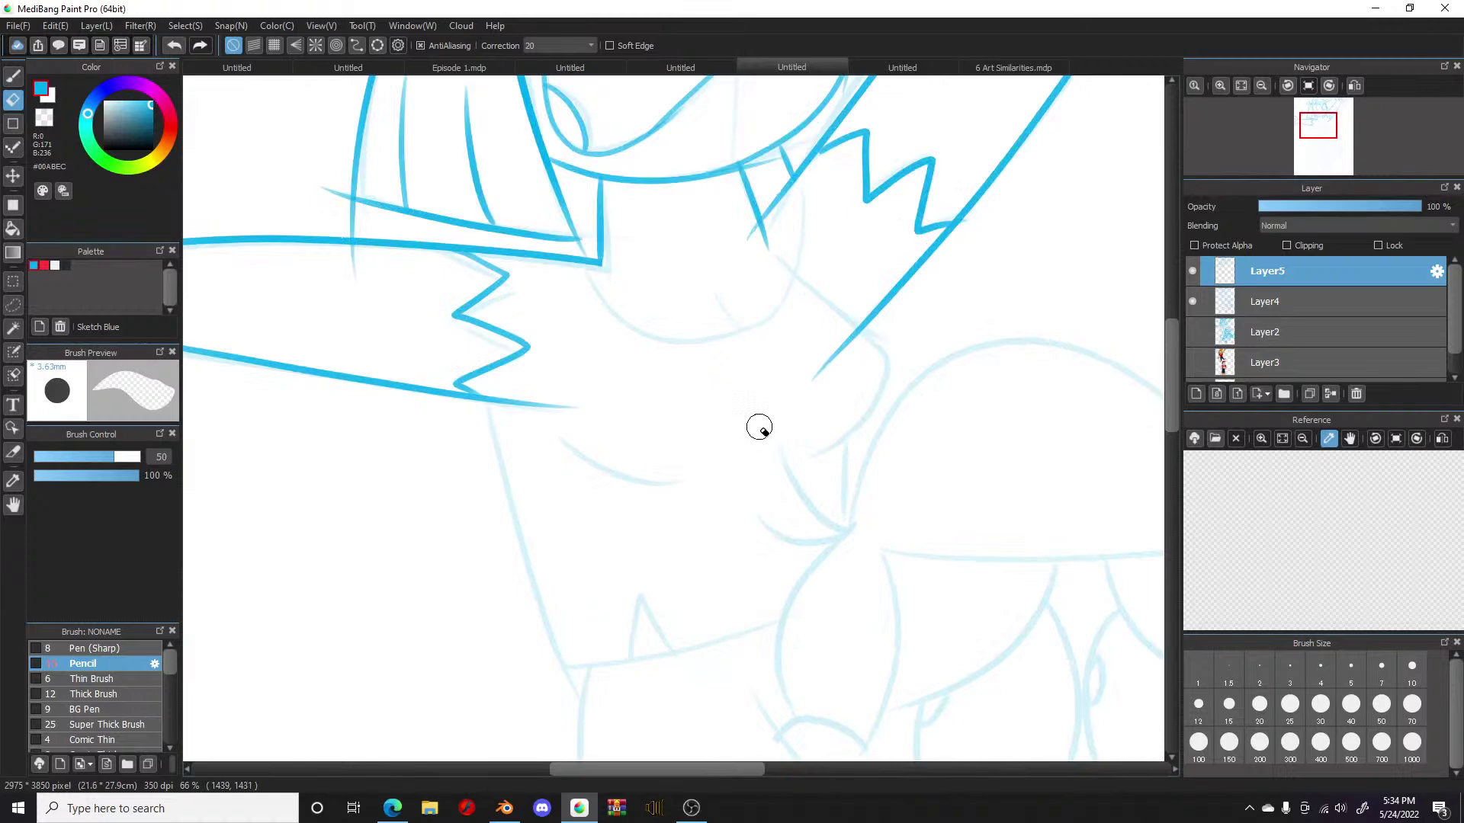
mouse_move(752, 252)
mouse_down()
mouse_move(775, 229)
mouse_move(741, 240)
mouse_up()
Step: Switch back to the pencil and draw the chest contour below the raised arm, the curved chest crease, the rounded neckline and the collarbone stroke
click(14, 77)
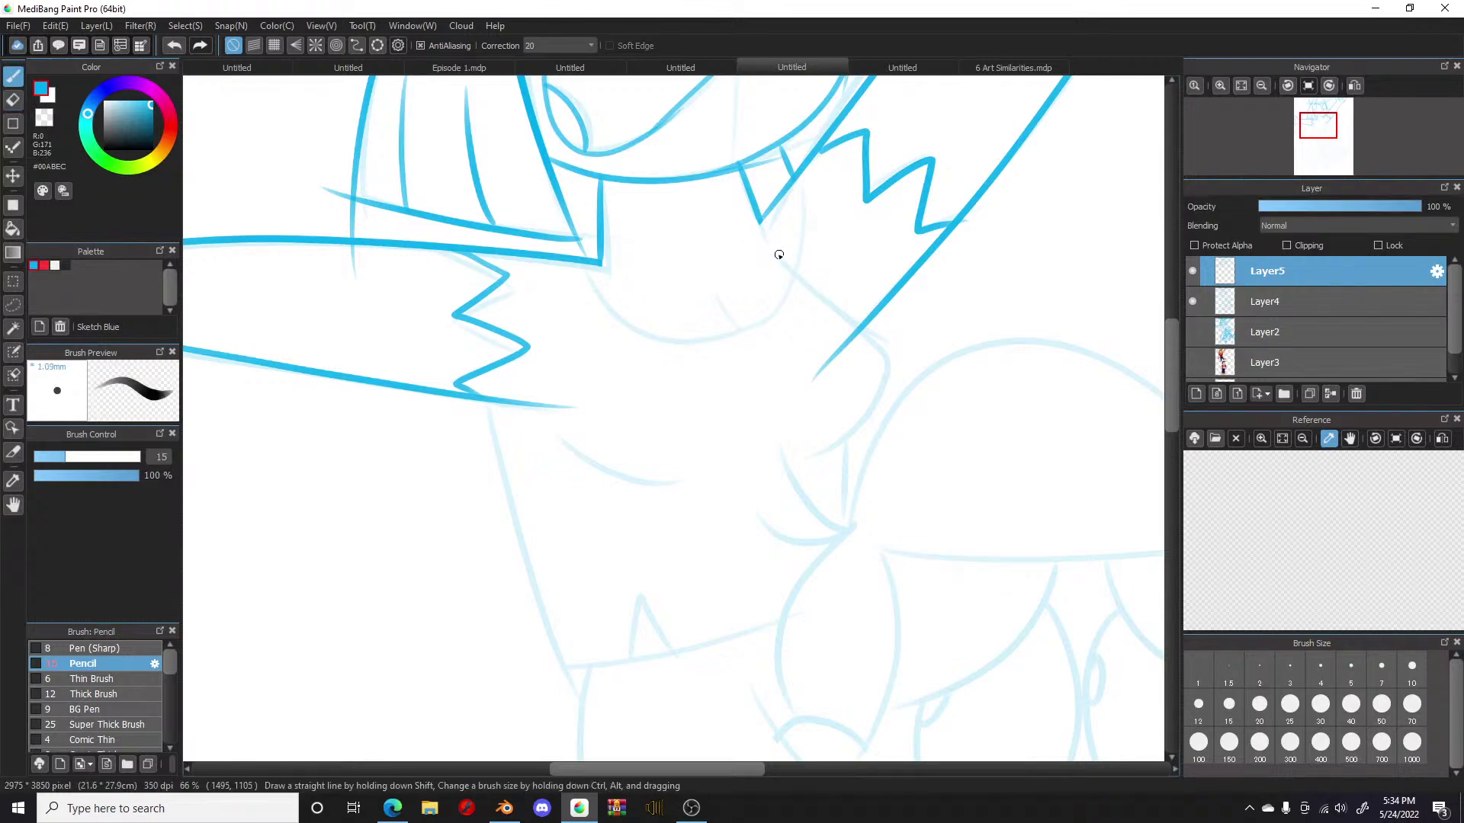
mouse_move(769, 247)
mouse_down()
mouse_move(851, 318)
mouse_move(876, 364)
mouse_move(870, 421)
mouse_move(822, 455)
mouse_up()
mouse_move(562, 440)
mouse_down()
mouse_move(574, 460)
mouse_move(686, 488)
mouse_up()
drag(585, 266, 772, 330)
mouse_move(794, 191)
mouse_down()
mouse_move(796, 258)
mouse_move(758, 328)
mouse_up()
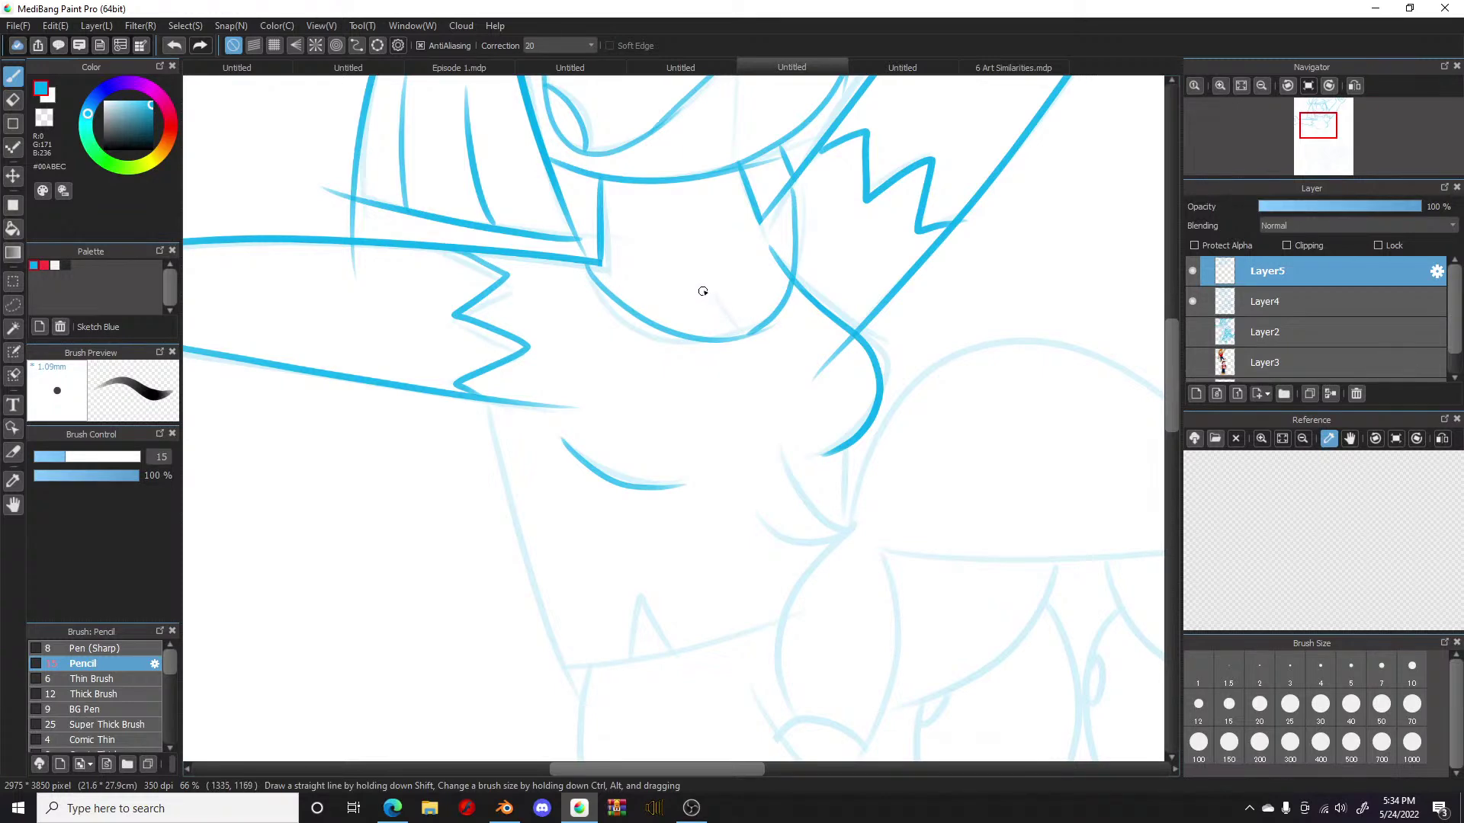
drag(708, 287, 753, 337)
Step: Draw the top's near side and curved hem, add the pointed notch in the hem, and draw the short far side line below the chest
drag(1174, 398, 1172, 424)
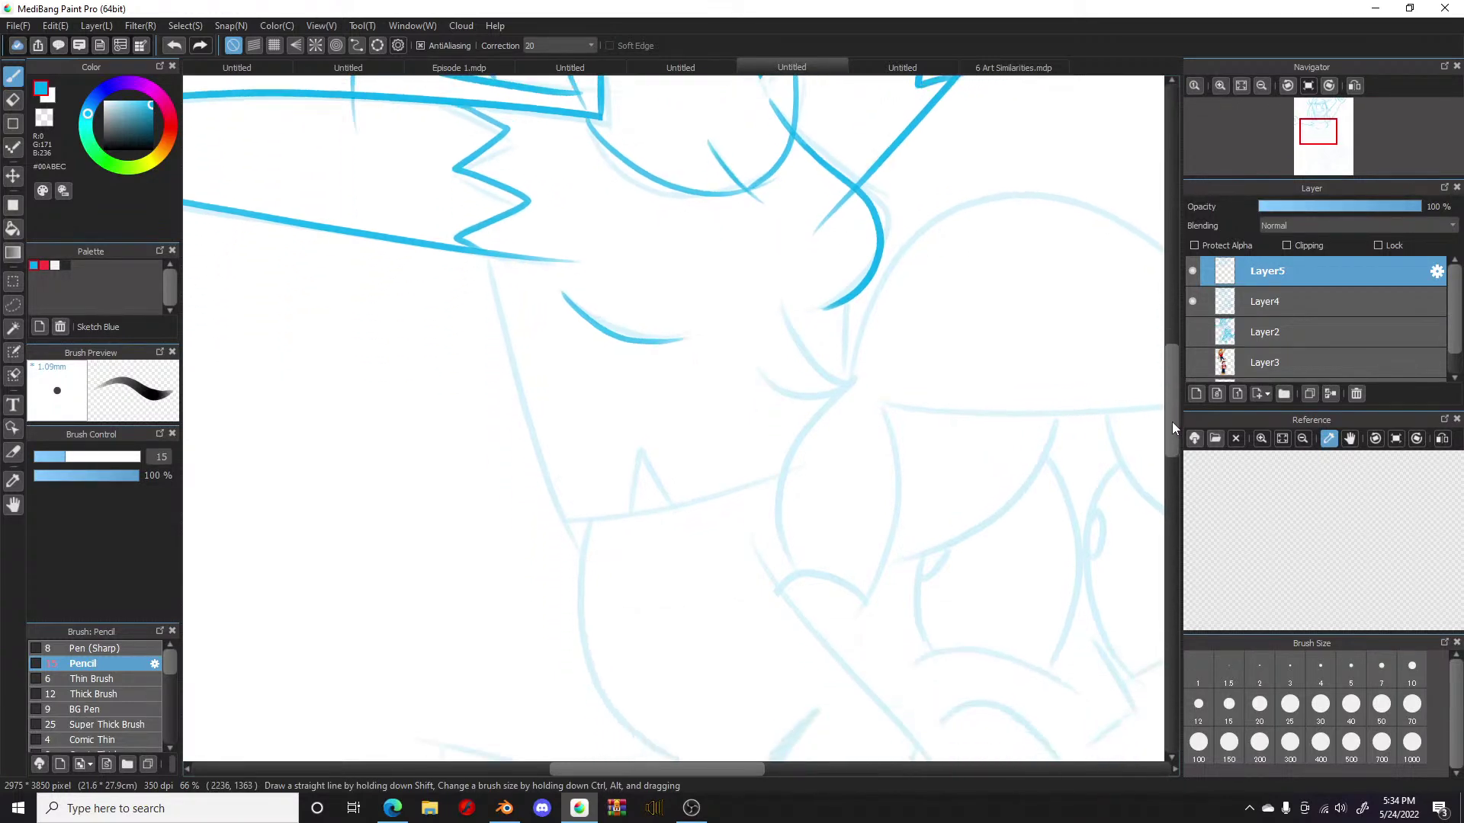
mouse_move(492, 254)
mouse_down()
mouse_move(522, 324)
mouse_move(567, 547)
mouse_move(837, 461)
mouse_up()
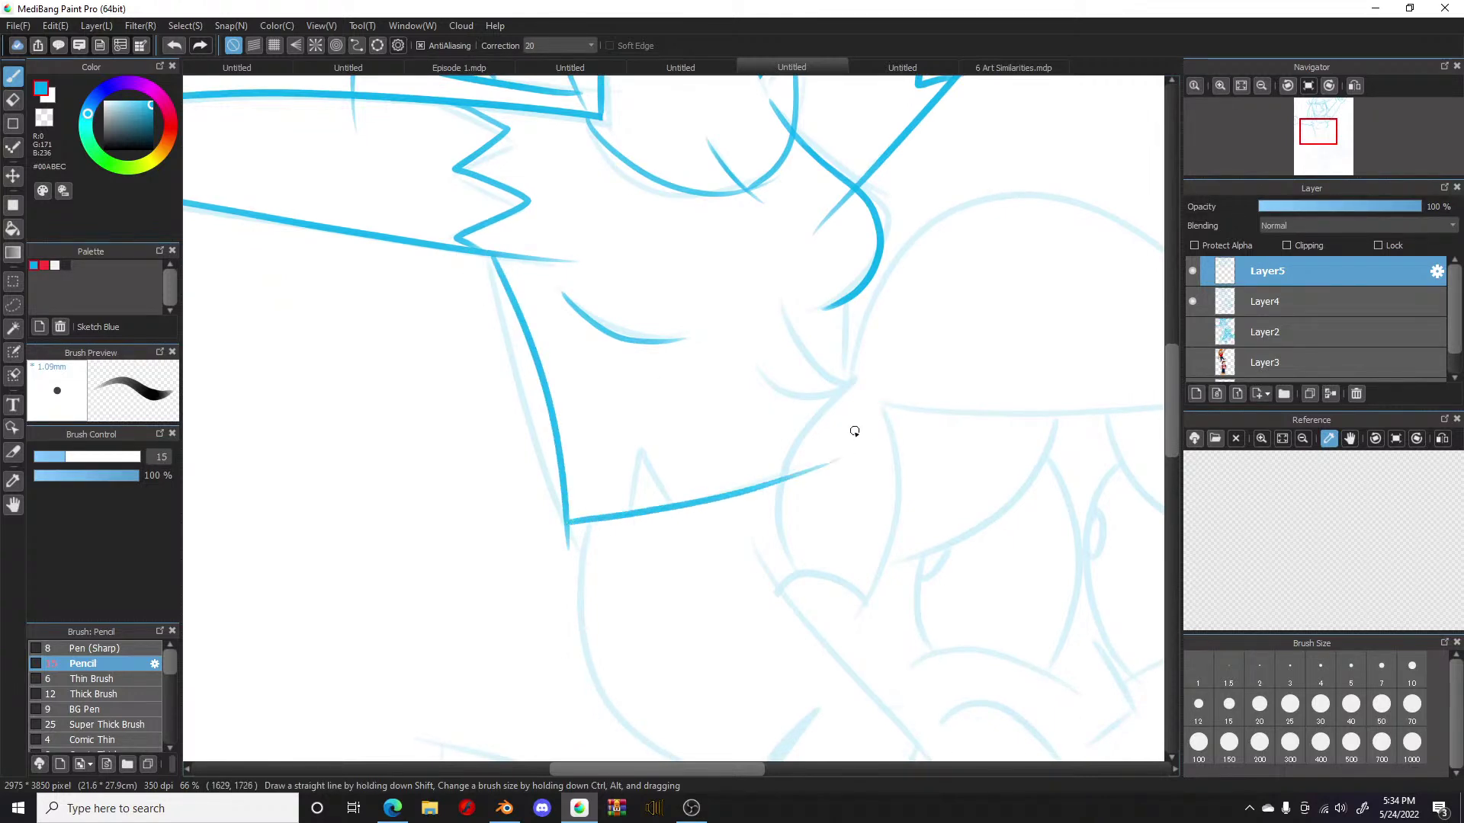
mouse_move(631, 512)
mouse_down()
mouse_move(660, 496)
mouse_move(669, 523)
mouse_up()
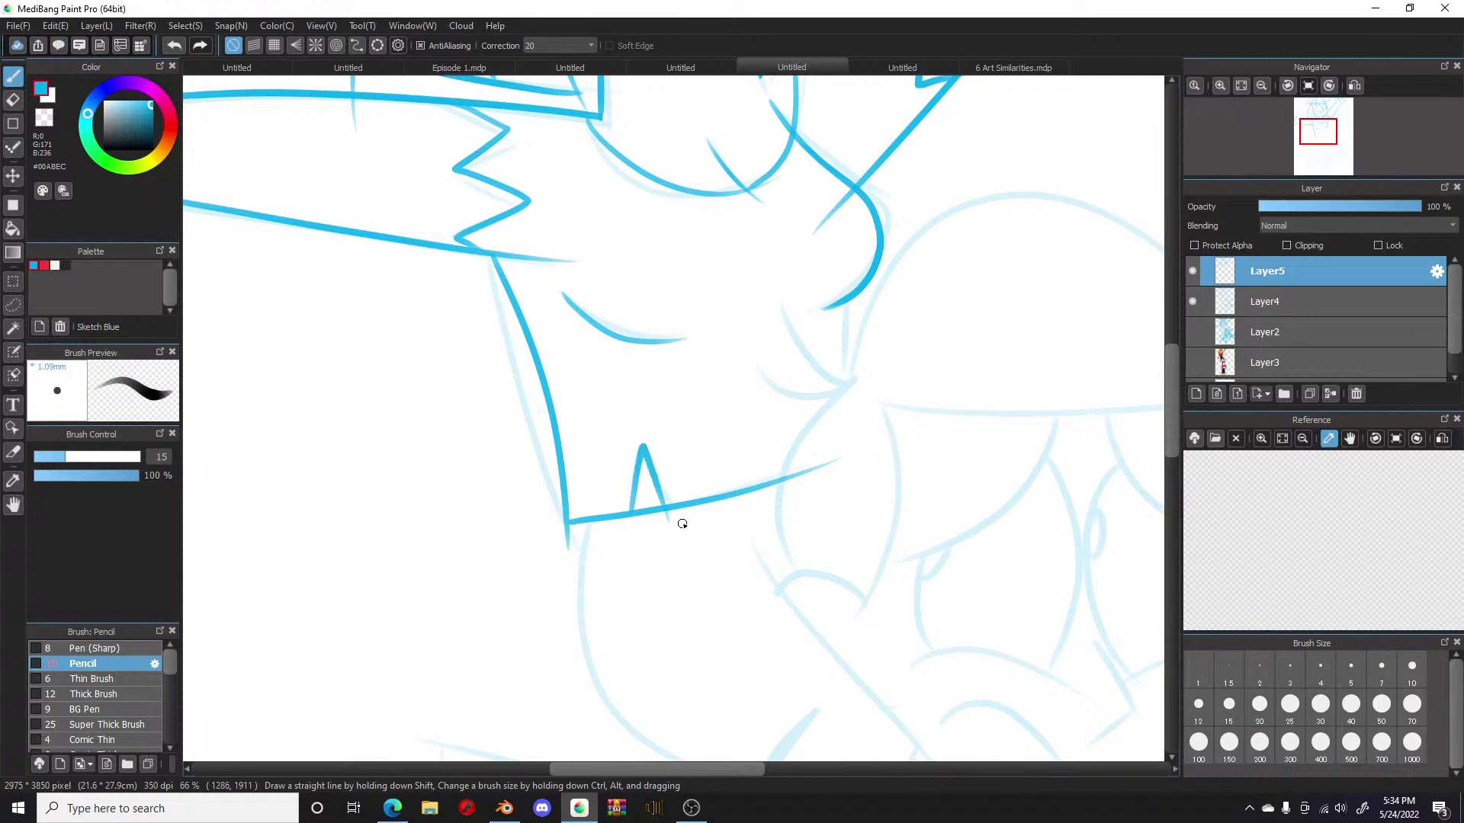
drag(844, 302, 841, 402)
Step: Draw the body below the hem with its rounded near curve and diagonal far edge, plus the two short lines running down to the thumbs-up fist
drag(1168, 414, 1165, 460)
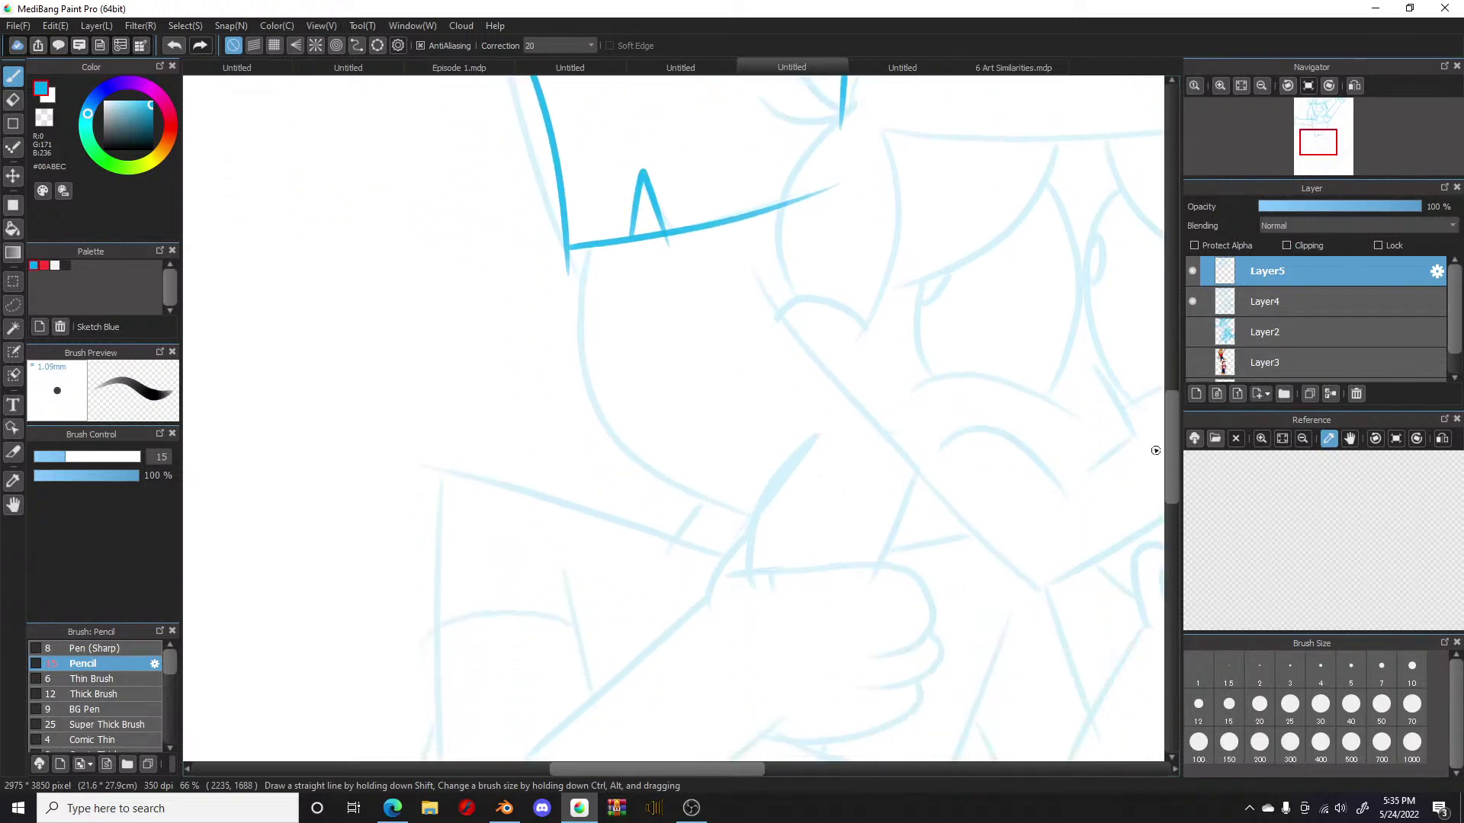
drag(591, 247, 678, 466)
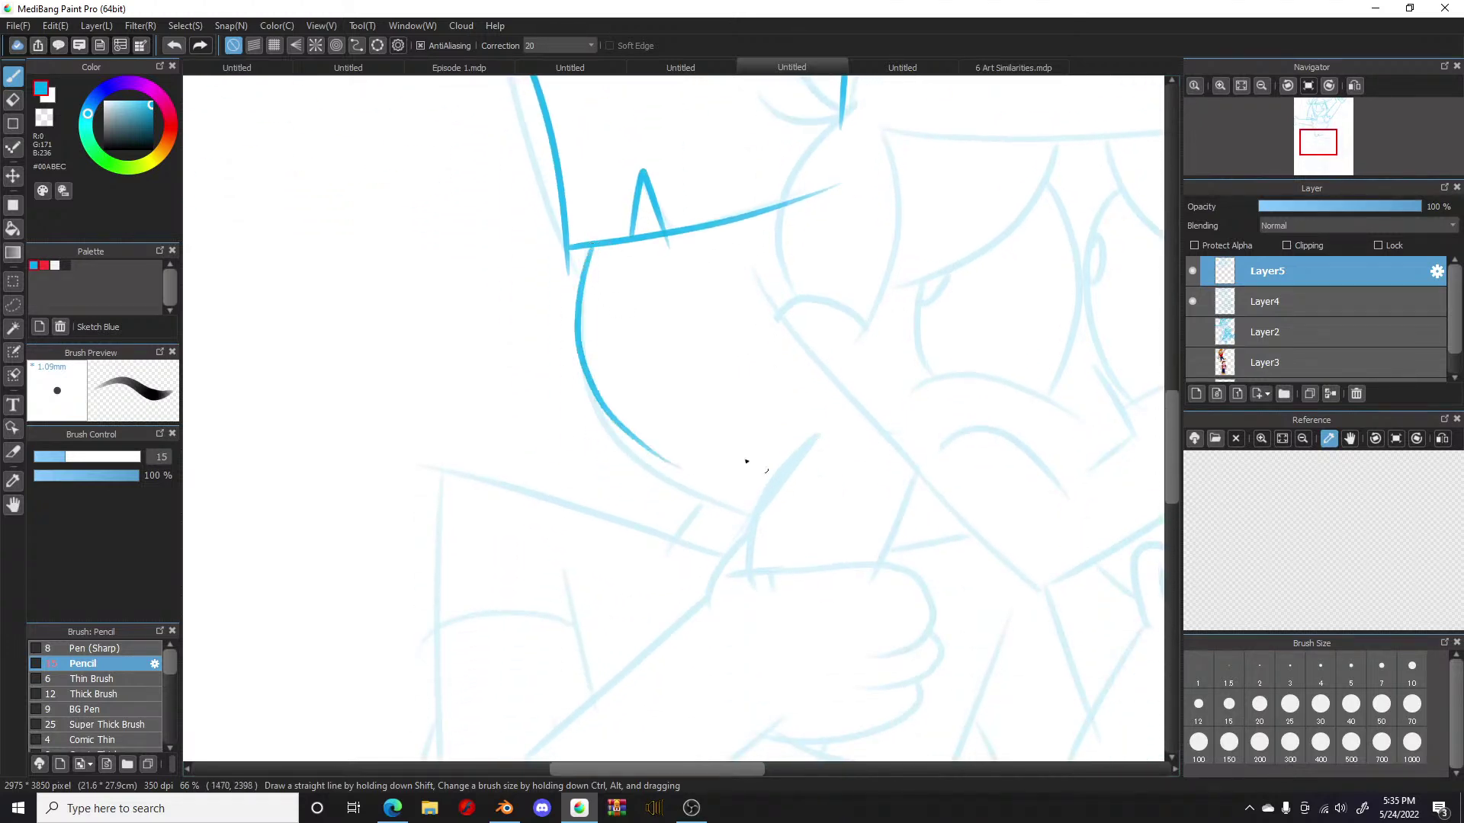
mouse_move(615, 421)
mouse_down()
mouse_move(645, 460)
mouse_move(793, 543)
mouse_up()
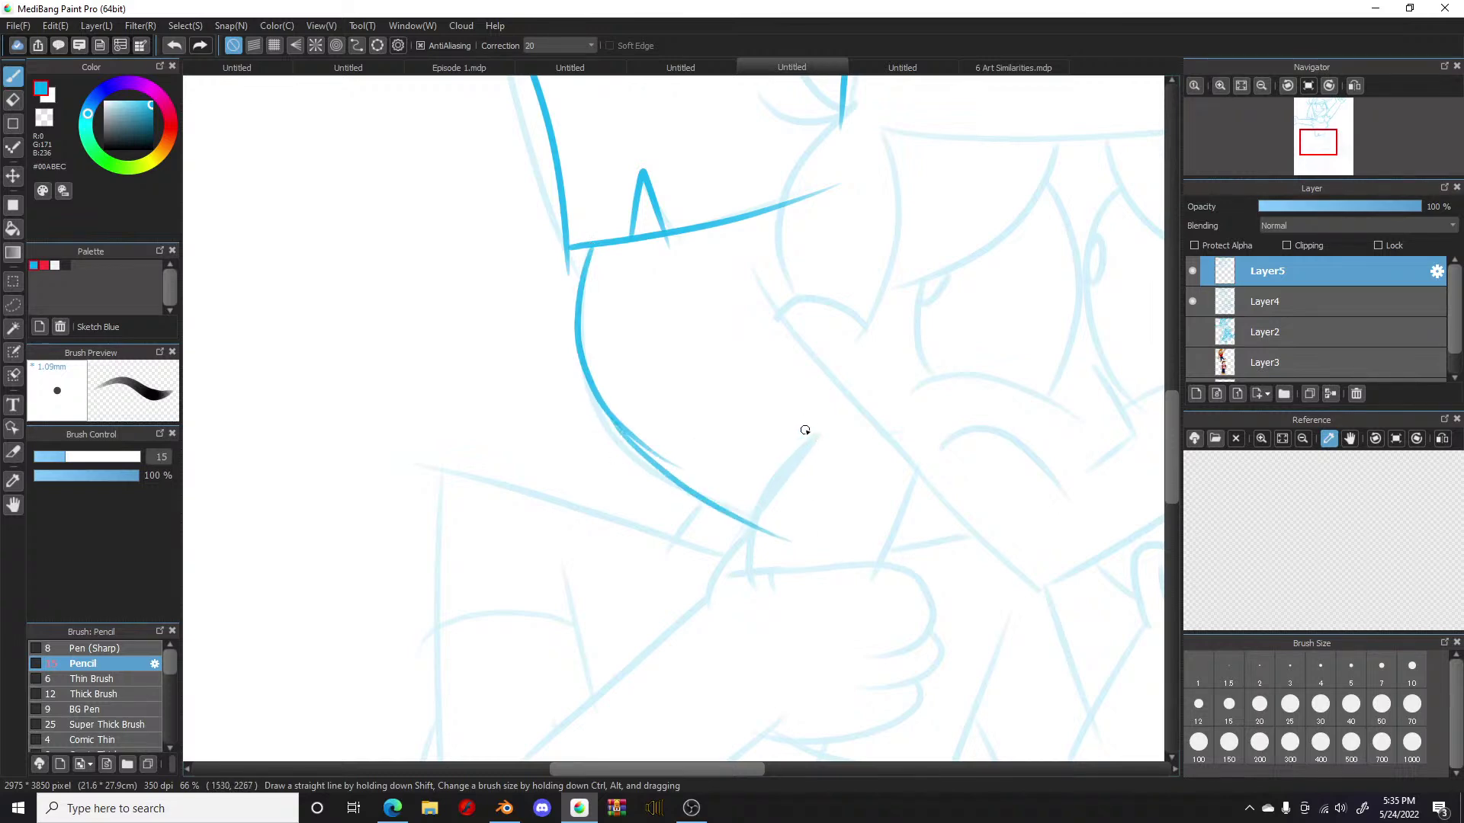
drag(782, 458, 754, 573)
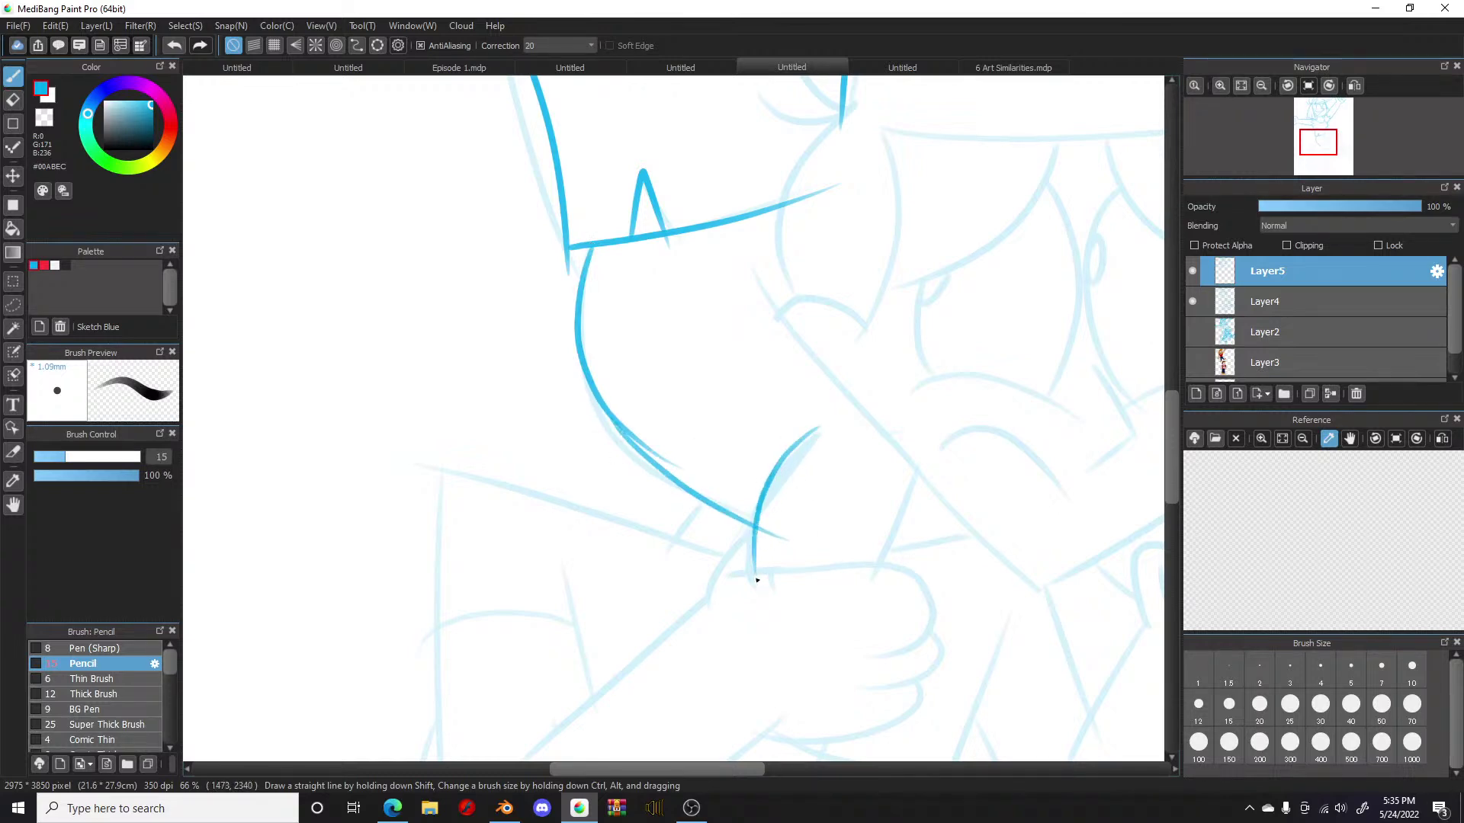
mouse_move(763, 268)
mouse_down()
mouse_move(938, 503)
mouse_move(900, 571)
mouse_up()
drag(922, 476, 899, 562)
scroll(1167, 458, down, 5)
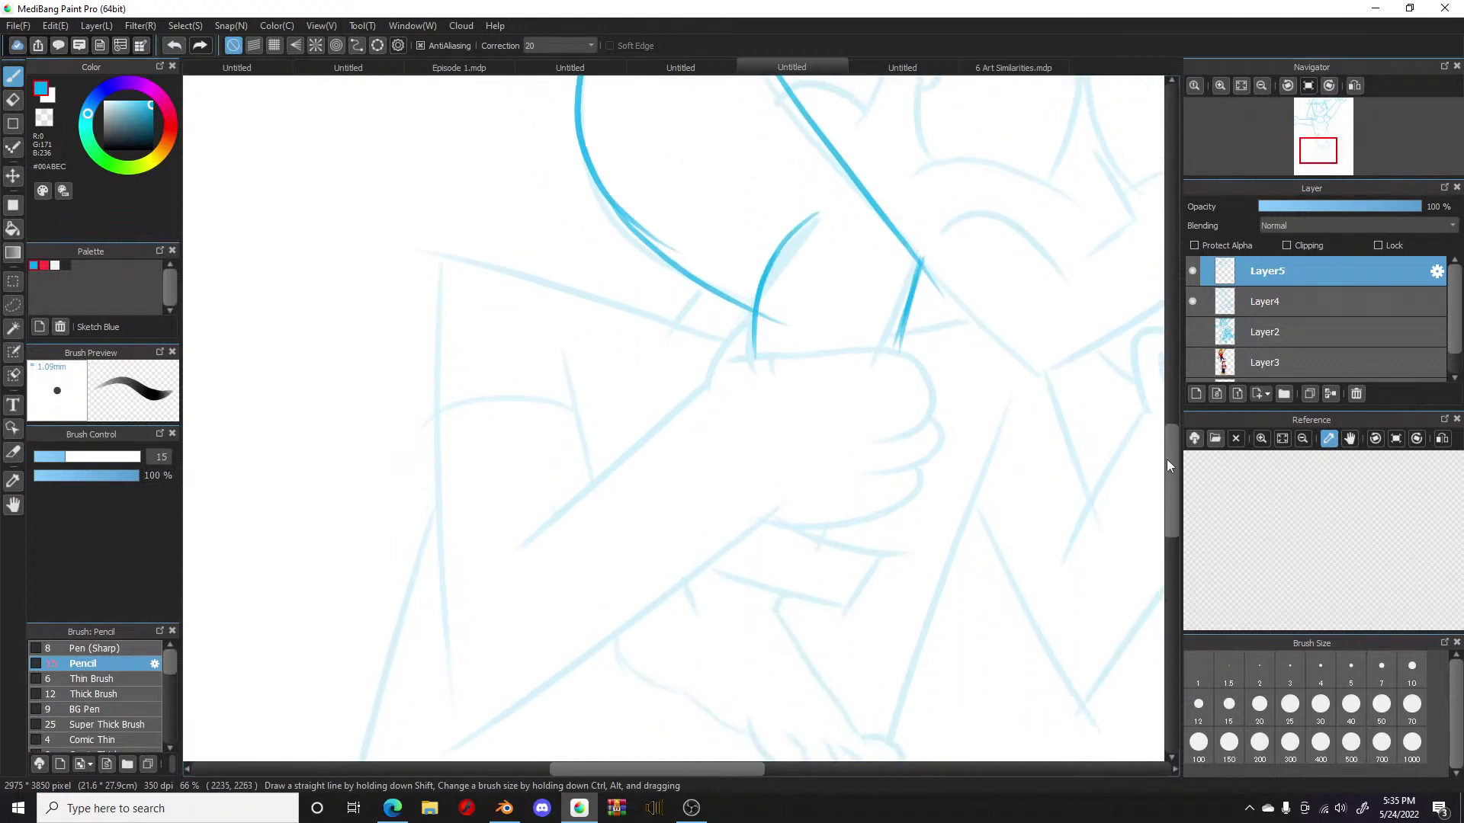
Step: Redraw the short slanted line above the fist and outline the fist with its curled fingers and underside
key(ctrl+z)
key(ctrl+z)
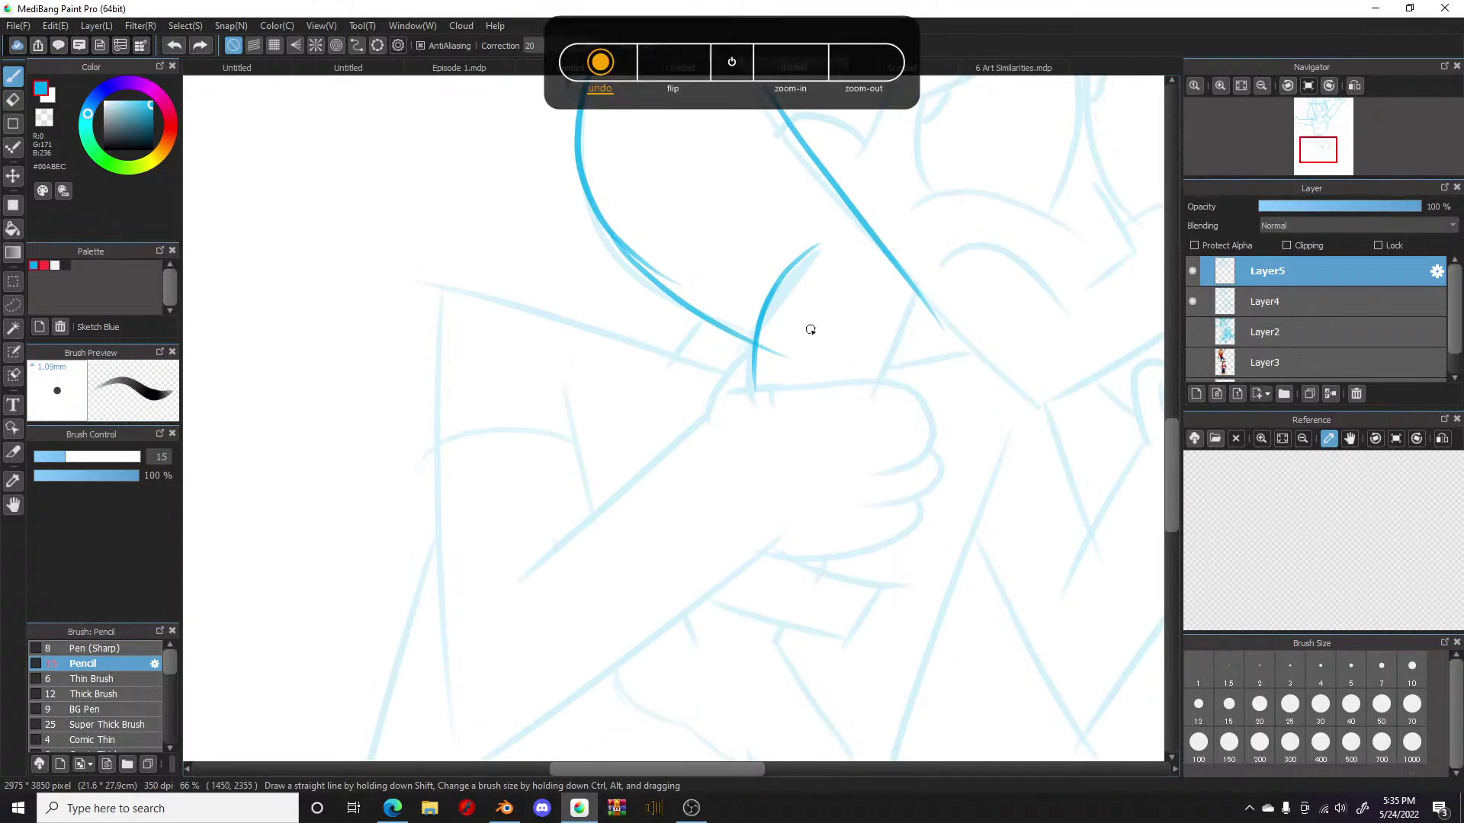
drag(919, 295, 887, 391)
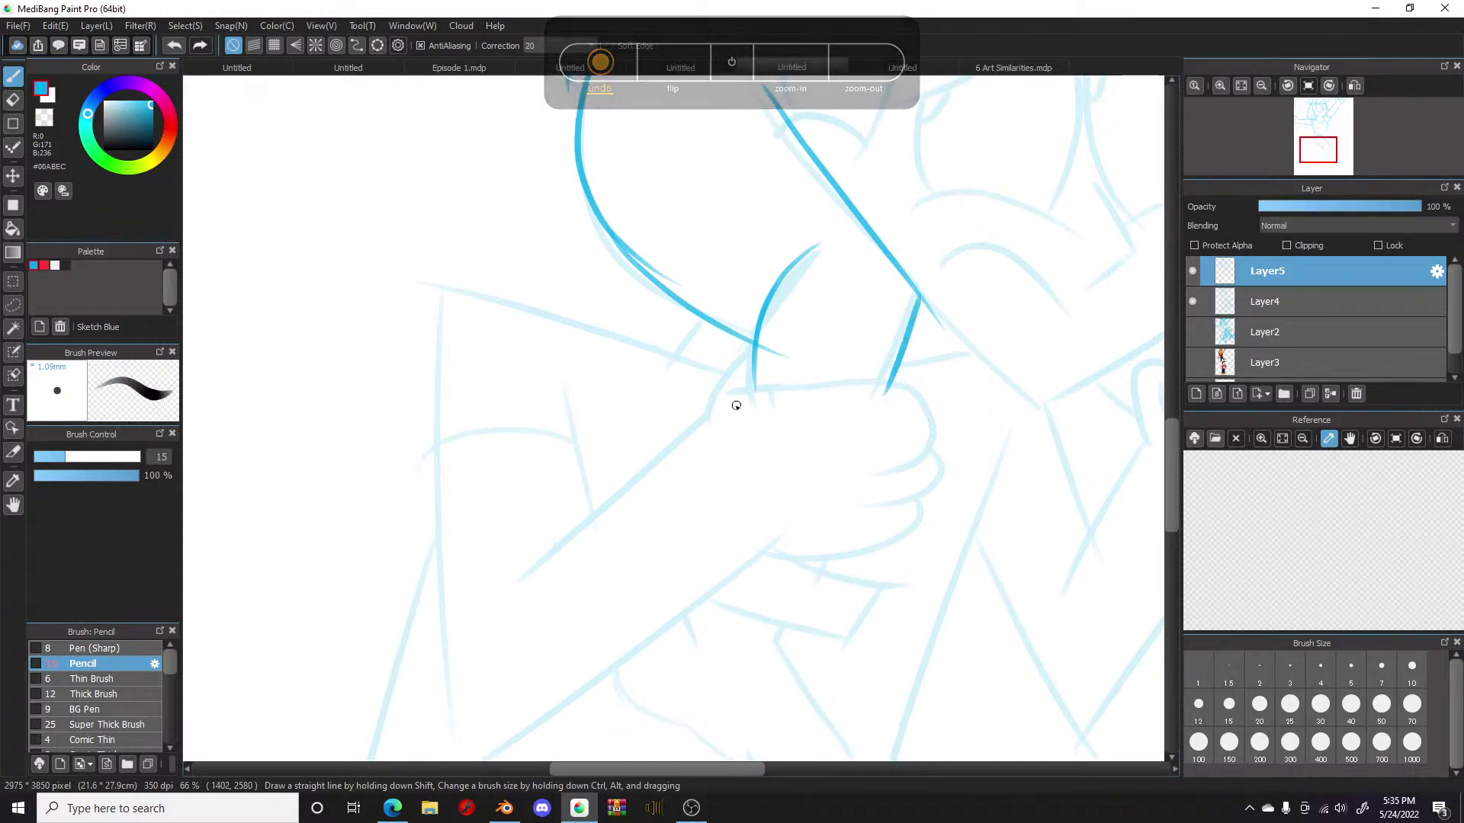
mouse_move(728, 390)
mouse_down()
mouse_move(895, 383)
mouse_move(930, 418)
mouse_move(904, 458)
mouse_move(945, 466)
mouse_move(923, 503)
mouse_move(896, 507)
mouse_move(927, 521)
mouse_move(836, 558)
mouse_move(753, 547)
mouse_move(812, 552)
mouse_move(772, 542)
mouse_up()
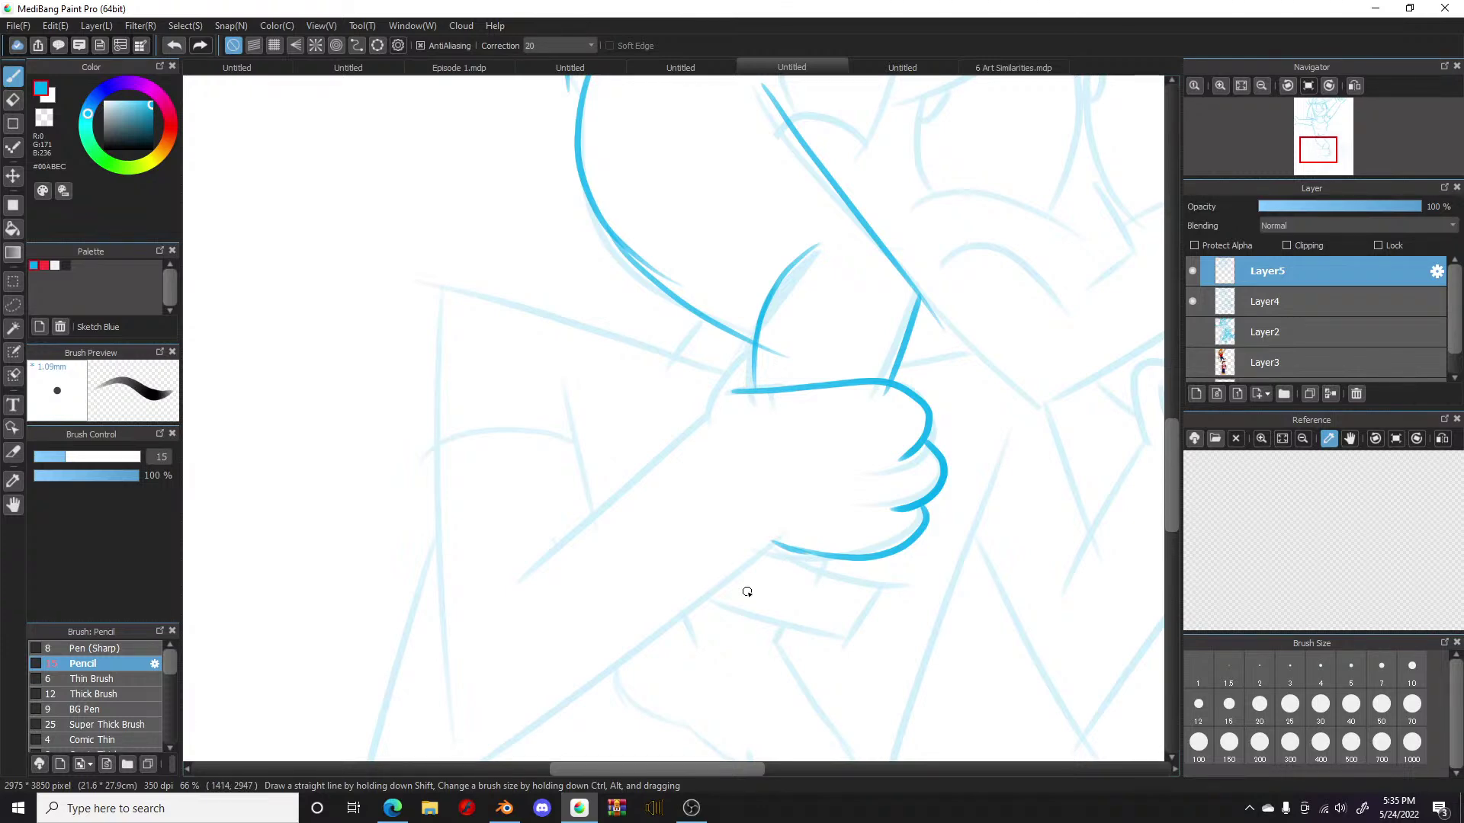
Step: Draw the thumb base, both forearm edges, the short crease line, the slanted shoulder line and the long outer edge of the bent arm
mouse_move(755, 345)
mouse_down()
mouse_move(712, 418)
mouse_move(482, 598)
mouse_up()
drag(560, 381, 594, 499)
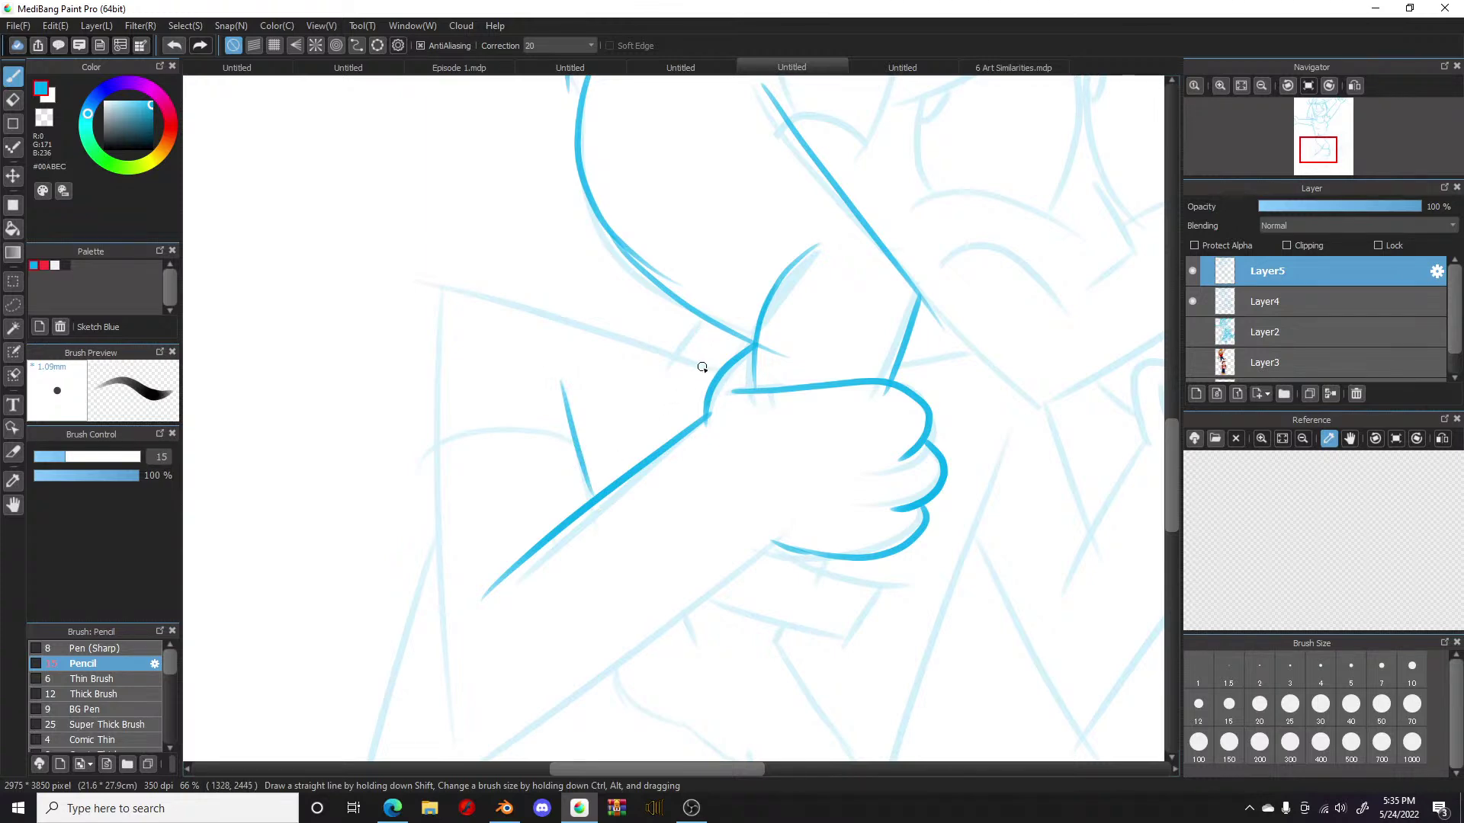
drag(674, 360, 432, 283)
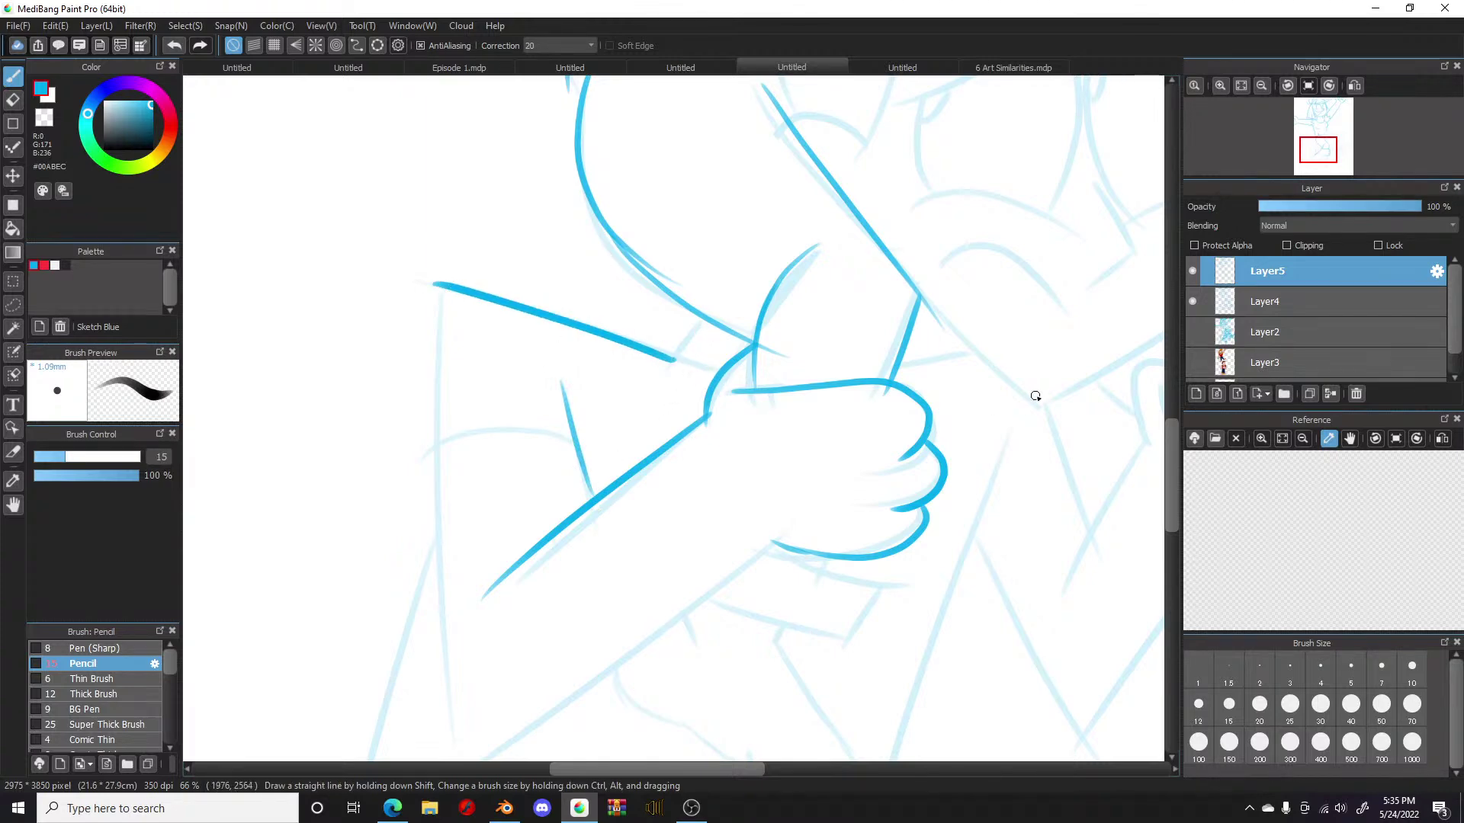
scroll(1144, 469, down, 3)
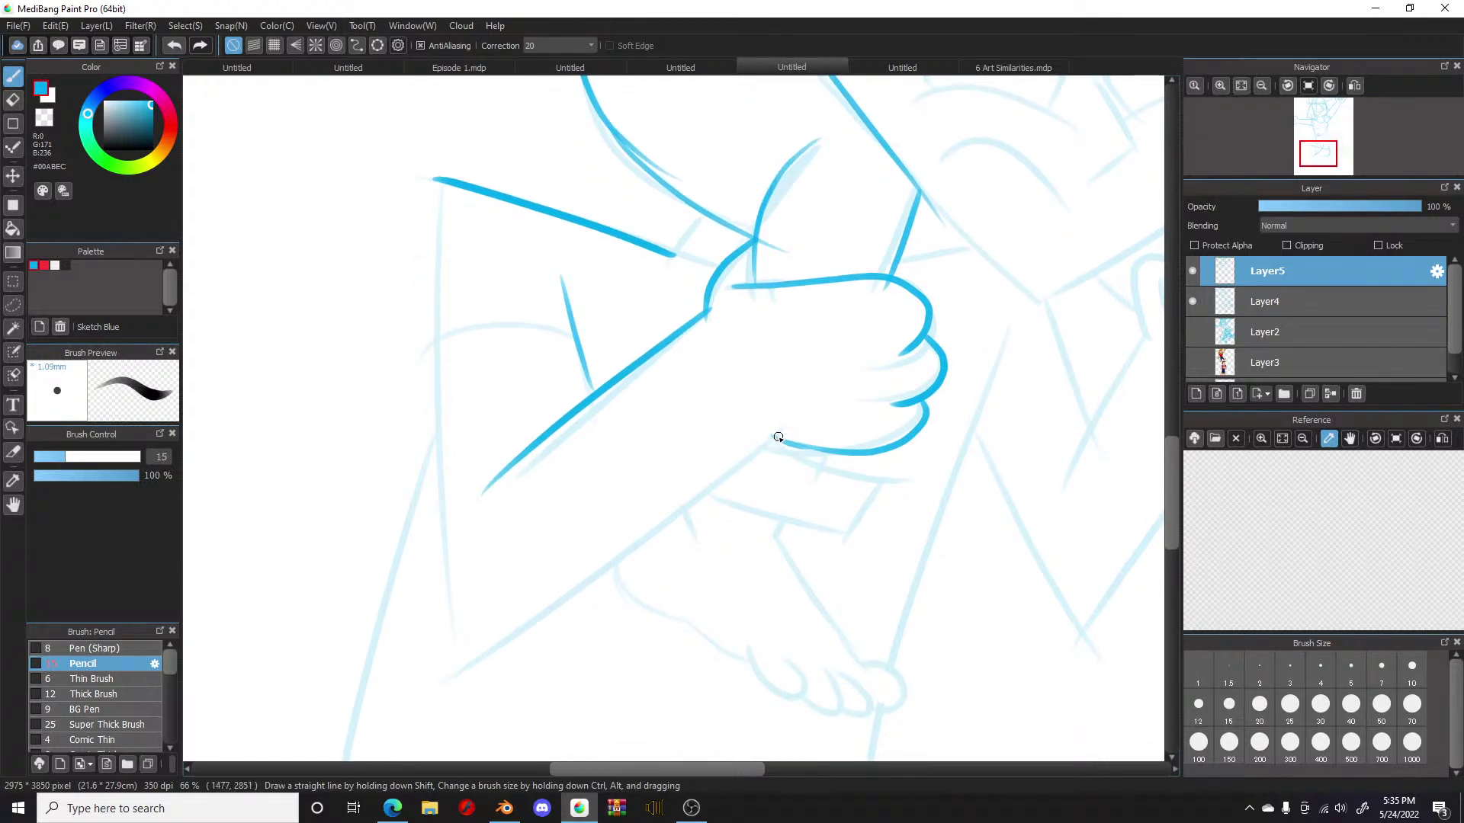
drag(775, 438, 447, 694)
mouse_move(429, 180)
mouse_down()
mouse_move(445, 557)
mouse_move(474, 716)
mouse_up()
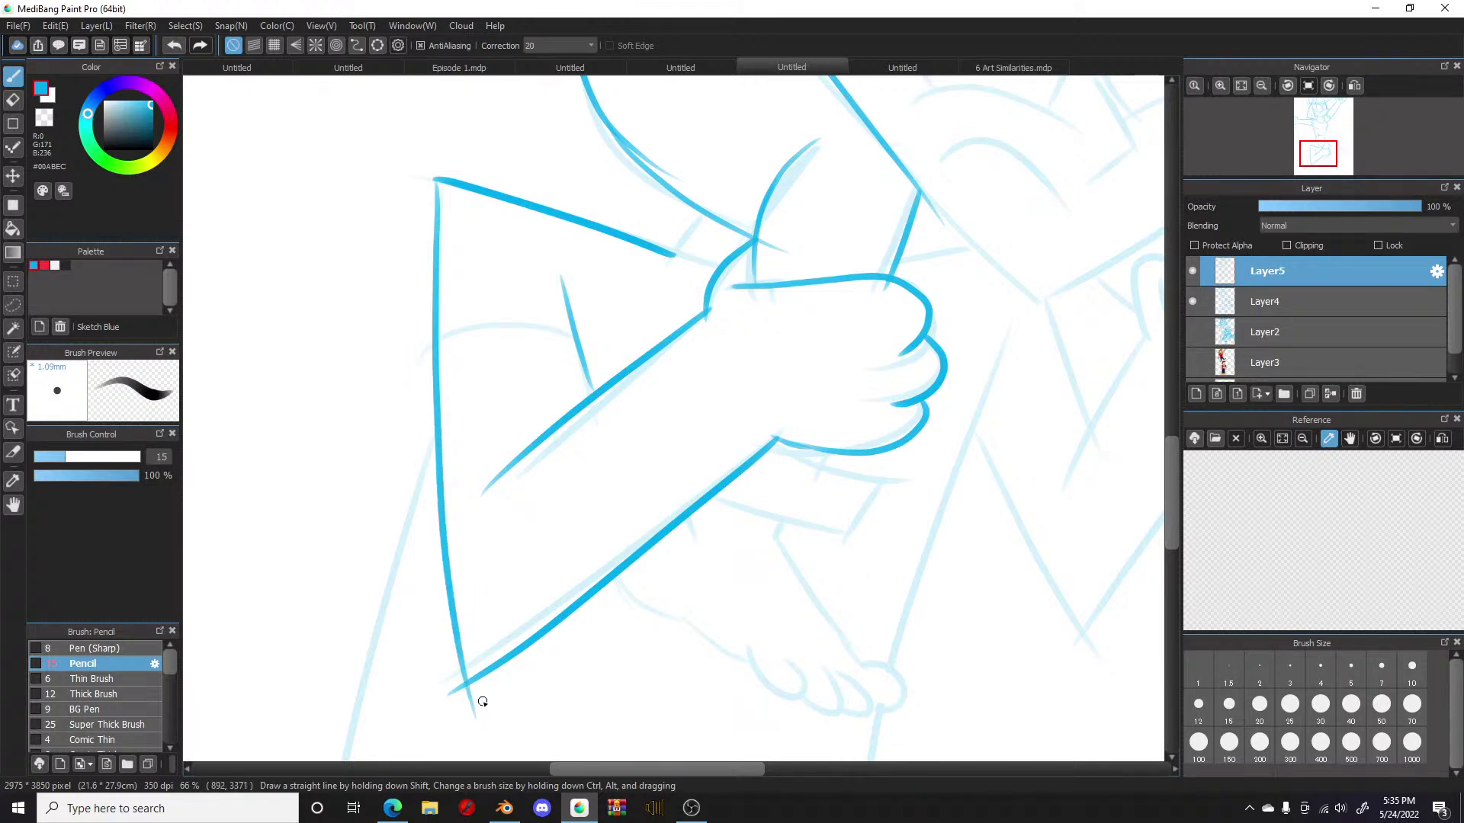
Step: Draw the four-sided trouser cuff below the fist and the small fold strokes beside it along the forearm's lower edge
scroll(483, 702, down, 4)
scroll(477, 673, up, 2)
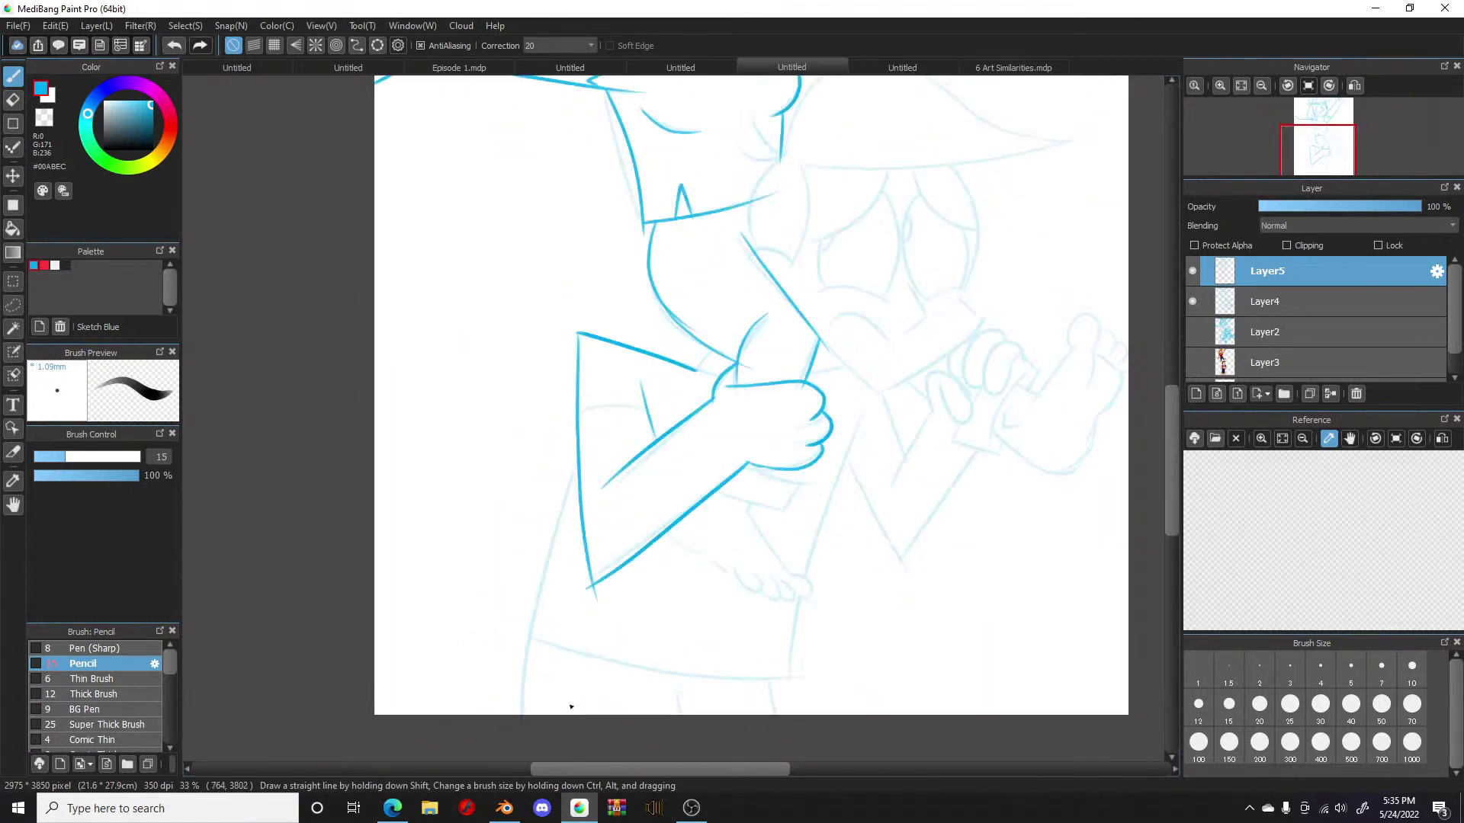
scroll(803, 602, up, 1)
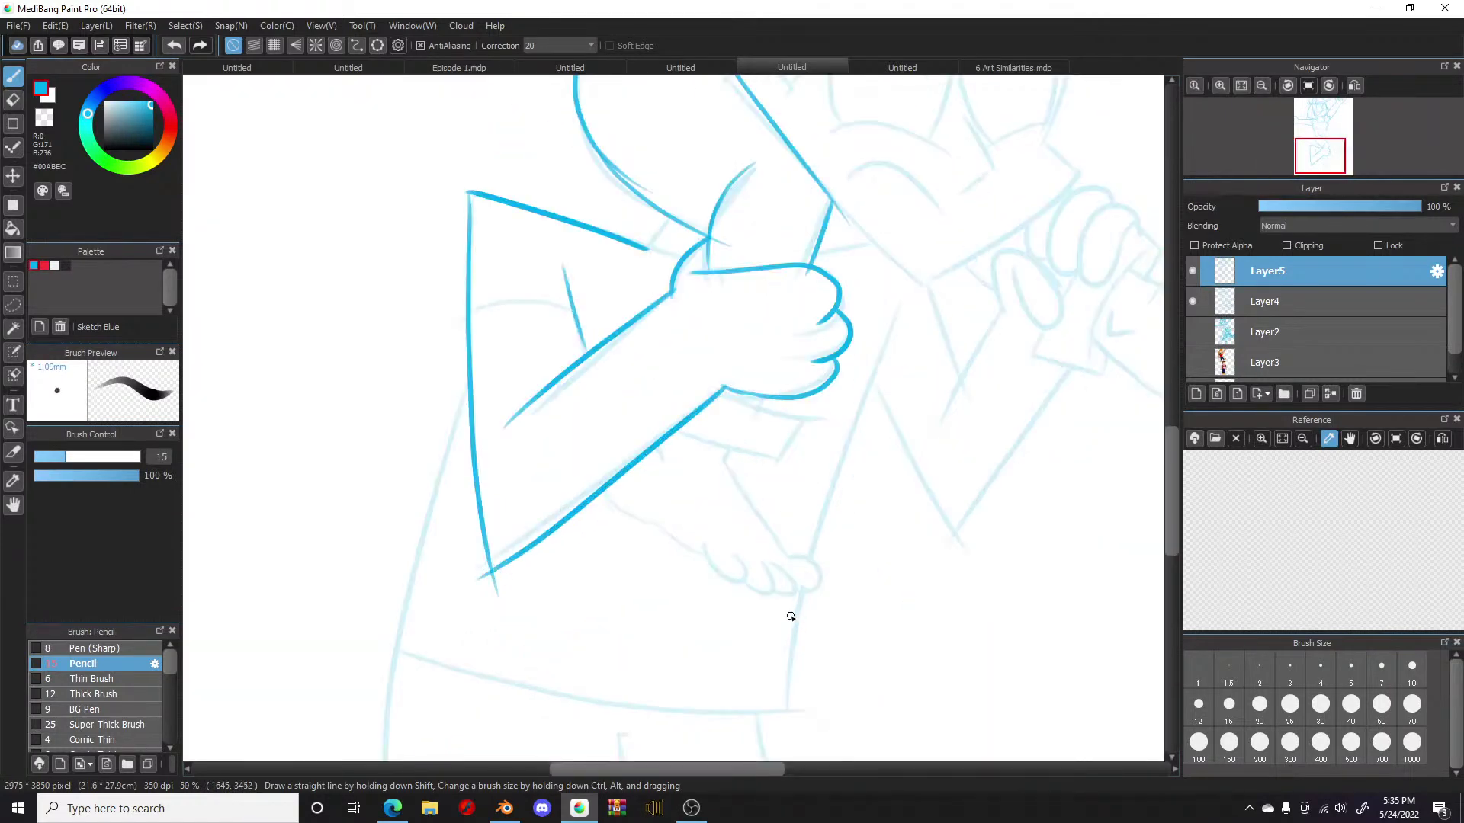
scroll(824, 565, up, 1)
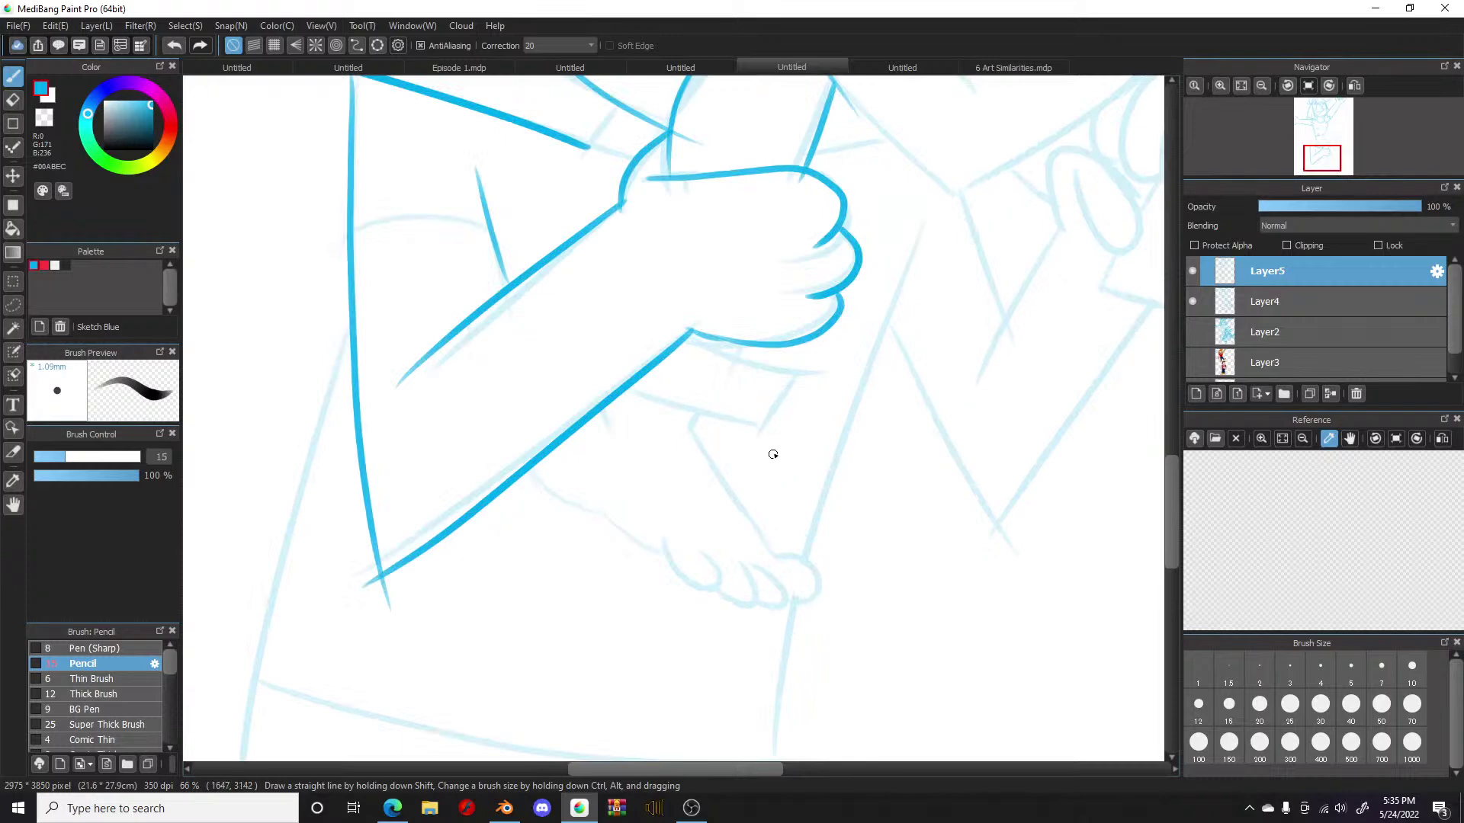
scroll(741, 328, up, 3)
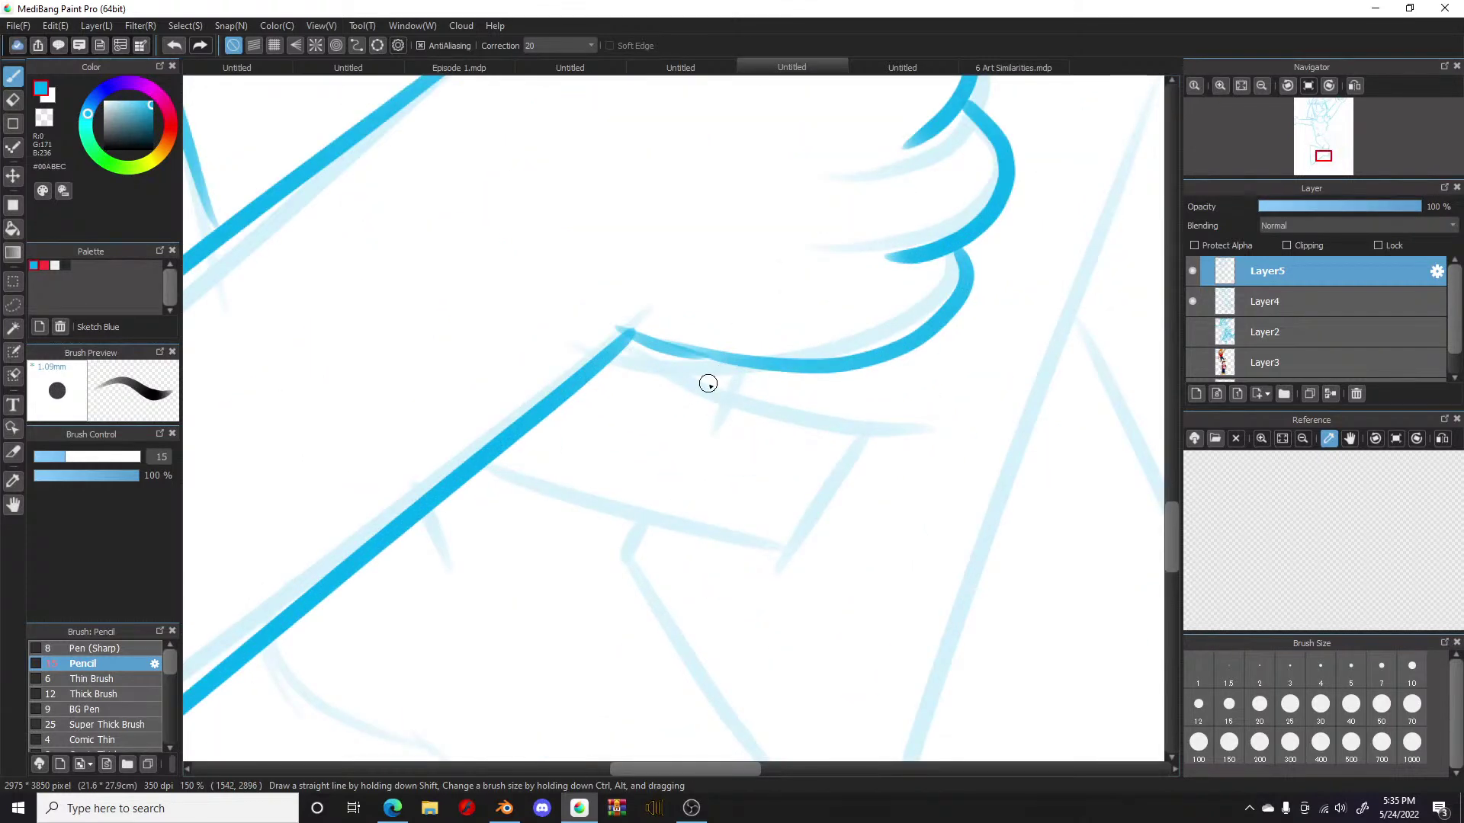
mouse_move(617, 340)
mouse_down()
mouse_move(890, 408)
mouse_move(864, 418)
mouse_move(783, 569)
mouse_move(645, 523)
mouse_move(513, 458)
mouse_up()
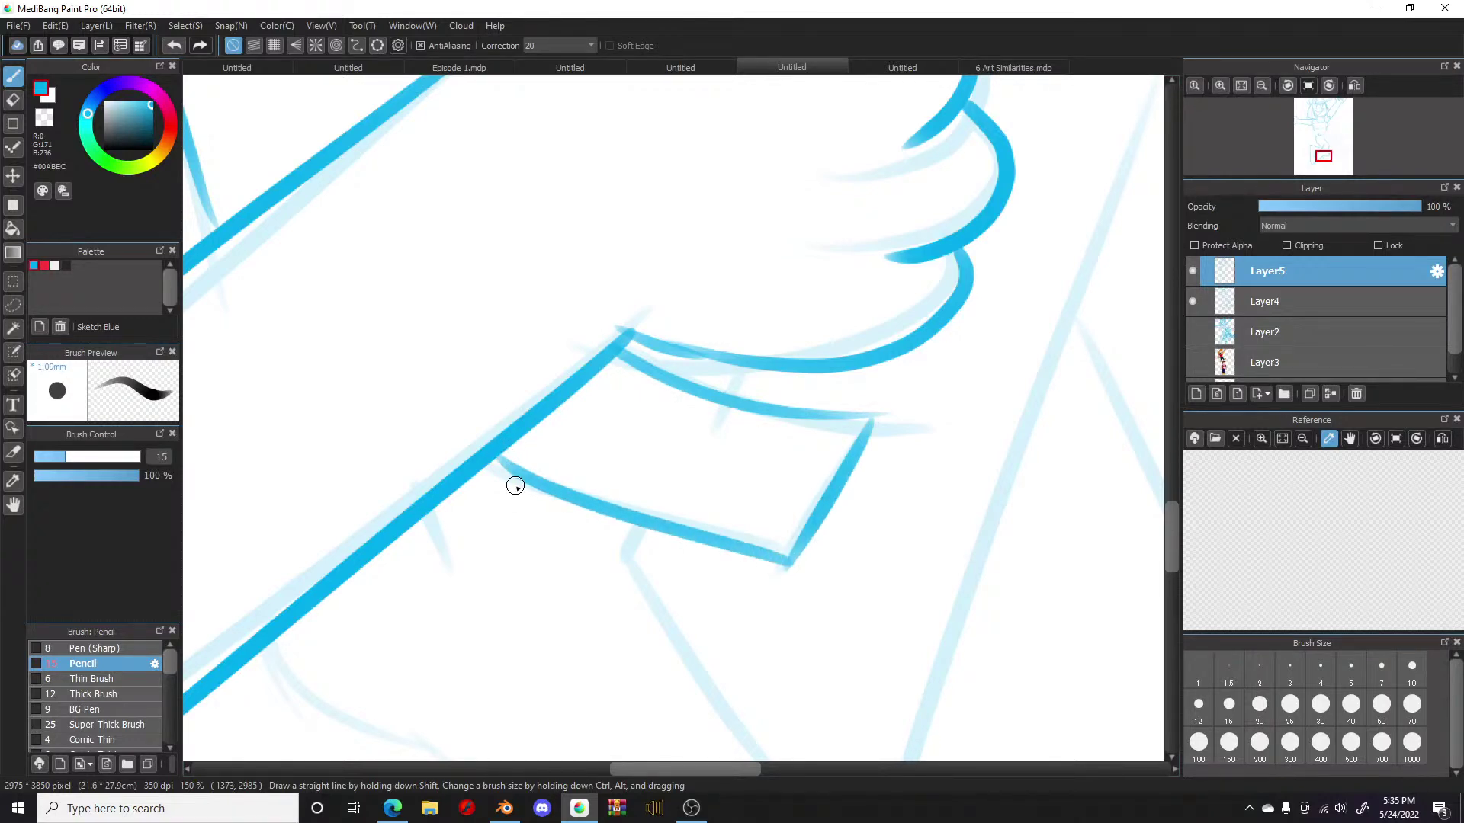
mouse_move(499, 474)
mouse_down()
mouse_move(471, 481)
mouse_move(455, 545)
mouse_up()
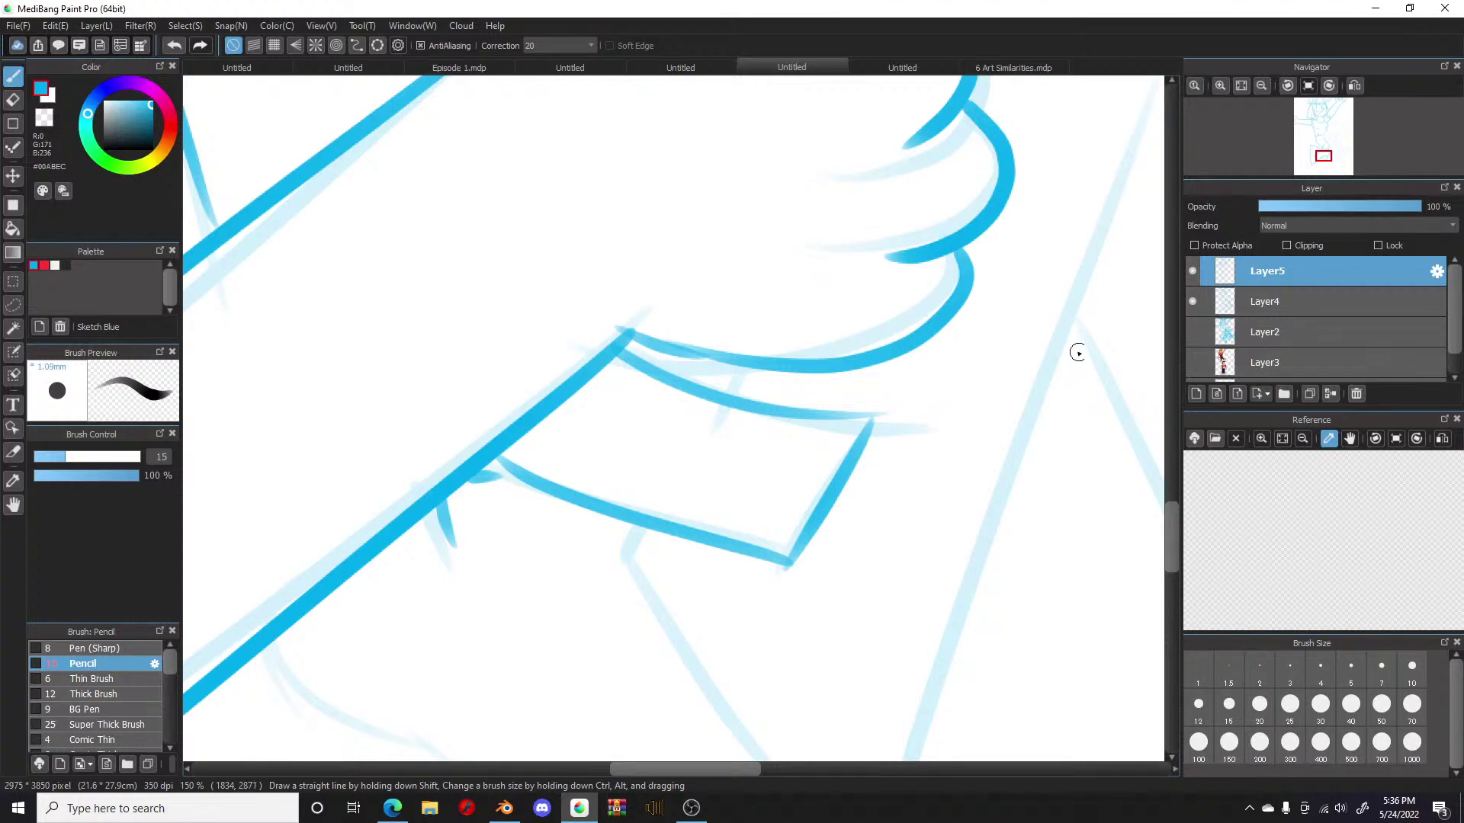
Step: Draw the short ankle stroke under the cuff and the foot's rounded heel and sole, redoing the heel curve closer to the sketch
drag(1171, 518, 1172, 551)
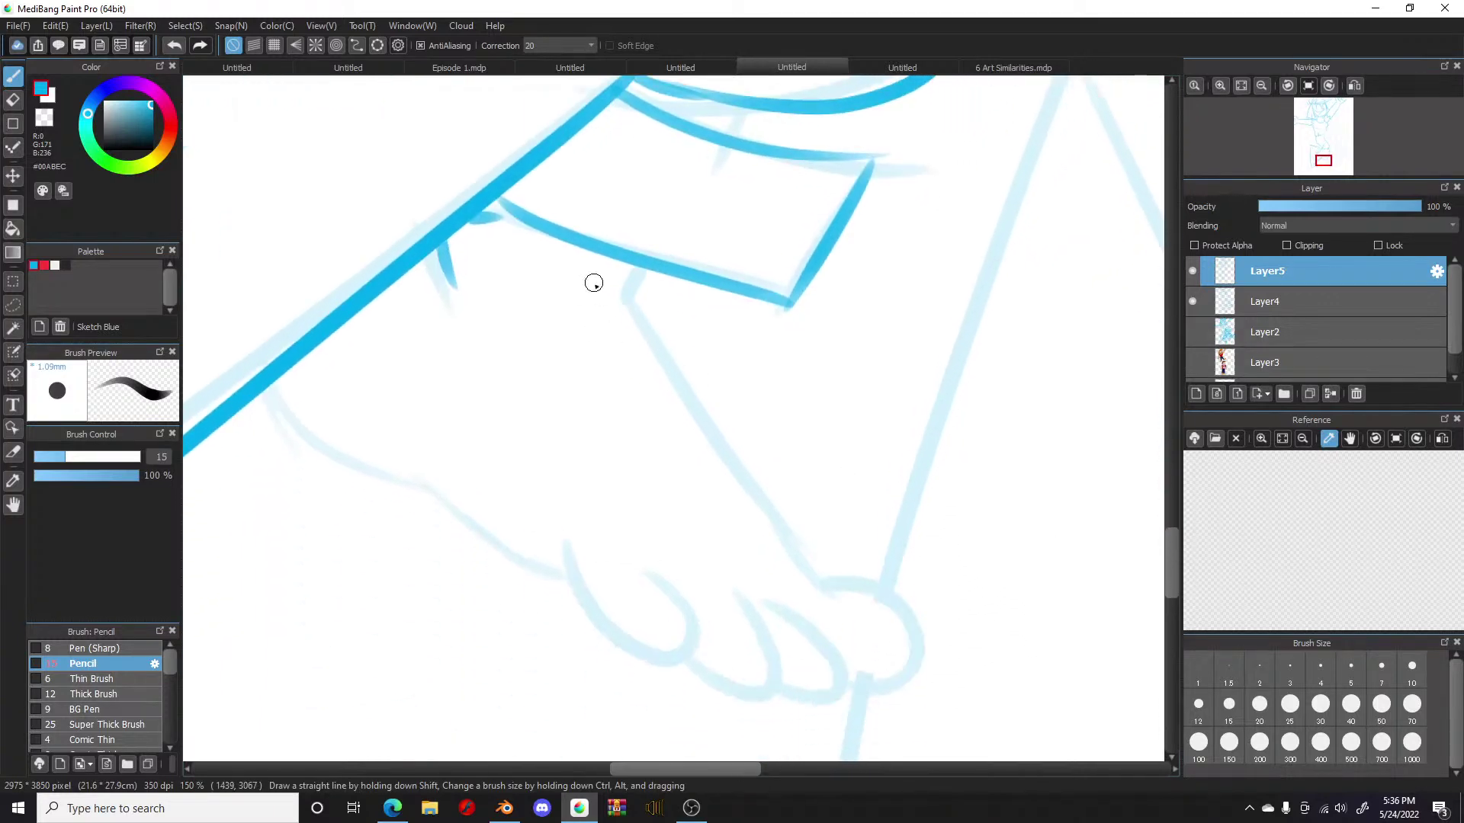
drag(648, 264, 627, 302)
mouse_move(267, 394)
mouse_down()
mouse_move(405, 513)
mouse_move(446, 499)
mouse_up()
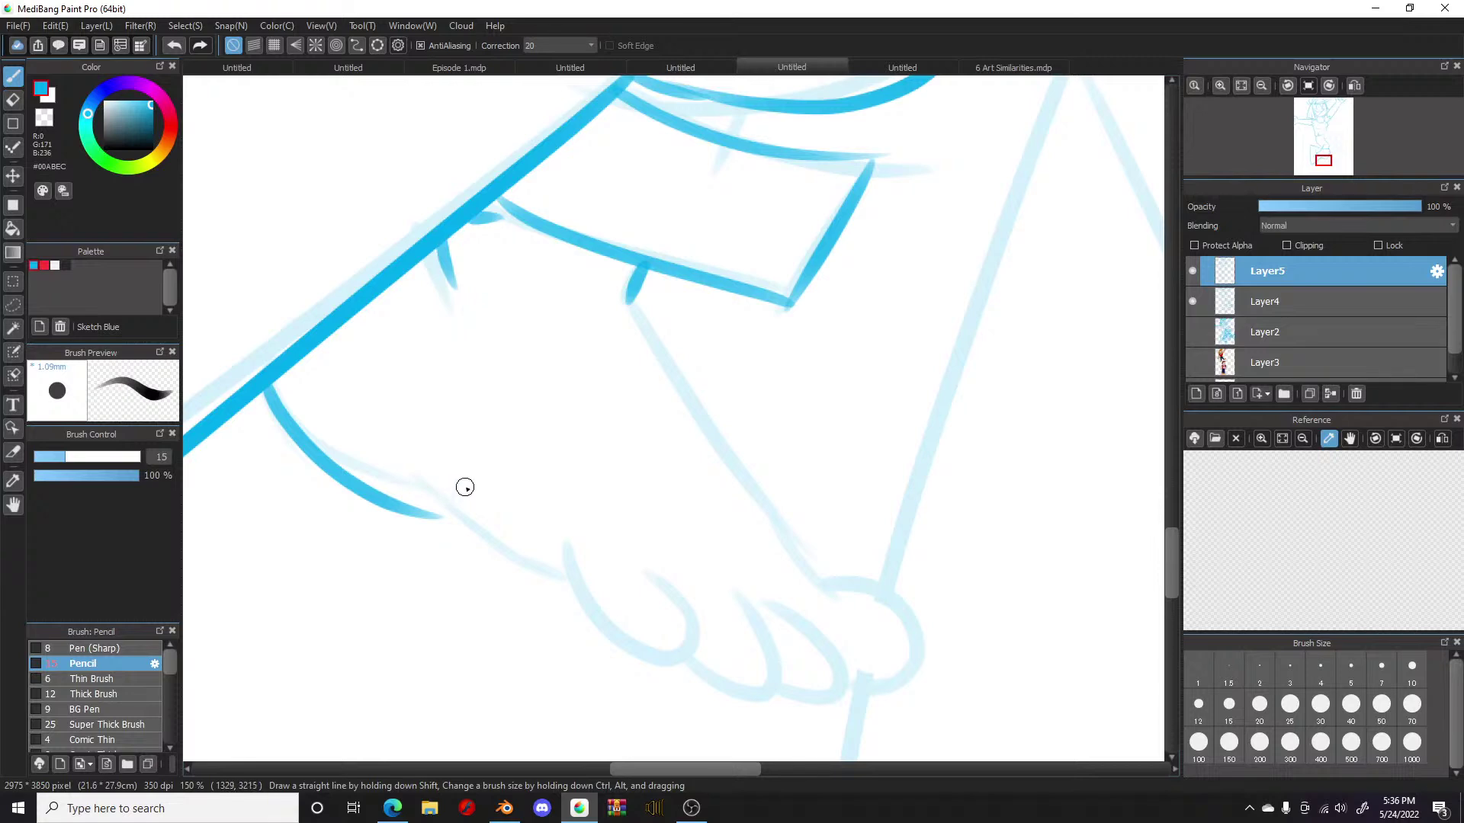
key(ctrl+z)
drag(268, 390, 438, 468)
key(ctrl+z)
mouse_move(272, 384)
mouse_down()
mouse_move(317, 465)
mouse_move(424, 471)
mouse_move(560, 574)
mouse_up()
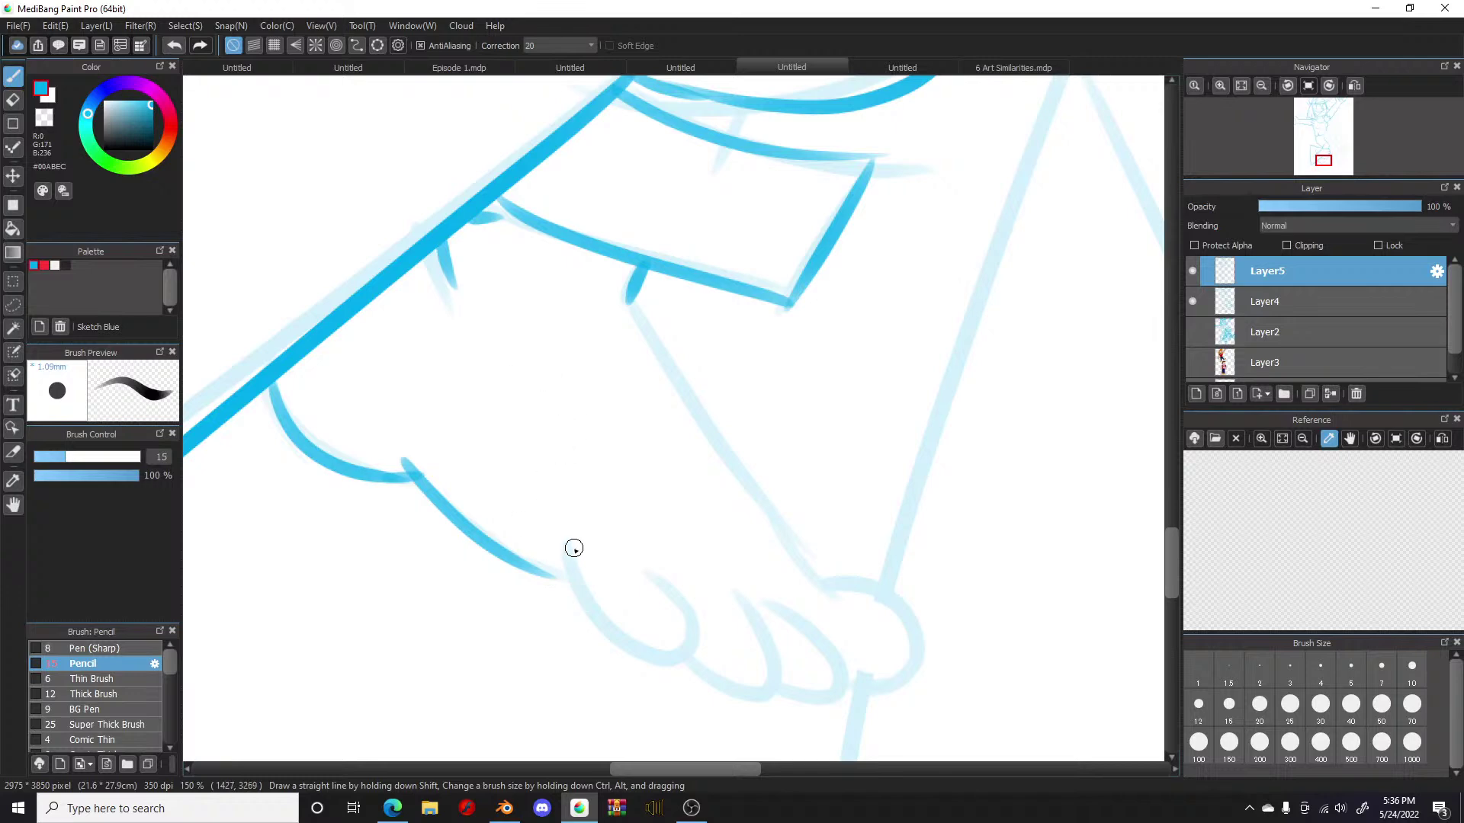
Step: Draw the foot's small toes, join them to the sole, and add the top edge of the foot with the rounded big toe
mouse_move(567, 562)
mouse_down()
mouse_move(660, 663)
mouse_move(630, 644)
mouse_move(693, 621)
mouse_move(659, 574)
mouse_up()
drag(523, 562, 582, 600)
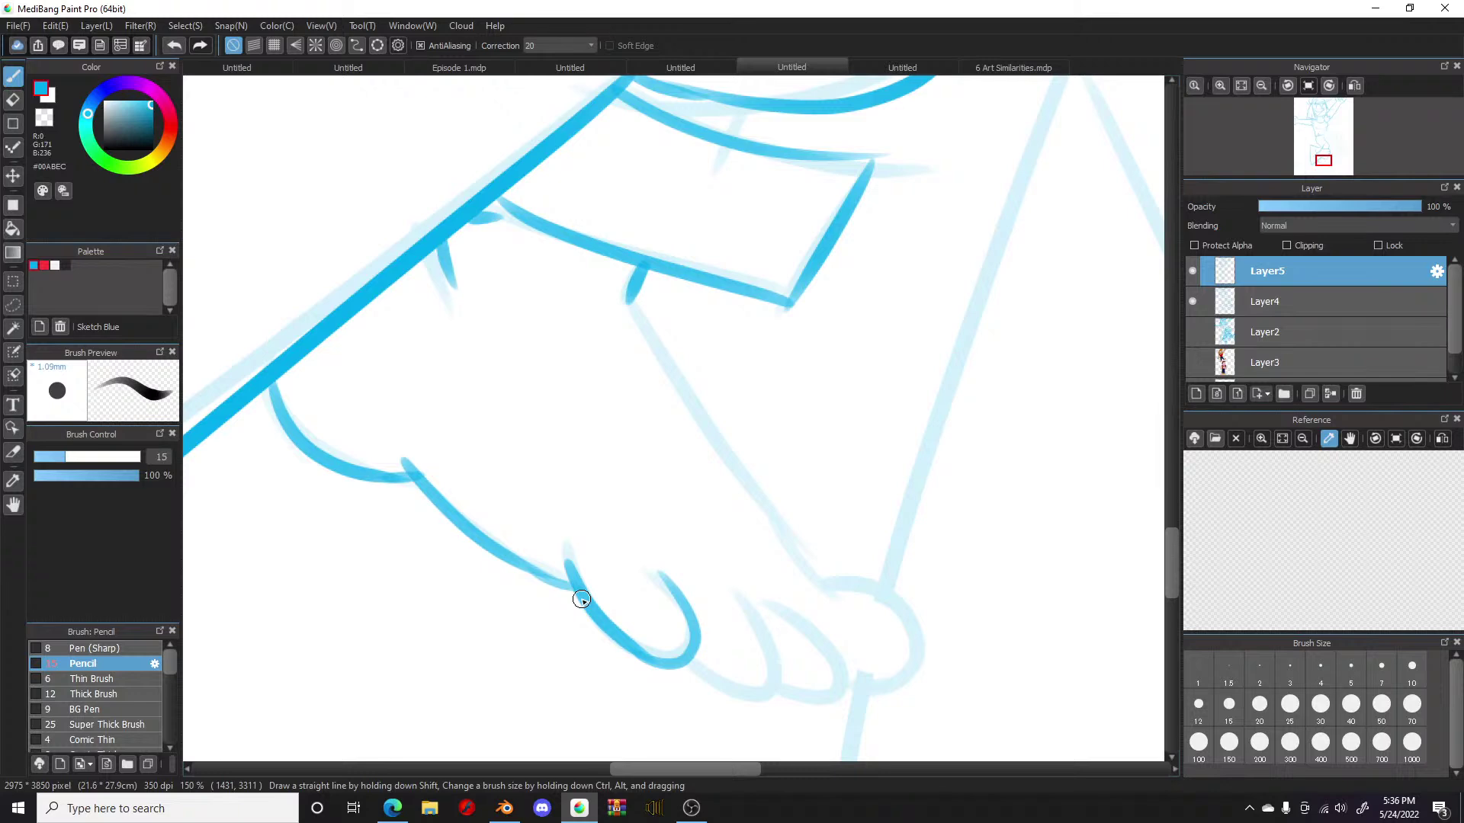
mouse_move(690, 649)
mouse_down()
mouse_move(715, 687)
mouse_move(770, 678)
mouse_move(736, 605)
mouse_move(767, 667)
mouse_move(745, 608)
mouse_up()
mouse_move(762, 681)
mouse_down()
mouse_move(811, 704)
mouse_move(840, 689)
mouse_move(800, 614)
mouse_up()
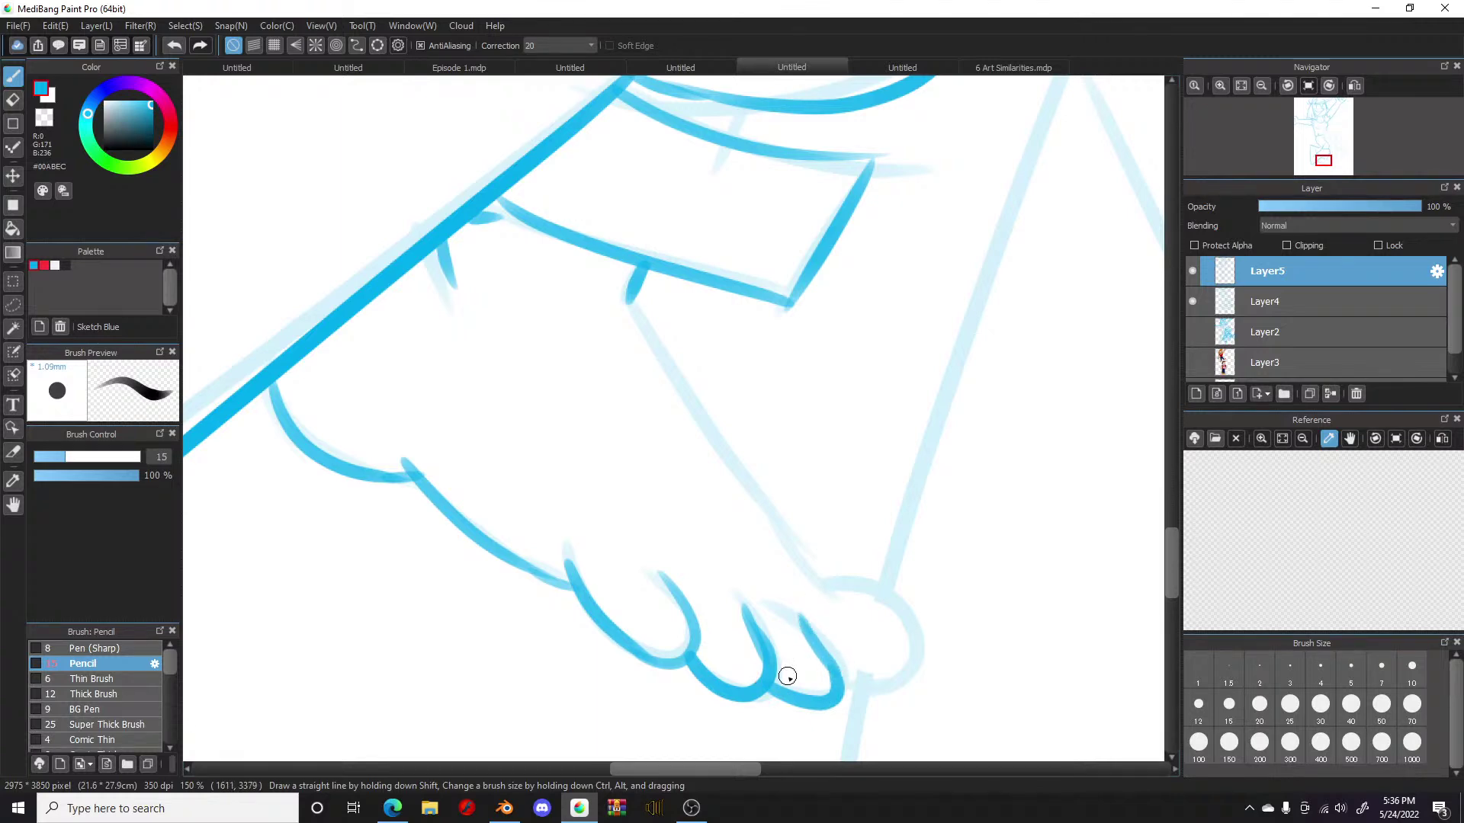
mouse_move(631, 299)
mouse_down()
mouse_move(720, 473)
mouse_move(829, 598)
mouse_move(862, 591)
mouse_move(894, 639)
mouse_move(873, 691)
mouse_move(836, 683)
mouse_up()
Step: Draw the short line joining the shoulder line to the leg and the arched sleeve line across the bent arm
drag(701, 771, 774, 779)
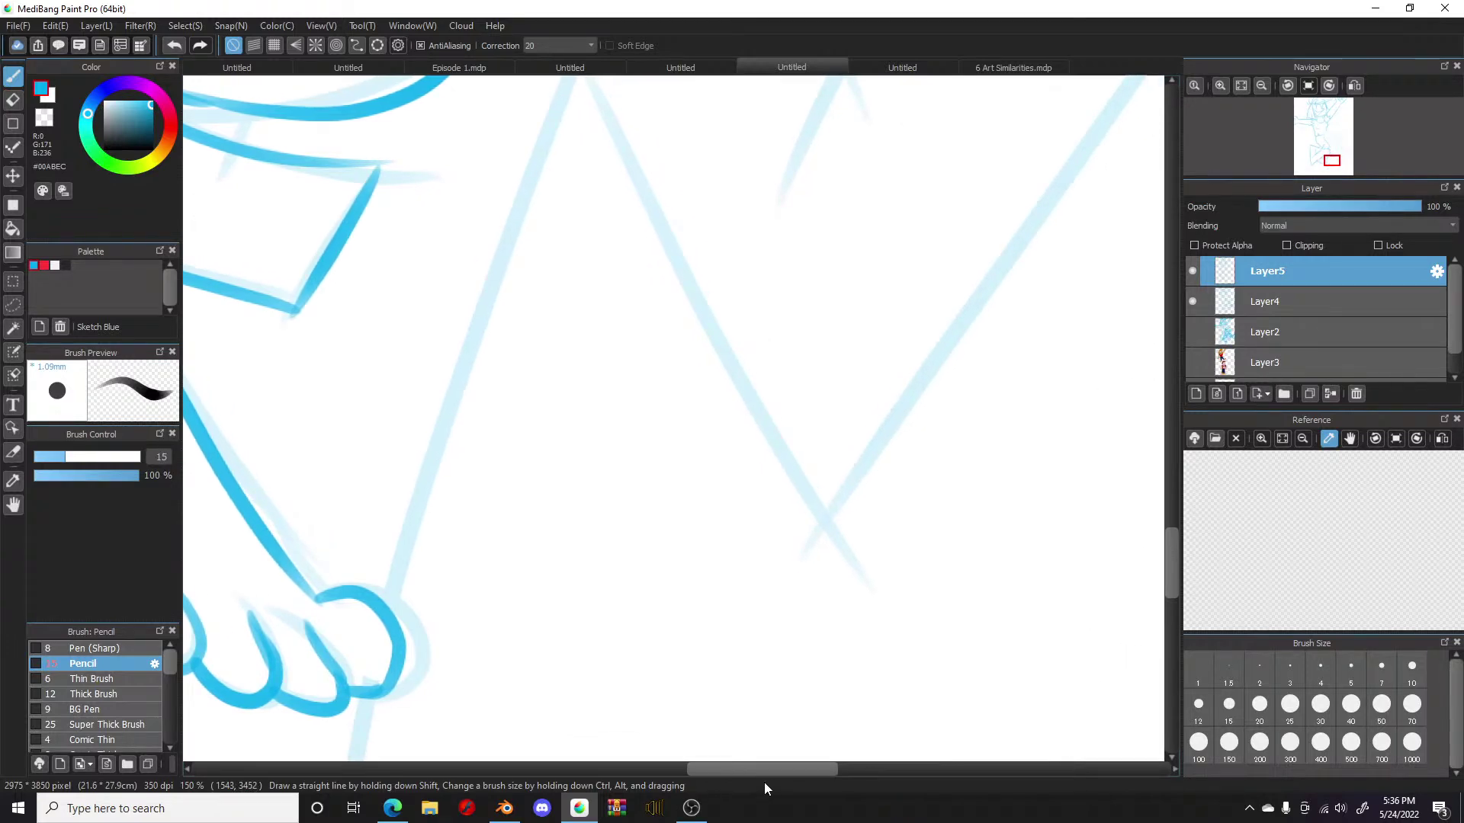
scroll(866, 538, down, 5)
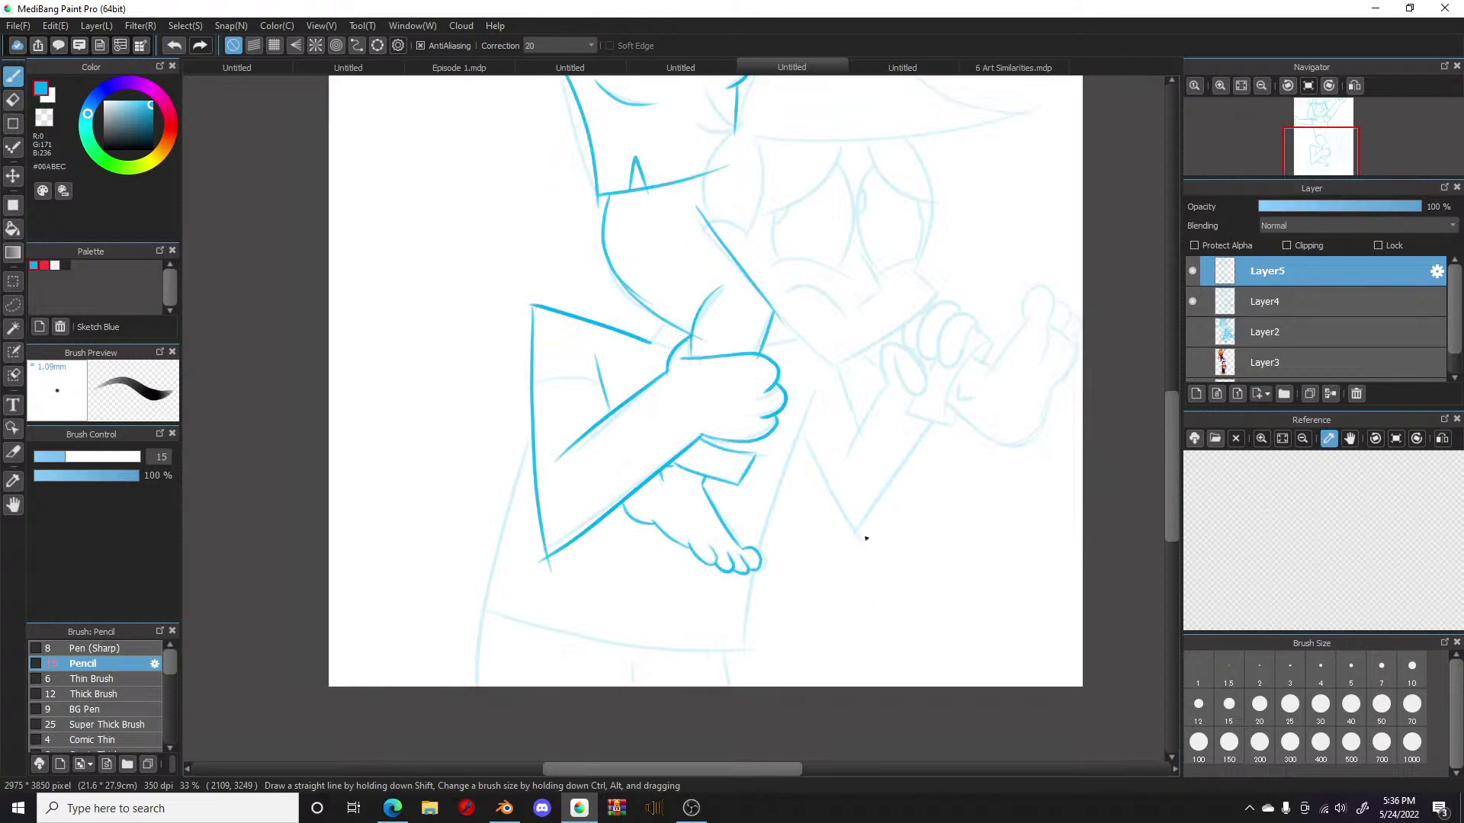
scroll(839, 344, down, 2)
scroll(751, 392, up, 7)
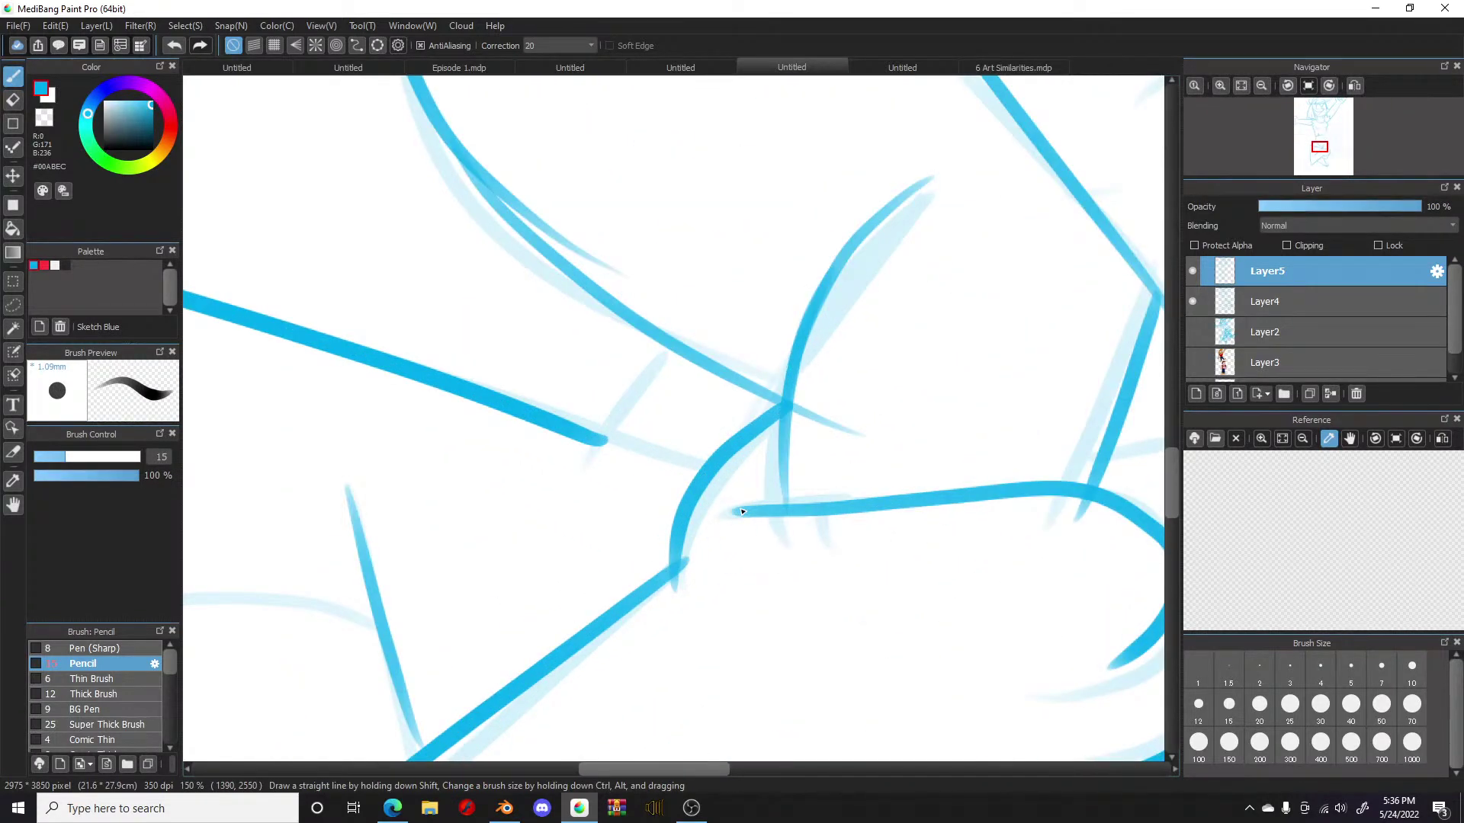
drag(670, 347, 600, 458)
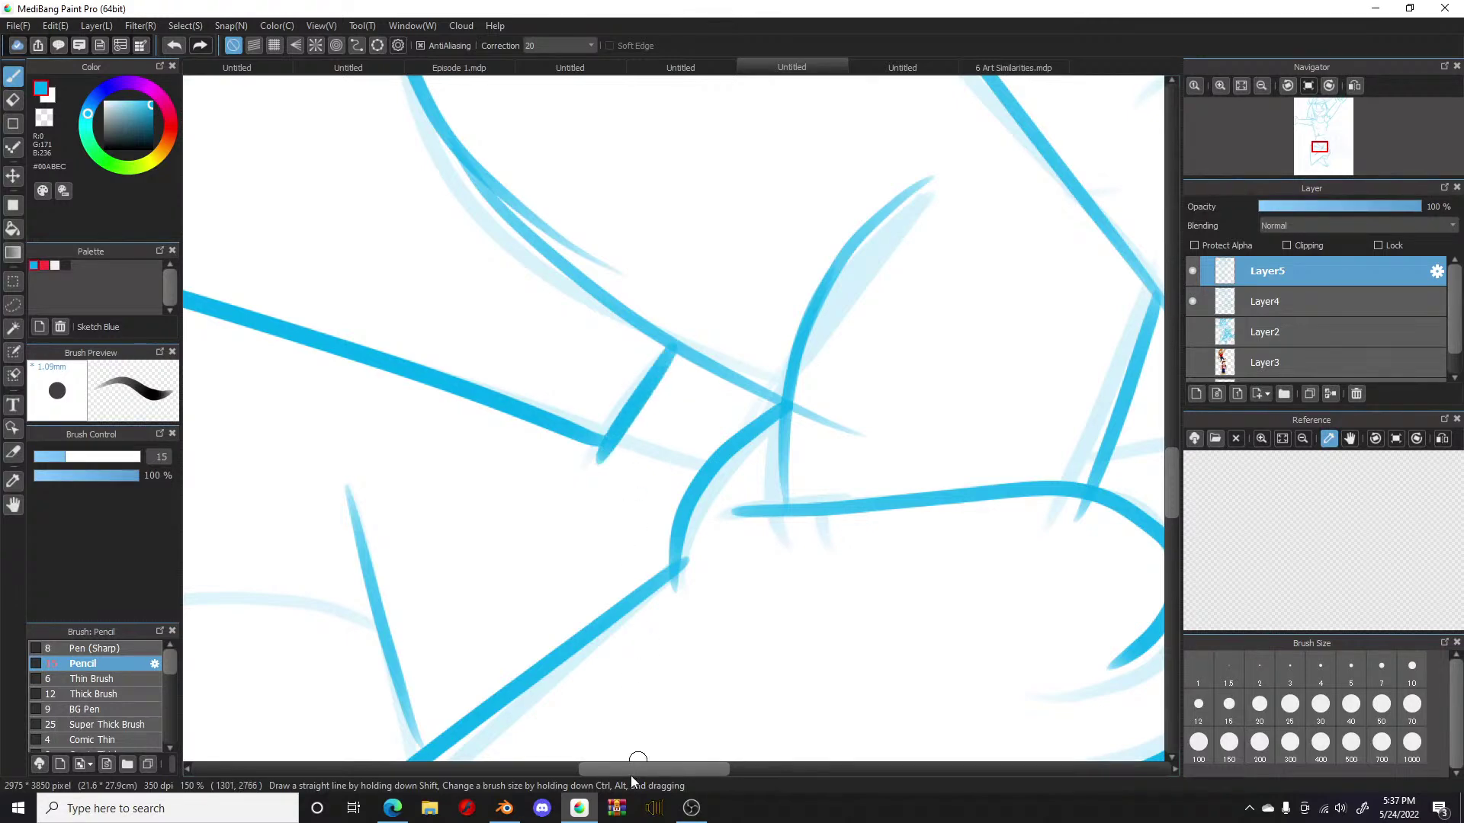
drag(639, 773, 584, 776)
mouse_move(767, 626)
mouse_down()
mouse_move(686, 593)
mouse_move(462, 668)
mouse_up()
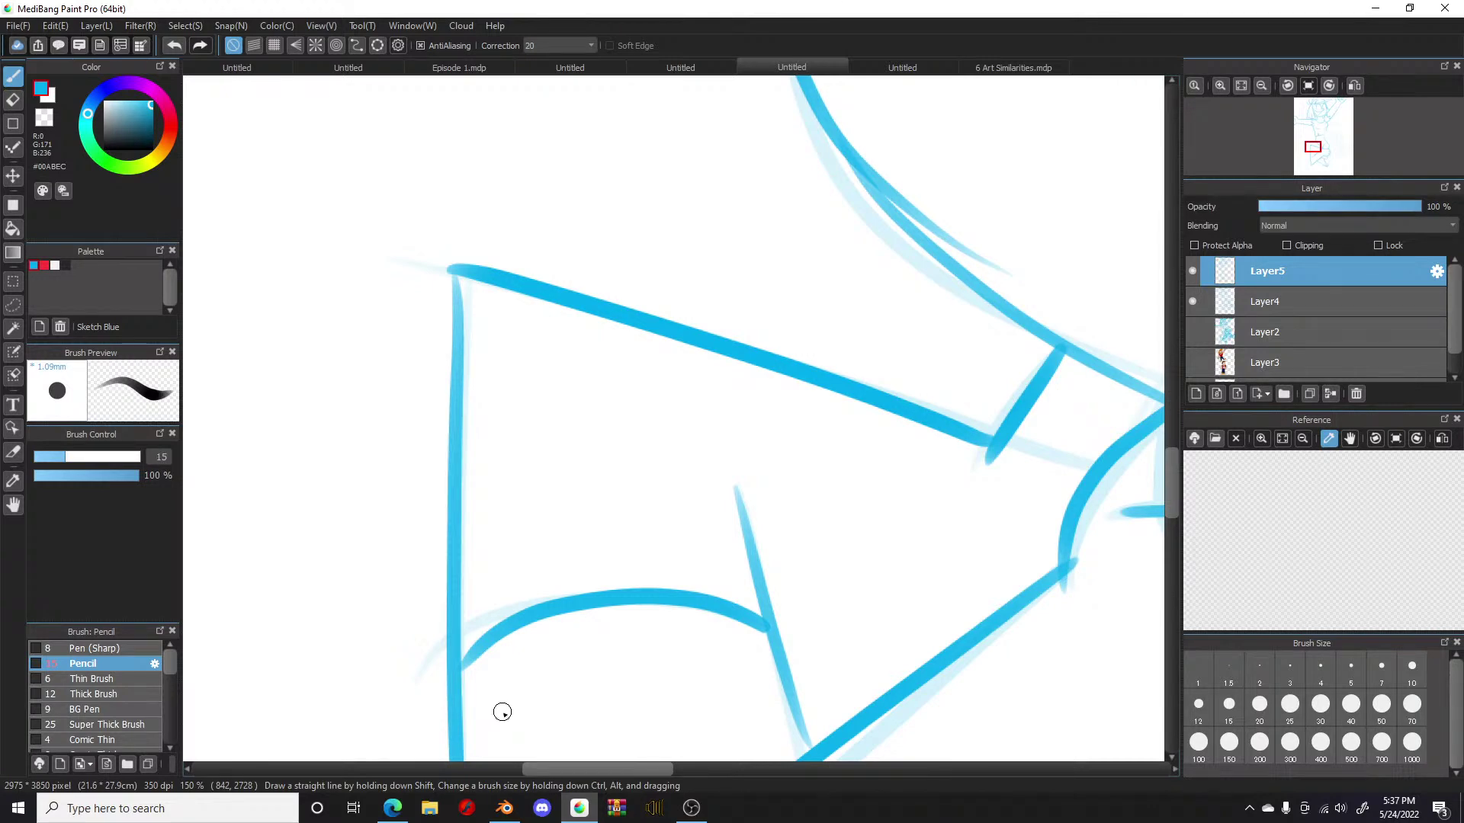
Step: Draw the carrying character's long back line down to the canvas edge and the front torso line above and below the toes
scroll(421, 617, down, 10)
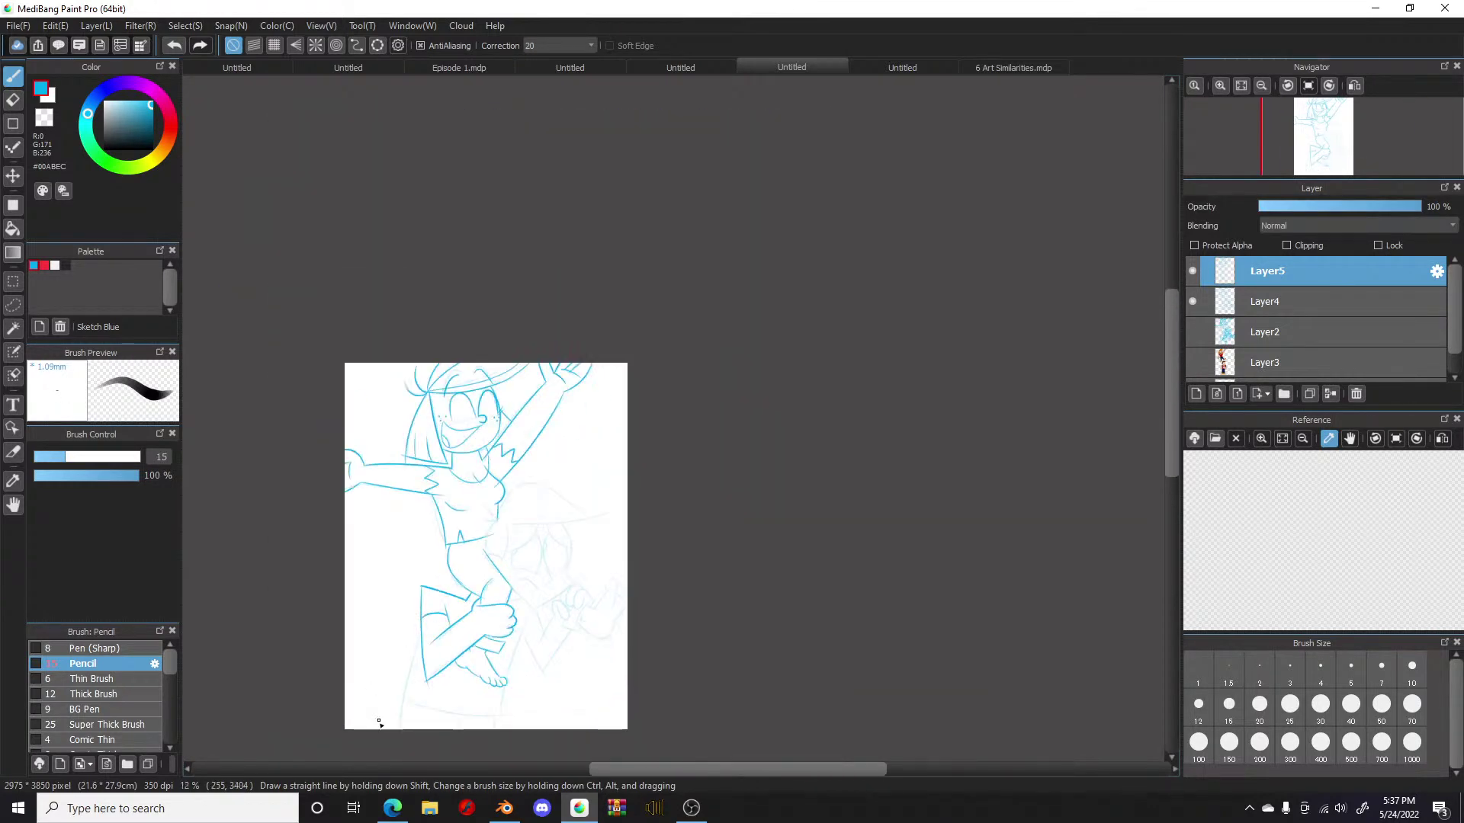
scroll(376, 712, up, 5)
scroll(376, 712, down, 3)
scroll(533, 650, up, 5)
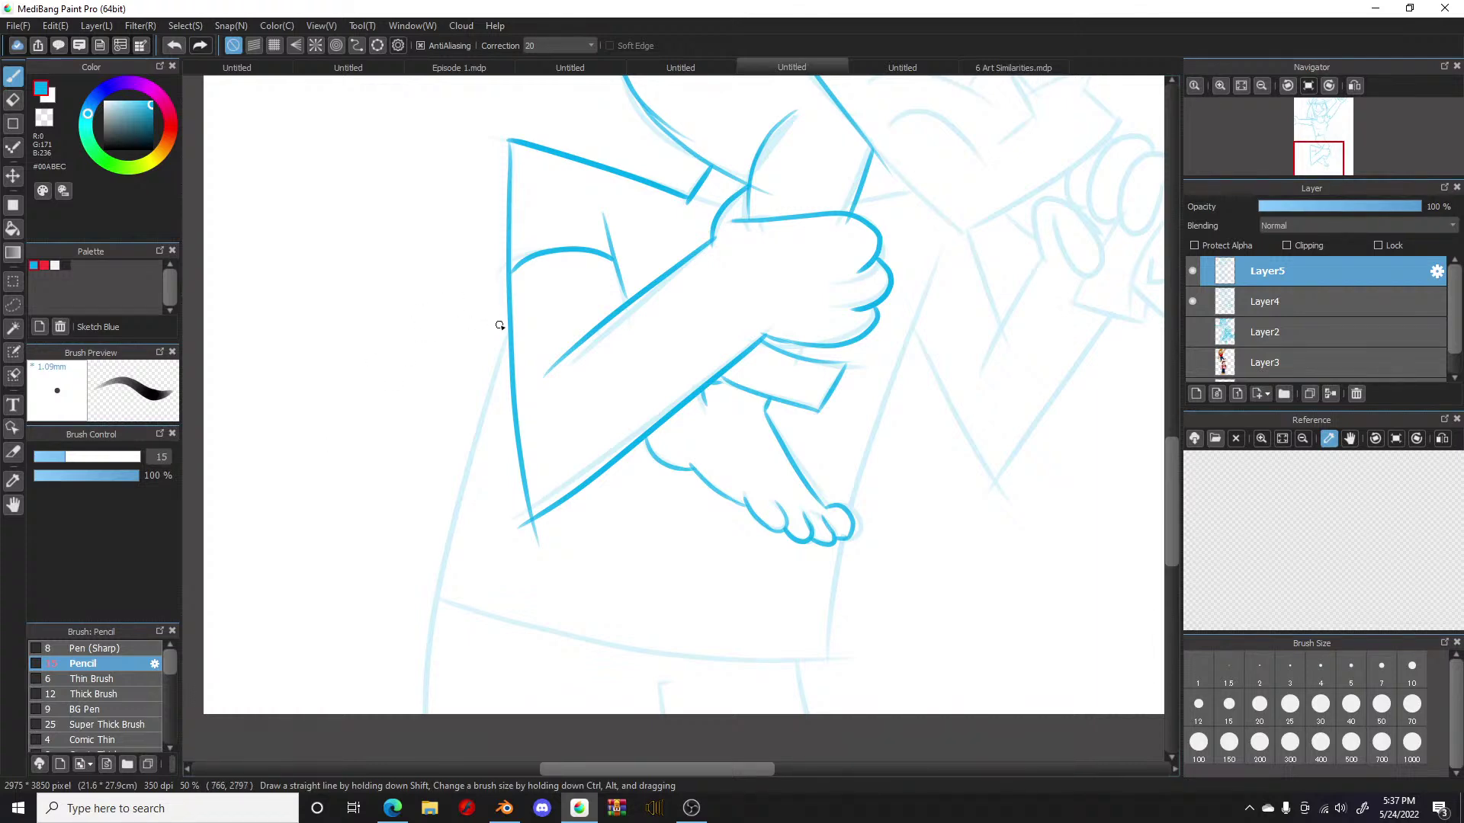
drag(507, 327, 411, 720)
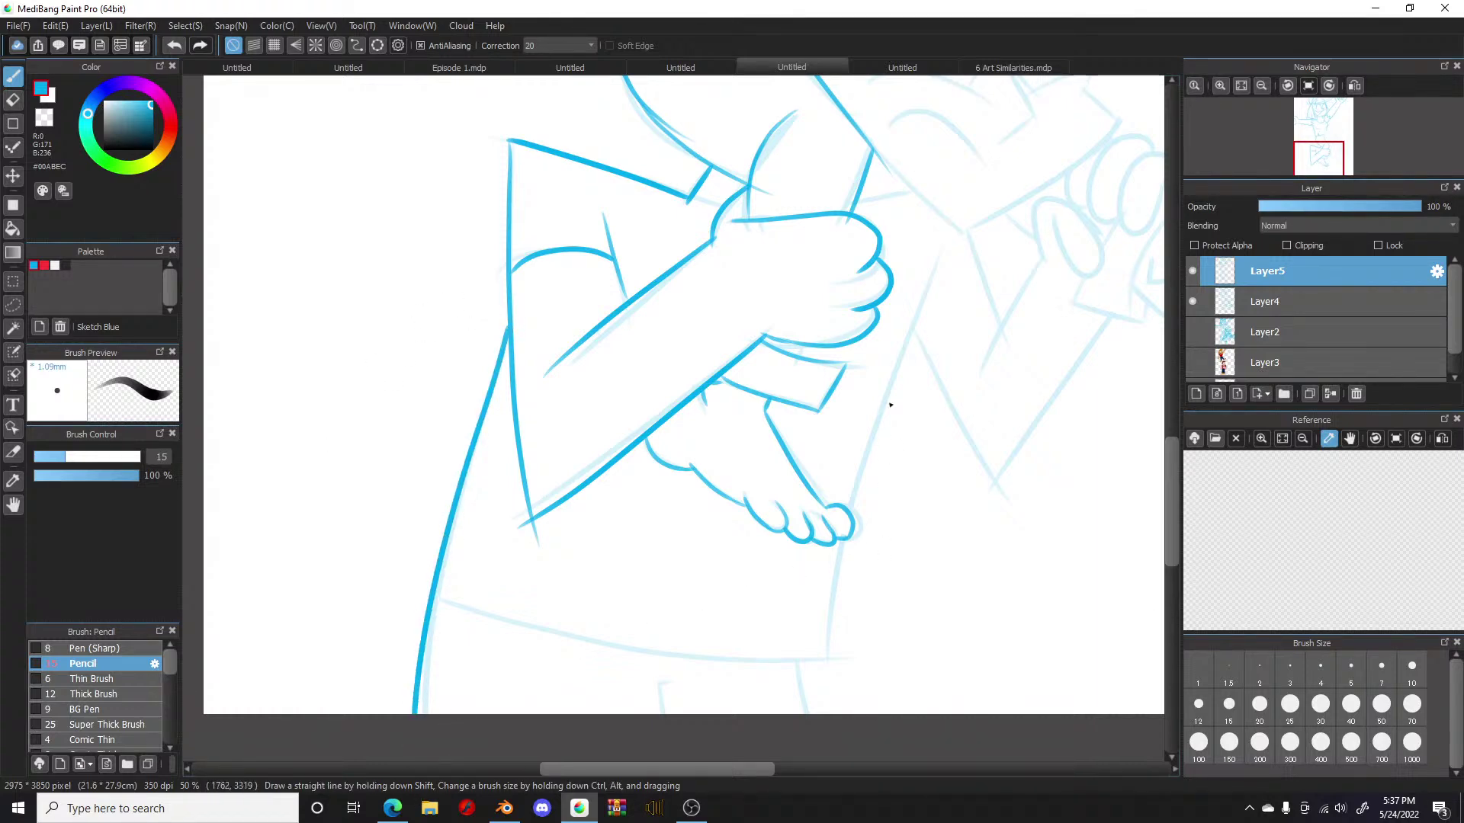
drag(943, 255, 848, 572)
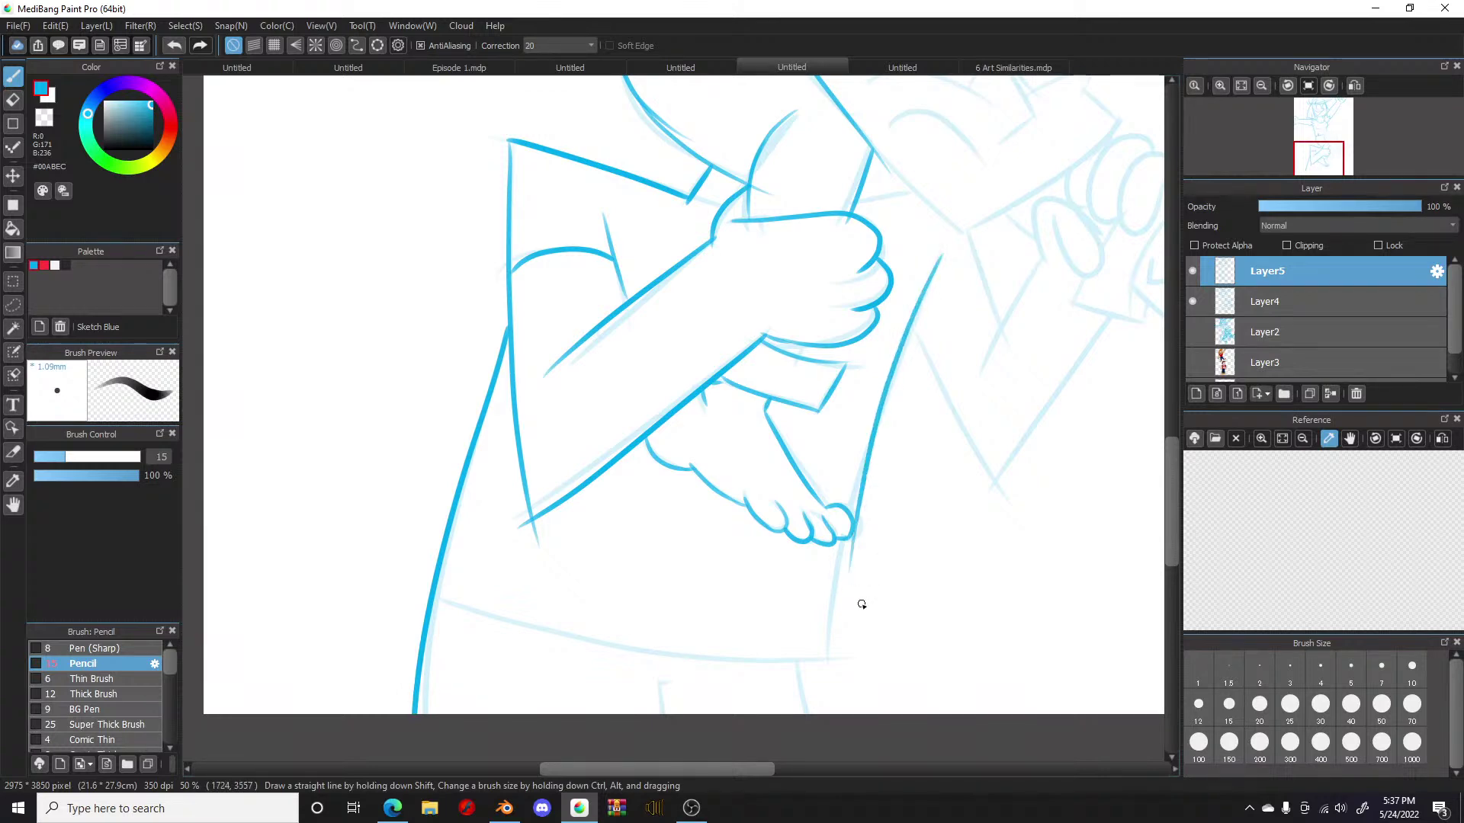
key(ctrl+z)
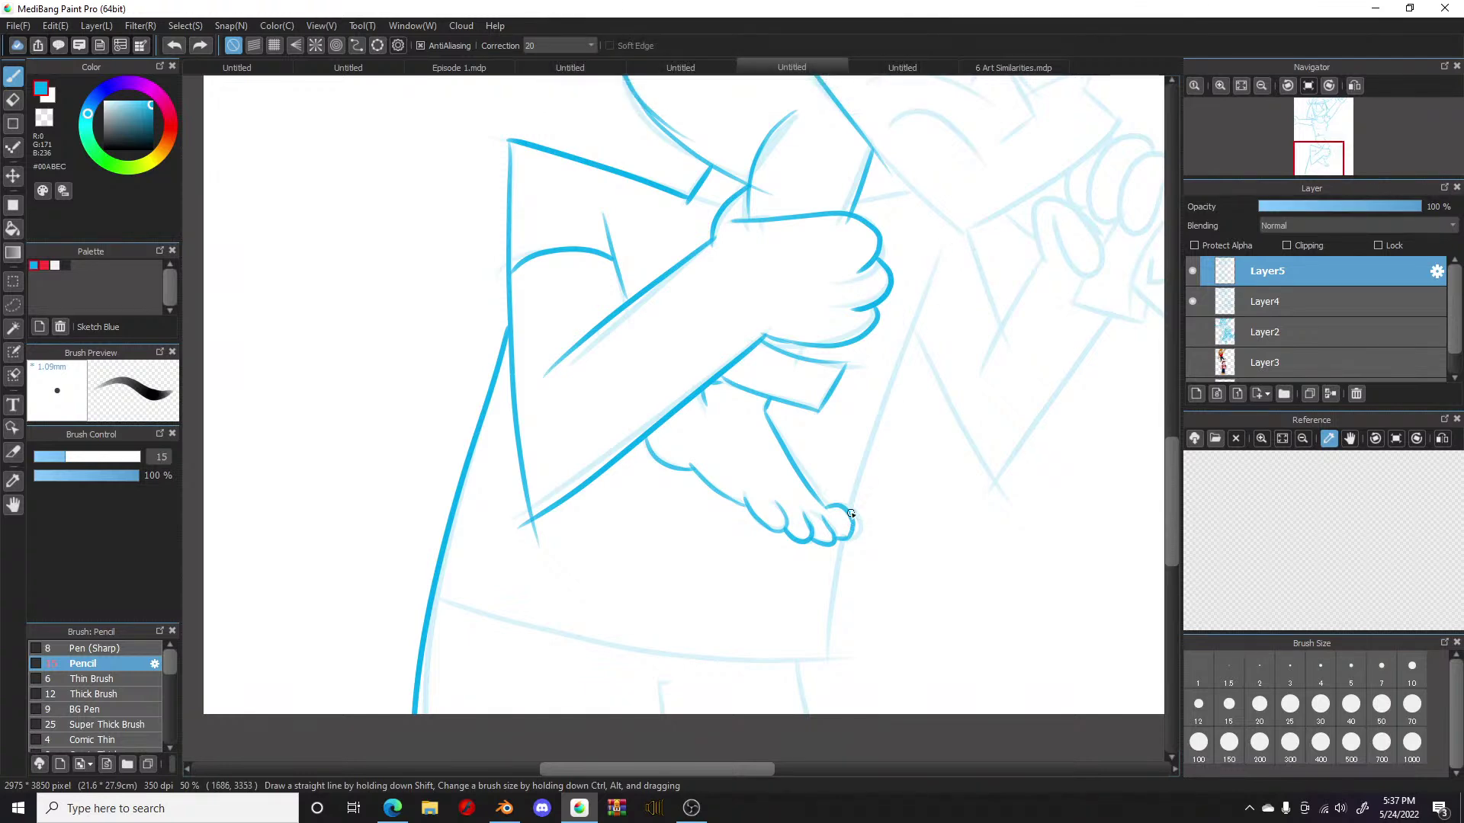
mouse_move(852, 515)
mouse_down()
mouse_move(874, 411)
mouse_move(949, 236)
mouse_up()
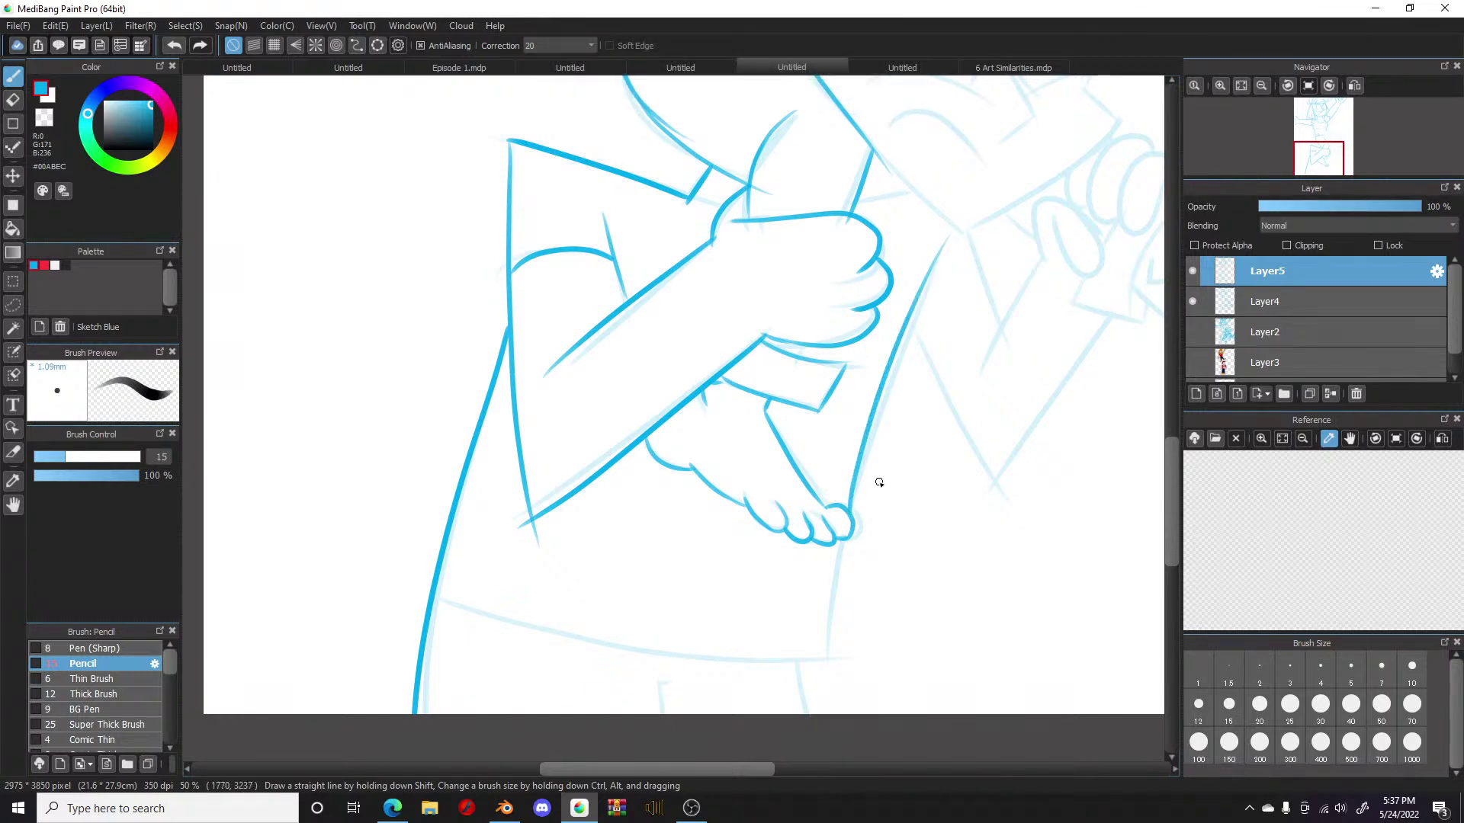
drag(843, 542, 829, 657)
Step: Draw the shirt hem across the lower body, redoing it flatter, and add the short leg line and small corner mark beneath it
mouse_move(431, 593)
mouse_down()
mouse_move(511, 626)
mouse_move(827, 642)
mouse_up()
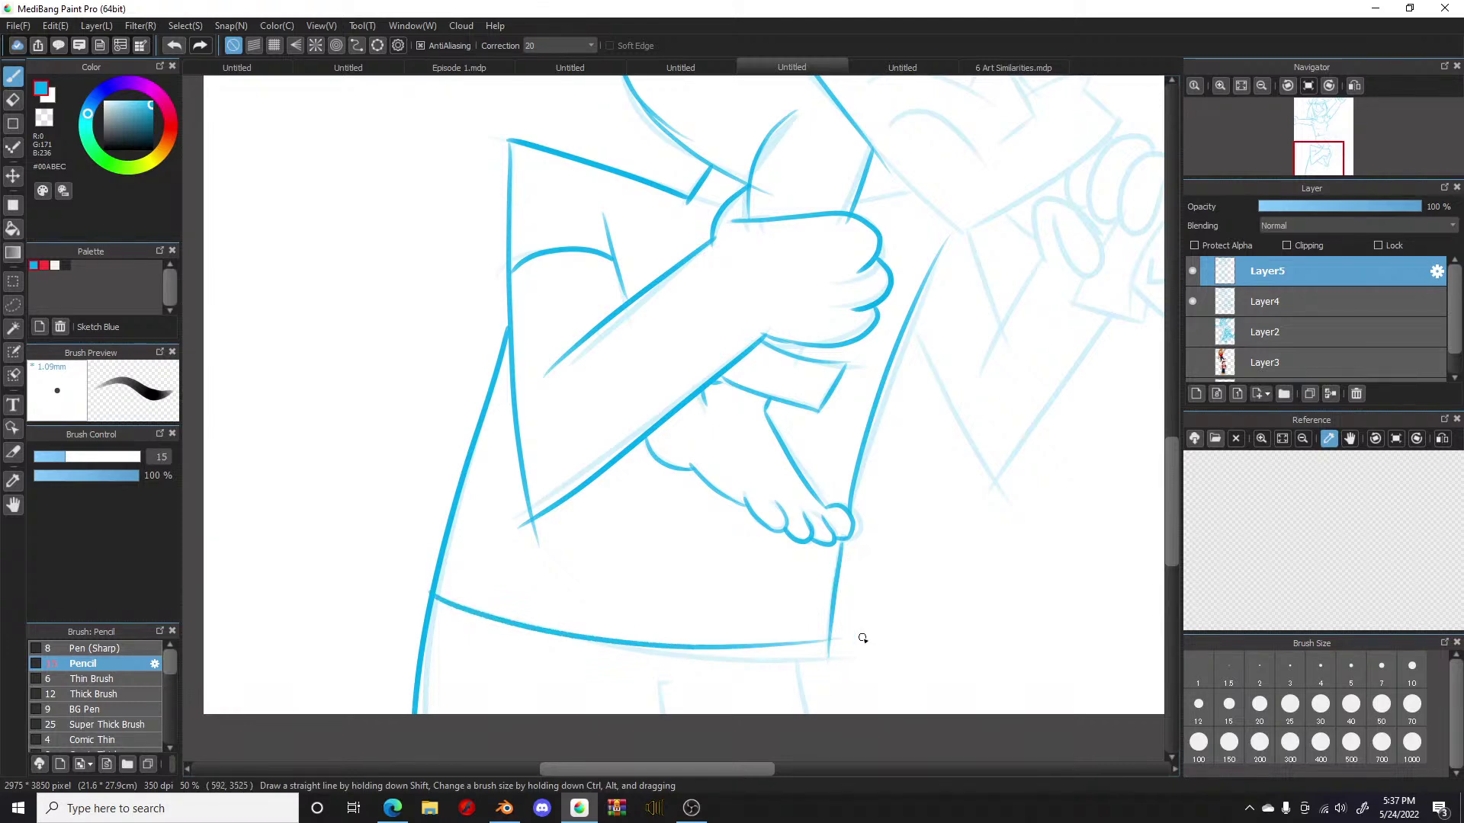
key(ctrl+z)
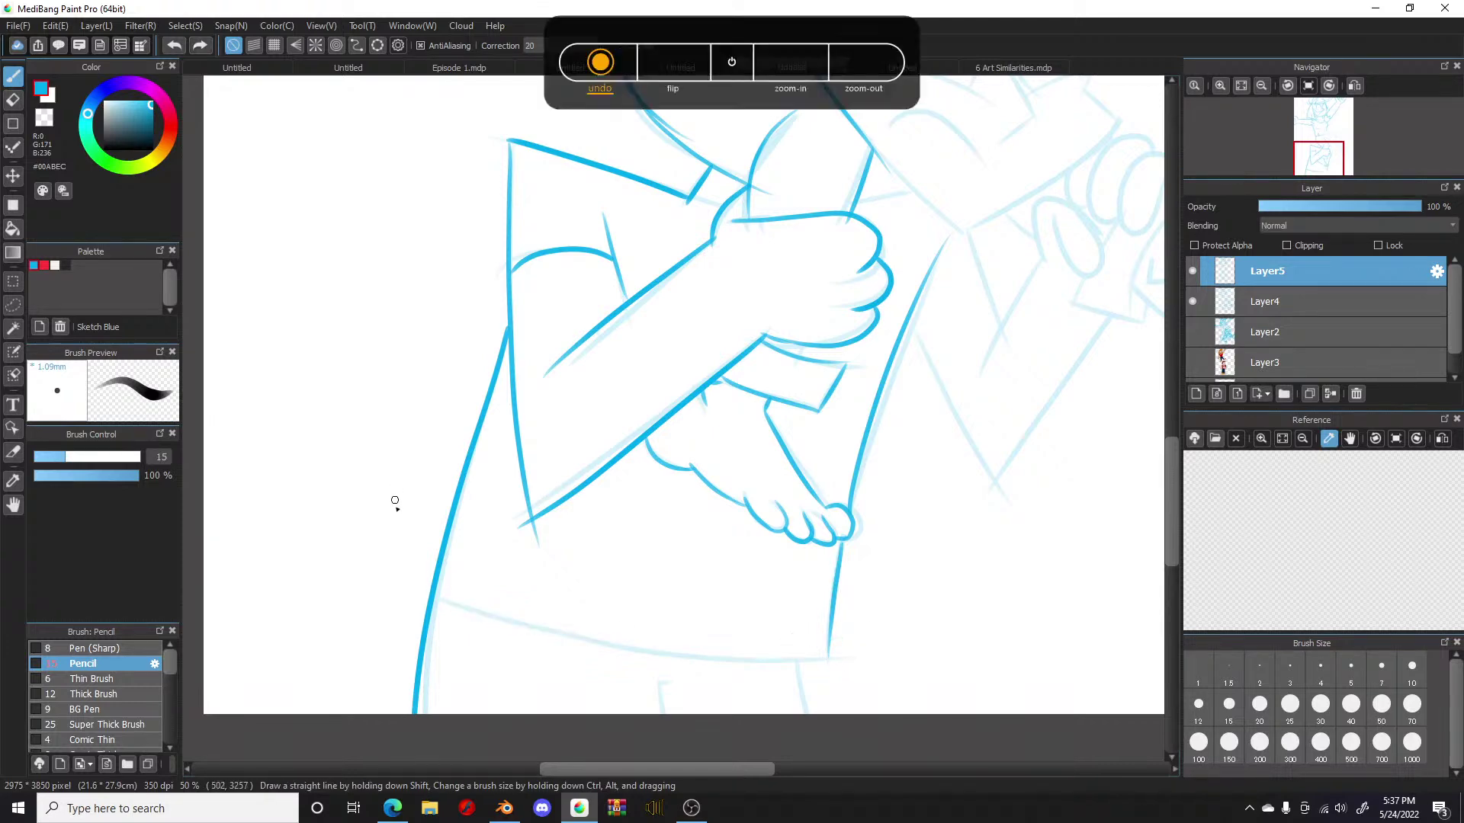
mouse_move(436, 600)
mouse_down()
mouse_move(695, 643)
mouse_move(881, 649)
mouse_up()
drag(794, 656, 838, 781)
drag(657, 682, 671, 762)
drag(654, 680, 676, 677)
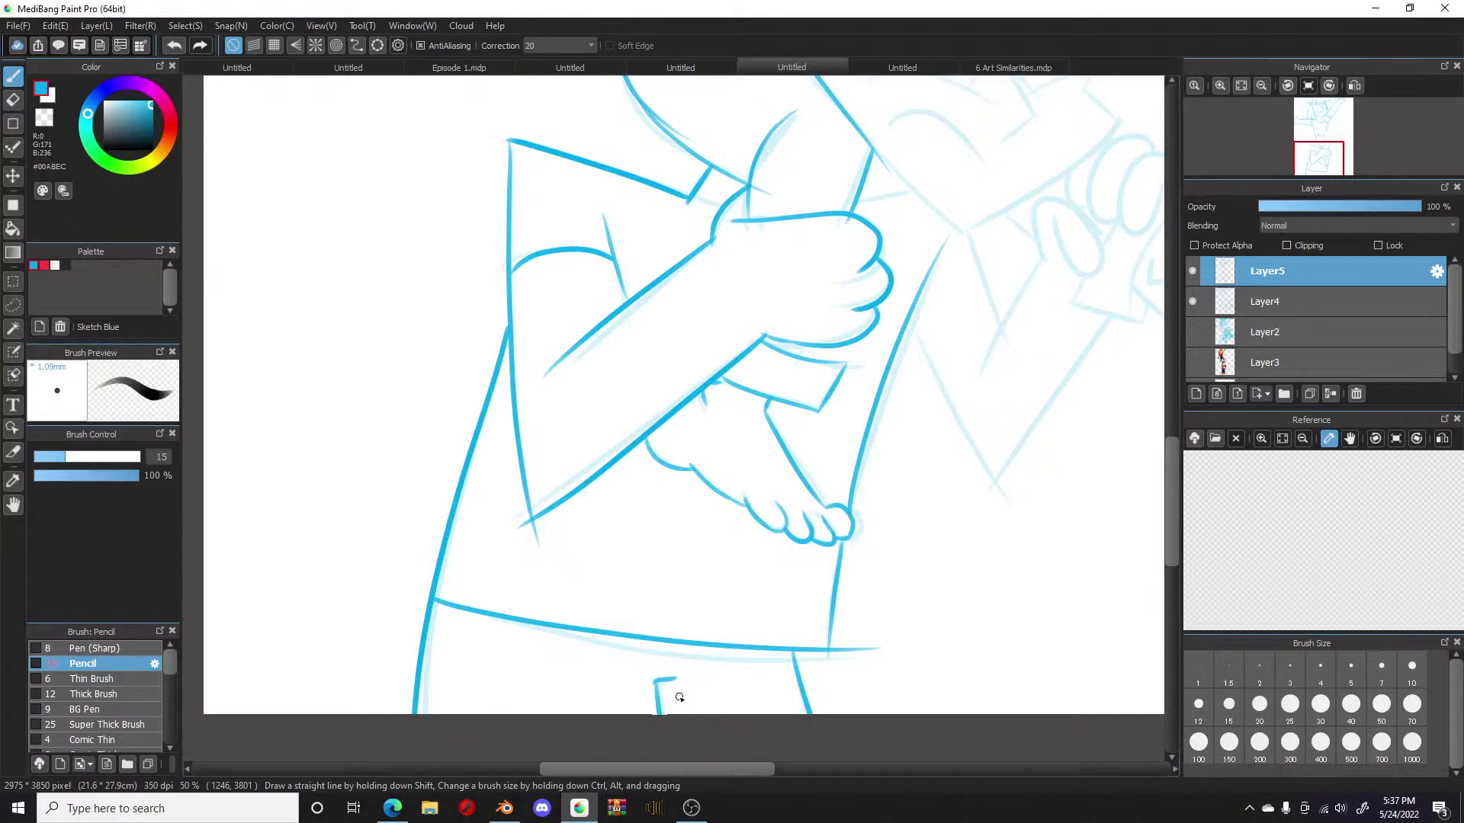
Step: Draw the lower character's curved hat brim, the hair lock hanging beside the face, and the domed hat crown tapering to a point
scroll(680, 697, down, 3)
scroll(973, 375, up, 3)
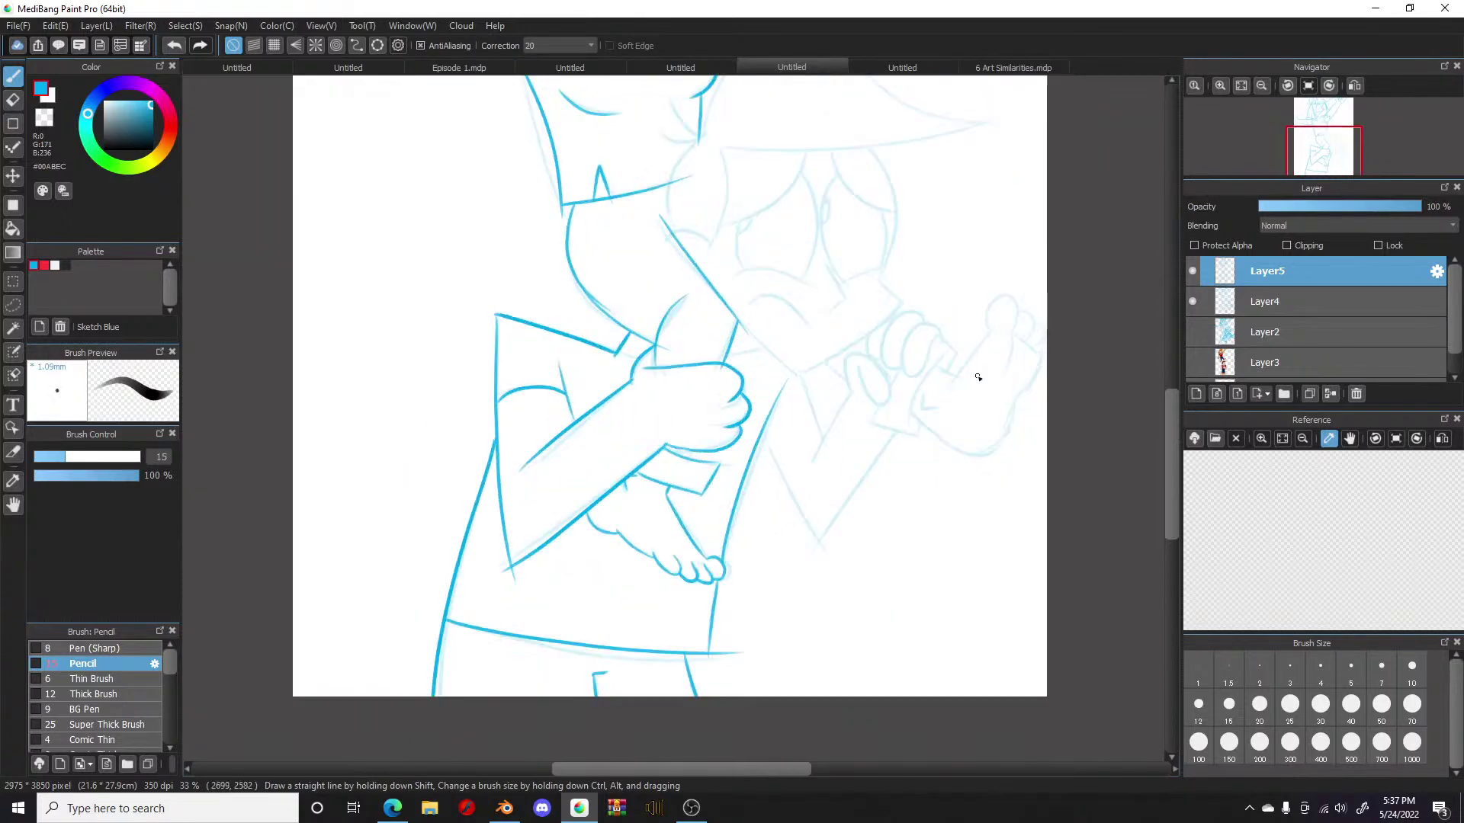
scroll(859, 364, down, 3)
scroll(813, 385, up, 5)
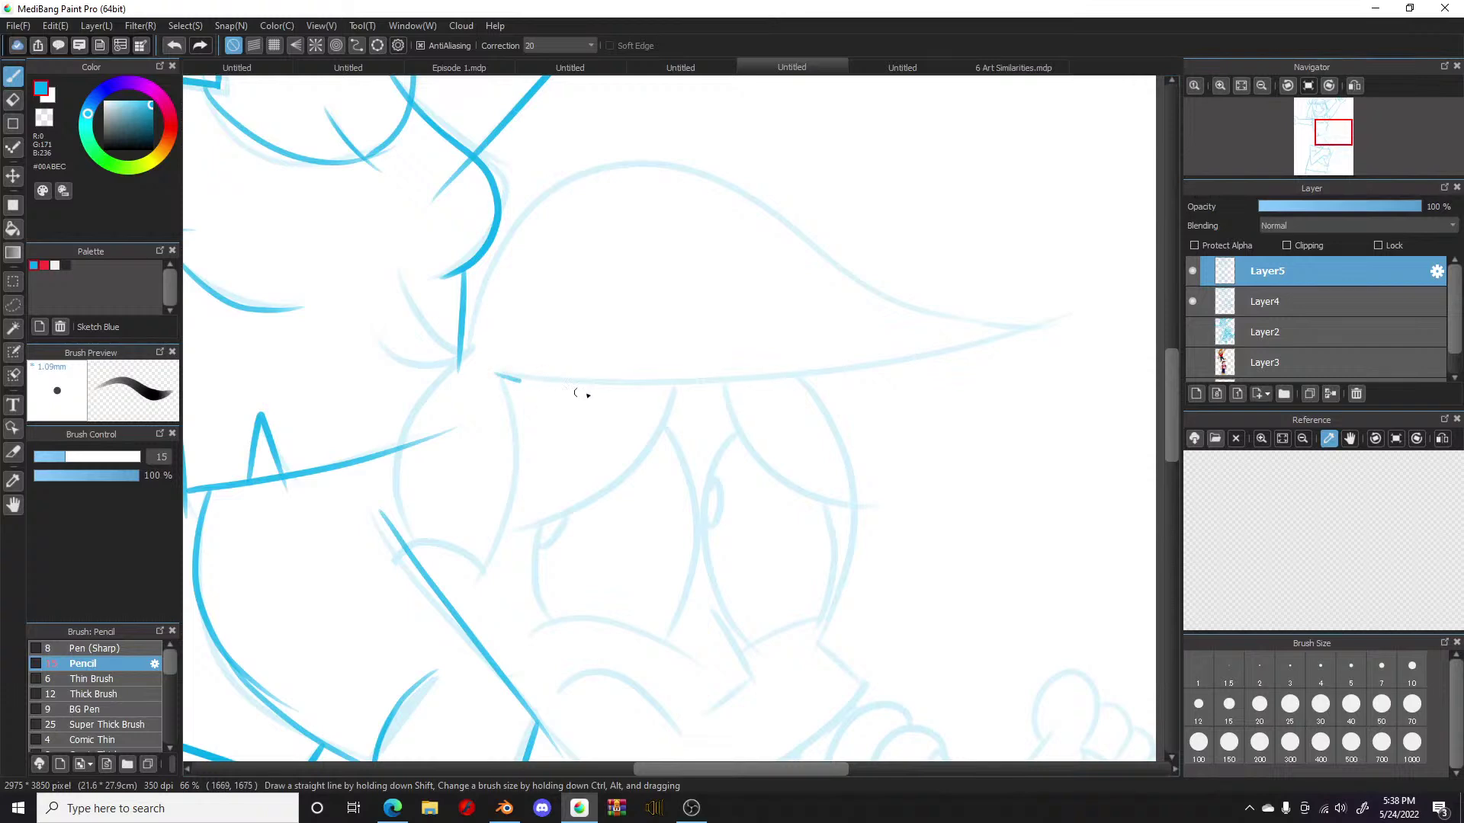
mouse_move(546, 389)
mouse_down()
mouse_move(862, 394)
mouse_move(1006, 350)
mouse_up()
key(ctrl+z)
mouse_move(500, 375)
mouse_down()
mouse_move(695, 393)
mouse_move(1037, 339)
mouse_move(1060, 320)
mouse_up()
mouse_move(474, 350)
mouse_down()
mouse_move(420, 393)
mouse_move(395, 516)
mouse_move(417, 551)
mouse_move(462, 555)
mouse_move(404, 555)
mouse_up()
drag(499, 376, 487, 572)
mouse_move(465, 355)
mouse_down()
mouse_move(698, 181)
mouse_move(1055, 333)
mouse_move(1038, 333)
mouse_up()
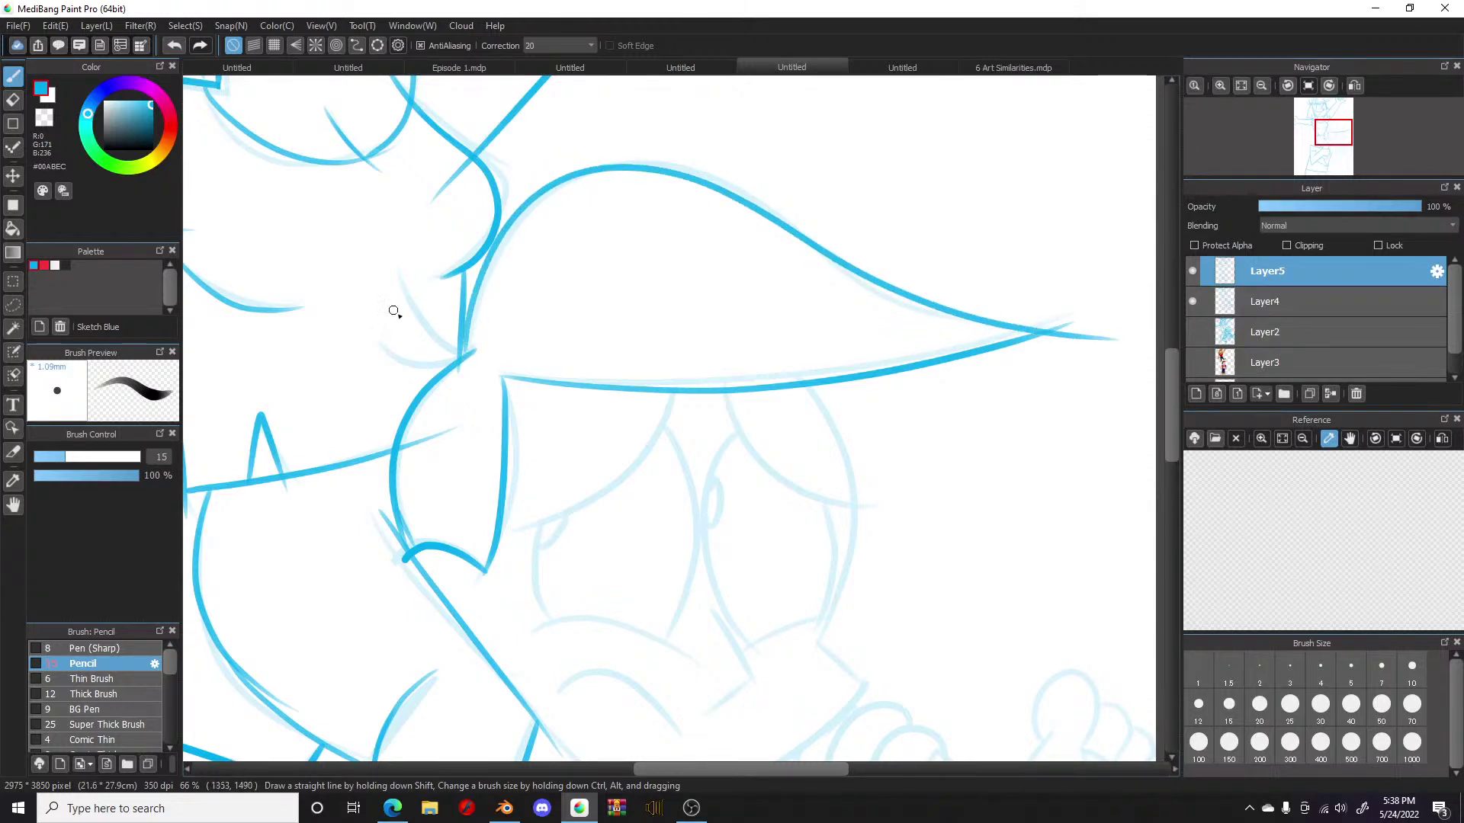
Step: Draw the two short curved crease strokes beside the hat's base, and outline the lower character's cheek, jaw and pointed chin
mouse_move(473, 353)
mouse_down()
mouse_move(416, 328)
mouse_move(383, 371)
mouse_move(374, 324)
mouse_up()
key(ctrl+z)
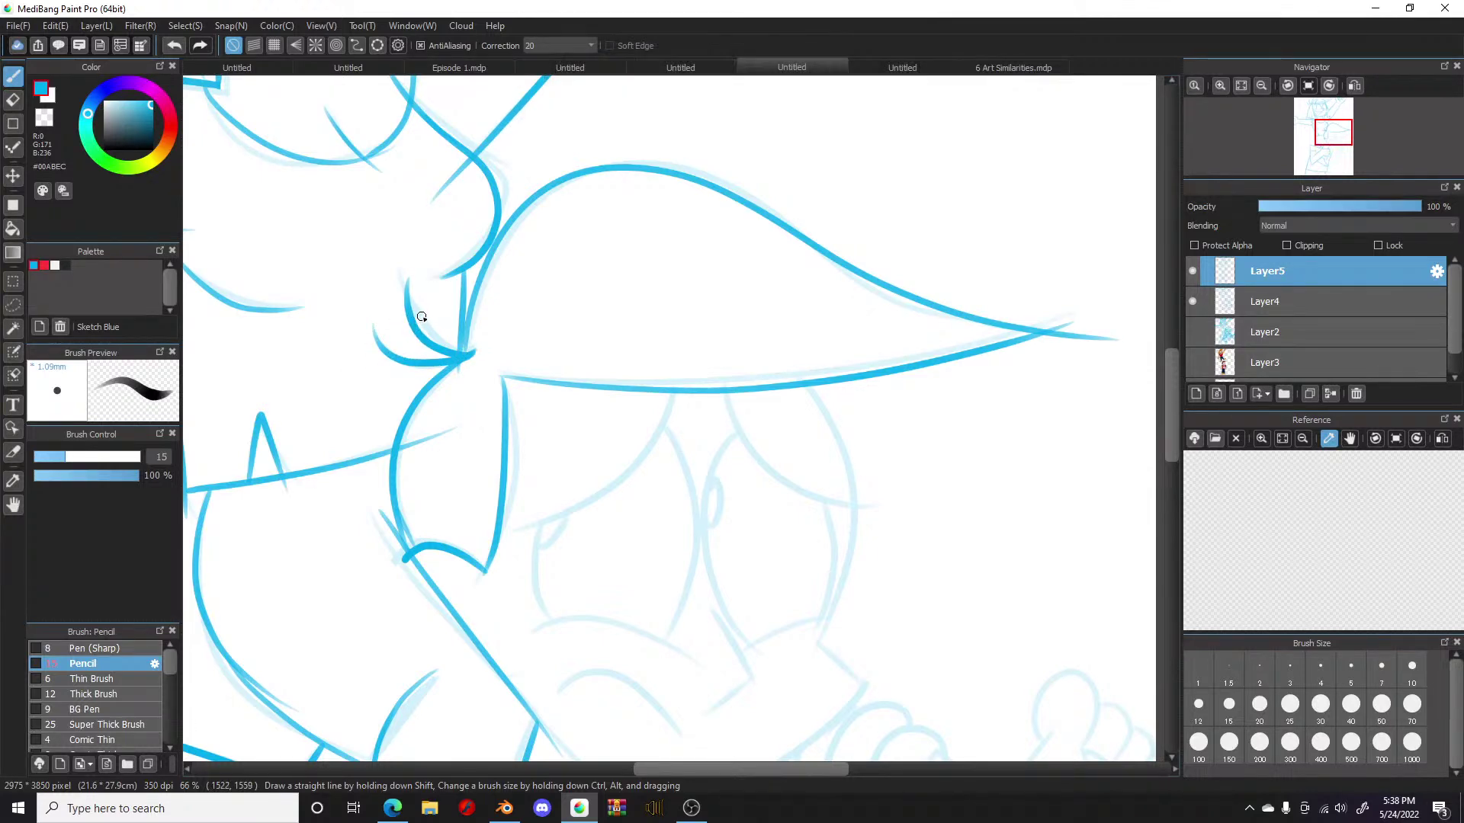
drag(1172, 415, 1174, 437)
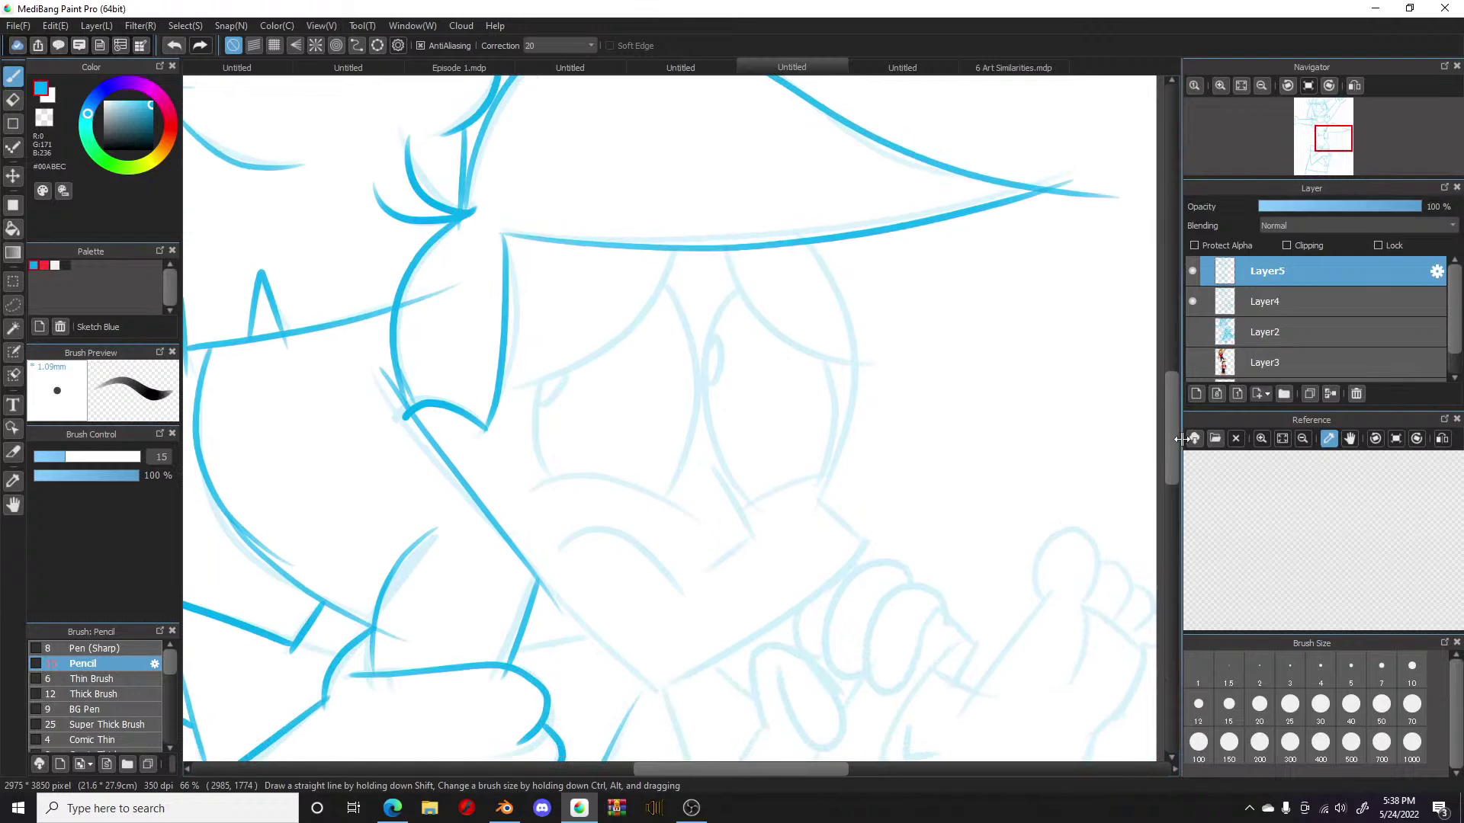
mouse_move(812, 244)
mouse_down()
mouse_move(858, 355)
mouse_move(820, 492)
mouse_up()
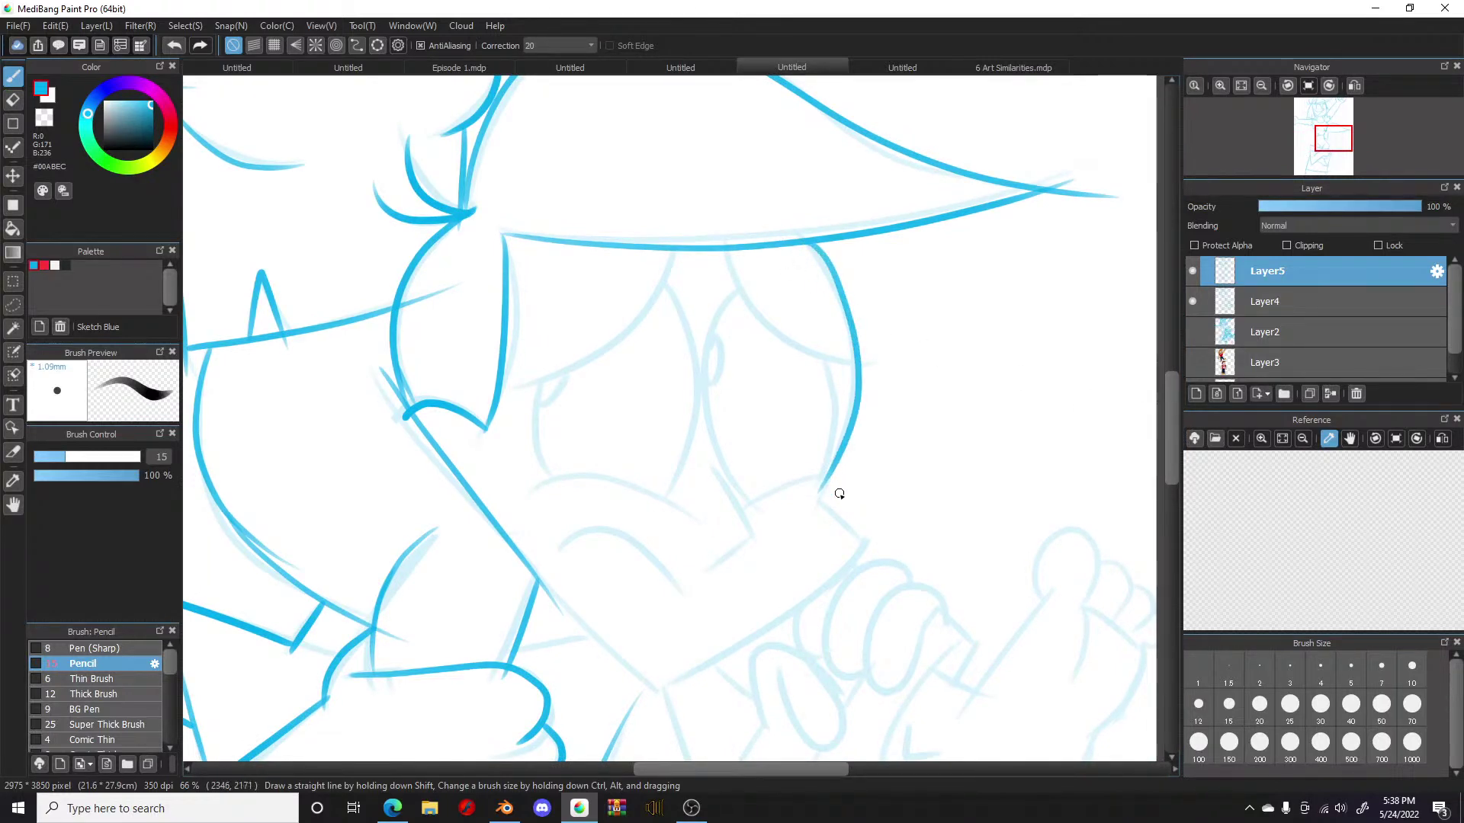
mouse_move(820, 491)
mouse_down()
mouse_move(868, 548)
mouse_move(853, 525)
mouse_move(644, 697)
mouse_up()
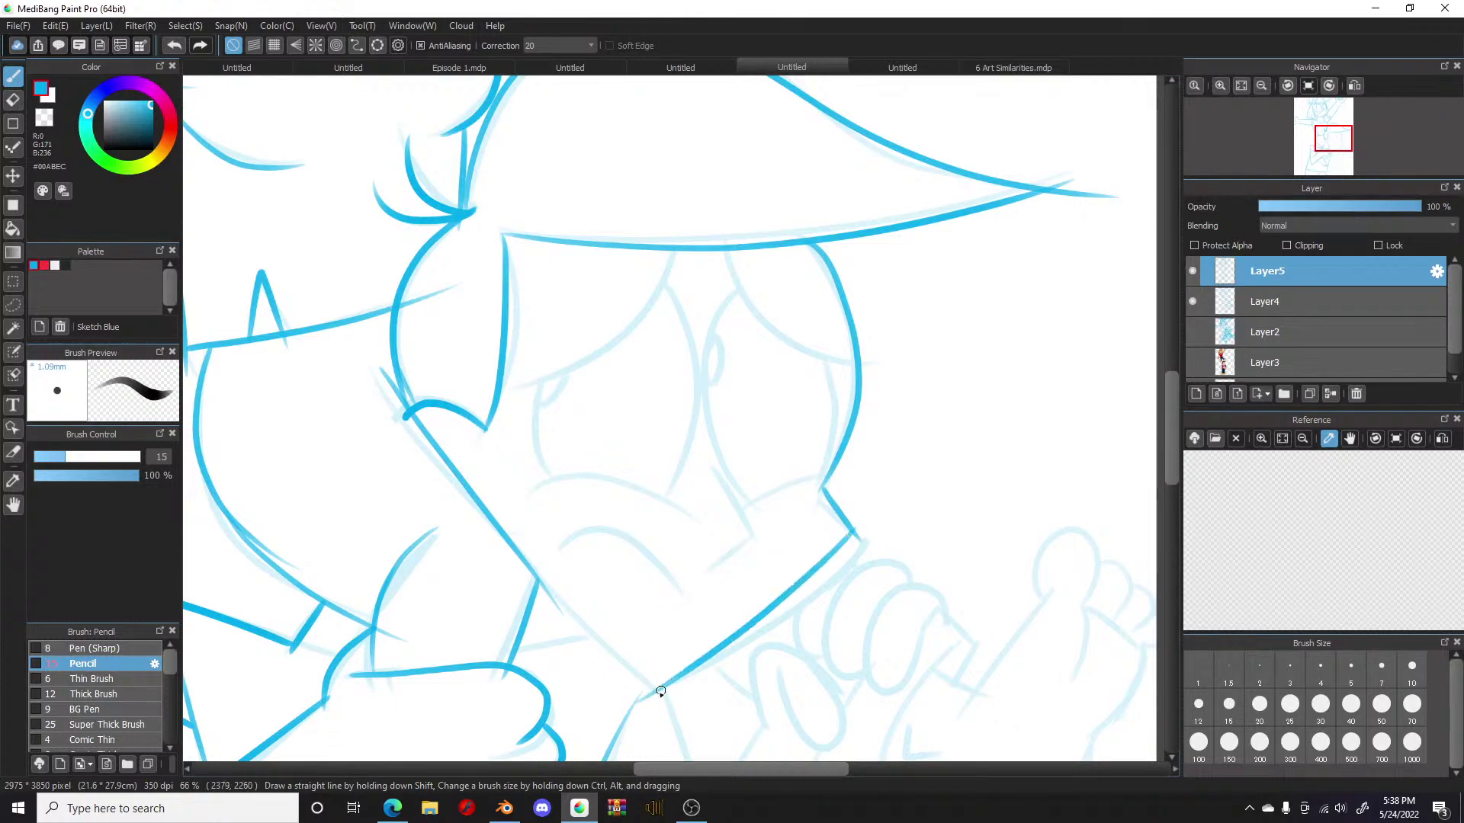
drag(538, 584, 657, 694)
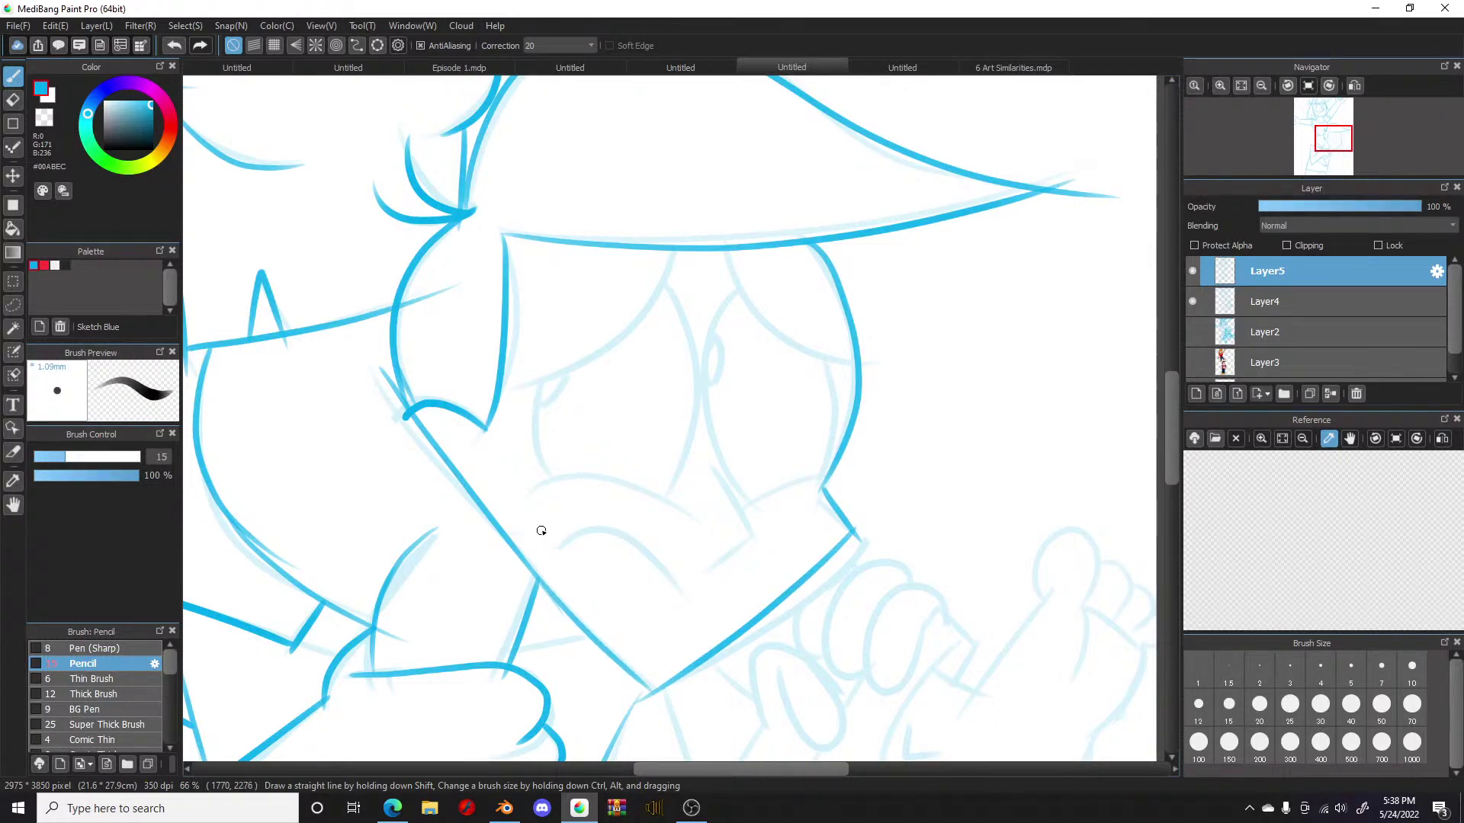
Step: Draw the lower character's frowning mouth, angular nose and the curved cheek lines under both eyes, redoing the wider cheek line
mouse_move(540, 526)
mouse_down()
mouse_move(598, 515)
mouse_move(681, 590)
mouse_up()
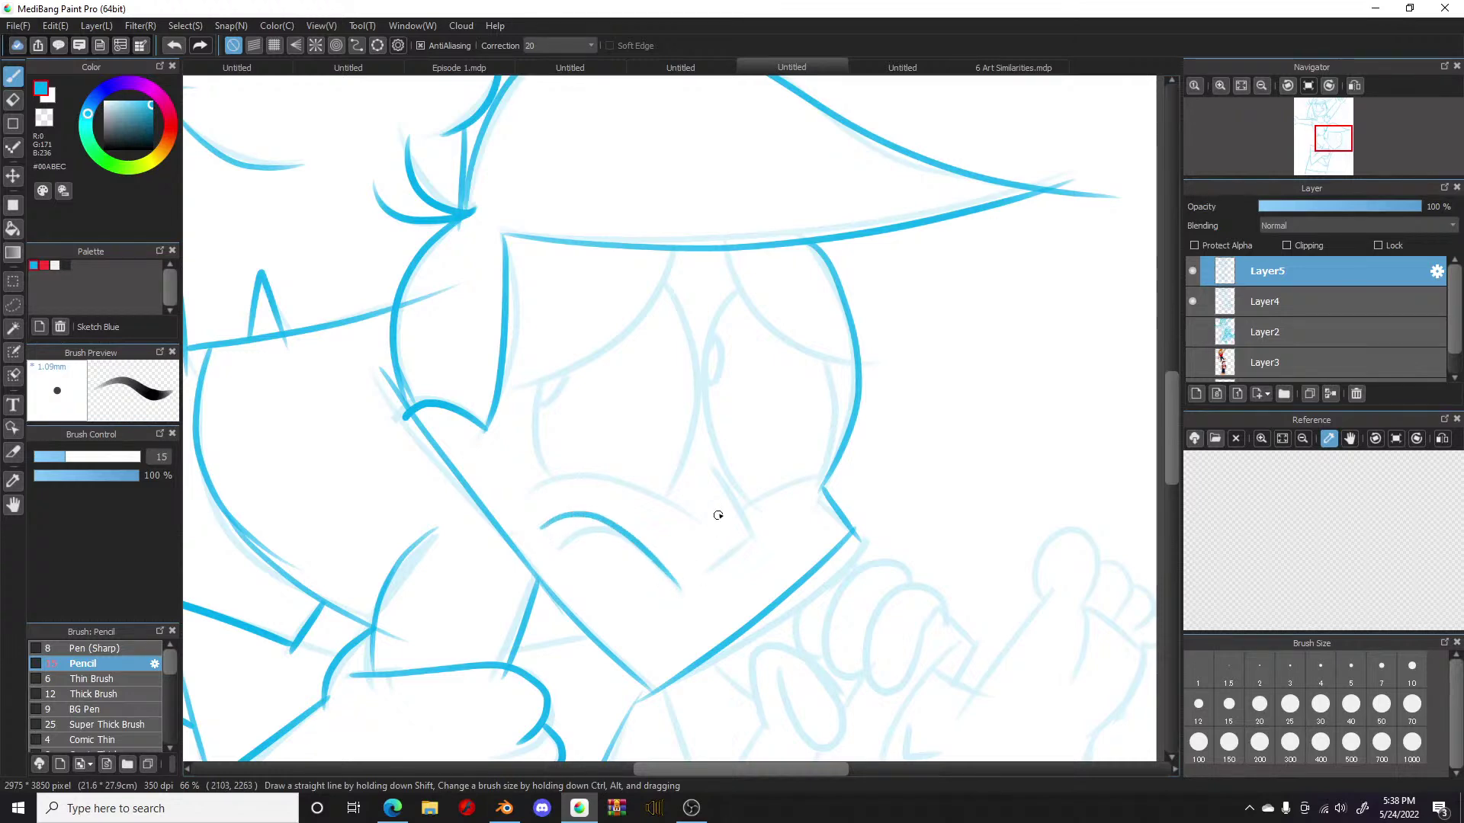
mouse_move(714, 472)
mouse_down()
mouse_move(754, 531)
mouse_move(750, 515)
mouse_move(721, 547)
mouse_up()
mouse_move(534, 486)
mouse_down()
mouse_move(562, 474)
mouse_move(697, 508)
mouse_up()
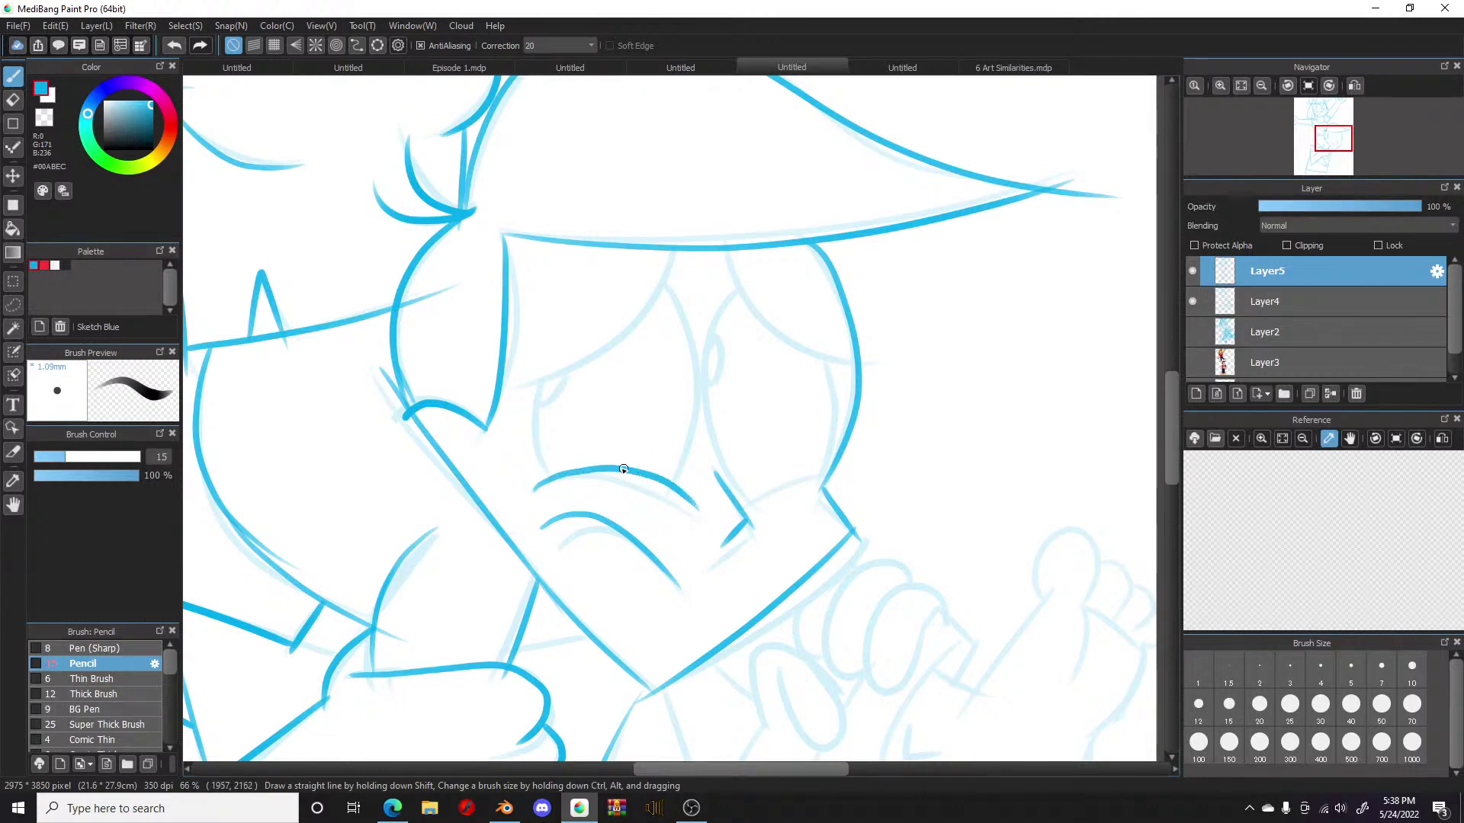
key(ctrl+z)
mouse_move(526, 492)
mouse_down()
mouse_move(649, 485)
mouse_move(700, 516)
mouse_up()
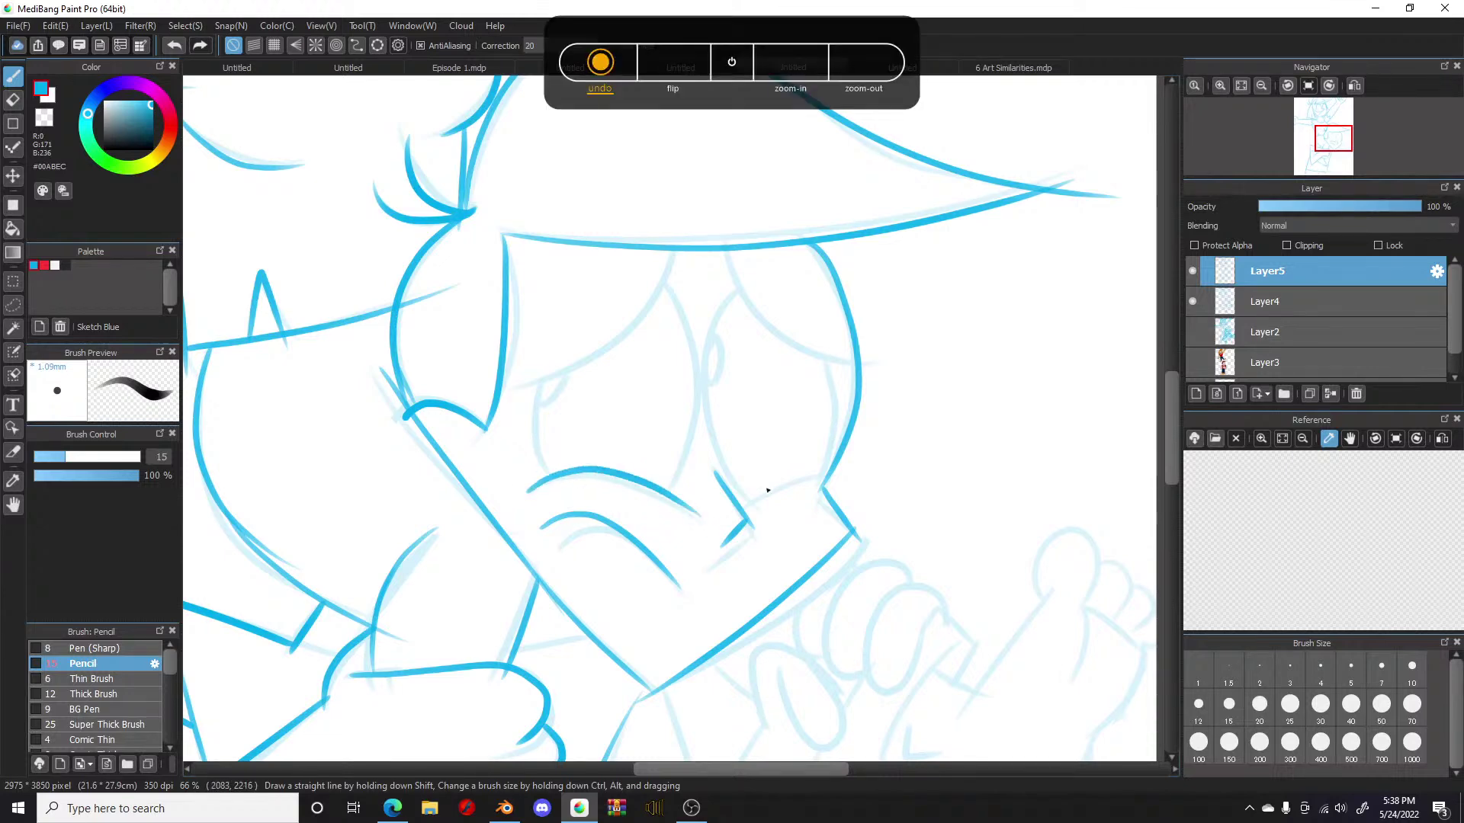
drag(820, 487, 737, 500)
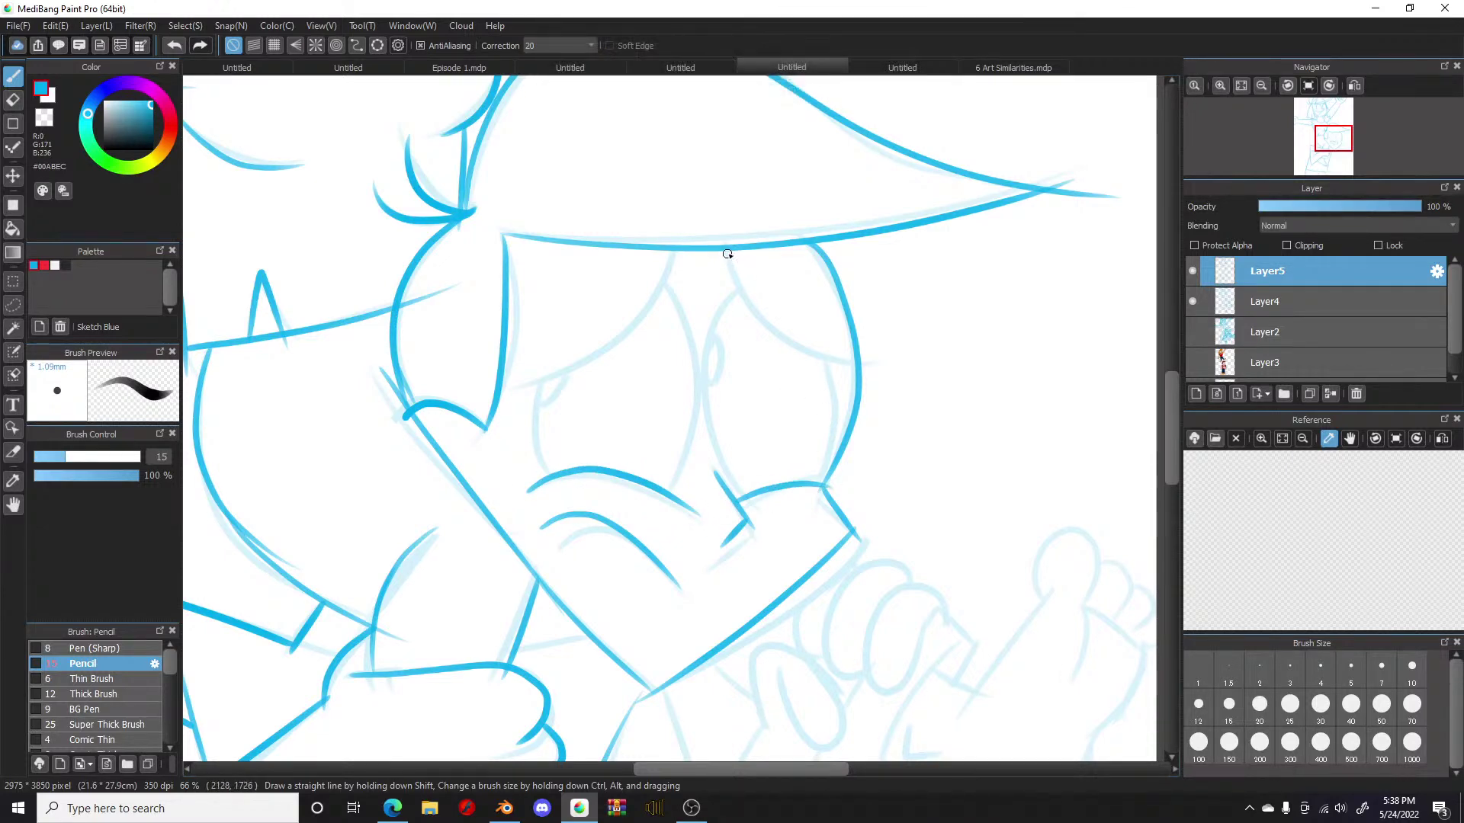
Step: Draw the two sloping upper eyelids beneath the hat brim, redoing the one nearer the hair lock as a longer curve
drag(728, 256, 854, 359)
drag(675, 256, 557, 359)
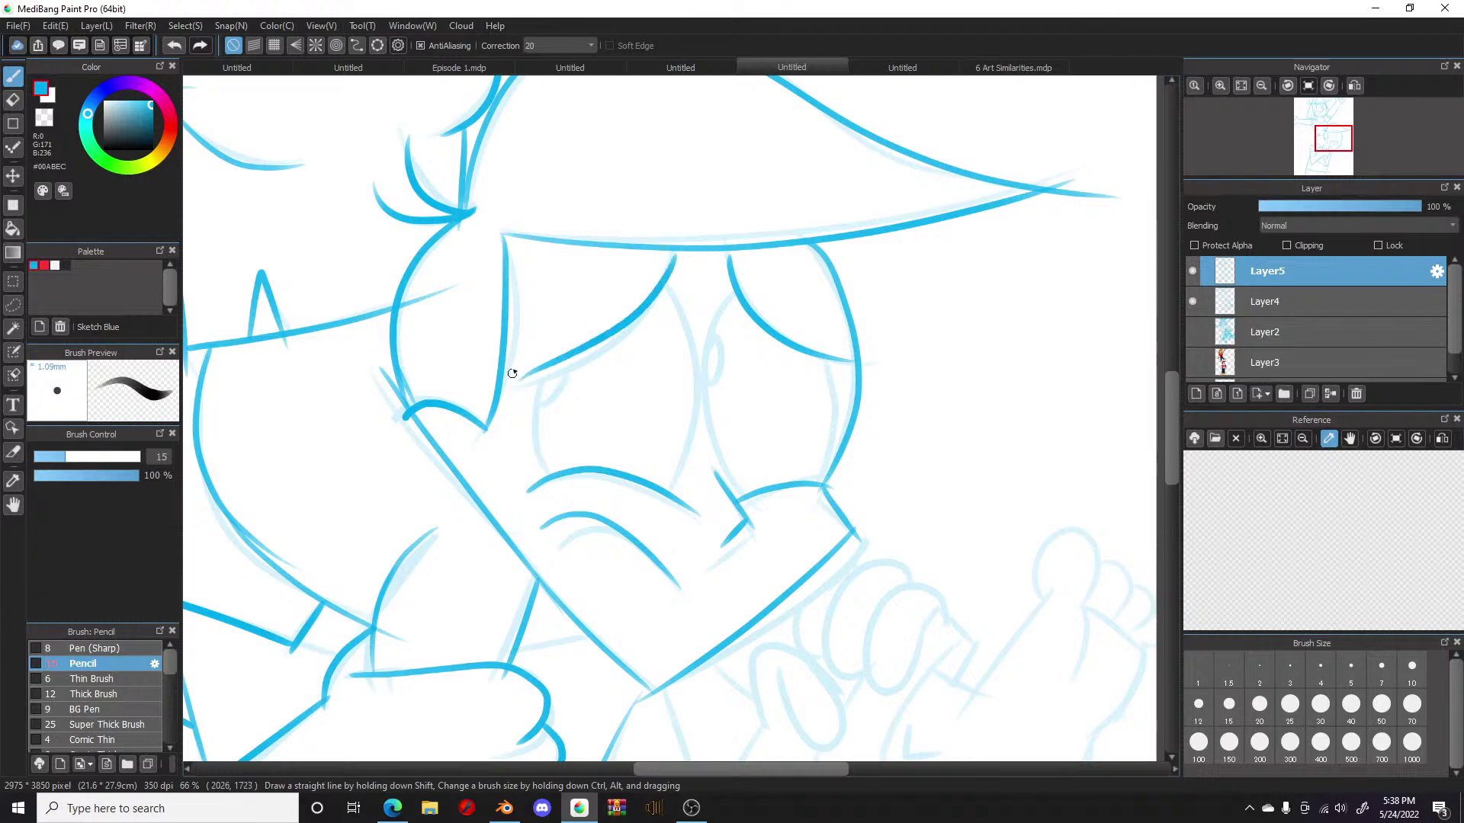
key(ctrl+z)
mouse_move(678, 252)
mouse_down()
mouse_move(568, 395)
mouse_move(516, 405)
mouse_up()
key(ctrl+z)
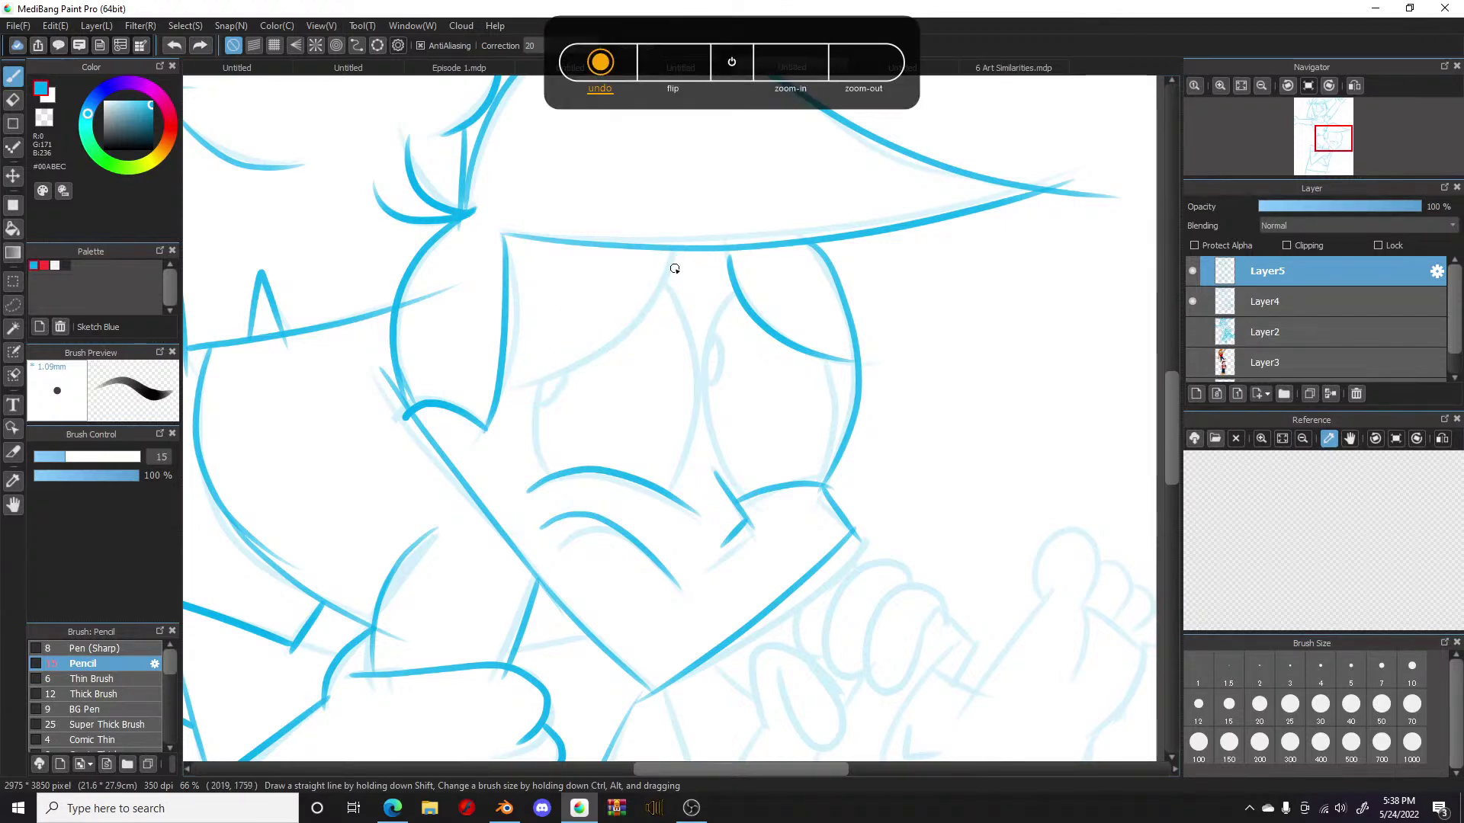
drag(677, 255, 507, 412)
key(ctrl+z)
drag(680, 250, 621, 333)
drag(551, 377, 509, 387)
Step: Draw the curved sides of both eyes between the eyelids and cheek lines, redoing the inner side of the narrower eye
drag(668, 284, 690, 434)
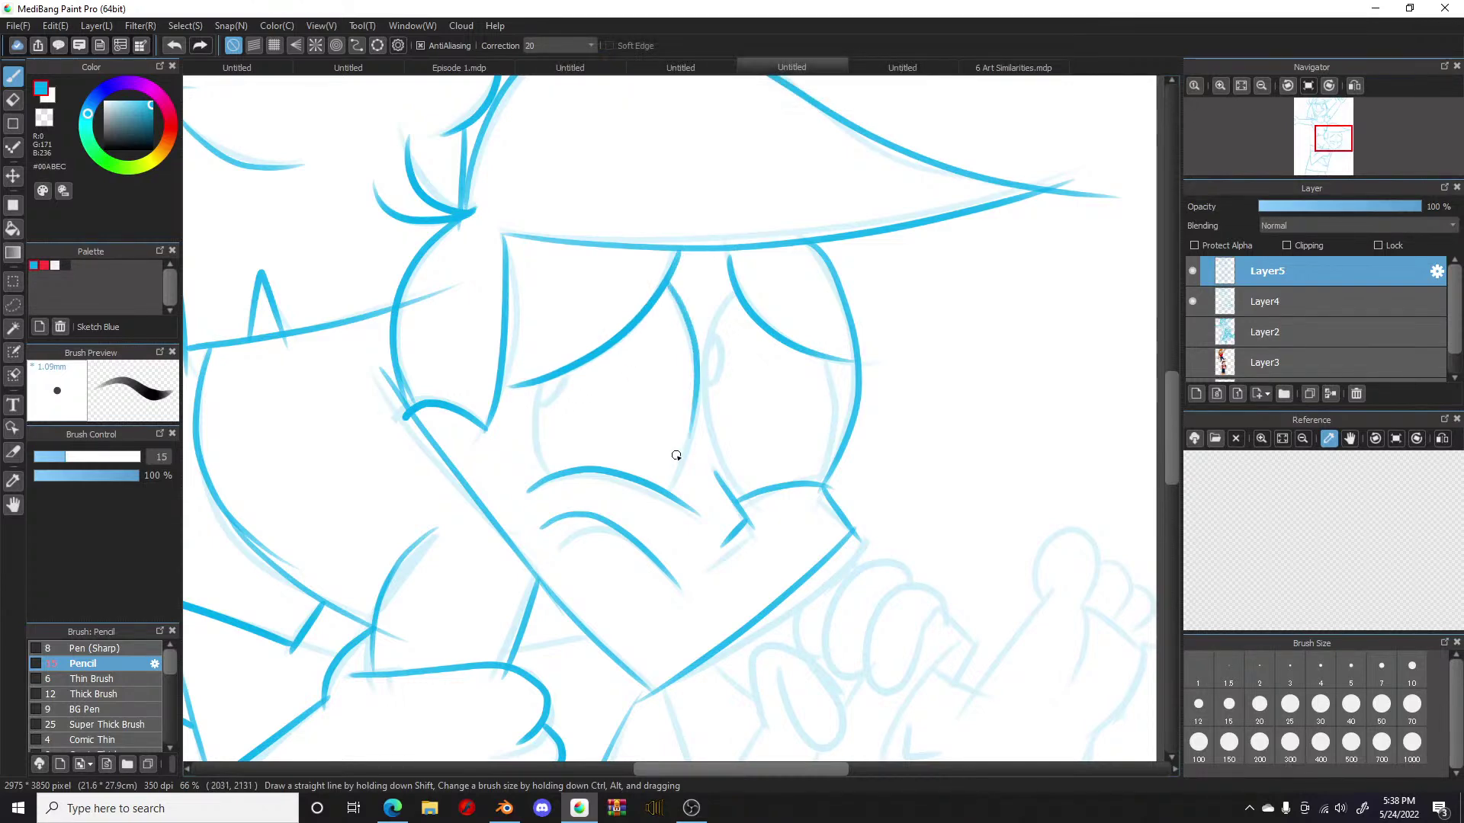
drag(696, 381, 668, 494)
drag(542, 382, 562, 493)
mouse_move(737, 290)
mouse_down()
mouse_move(717, 321)
mouse_move(724, 454)
mouse_up()
key(ctrl+z)
mouse_move(737, 291)
mouse_down()
mouse_move(705, 358)
mouse_move(720, 465)
mouse_up()
drag(824, 352, 839, 423)
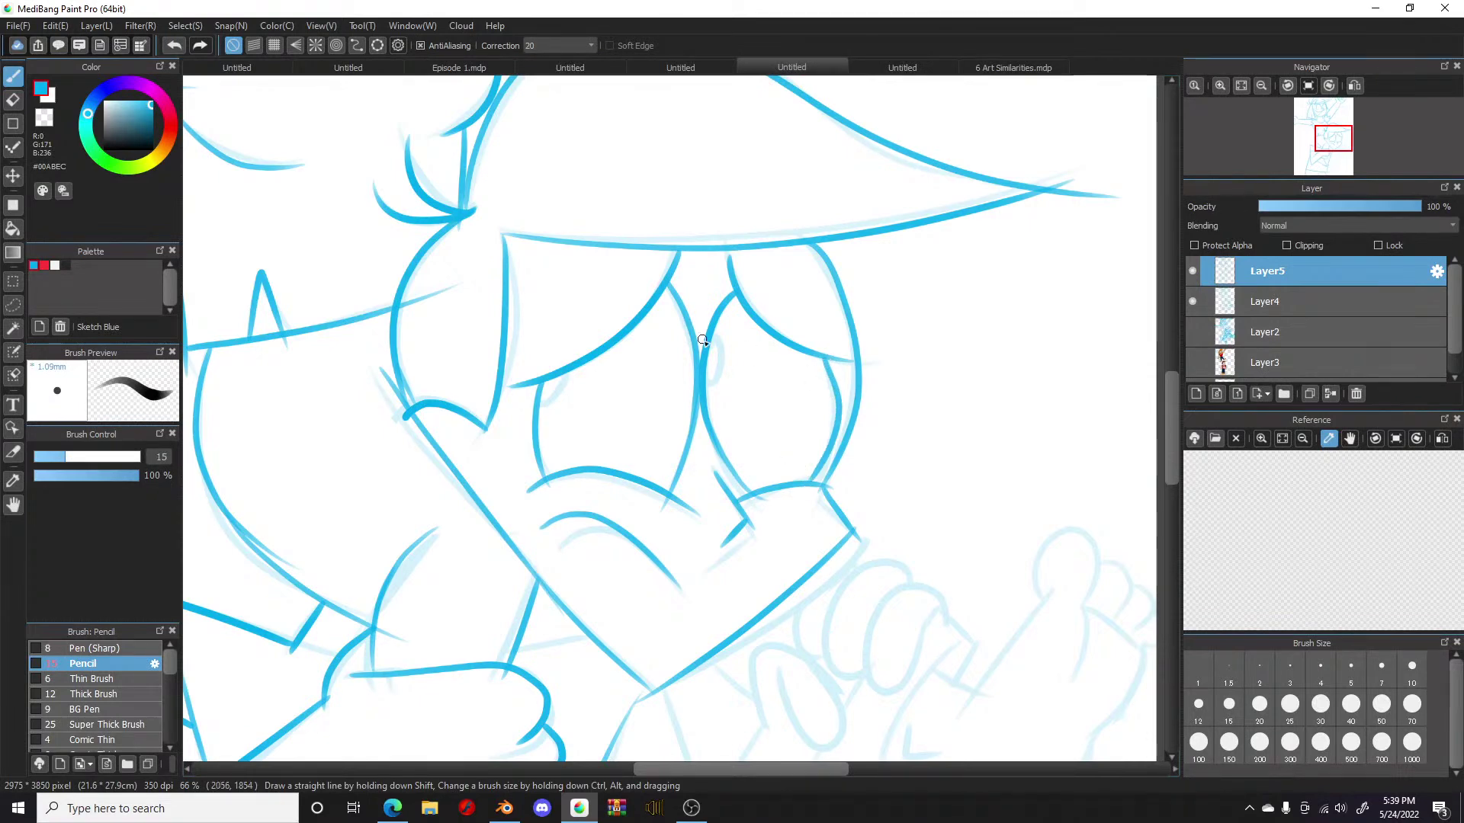
Step: Draw a small filled pupil tucked under each upper eyelid, redoing the wider eye's pupil closer to the middle of the face
mouse_move(711, 354)
mouse_down()
mouse_move(712, 375)
mouse_move(726, 319)
mouse_up()
key(ctrl+z)
key(ctrl+z)
key(ctrl+z)
drag(545, 379, 543, 384)
key(ctrl+z)
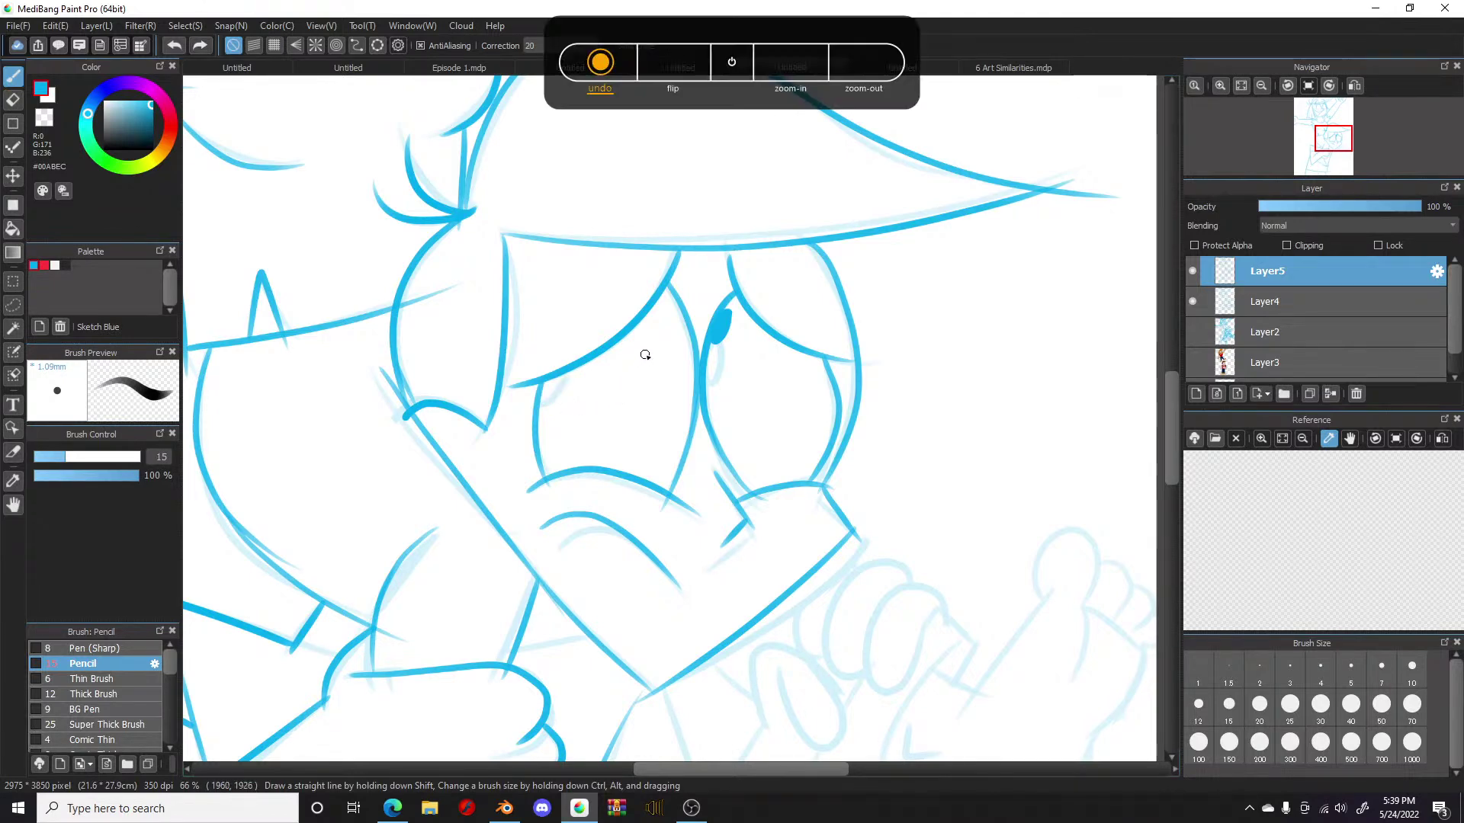
mouse_move(567, 382)
mouse_down()
mouse_move(603, 359)
mouse_move(591, 370)
mouse_up()
key(ctrl+z)
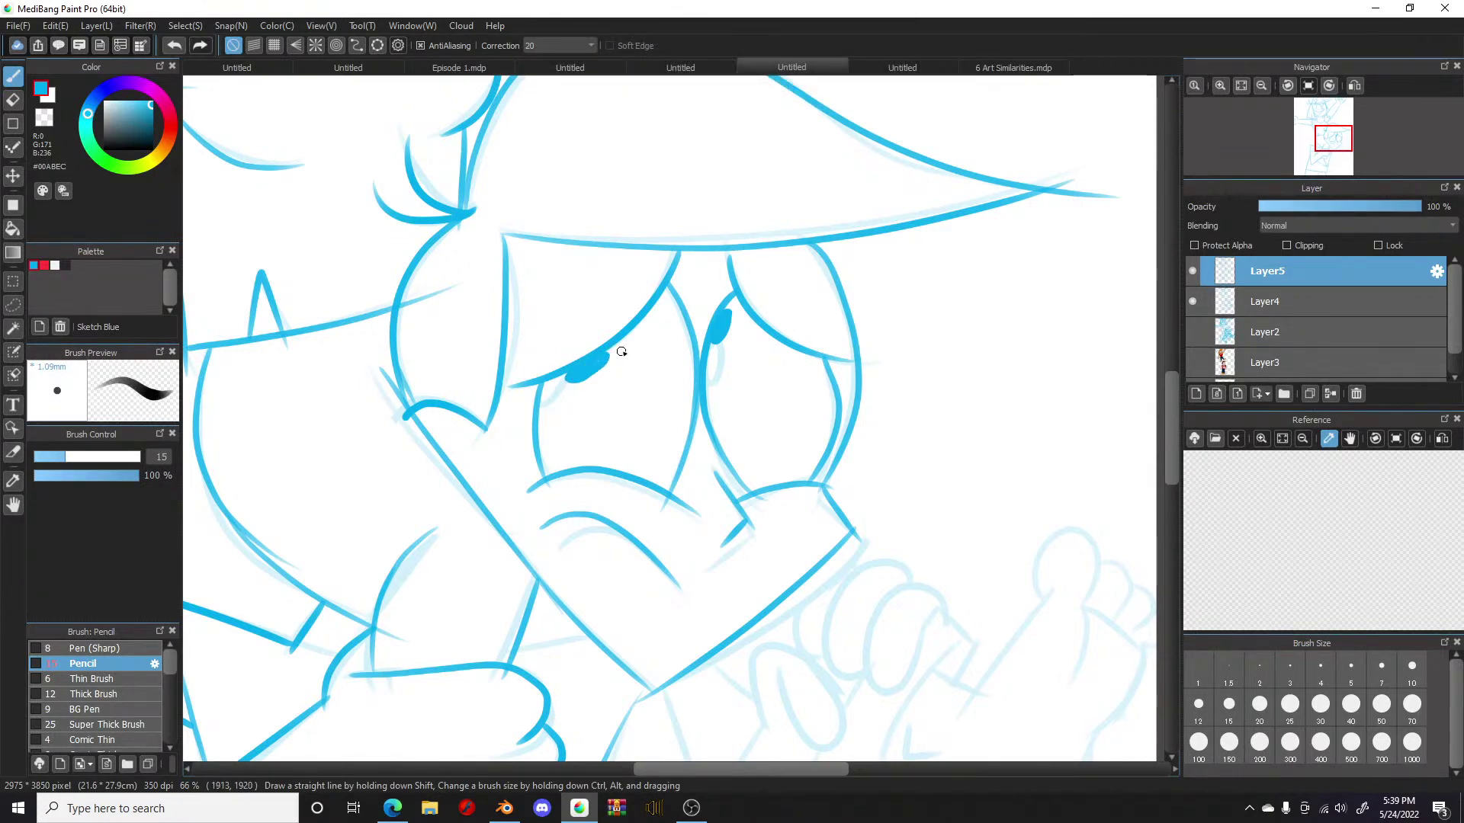
key(ctrl+z)
mouse_move(636, 327)
mouse_down()
mouse_move(624, 340)
mouse_move(640, 328)
mouse_up()
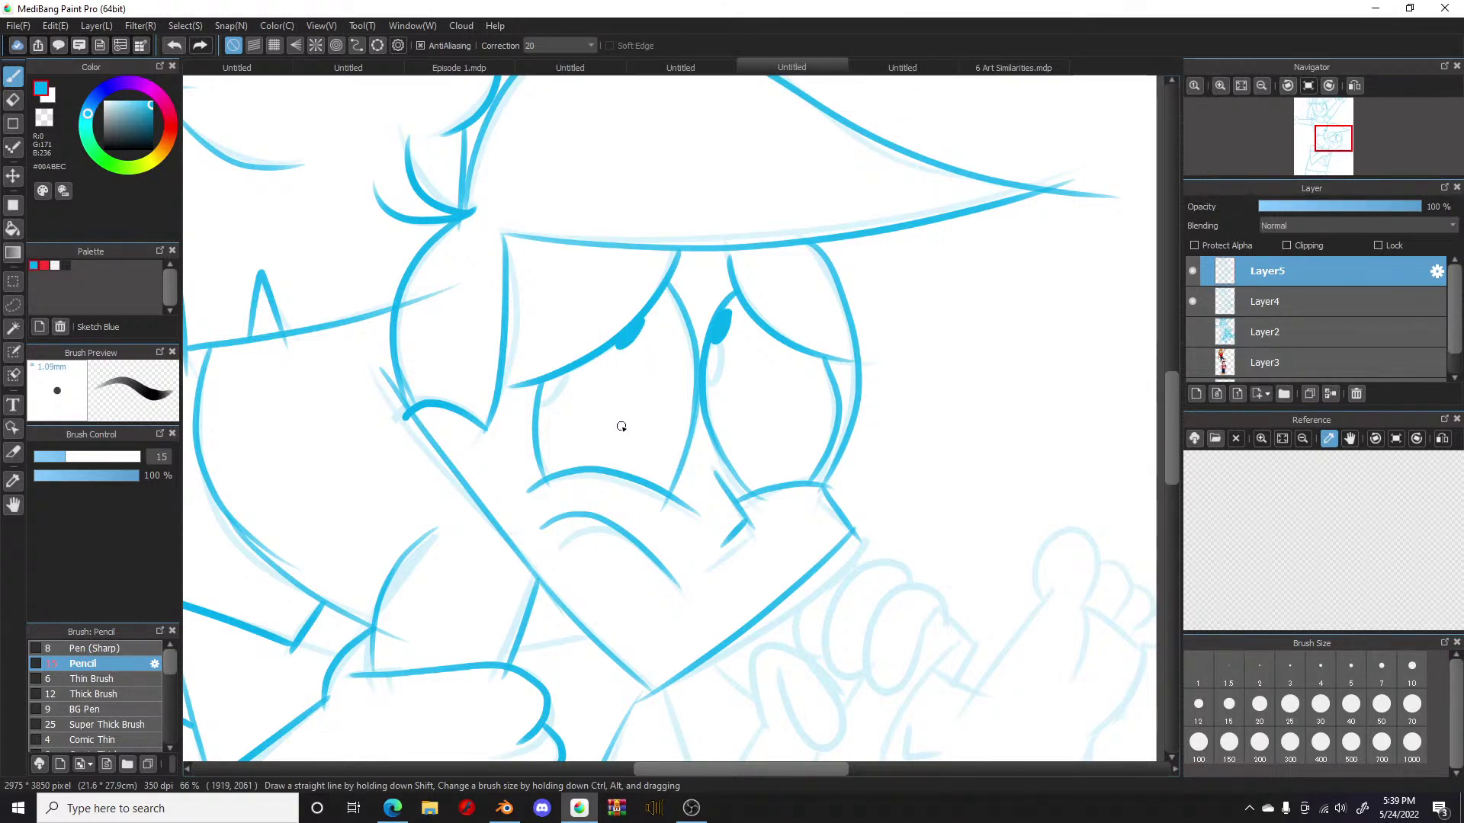
Step: Draw the short shoulder line behind the jaw and the V formed by the torso line below the chin and the raised forearm
scroll(622, 426, down, 5)
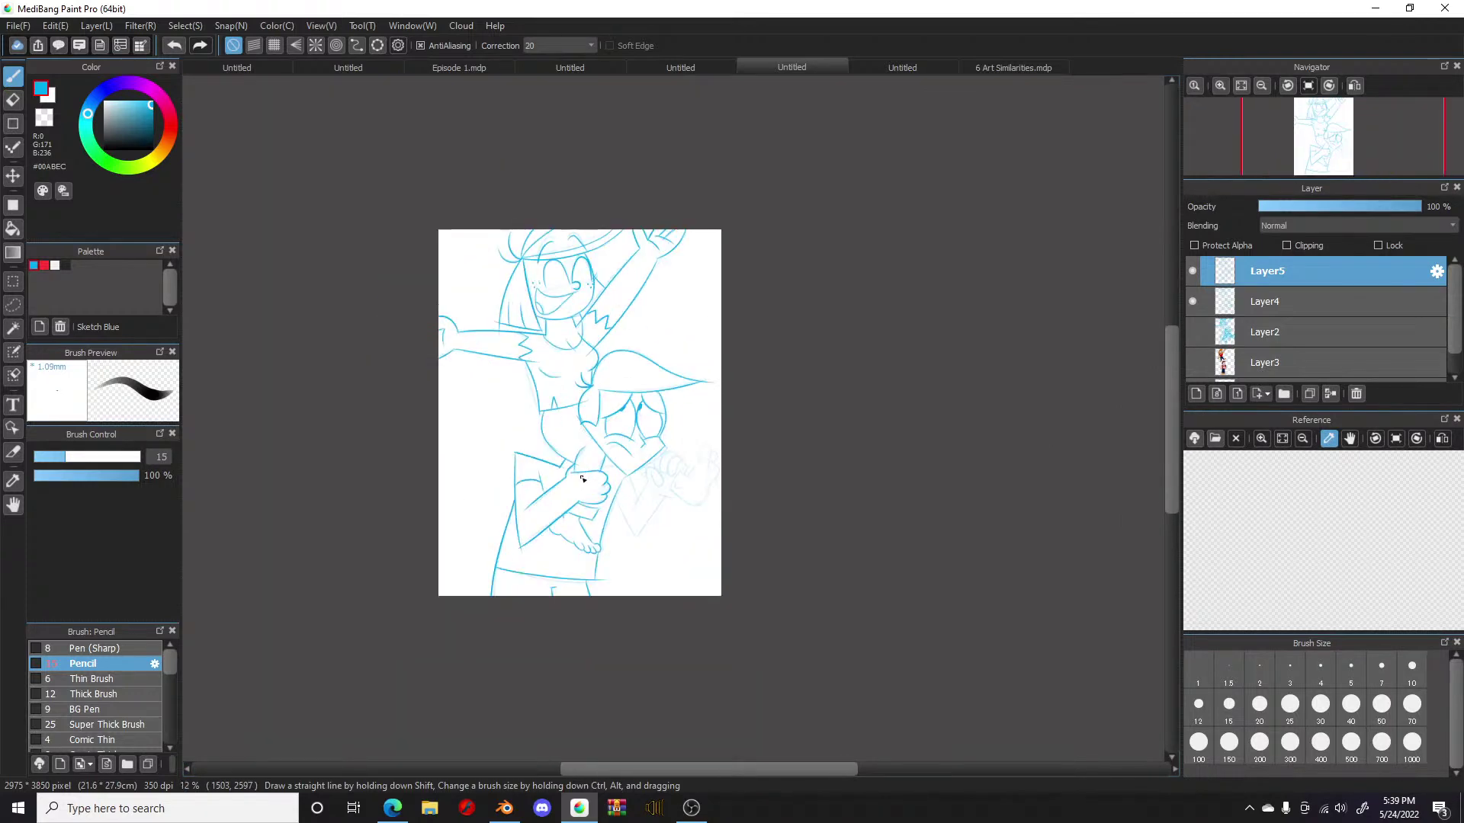
scroll(583, 479, up, 1)
scroll(581, 485, up, 3)
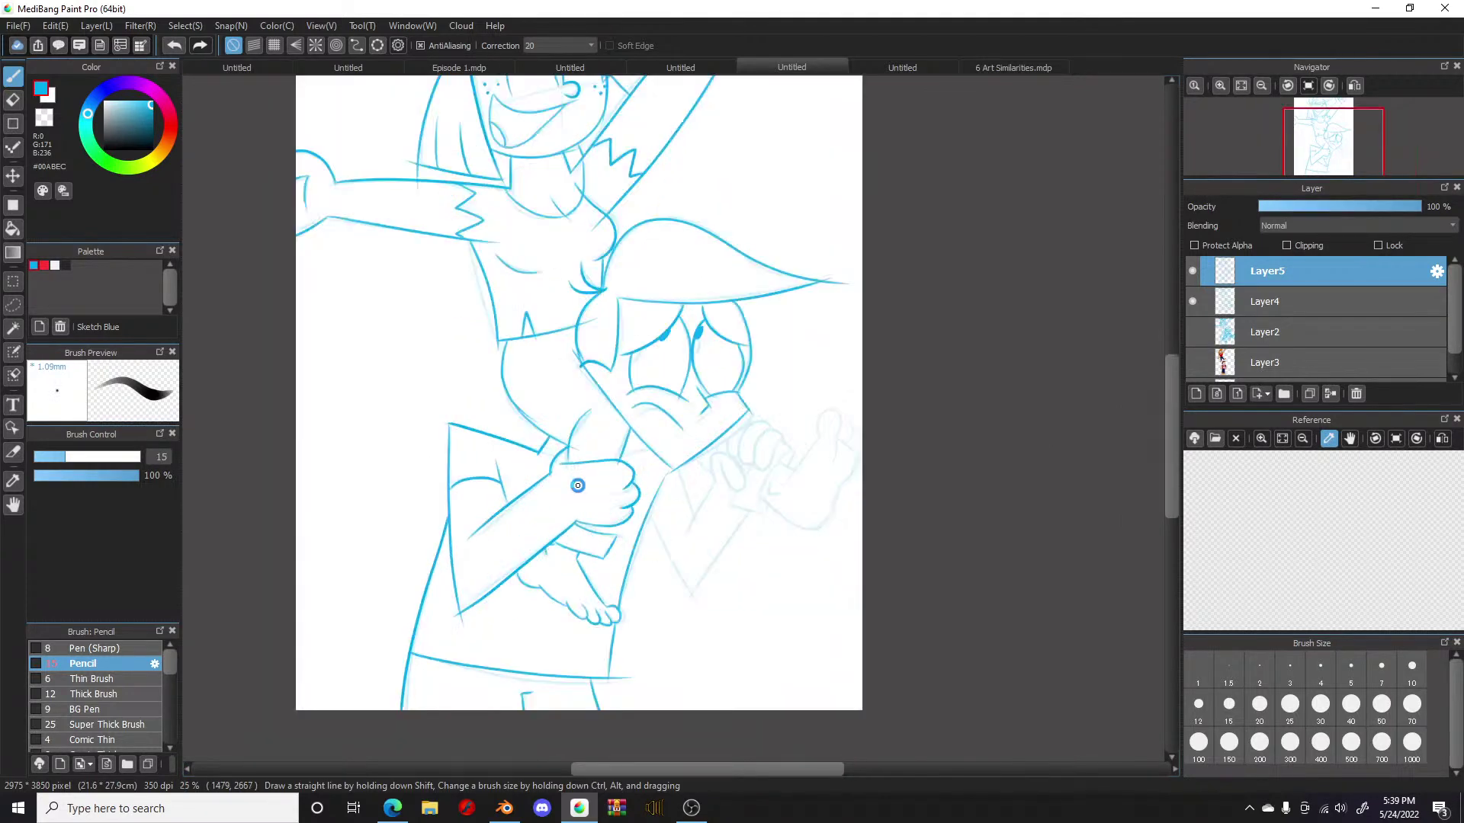
scroll(703, 490, up, 2)
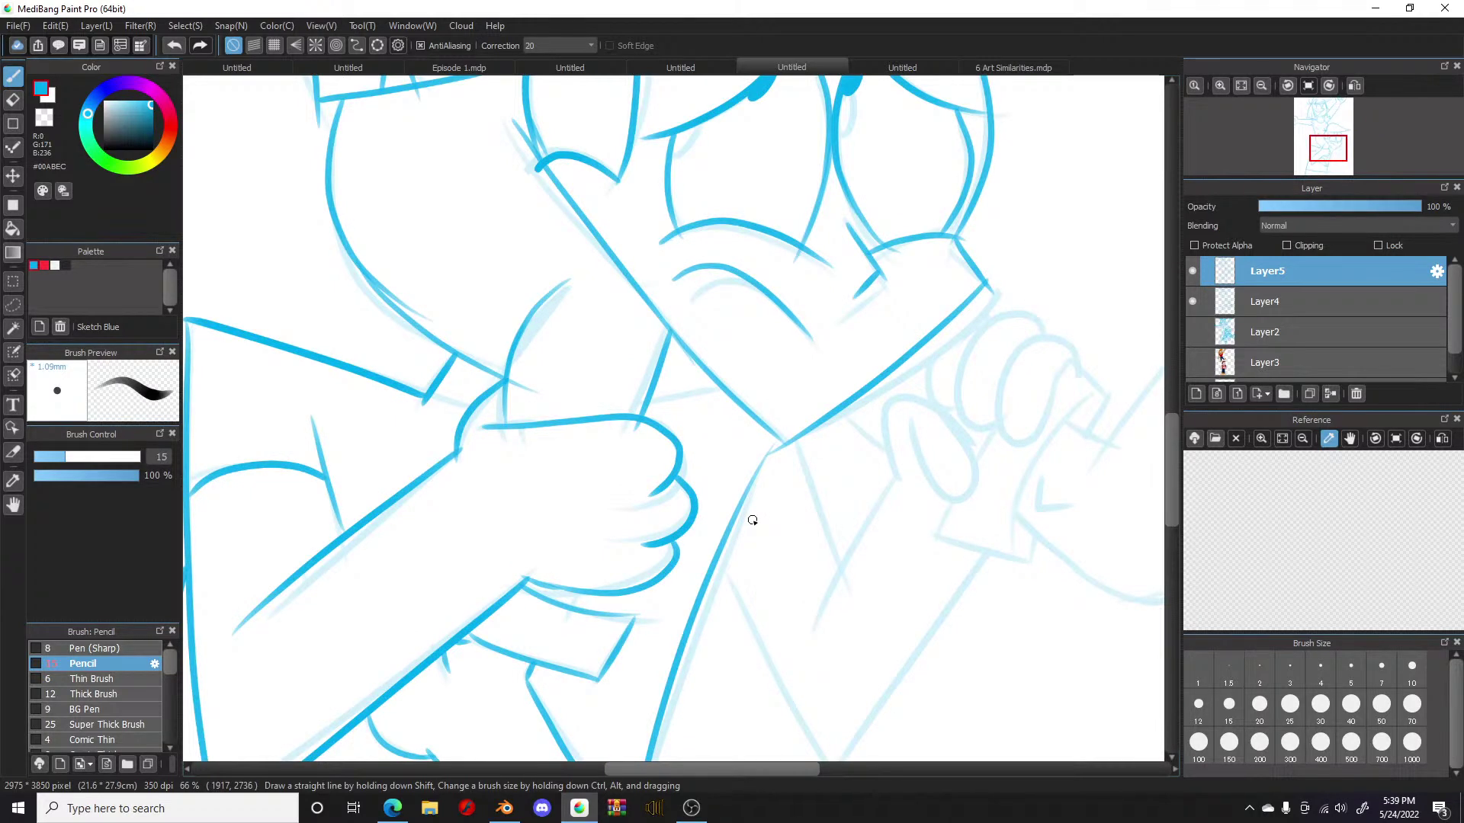
drag(652, 404, 748, 388)
drag(897, 479, 811, 629)
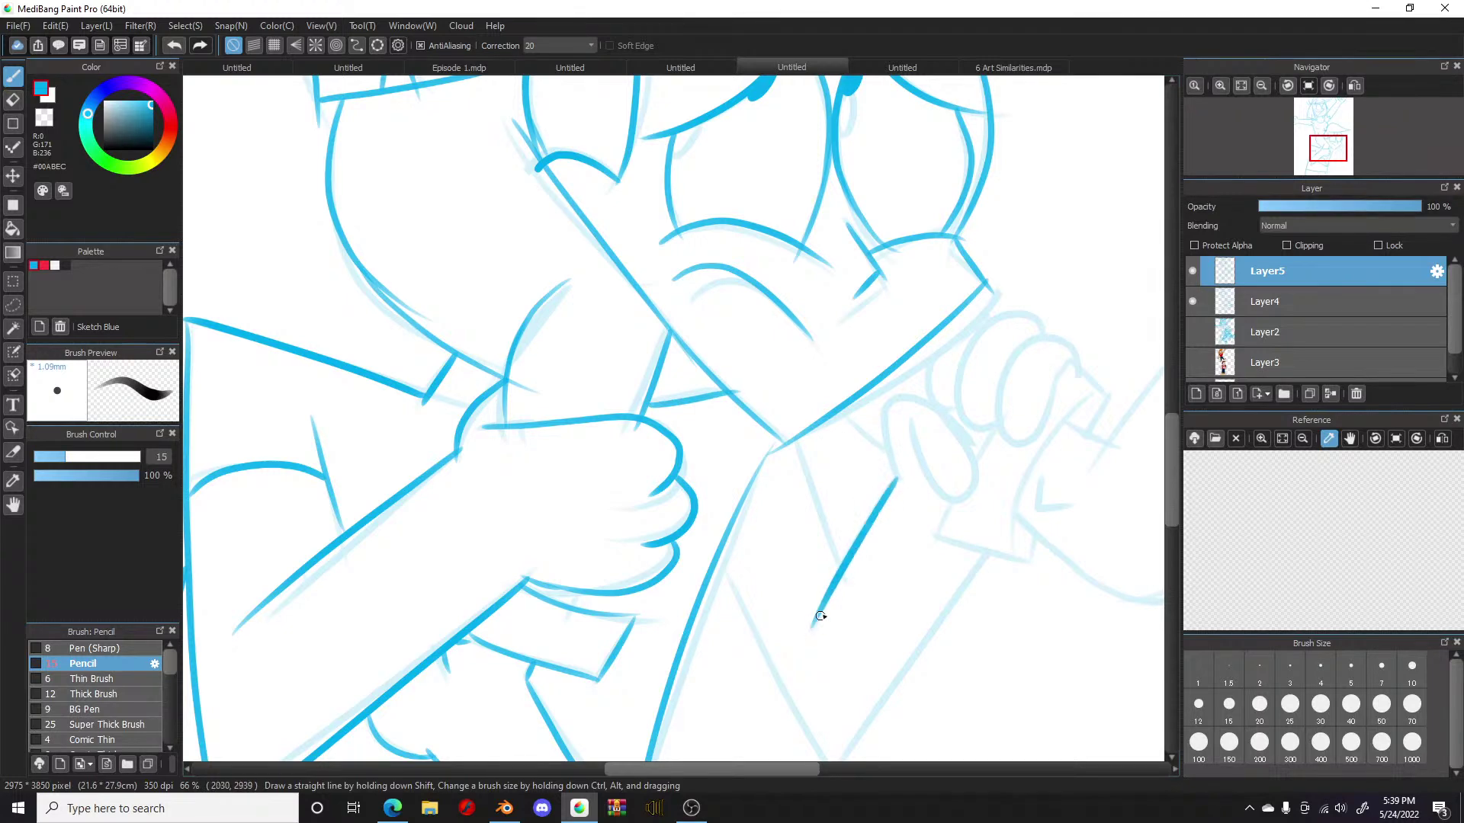
drag(794, 450, 859, 588)
key(ctrl+z)
mouse_move(795, 444)
mouse_down()
mouse_move(857, 583)
mouse_move(800, 450)
mouse_move(841, 572)
mouse_up()
key(ctrl+z)
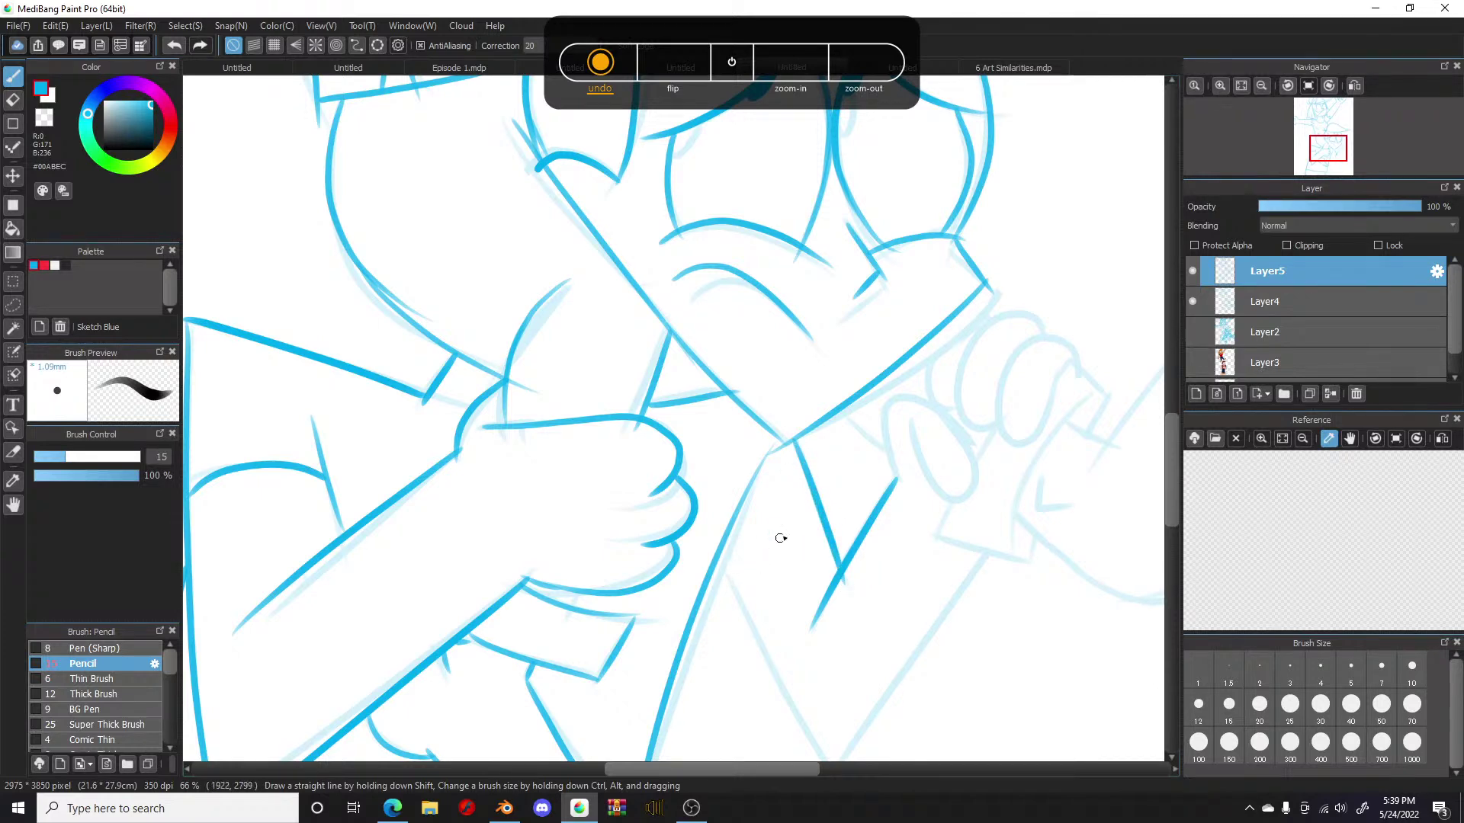
Step: Draw the raised arm's outer edges meeting at a pointed elbow, and add the small curved sleeve line across the upper arm
drag(1176, 459, 1174, 488)
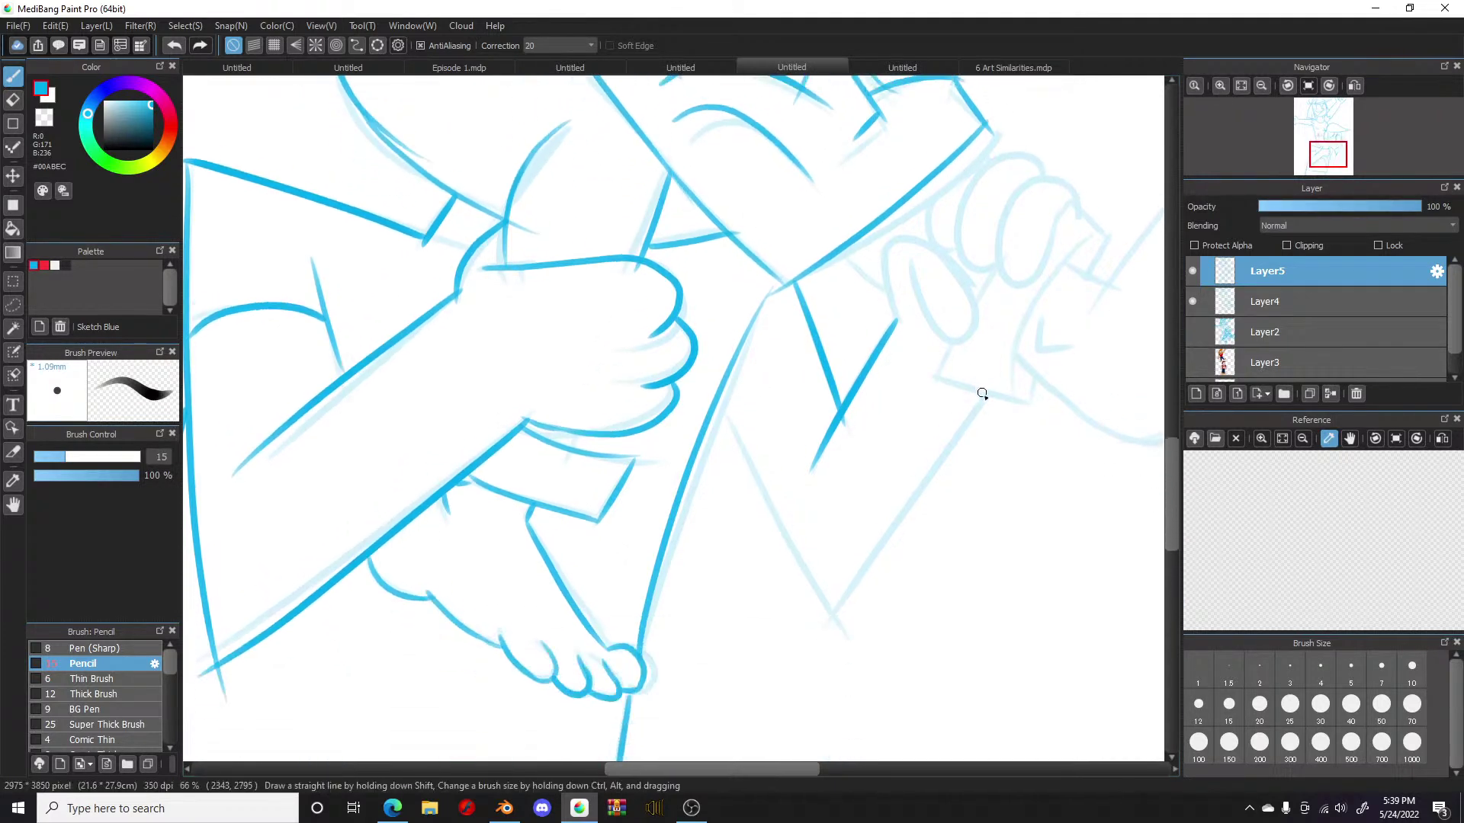
drag(983, 397, 803, 636)
drag(718, 410, 827, 650)
key(ctrl+z)
drag(720, 393, 838, 616)
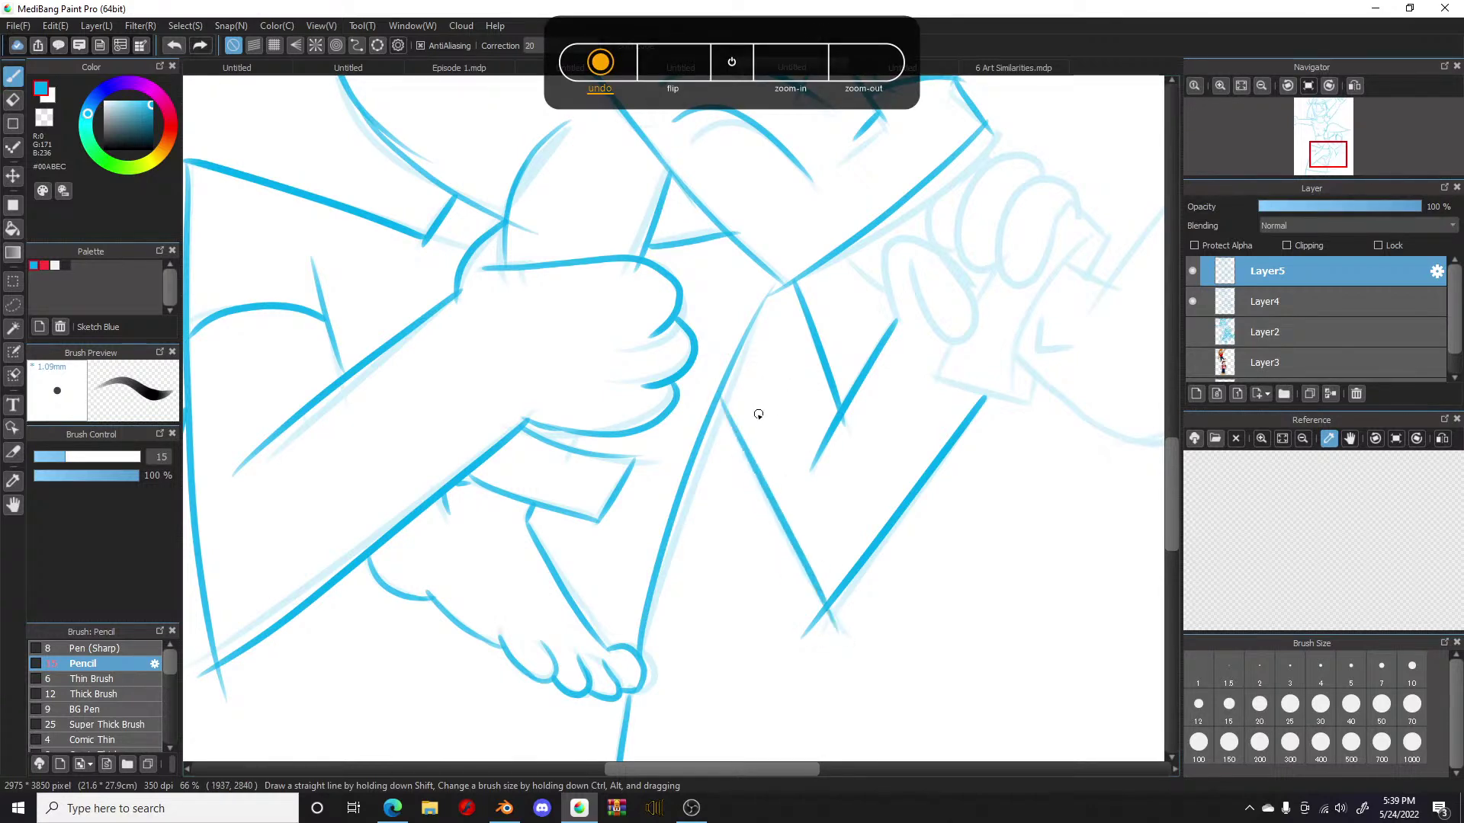
mouse_move(738, 425)
mouse_down()
mouse_move(771, 415)
mouse_move(820, 357)
mouse_up()
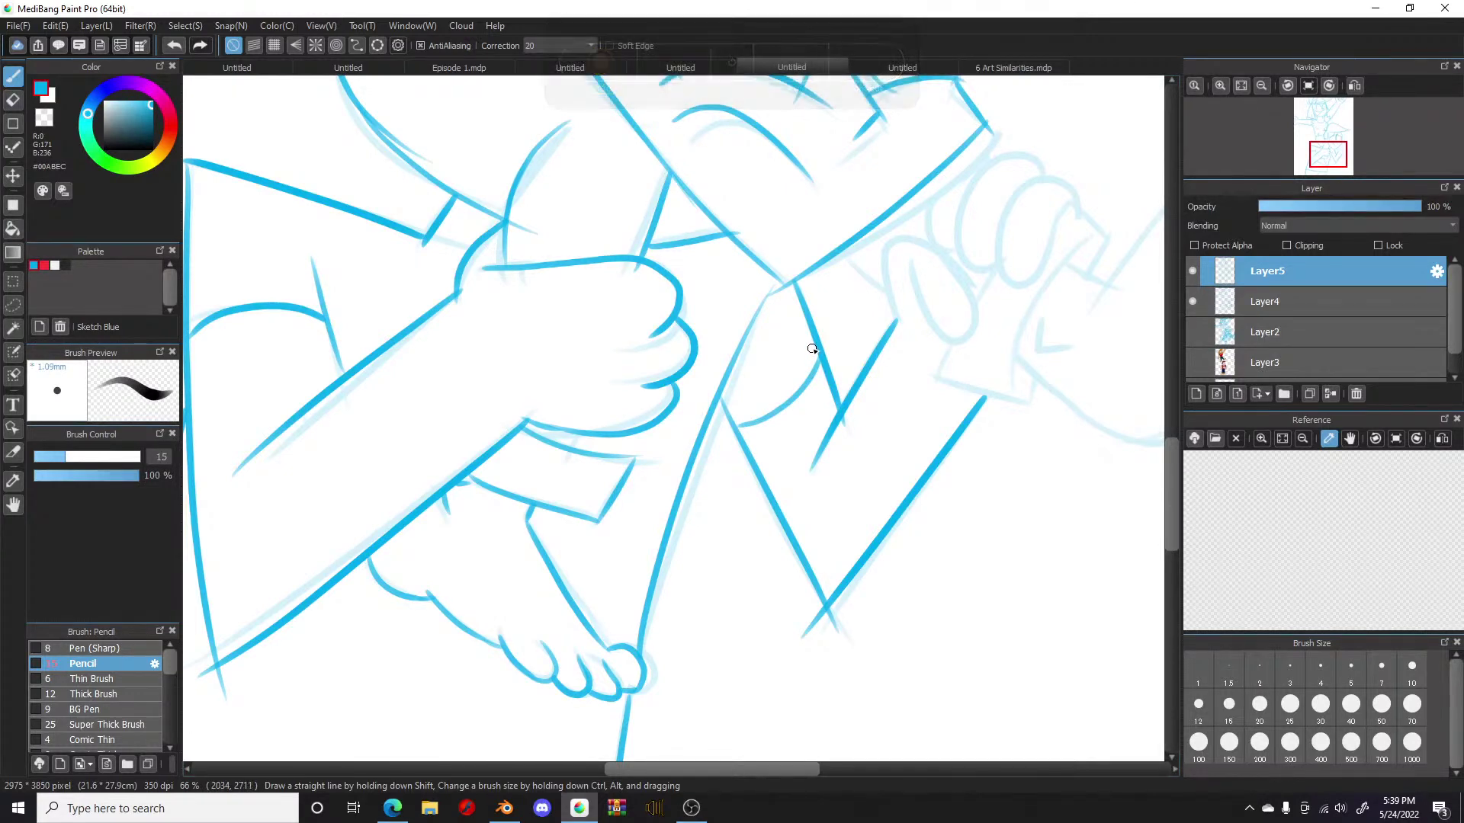
Step: Draw the raised hand gripping the ankle, with its oval thumb, wrist, cuff line and three overlapping curled fingers
mouse_move(897, 321)
mouse_down()
mouse_move(897, 241)
mouse_move(957, 283)
mouse_move(974, 344)
mouse_move(906, 261)
mouse_up()
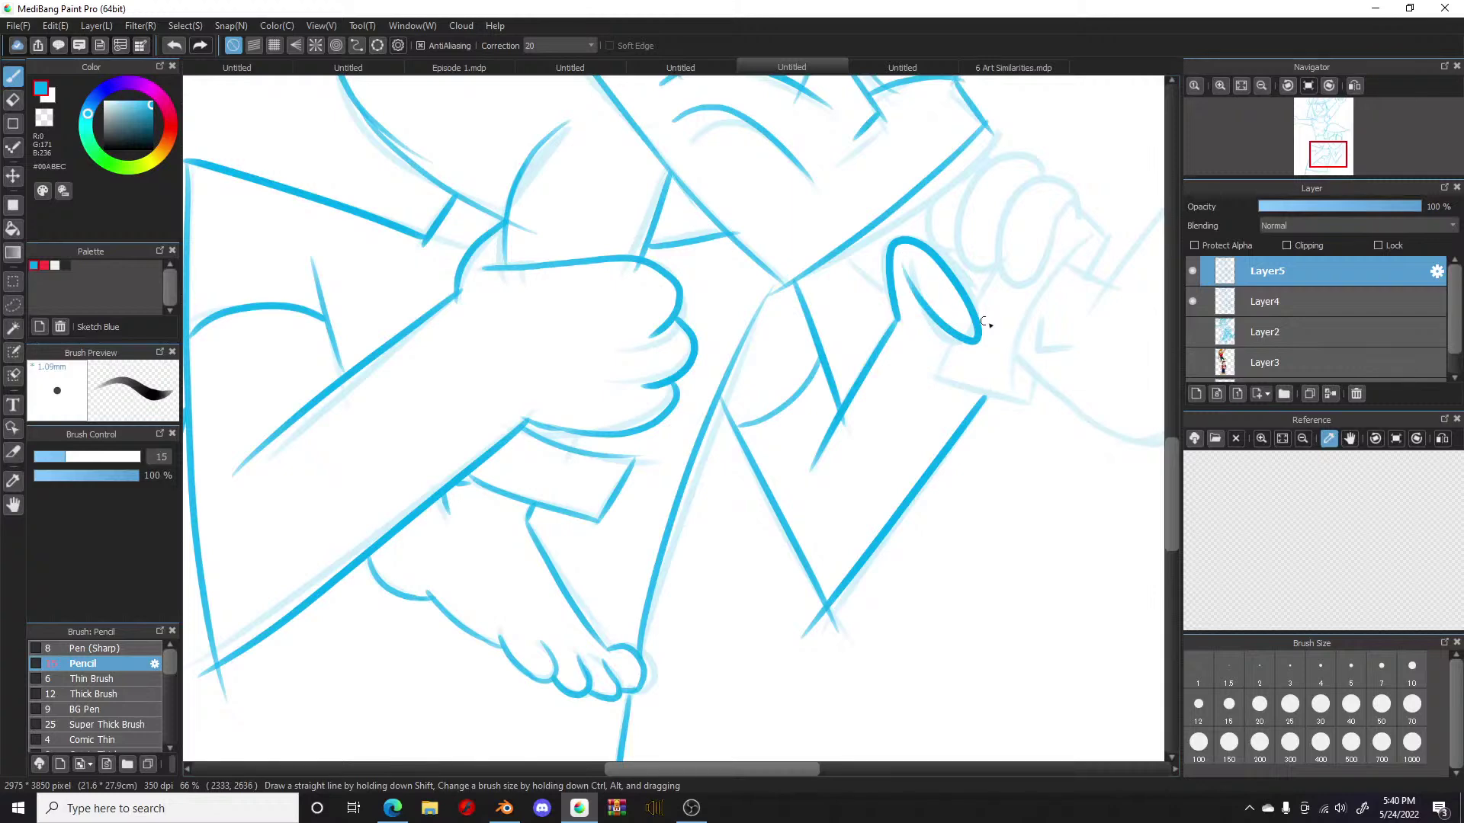
drag(756, 769, 798, 766)
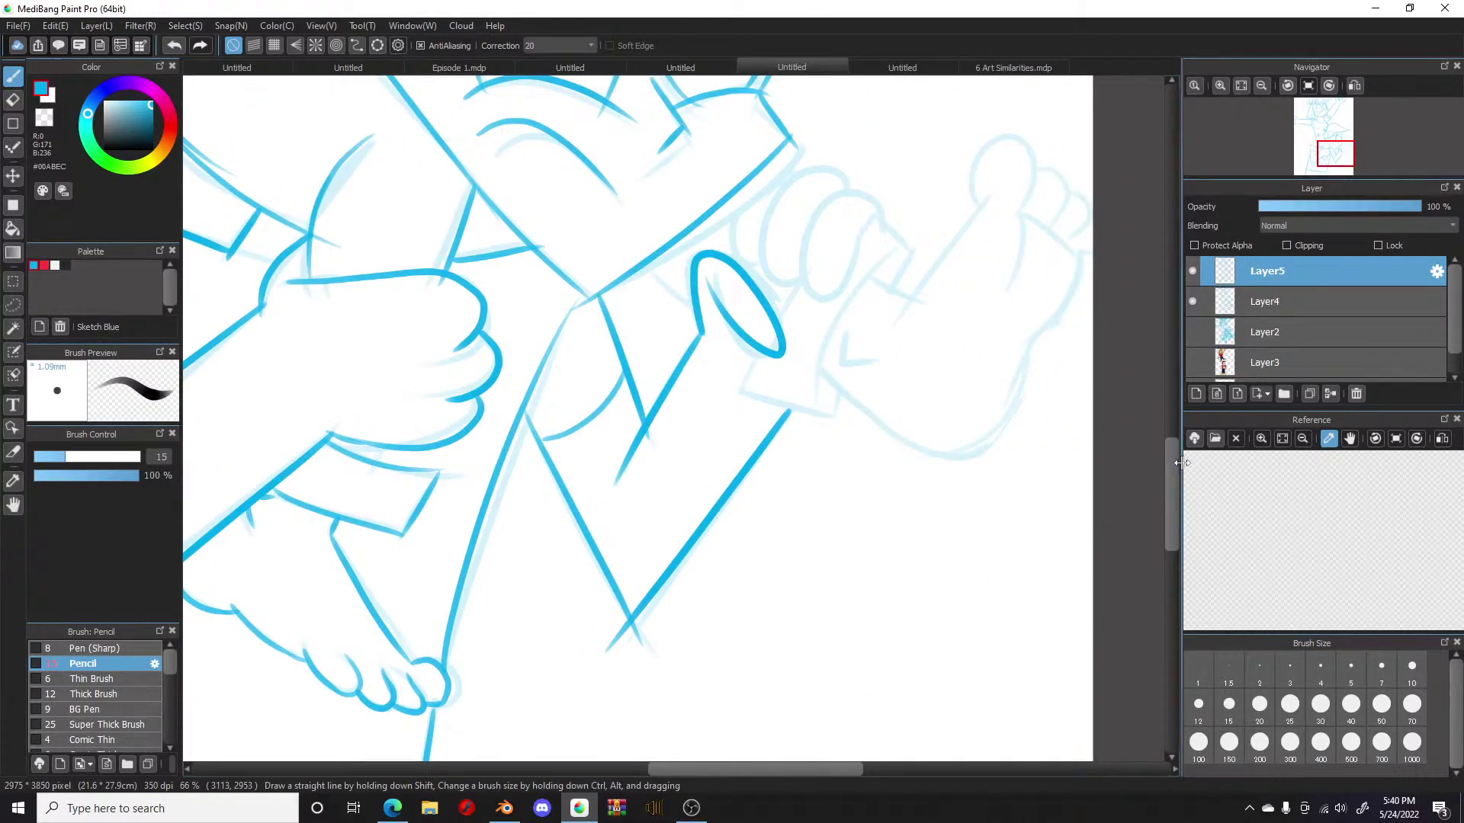
scroll(1127, 466, up, 3)
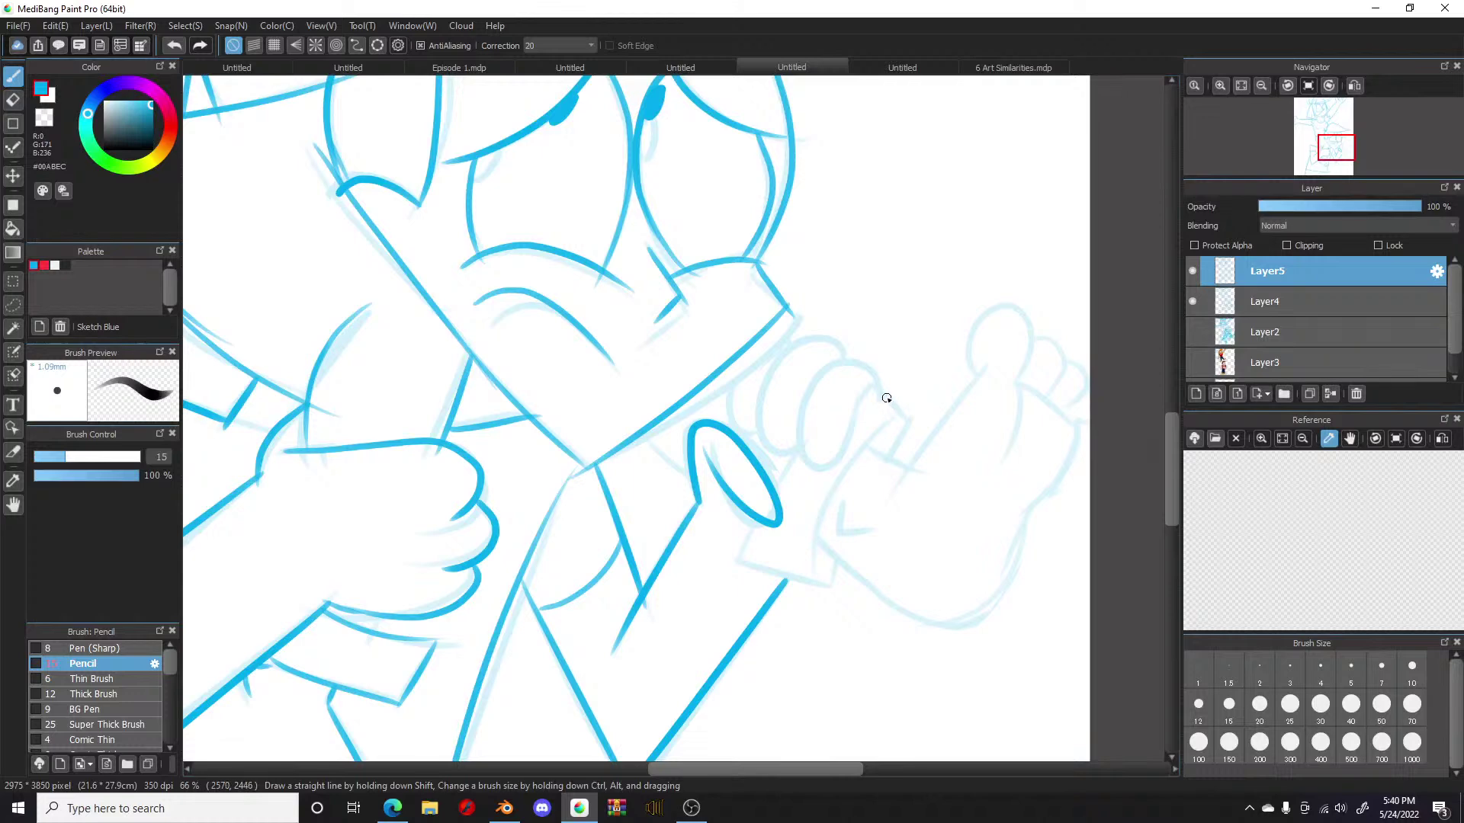
mouse_move(882, 391)
mouse_down()
mouse_move(828, 366)
mouse_move(795, 433)
mouse_move(828, 466)
mouse_move(872, 365)
mouse_move(908, 432)
mouse_move(806, 568)
mouse_up()
mouse_move(798, 451)
mouse_down()
mouse_move(741, 565)
mouse_move(757, 564)
mouse_move(735, 571)
mouse_move(839, 584)
mouse_up()
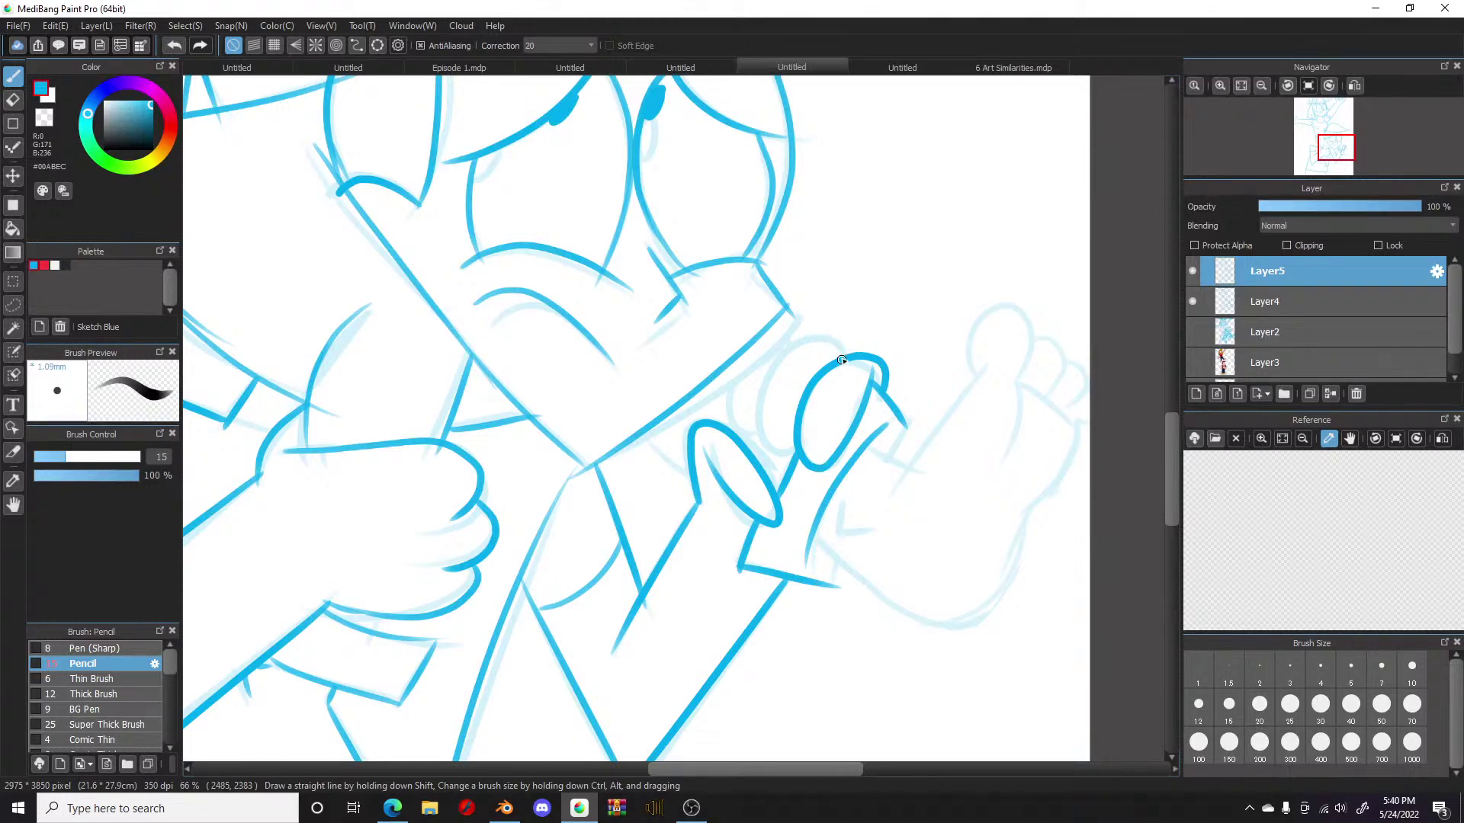
mouse_move(842, 348)
mouse_down()
mouse_move(762, 394)
mouse_move(766, 459)
mouse_move(805, 438)
mouse_move(773, 441)
mouse_move(811, 437)
mouse_up()
mouse_move(799, 338)
mouse_down()
mouse_move(762, 335)
mouse_move(723, 398)
mouse_move(772, 441)
mouse_up()
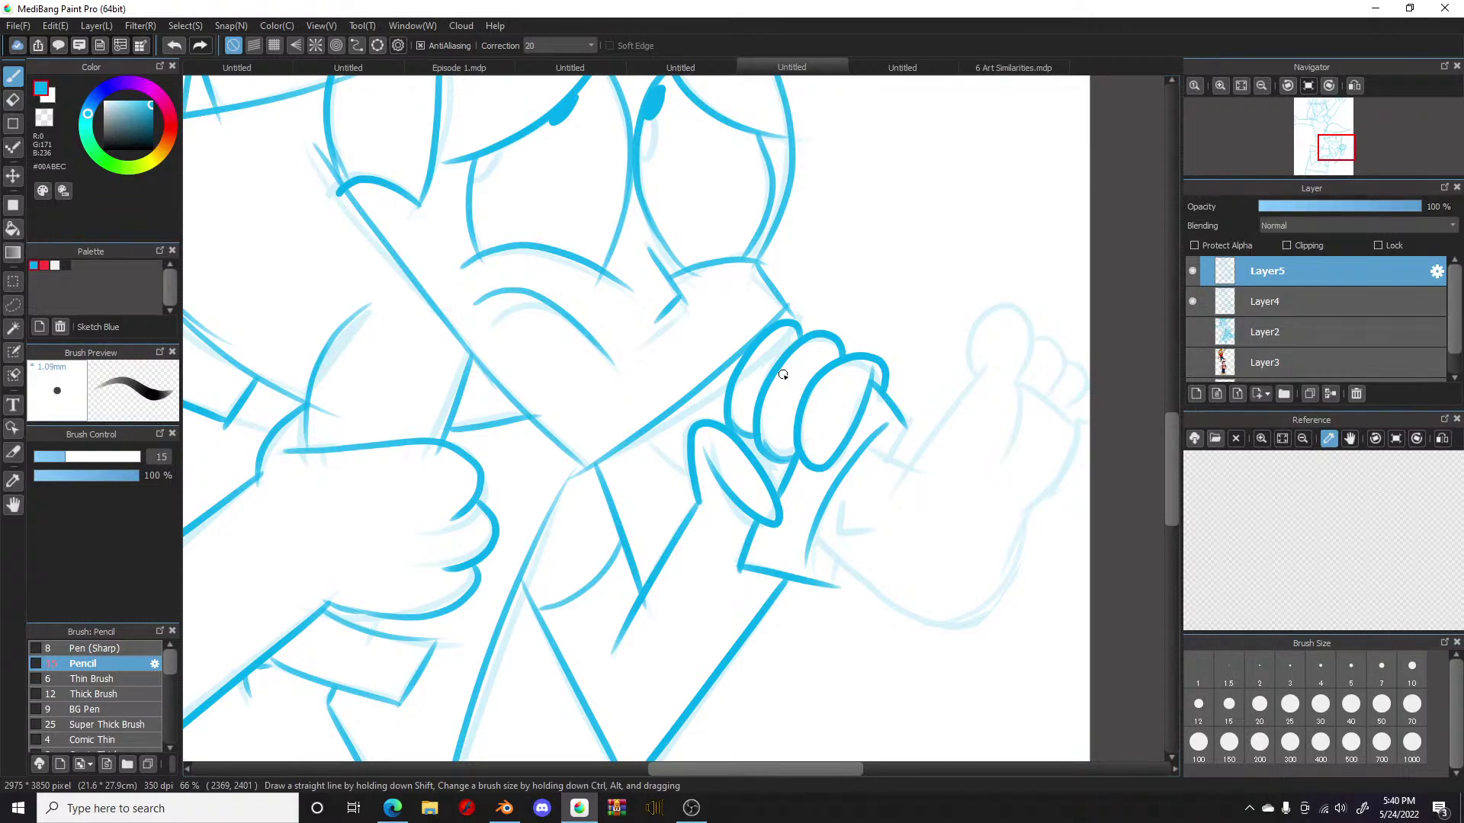
Step: Draw the held foot's upper edge, big toe and ball line, redoing the big toe as a narrower shape
drag(978, 376, 879, 505)
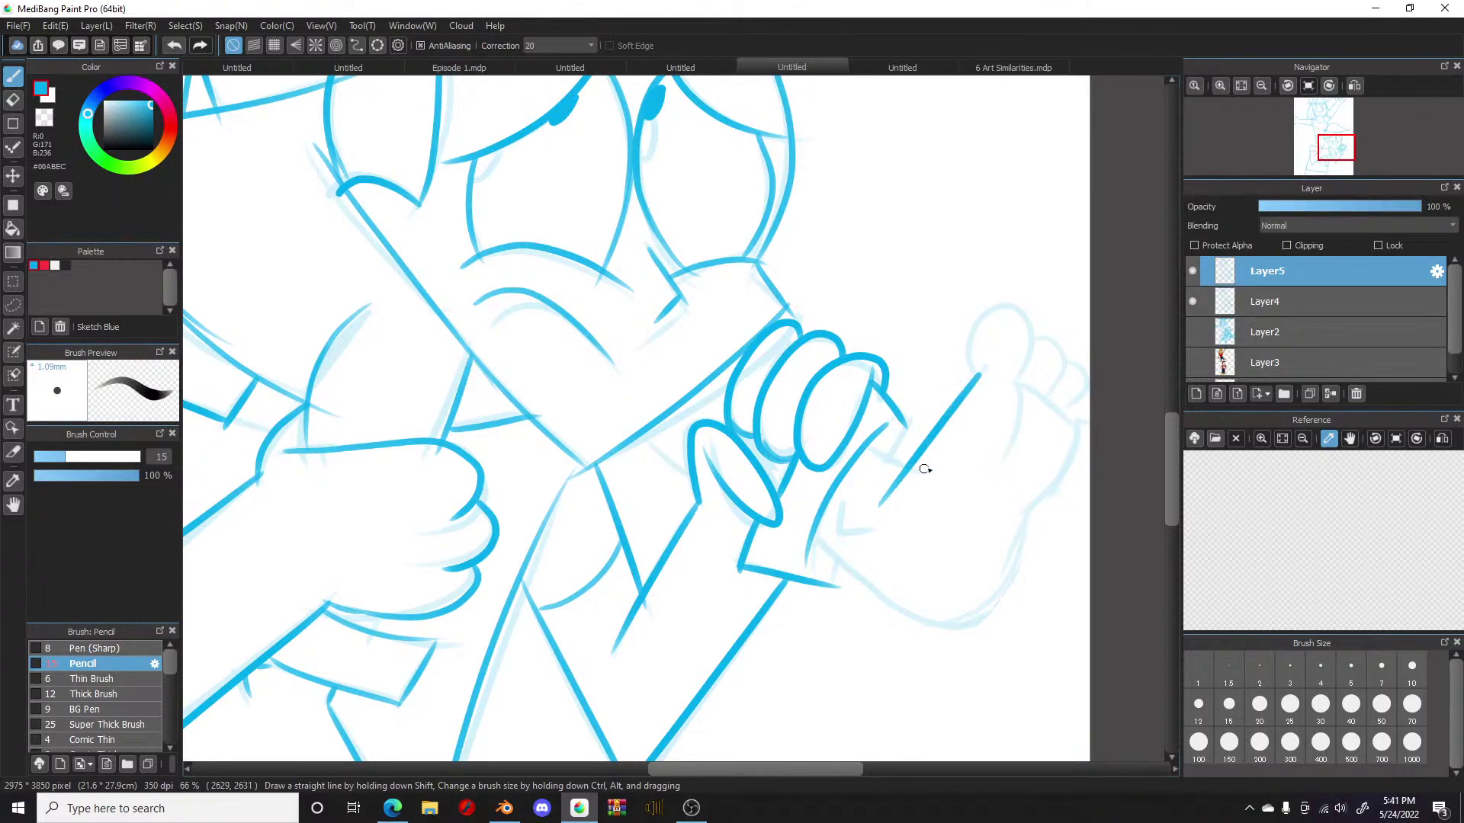
mouse_move(976, 375)
mouse_down()
mouse_move(974, 328)
mouse_move(1006, 310)
mouse_move(1033, 351)
mouse_move(1021, 391)
mouse_up()
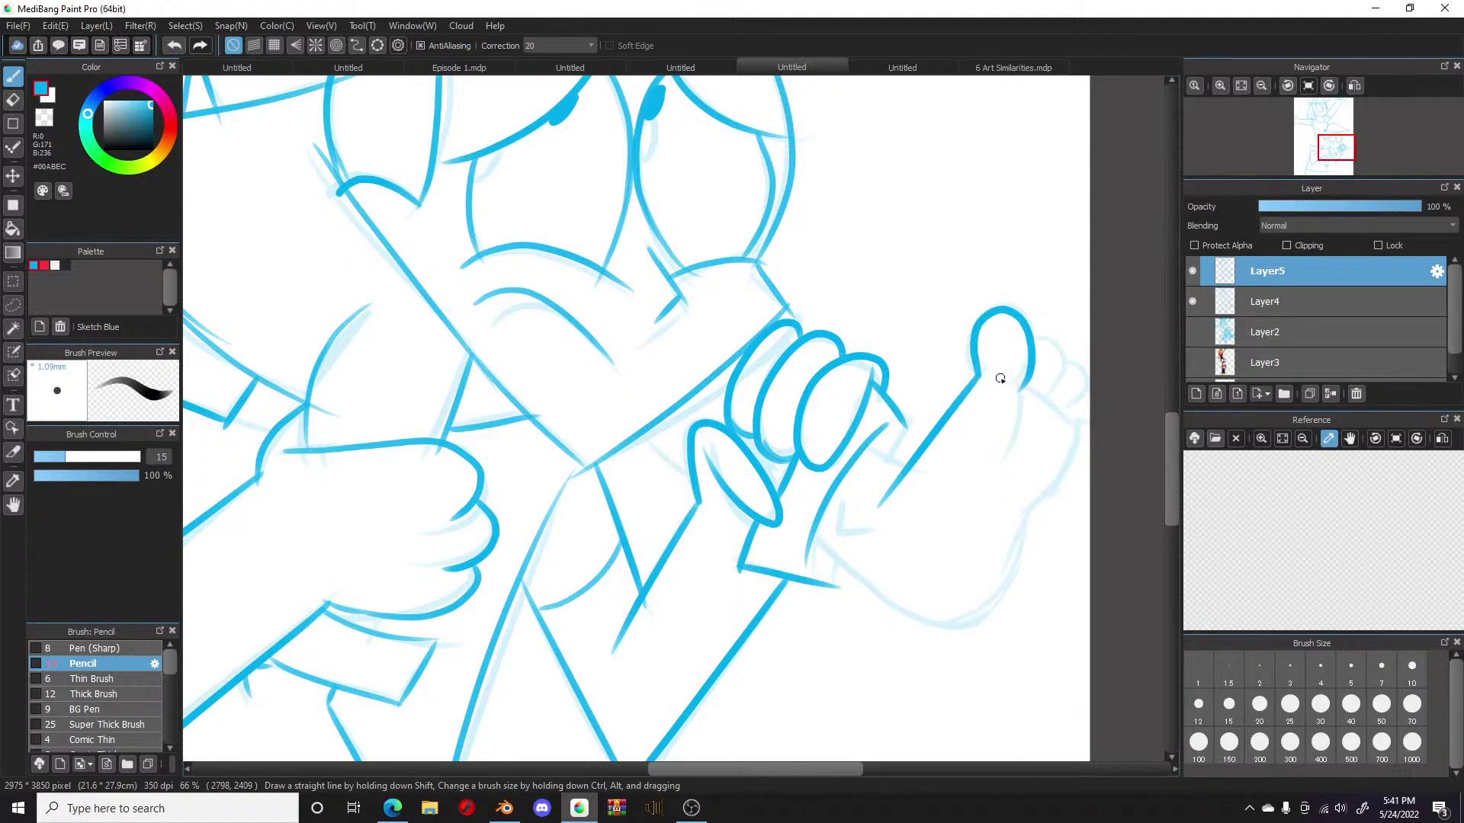
key(ctrl+z)
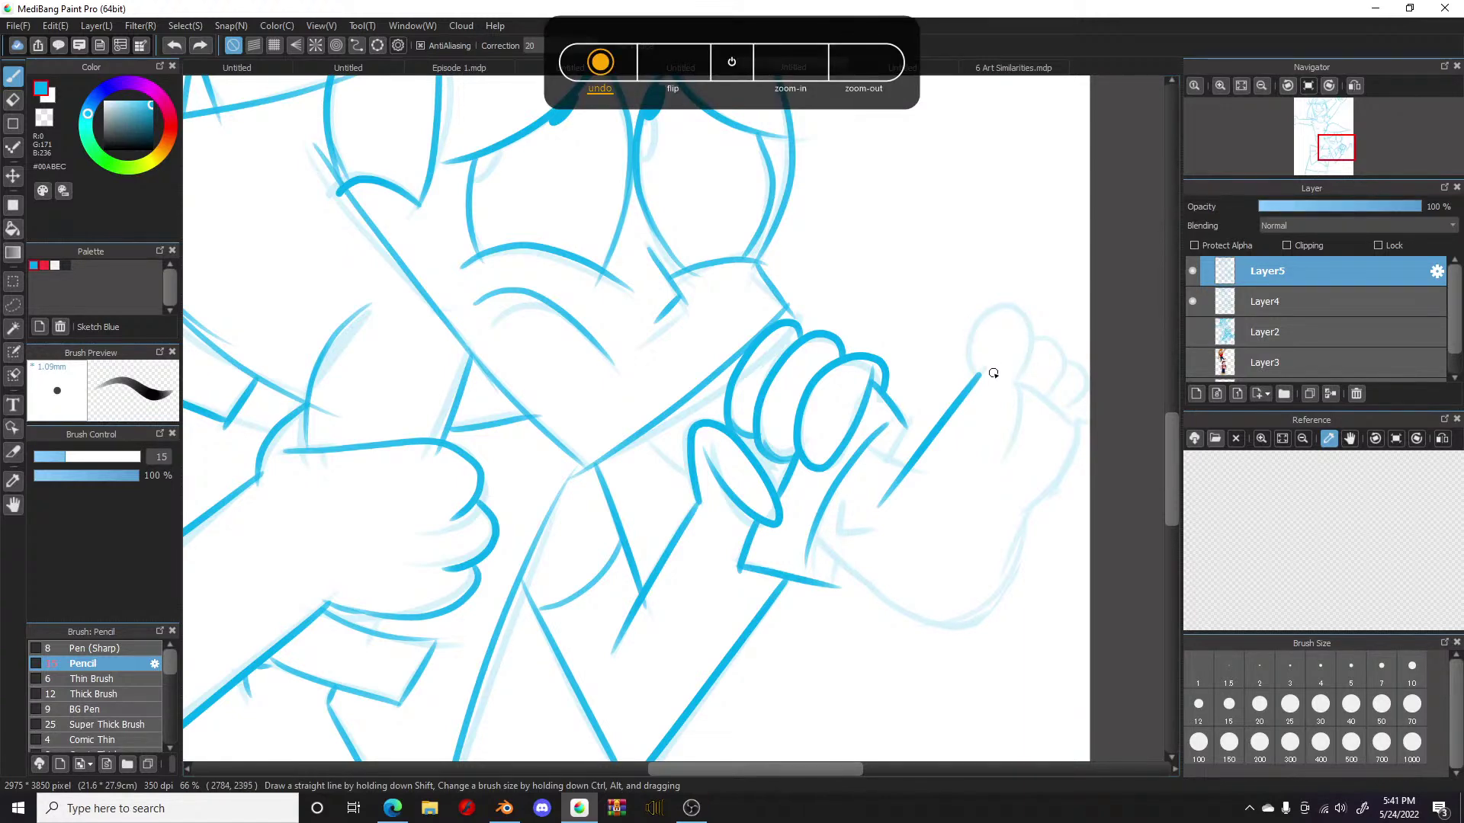
mouse_move(976, 376)
mouse_down()
mouse_move(994, 311)
mouse_move(1013, 316)
mouse_move(1020, 380)
mouse_move(970, 338)
mouse_move(994, 307)
mouse_move(1017, 321)
mouse_move(1021, 405)
mouse_move(987, 451)
mouse_up()
key(ctrl+z)
mouse_move(1009, 386)
mouse_down()
mouse_move(1075, 425)
mouse_move(1060, 431)
mouse_up()
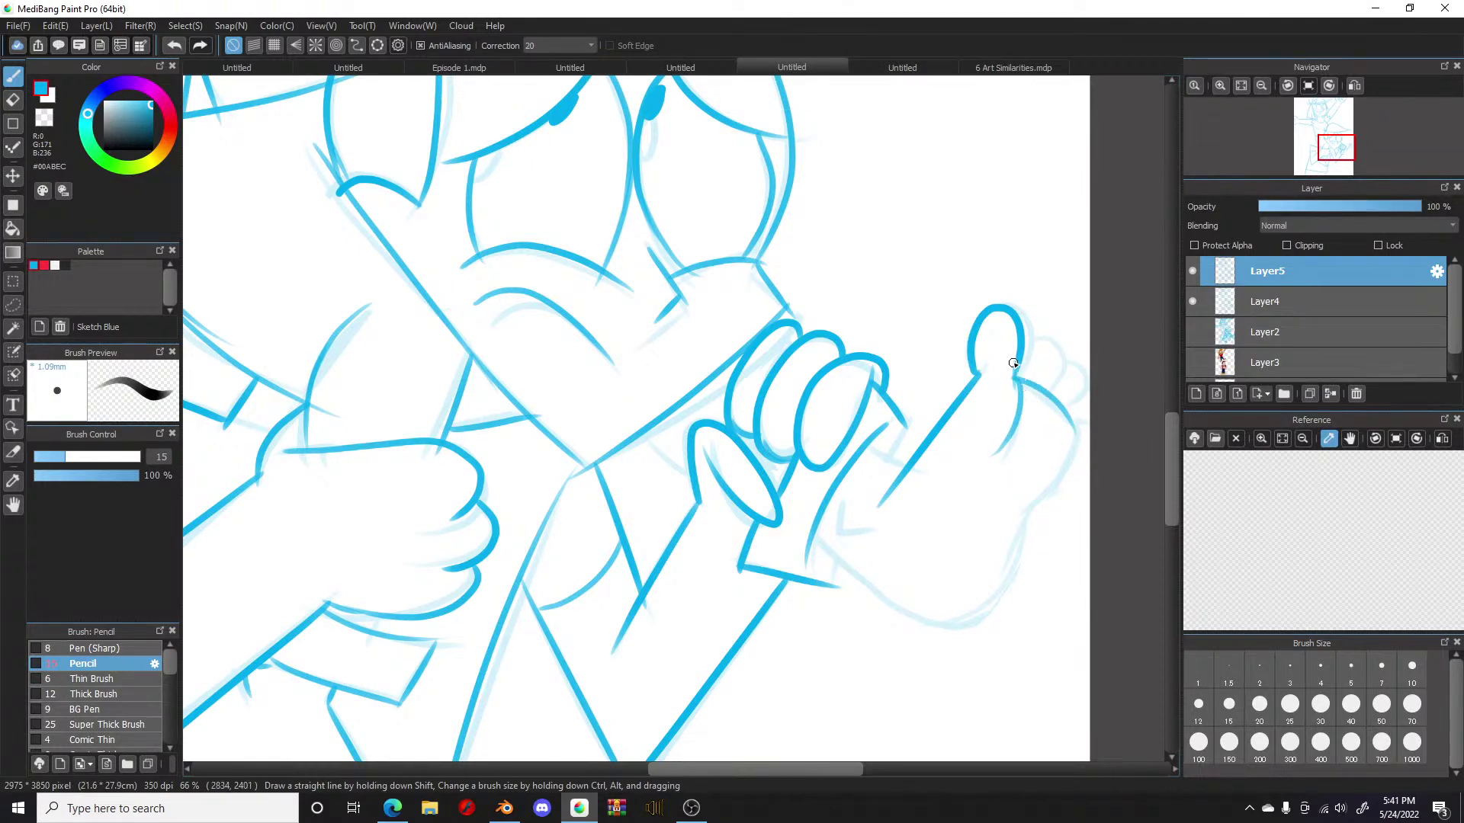
Step: Draw the held foot's small toes, outer edge and rounded heel, and add the short cuff line across the ankle
mouse_move(1023, 332)
mouse_down()
mouse_move(1051, 366)
mouse_move(1068, 346)
mouse_move(1098, 405)
mouse_move(1007, 511)
mouse_up()
key(ctrl+z)
mouse_move(1071, 418)
mouse_down()
mouse_move(1068, 465)
mouse_move(1014, 522)
mouse_move(1029, 516)
mouse_move(1008, 577)
mouse_up()
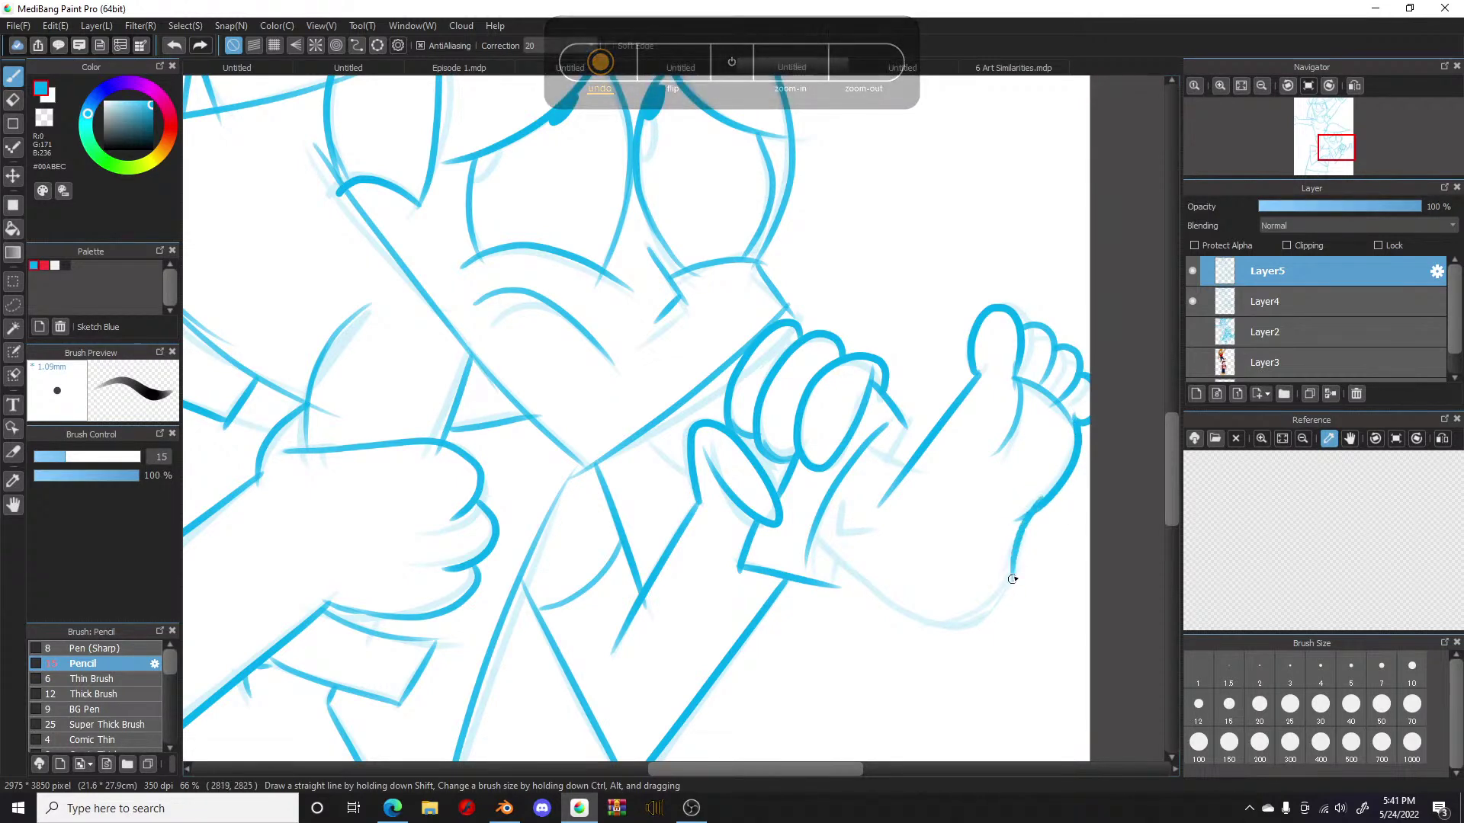
mouse_move(812, 540)
mouse_down()
mouse_move(921, 613)
mouse_move(873, 587)
mouse_move(885, 605)
mouse_move(975, 622)
mouse_move(1020, 576)
mouse_move(959, 630)
mouse_up()
mouse_move(860, 450)
mouse_down()
mouse_move(918, 473)
mouse_move(906, 469)
mouse_up()
key(ctrl+z)
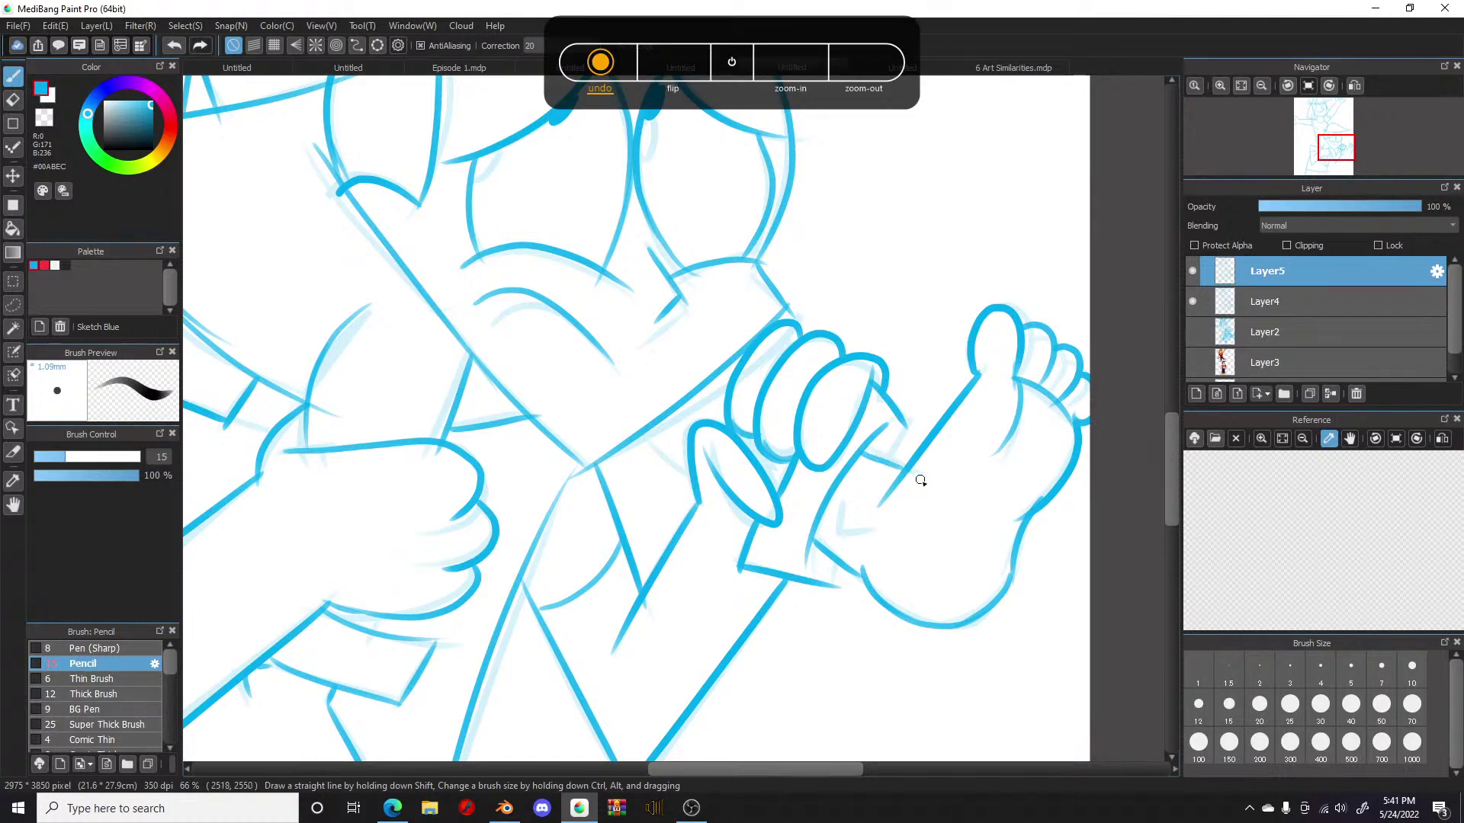
Step: Draw the small angled ankle mark on the held foot and a short stroke along the ankle beside the gripping fingers
mouse_move(835, 509)
mouse_down()
mouse_move(831, 533)
mouse_move(865, 531)
mouse_up()
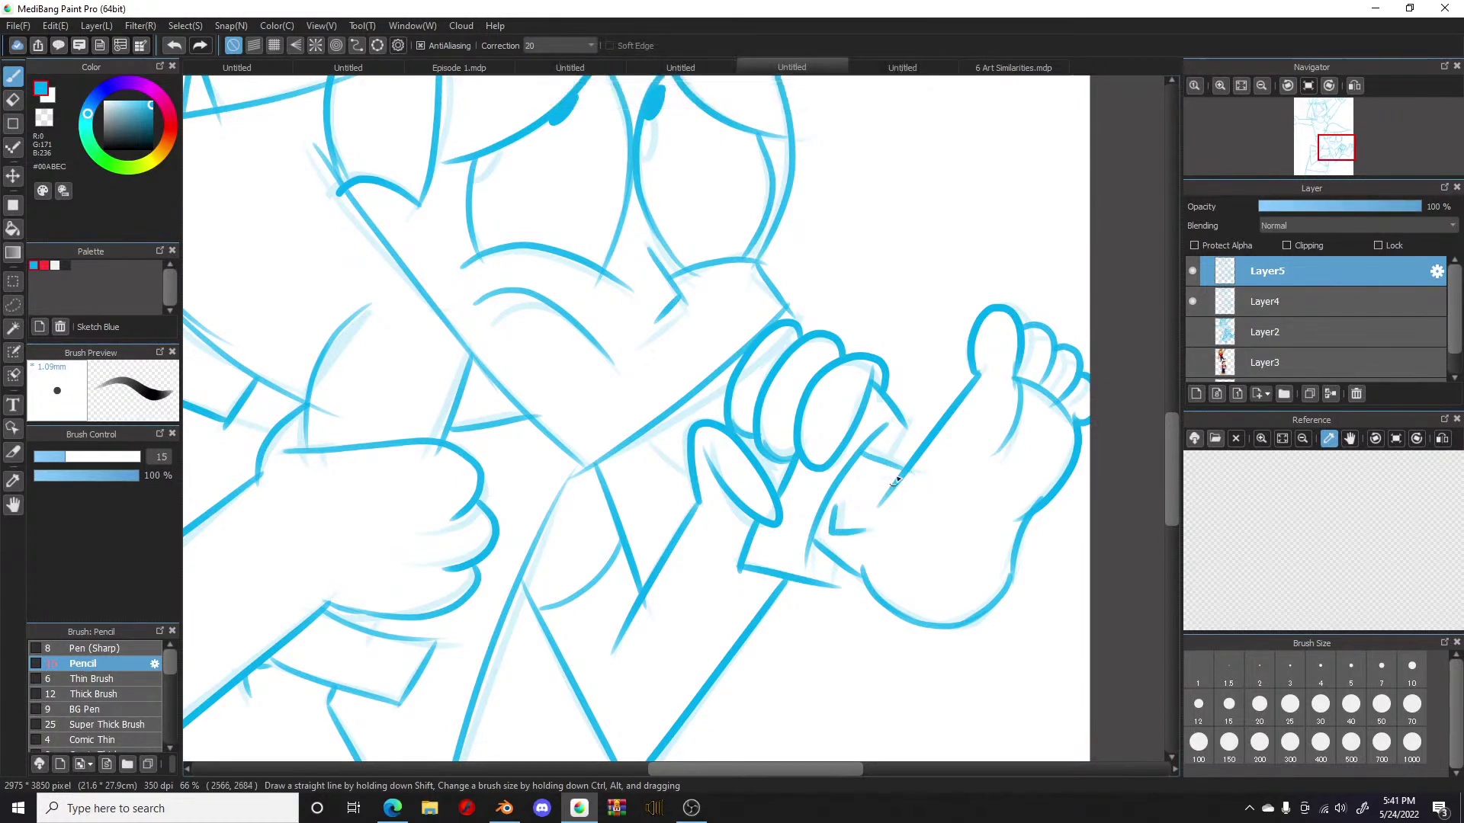
drag(908, 419, 877, 471)
scroll(890, 538, down, 5)
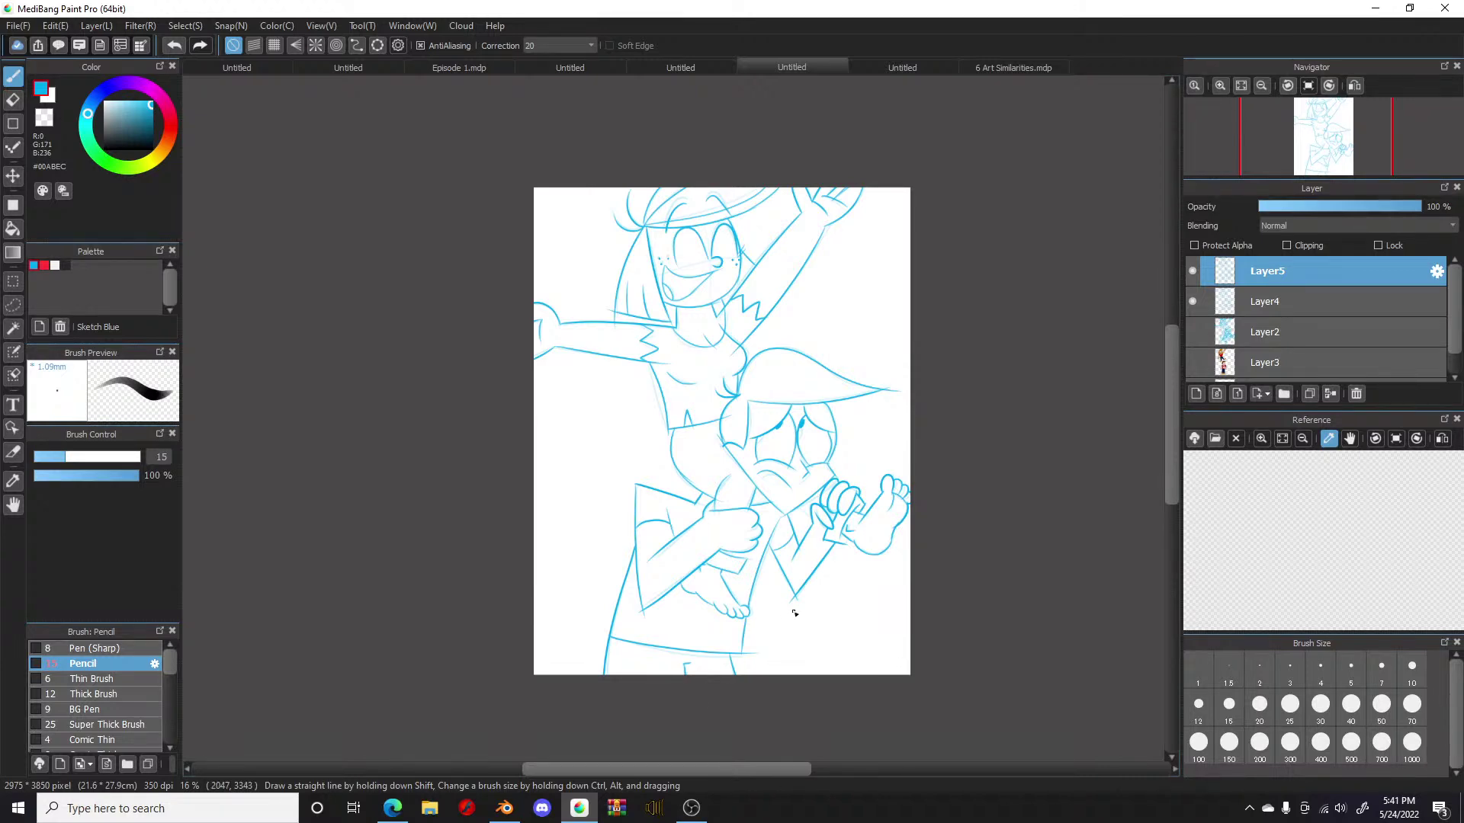
Step: Hide Layer5 and raise Layer4's opacity to 100%
click(1193, 271)
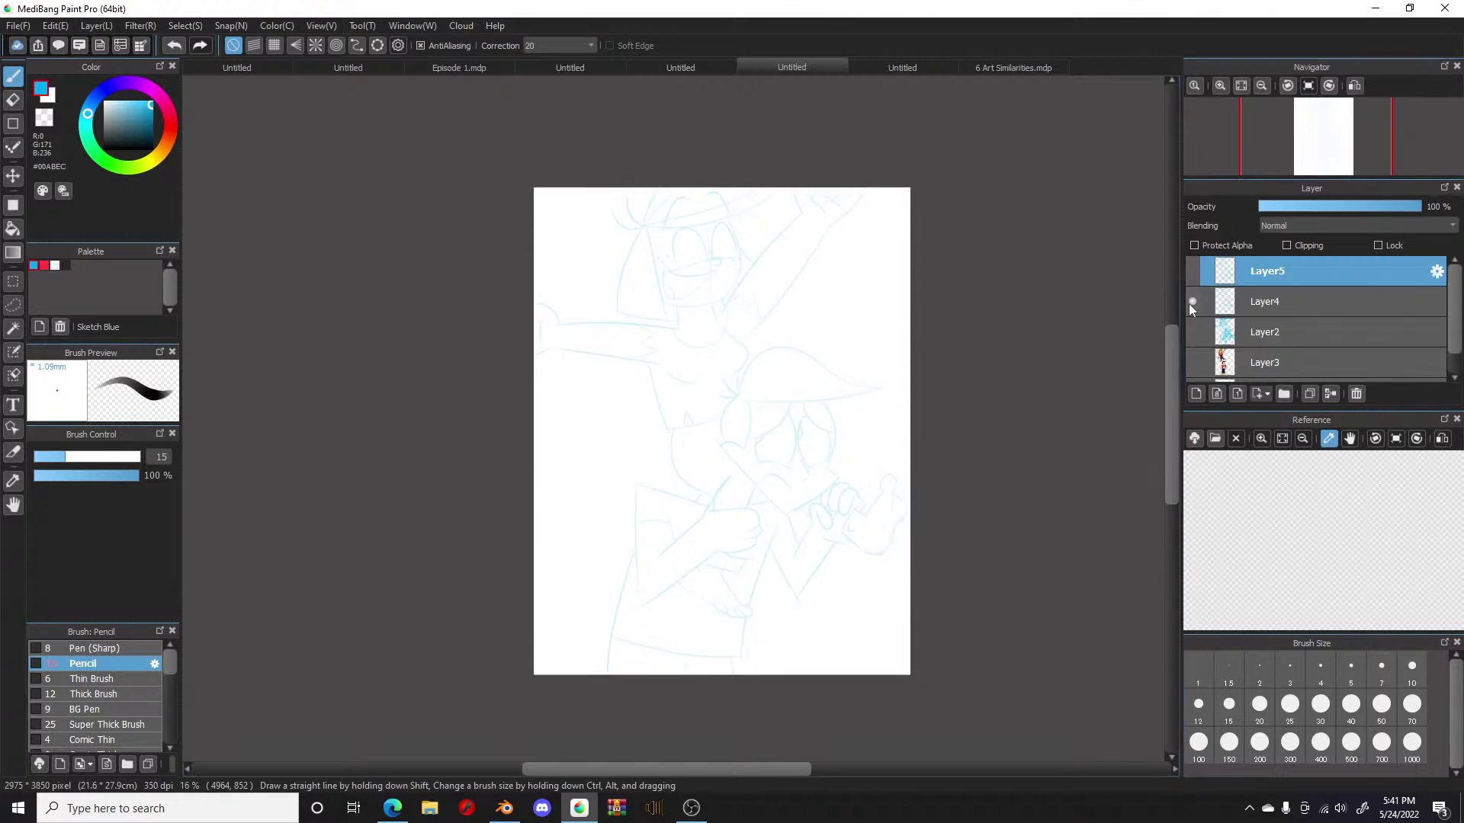
click(1239, 304)
drag(1350, 207, 1461, 277)
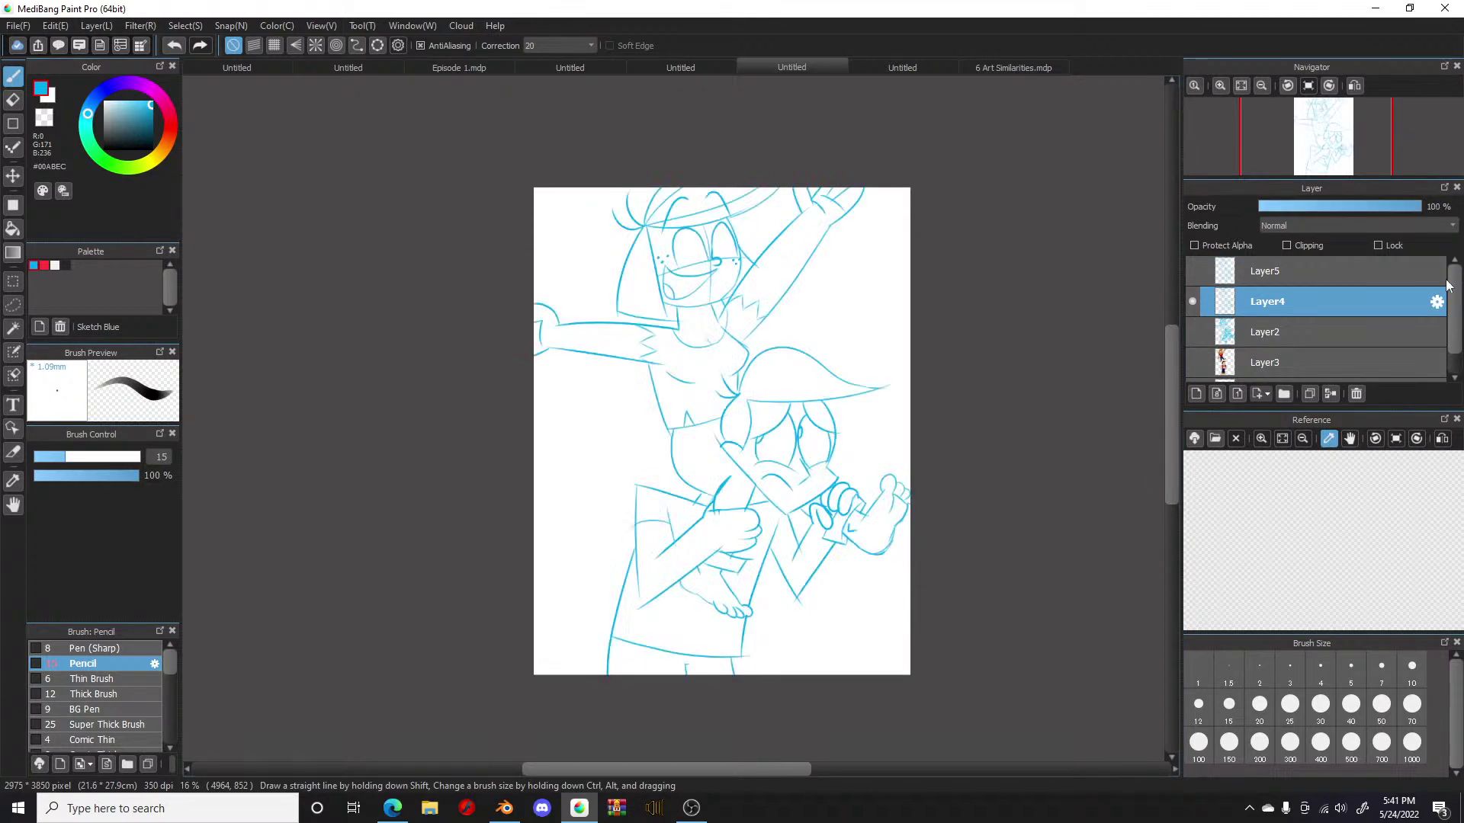
Step: Hide Layer4, show Layer2 and raise Layer2's opacity to 100%
click(1193, 302)
click(1193, 333)
click(1302, 332)
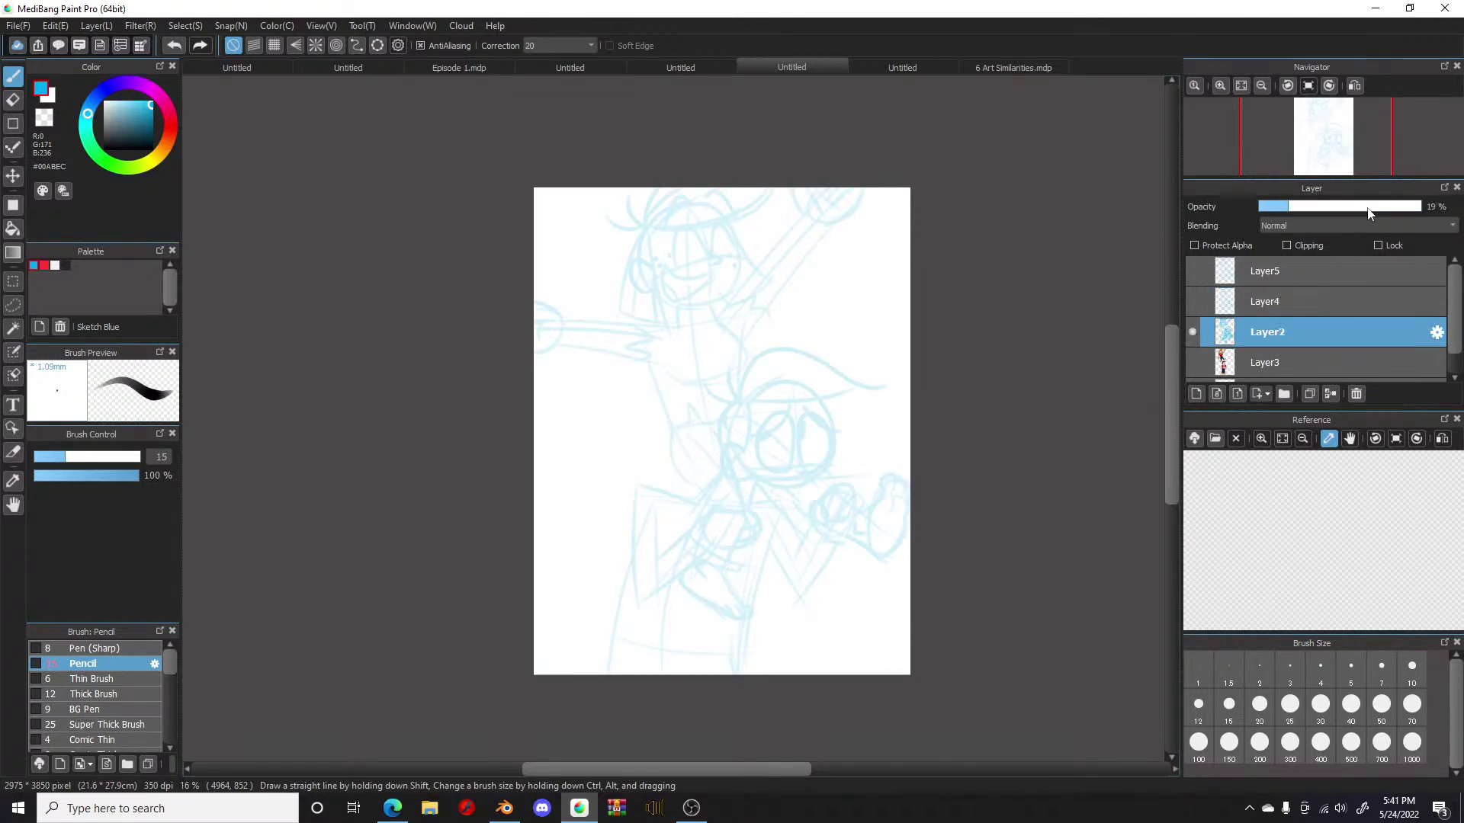
drag(1311, 206, 1430, 241)
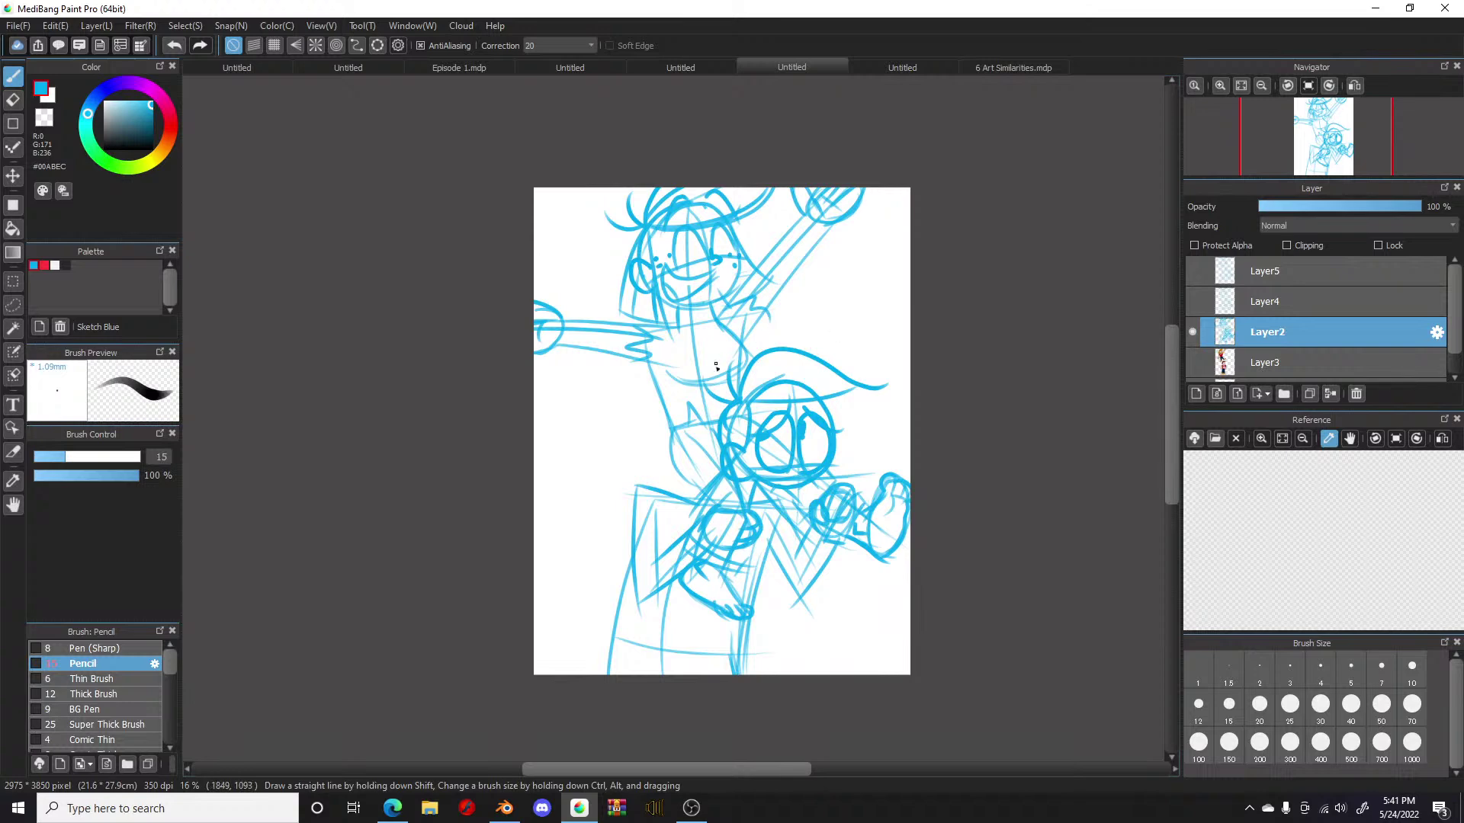
Step: Compare the rough sketch on Layer2 with the Layer4 sketch by alternating their visibility
click(1192, 332)
click(1189, 297)
click(1191, 303)
click(1194, 332)
click(1192, 333)
click(1191, 302)
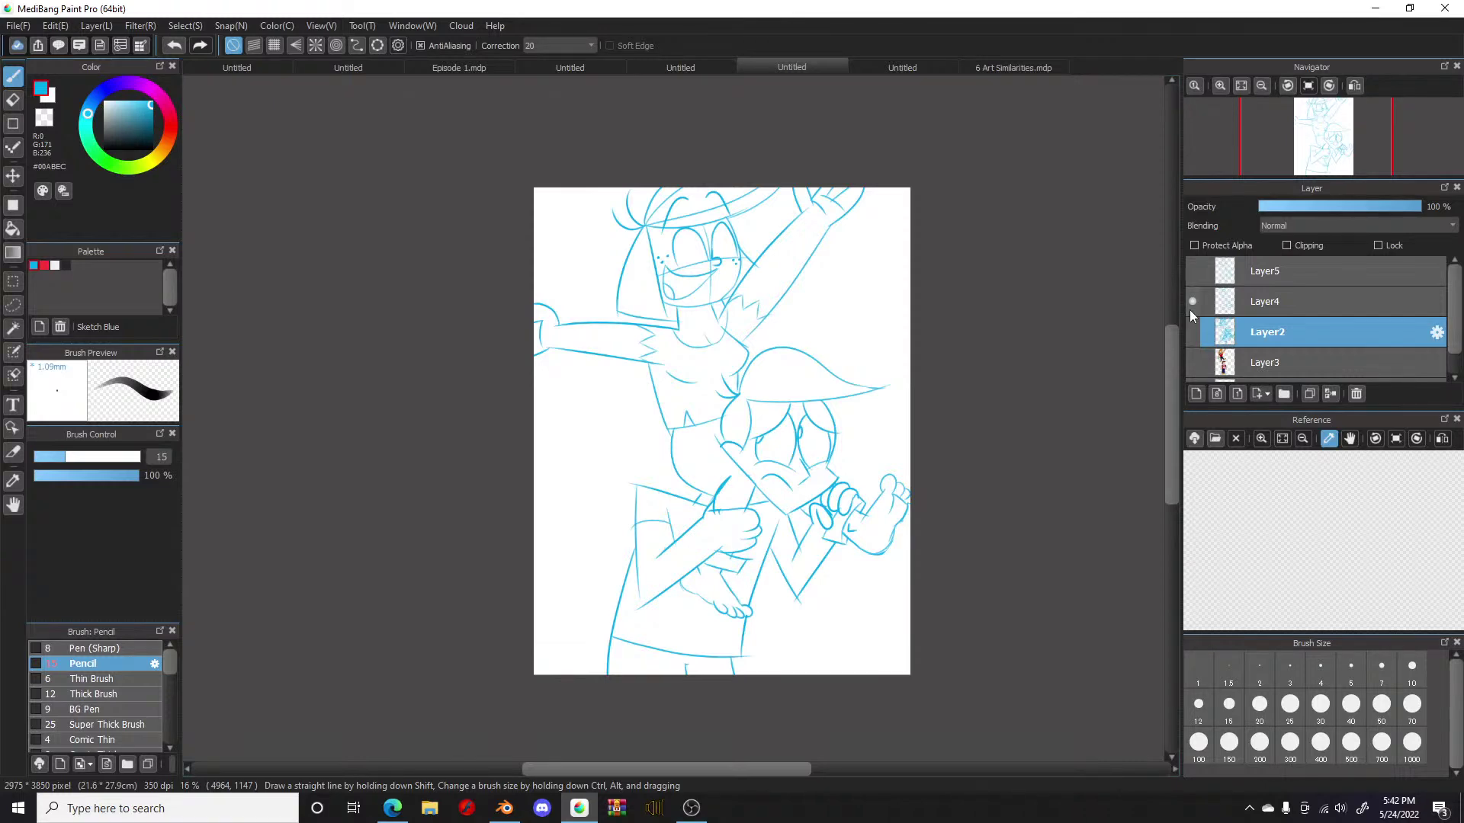
Step: Hide Layer4, show only the clean lines on Layer5 and make Layer5 the active layer
click(1190, 308)
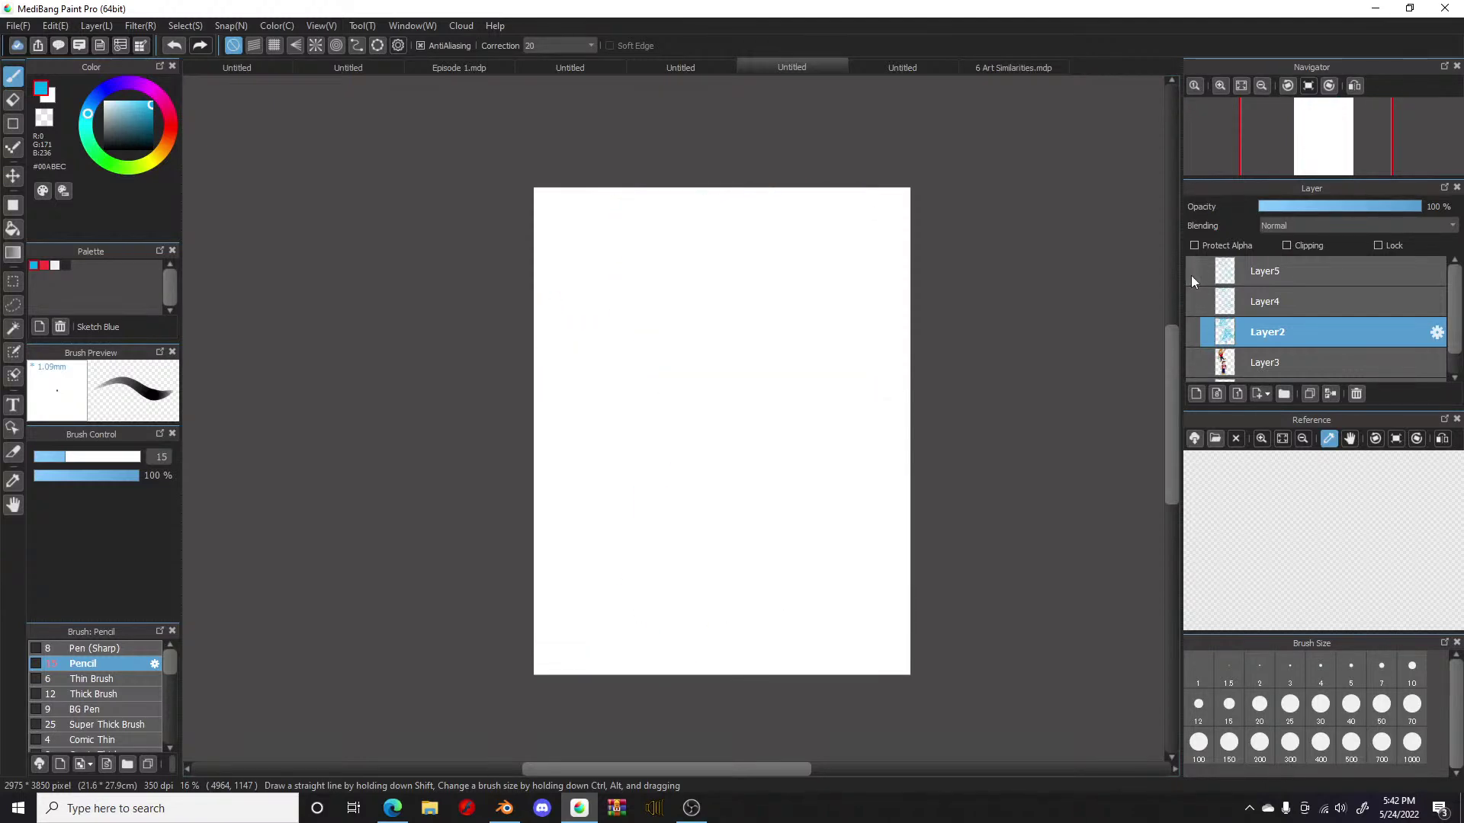
click(1191, 302)
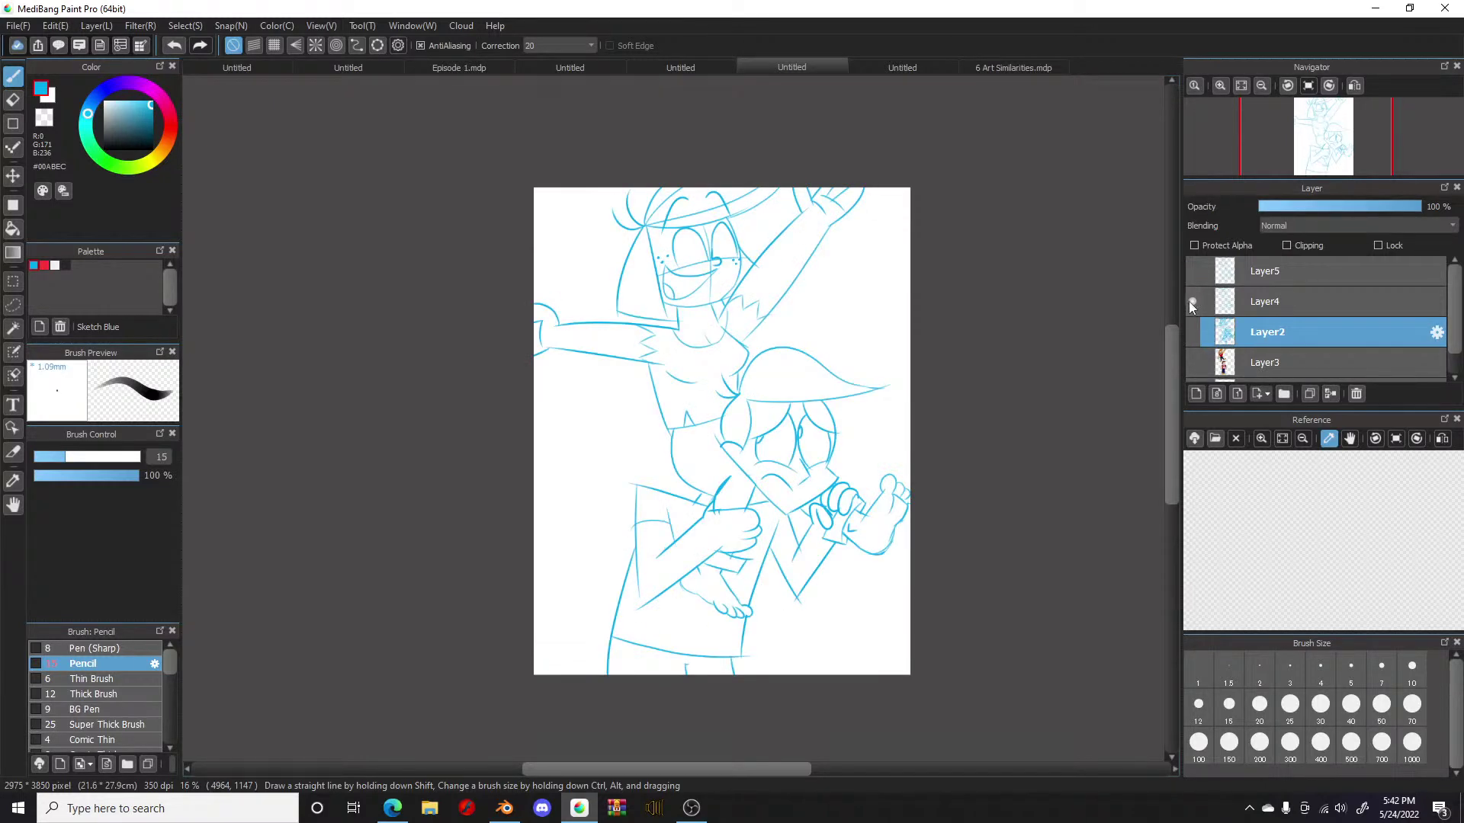
click(1192, 302)
click(1192, 271)
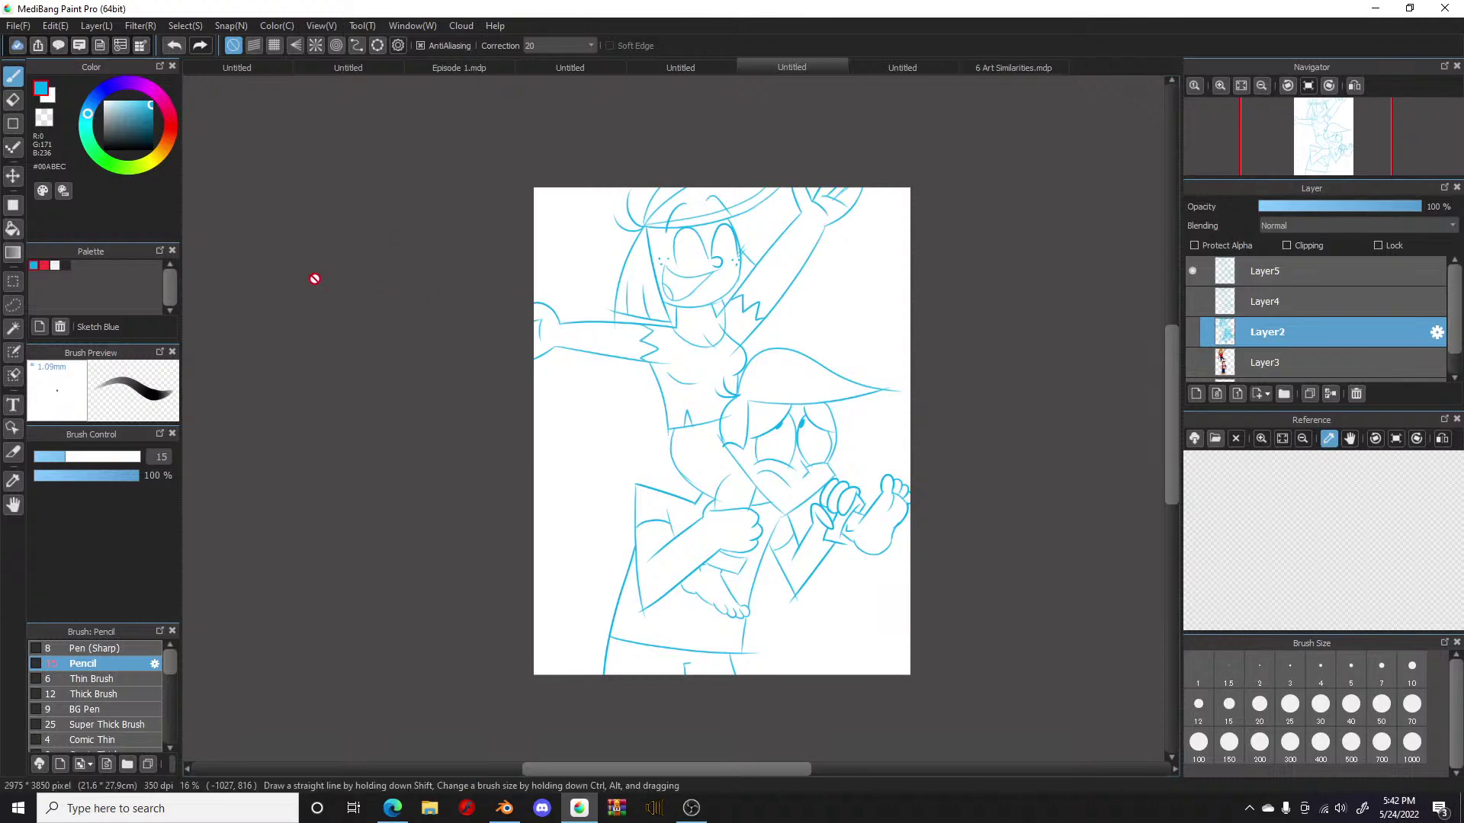
click(1292, 270)
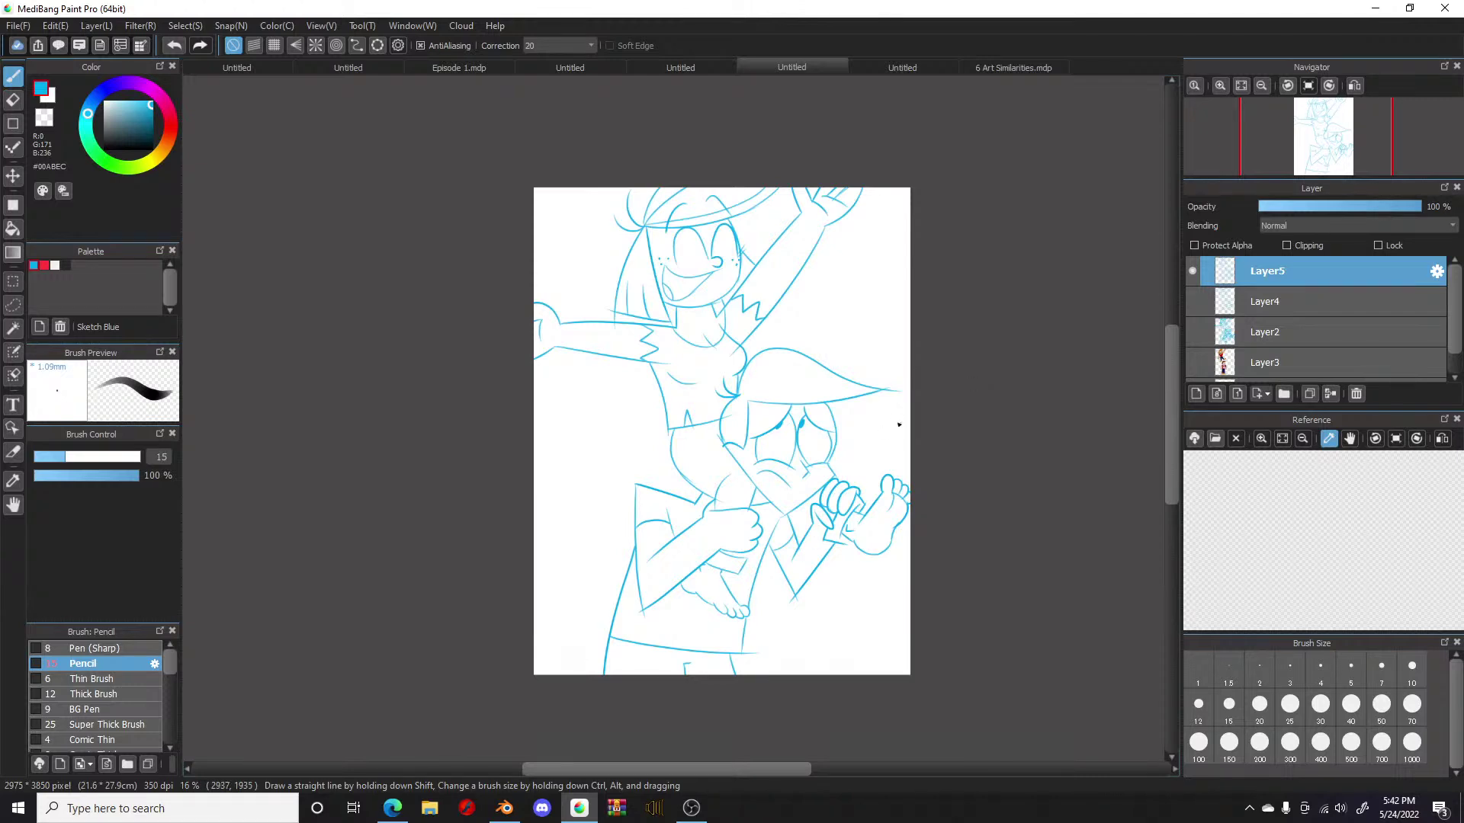
Step: Add a short curved line beneath the lower character's sleeve, running to the wrist of the hand holding the leg
scroll(846, 486, up, 1)
scroll(847, 486, down, 1)
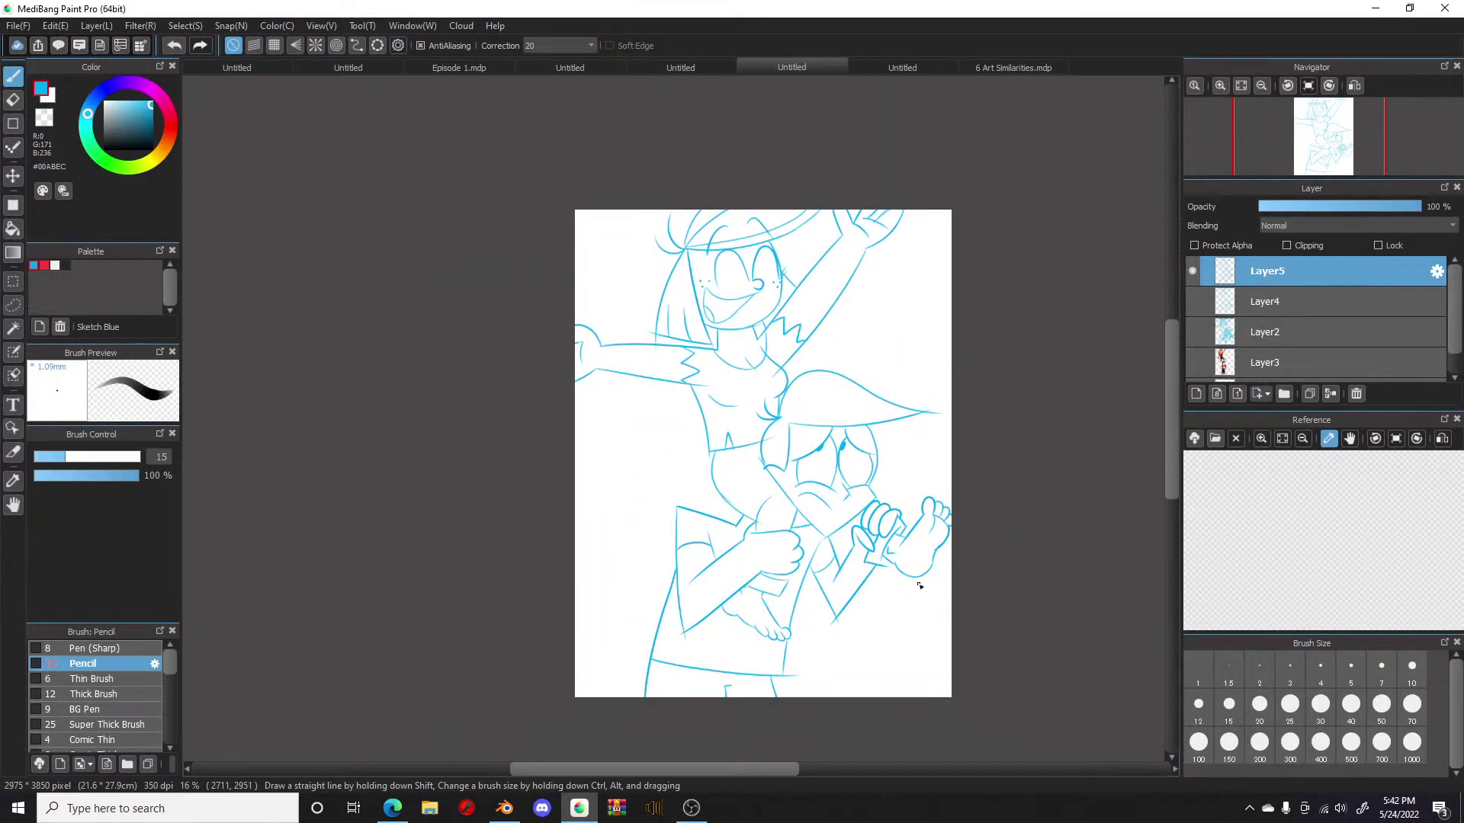
scroll(732, 519, up, 5)
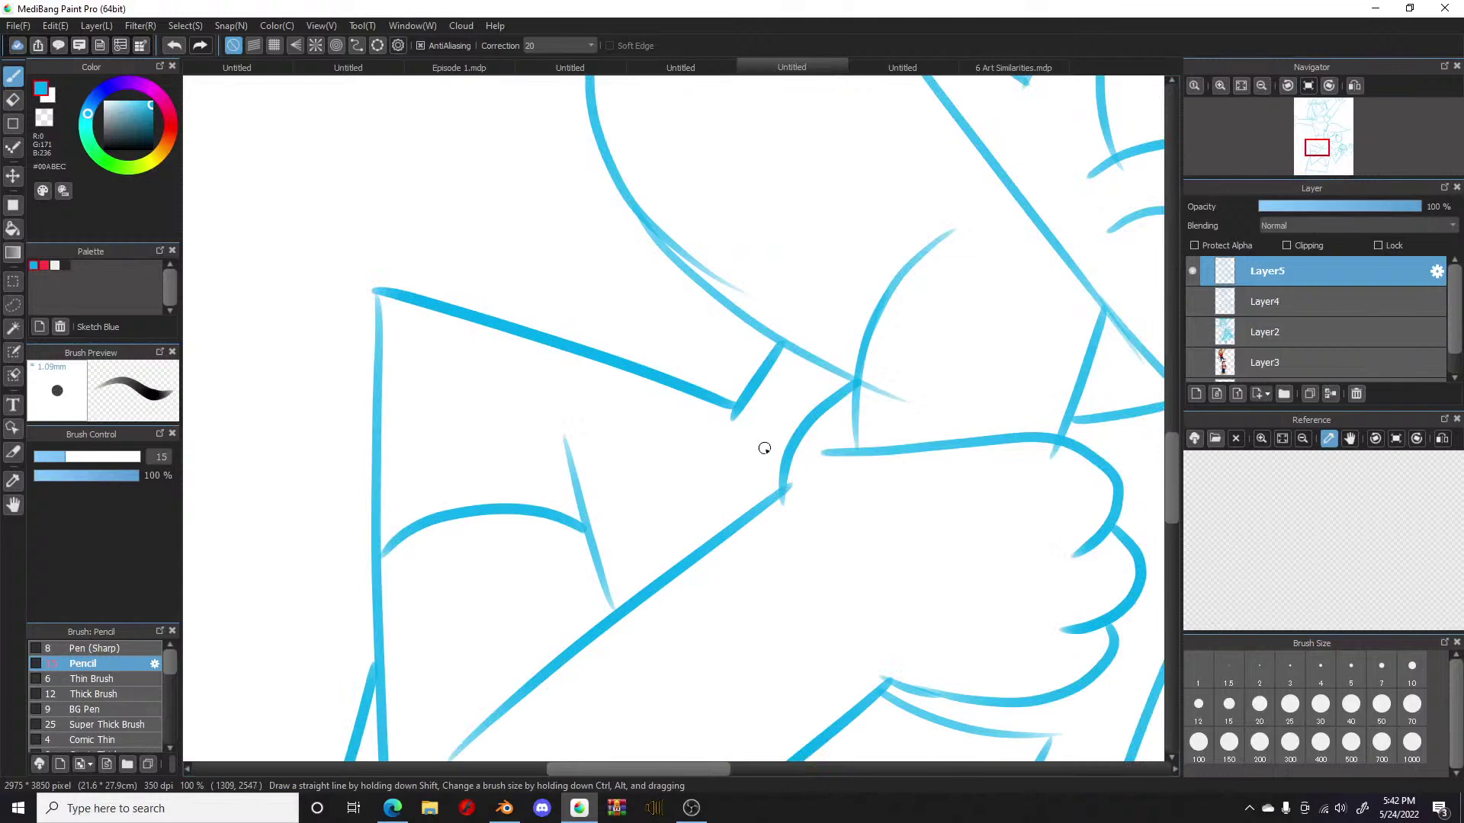
drag(681, 392, 787, 487)
scroll(785, 490, down, 5)
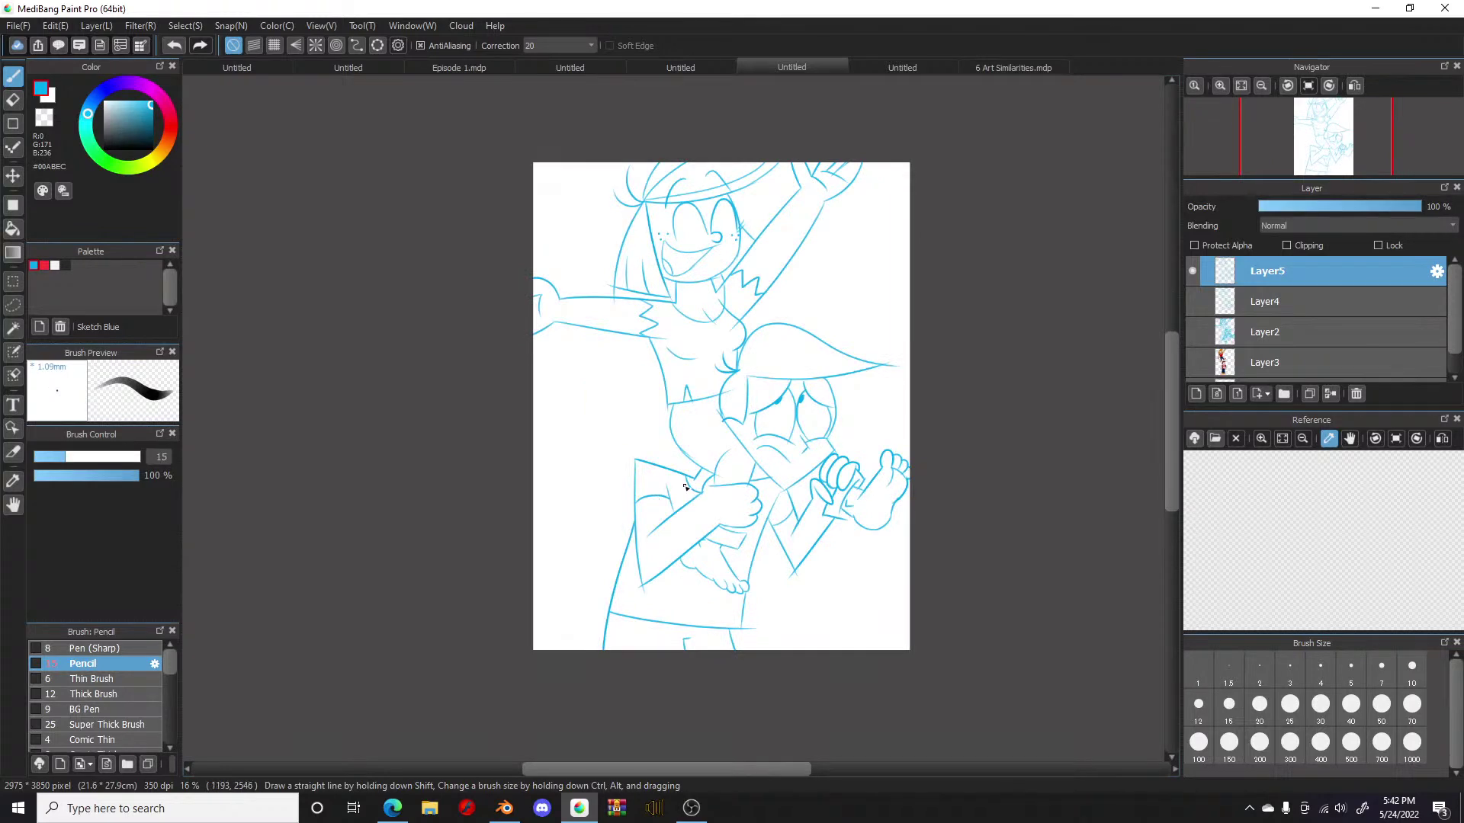
scroll(685, 487, up, 1)
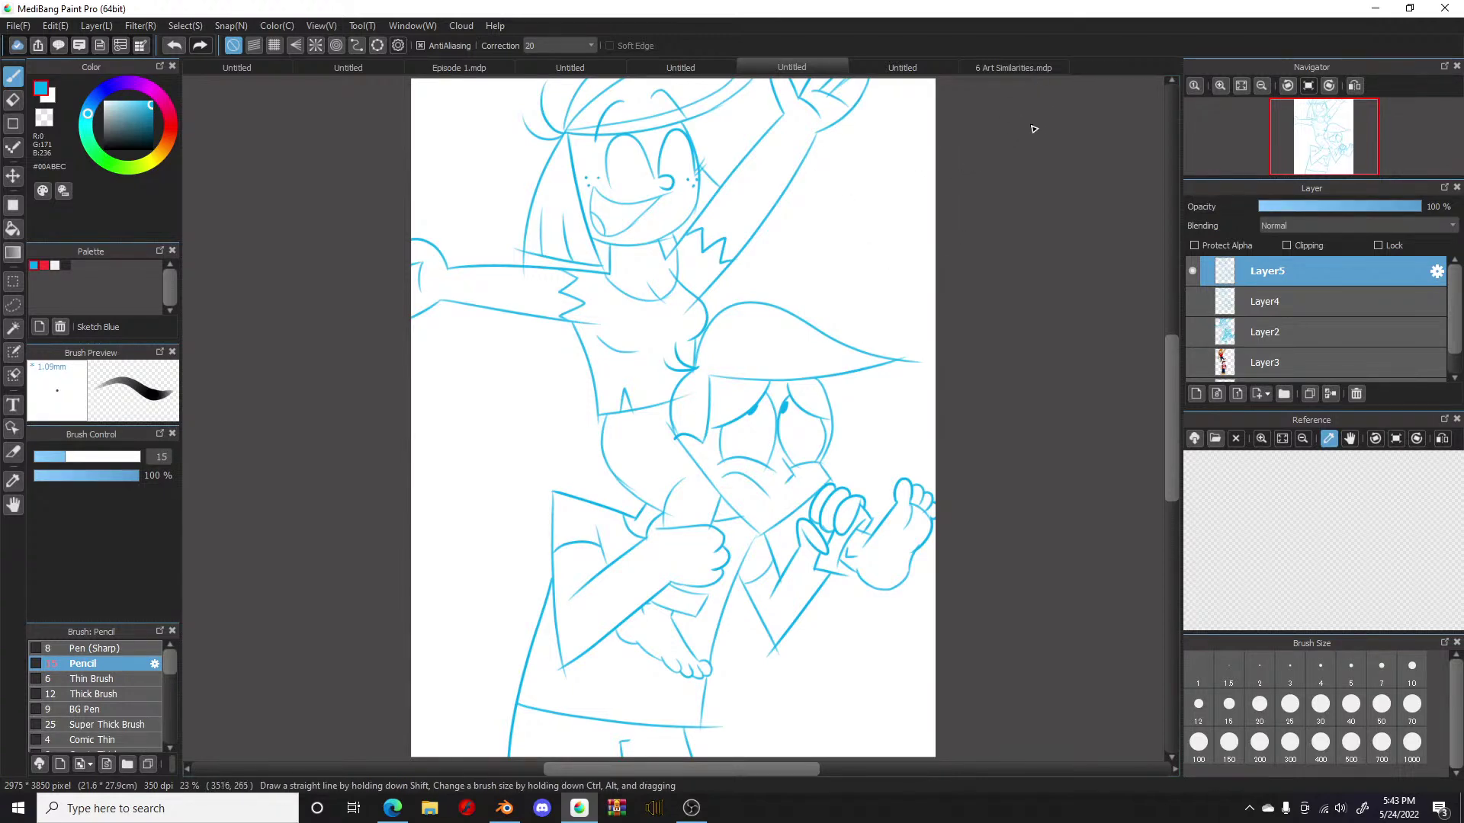
Step: Switch to the 6 Art Similarities.mdp drawing and clear its selection
click(1032, 67)
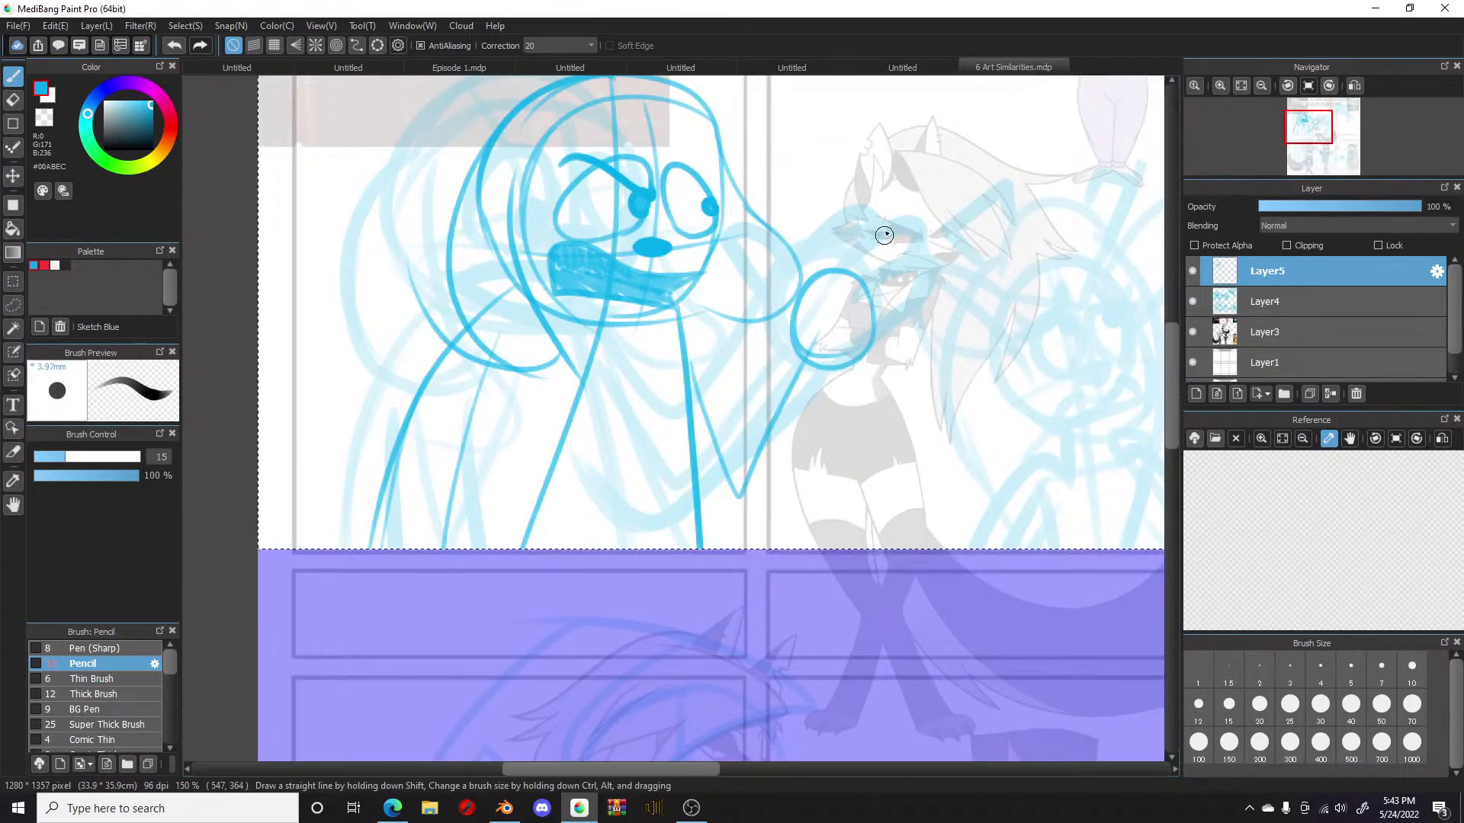
key(ctrl+d)
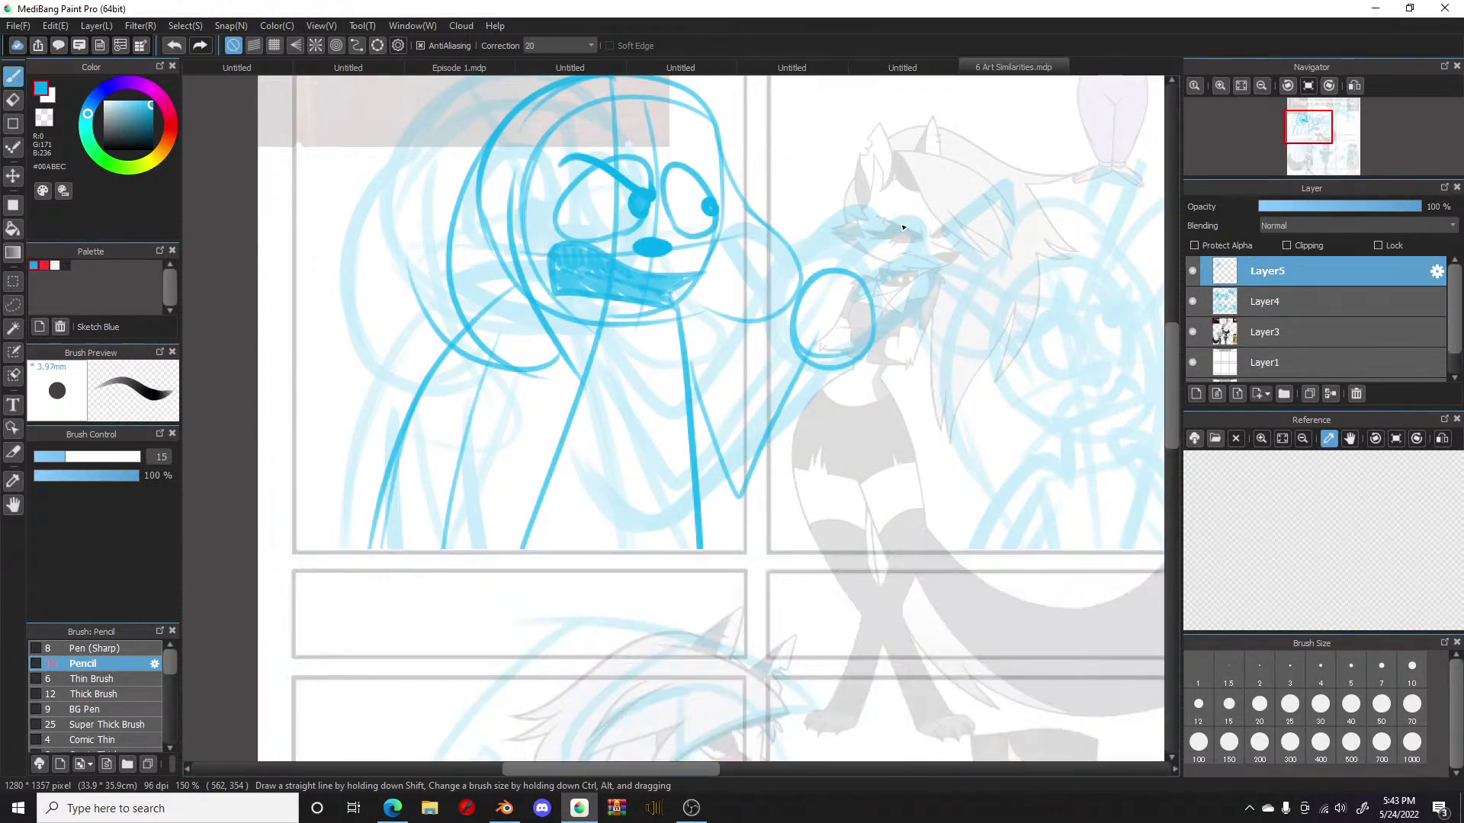
scroll(903, 226, down, 4)
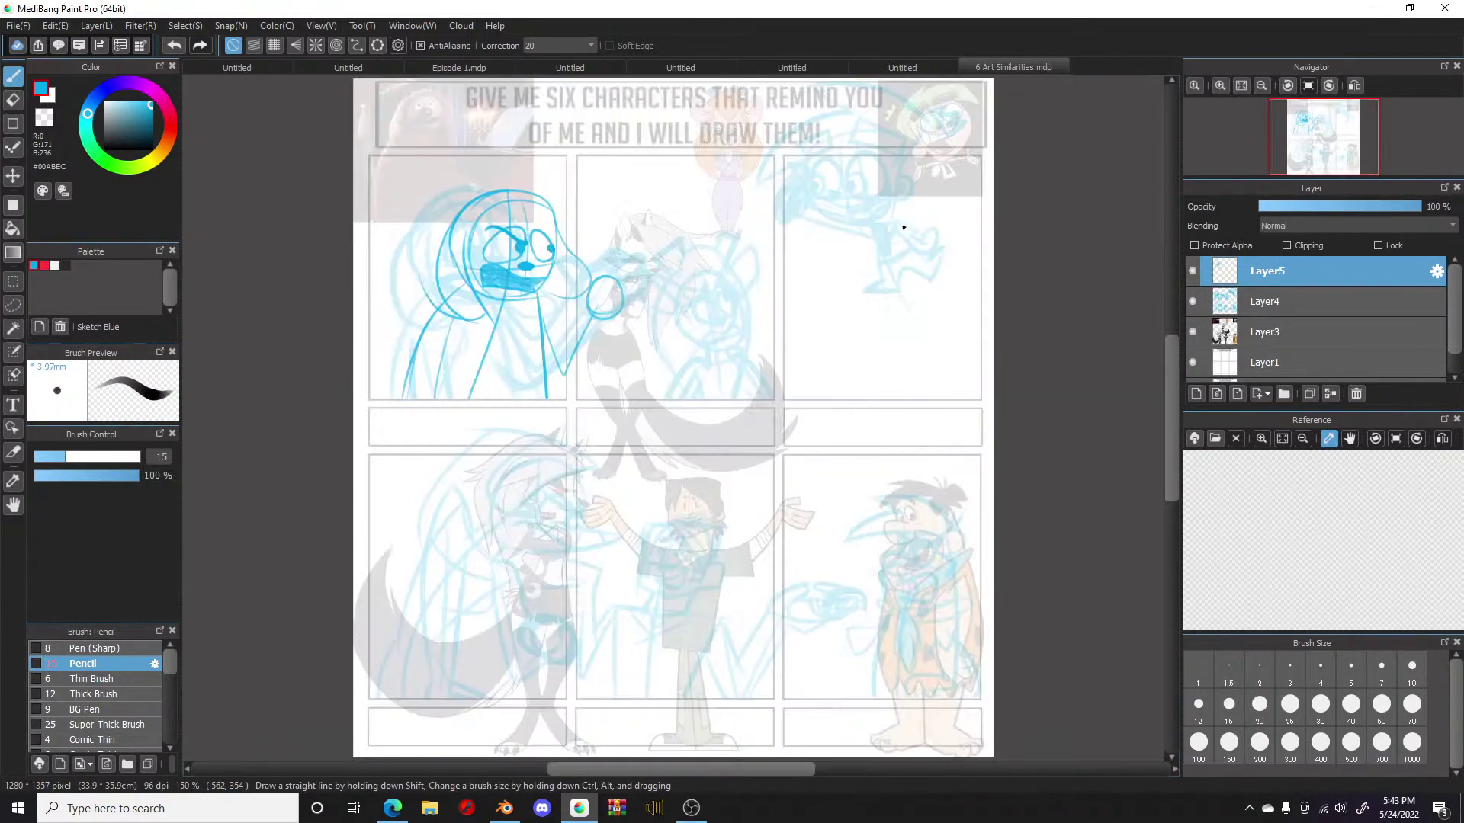
Step: Hide Layer5 and set Layer4's opacity to 100% in the six-character sheet
click(1193, 271)
click(1366, 305)
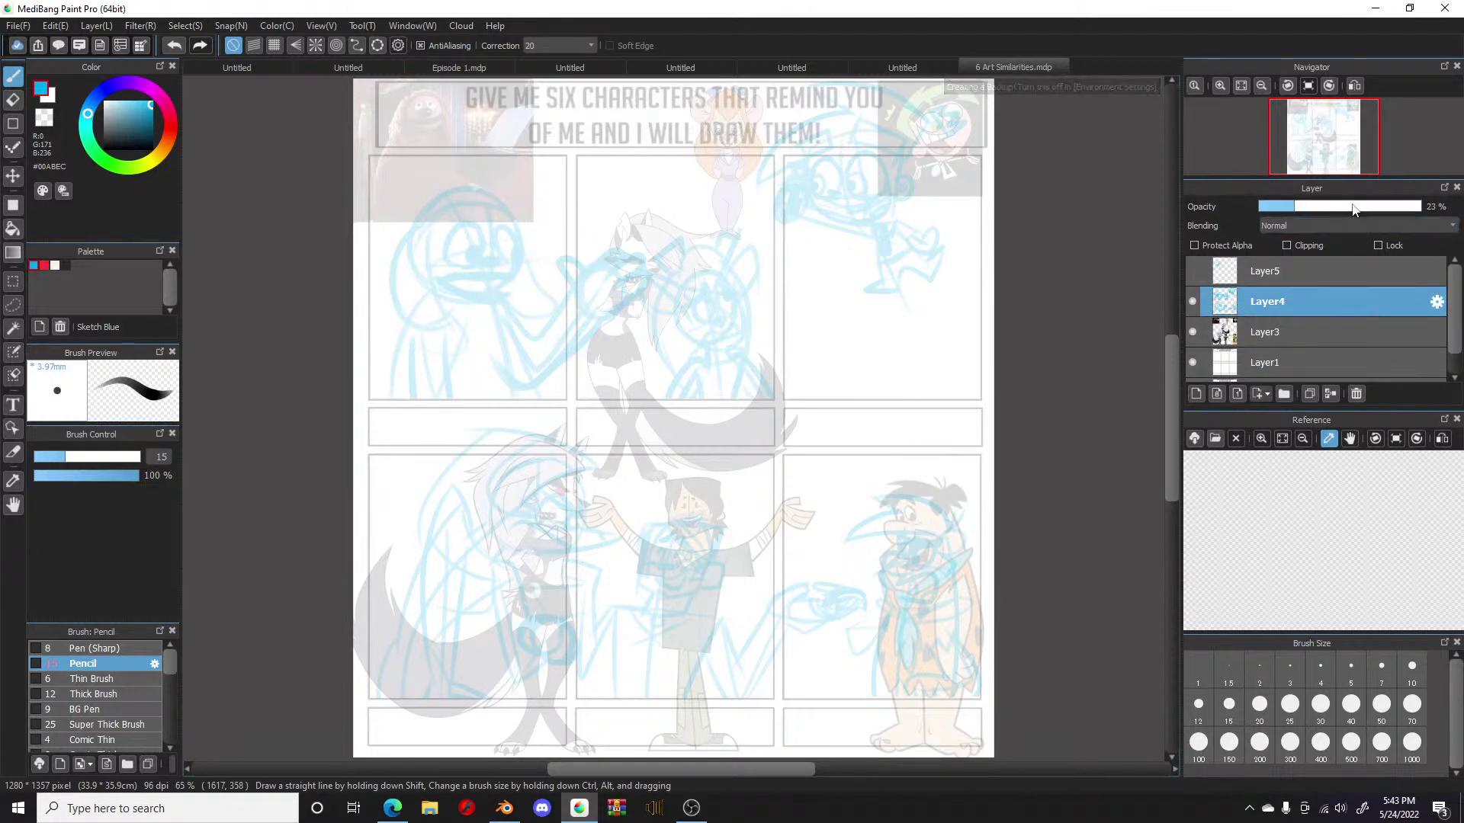
drag(1356, 207, 1421, 207)
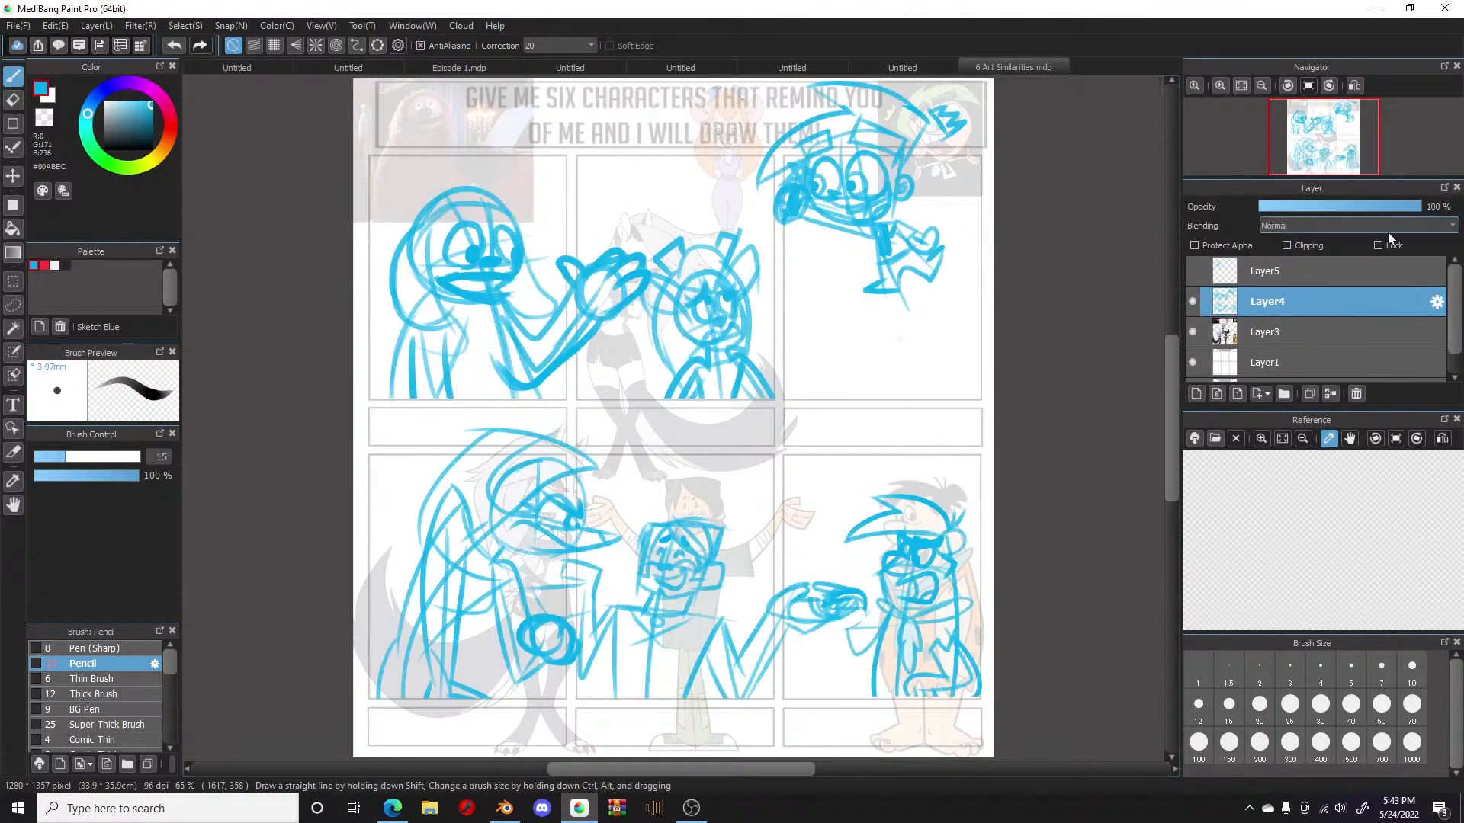
Step: Hide Layer3 and Layer4, then show Layer5 and make it the active layer
click(1192, 334)
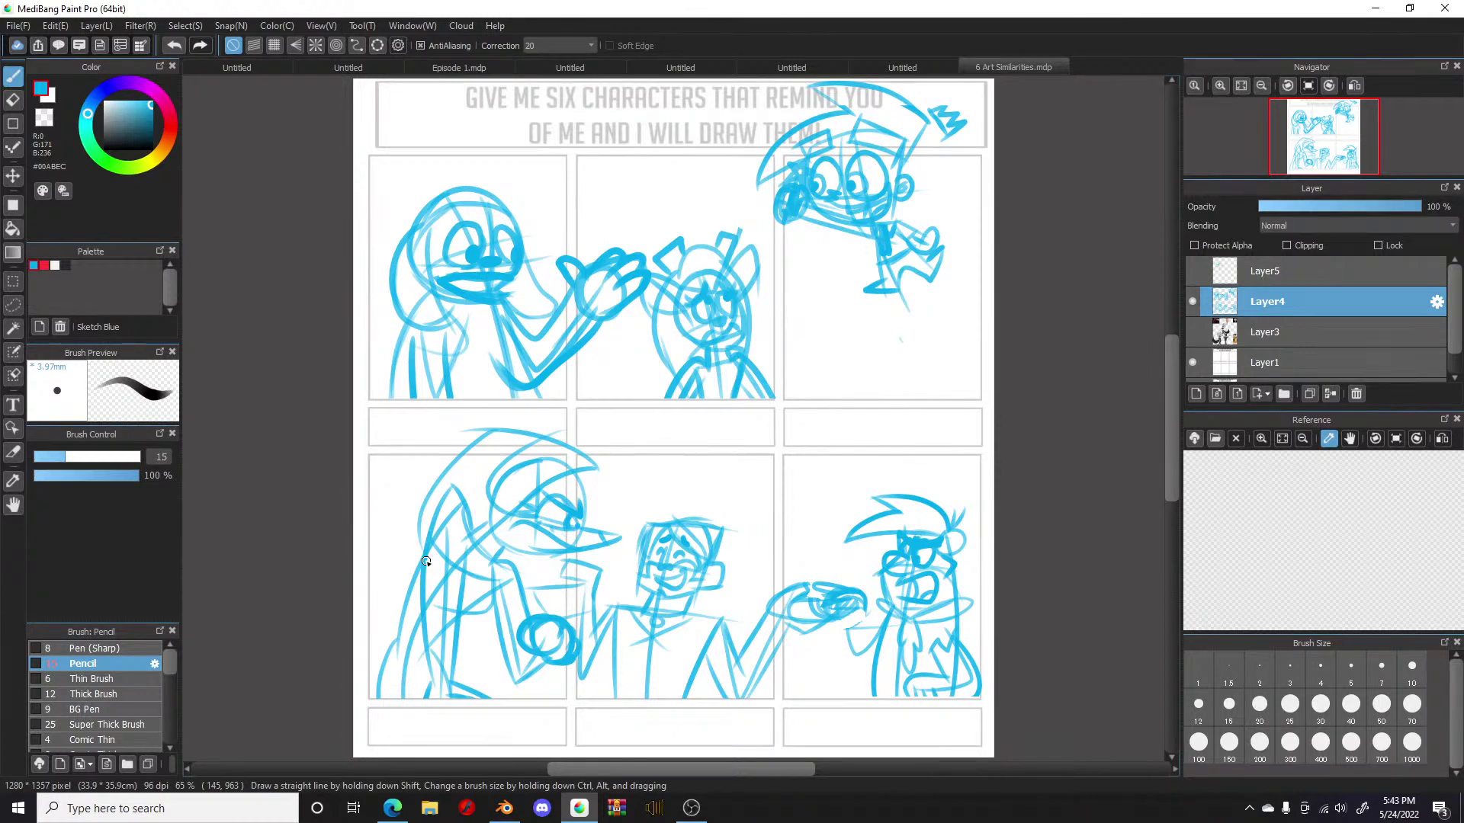
click(1187, 296)
click(1189, 302)
click(1190, 274)
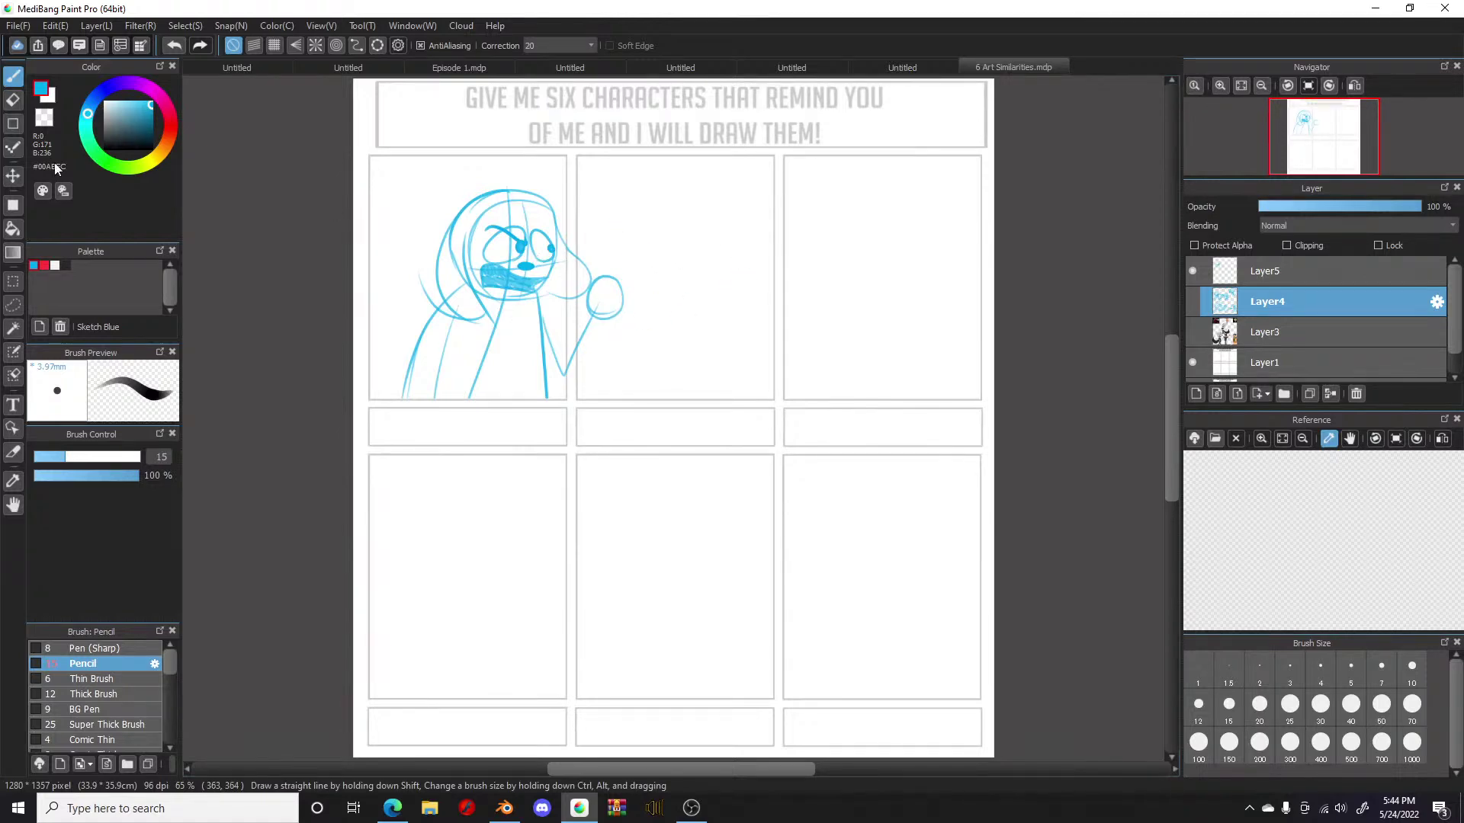
click(1346, 279)
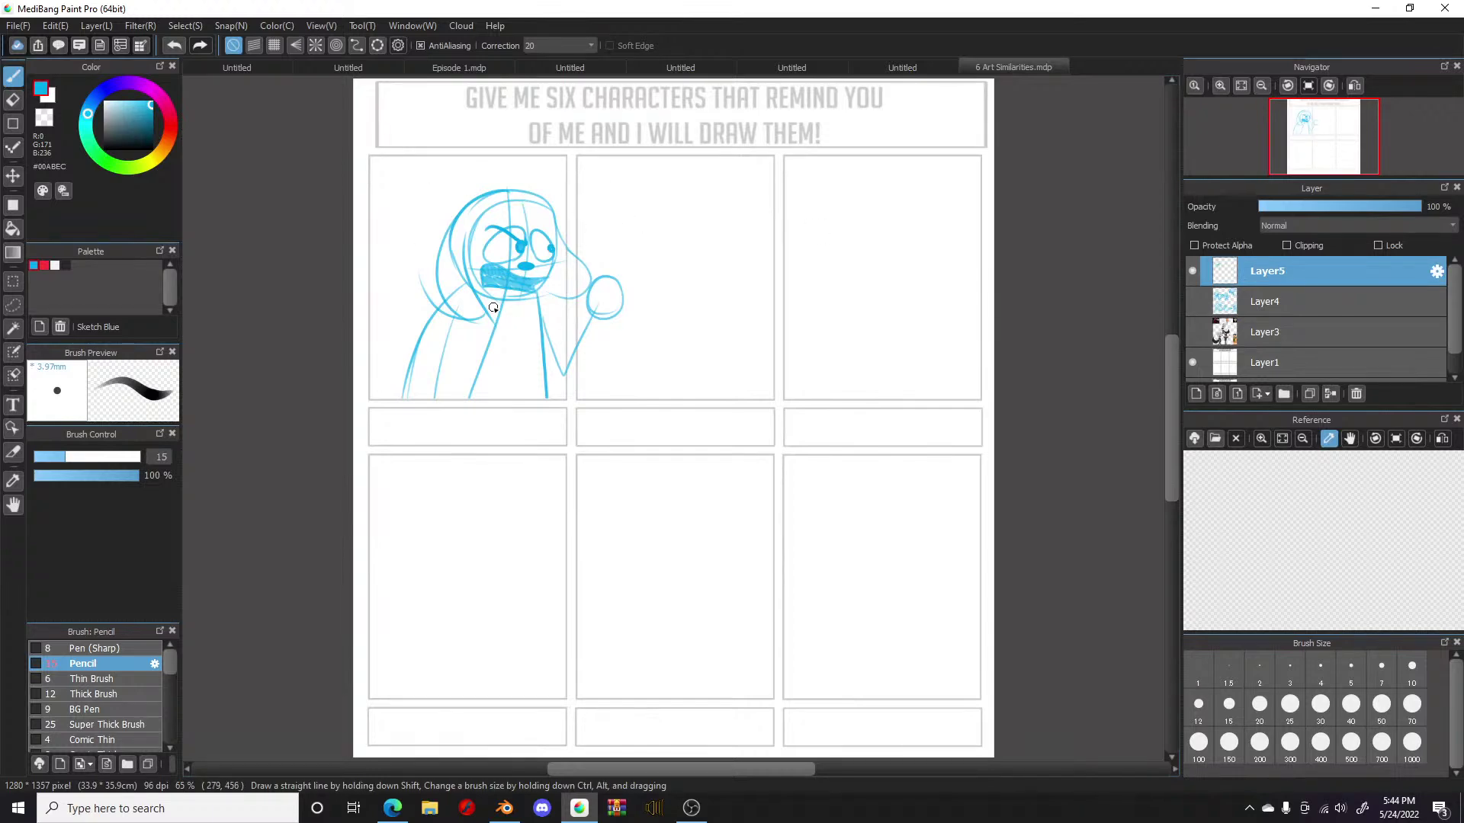
Step: Set the pencil size to 7 and sketch a narrow thumb and a larger rounded hand outline around the raised hand's circle
click(1382, 665)
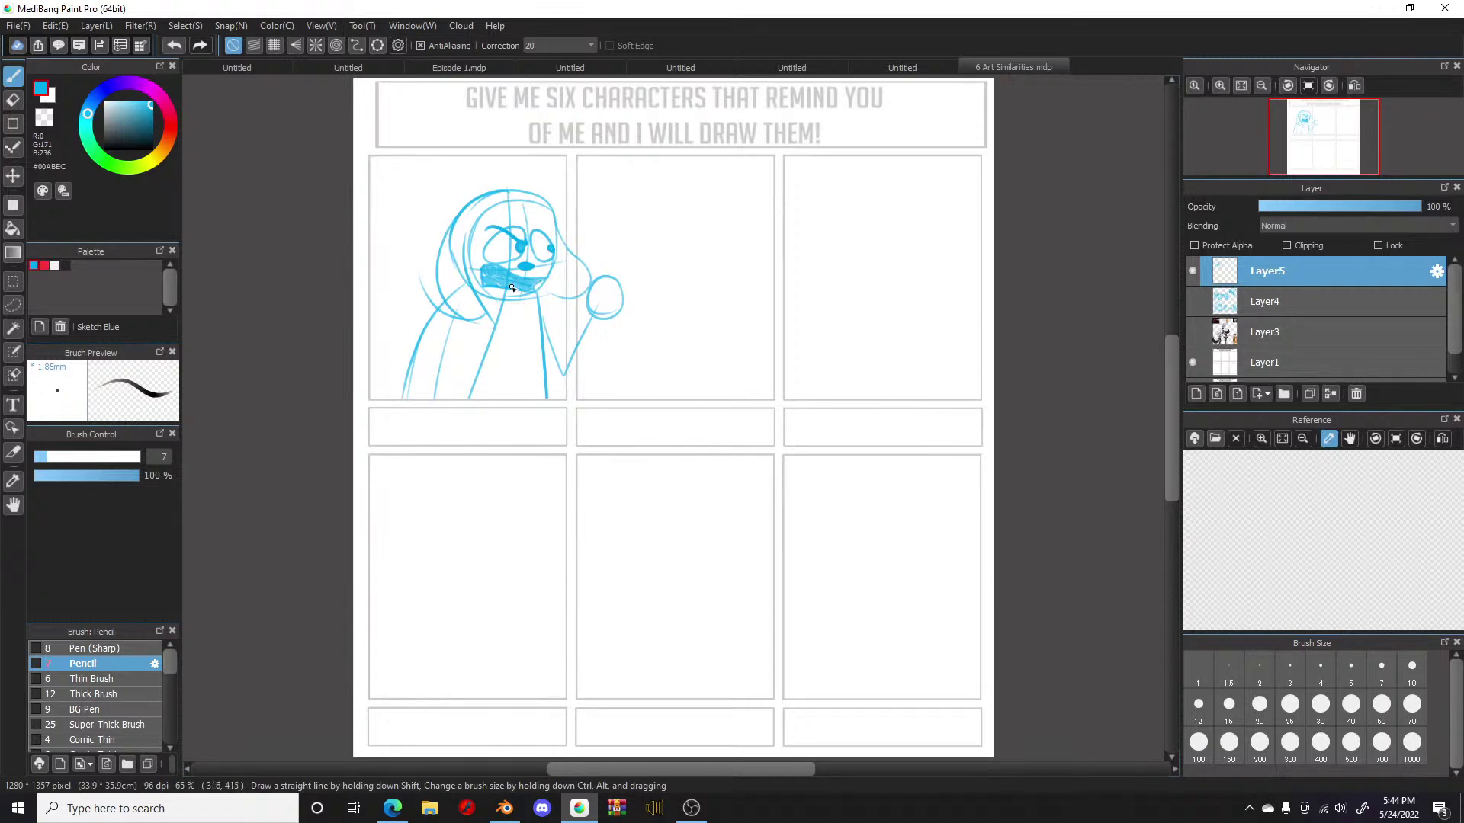
scroll(537, 279, up, 5)
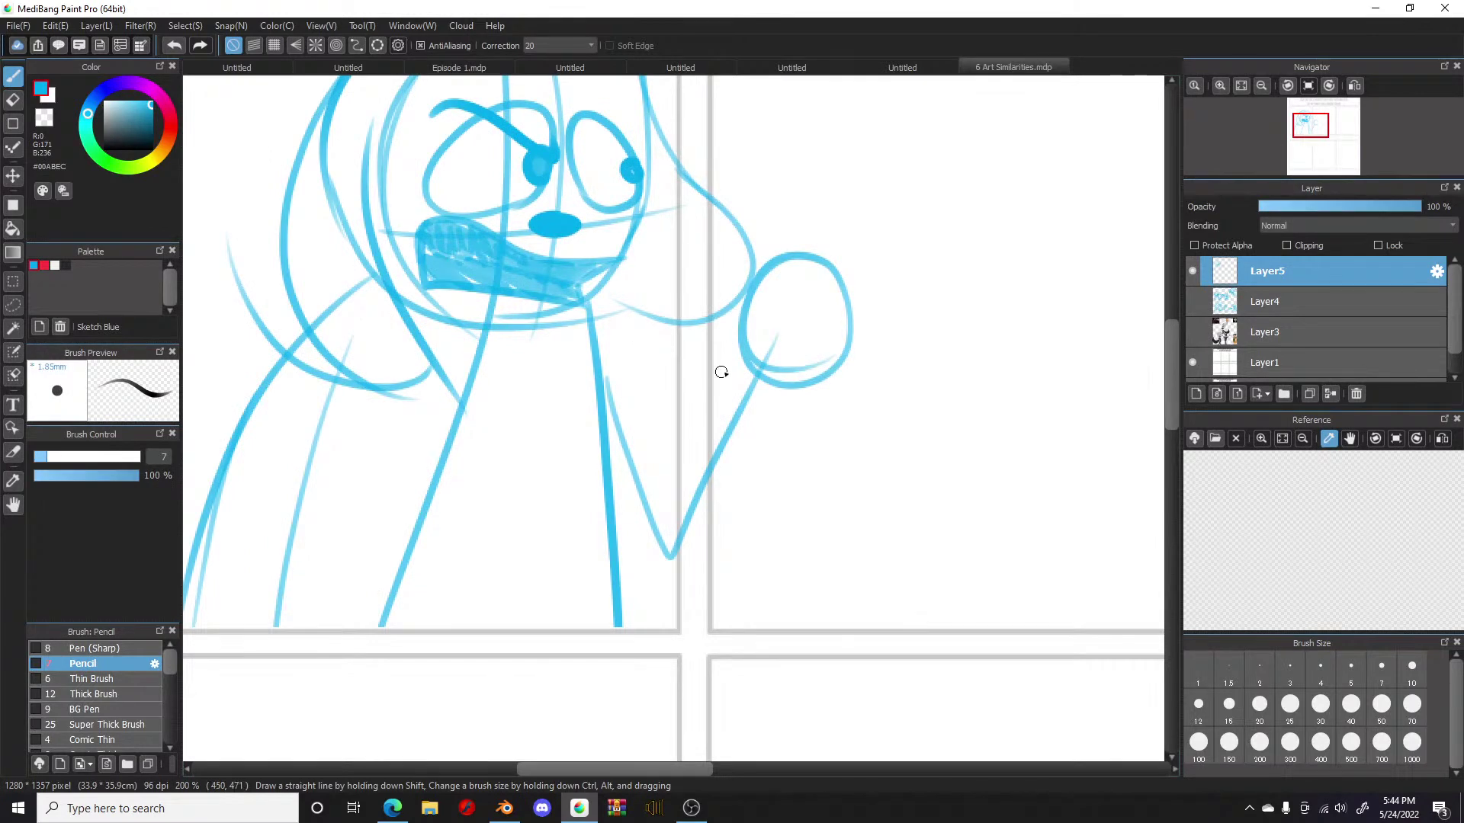
mouse_move(741, 350)
mouse_down()
mouse_move(738, 253)
mouse_move(758, 314)
mouse_move(764, 285)
mouse_move(835, 216)
mouse_move(889, 291)
mouse_move(870, 339)
mouse_move(789, 379)
mouse_up()
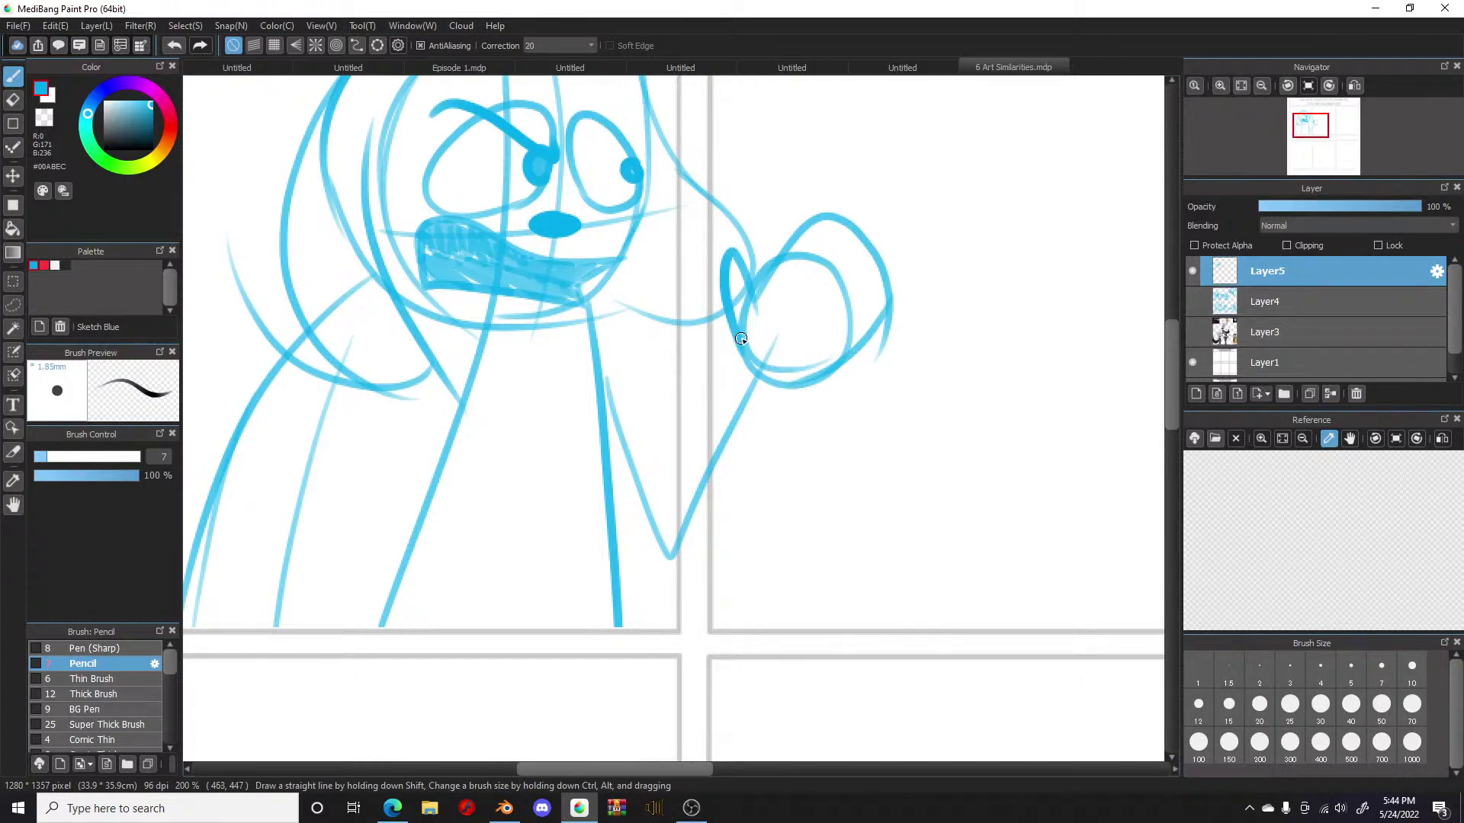
Step: Sketch the raised arm's curved upper edge and its lower edge, reinforcing the strokes that meet at the pointed elbow
mouse_move(731, 342)
mouse_down()
mouse_move(712, 397)
mouse_move(621, 410)
mouse_move(598, 336)
mouse_up()
drag(800, 390, 675, 599)
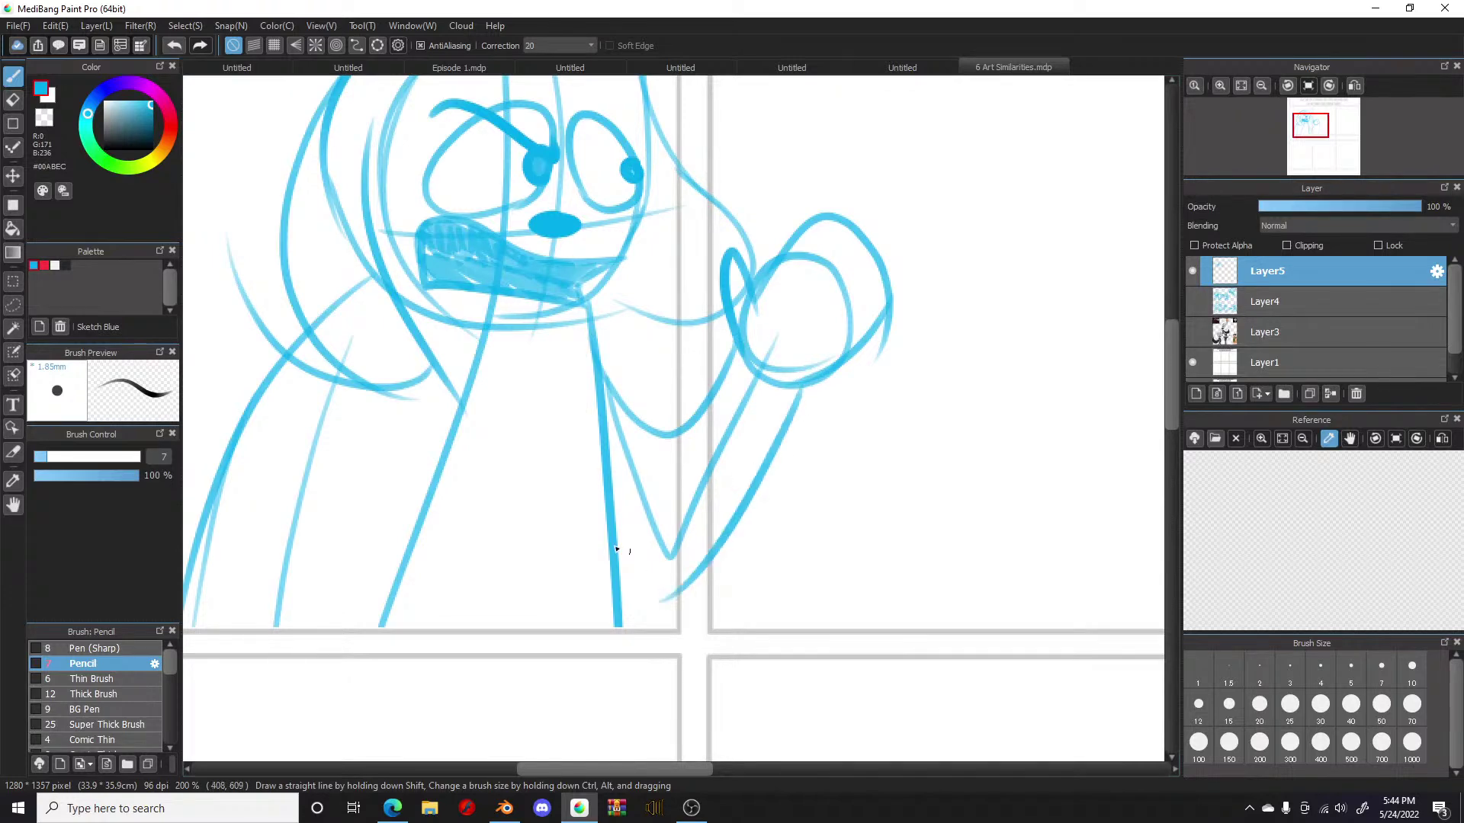
drag(615, 517, 692, 590)
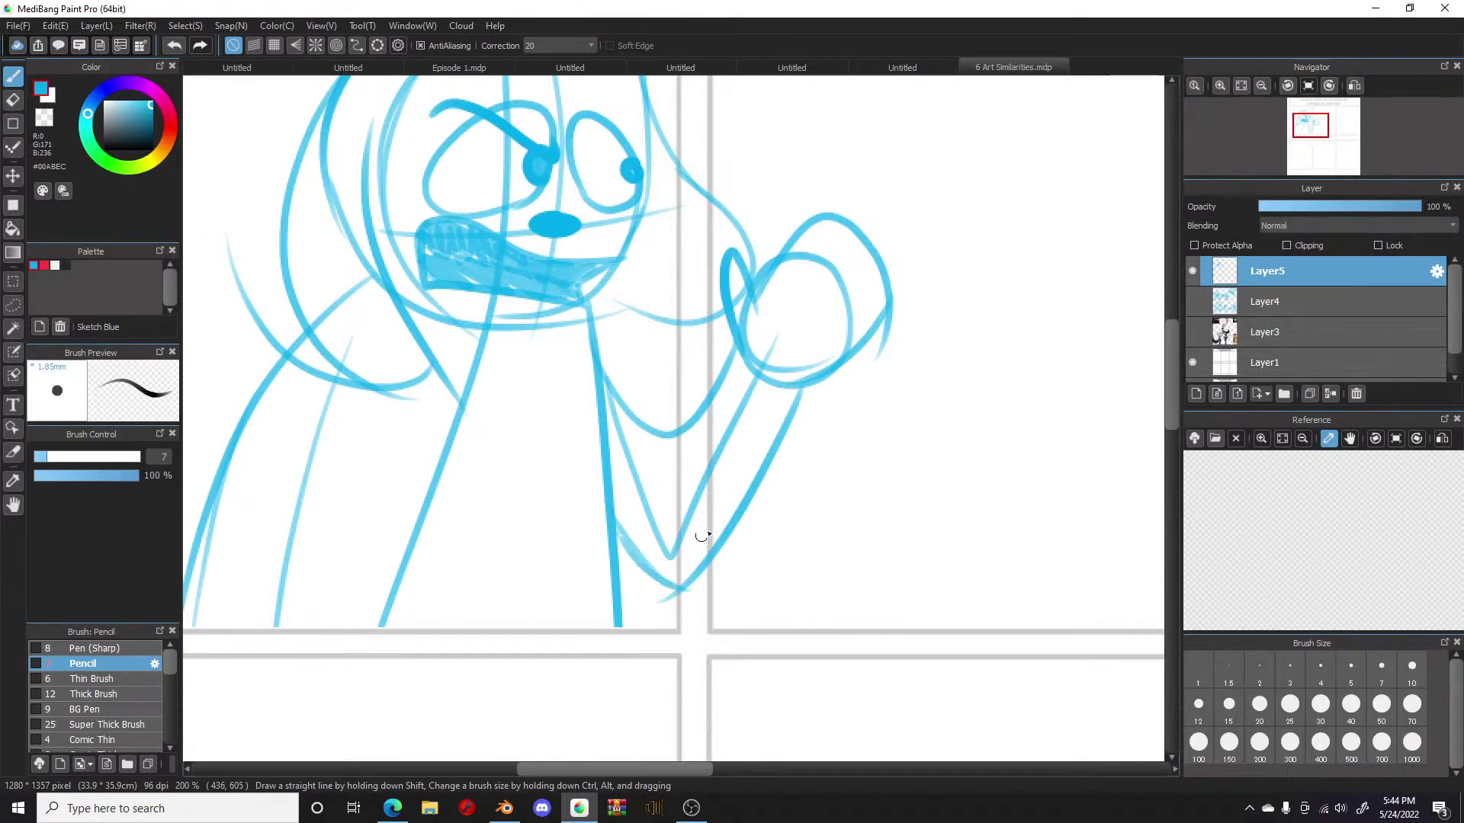
mouse_move(793, 402)
mouse_down()
mouse_move(720, 554)
mouse_move(730, 545)
mouse_move(747, 481)
mouse_move(681, 593)
mouse_up()
mouse_move(610, 528)
mouse_down()
mouse_move(655, 589)
mouse_move(685, 595)
mouse_up()
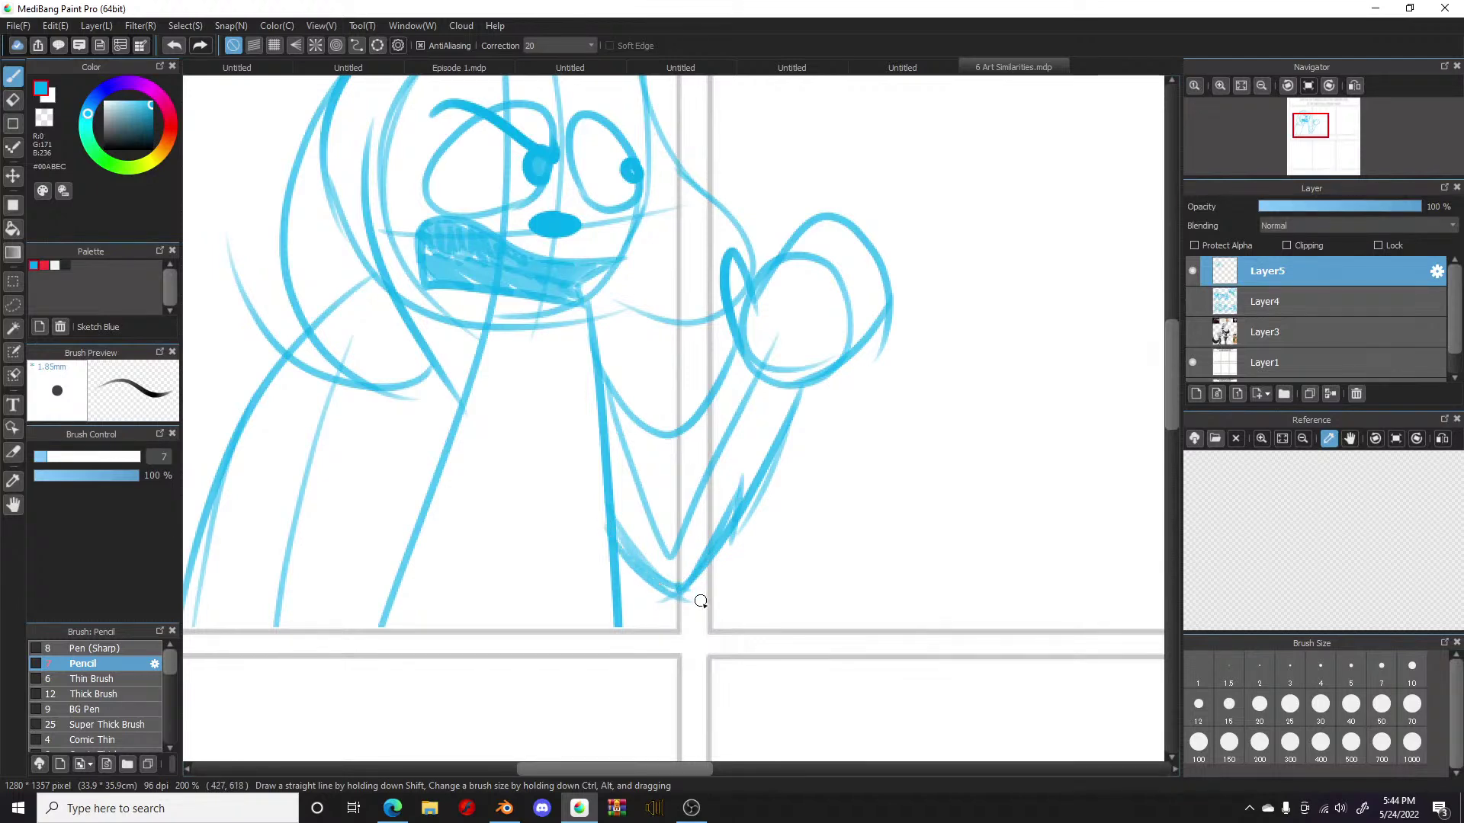
Step: Sketch the lowered arm's inner and outer edges and a small fold line on the first panel's character
drag(613, 770, 572, 722)
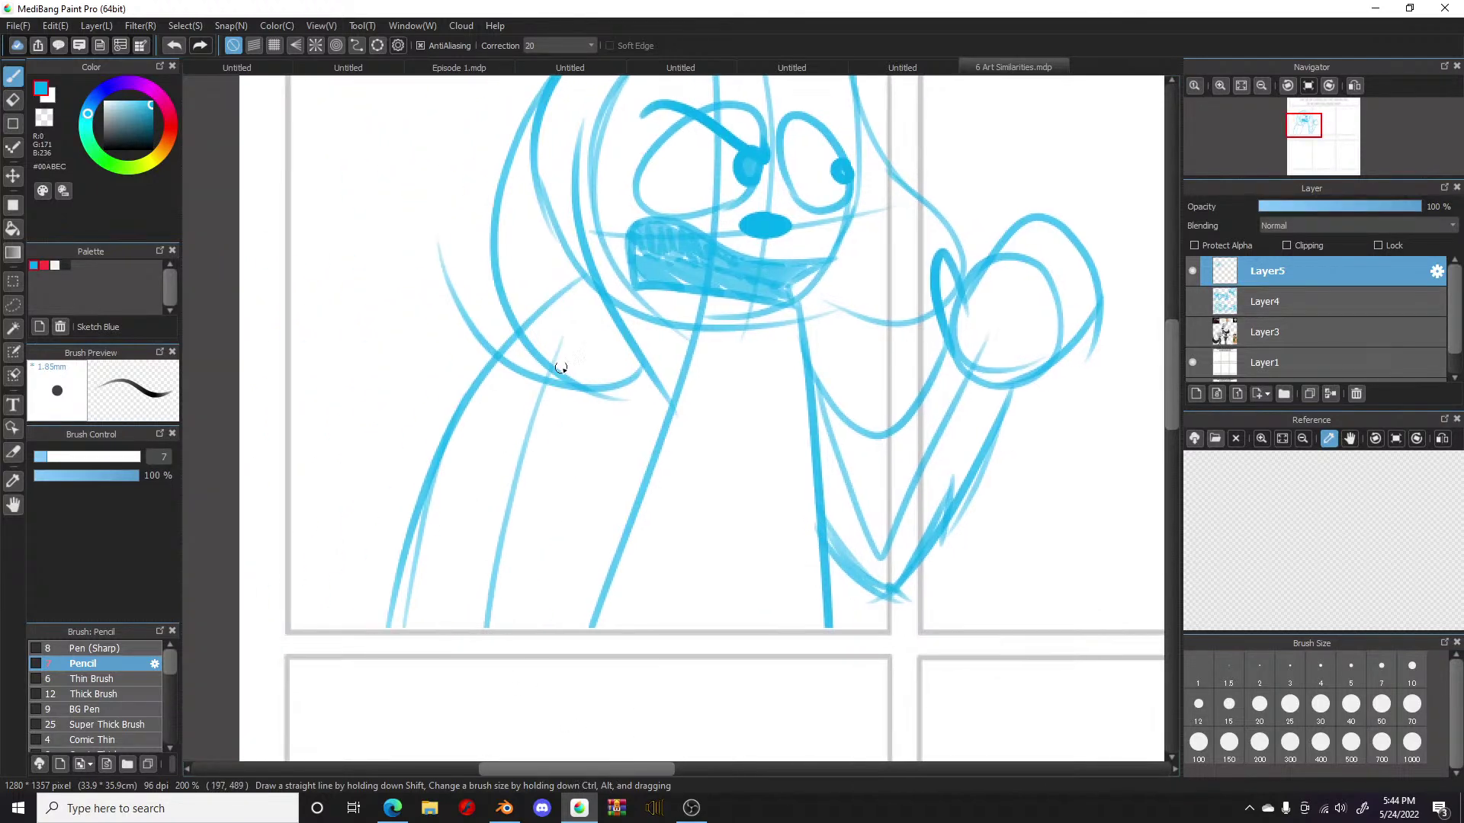
drag(582, 391, 565, 649)
drag(505, 376, 424, 539)
mouse_move(456, 465)
mouse_down()
mouse_move(418, 533)
mouse_move(467, 499)
mouse_move(442, 603)
mouse_up()
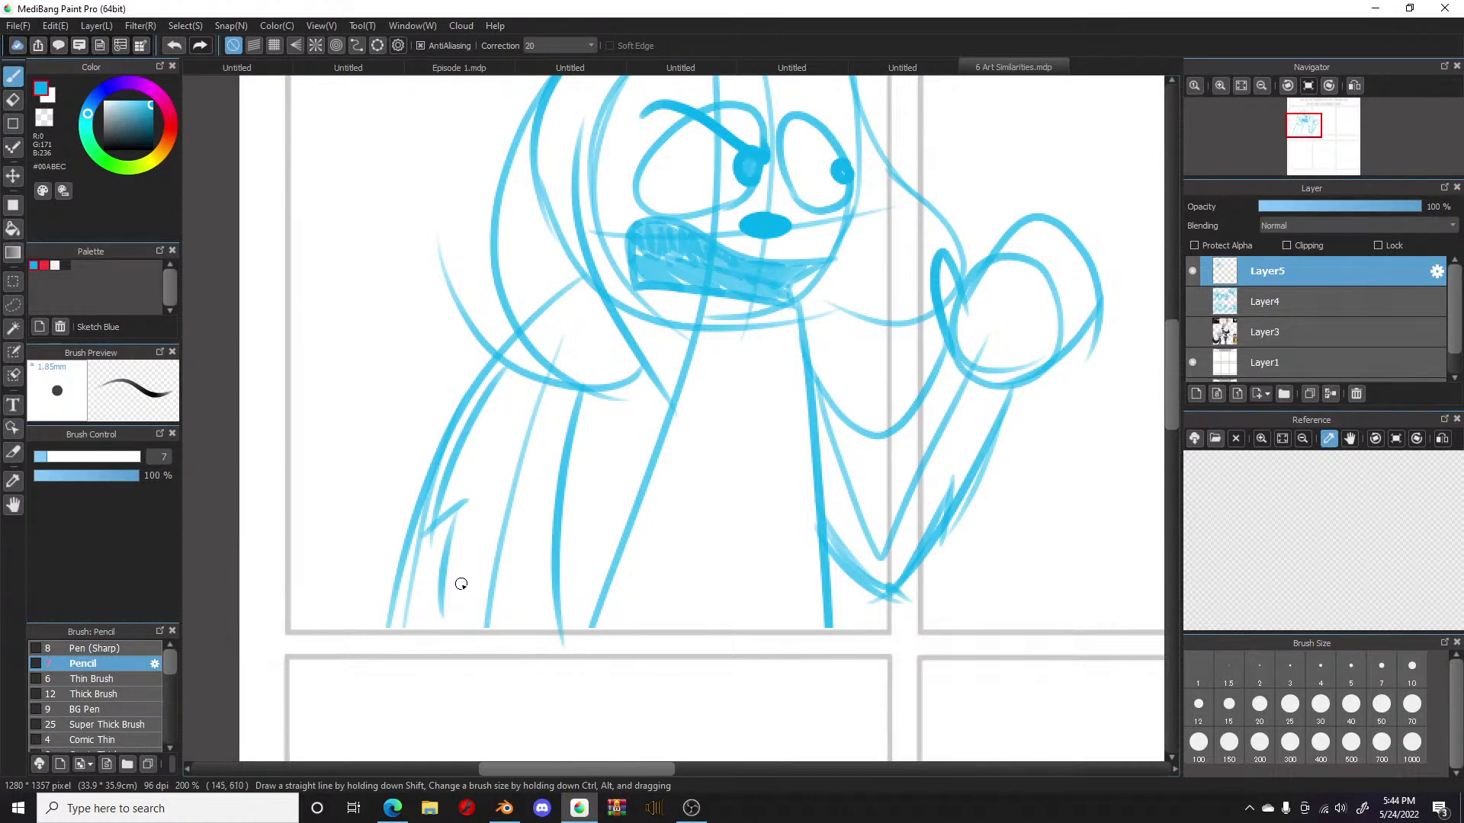
scroll(532, 546, down, 4)
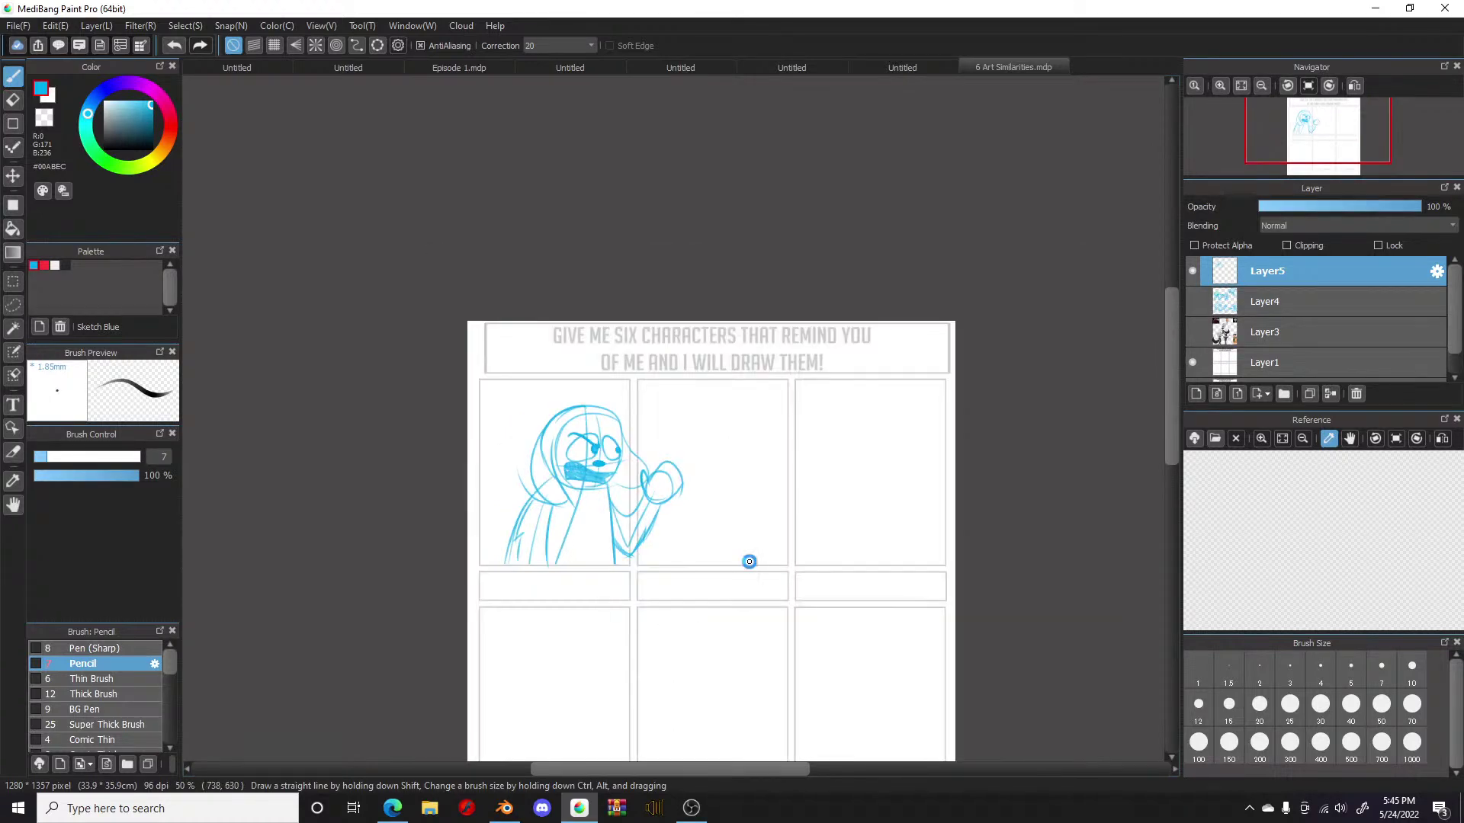
scroll(644, 591, up, 3)
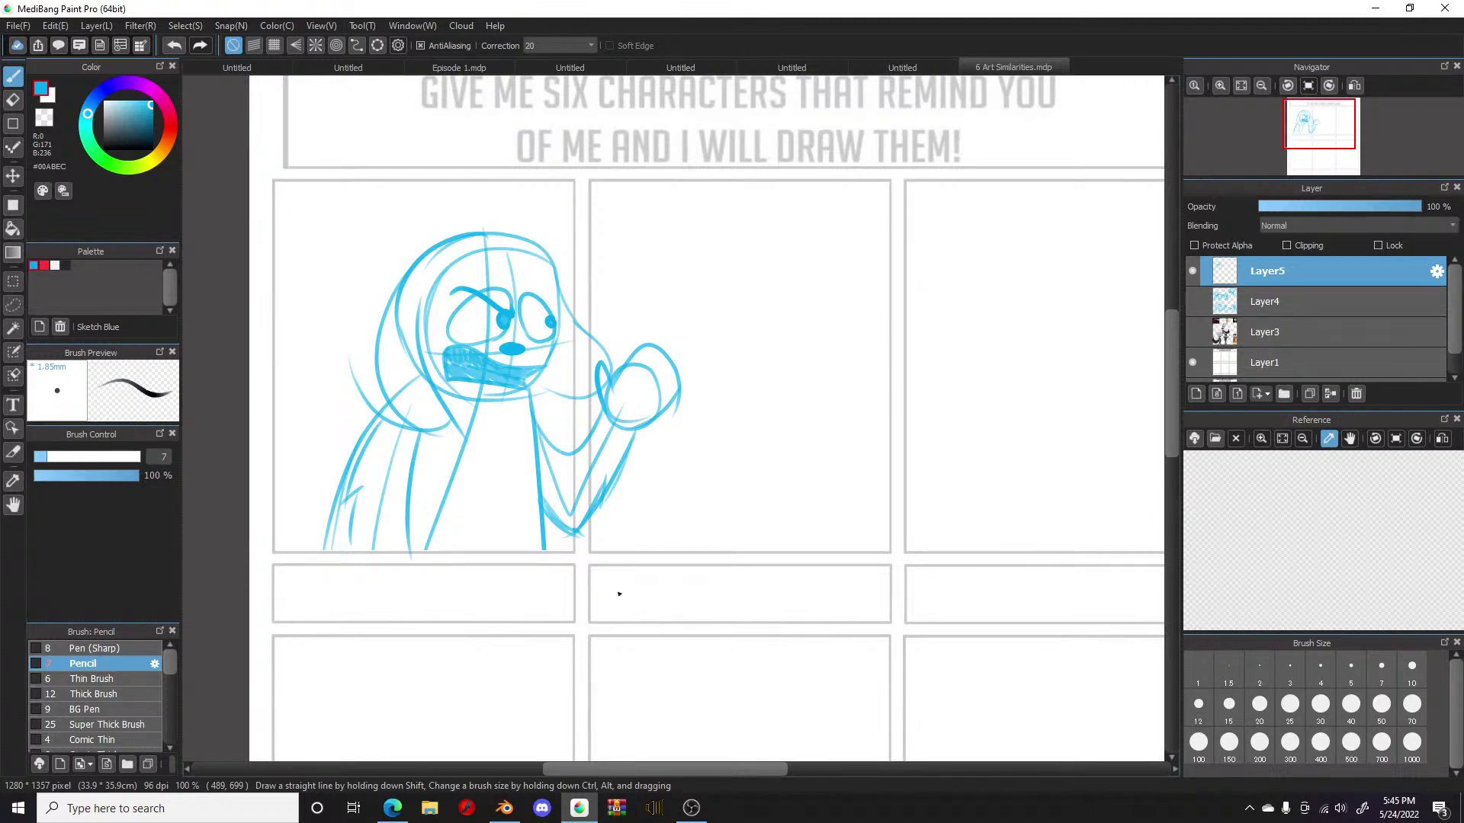
Step: Return to the untitled two-character drawing, and switch to OBS to view the live chat and streaming controls
click(798, 71)
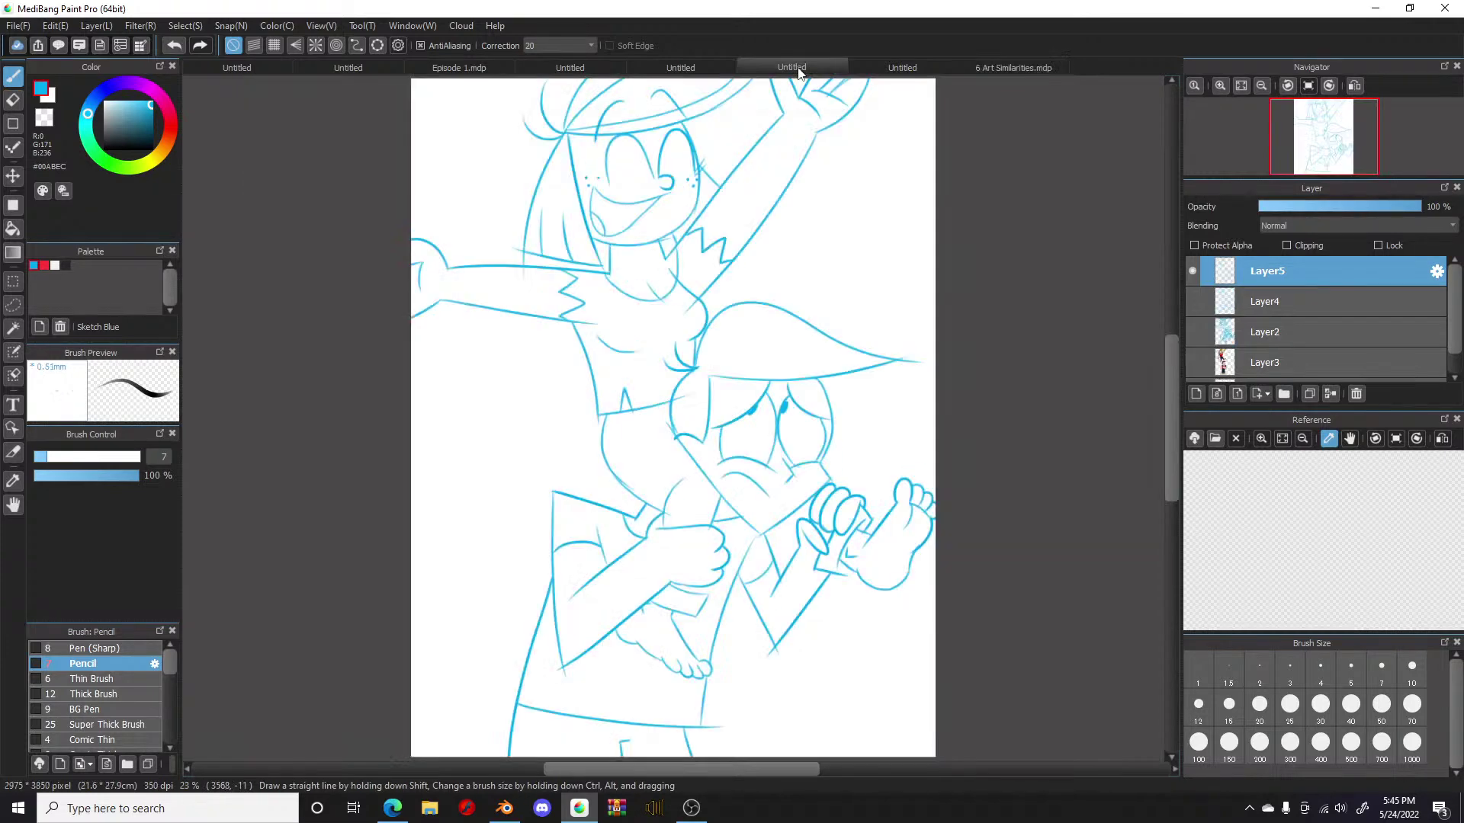
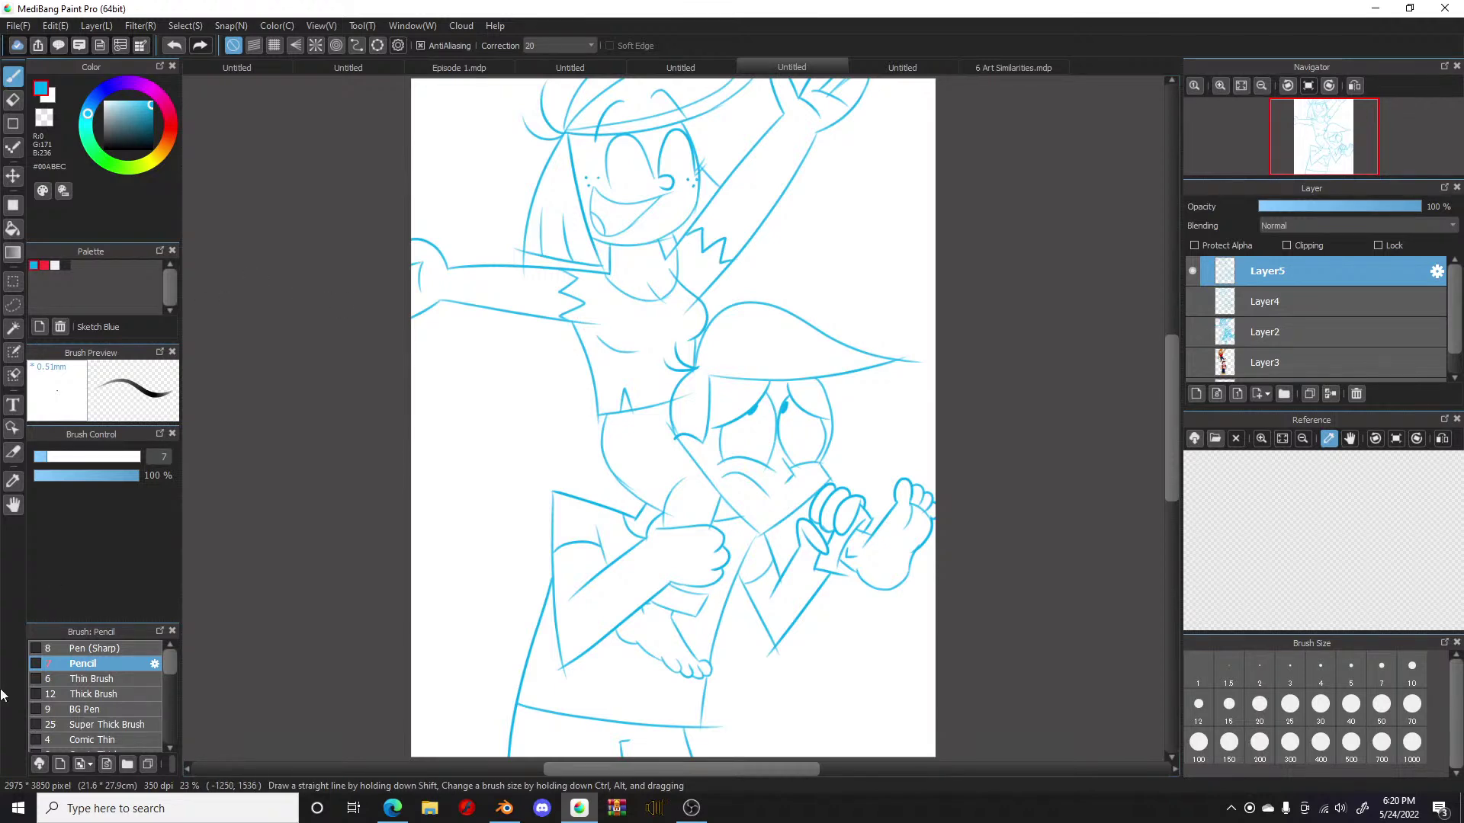
click(681, 810)
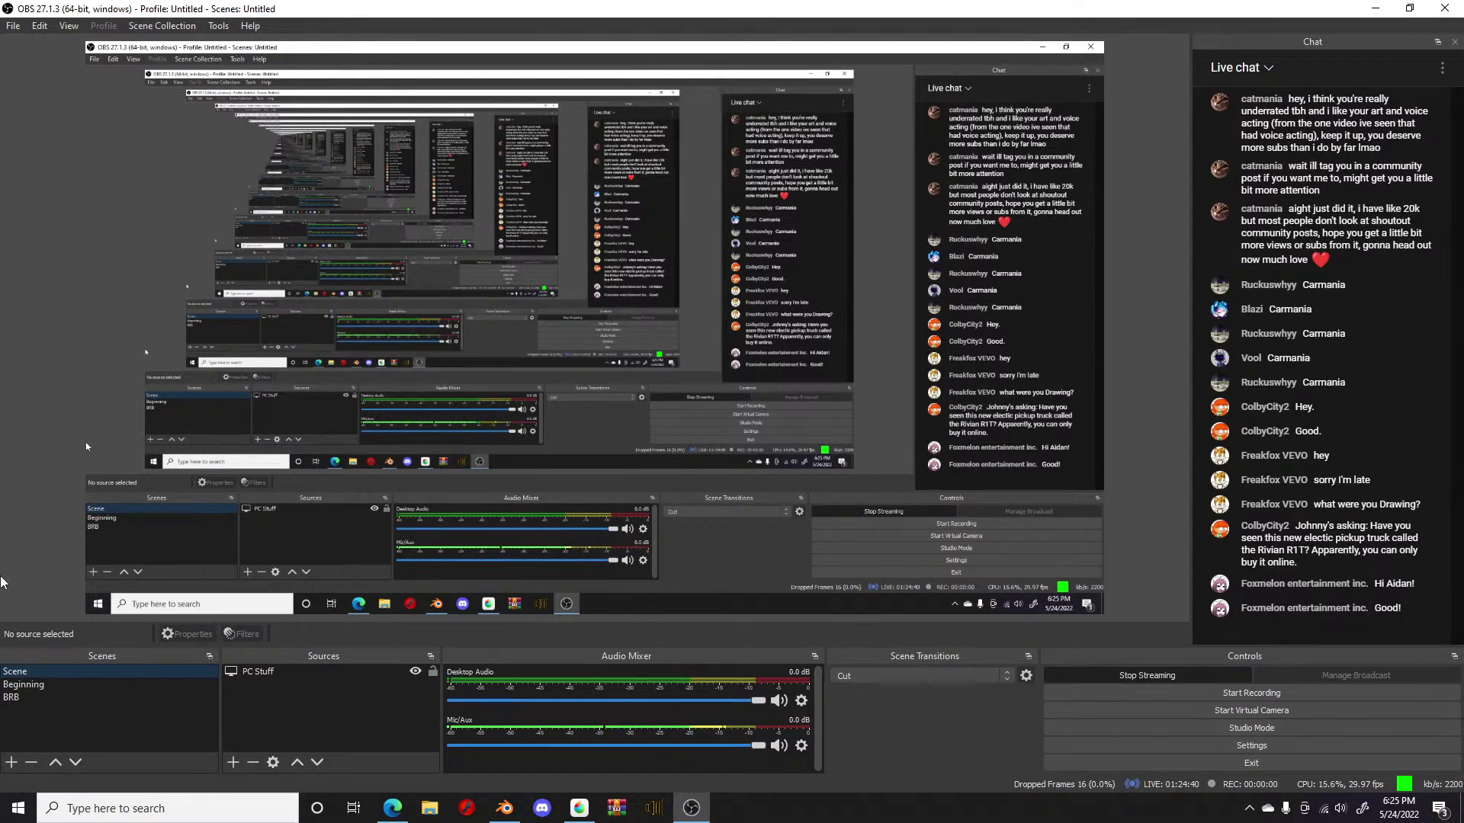
click(580, 809)
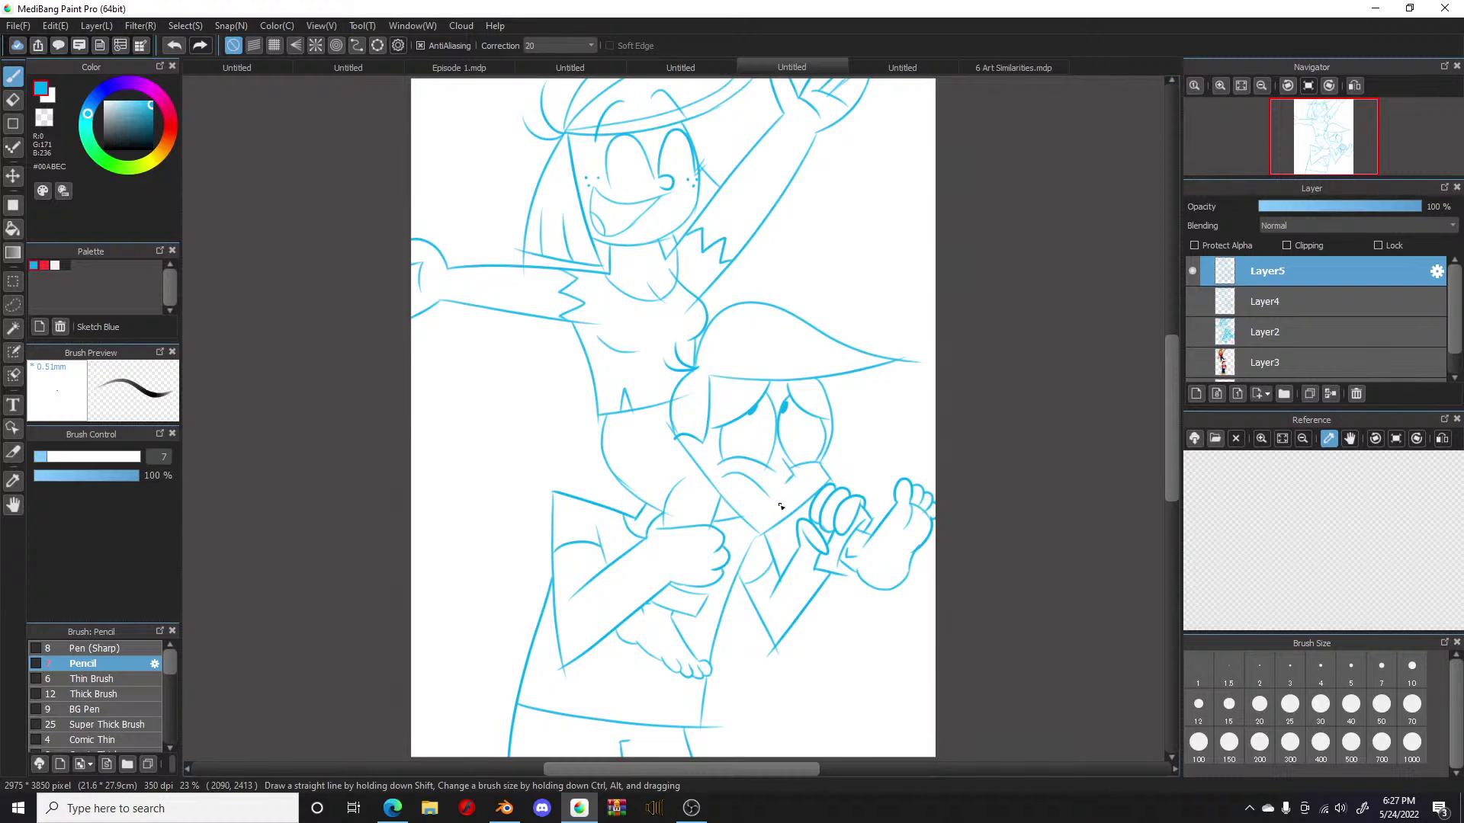
click(691, 807)
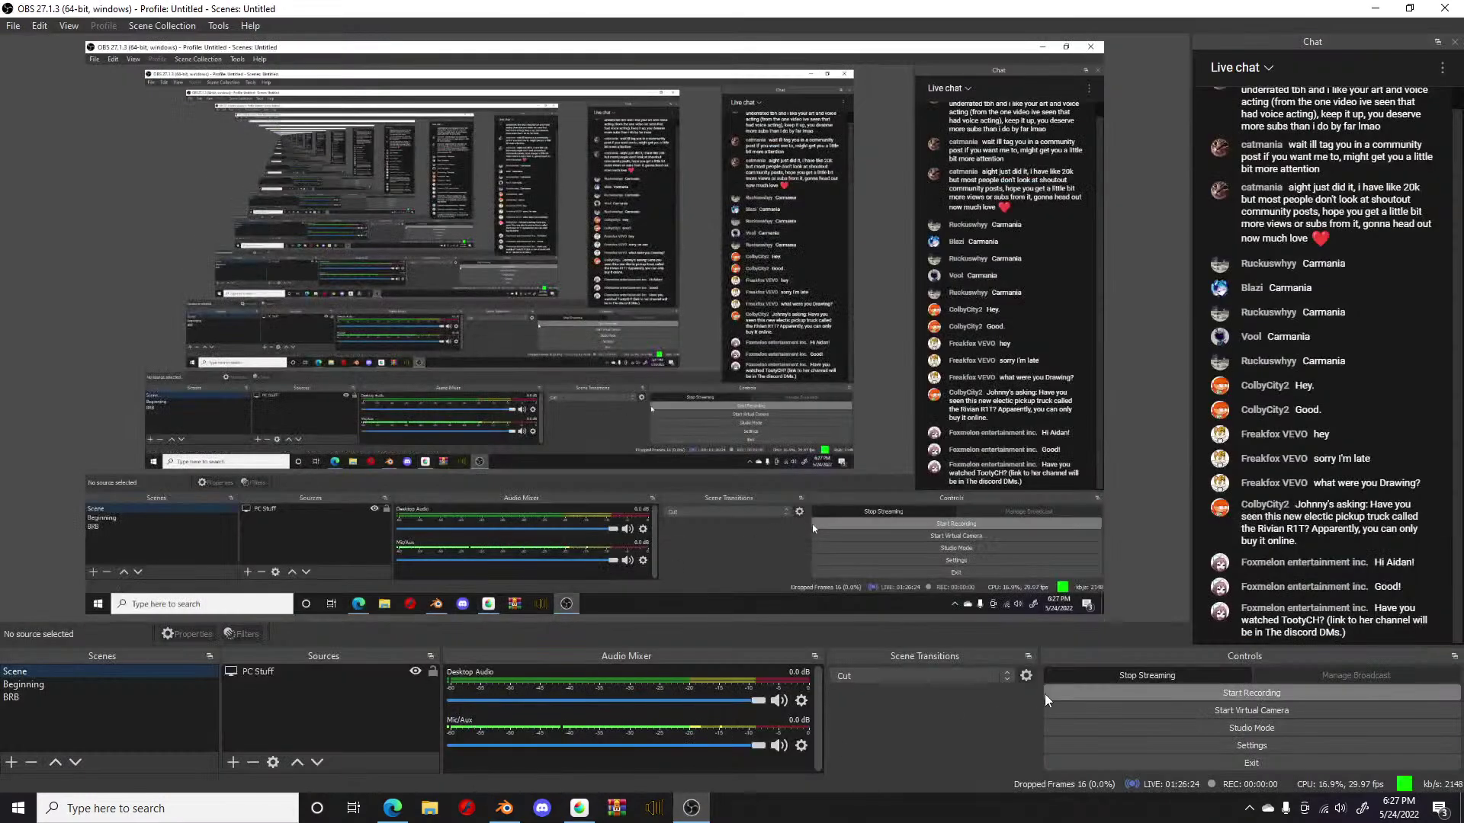